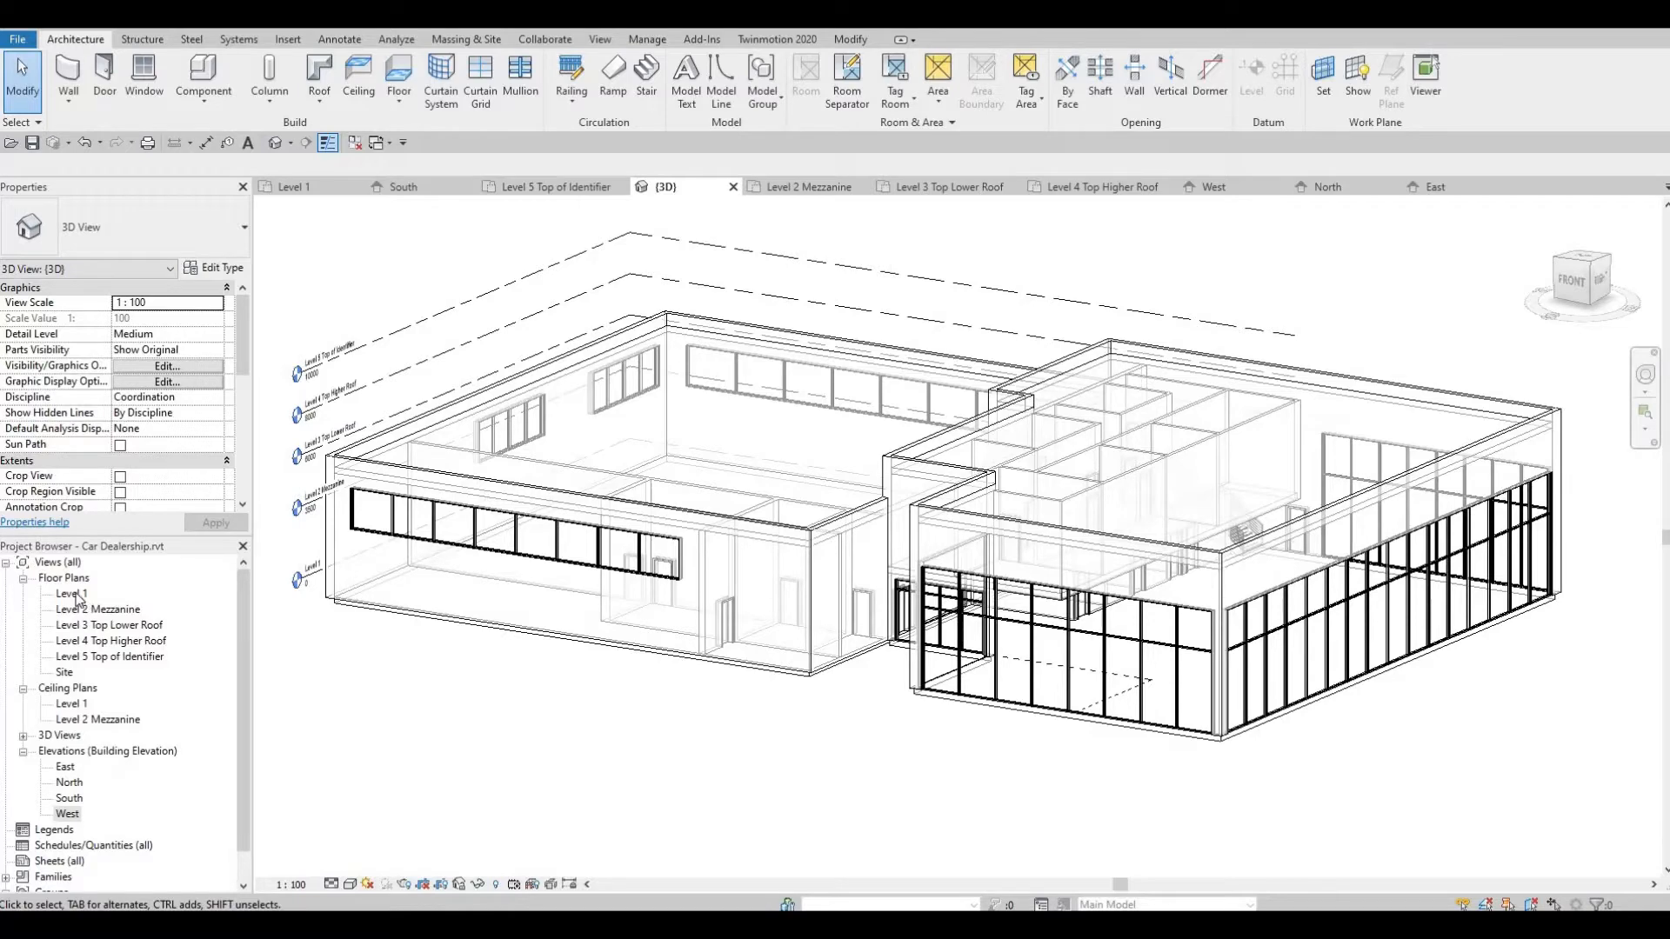
Review the Level 1 floor plan and the dealership building in the 3D view
double_click(73, 595)
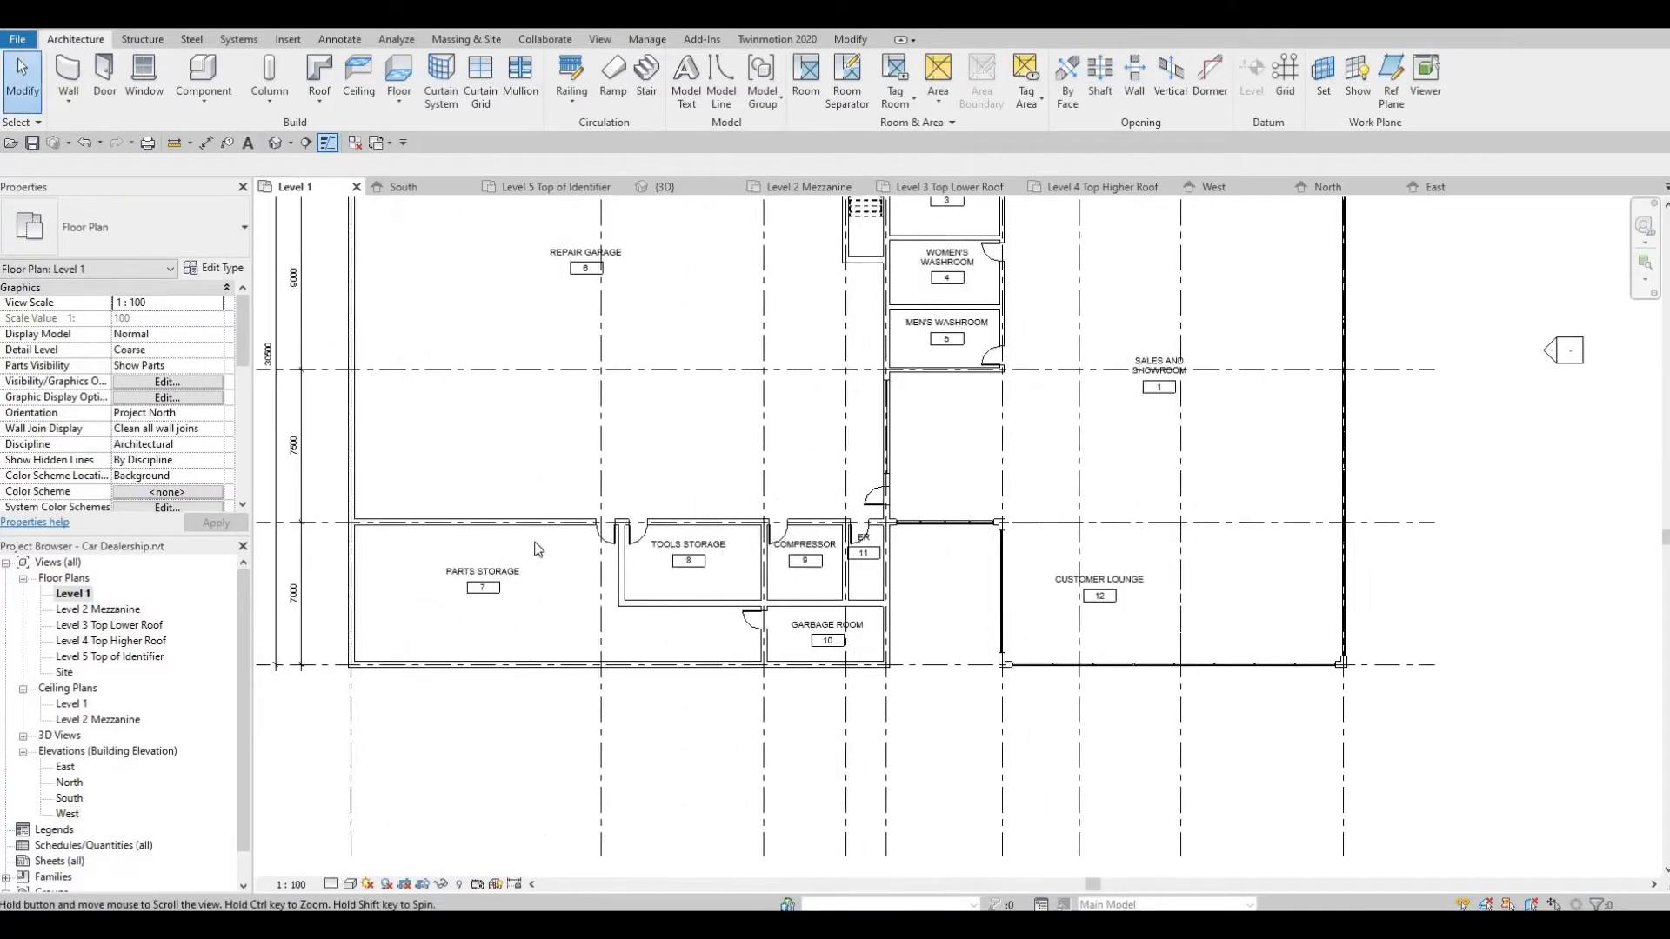
middle_drag(535, 549, 642, 548)
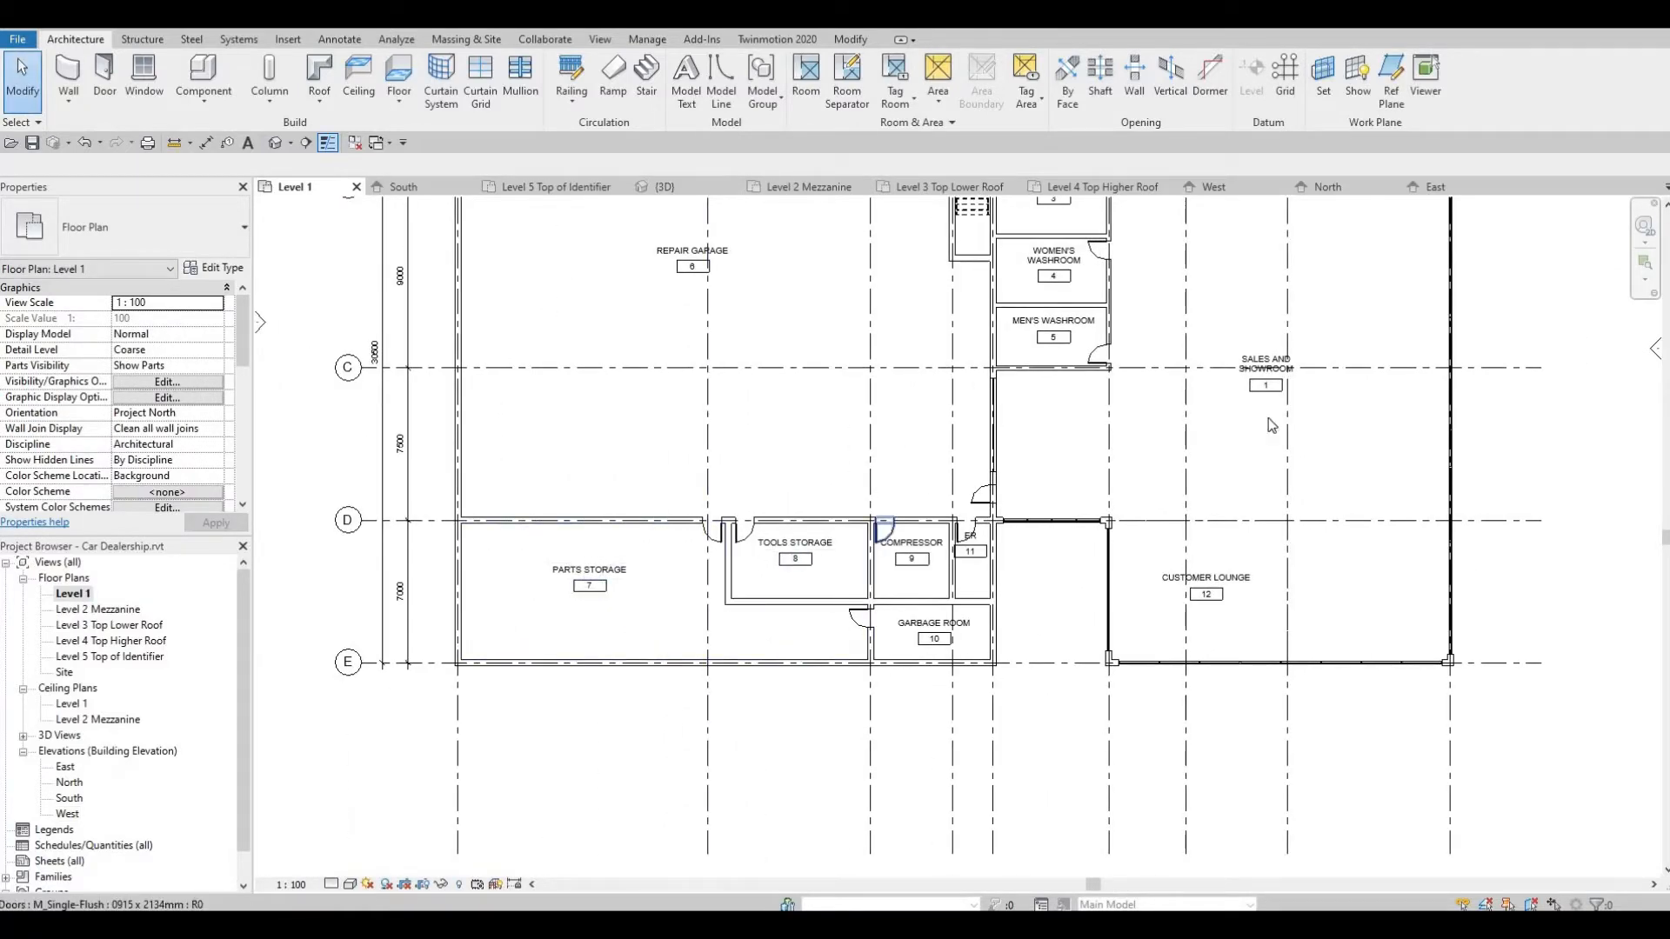
middle_drag(1271, 426, 1218, 505)
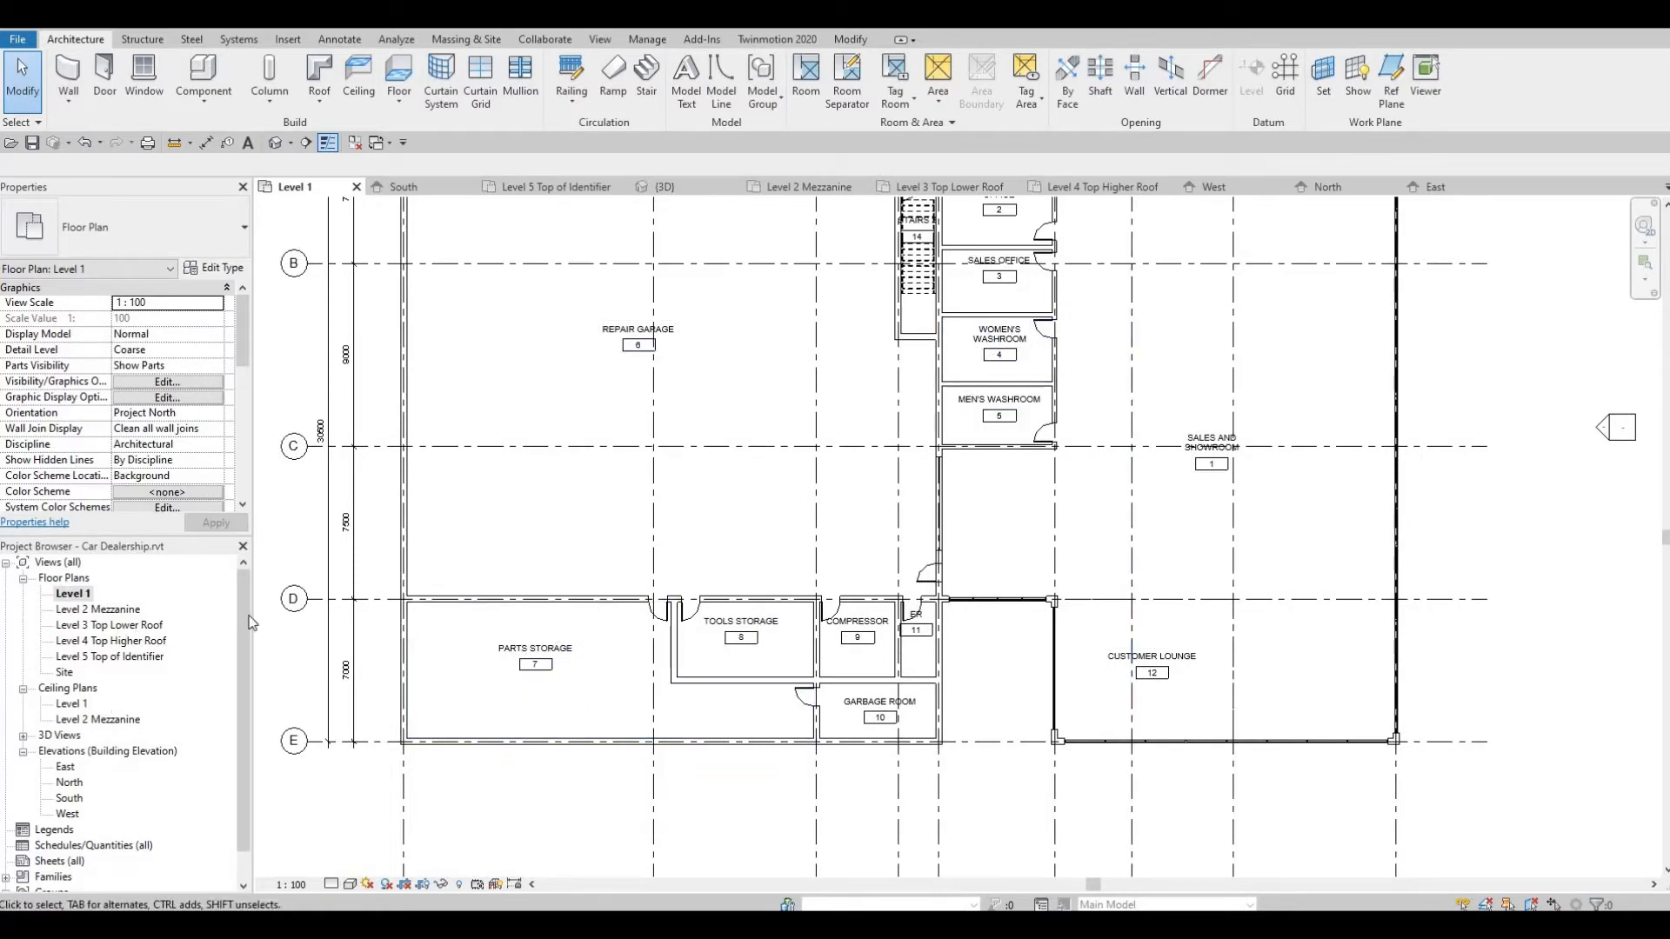
click(282, 142)
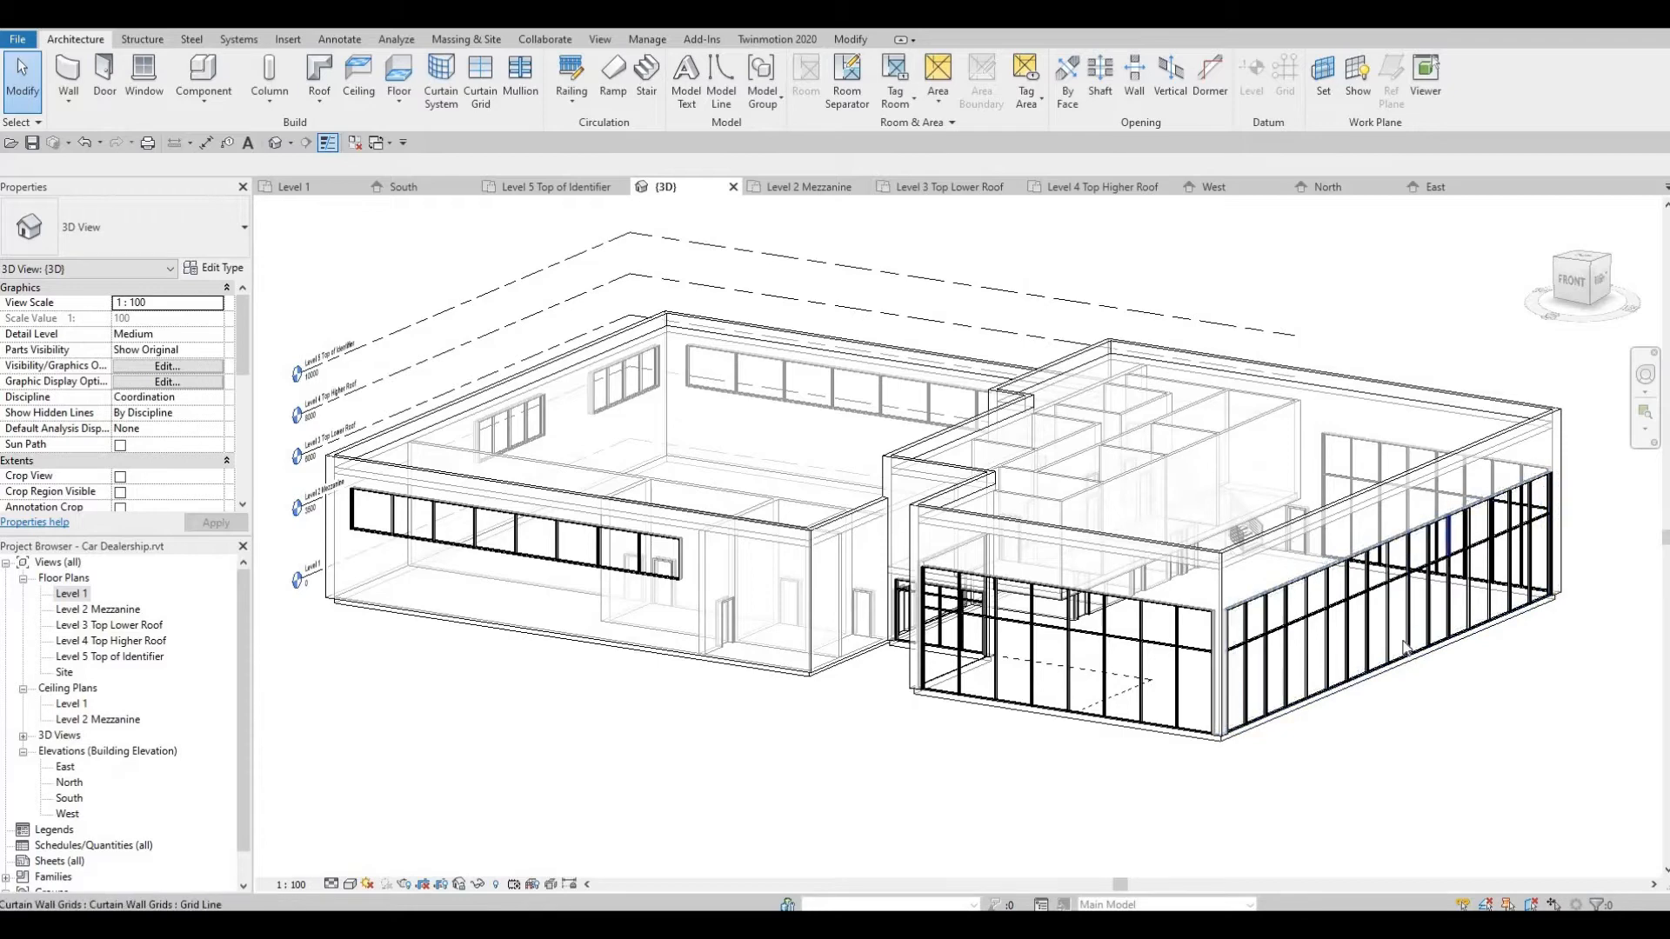
scroll(559, 708, up, 1)
middle_drag(880, 719, 953, 719)
scroll(623, 729, down, 1)
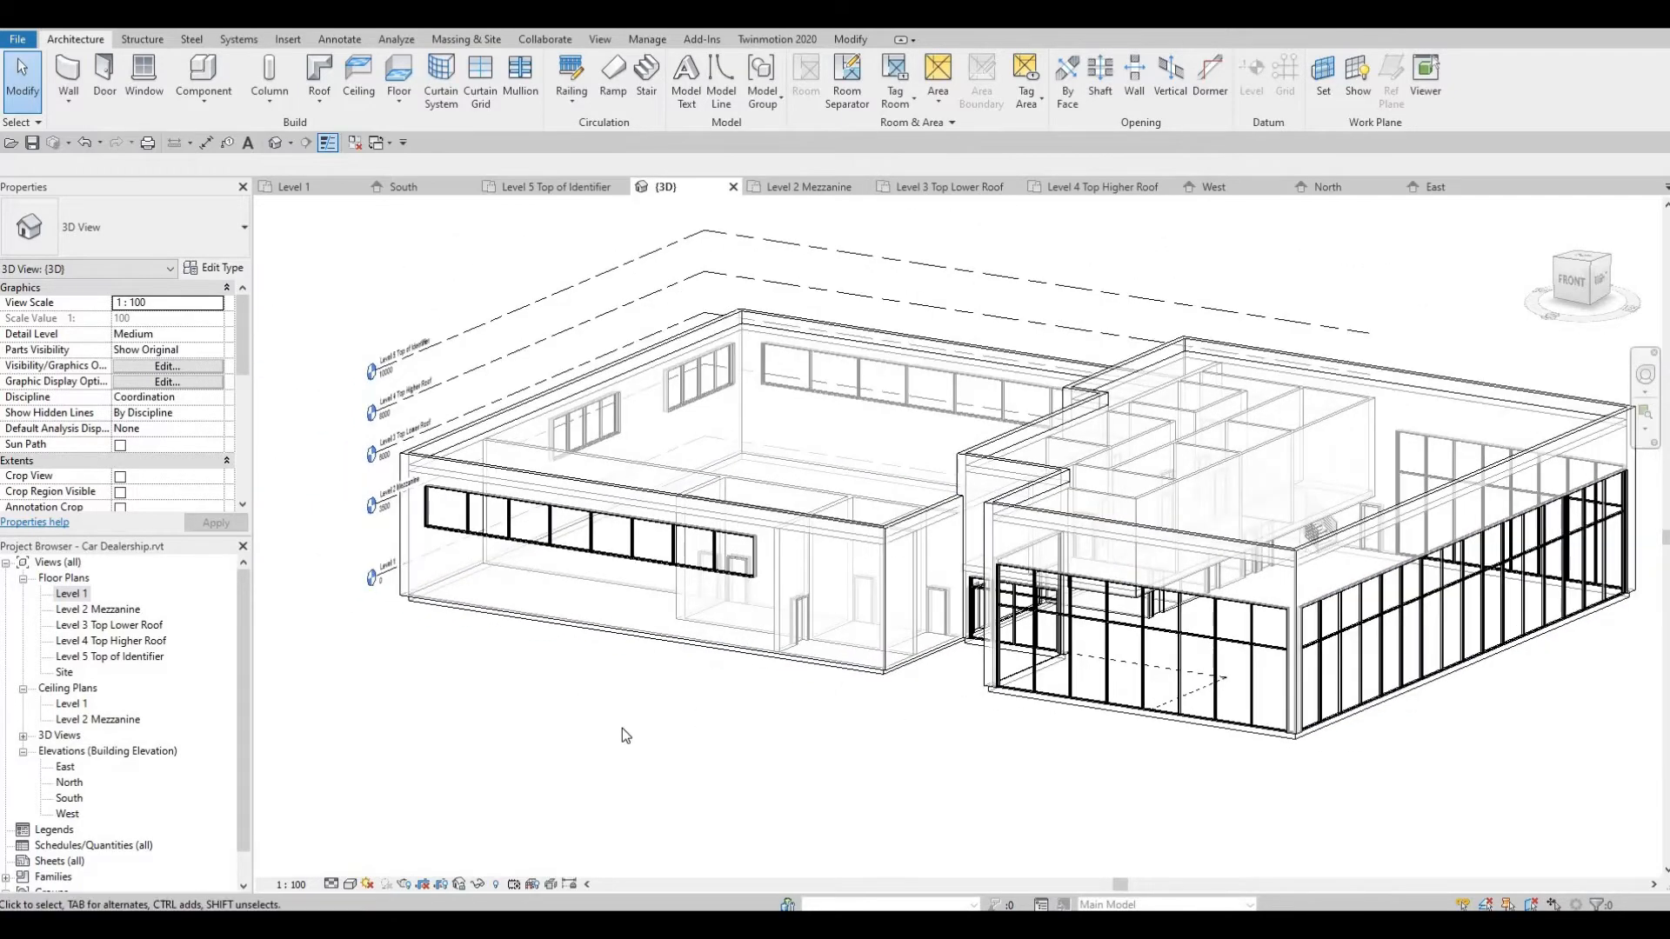
middle_drag(623, 729, 387, 759)
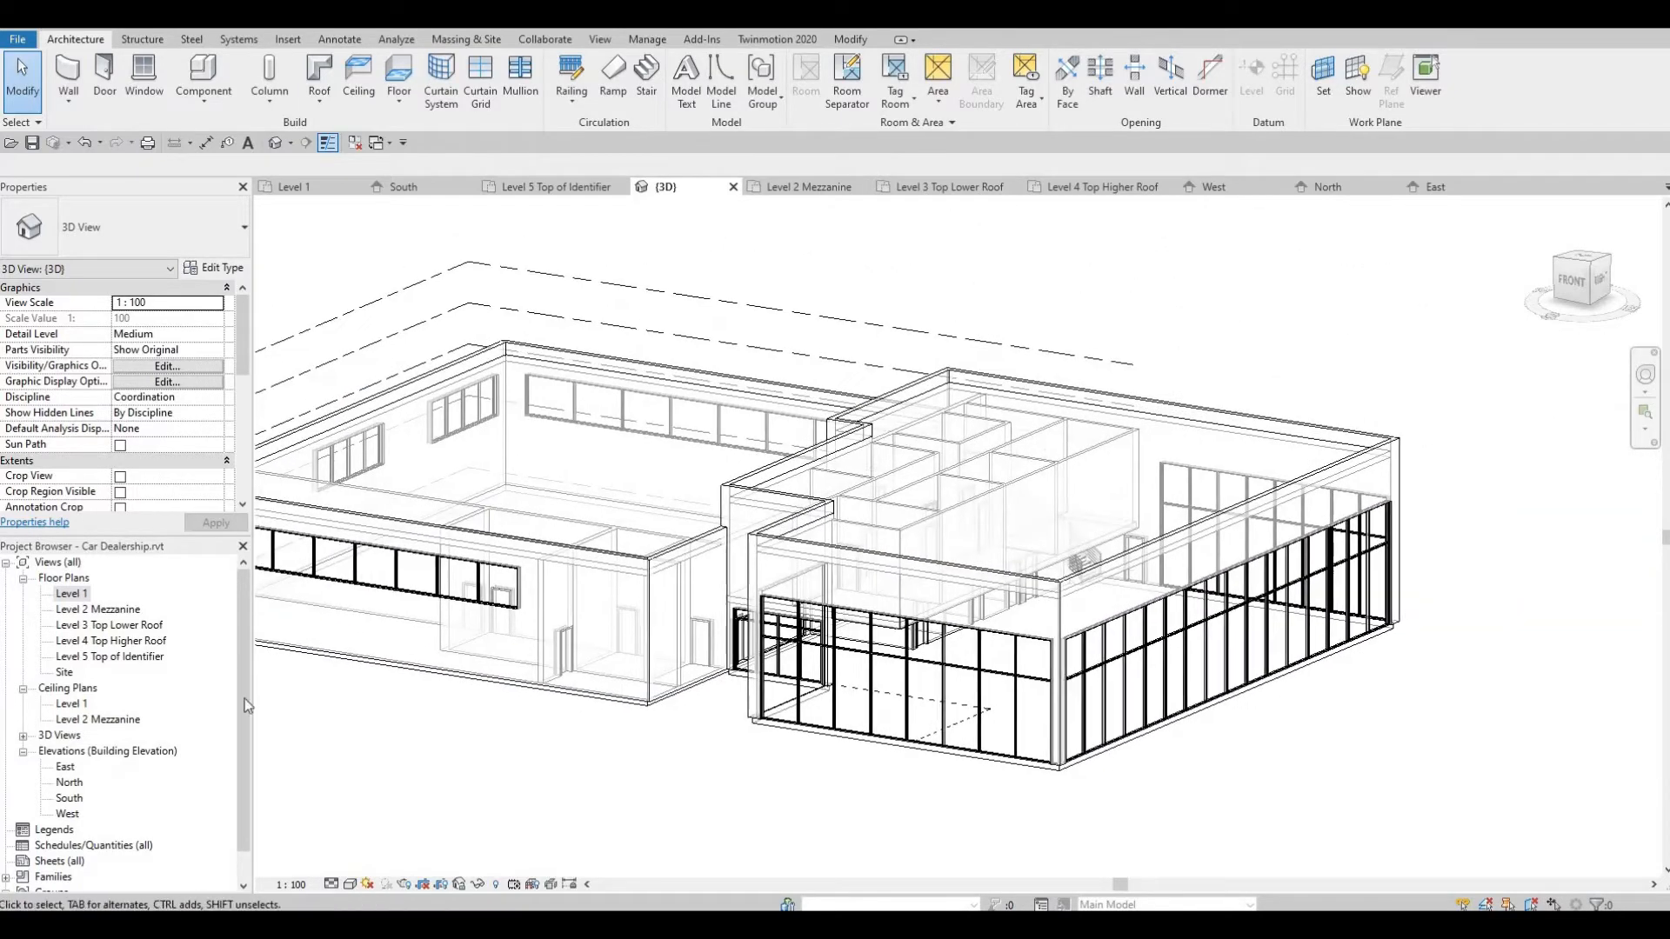
Begin a new wall on the Level 1 floor plan with its height set to Level 5 Top of Identifier
double_click(62, 596)
scroll(952, 571, down, 3)
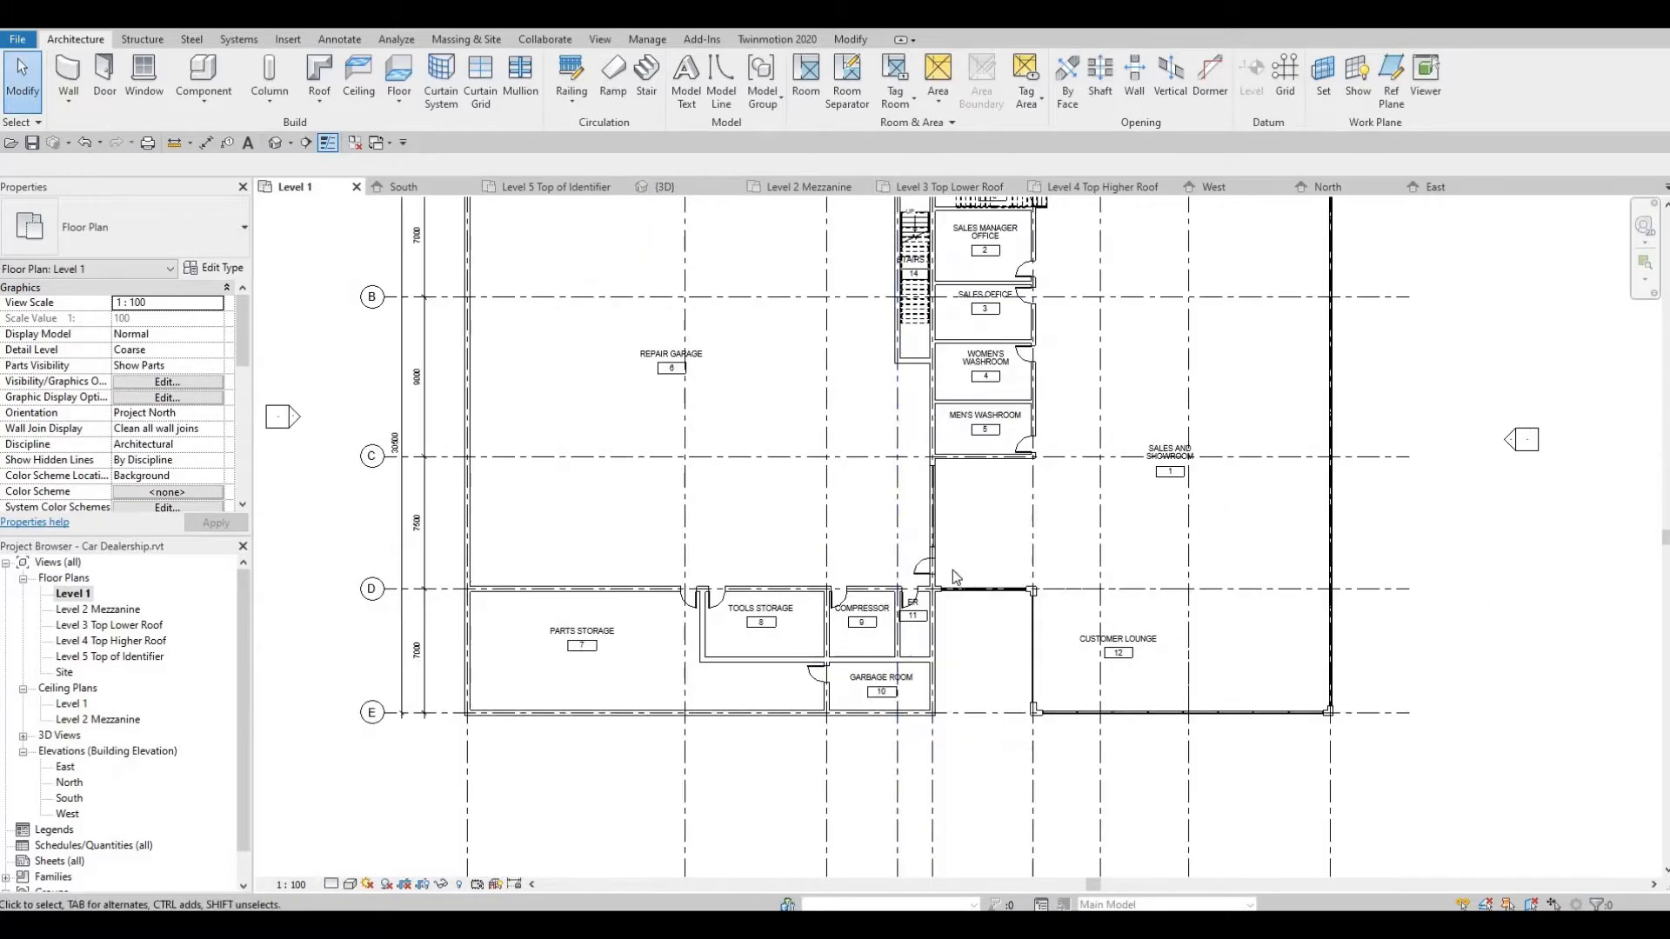
scroll(1164, 496, down, 1)
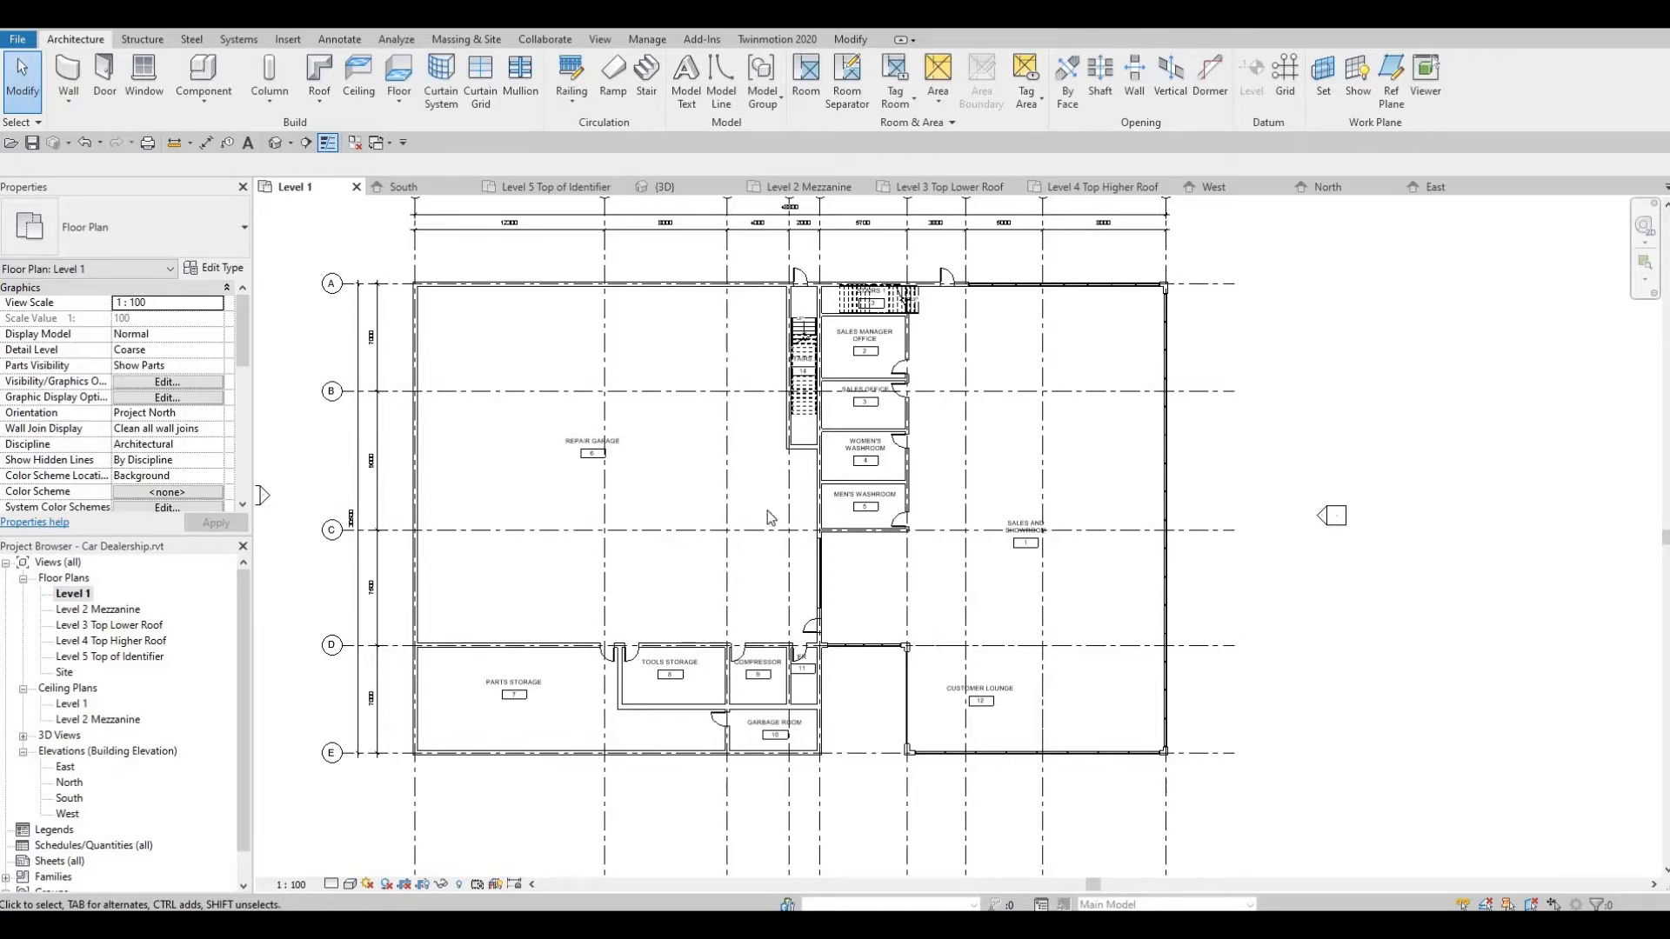
click(67, 74)
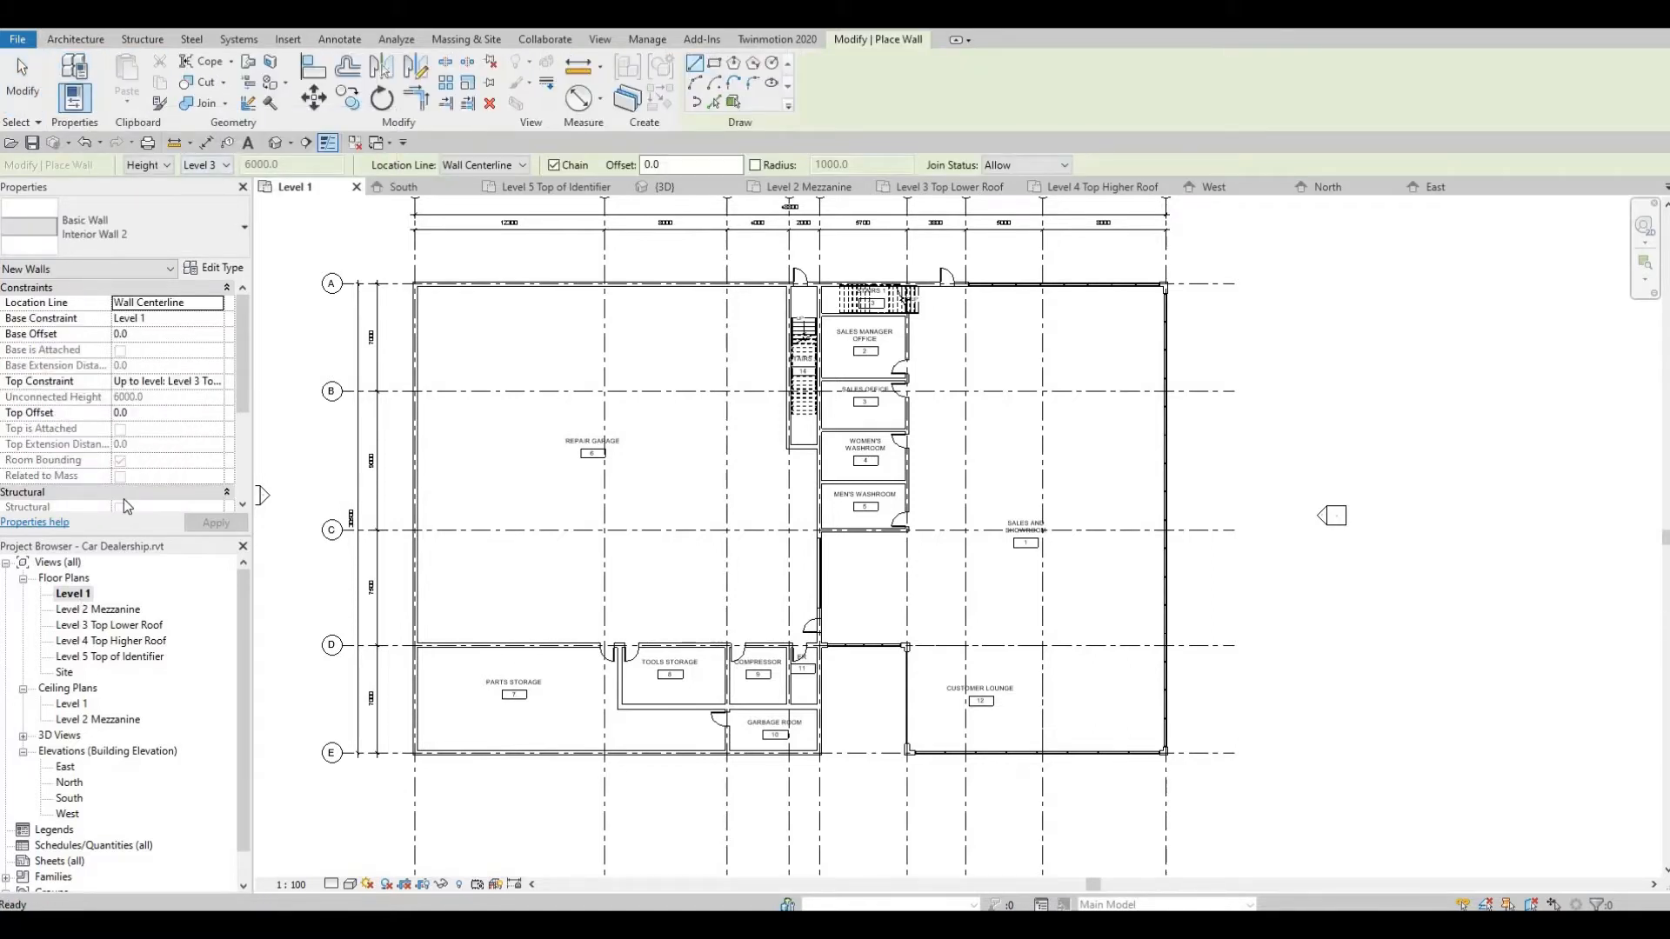
click(227, 167)
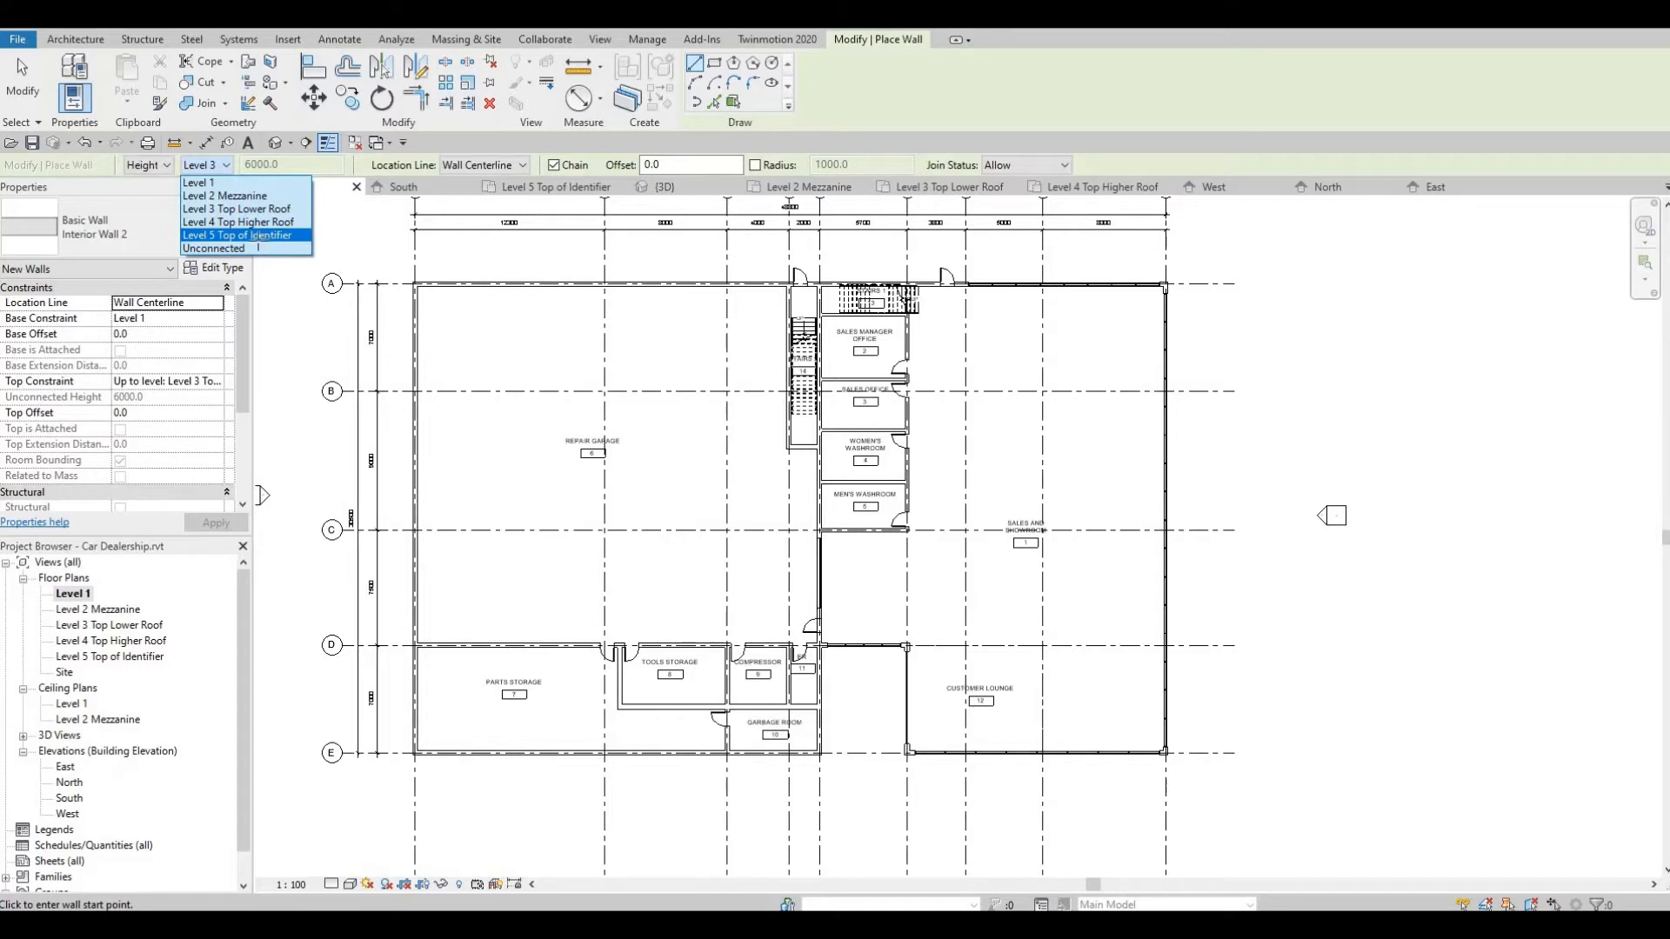
click(258, 236)
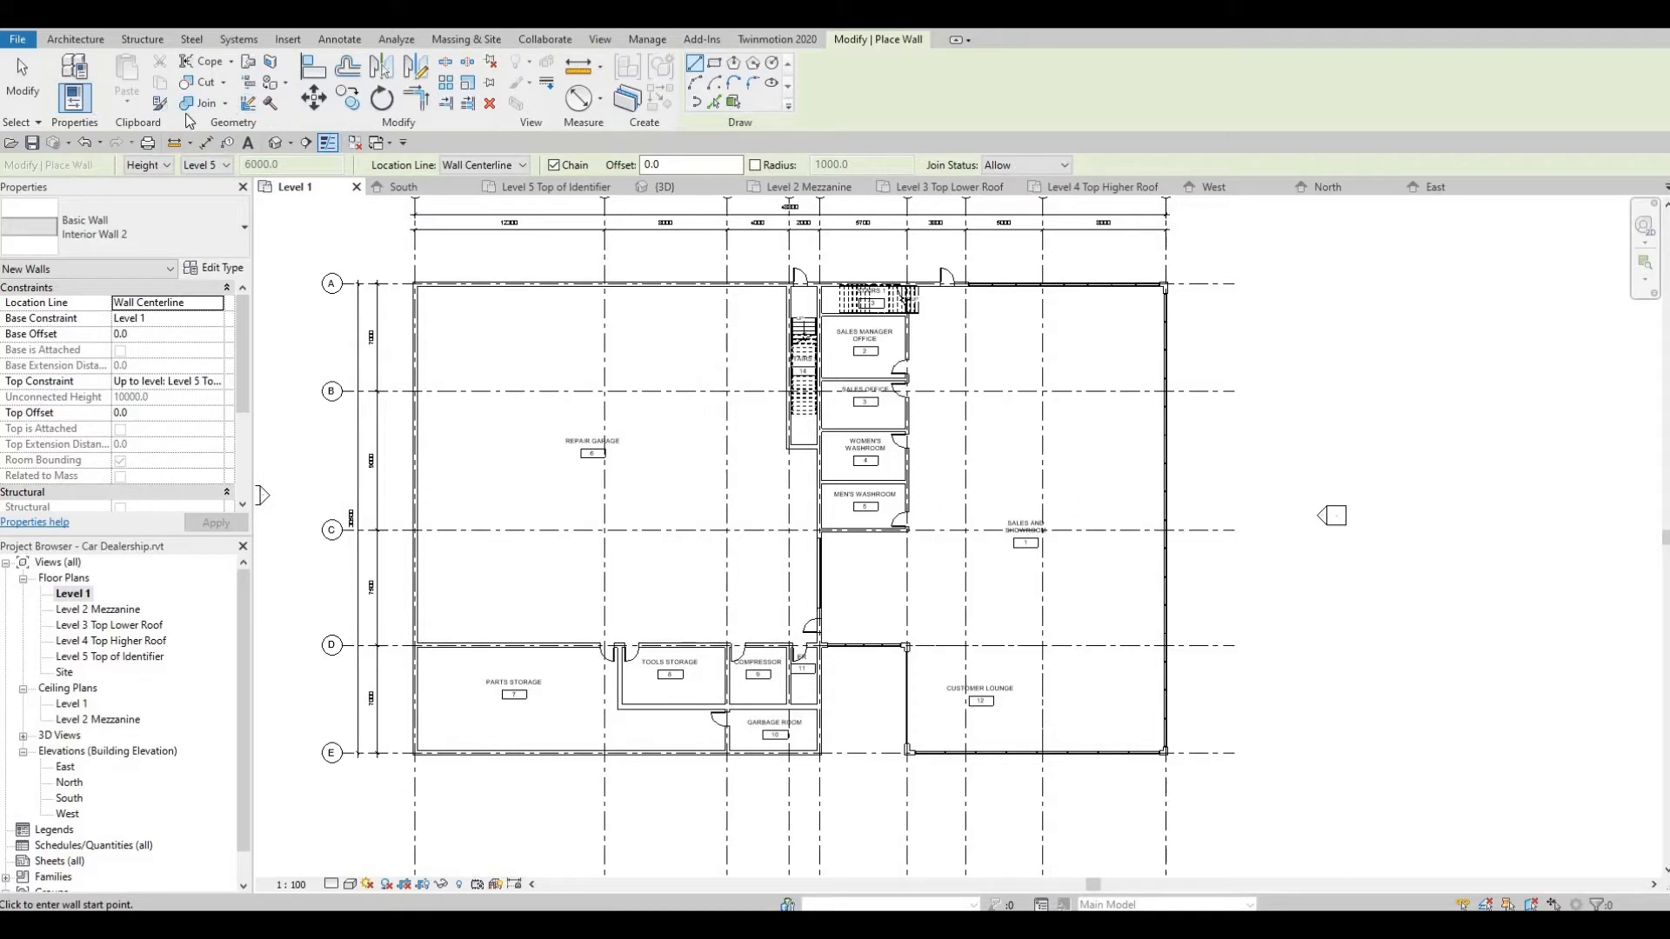
Choose the Exterior Wall 3 type and duplicate it as Exterior Wall 4 for the new wall
click(191, 228)
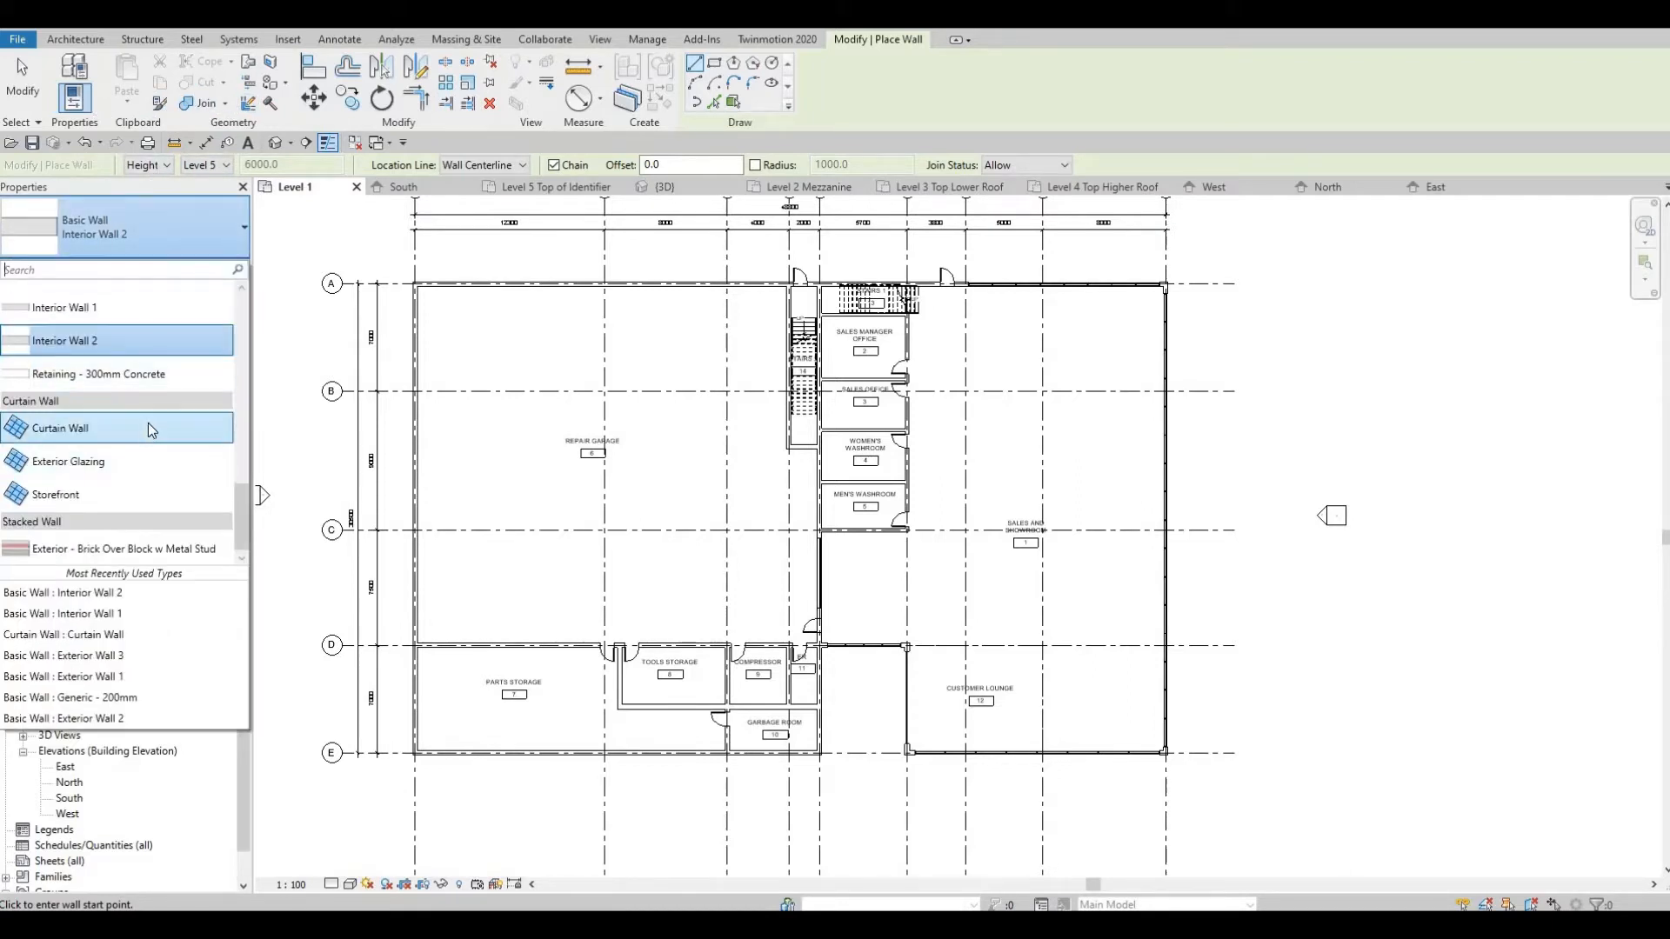
scroll(148, 423, up, 1)
scroll(150, 426, up, 2)
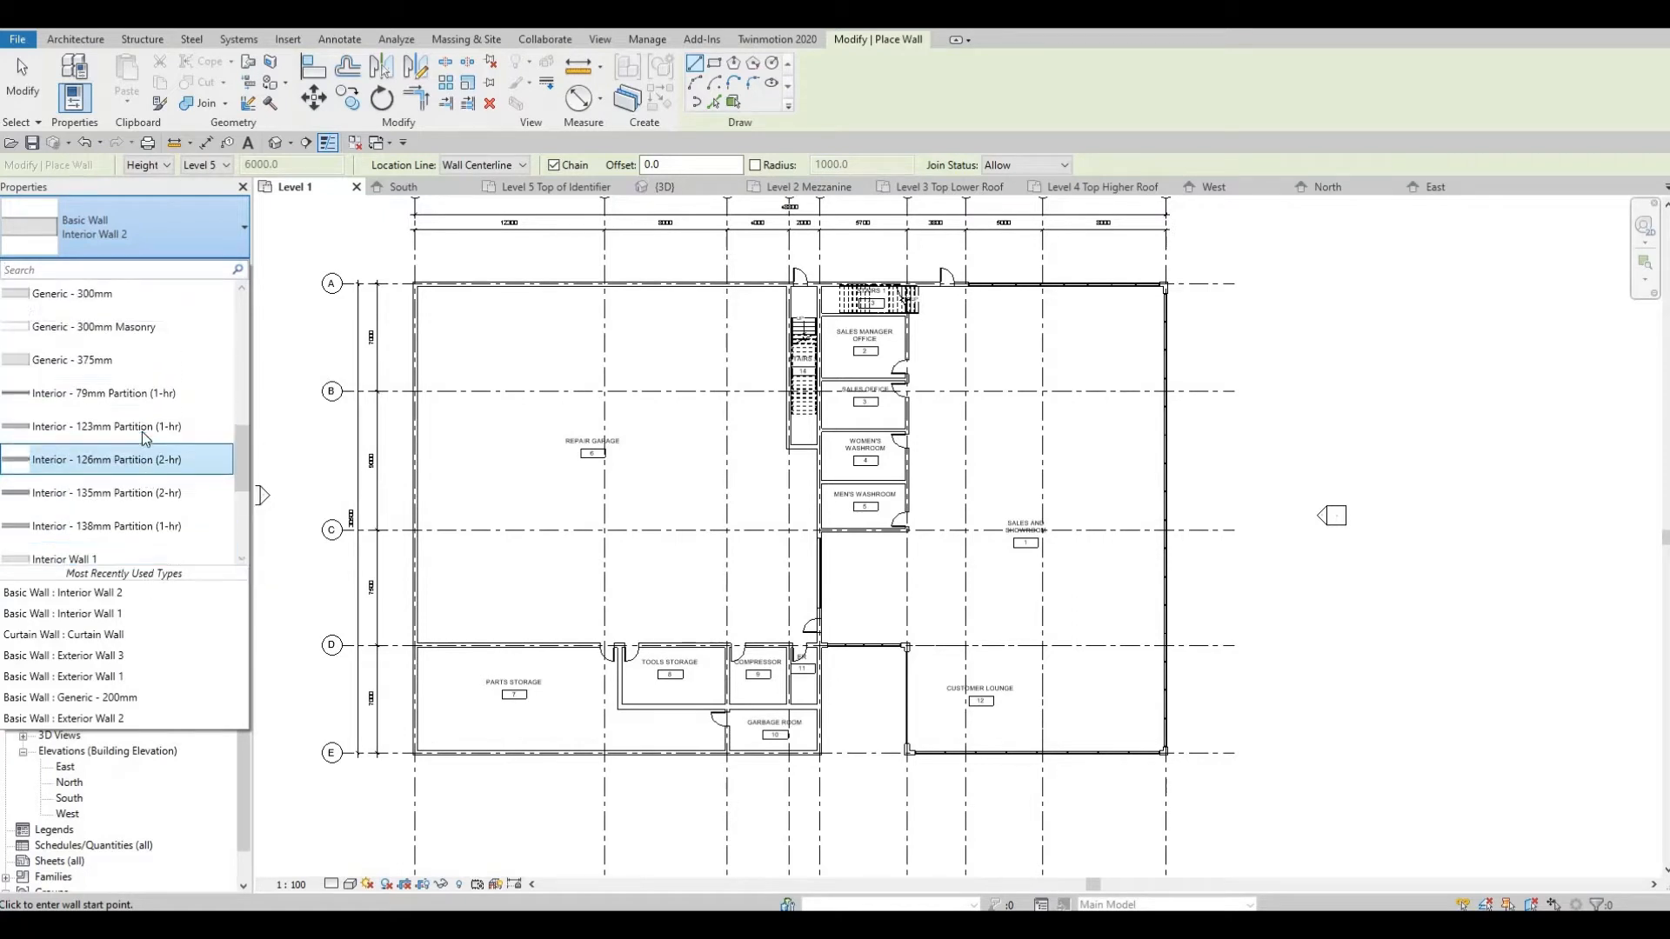
scroll(143, 430, up, 3)
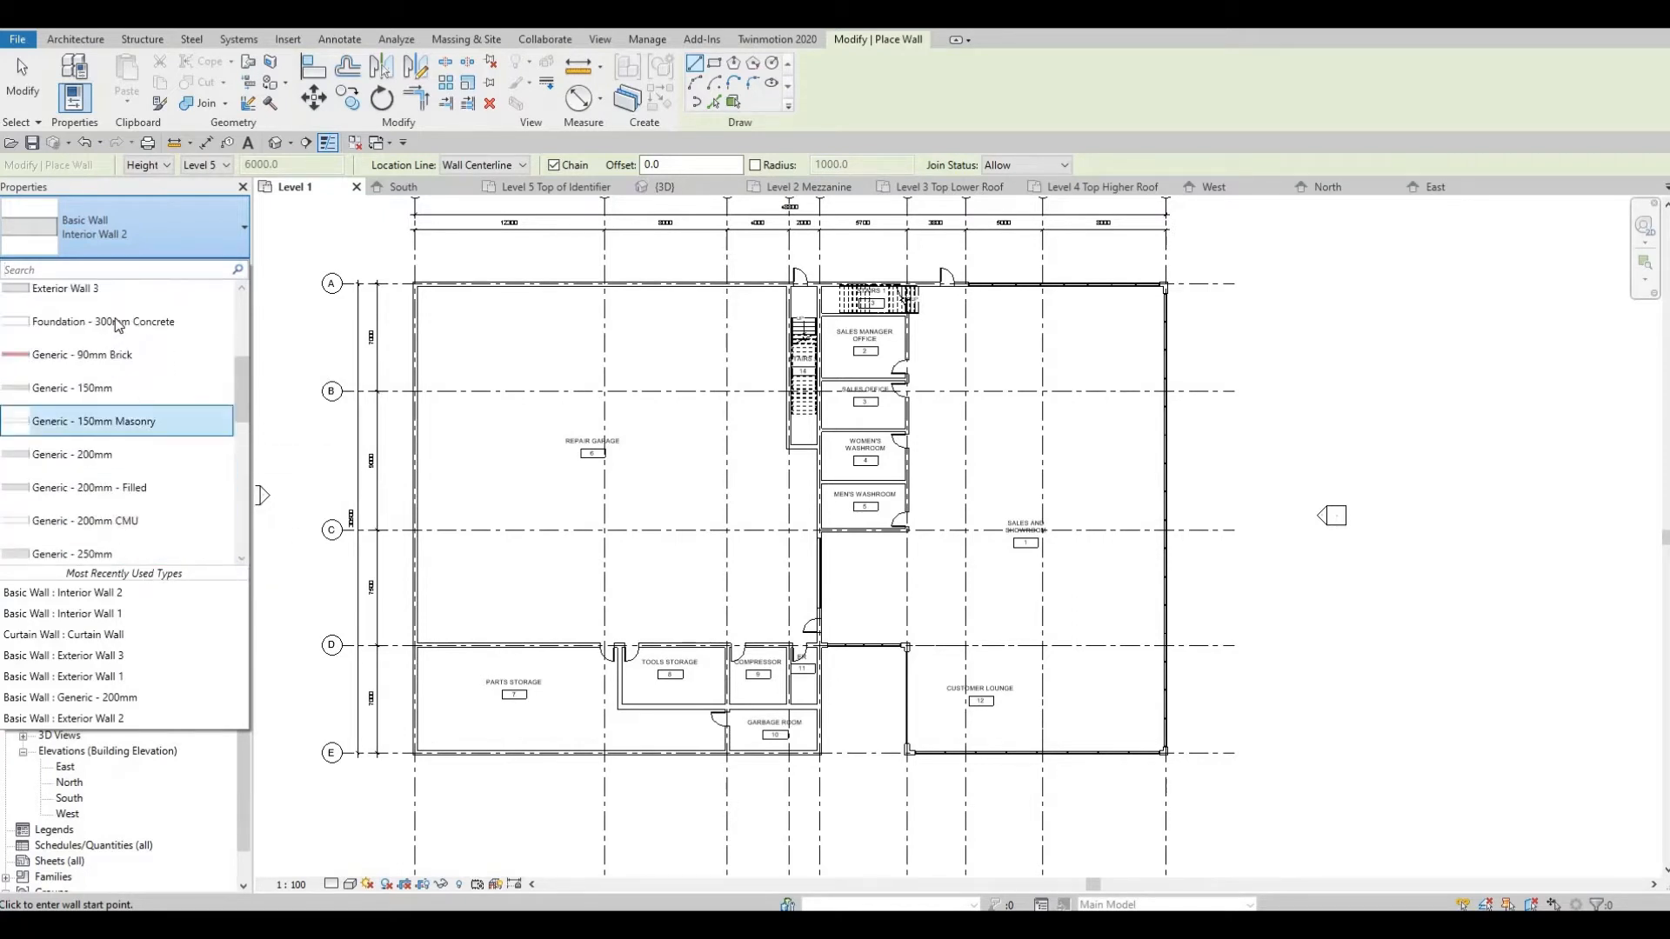
click(114, 294)
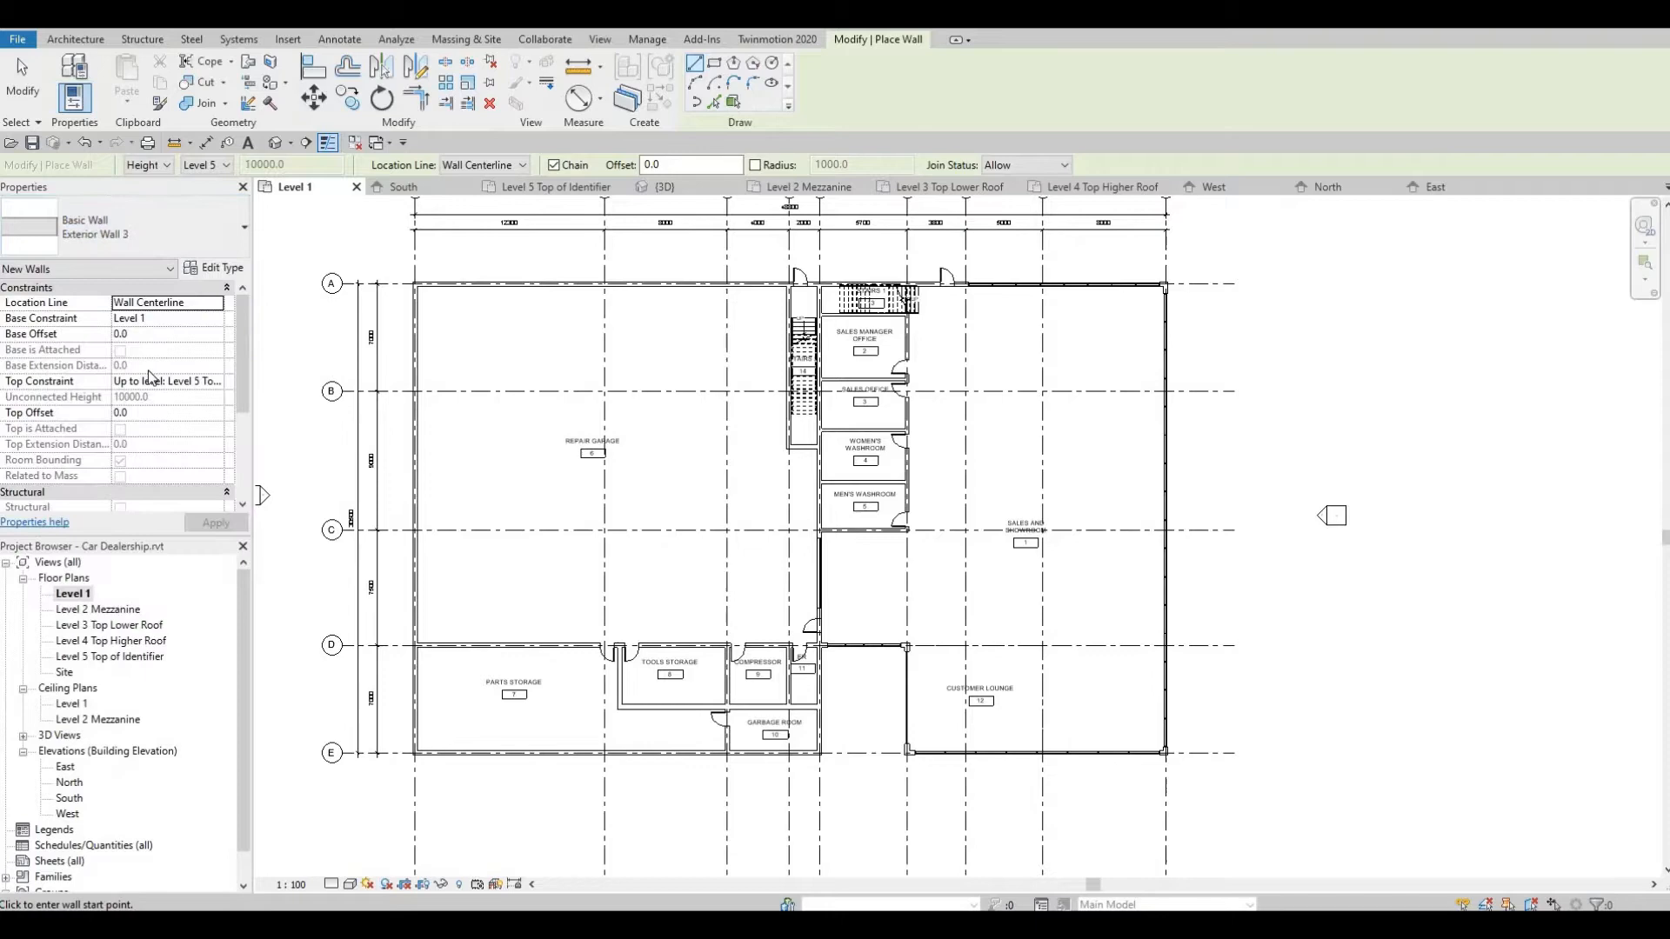
click(222, 268)
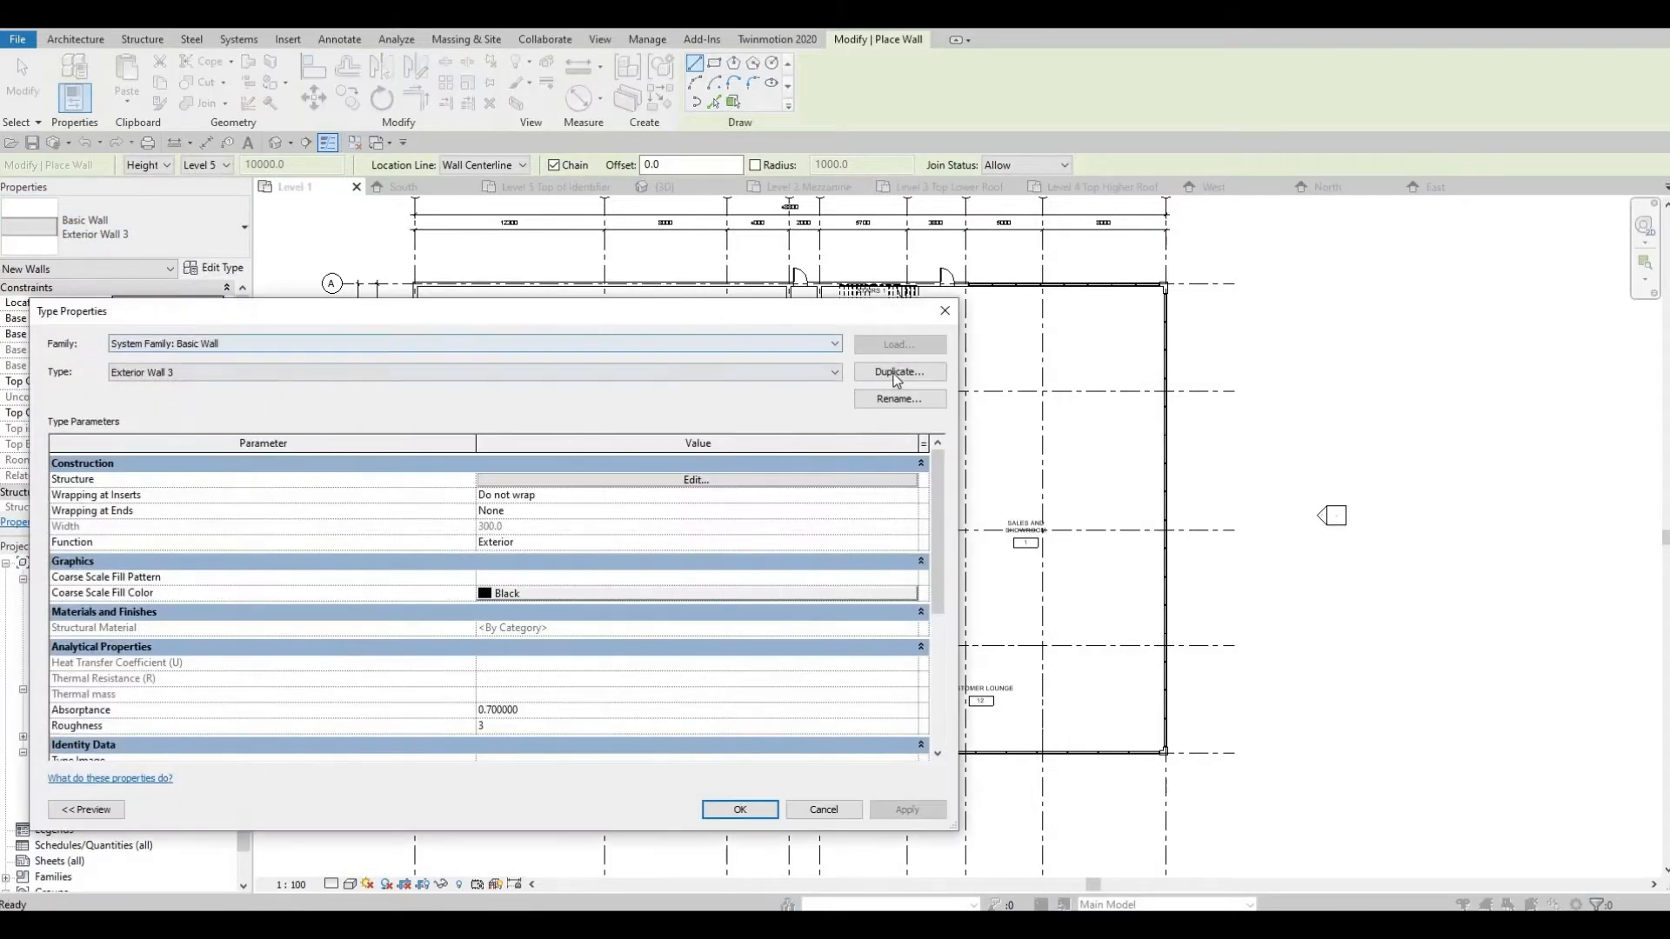
click(899, 371)
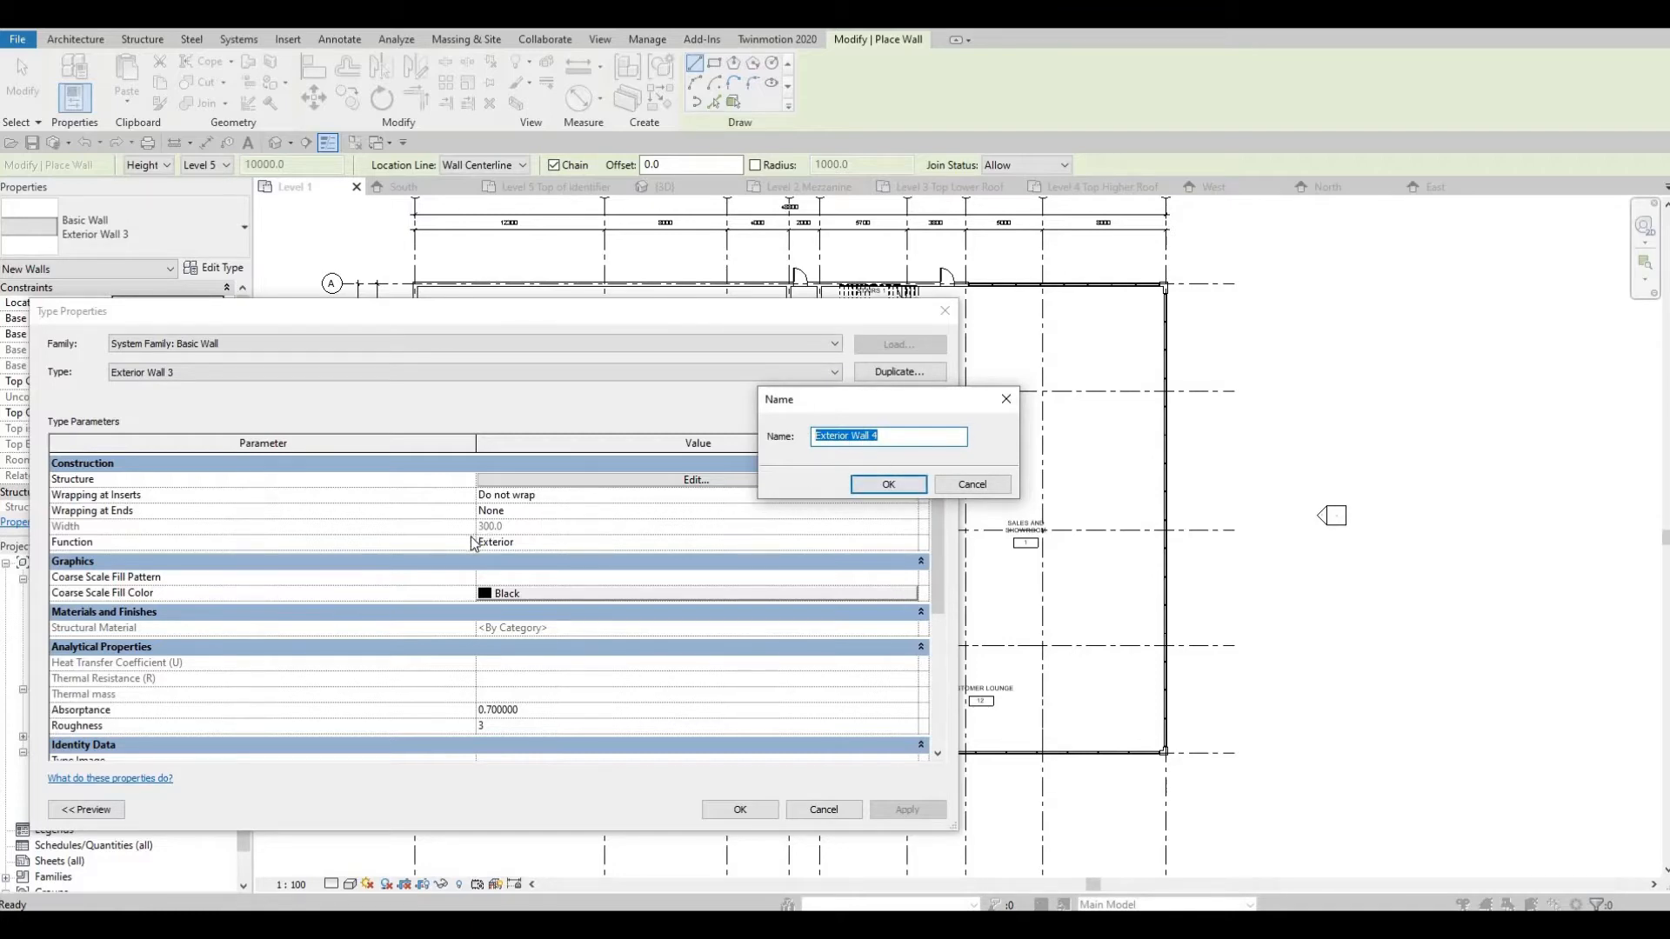
click(888, 484)
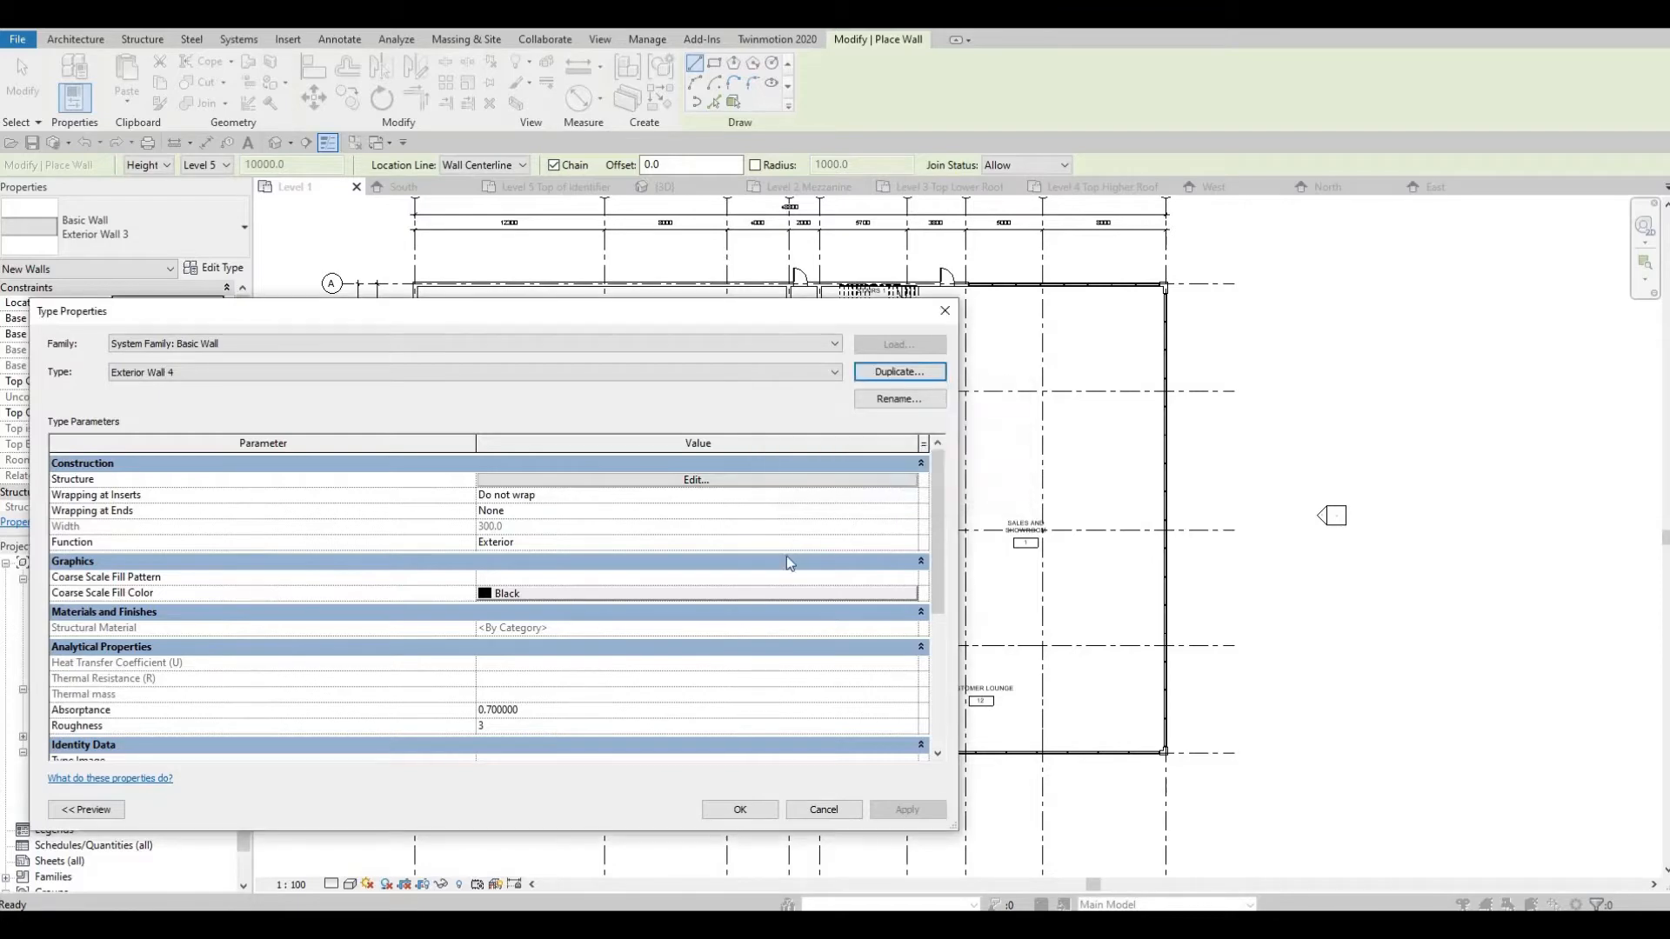
click(741, 810)
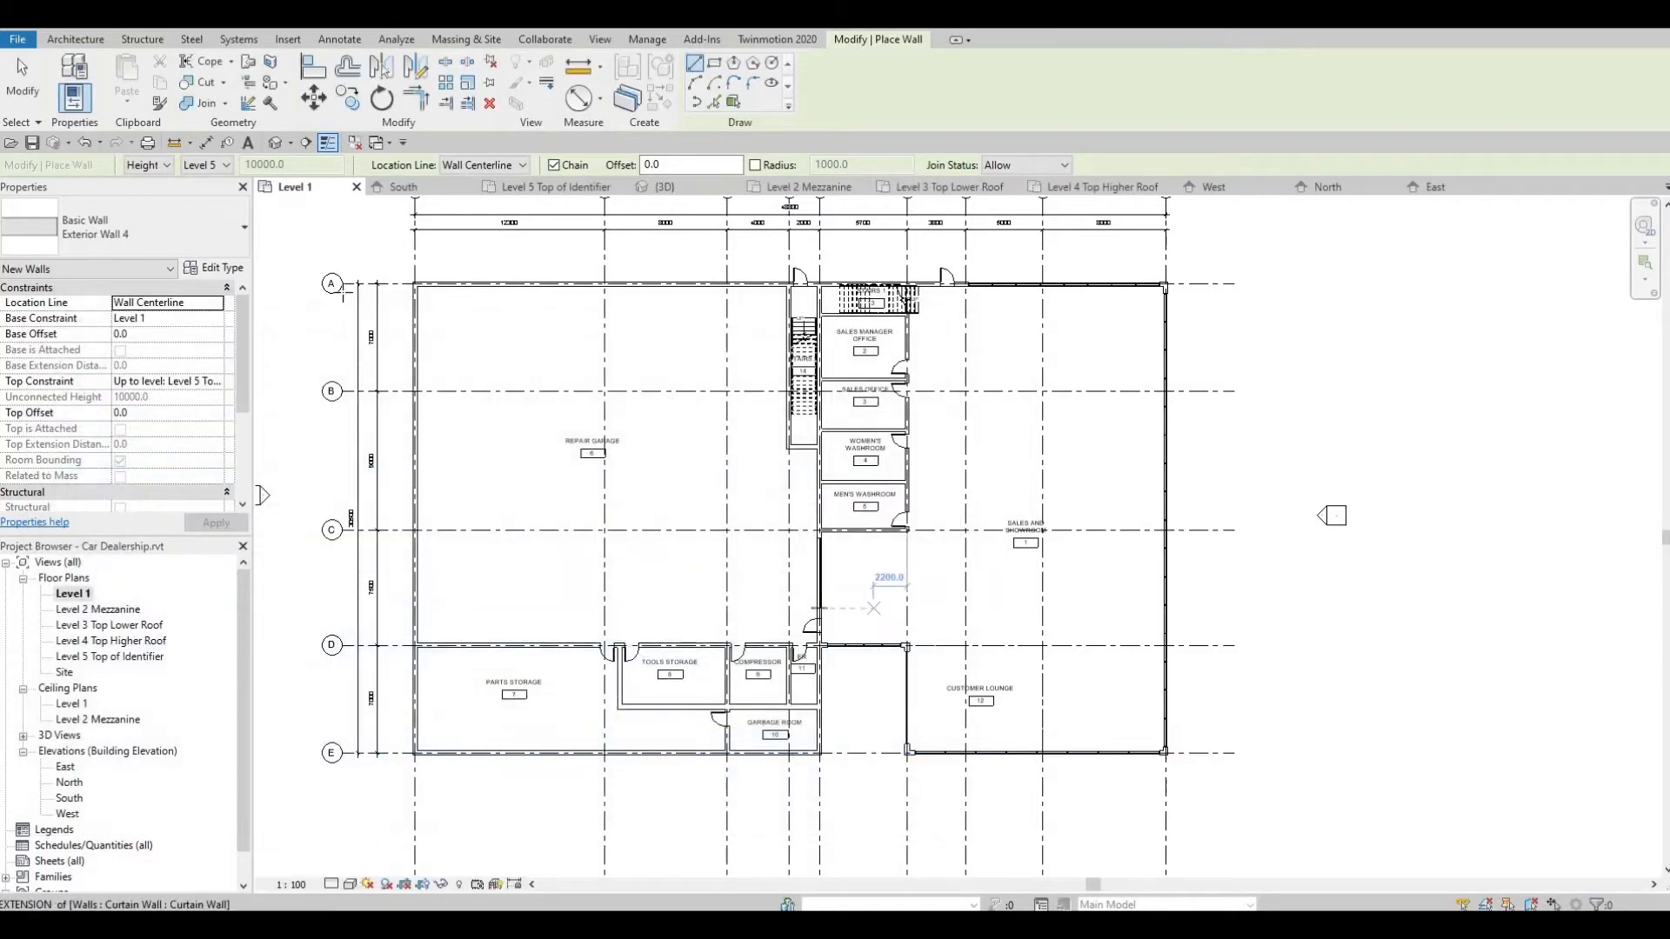
Switch the wall drawing shape to a start-end-radius arc for the showroom's outer wall
click(695, 84)
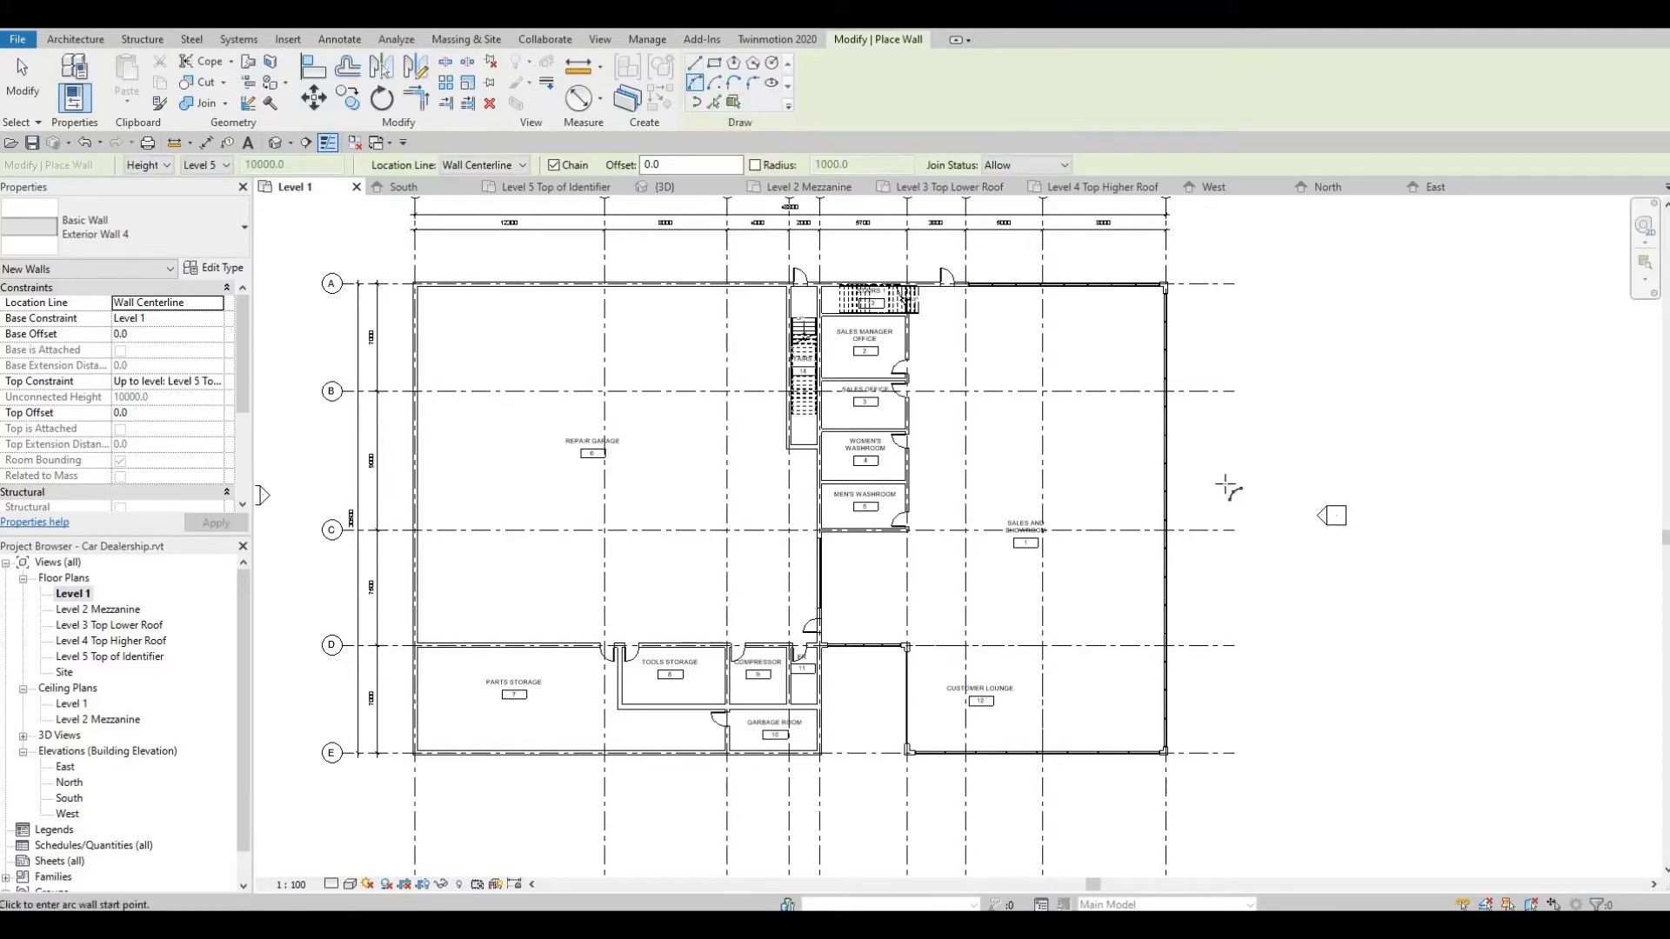
scroll(1225, 484, up, 2)
scroll(1095, 409, up, 2)
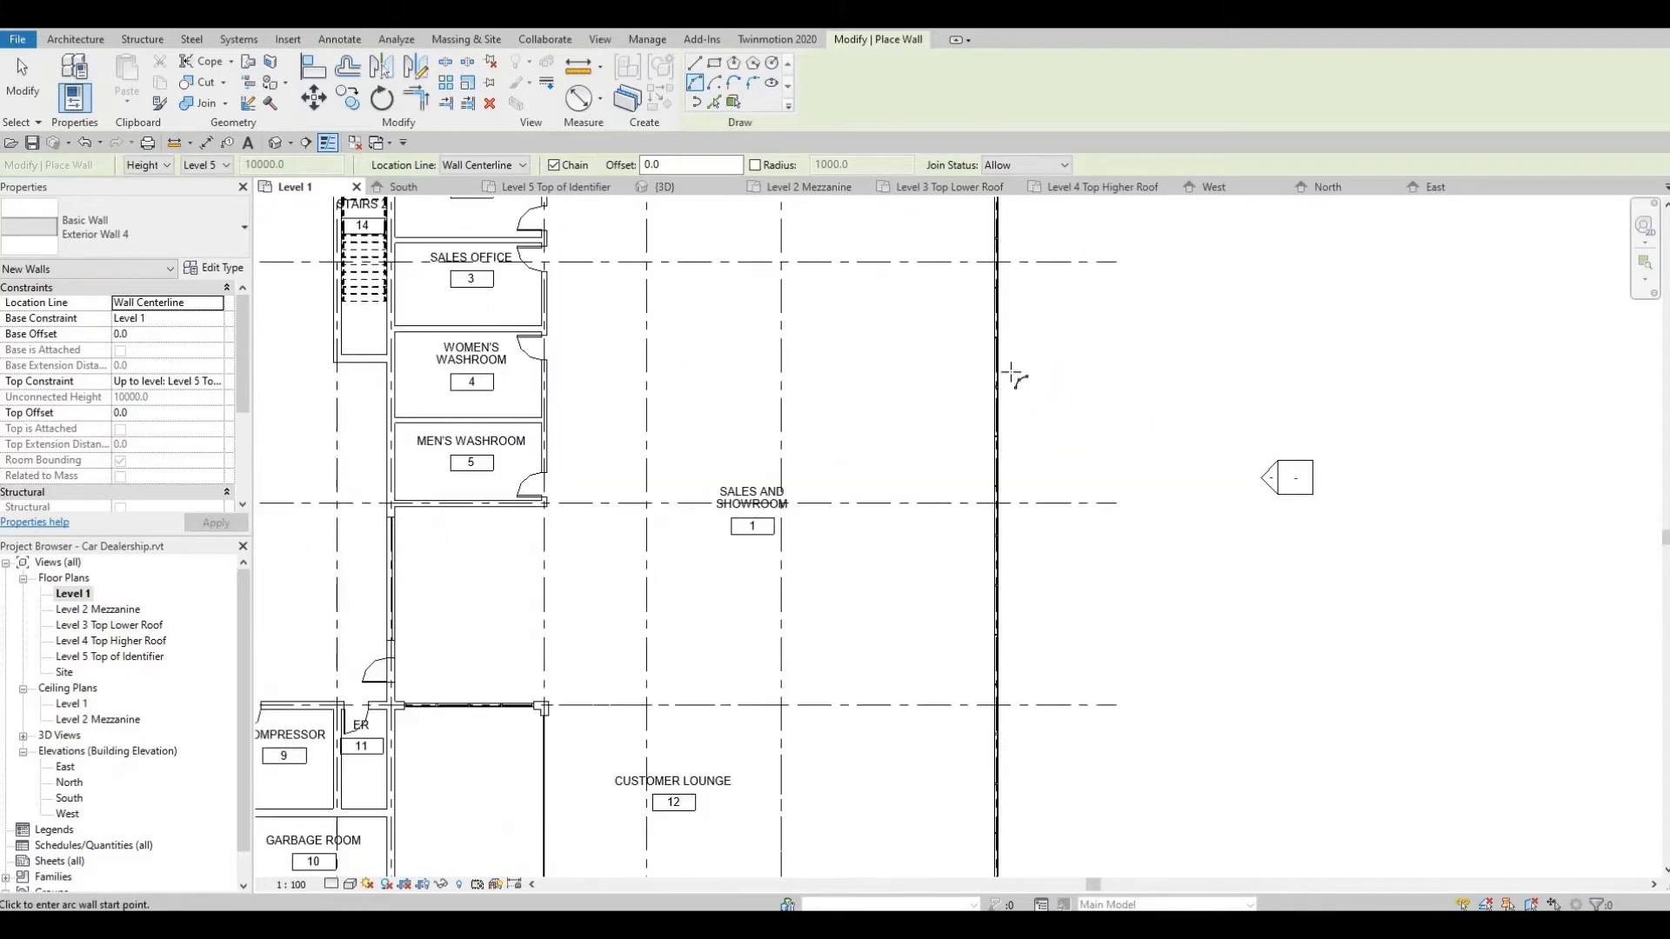
click(1000, 370)
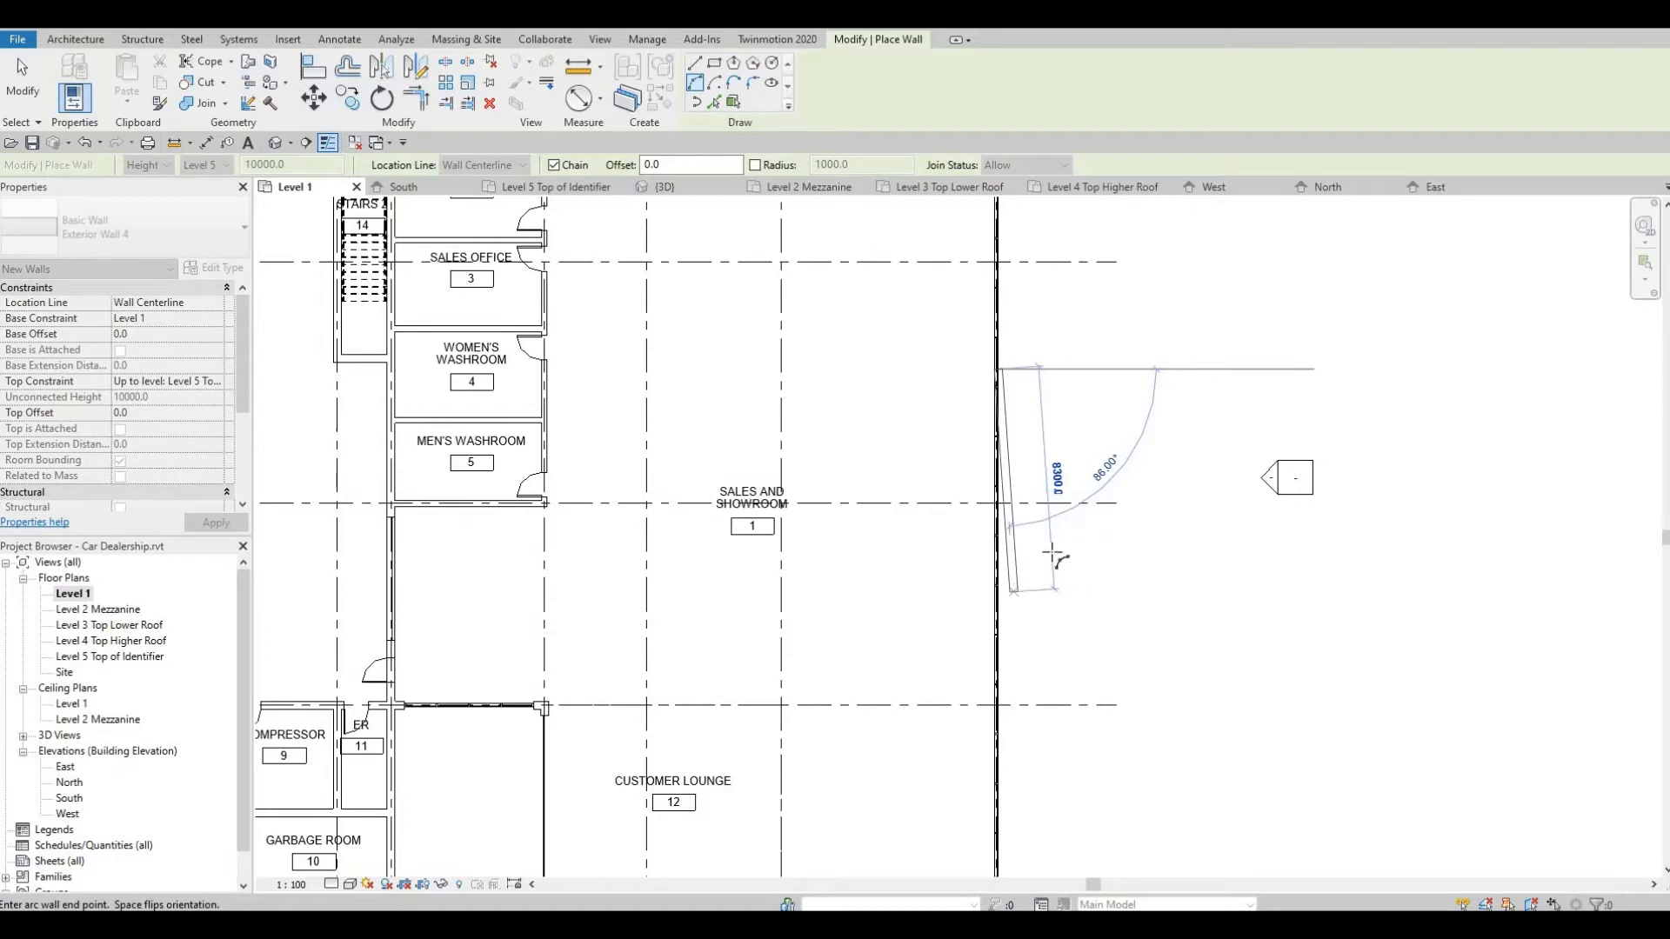
click(1014, 595)
key(Escape)
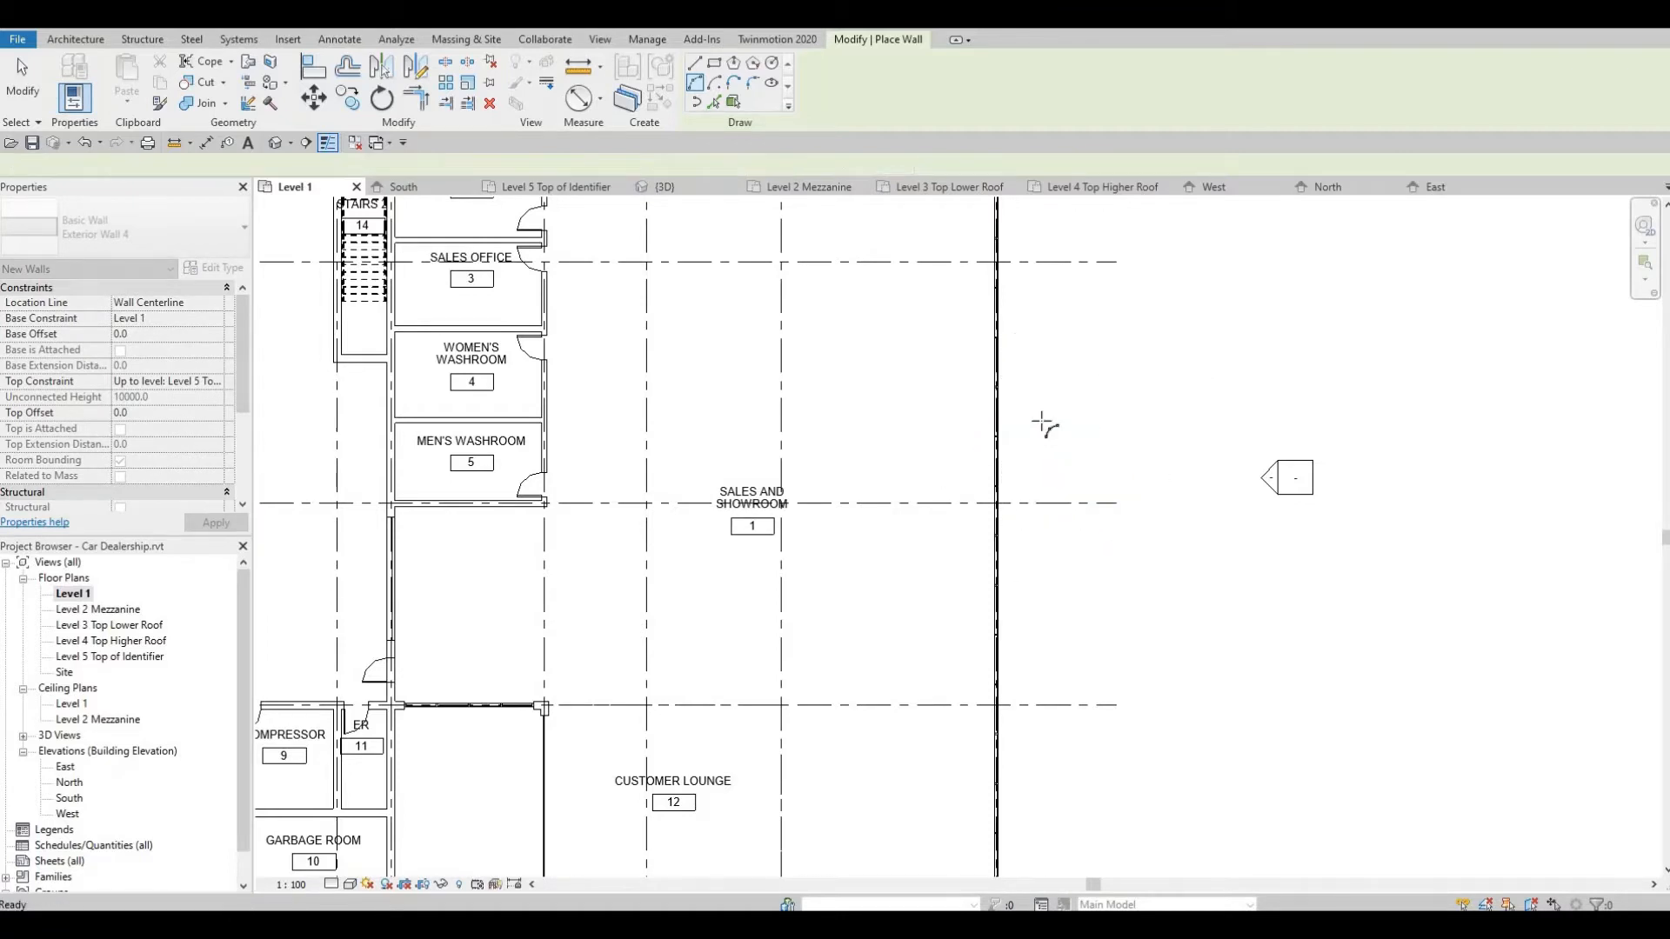
Draw an arc wall bulging outward from the Sales and Showroom's outer wall across grid C, with a radius of about 4245 mm
click(998, 368)
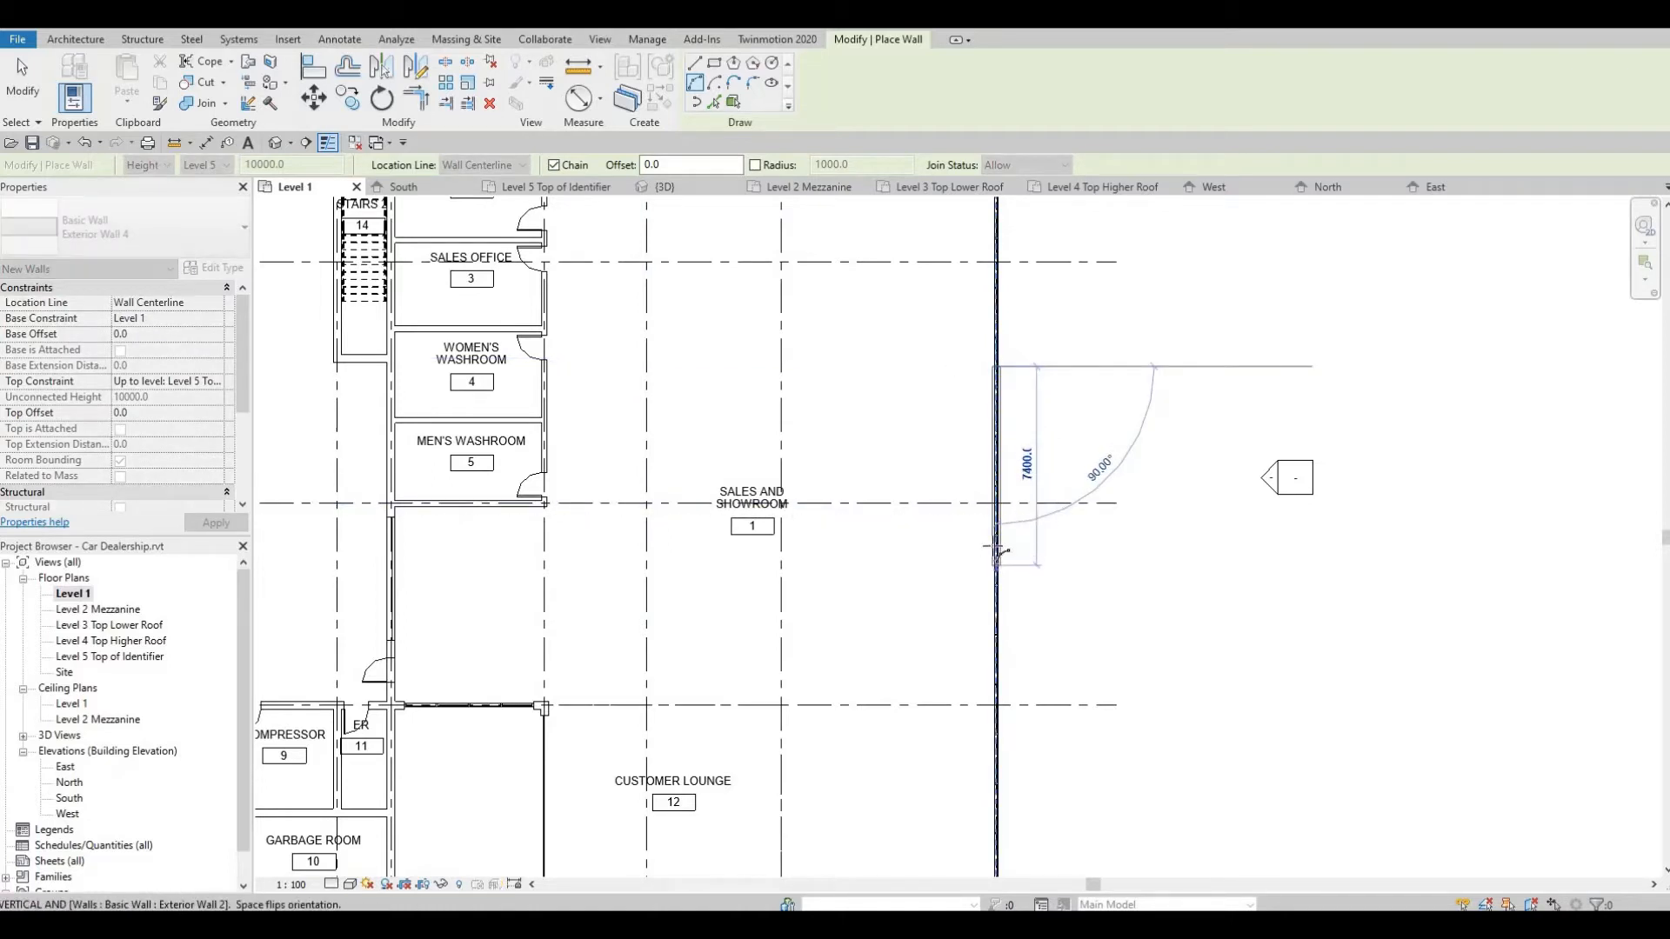
click(997, 556)
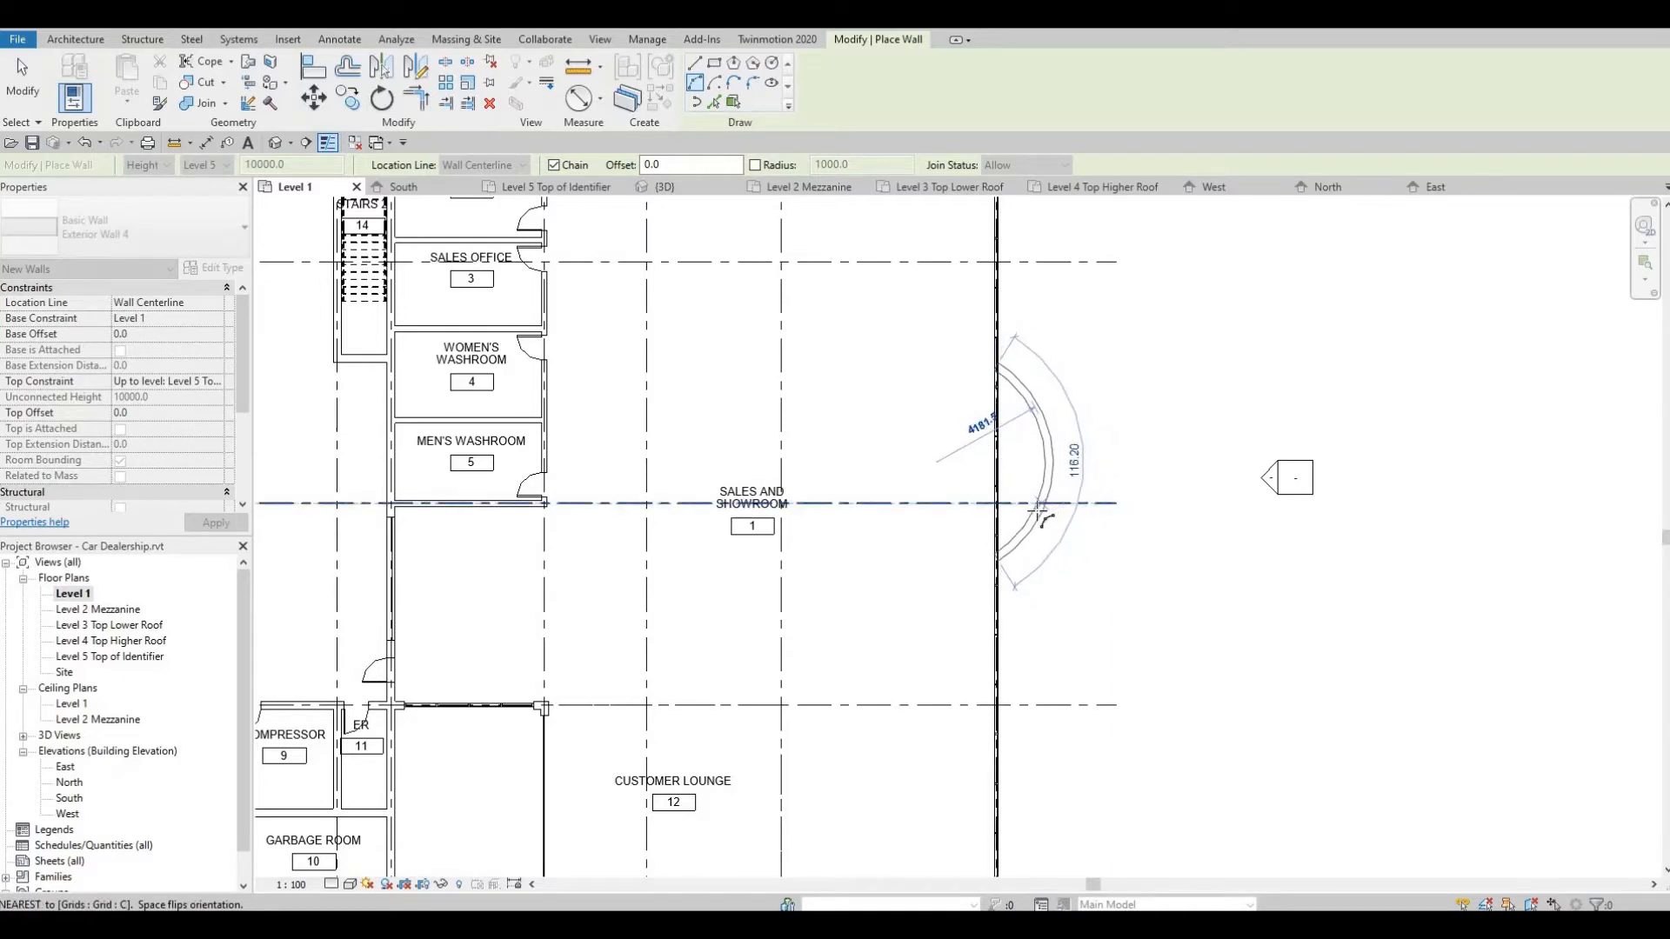
click(1035, 510)
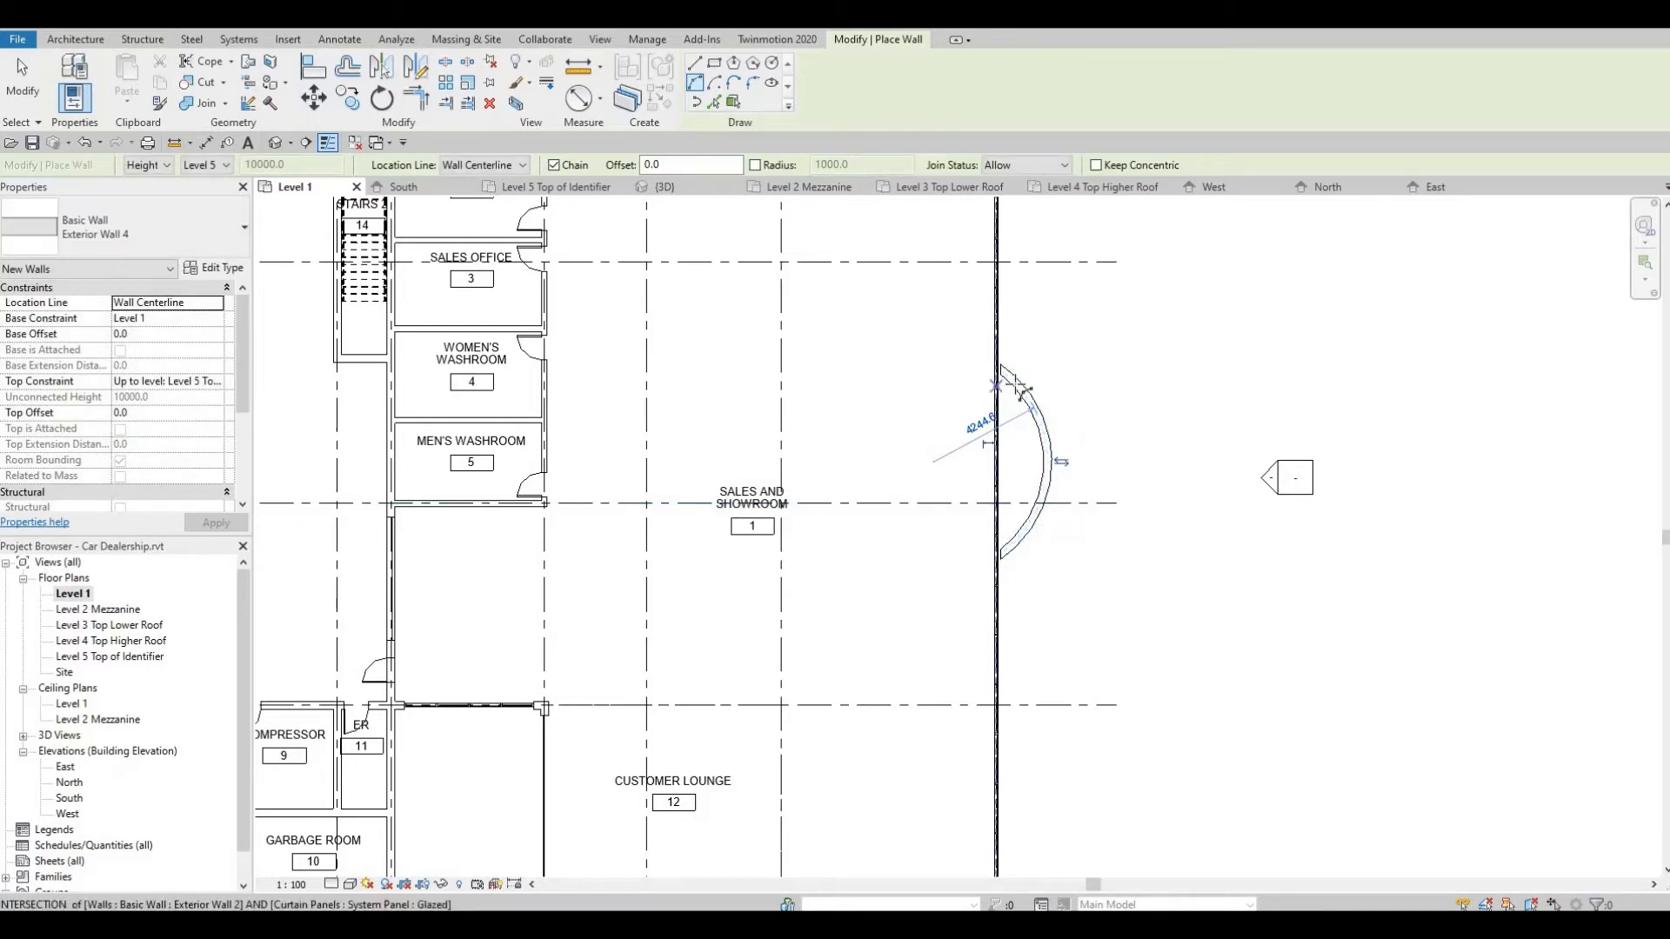
scroll(991, 387, up, 1)
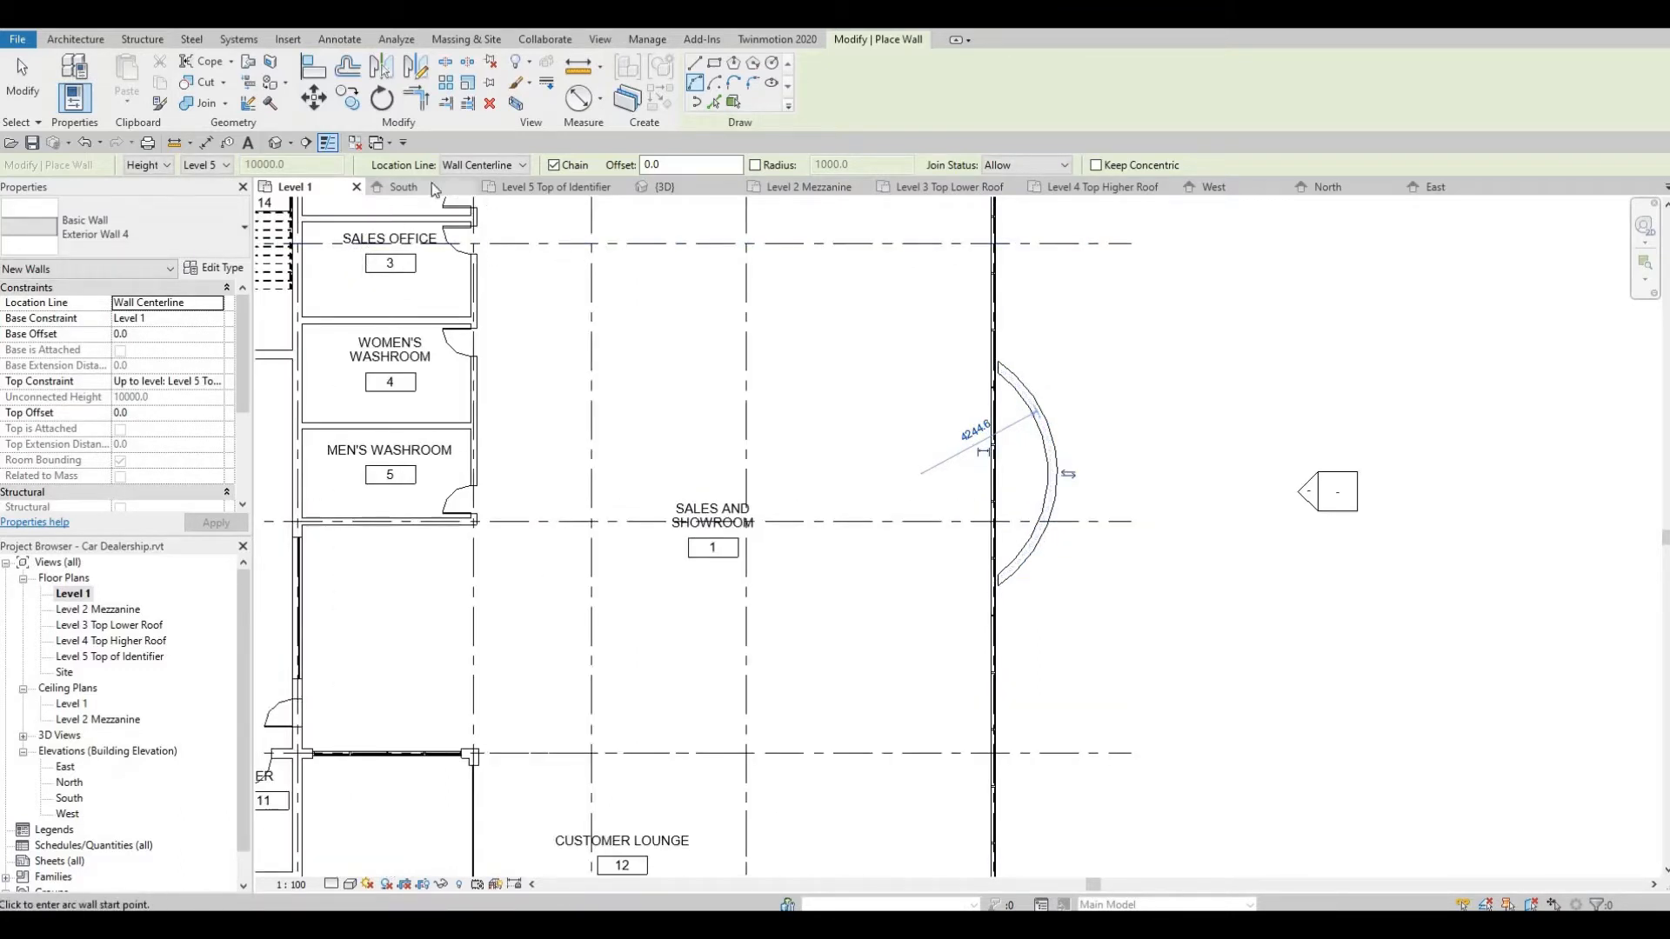
Show the building in 3D and set the model display transparency to 0 in the graphic display options
click(279, 144)
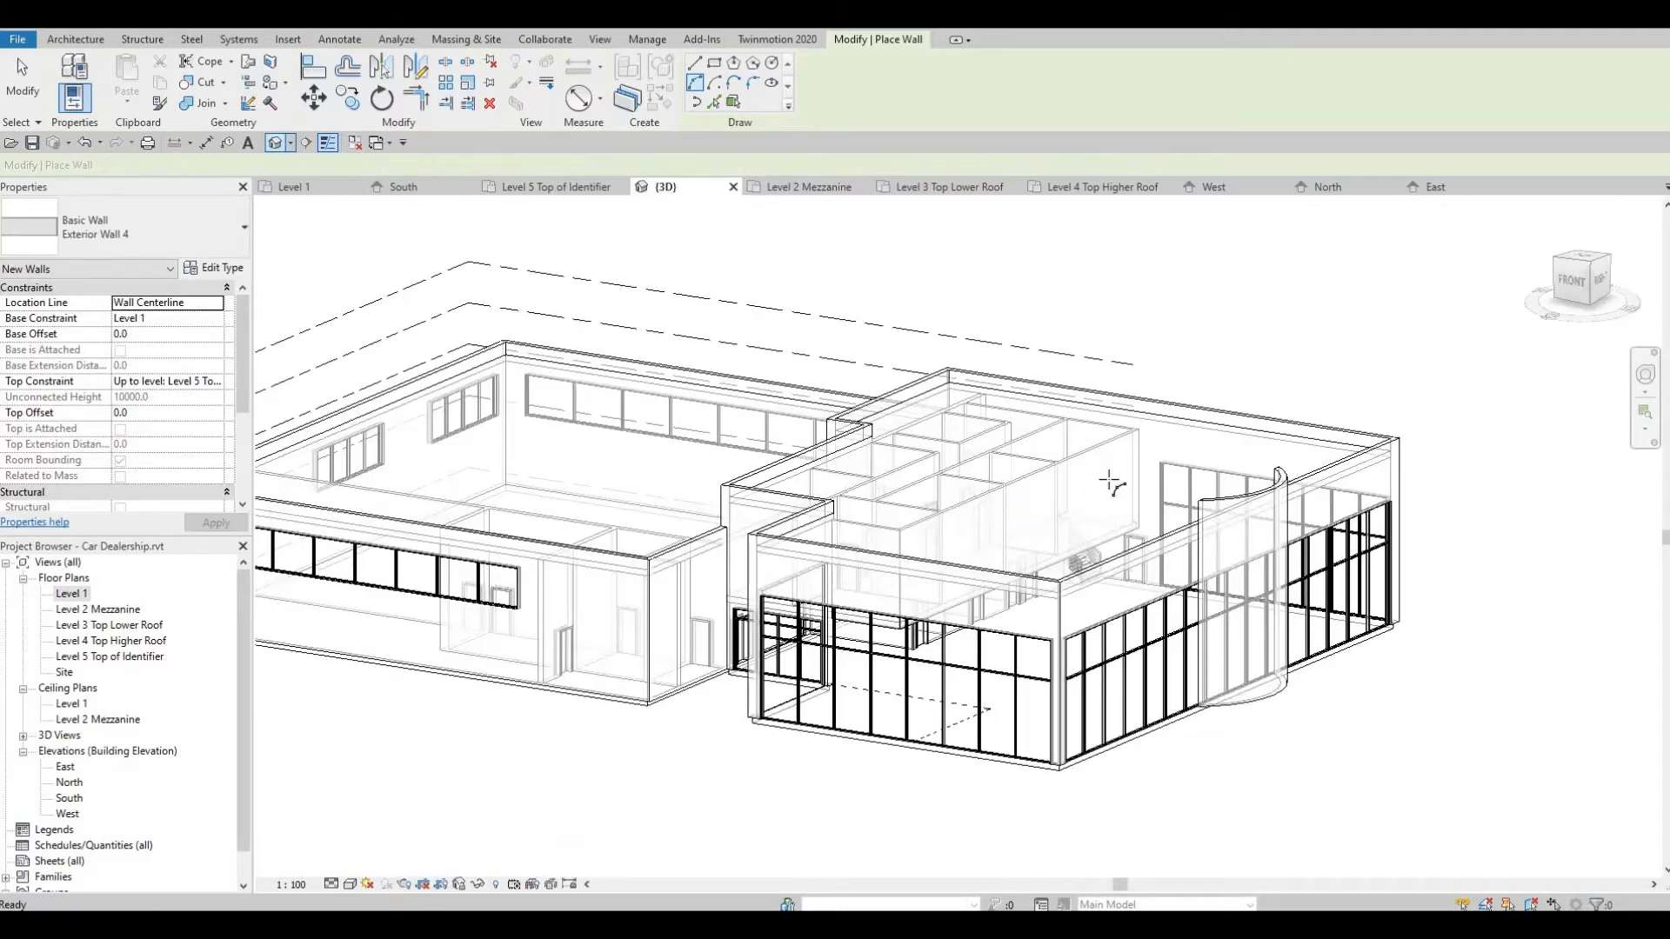
shift+middle_drag(1075, 484, 455, 829)
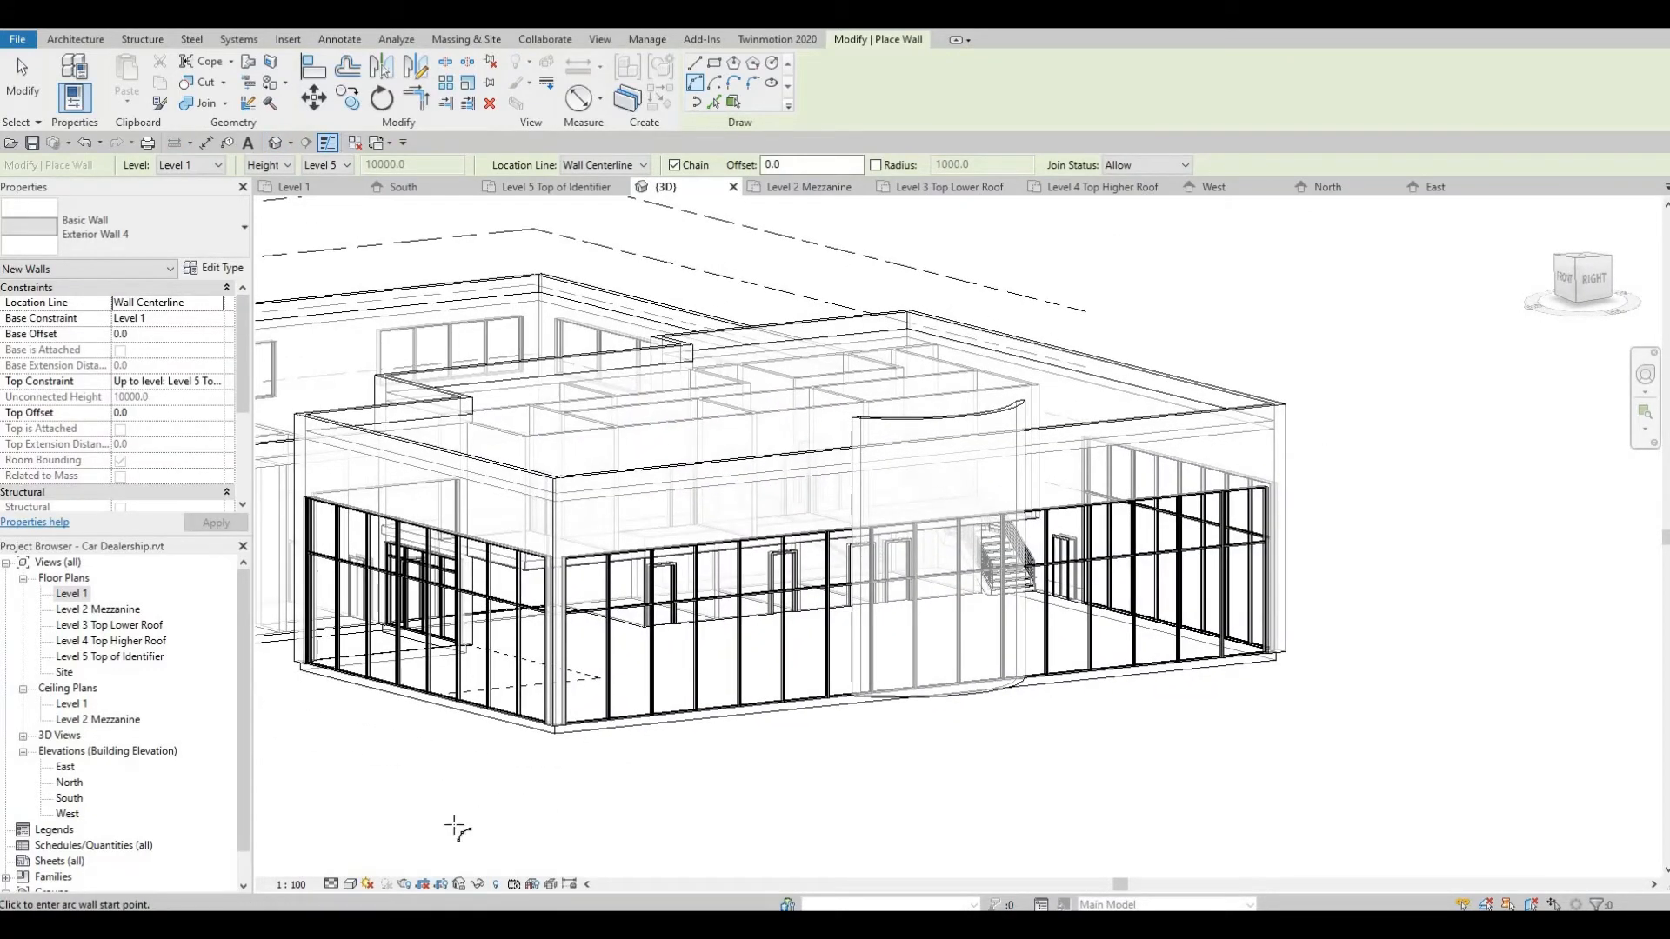
click(349, 885)
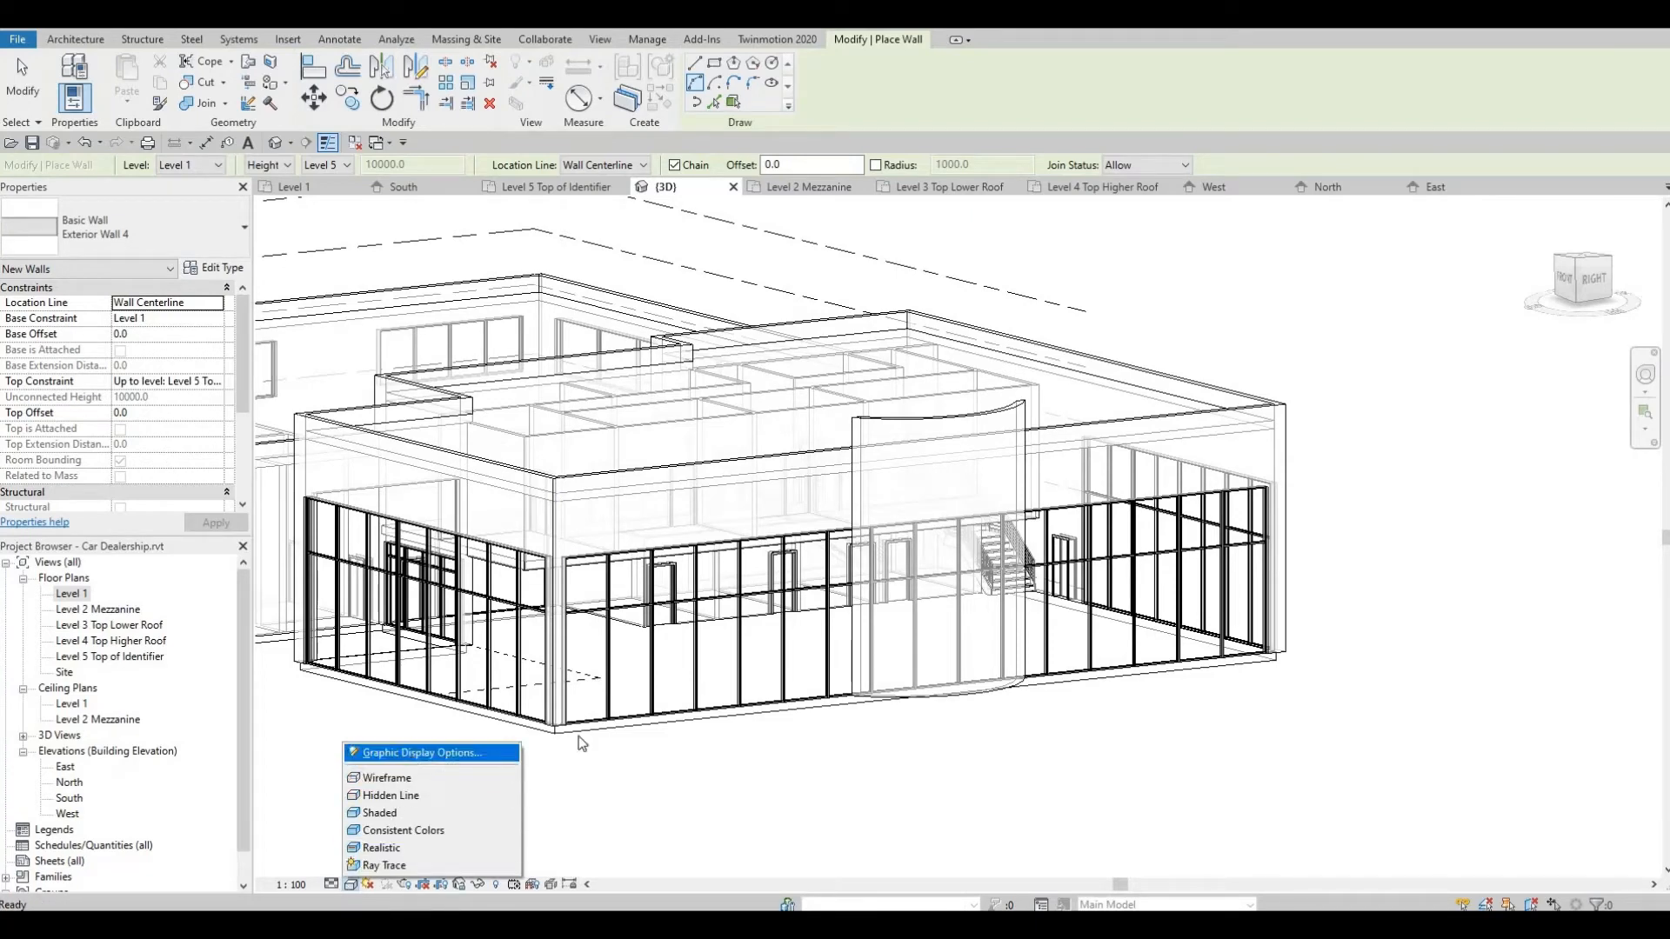
click(422, 753)
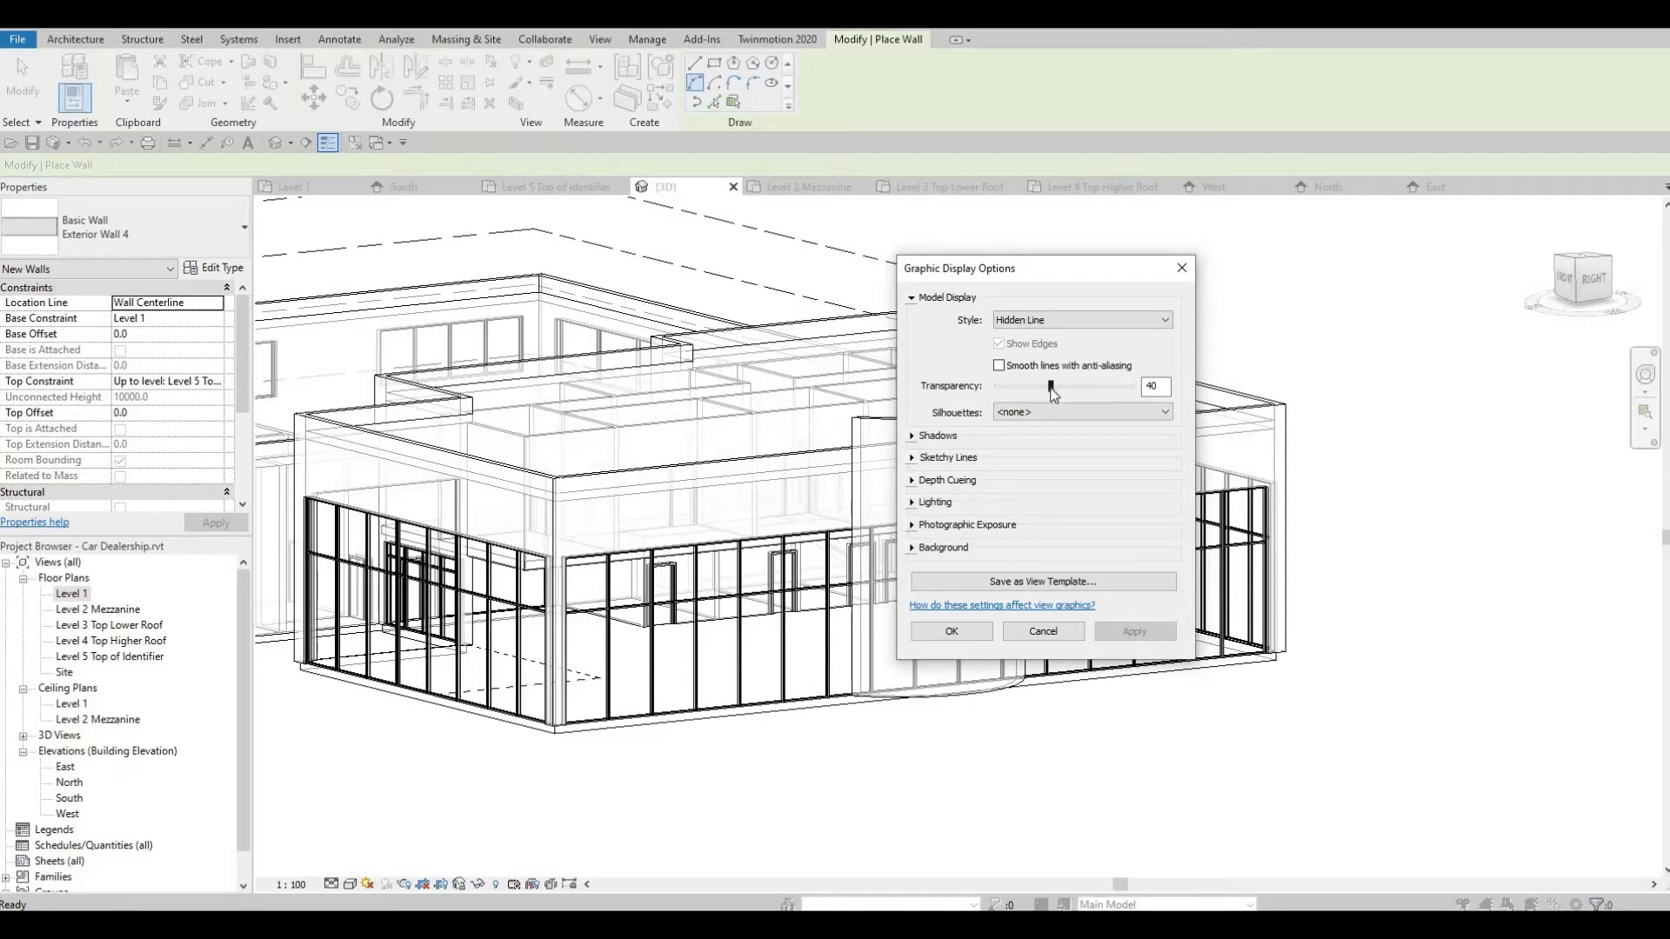
drag(1052, 387, 997, 392)
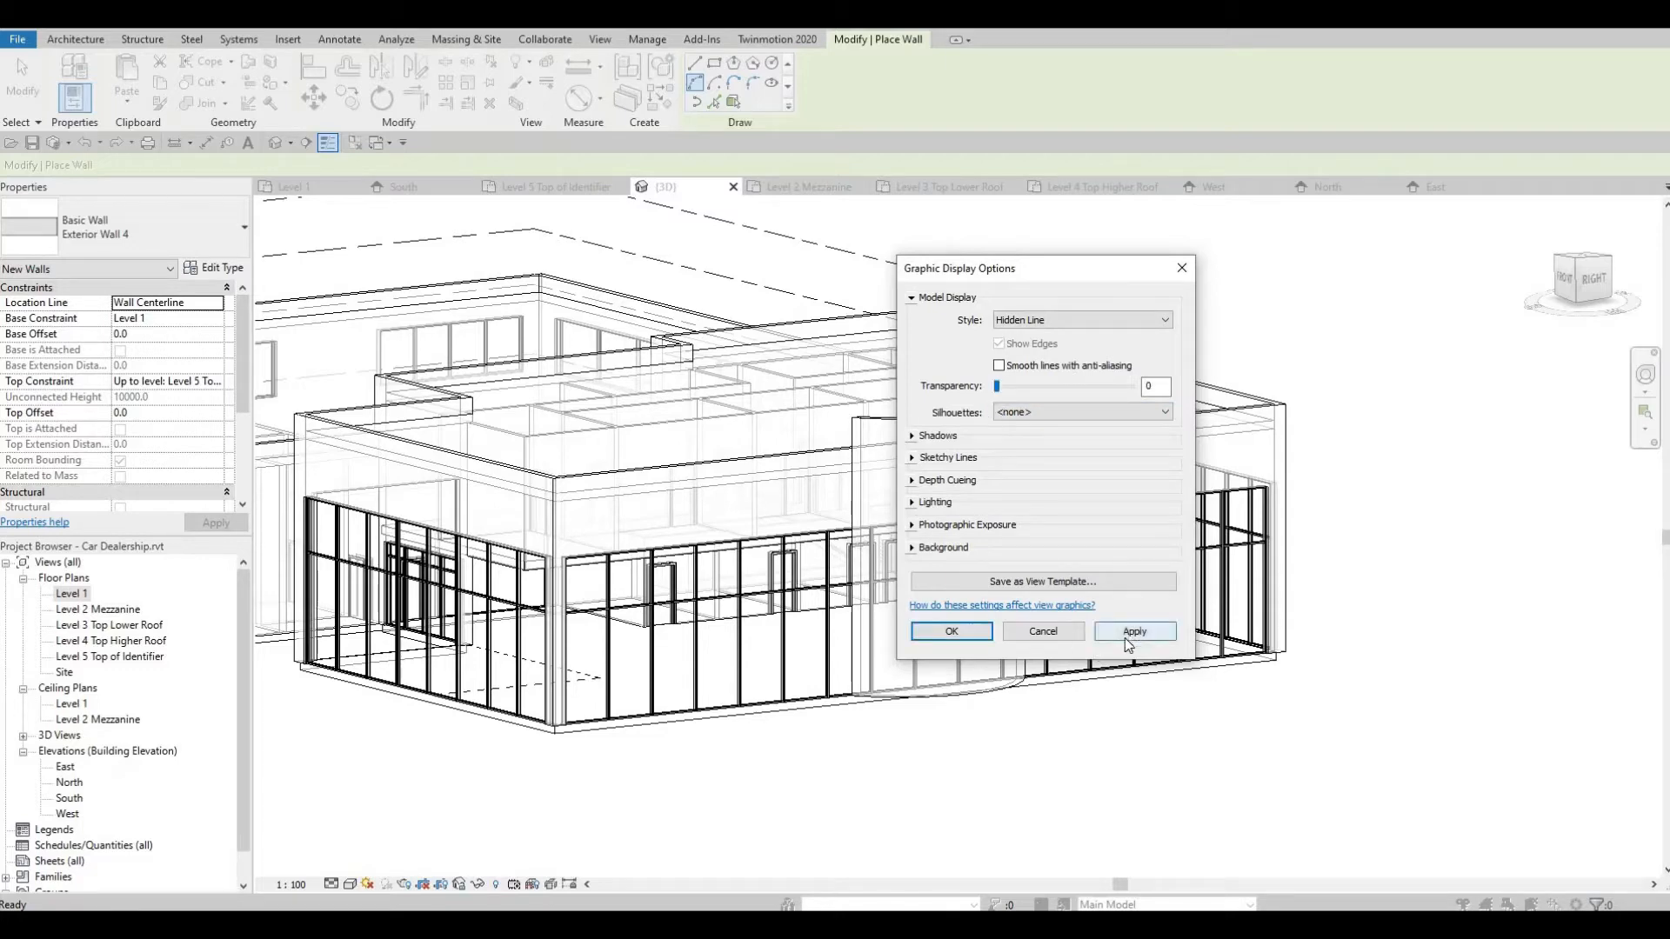
click(1126, 637)
click(973, 635)
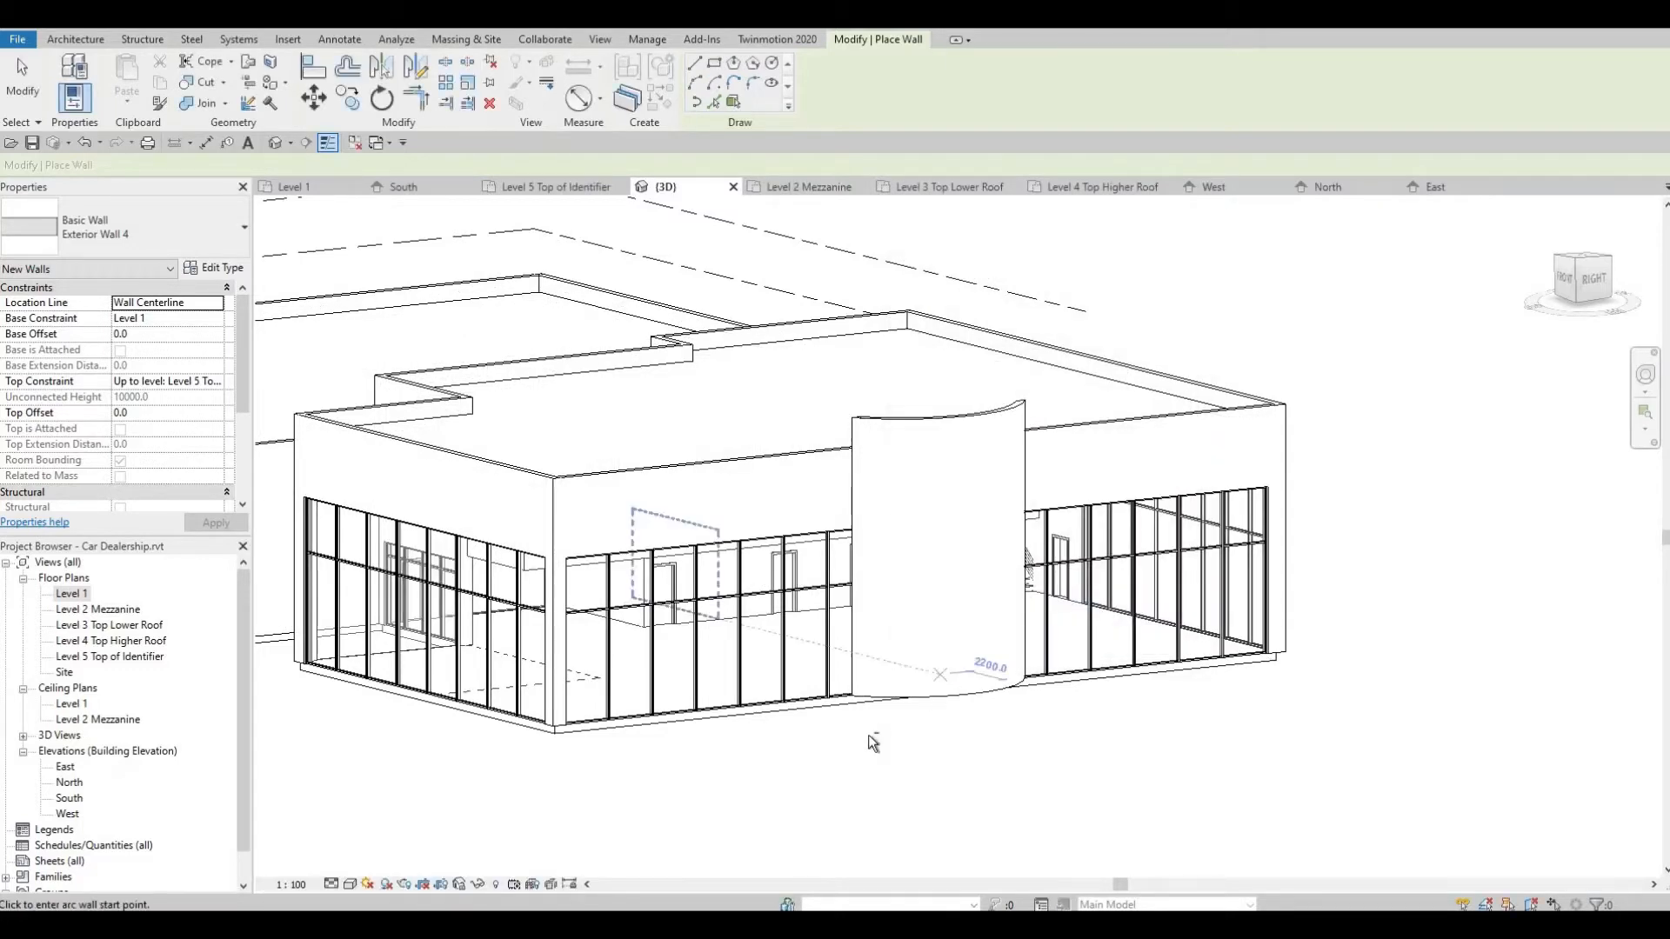
End wall placement and inspect the curved wall from the front and right sides of the 3D model
key(Escape)
shift+middle_drag(980, 765, 1166, 796)
middle_drag(1165, 796, 661, 874)
scroll(1084, 536, up, 2)
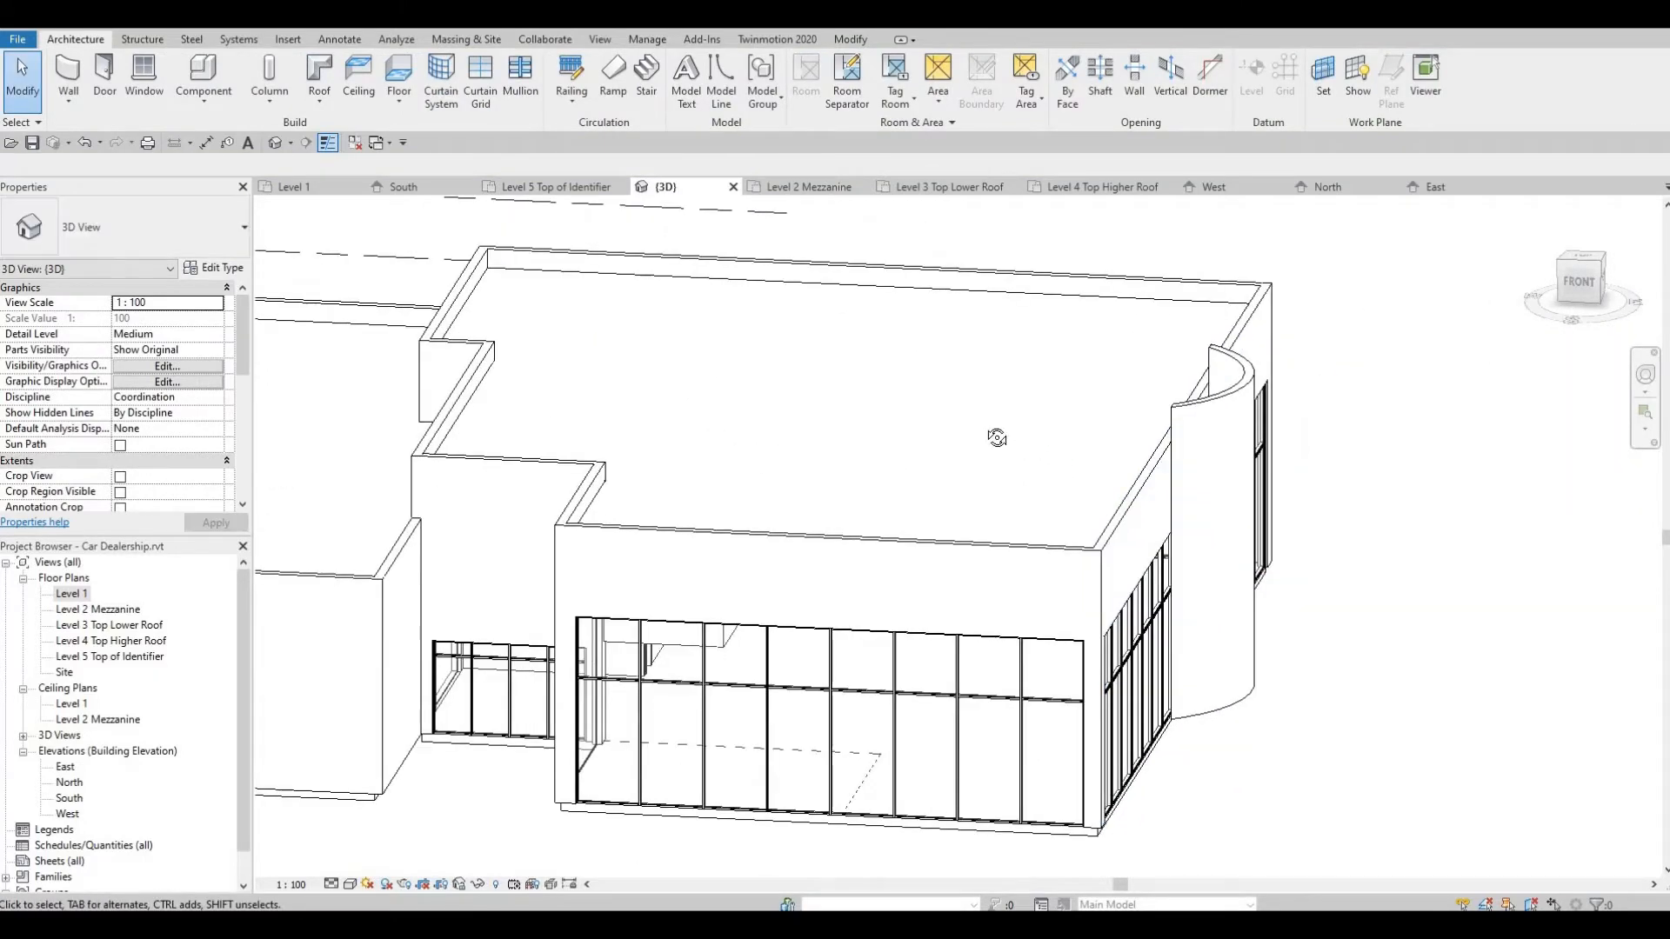
shift+middle_drag(997, 438, 1001, 488)
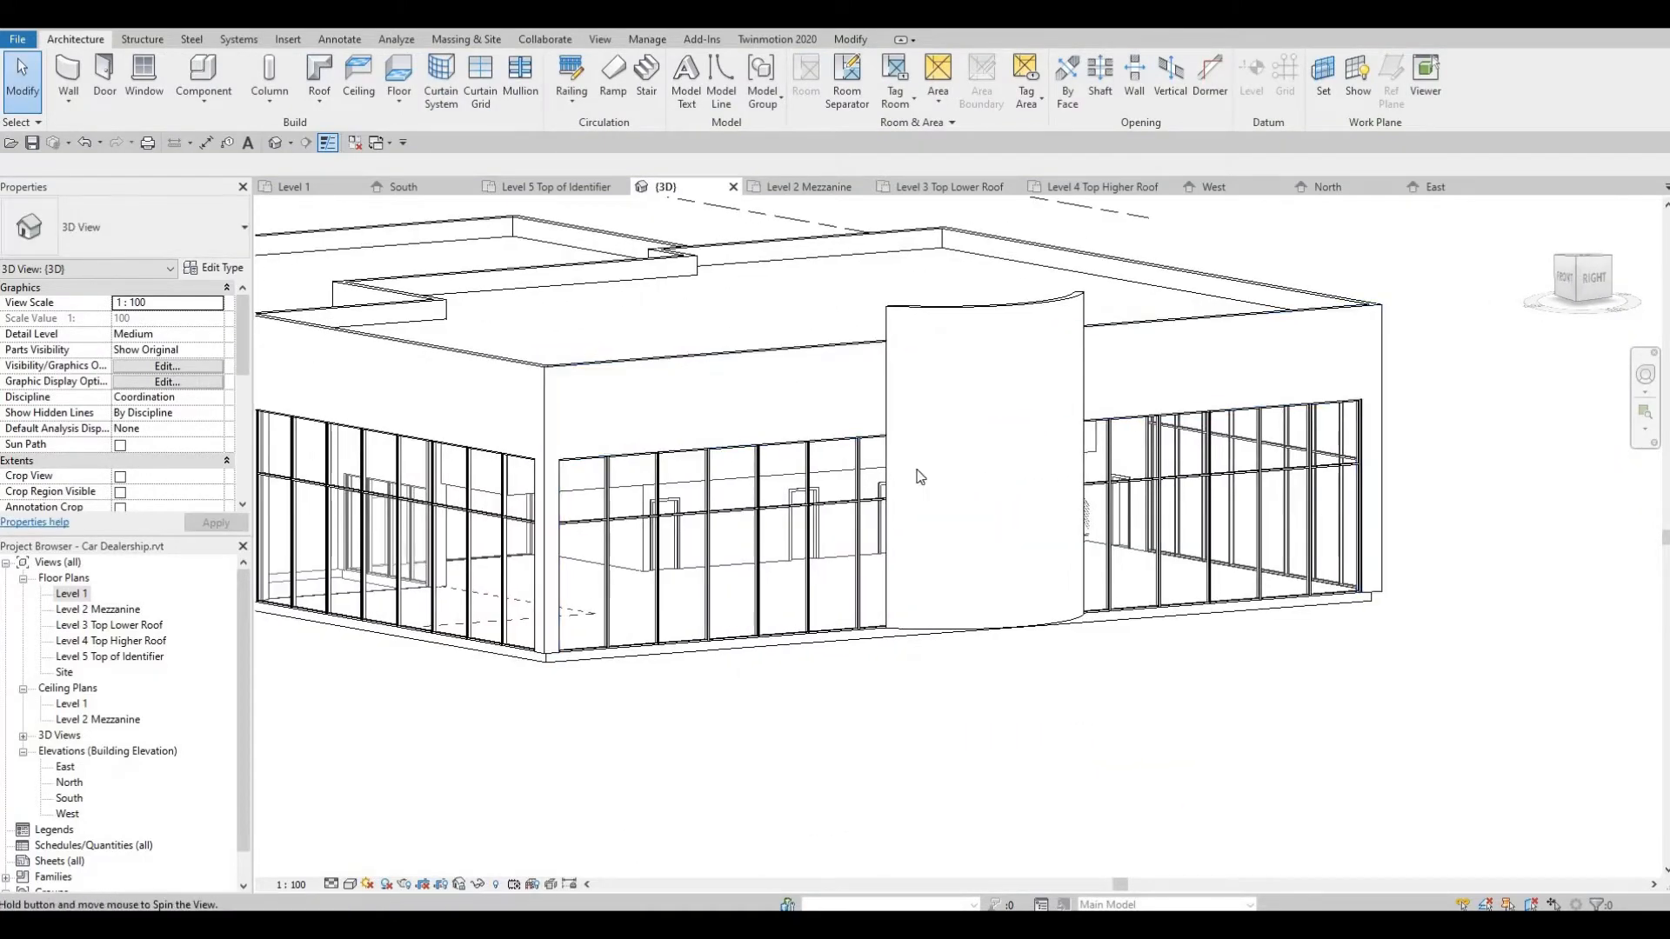
On the Level 1 plan, nudge the curved wall up along the showroom facade until its midpoint lines up with the nearest curtain wall mullion
shift+middle_drag(812, 473, 942, 361)
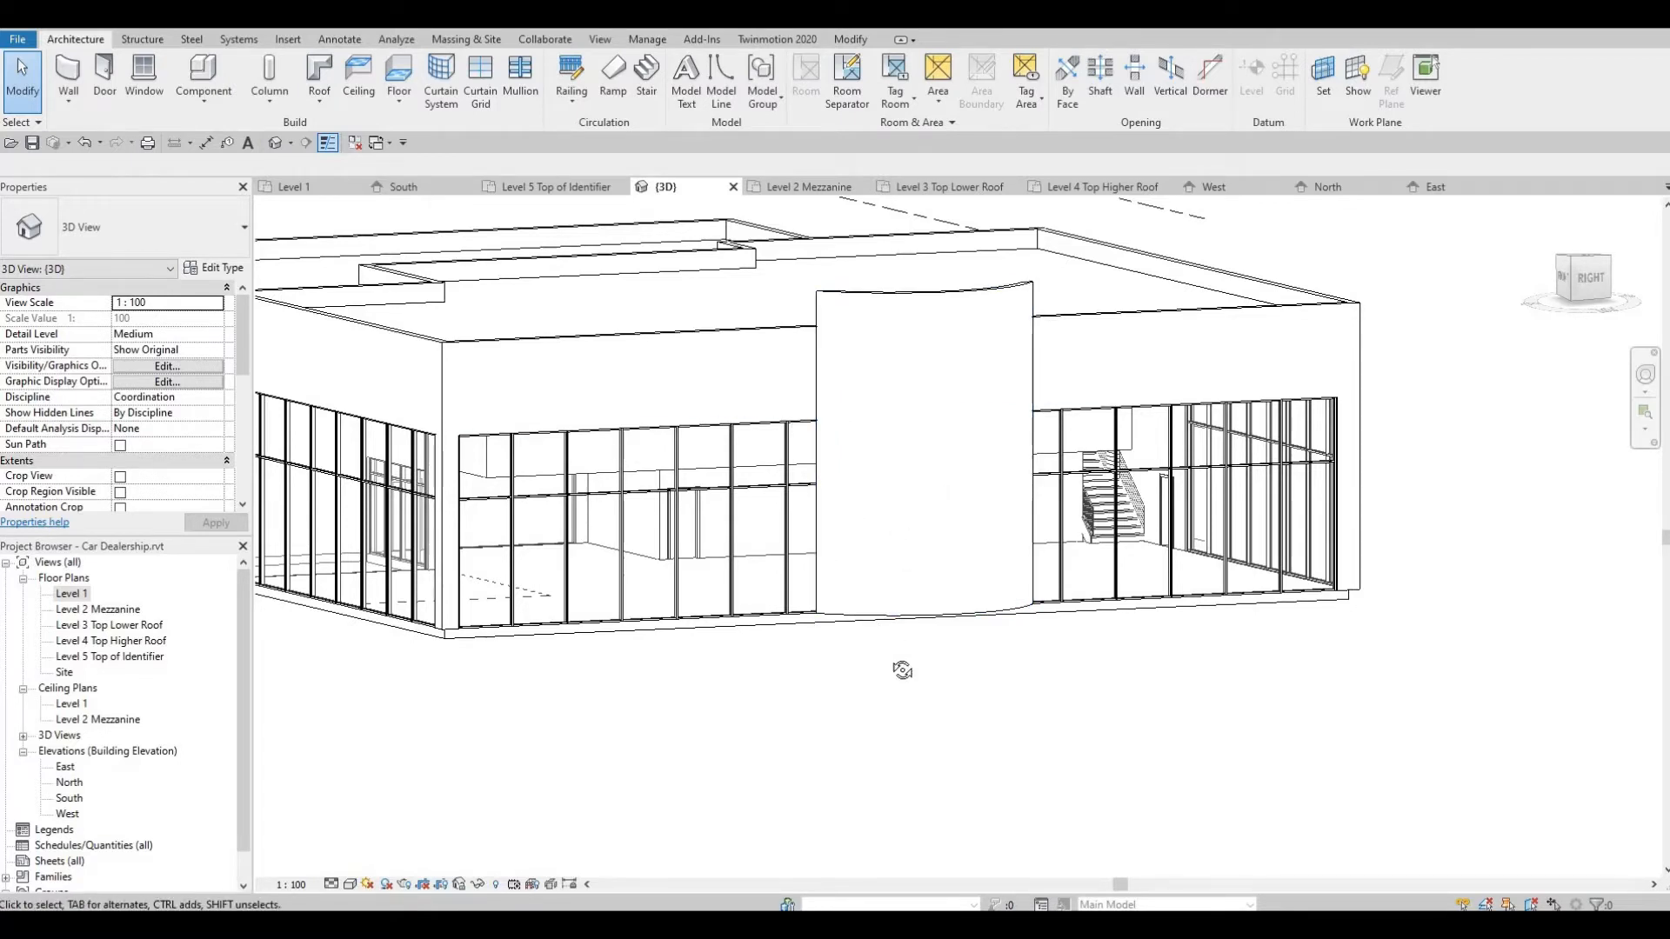
shift+middle_drag(902, 671, 992, 718)
scroll(451, 593, up, 3)
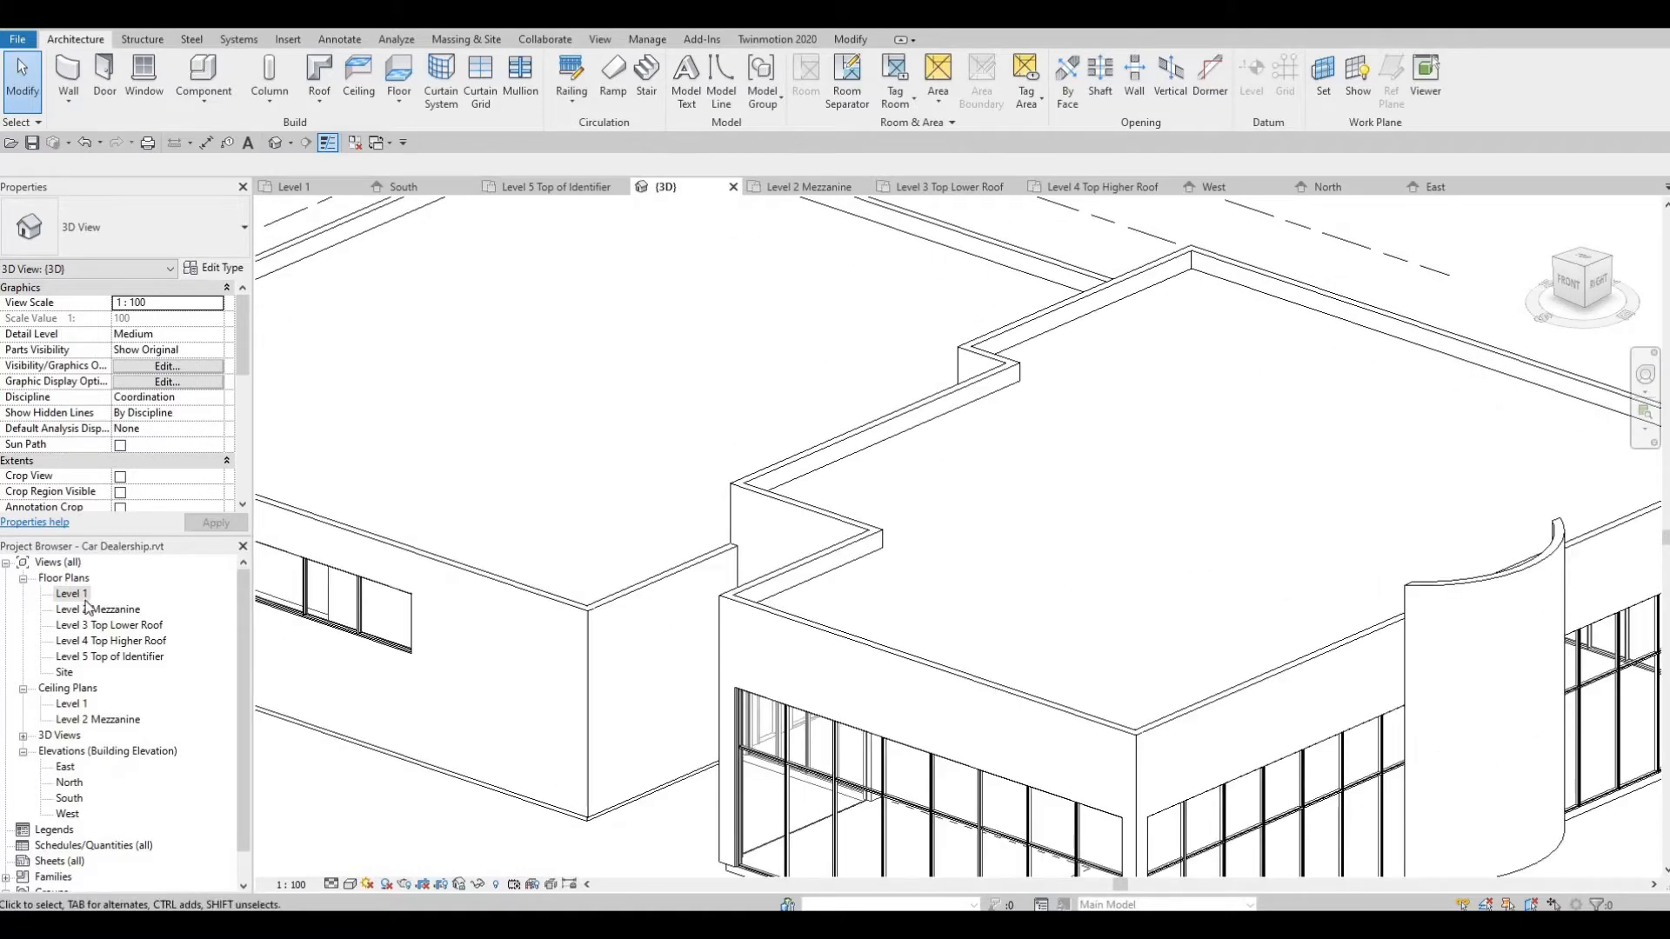
double_click(72, 595)
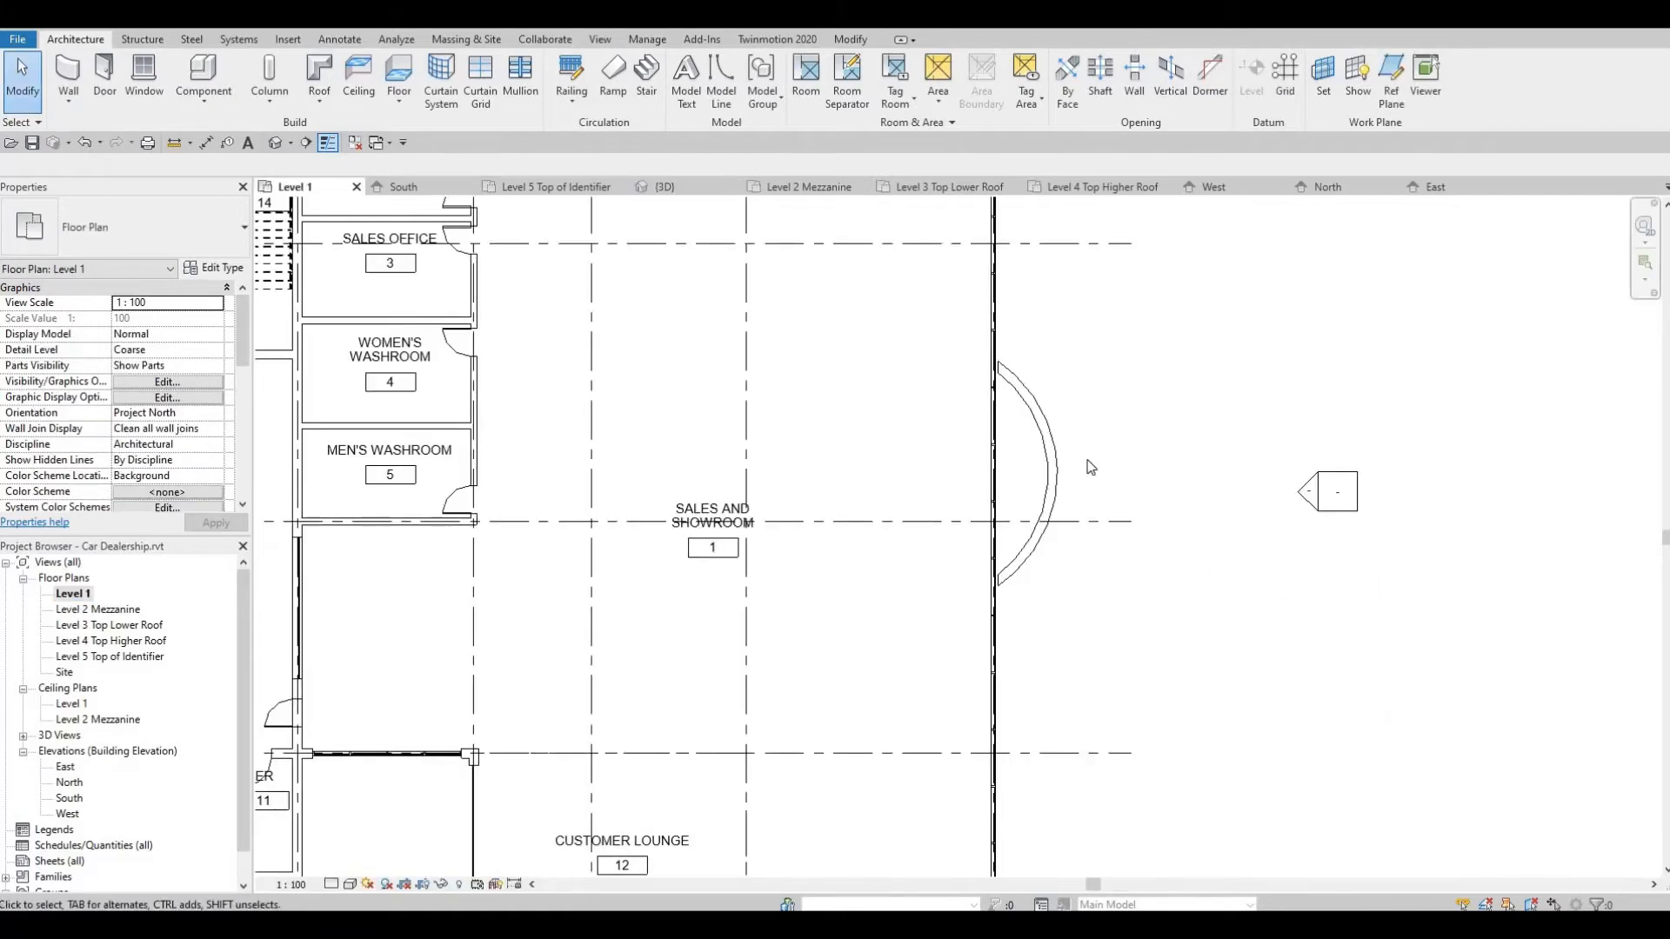
scroll(1056, 478, up, 6)
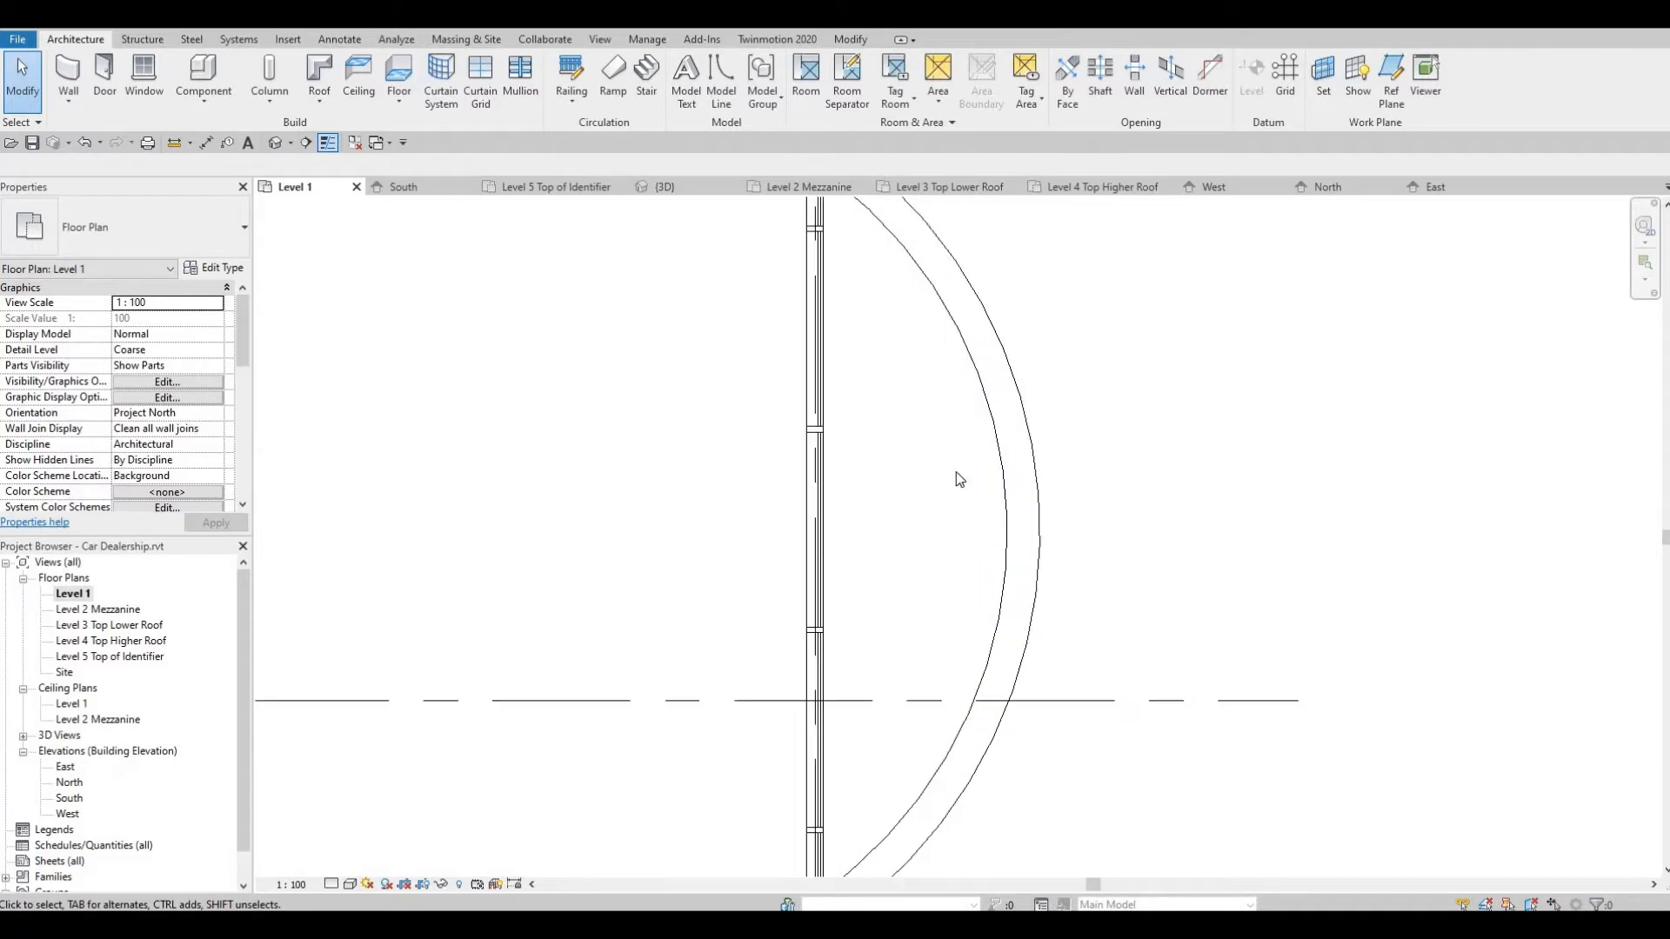
scroll(797, 433, down, 1)
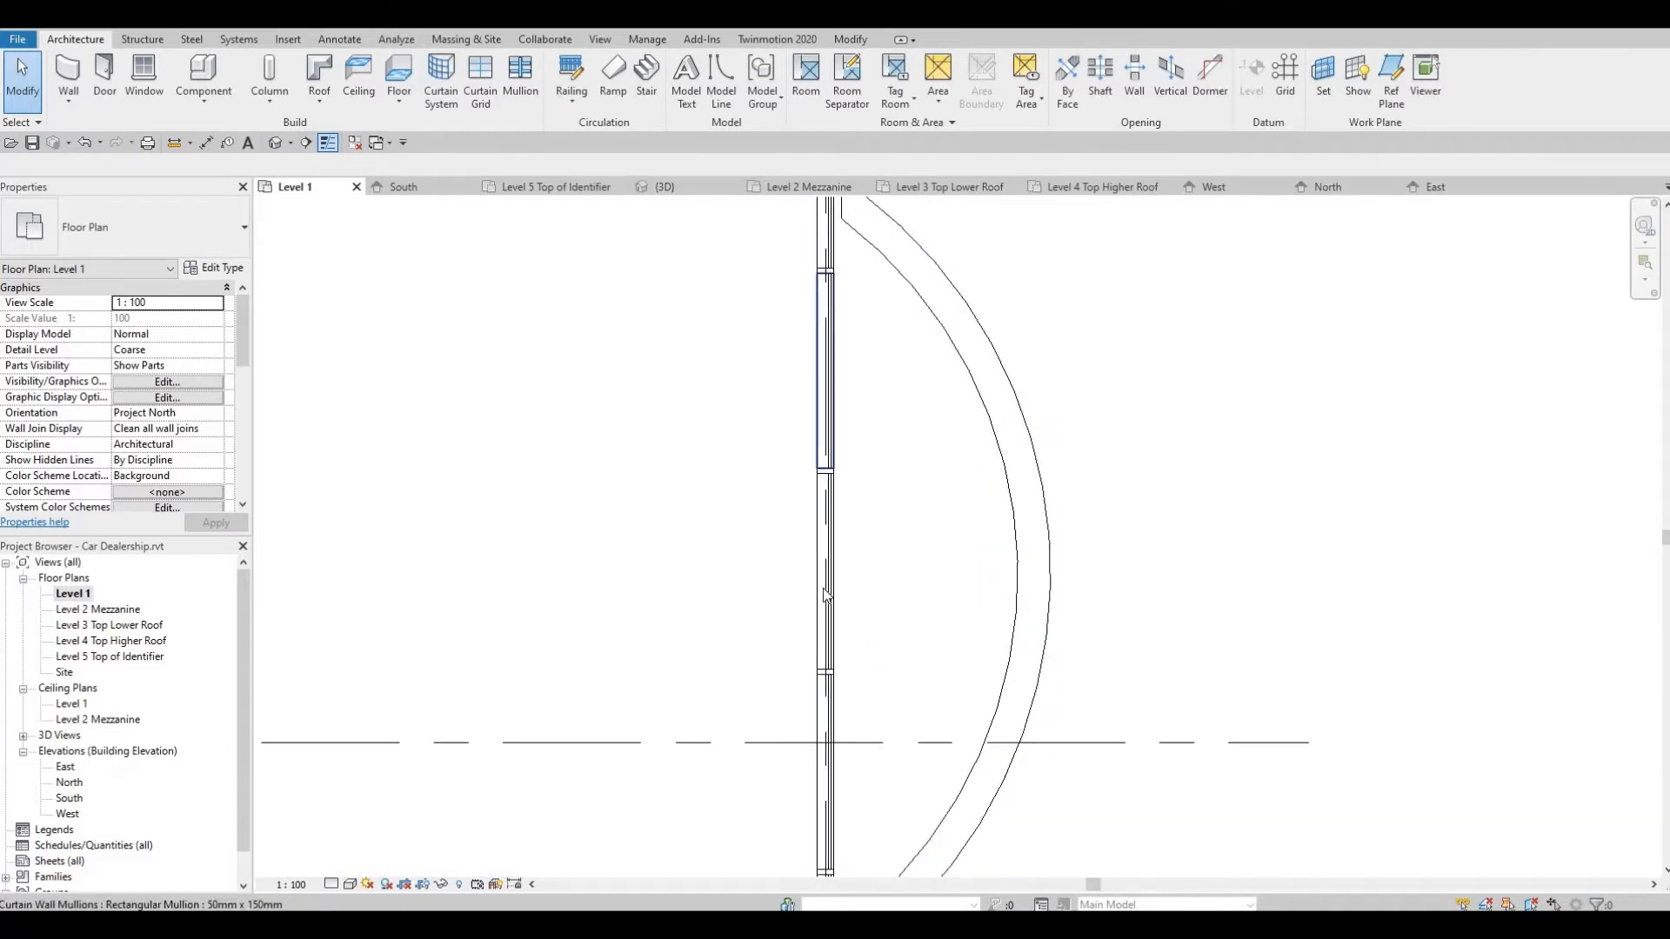
middle_drag(925, 430, 926, 464)
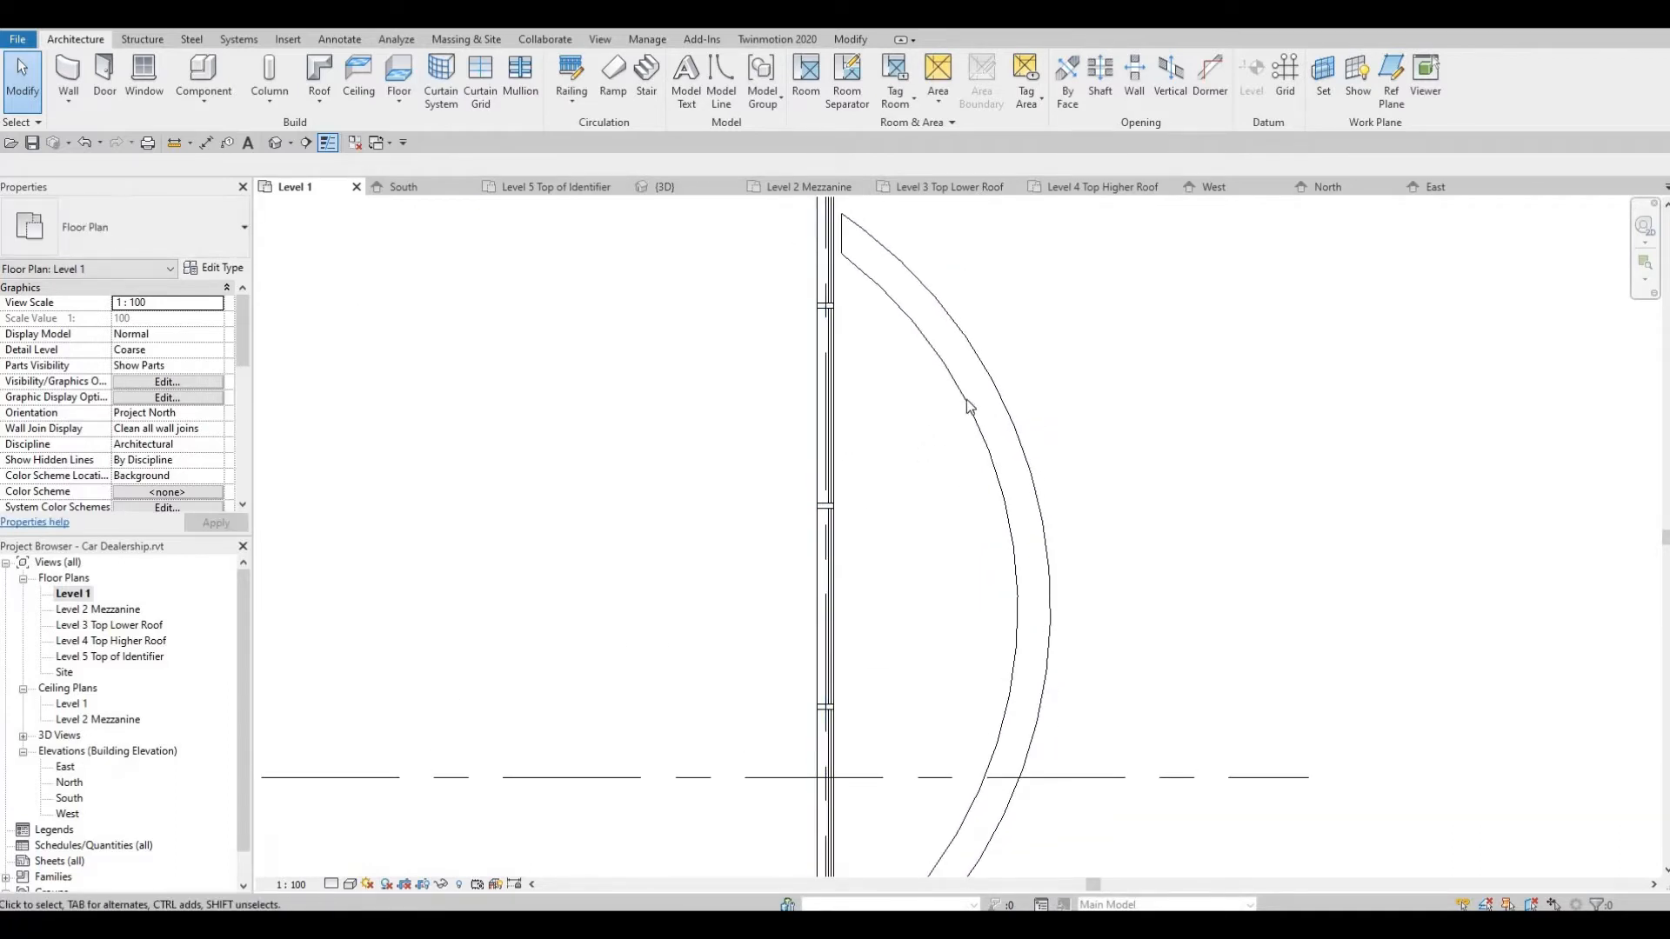
click(966, 401)
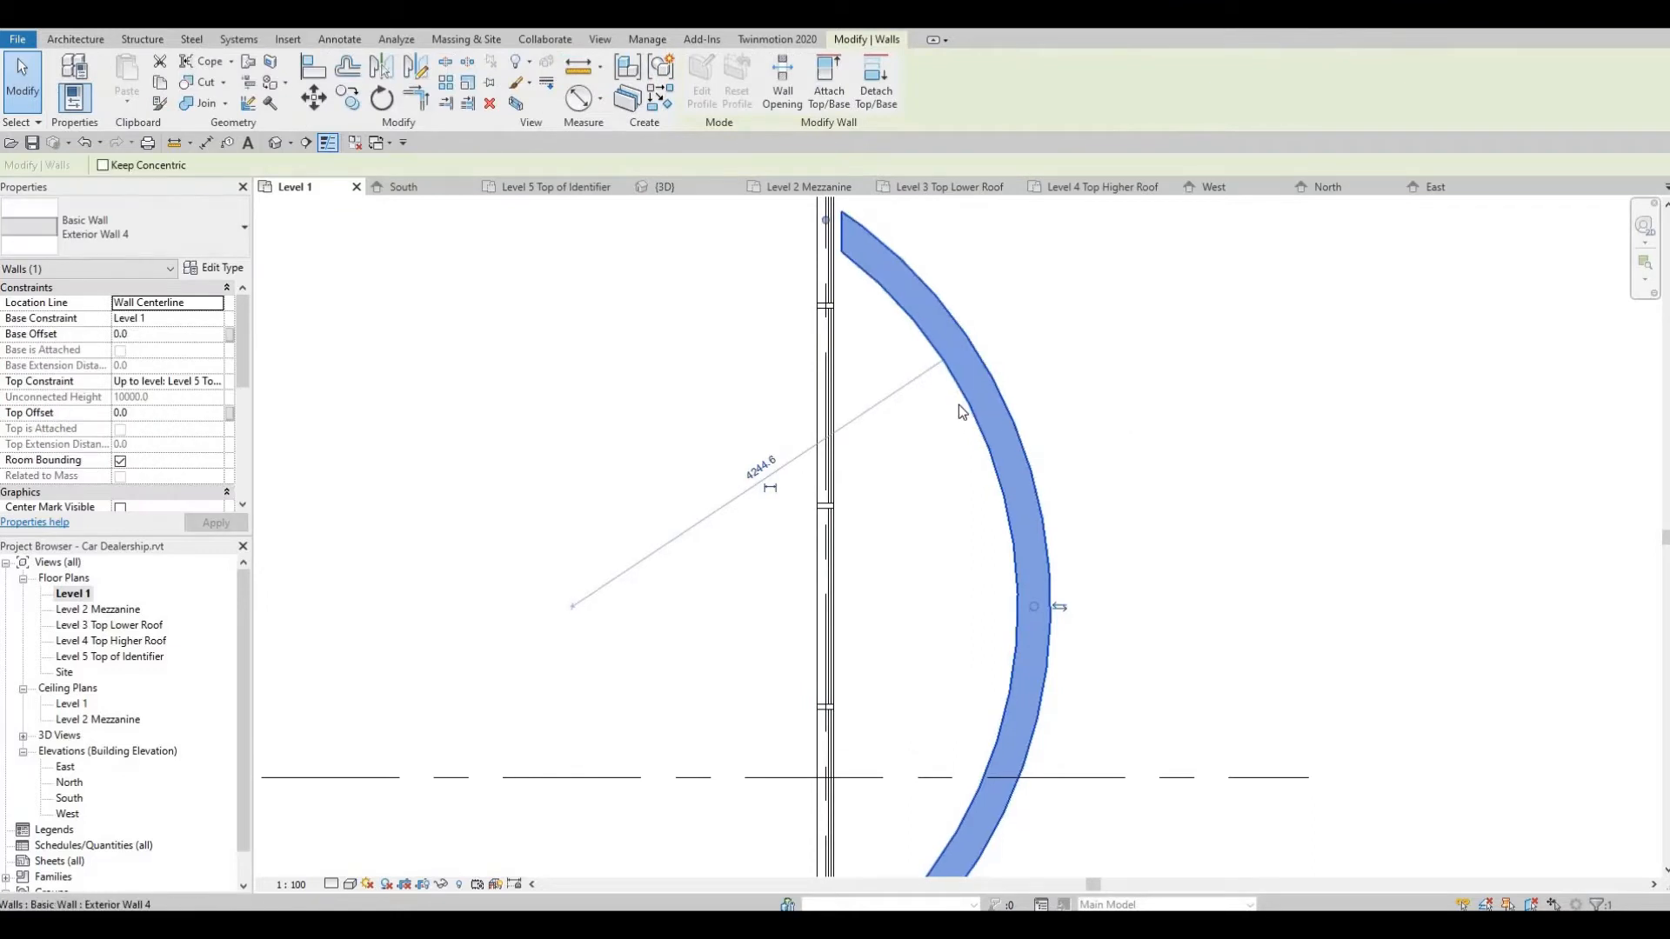
scroll(926, 442, down, 1)
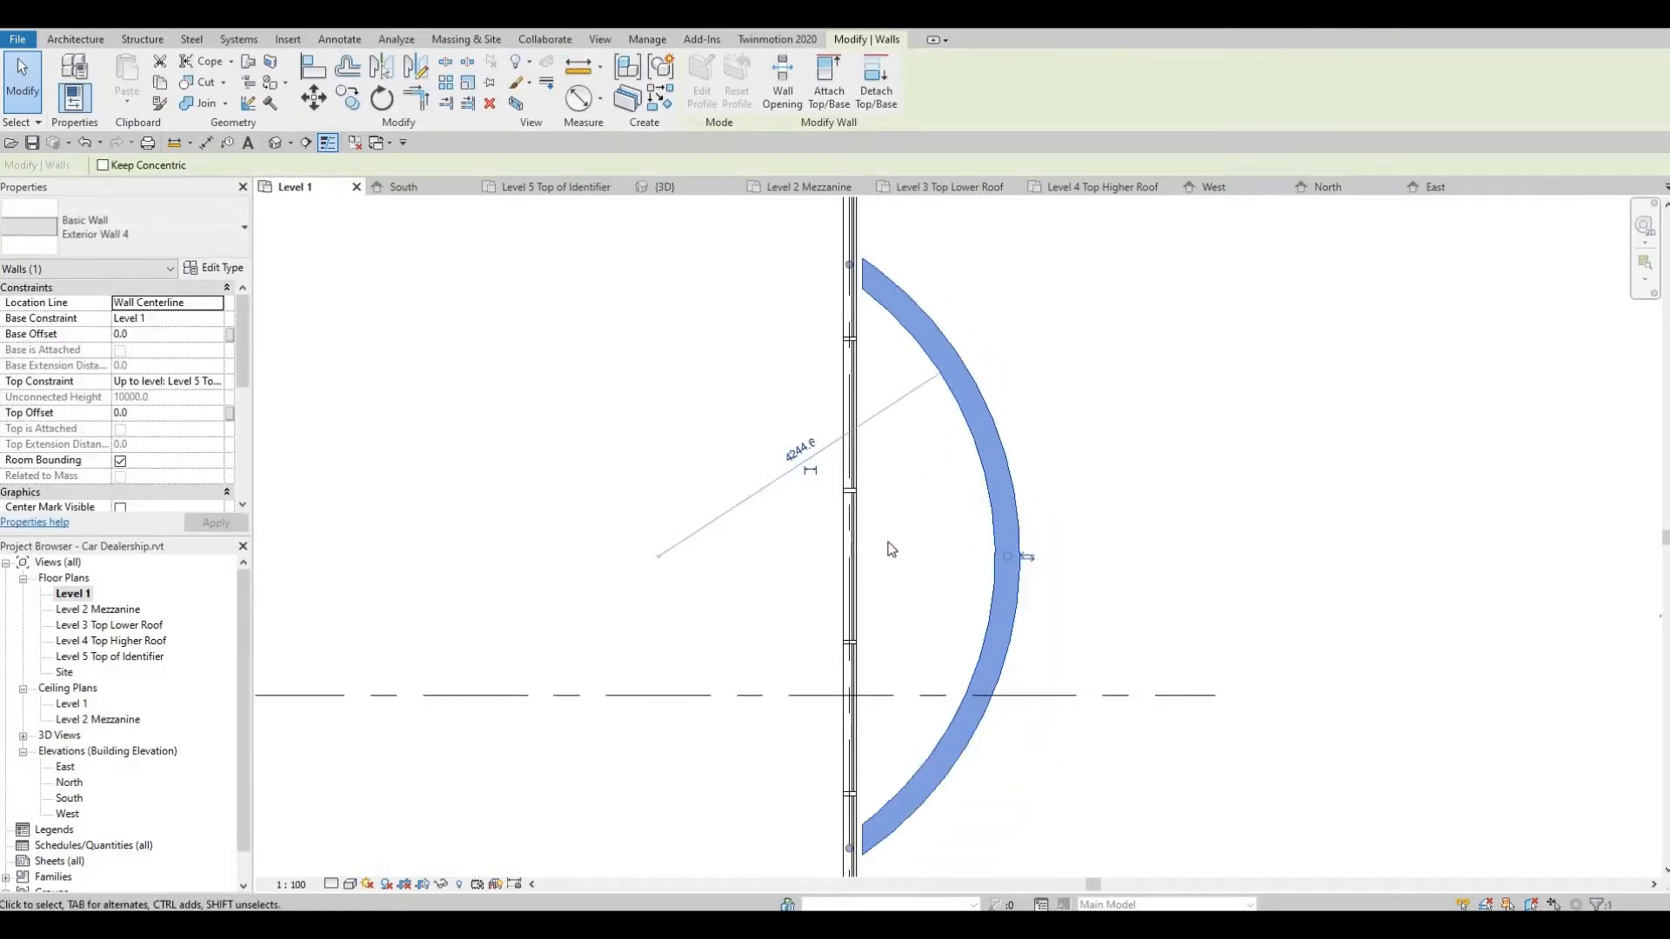
key(Up)
key(Up)
key(Up)
key(Up)
key(Up)
key(Up)
key(Up)
key(Up)
key(Up)
key(Up)
key(Up)
key(Up)
key(Up)
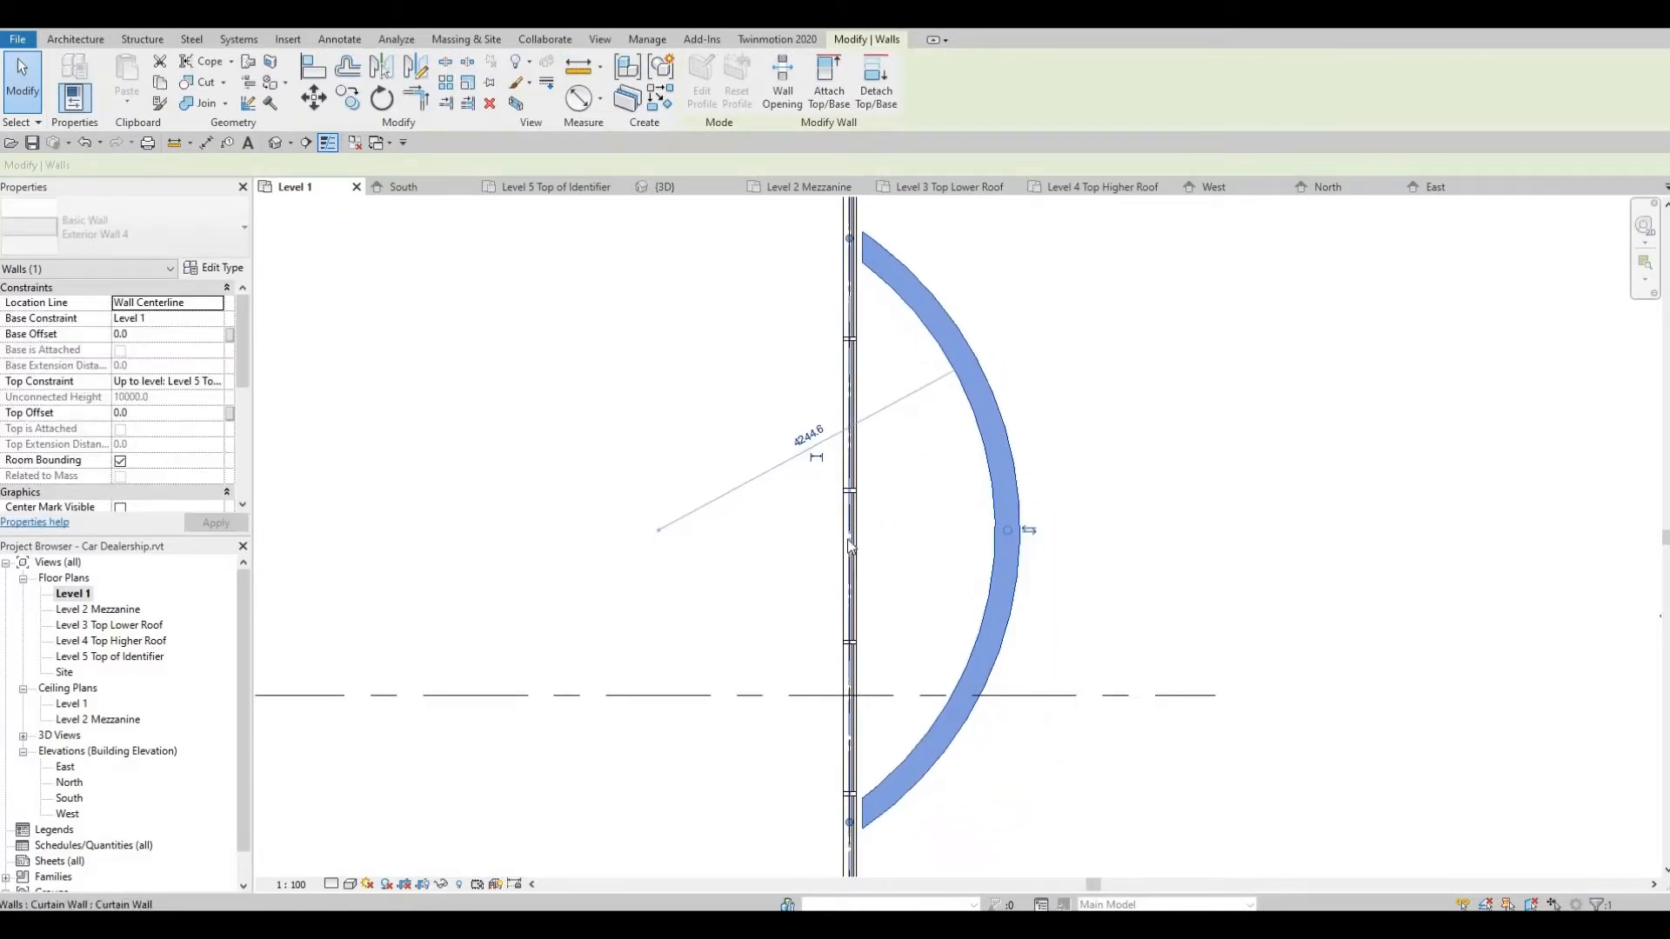
key(Up)
key(Up)
key(Up)
key(Up)
key(Up)
key(Up)
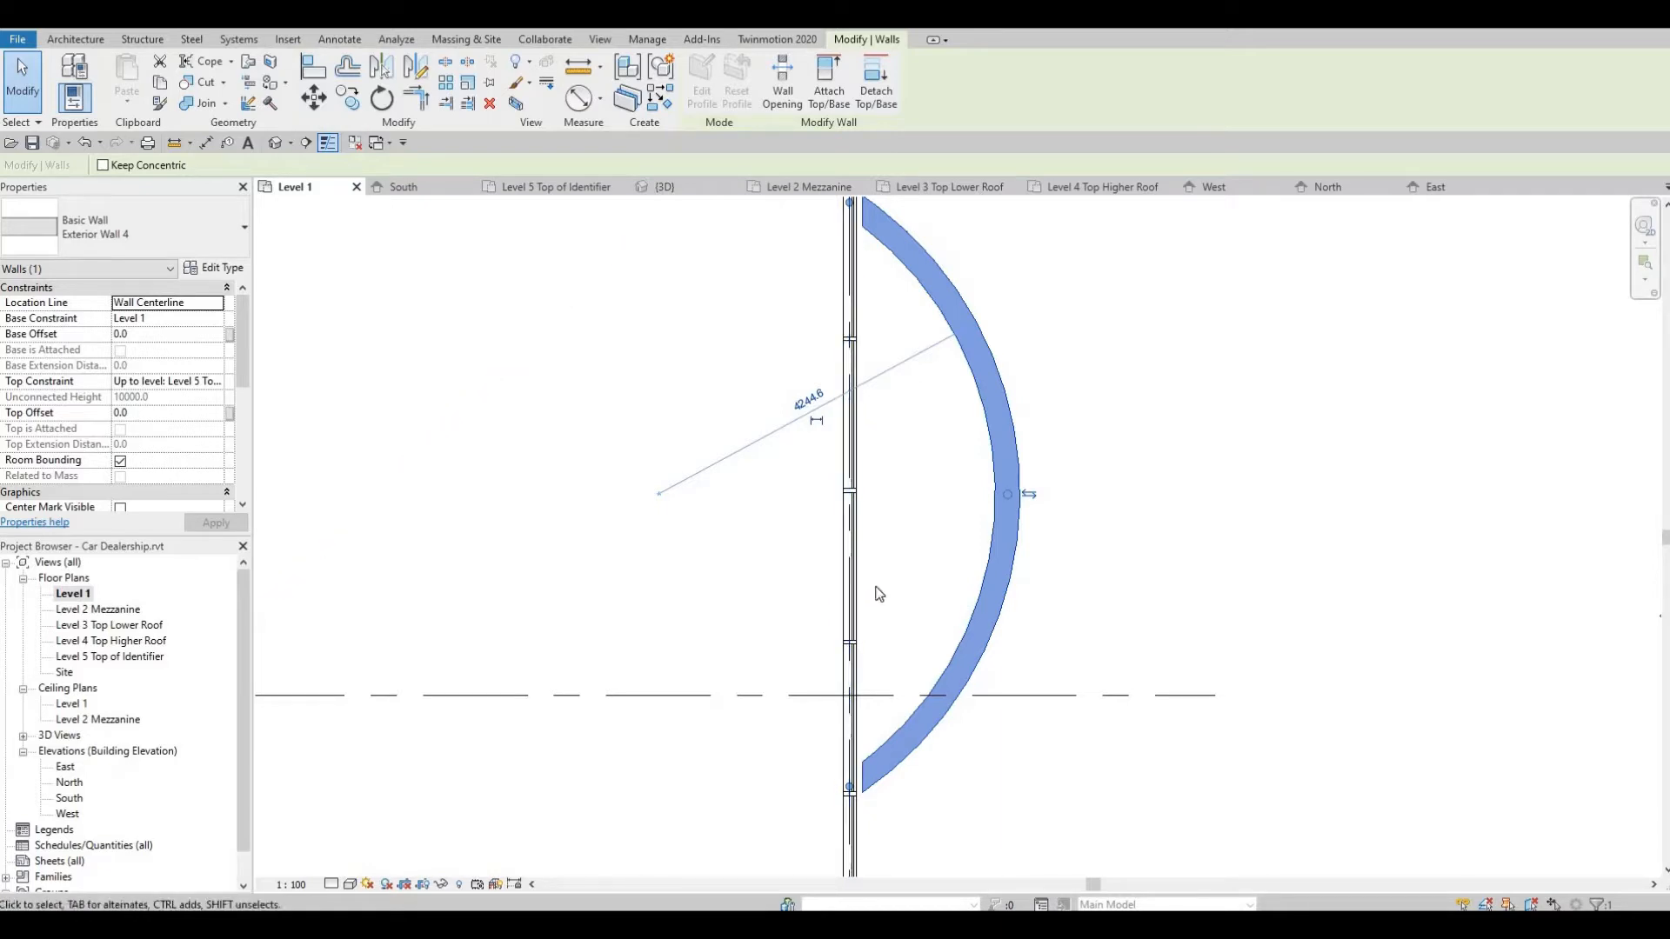
key(Up)
key(Up)
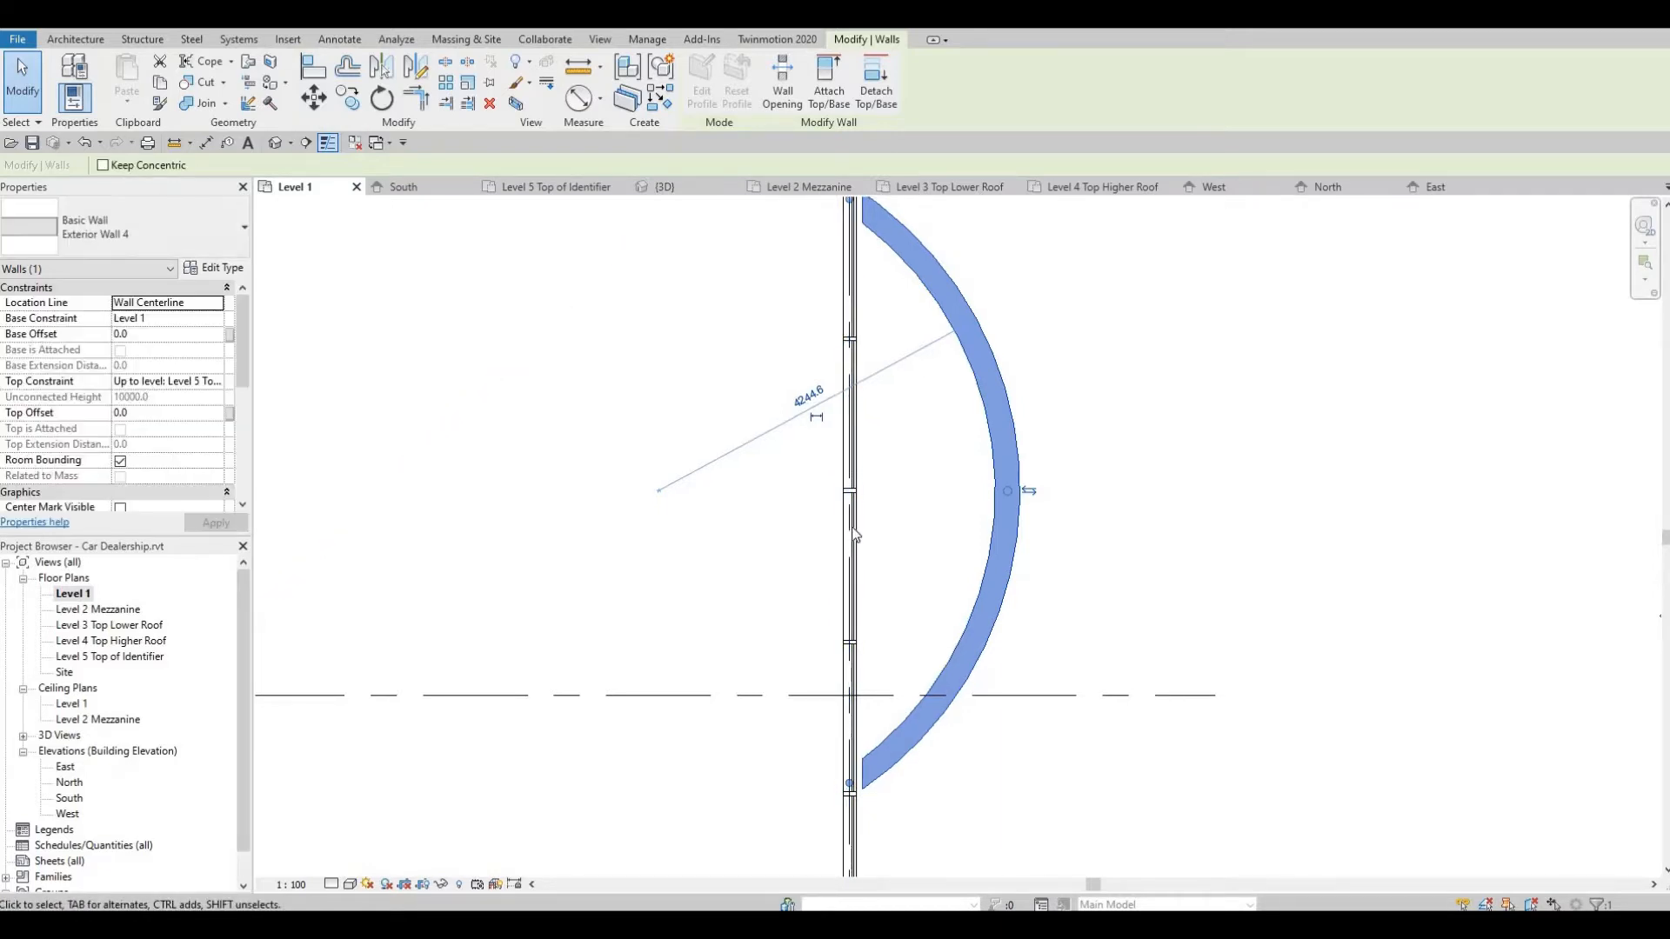
key(Down)
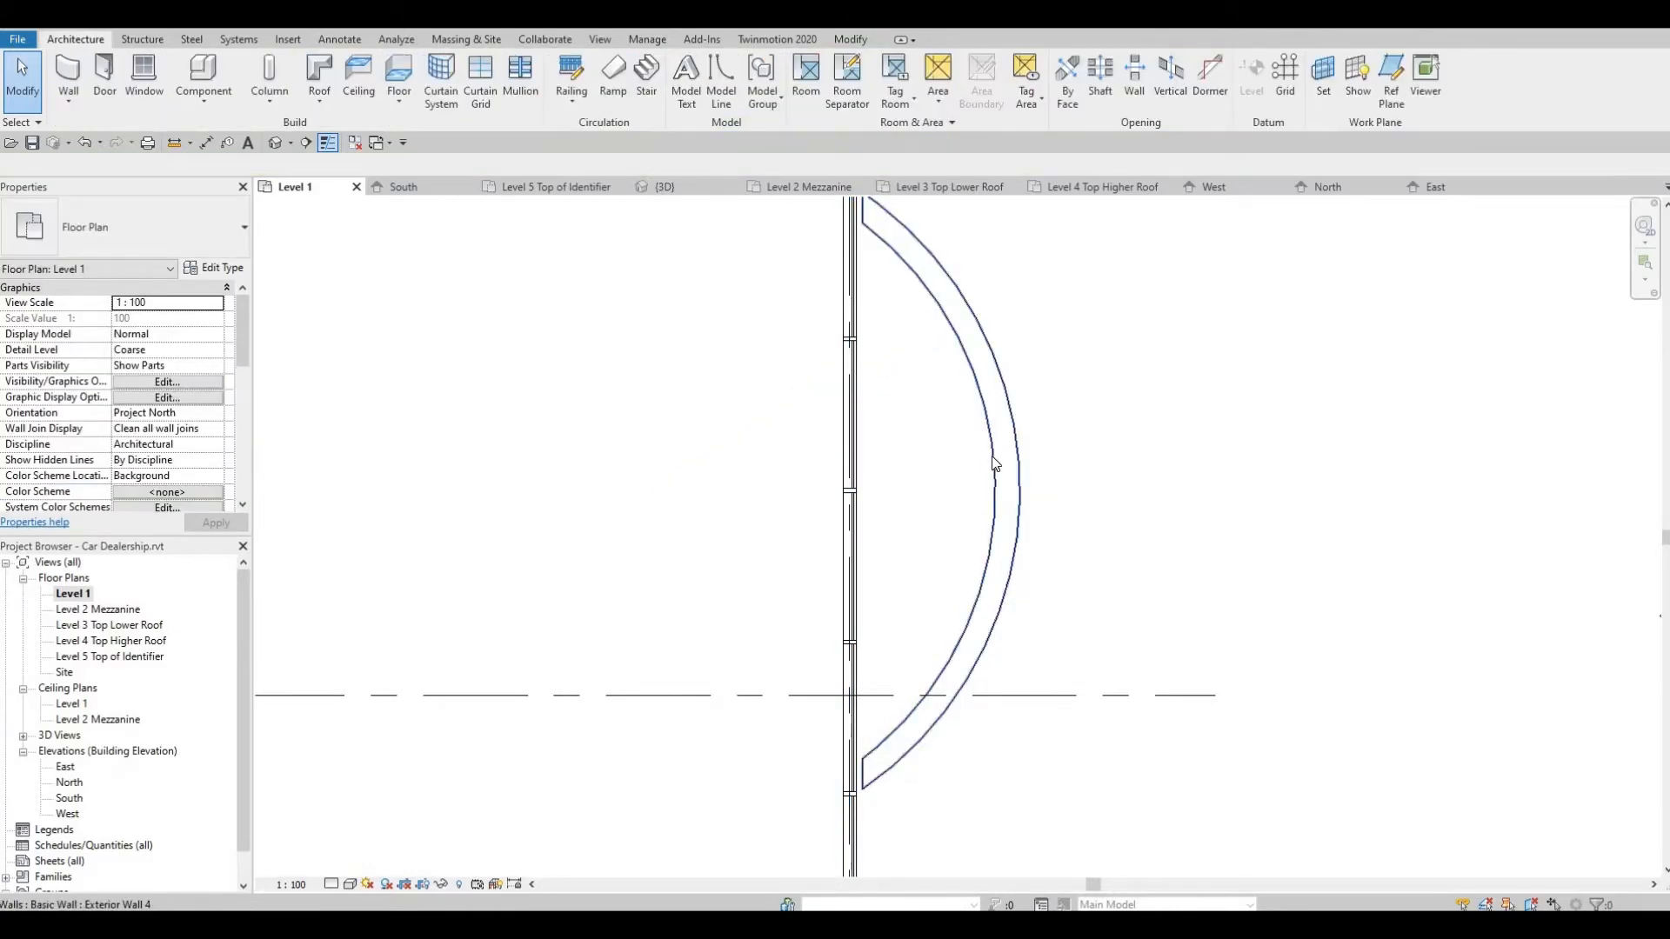
Pull the midpoint of the curved wall farther out from the facade, tightening its radius to about 3688 mm
click(1007, 483)
drag(1009, 488, 1071, 489)
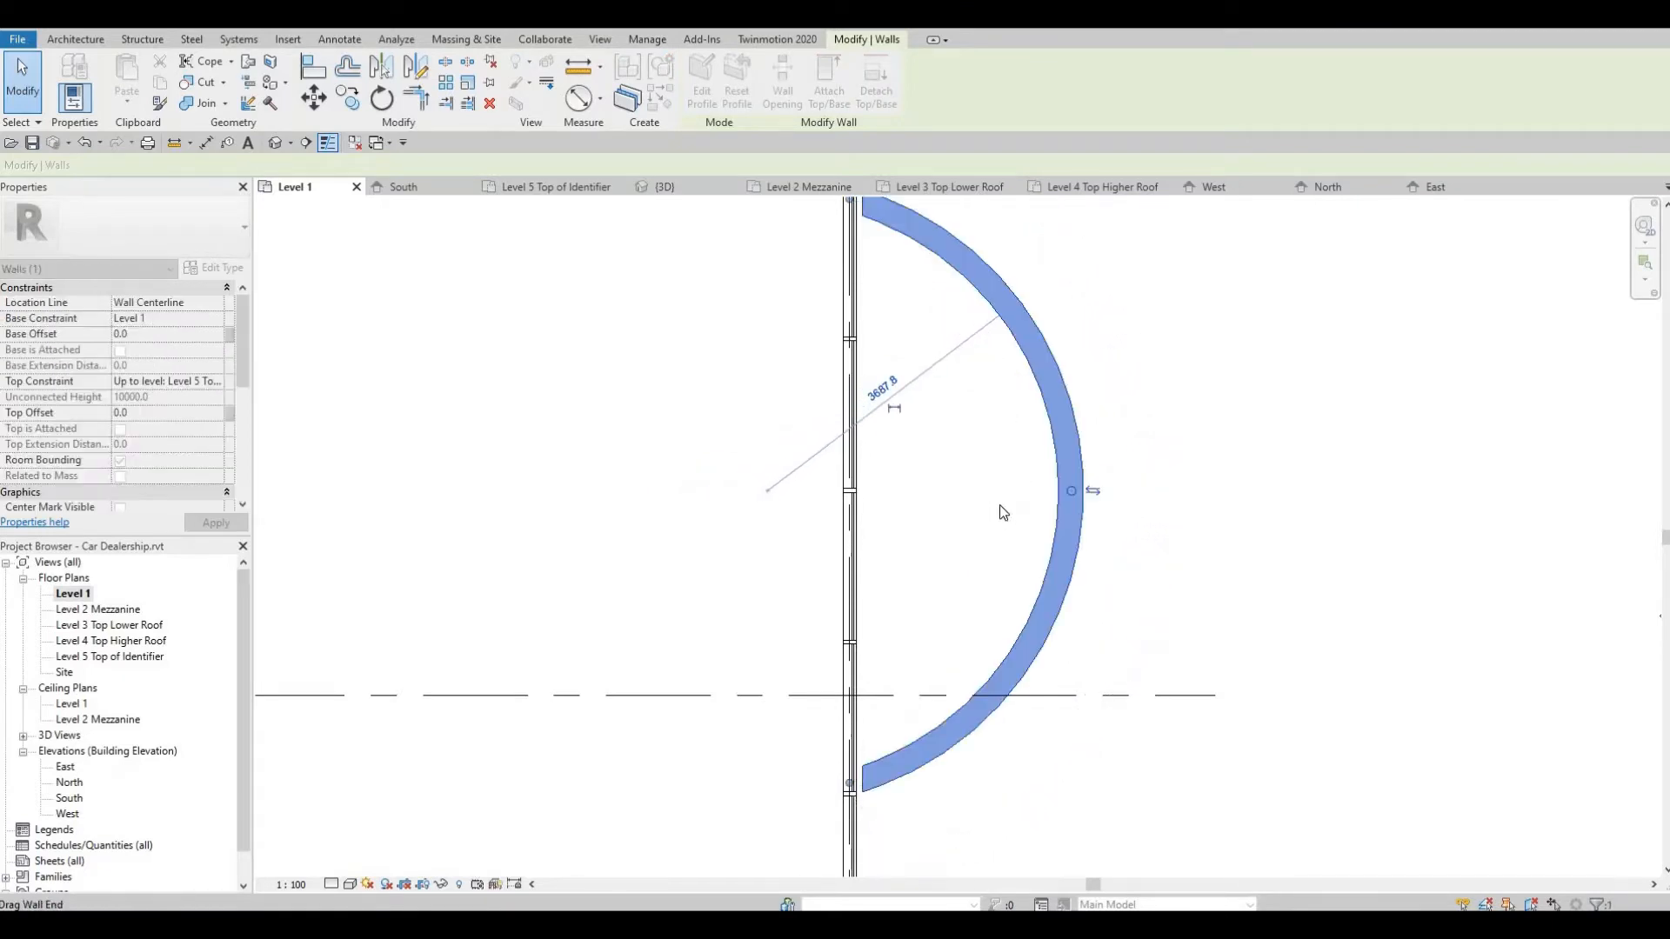
middle_drag(966, 549, 953, 554)
click(800, 388)
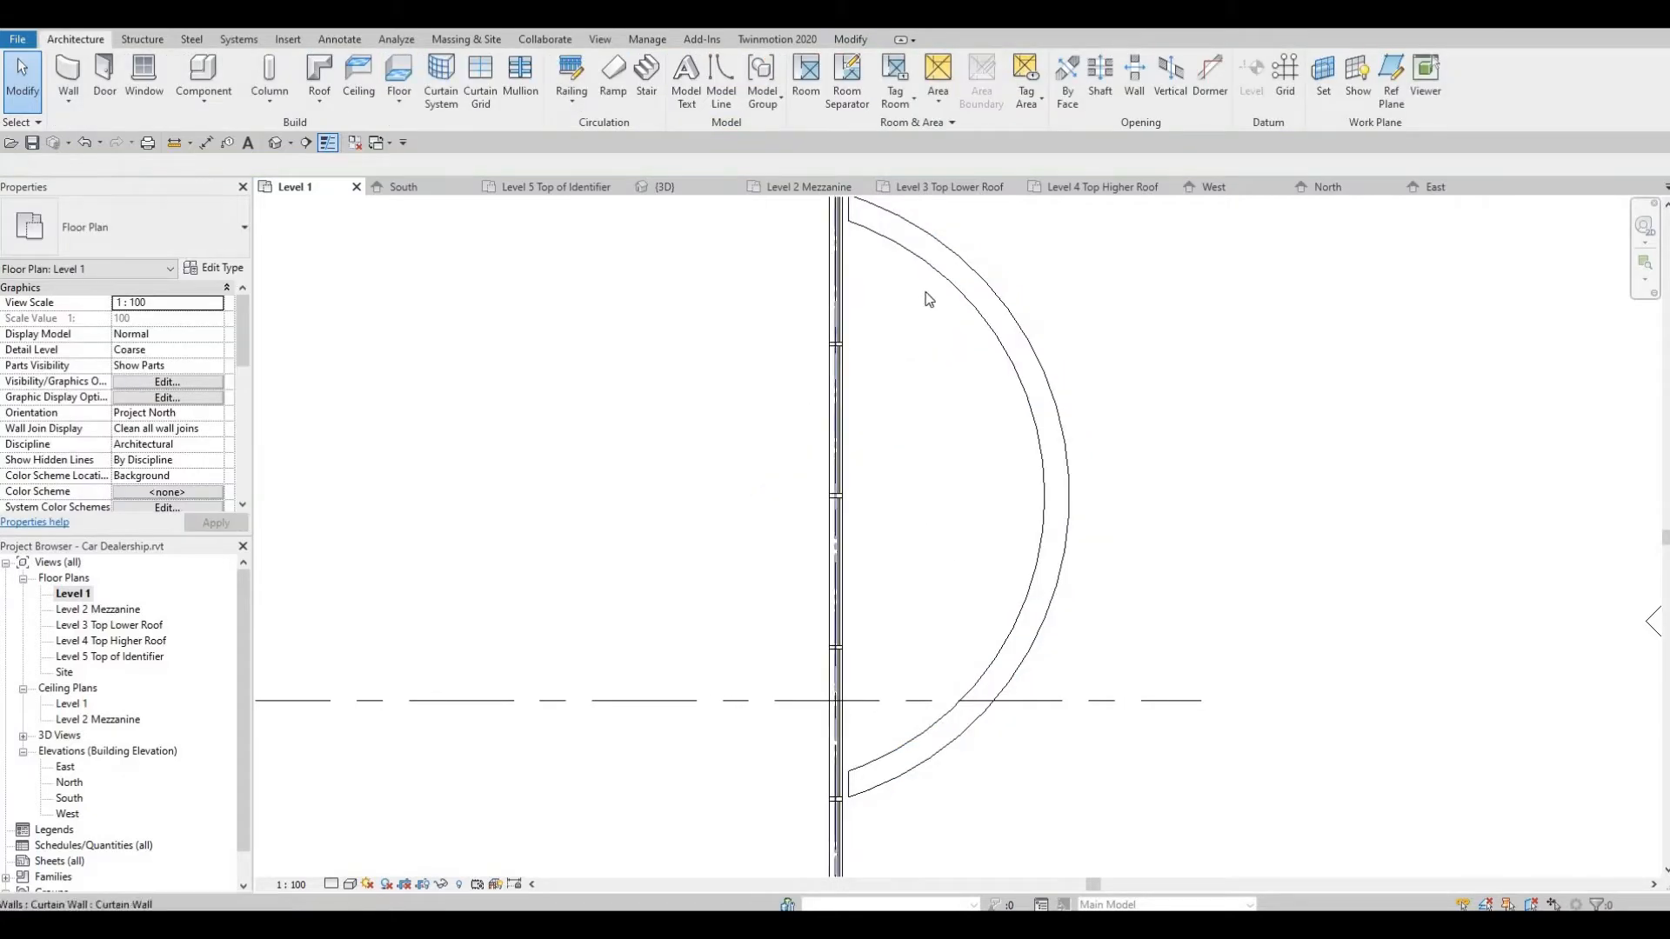
Draw a Storefront curtain wall arc along the curved wall's centerline, with a radius of about 3688 mm and an angle of about 108°
click(66, 76)
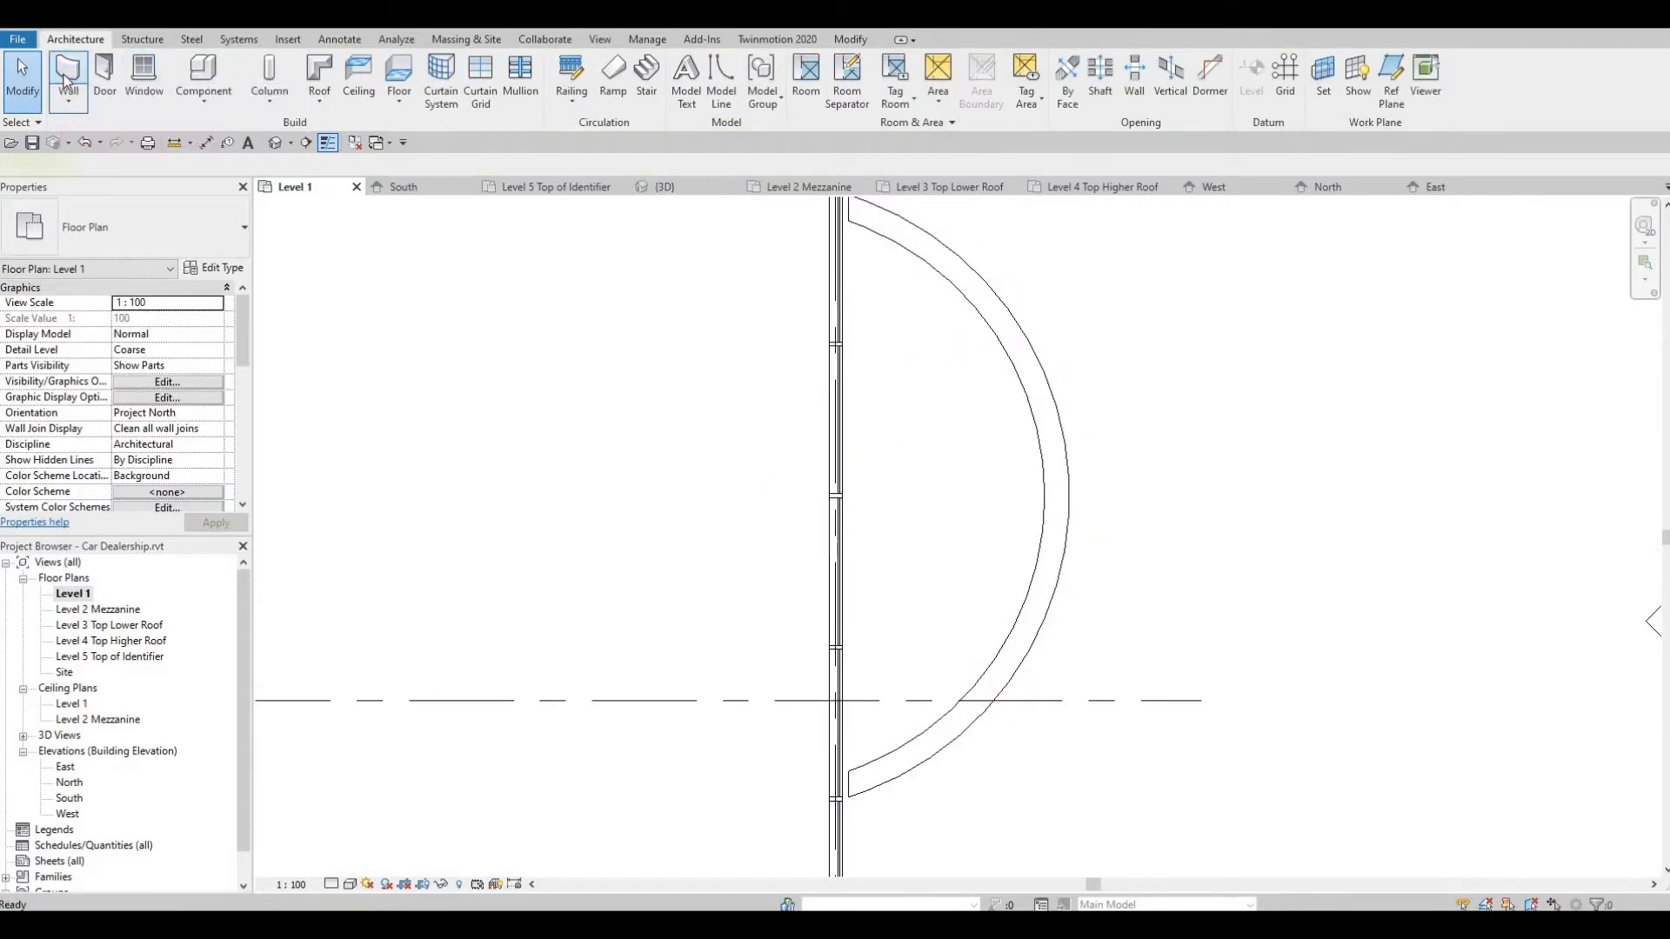
click(186, 224)
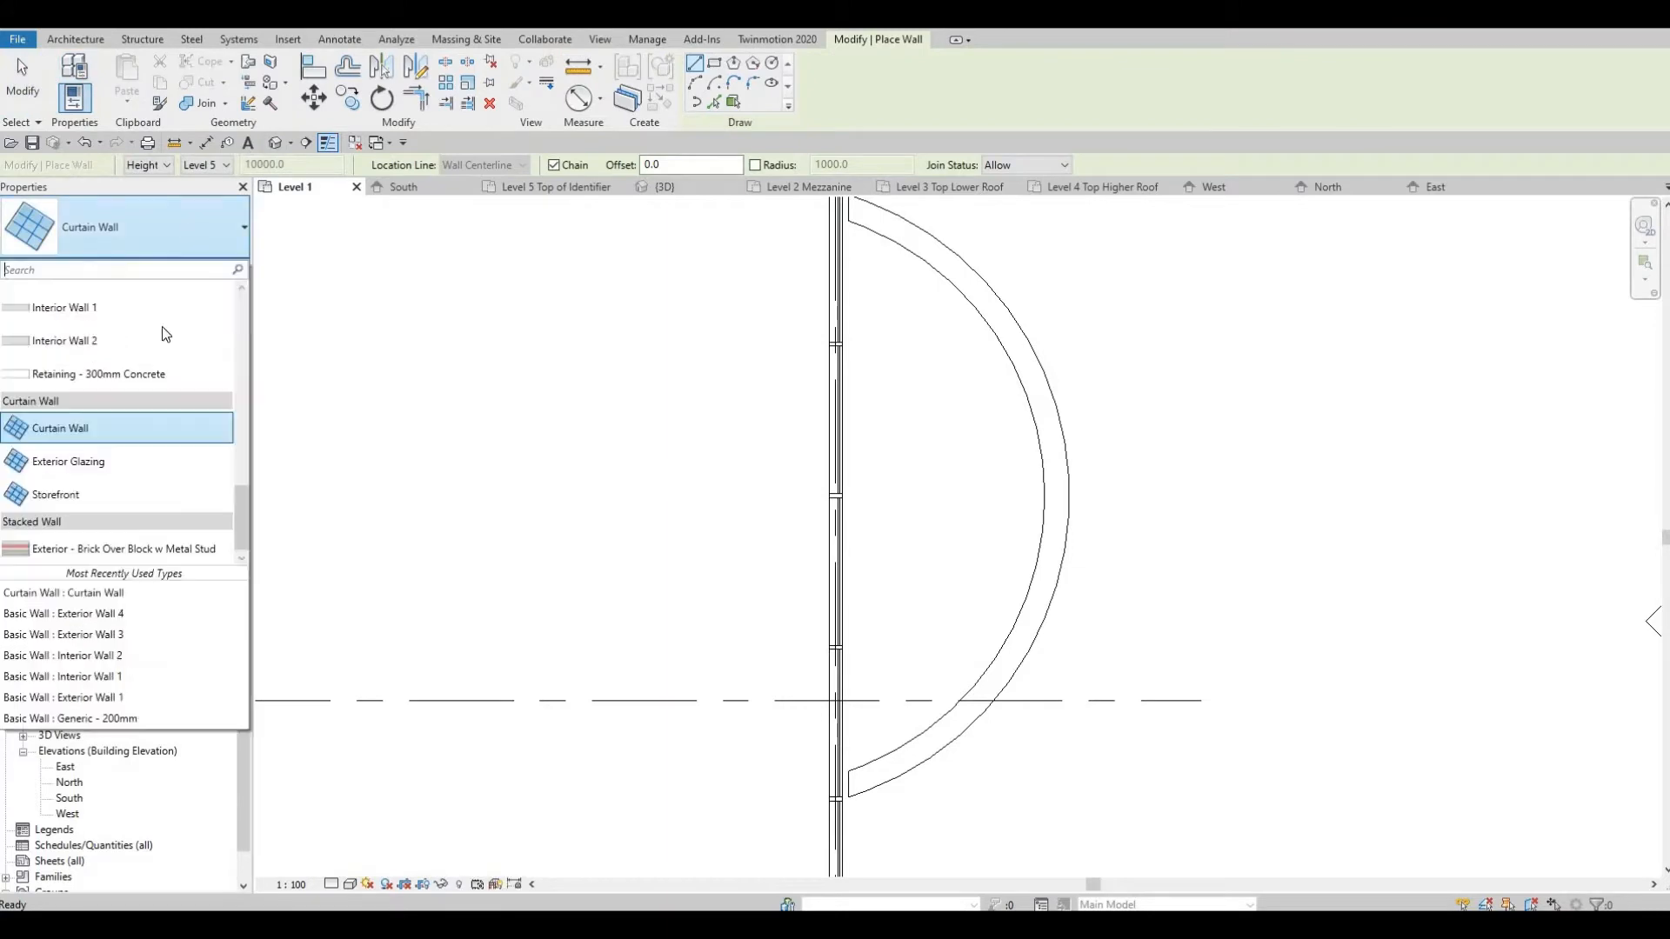
click(61, 496)
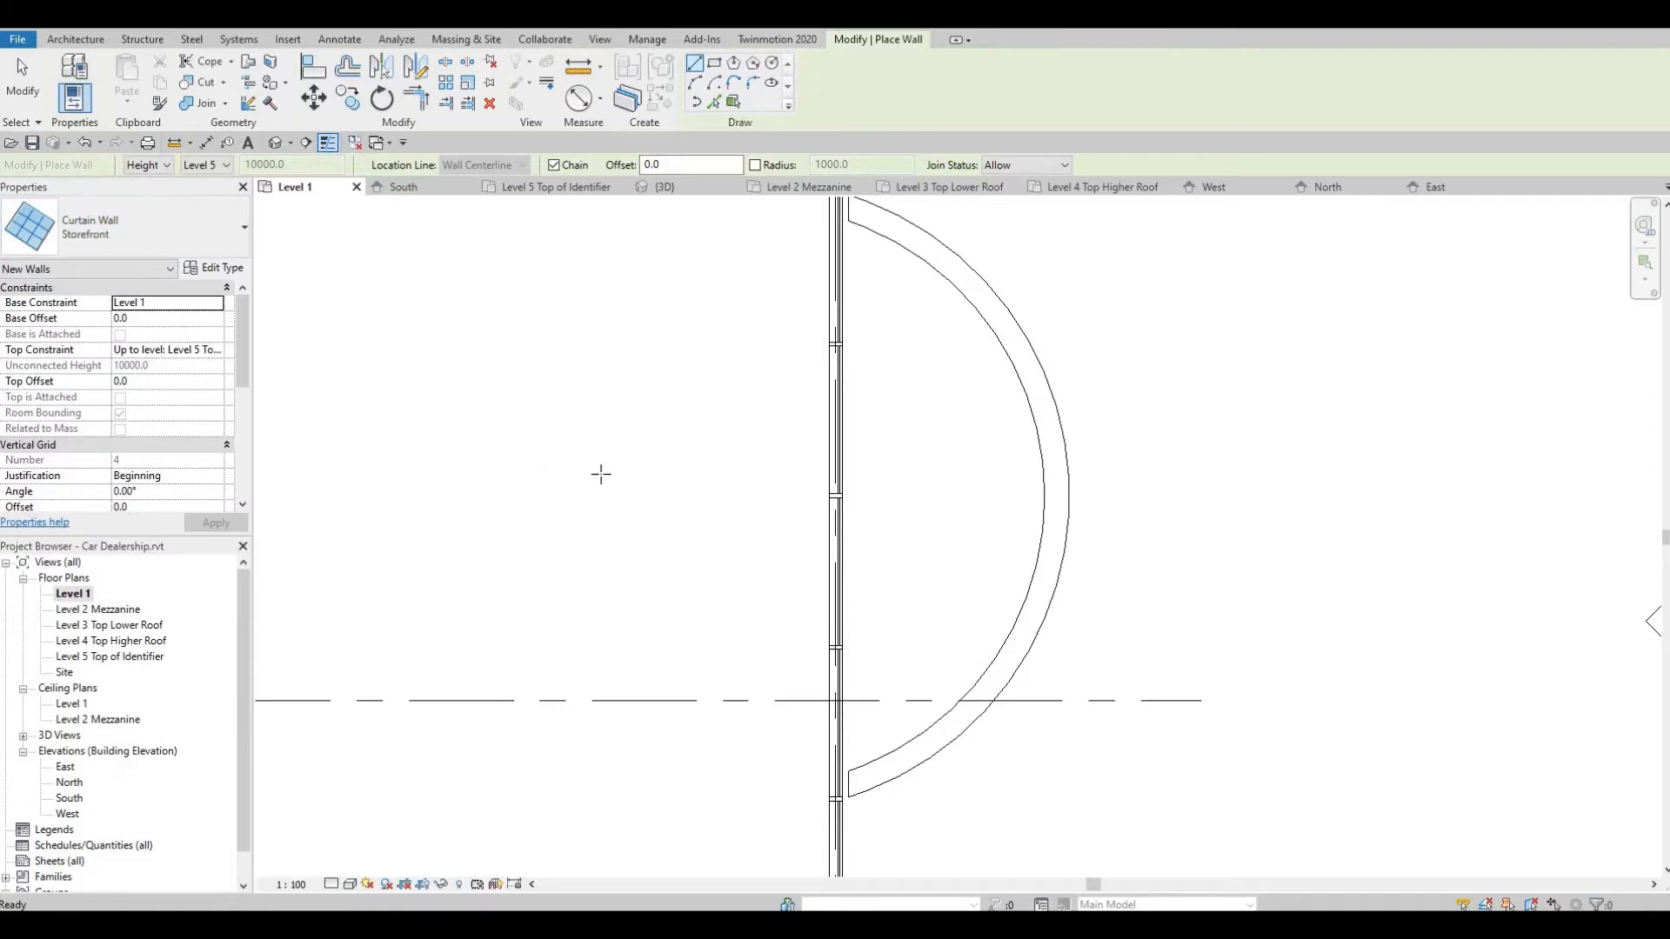
click(696, 84)
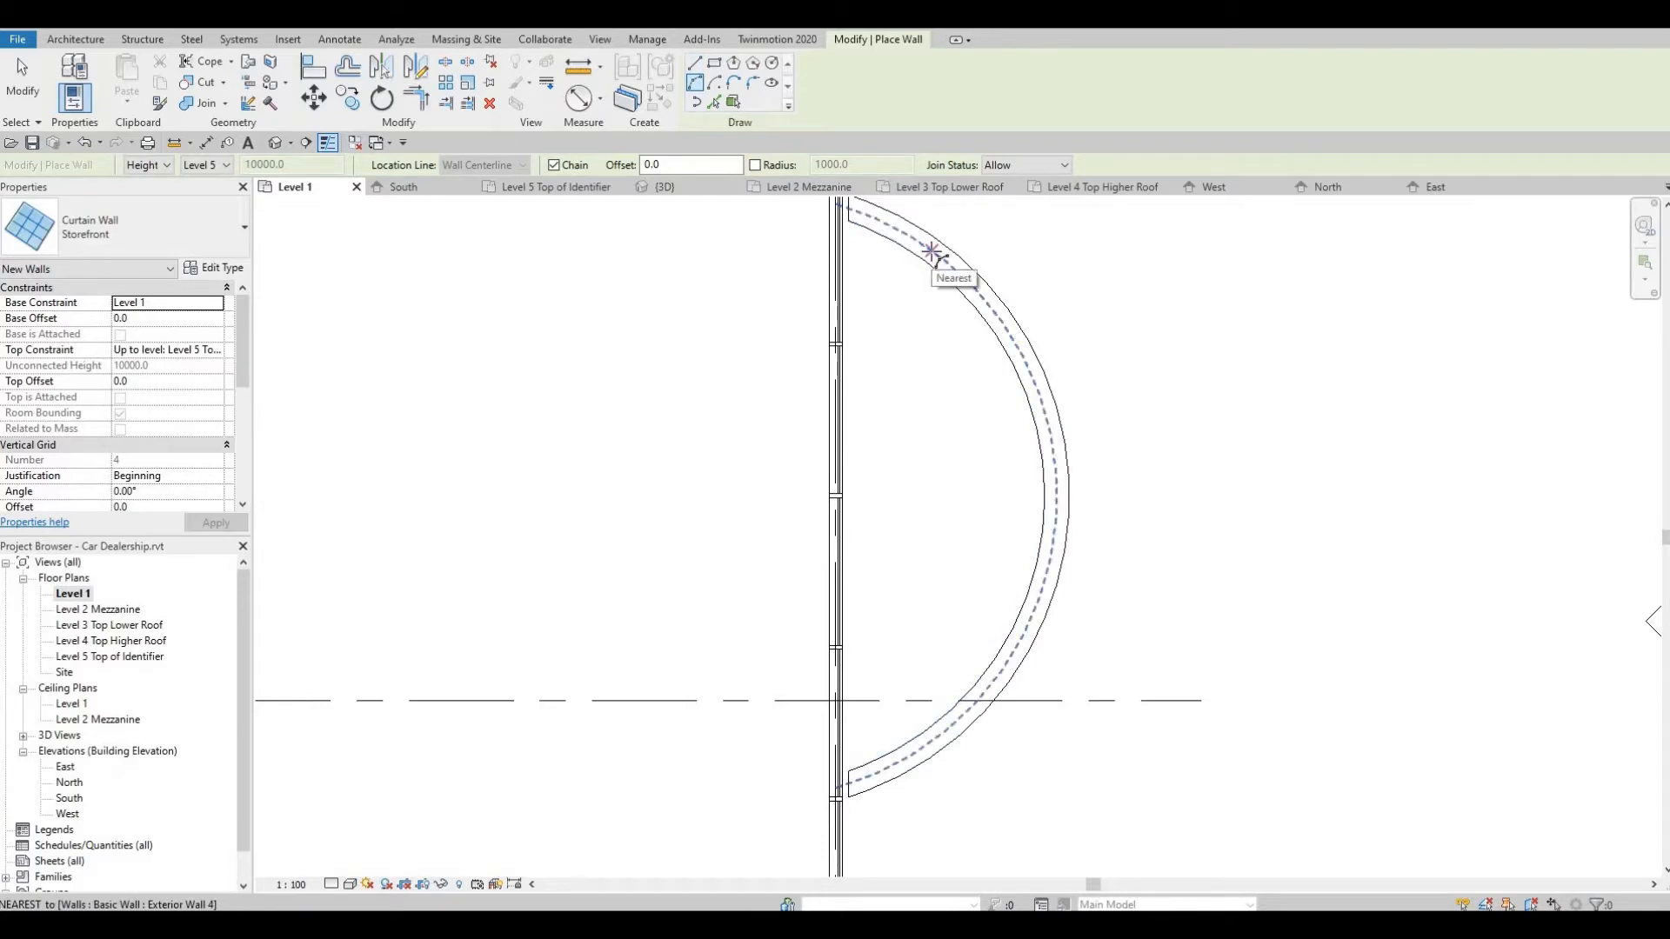
click(932, 251)
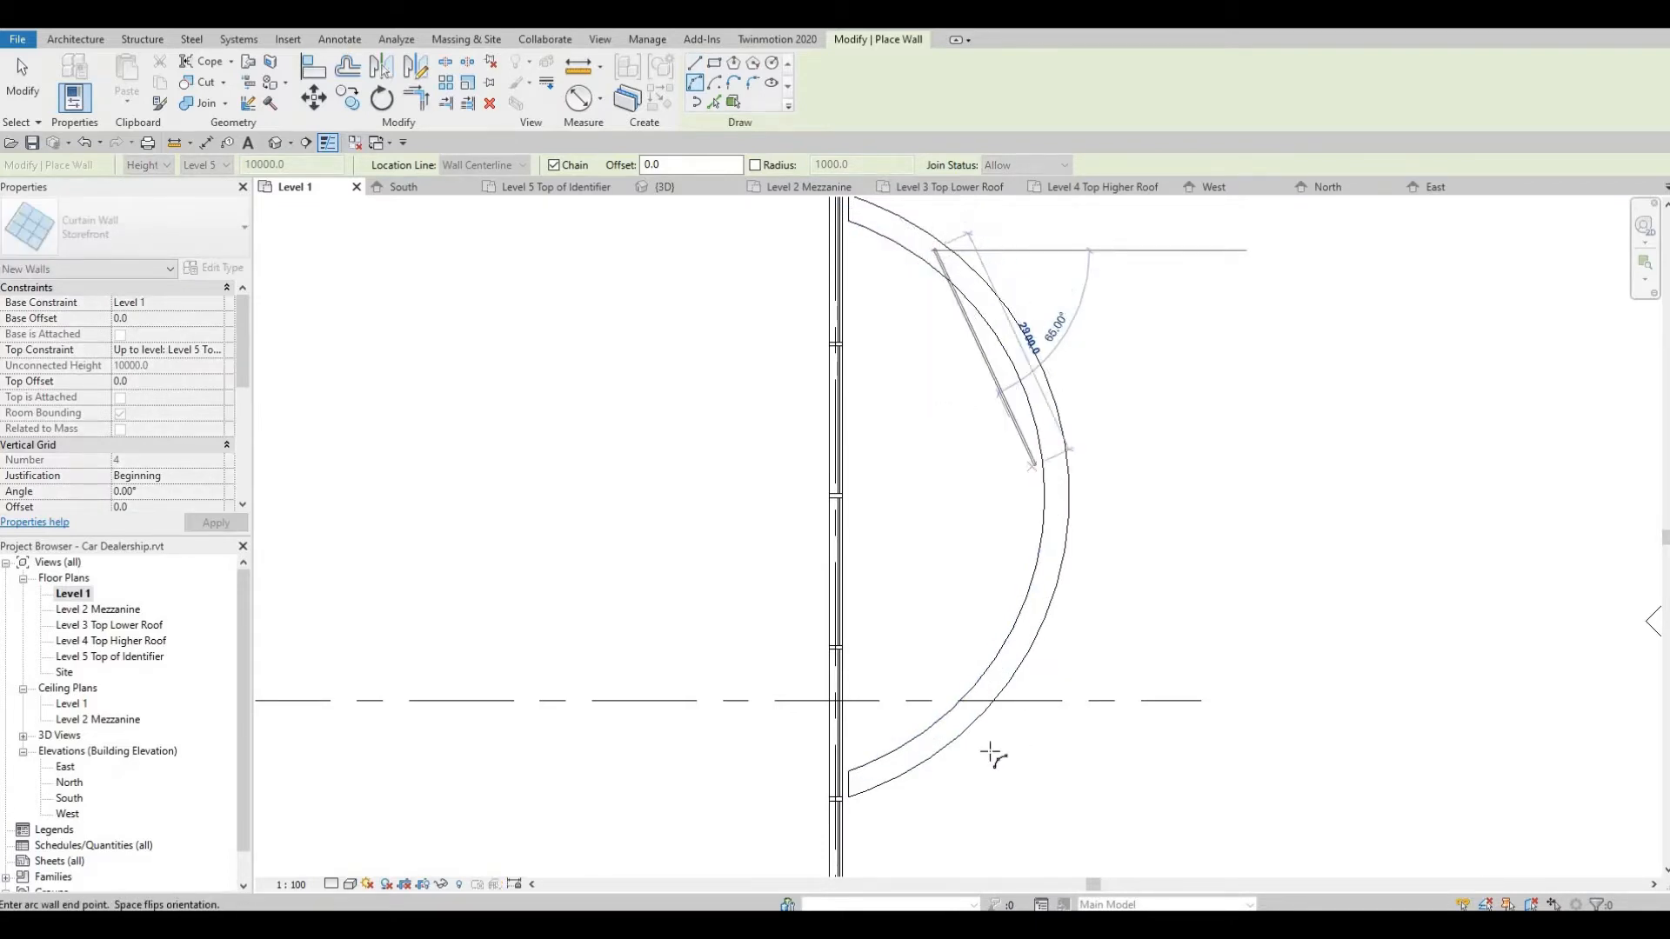
click(940, 741)
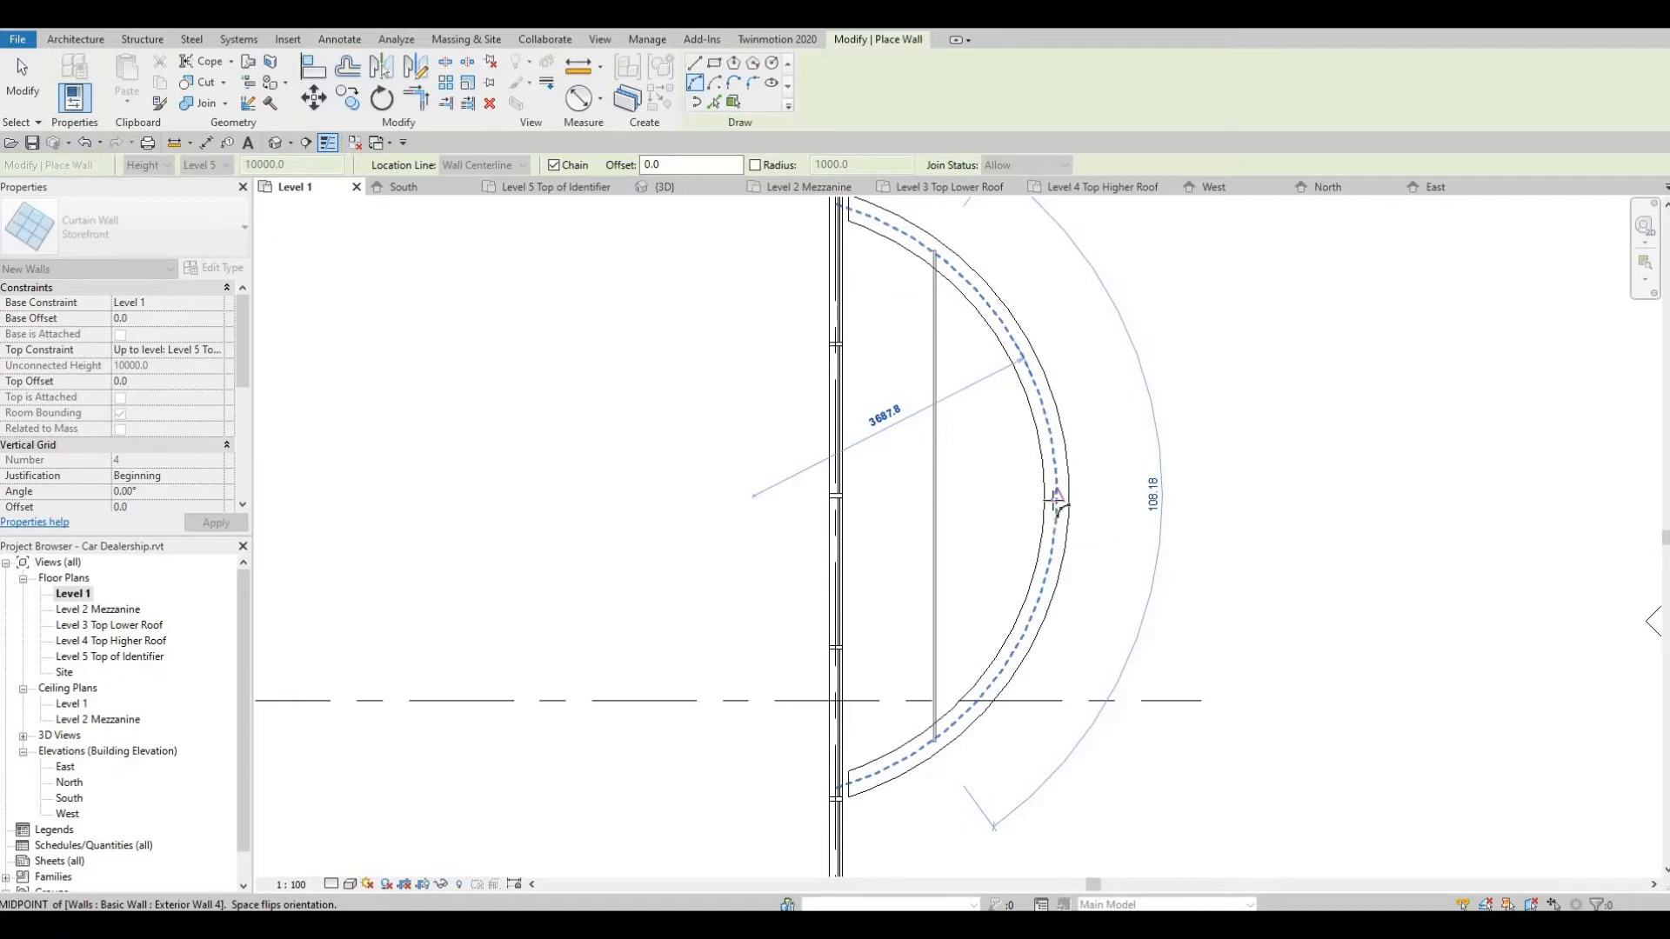
click(1057, 500)
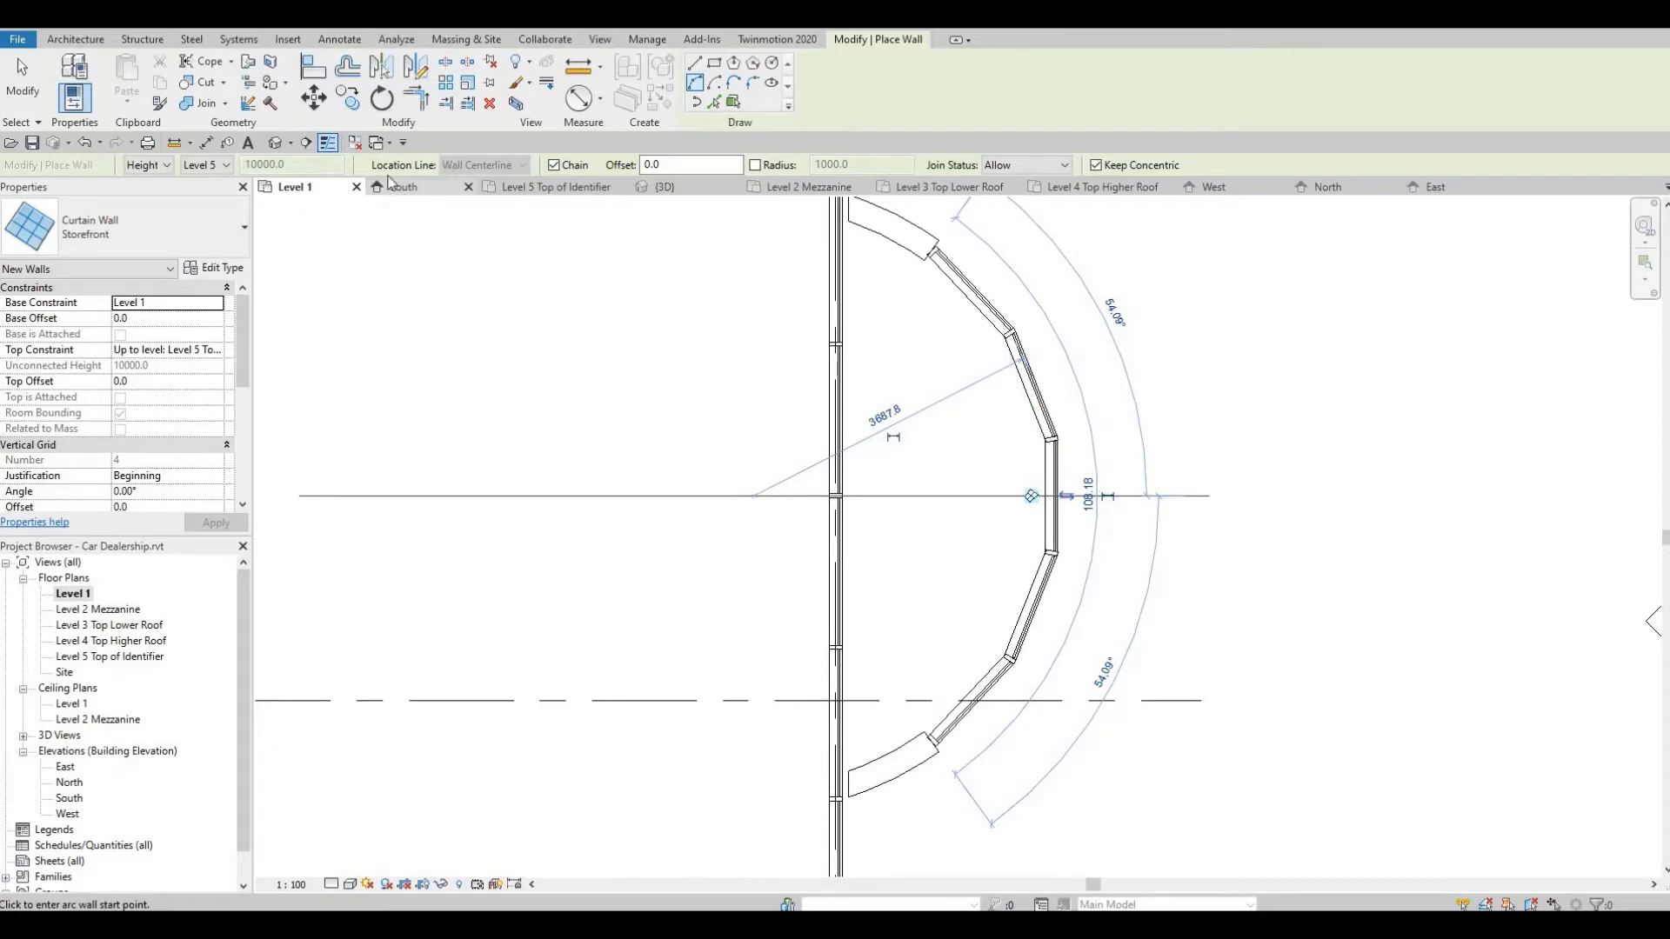
End wall placement and, in the 3D view, lower the top of the curved storefront to a height of about 6077 mm
click(283, 145)
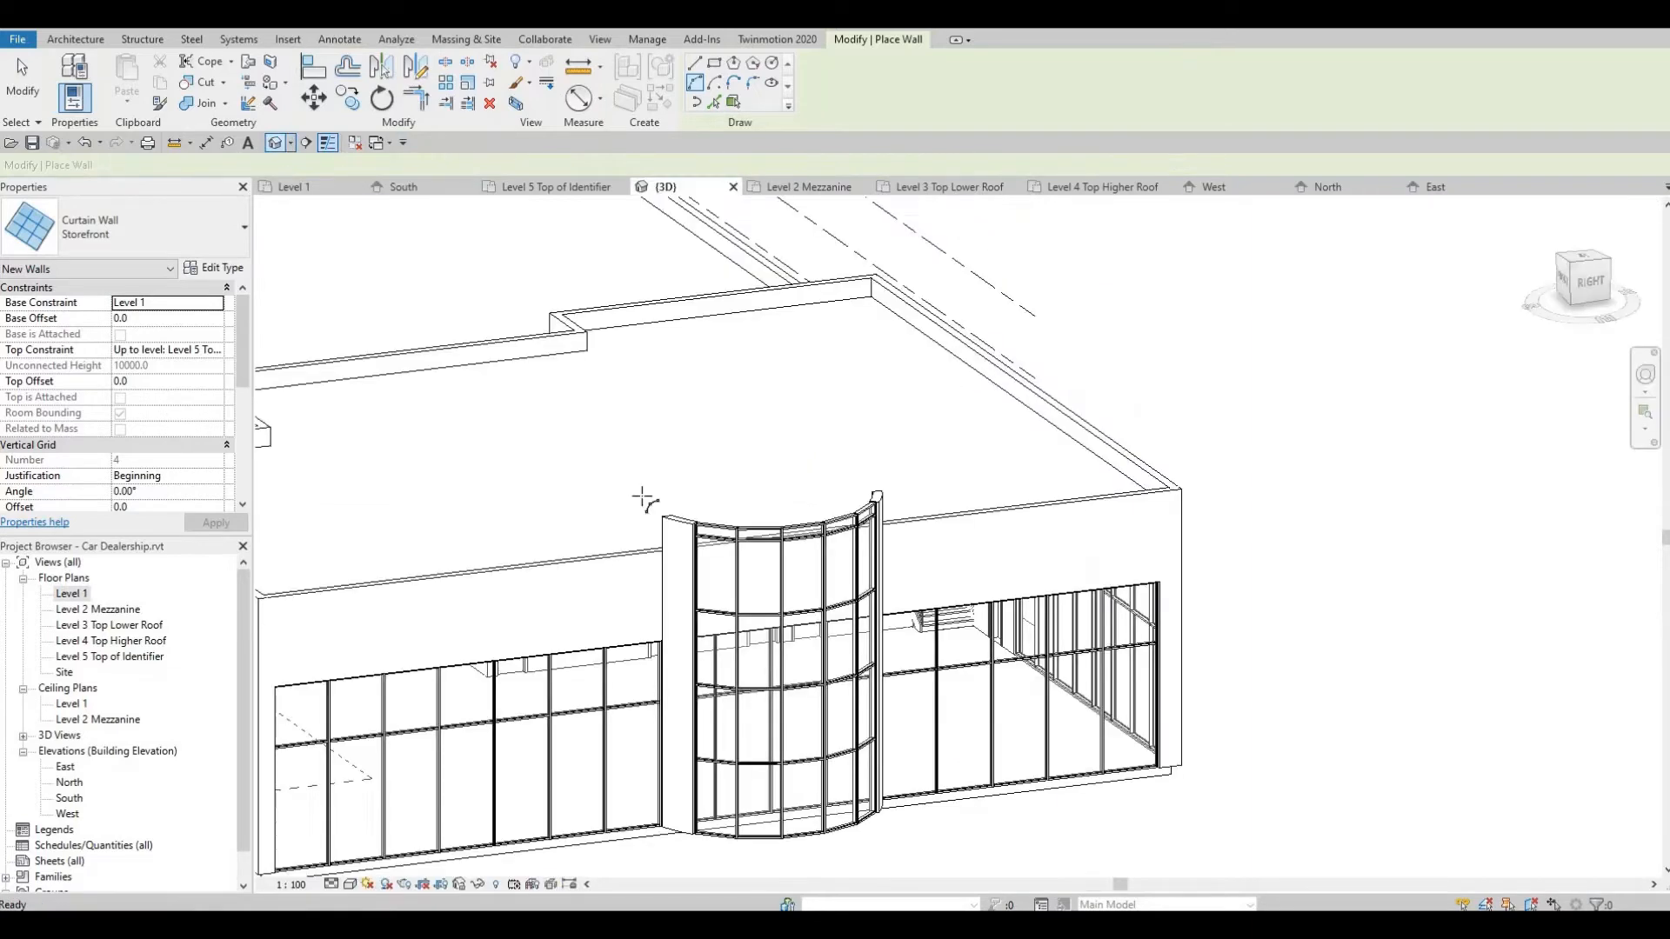
scroll(779, 470, up, 2)
key(Escape)
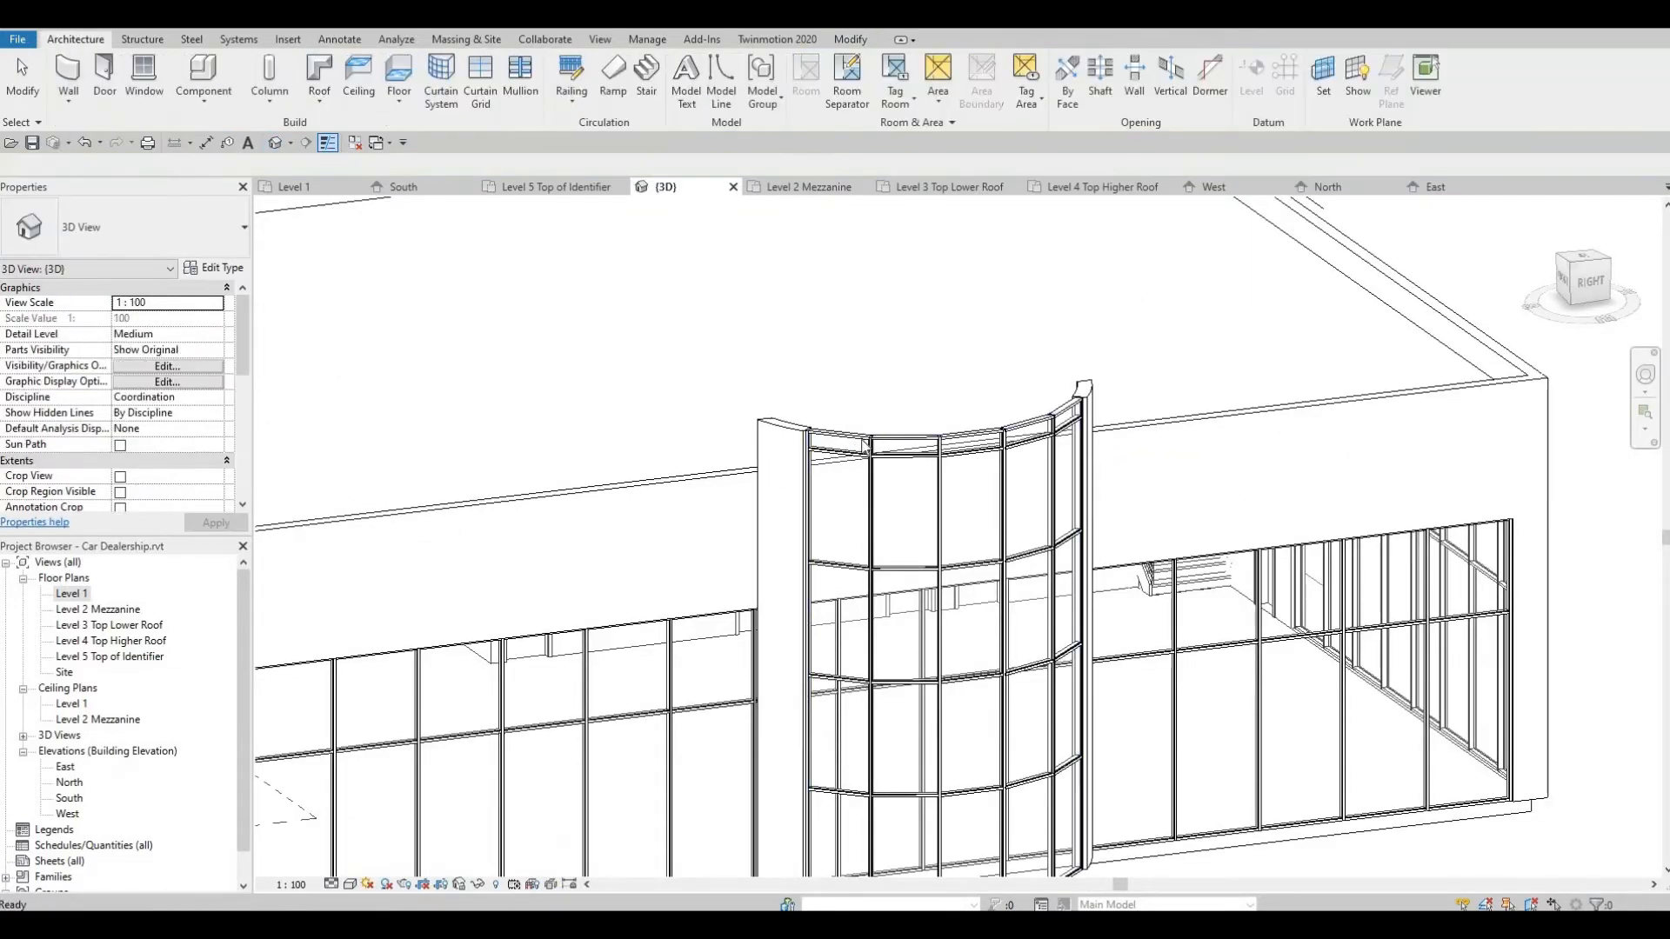
click(866, 445)
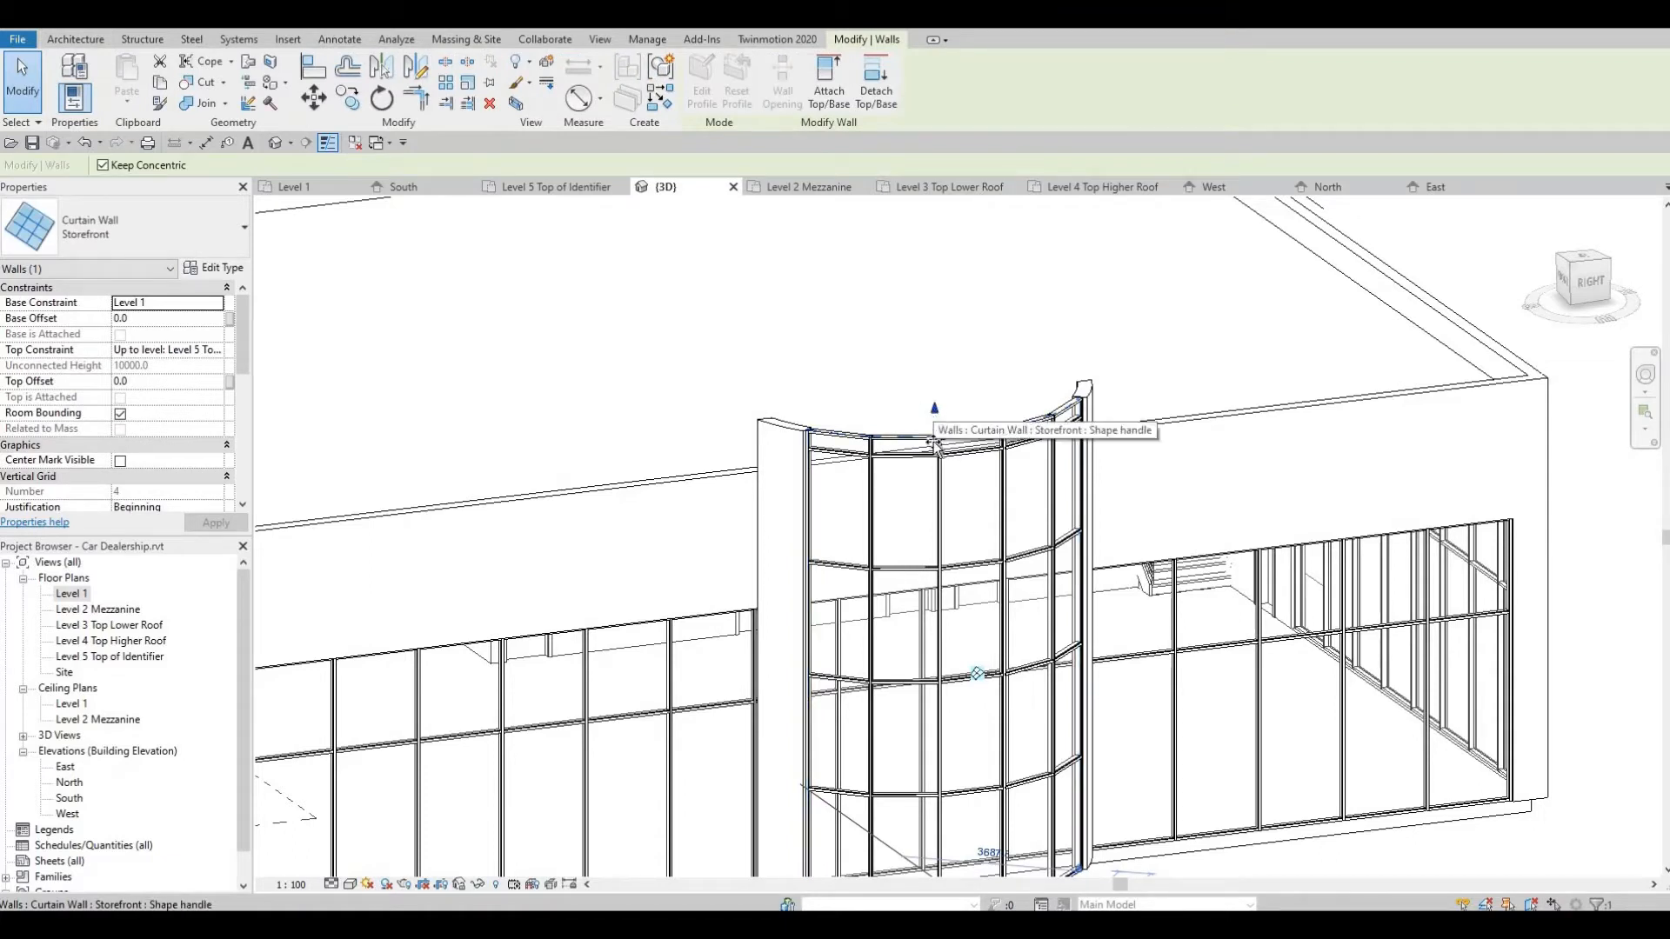
drag(935, 413, 927, 612)
key(Escape)
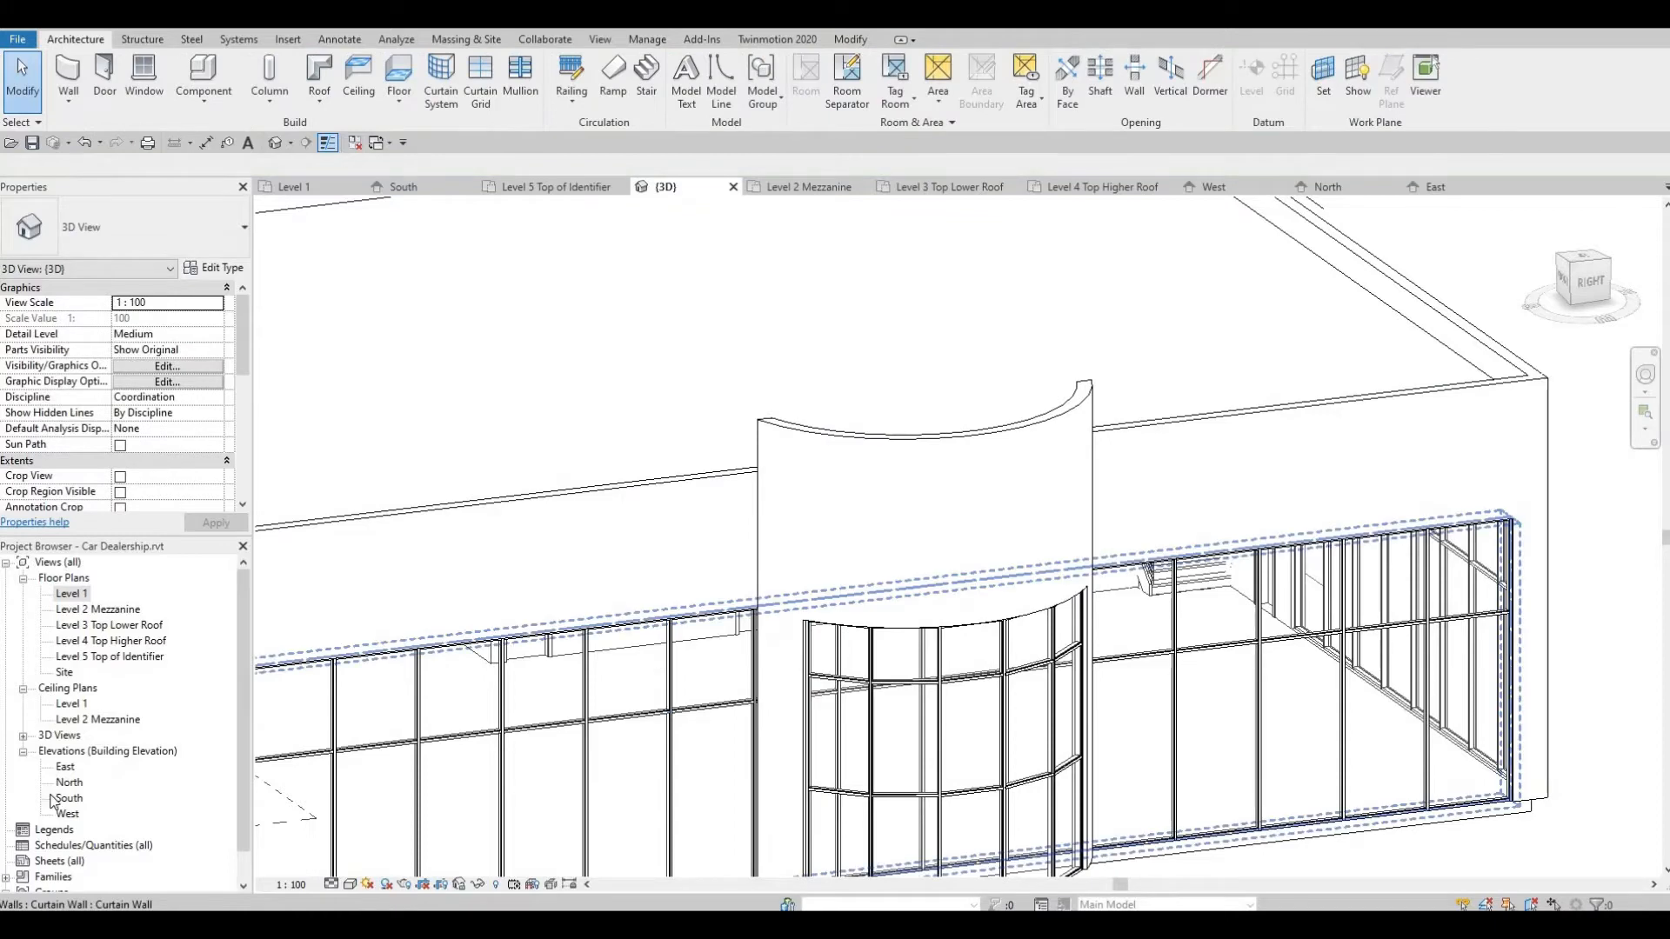
In the East elevation, align the top of the curved storefront with Level 3 Top Lower Roof
double_click(65, 768)
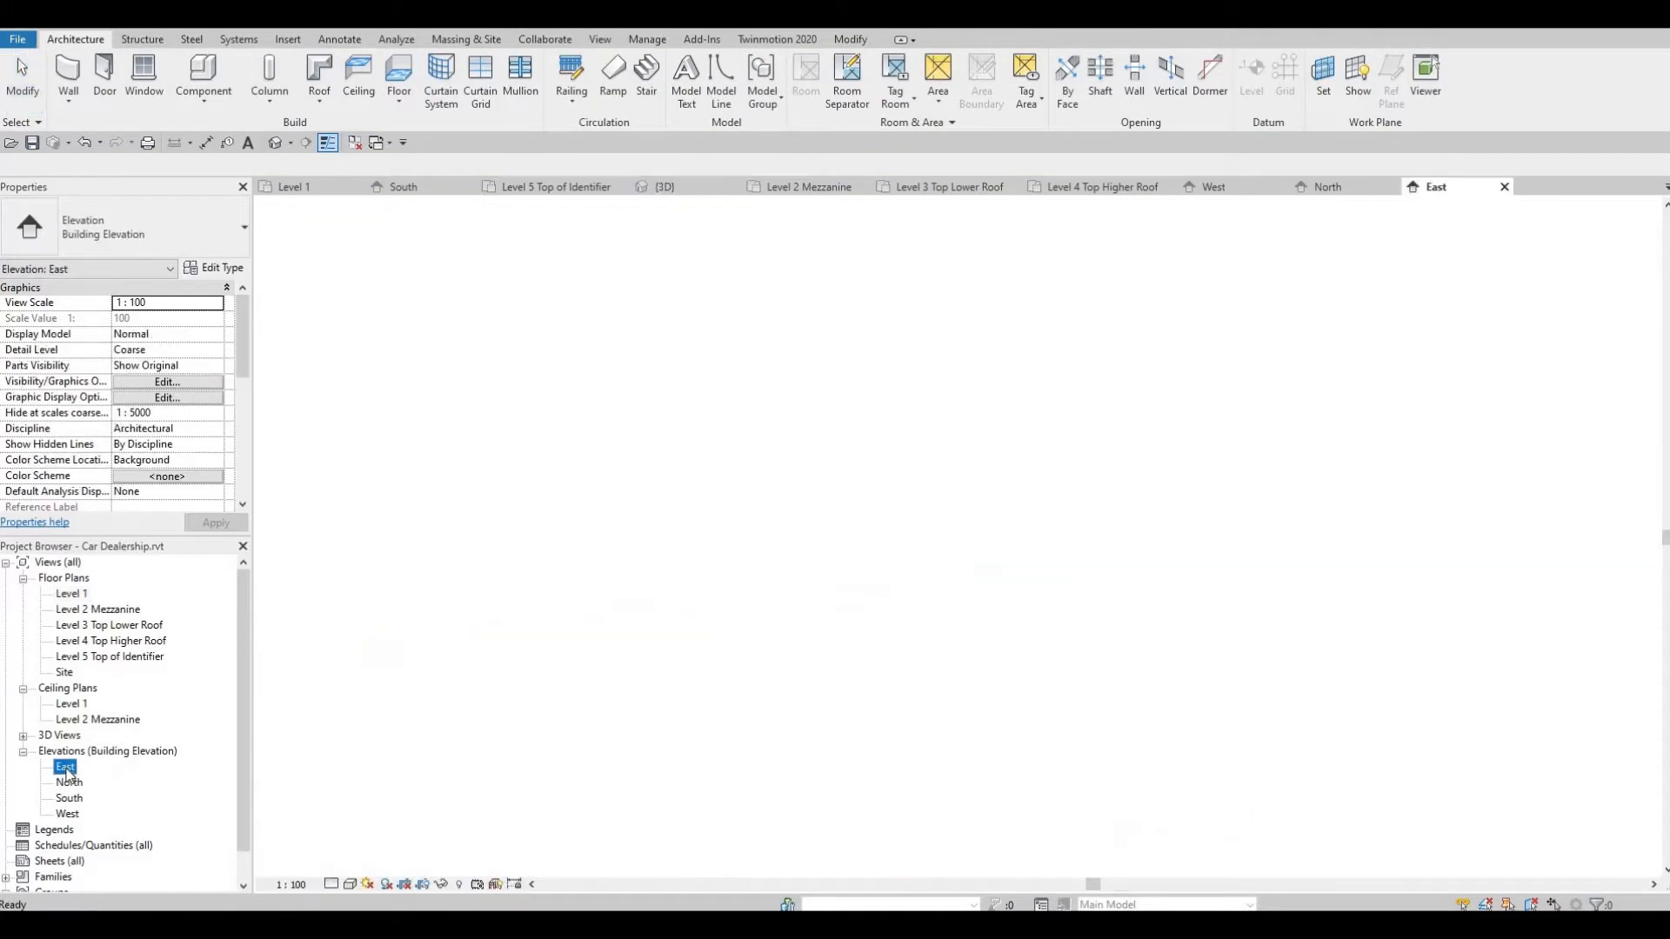
scroll(681, 535, up, 3)
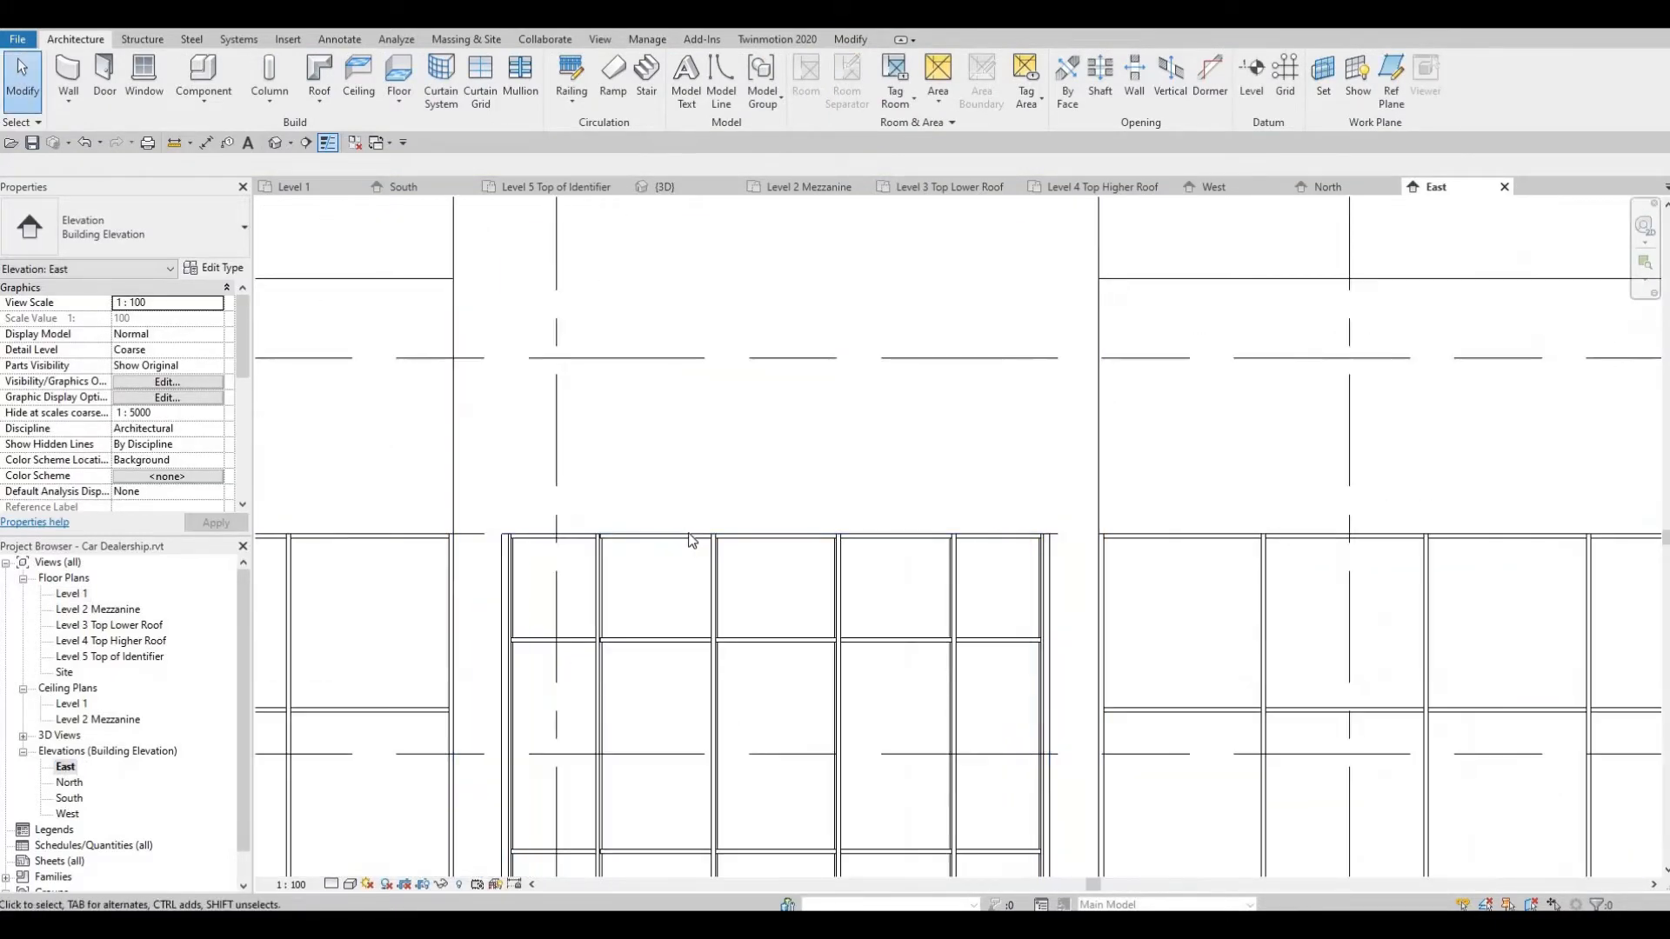
click(728, 535)
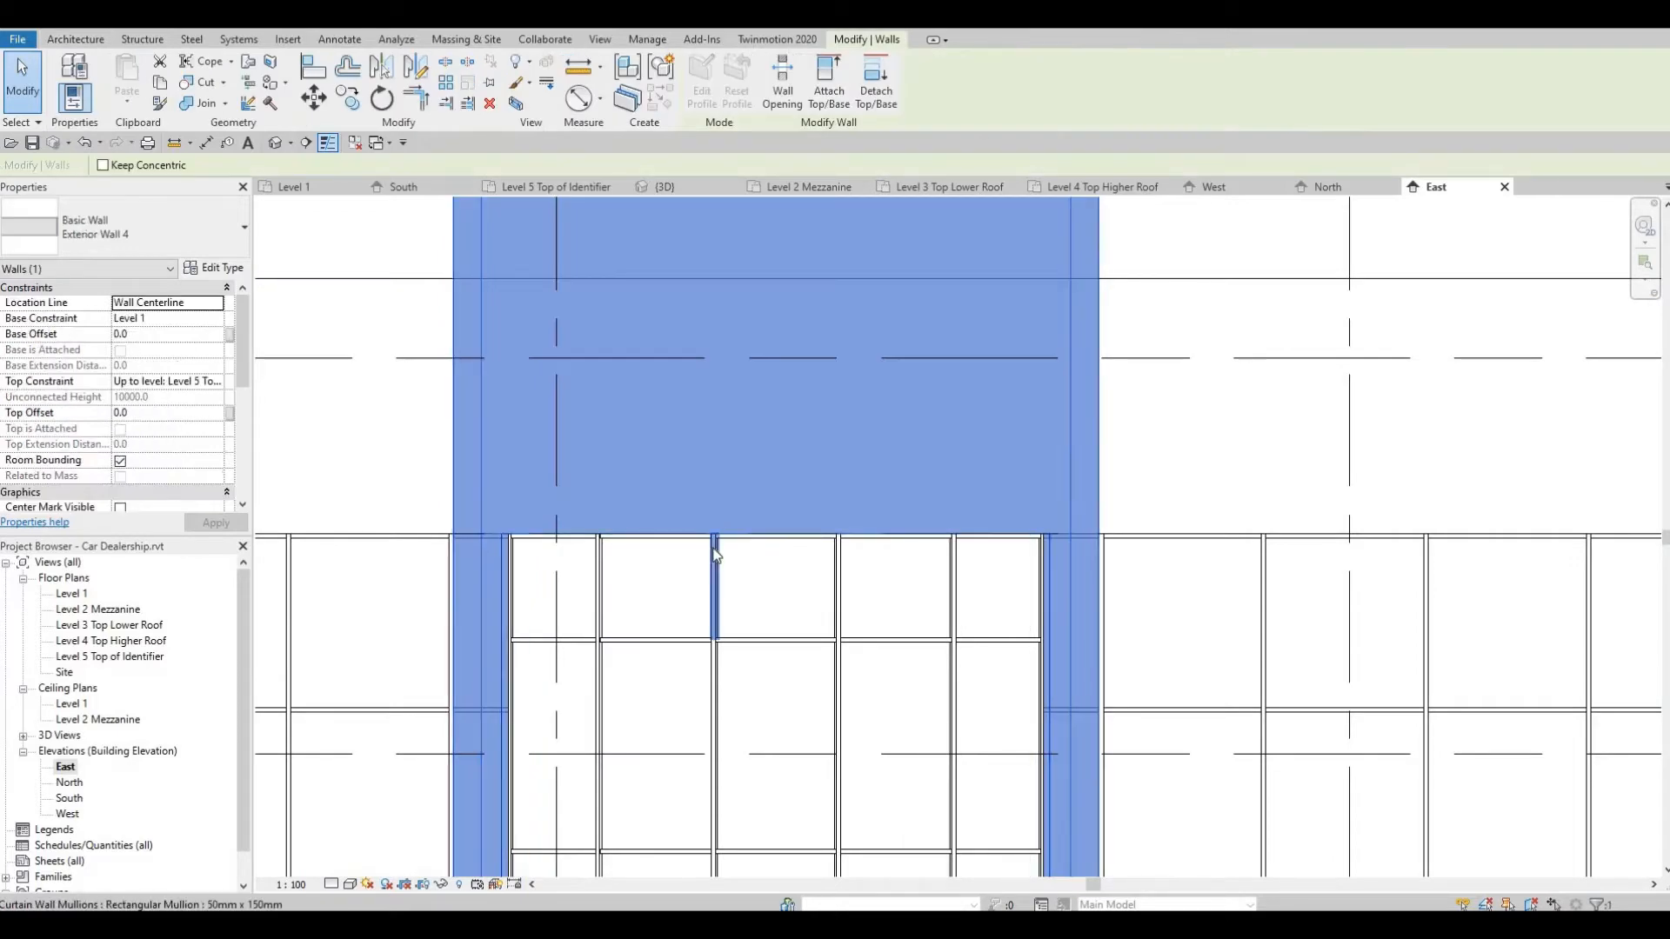
key(Escape)
click(753, 540)
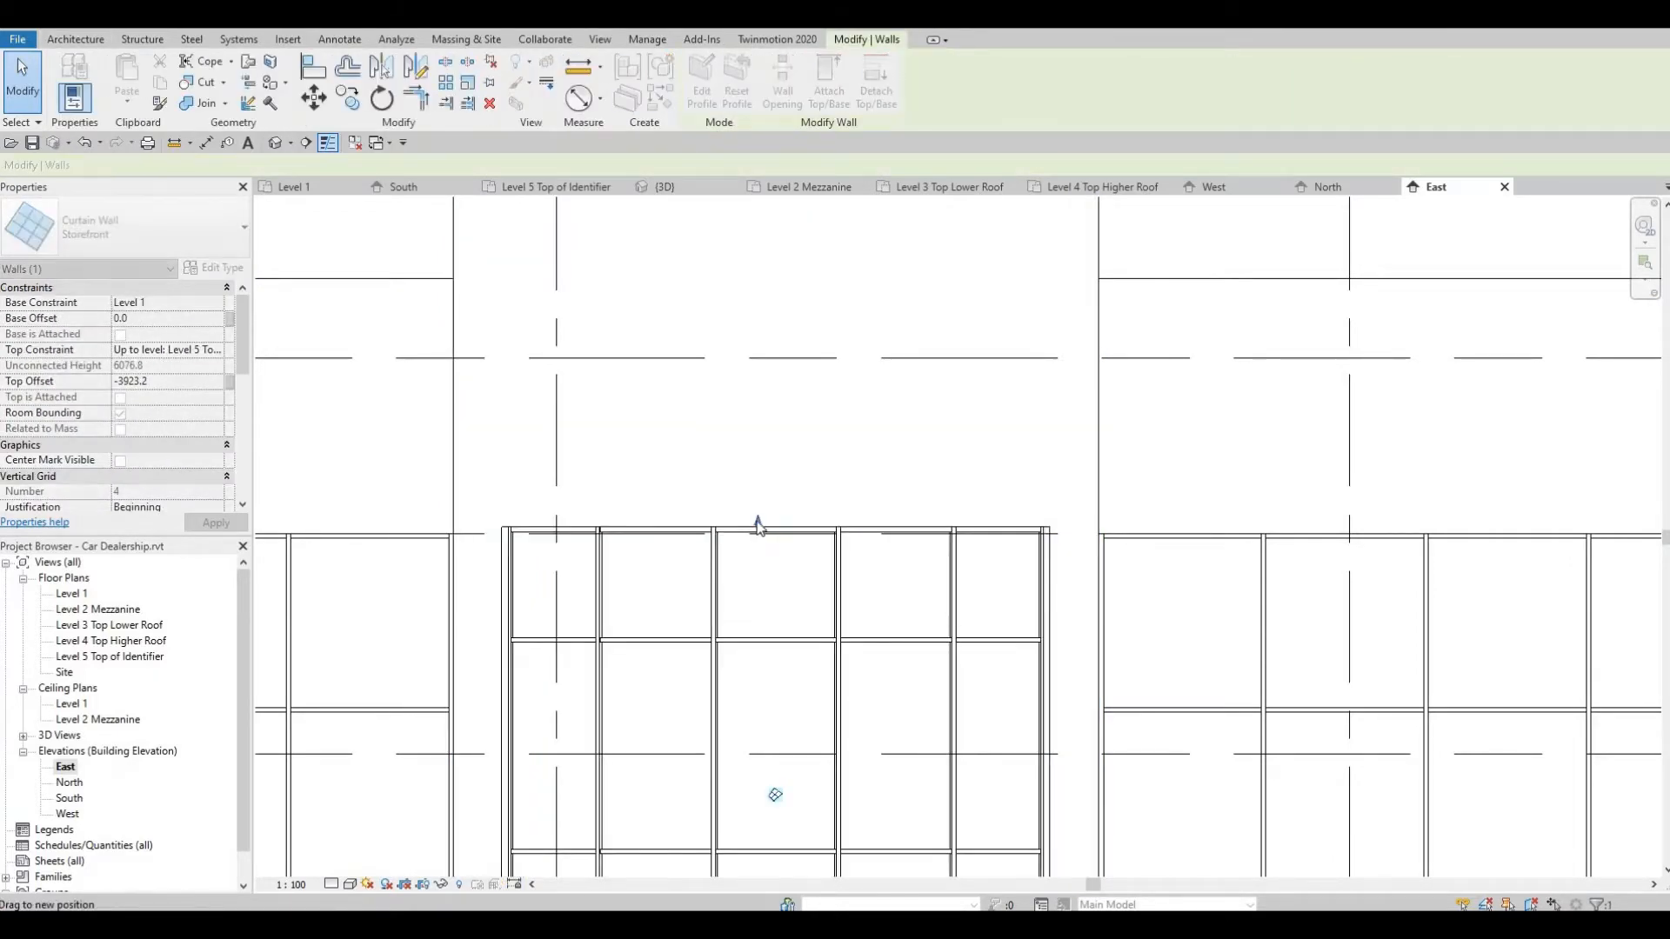
drag(757, 526, 757, 533)
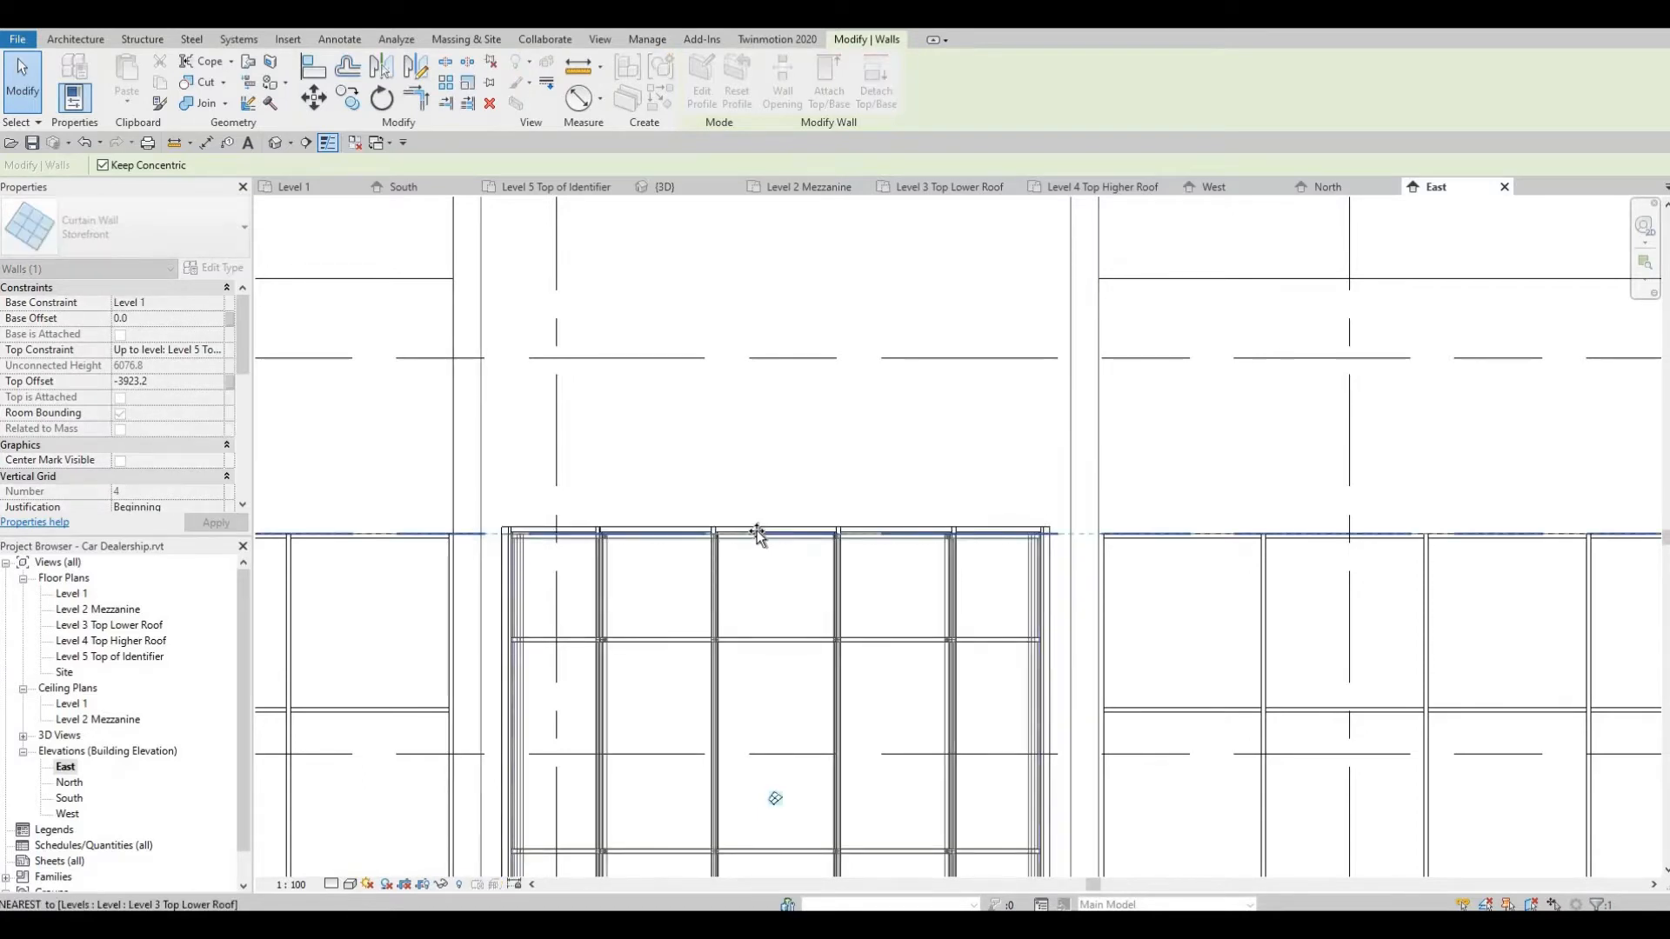
key(Escape)
Unpin the third vertical grid line from the left in the curved storefront on the East elevation
scroll(855, 515, down, 2)
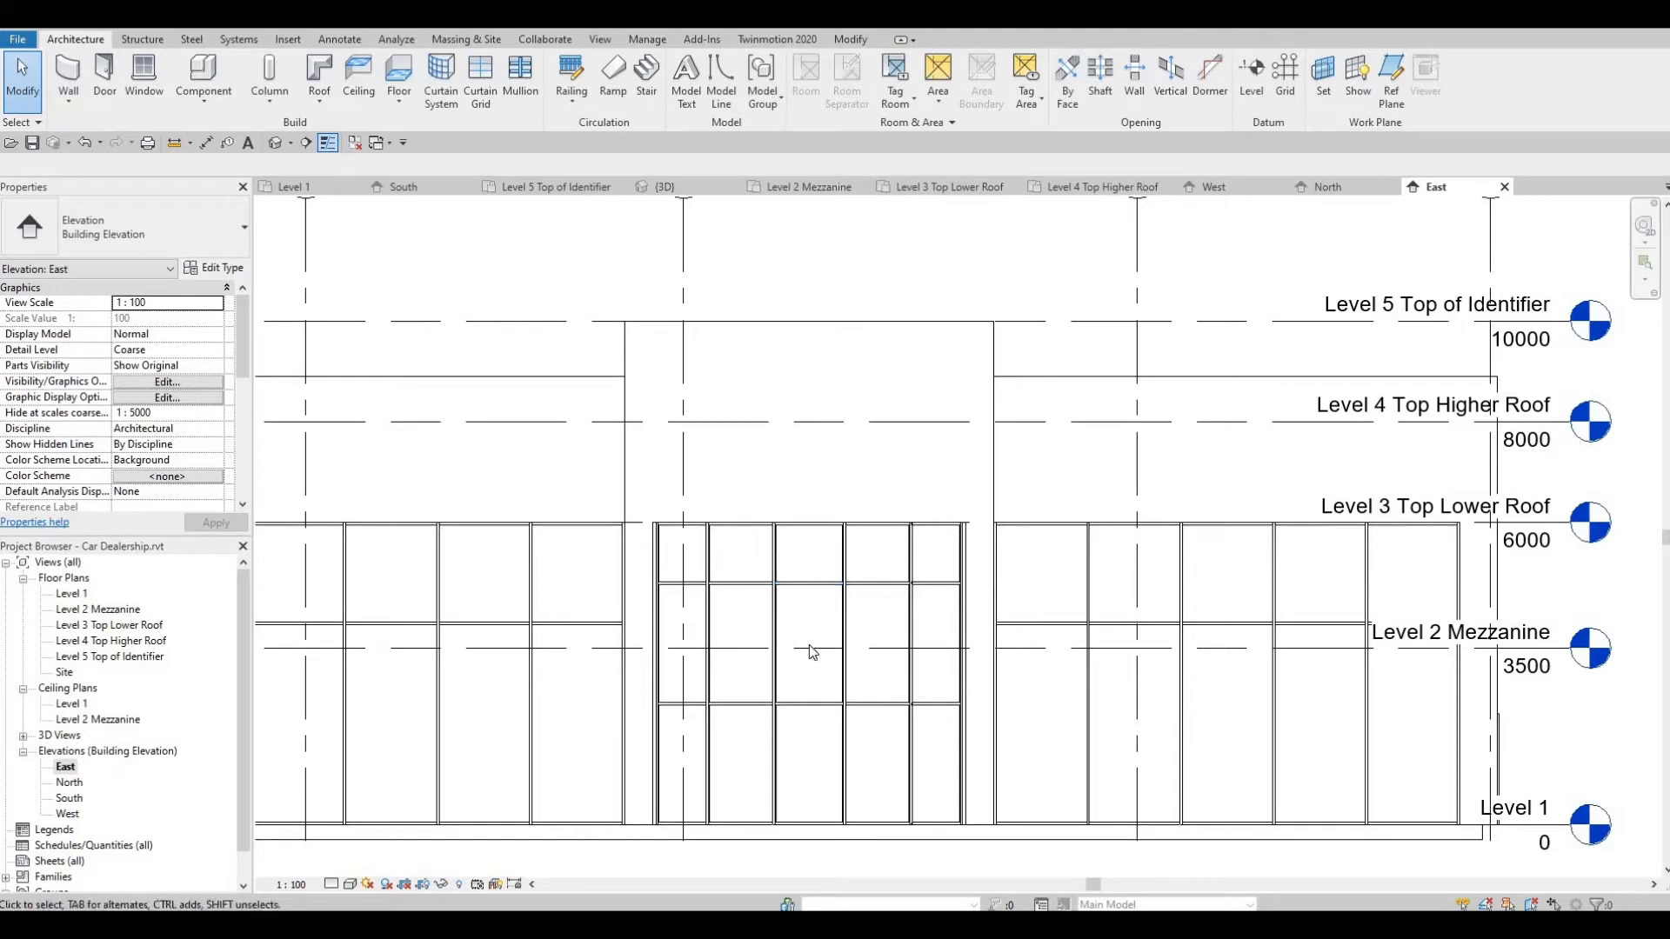
middle_drag(828, 671, 818, 489)
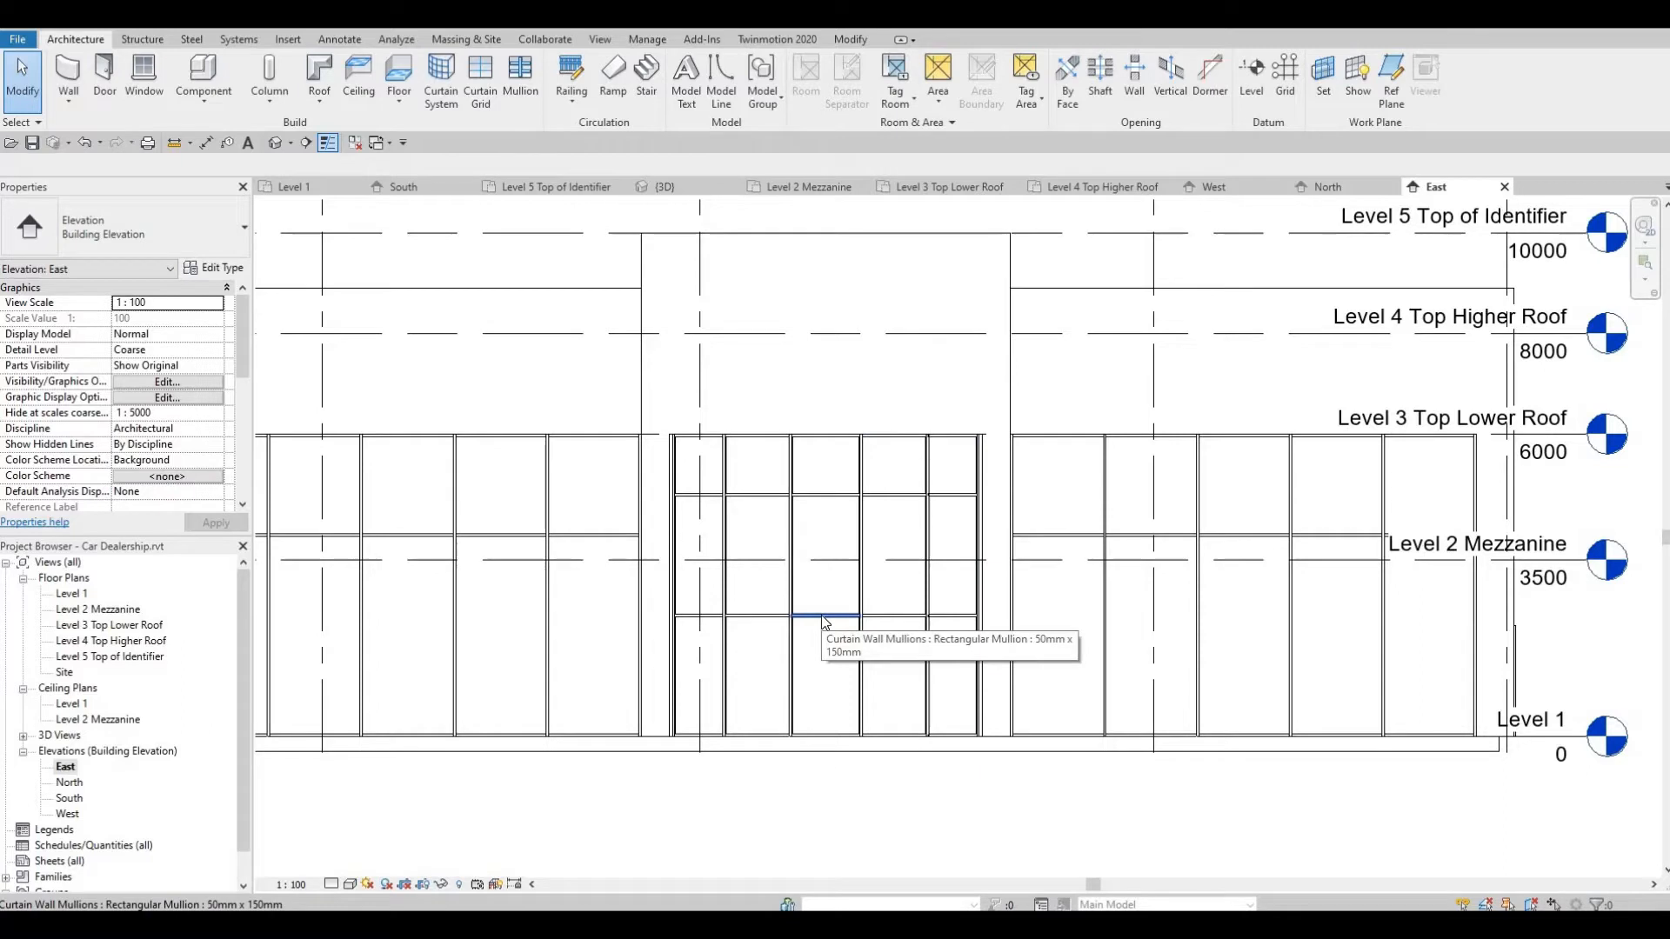
click(792, 555)
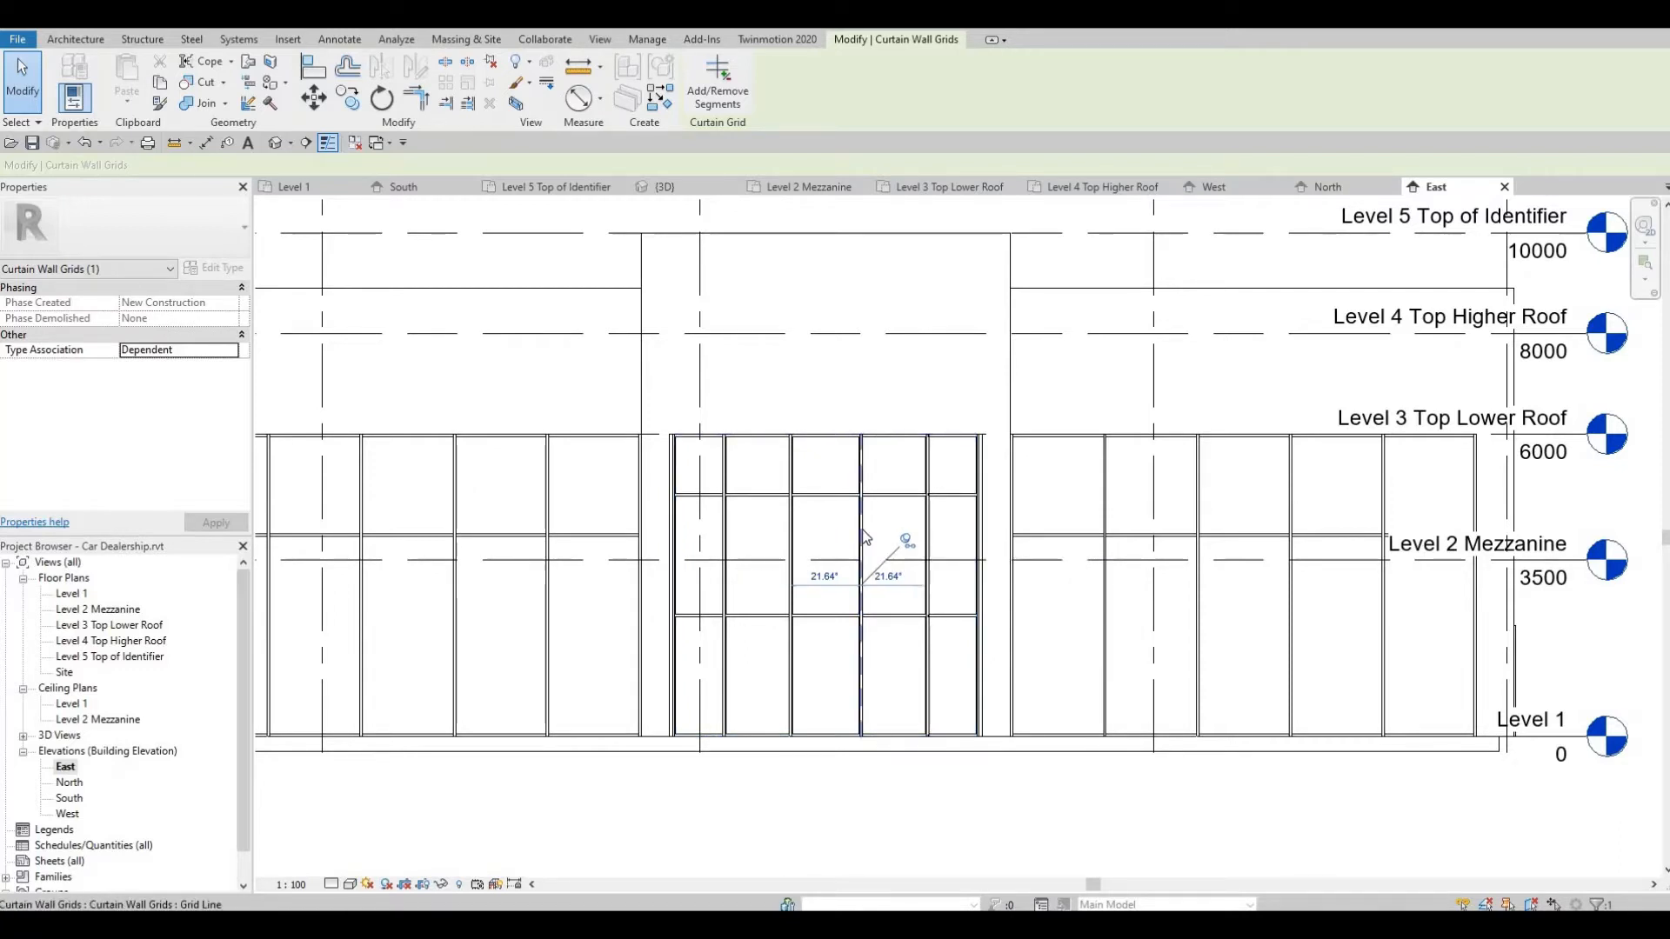
click(862, 544)
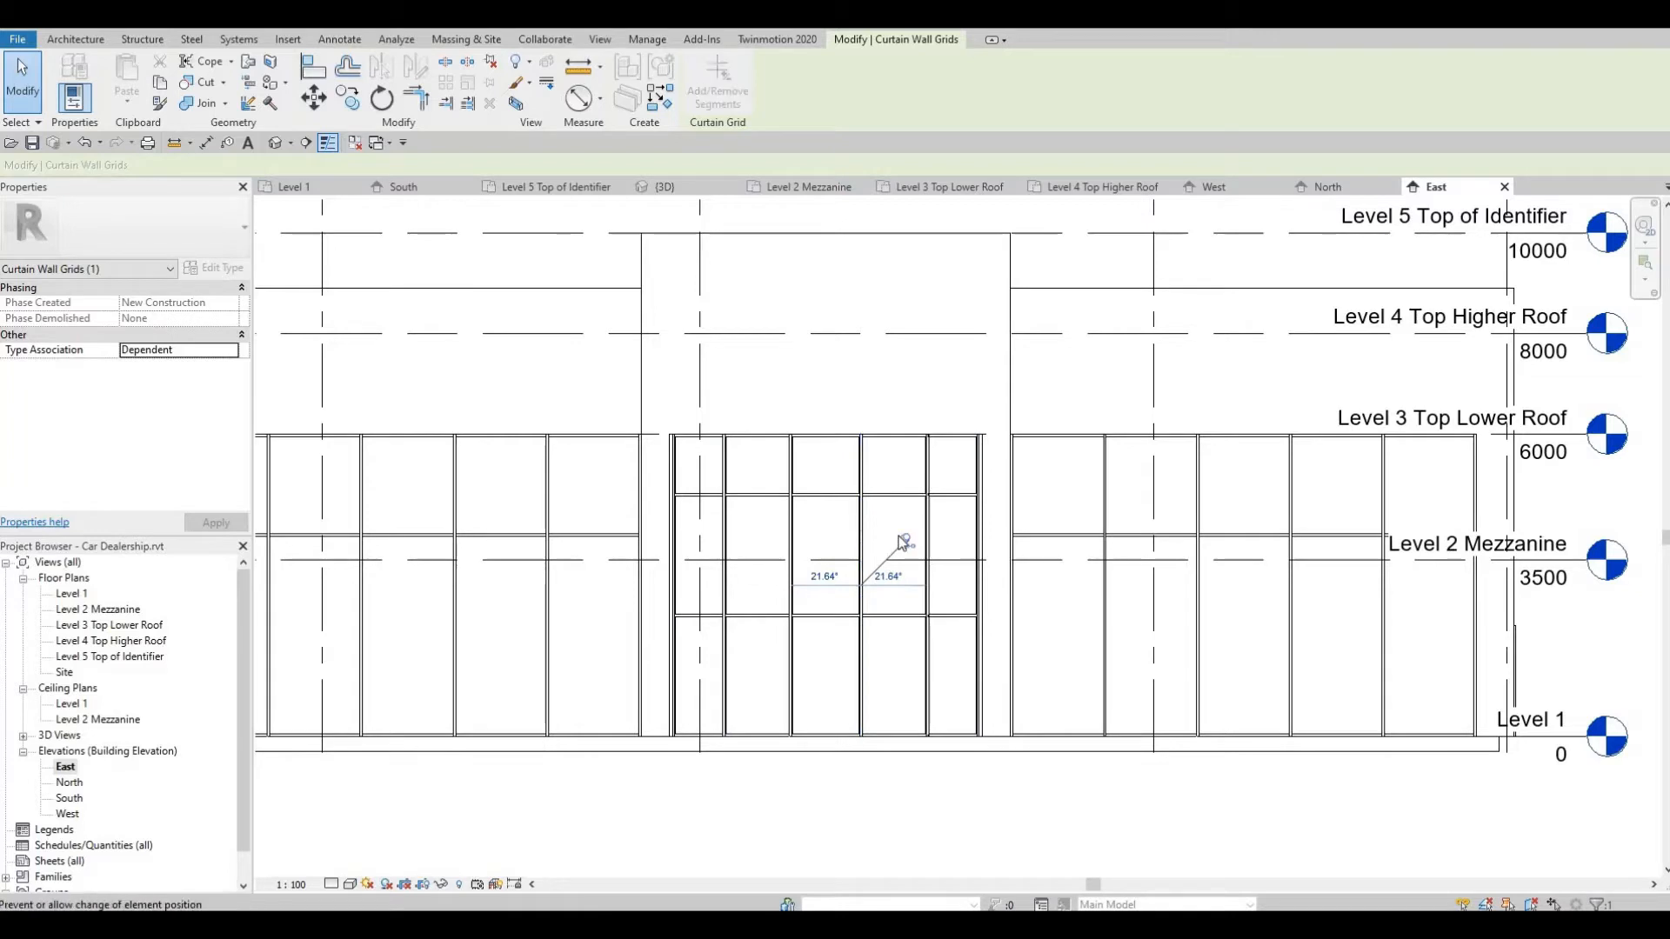
click(908, 542)
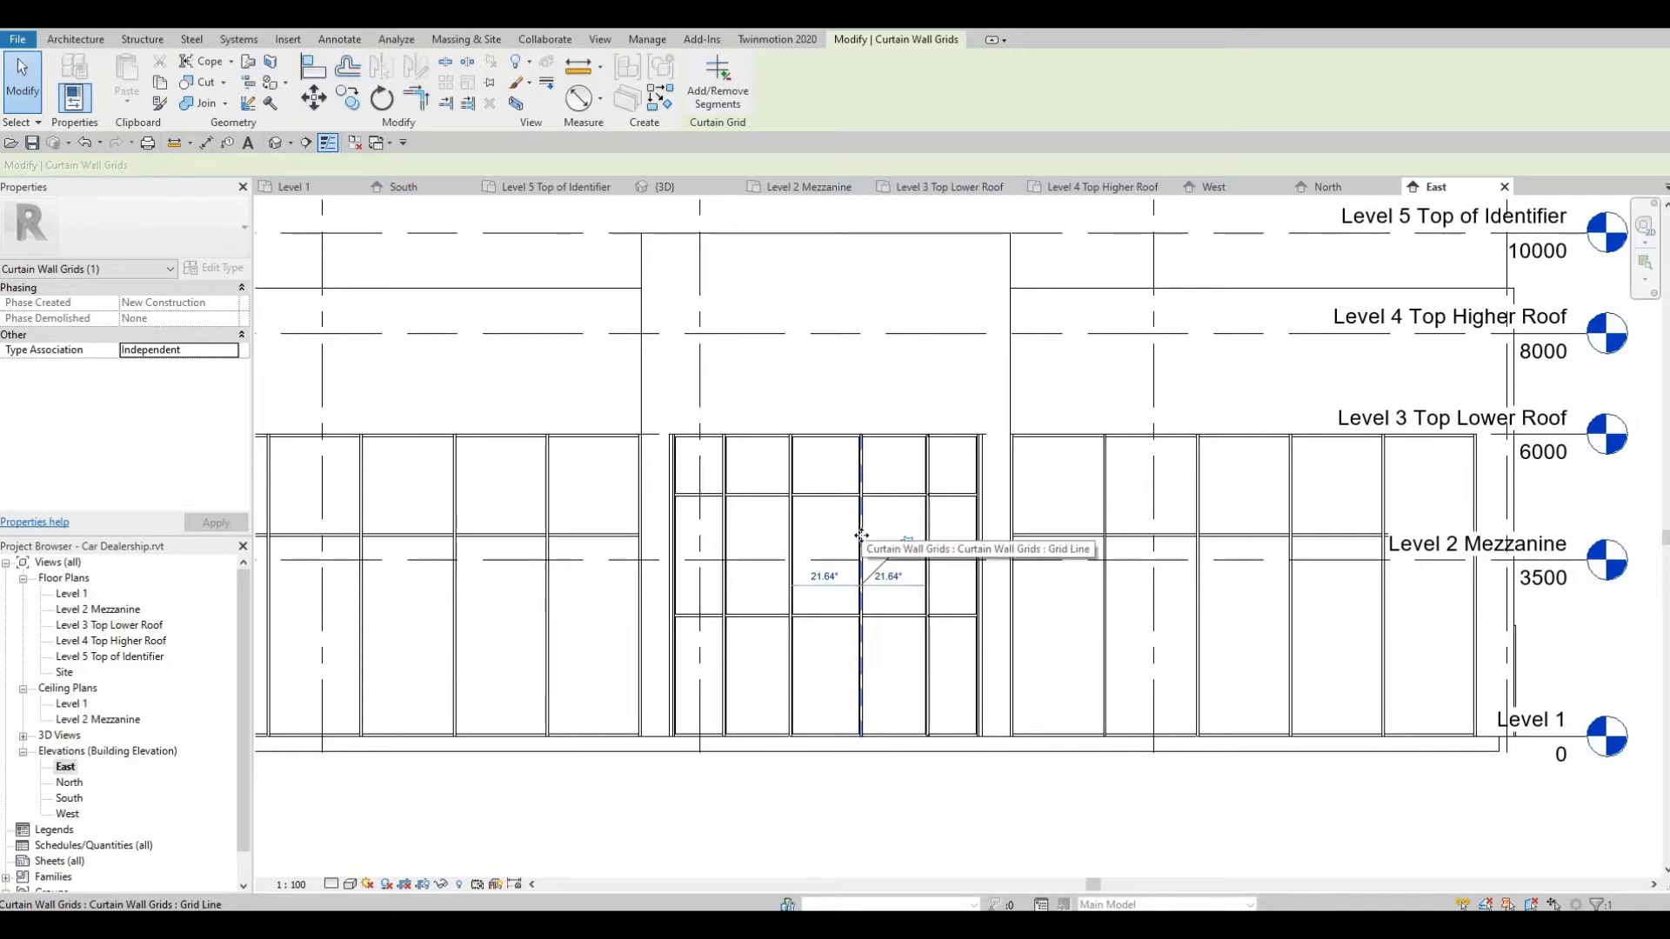
Unpin and delete the middle and upper mullions on the third vertical grid line of the curved storefront
scroll(899, 520, up, 1)
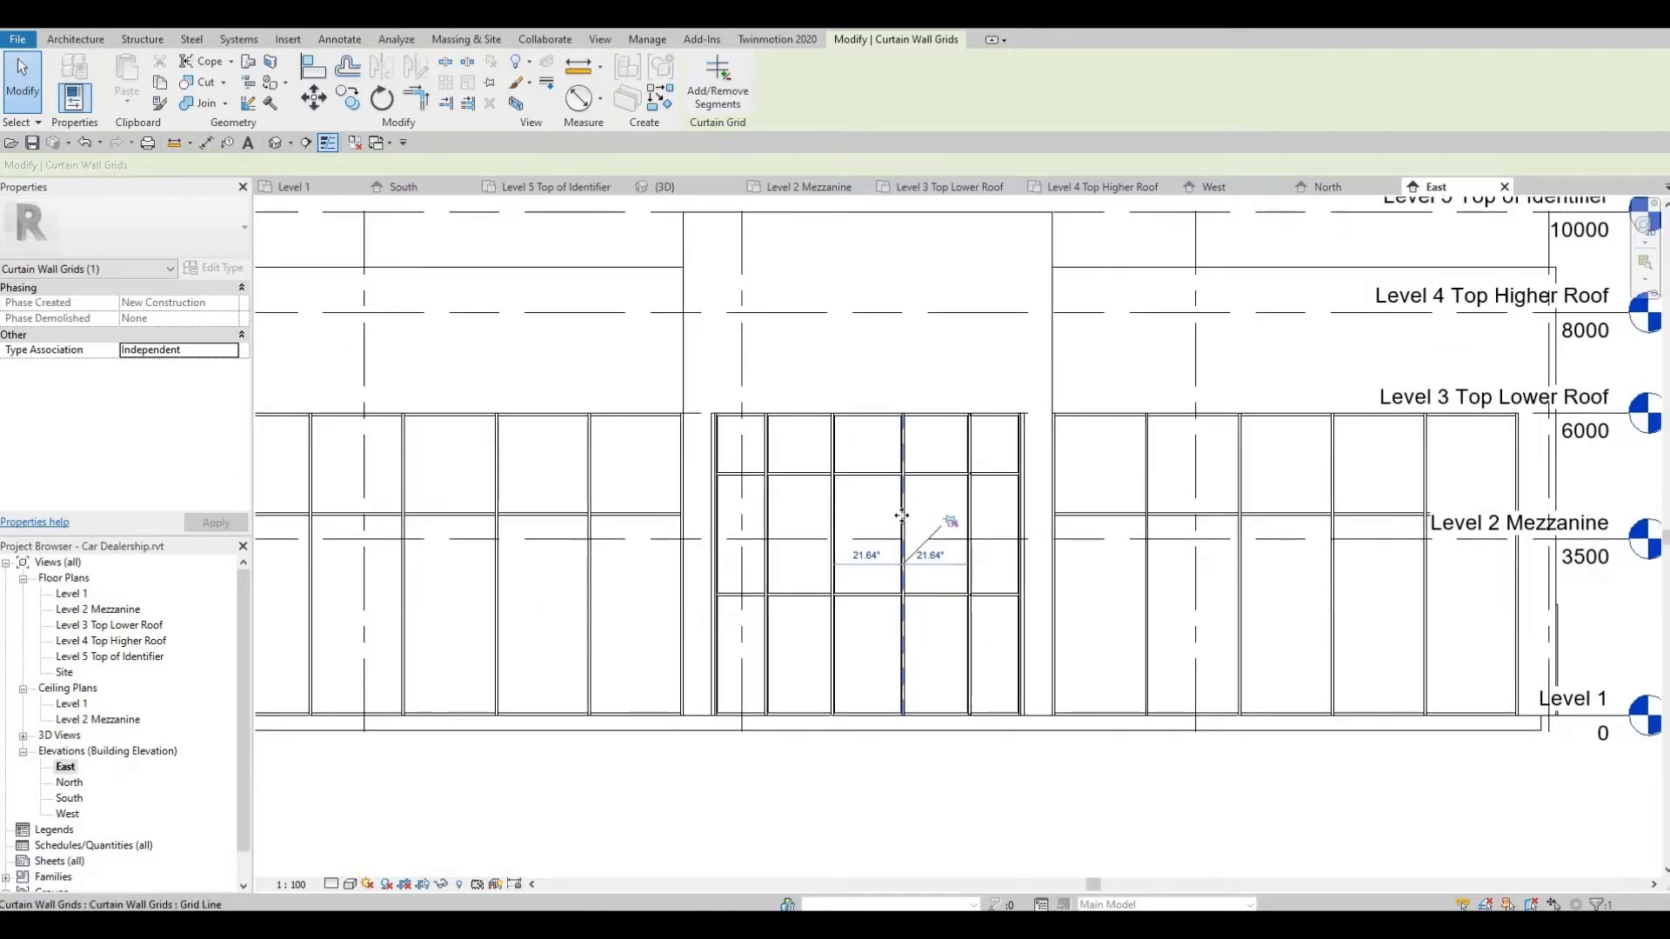
scroll(901, 518, up, 1)
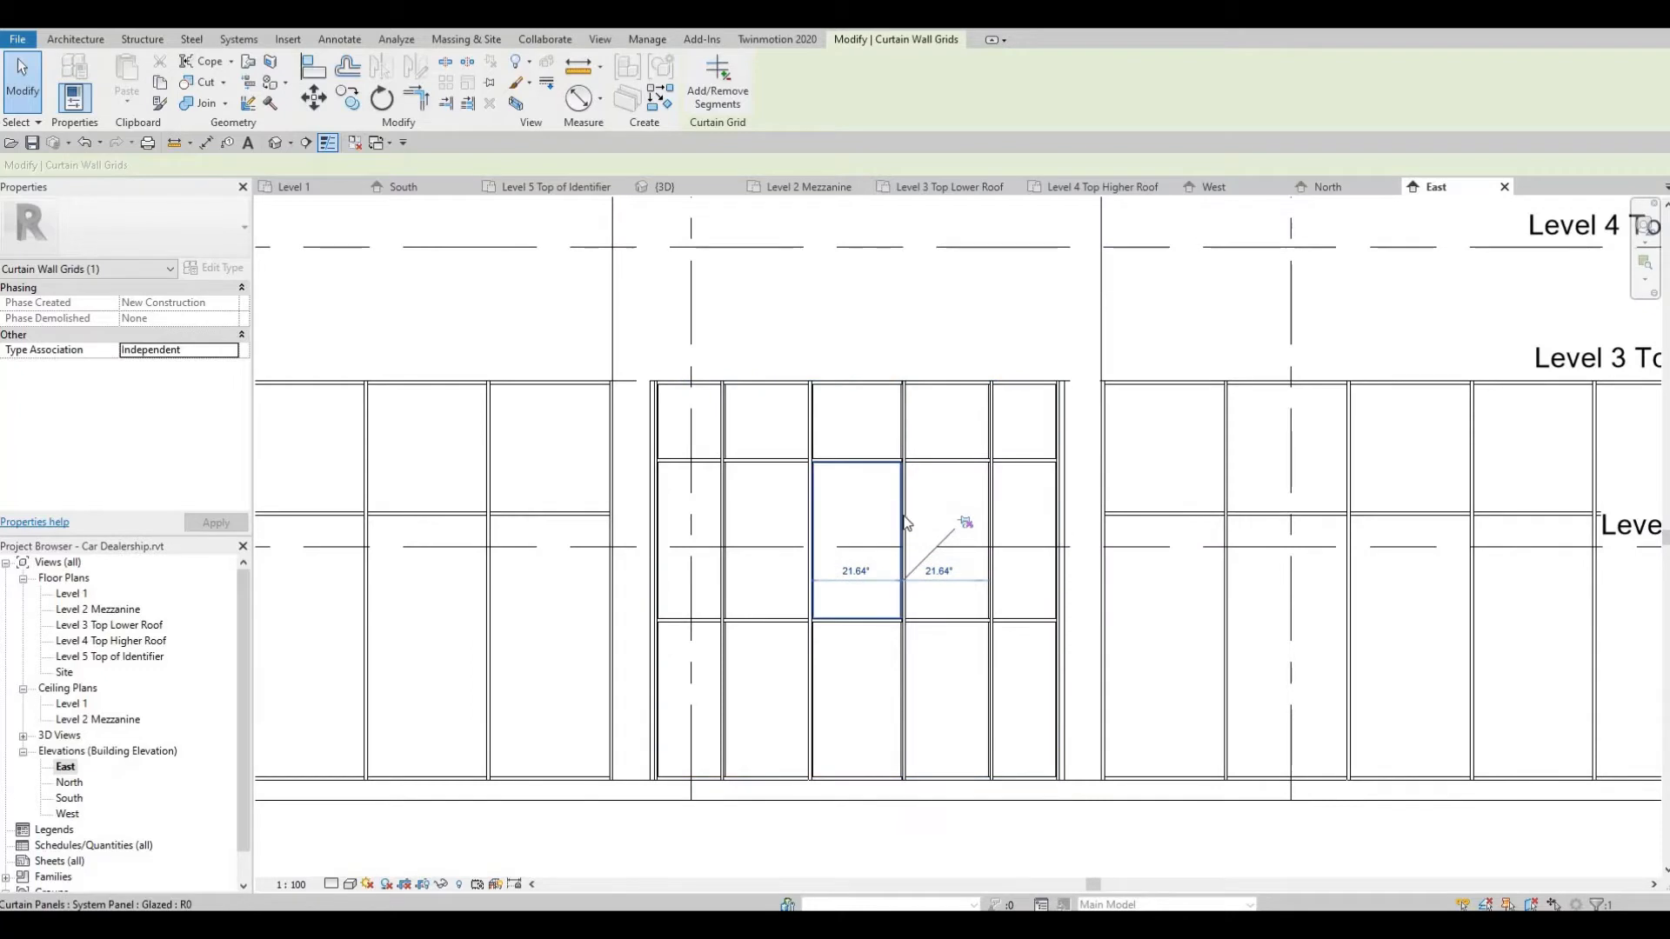
click(902, 516)
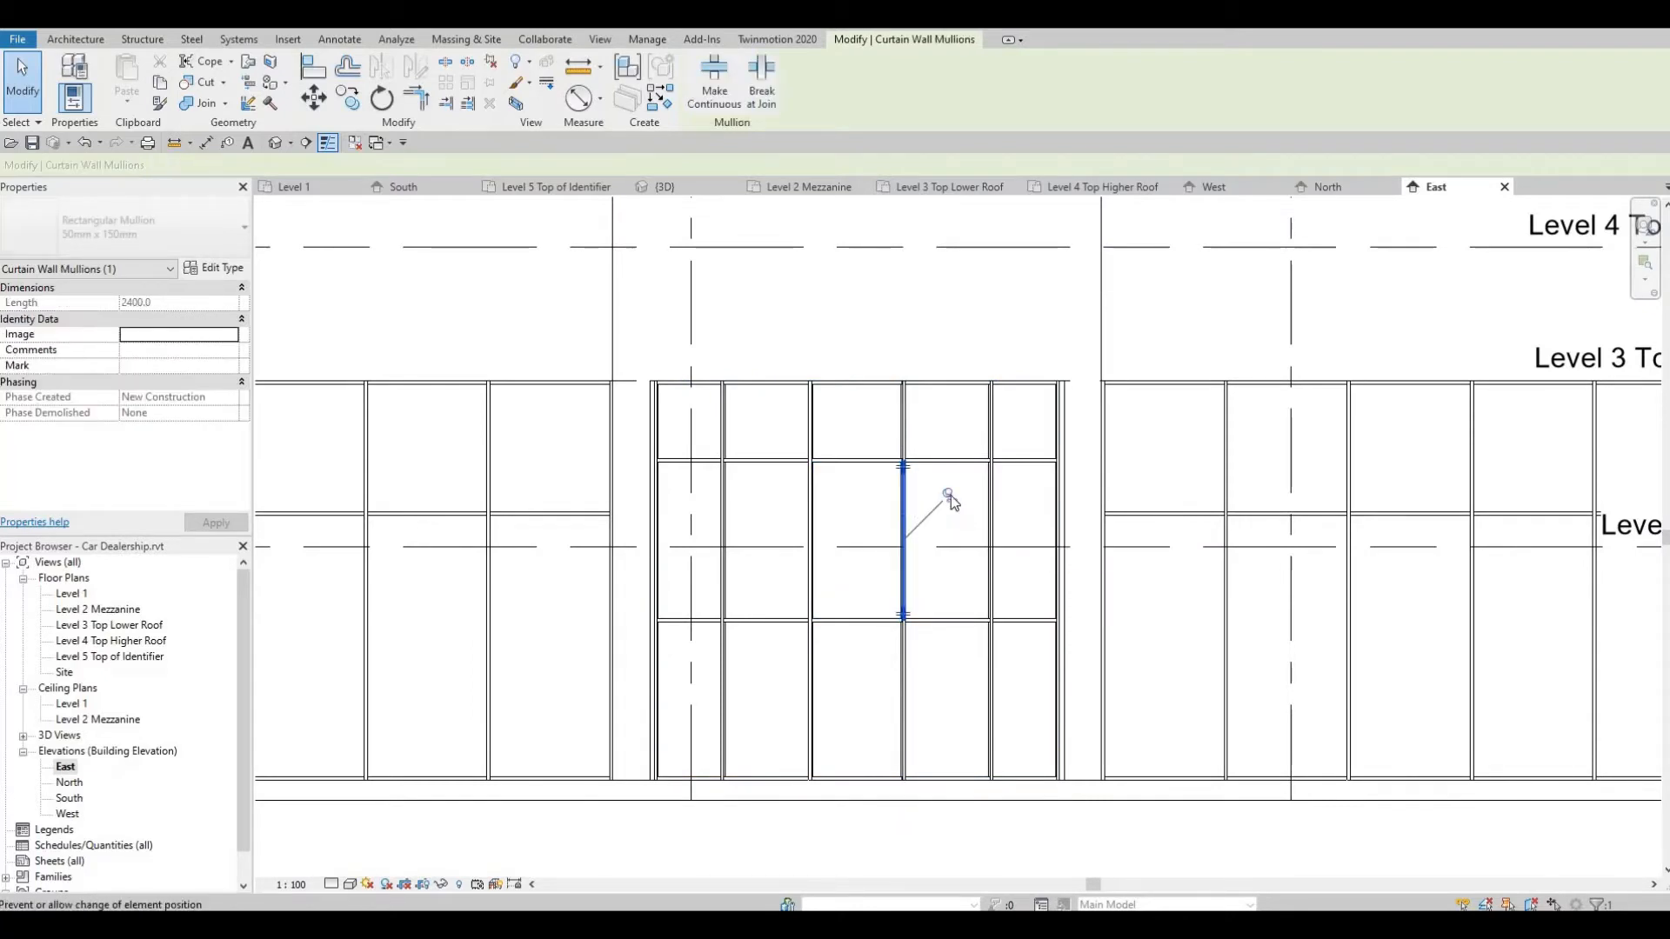
key(Delete)
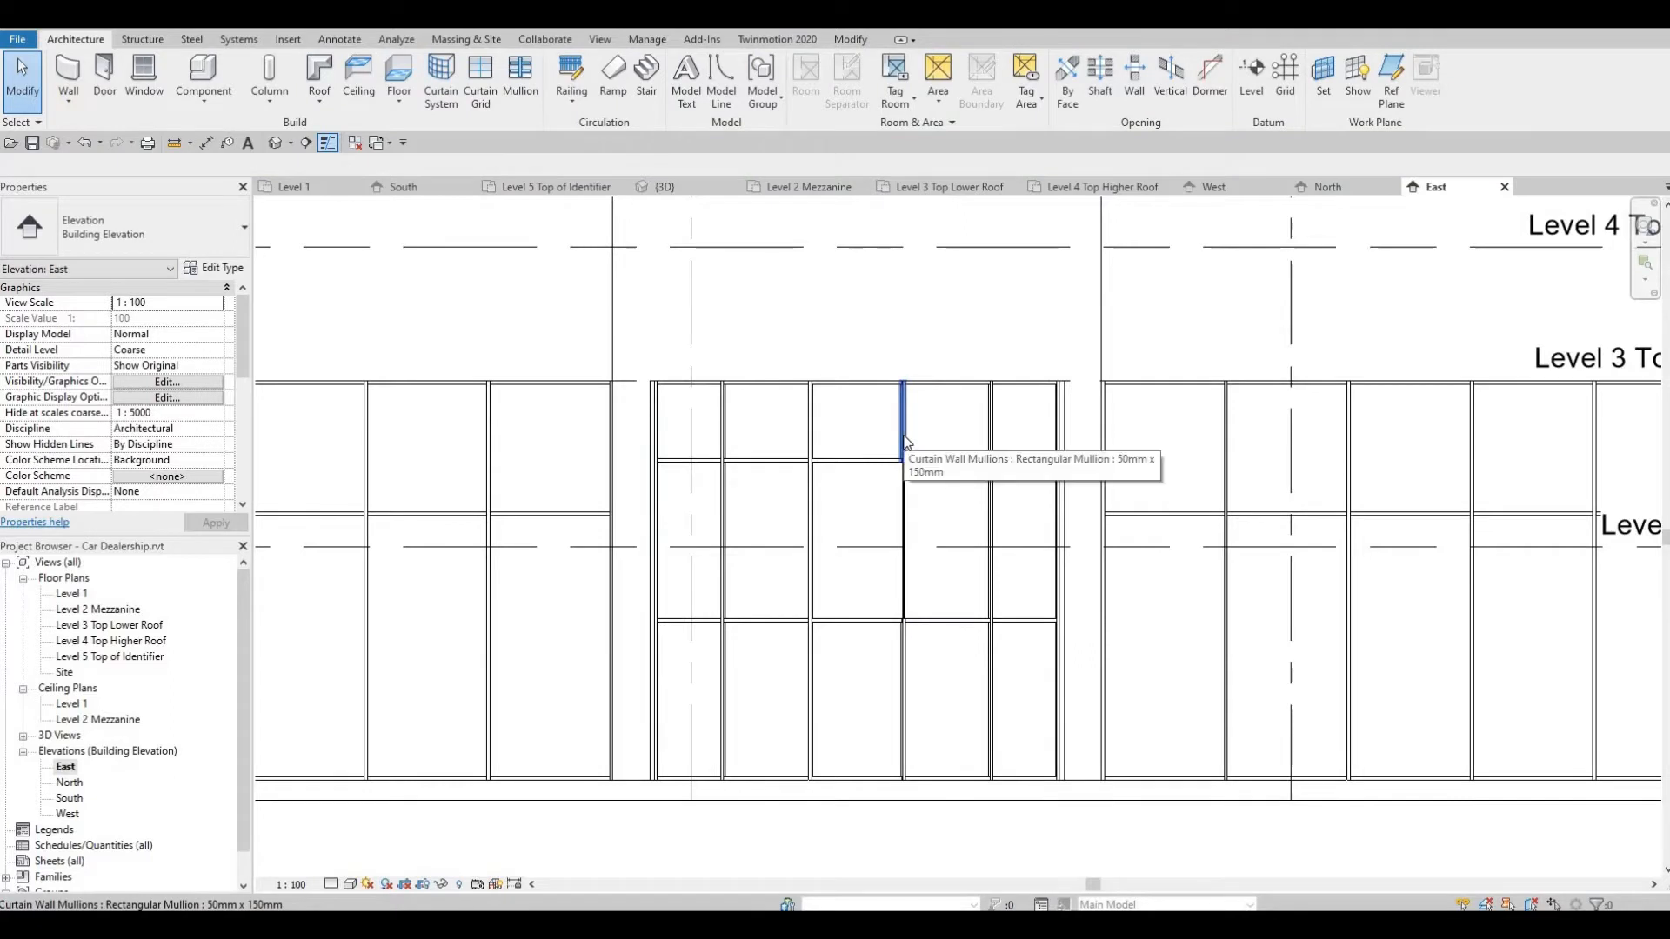
click(904, 442)
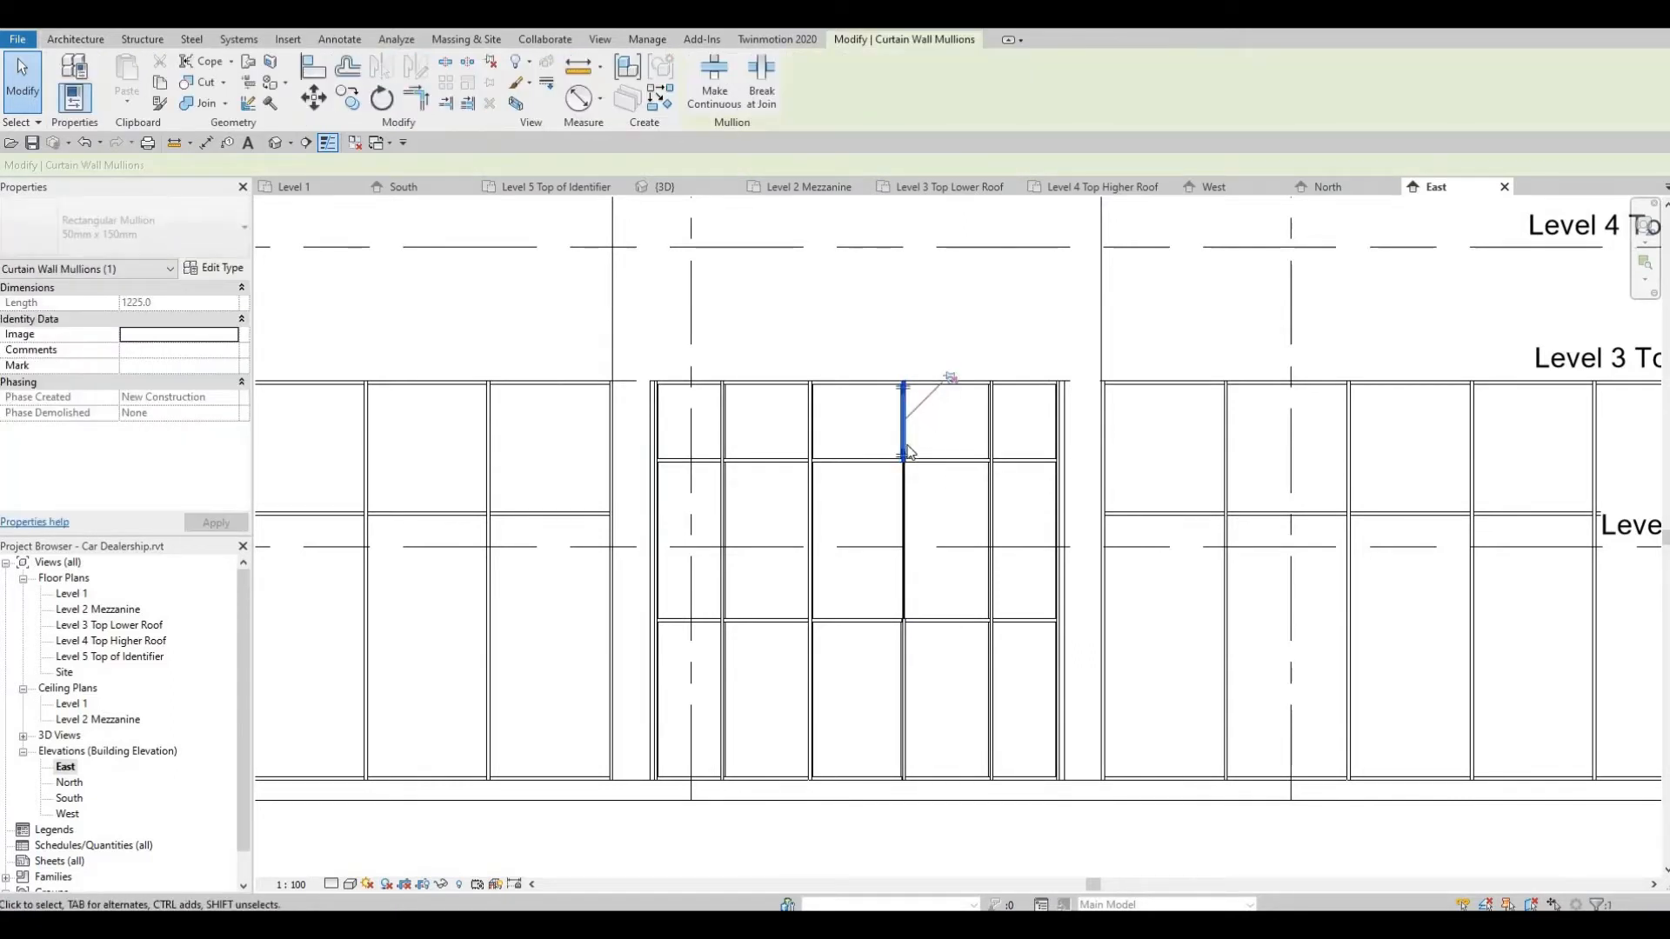
key(Delete)
Select the whole curved storefront, filter the selection to Curtain Wall Grids and Curtain Wall Mullions only, and unpin them all
drag(535, 322, 1106, 840)
click(701, 77)
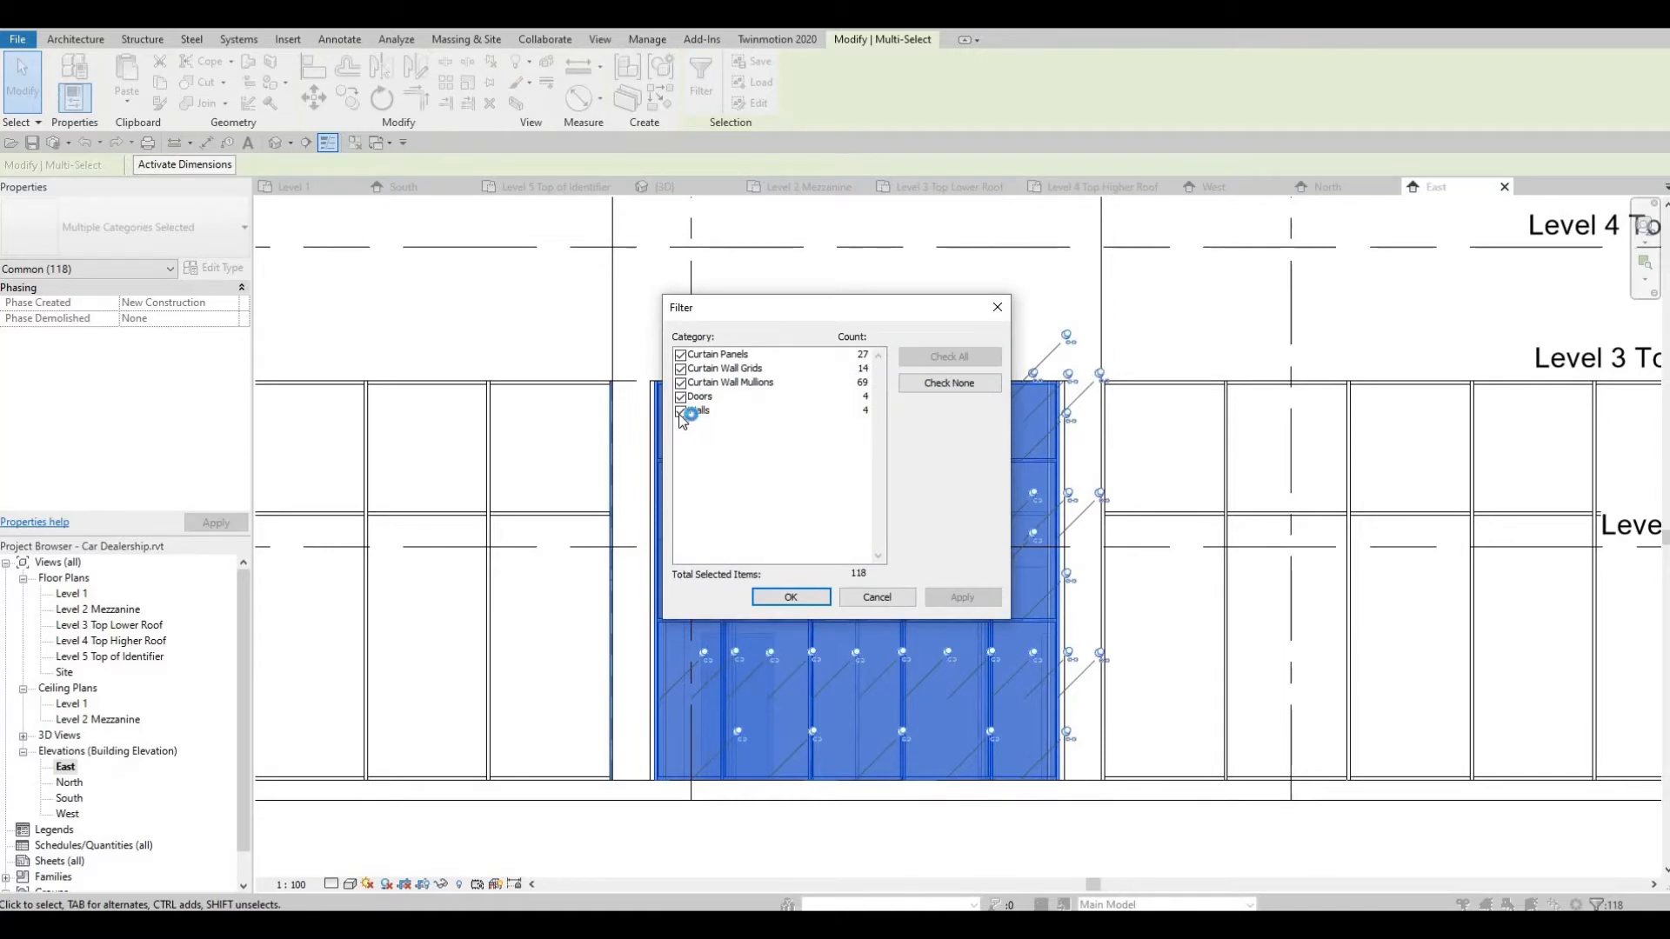
click(681, 411)
click(681, 398)
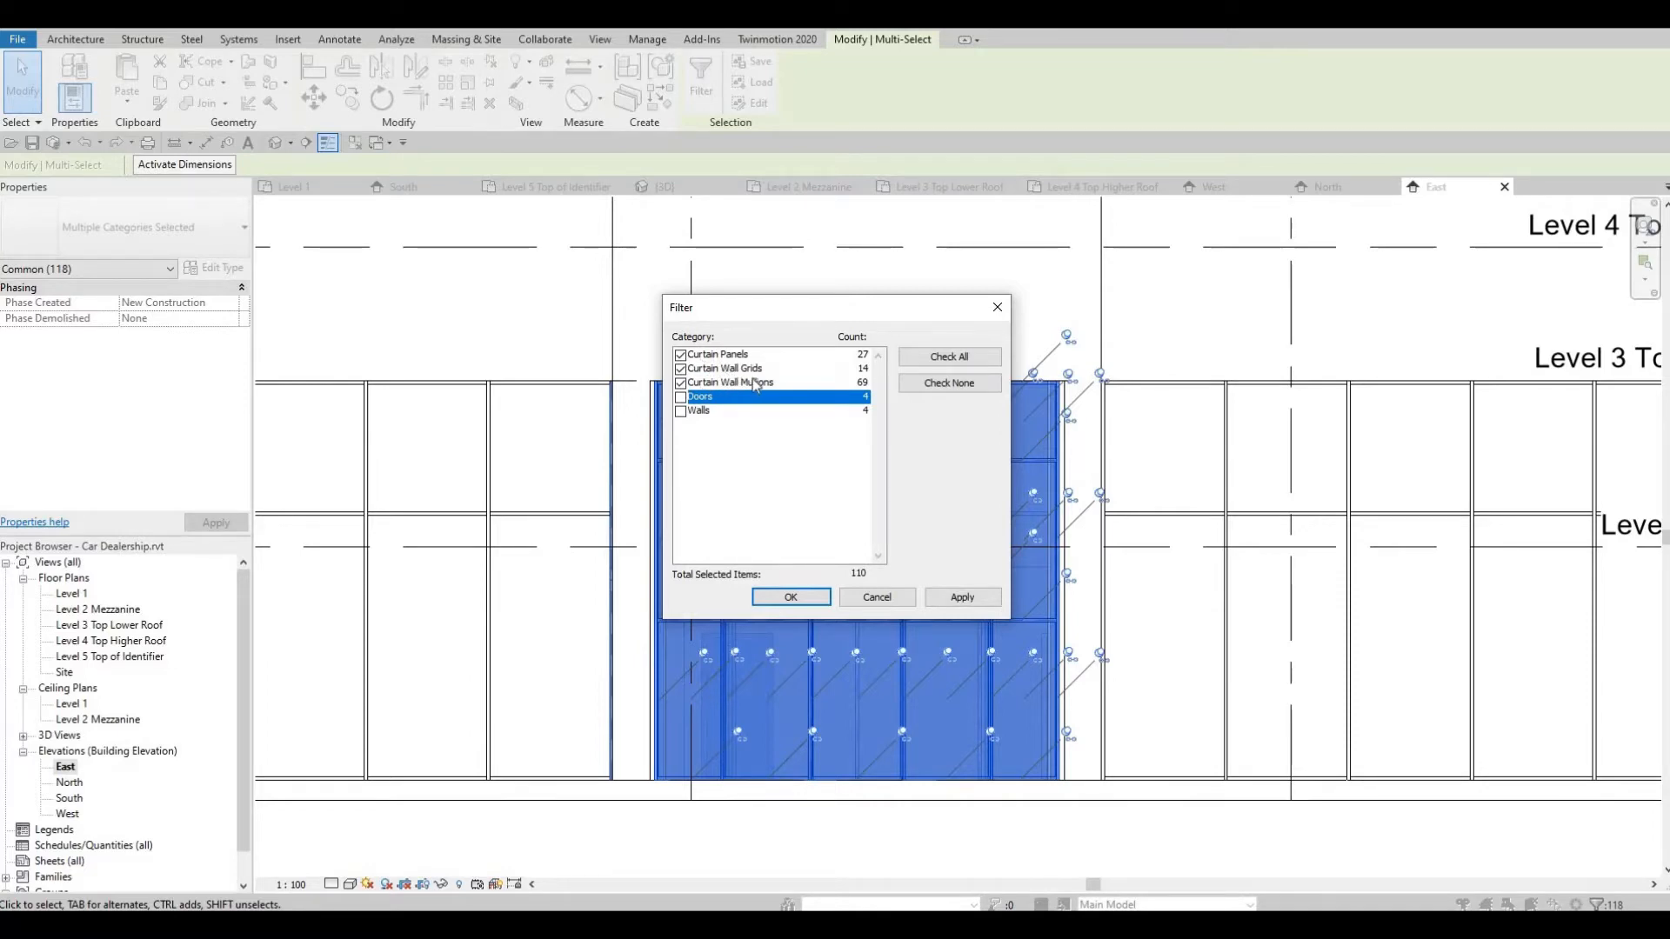
click(706, 356)
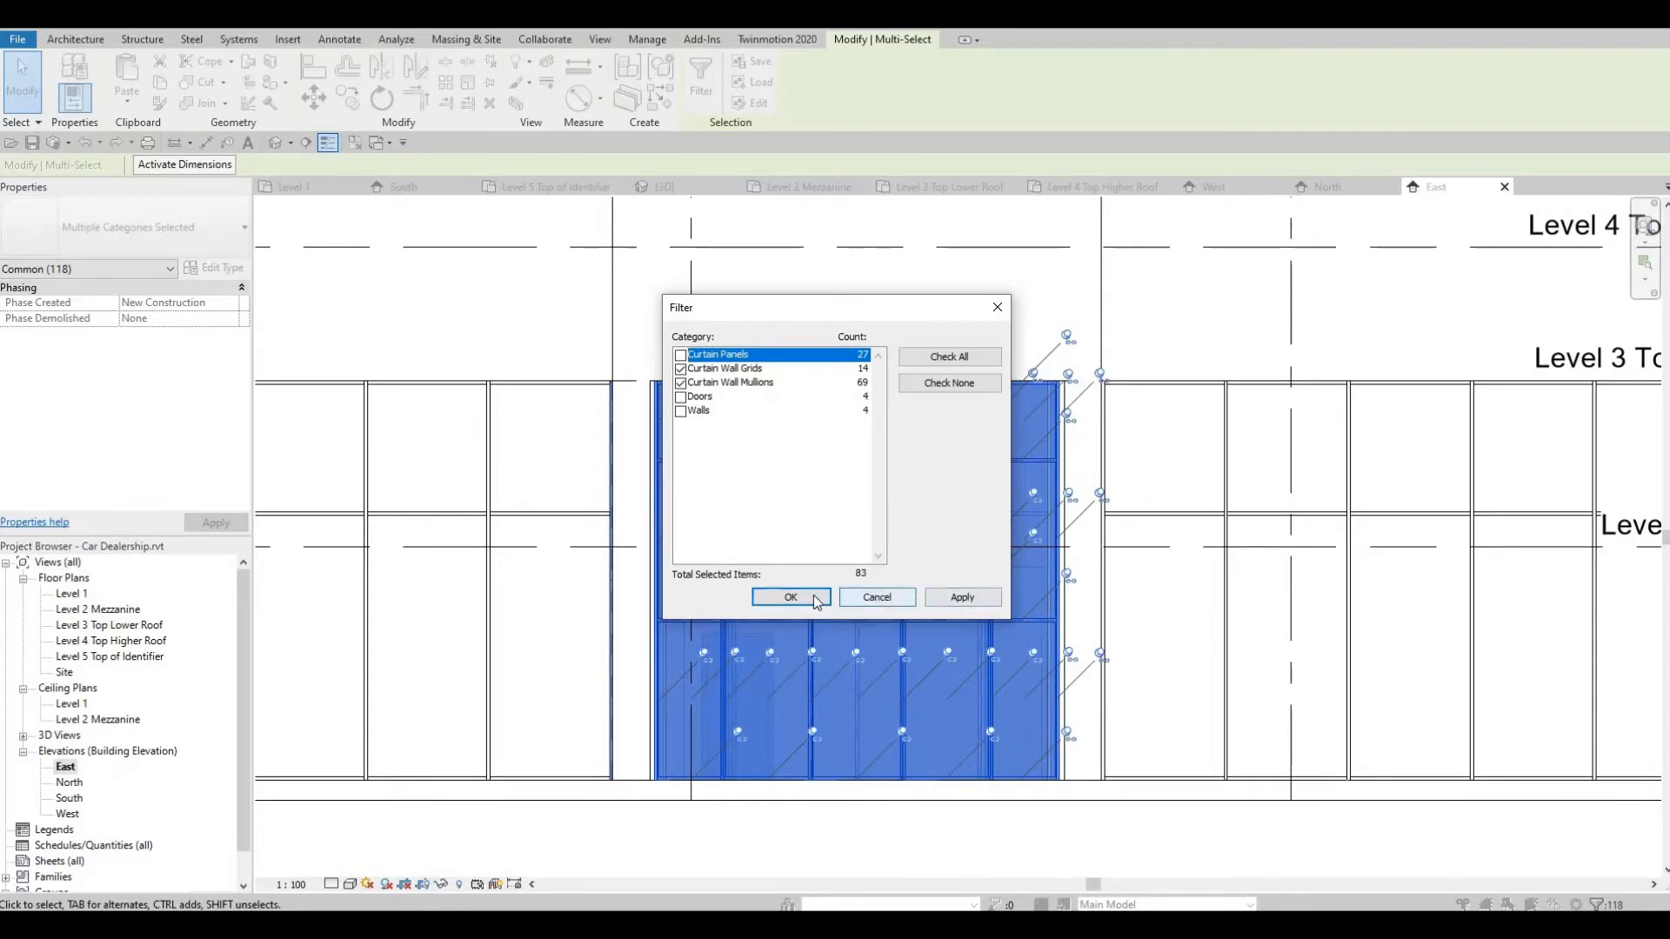
key(Return)
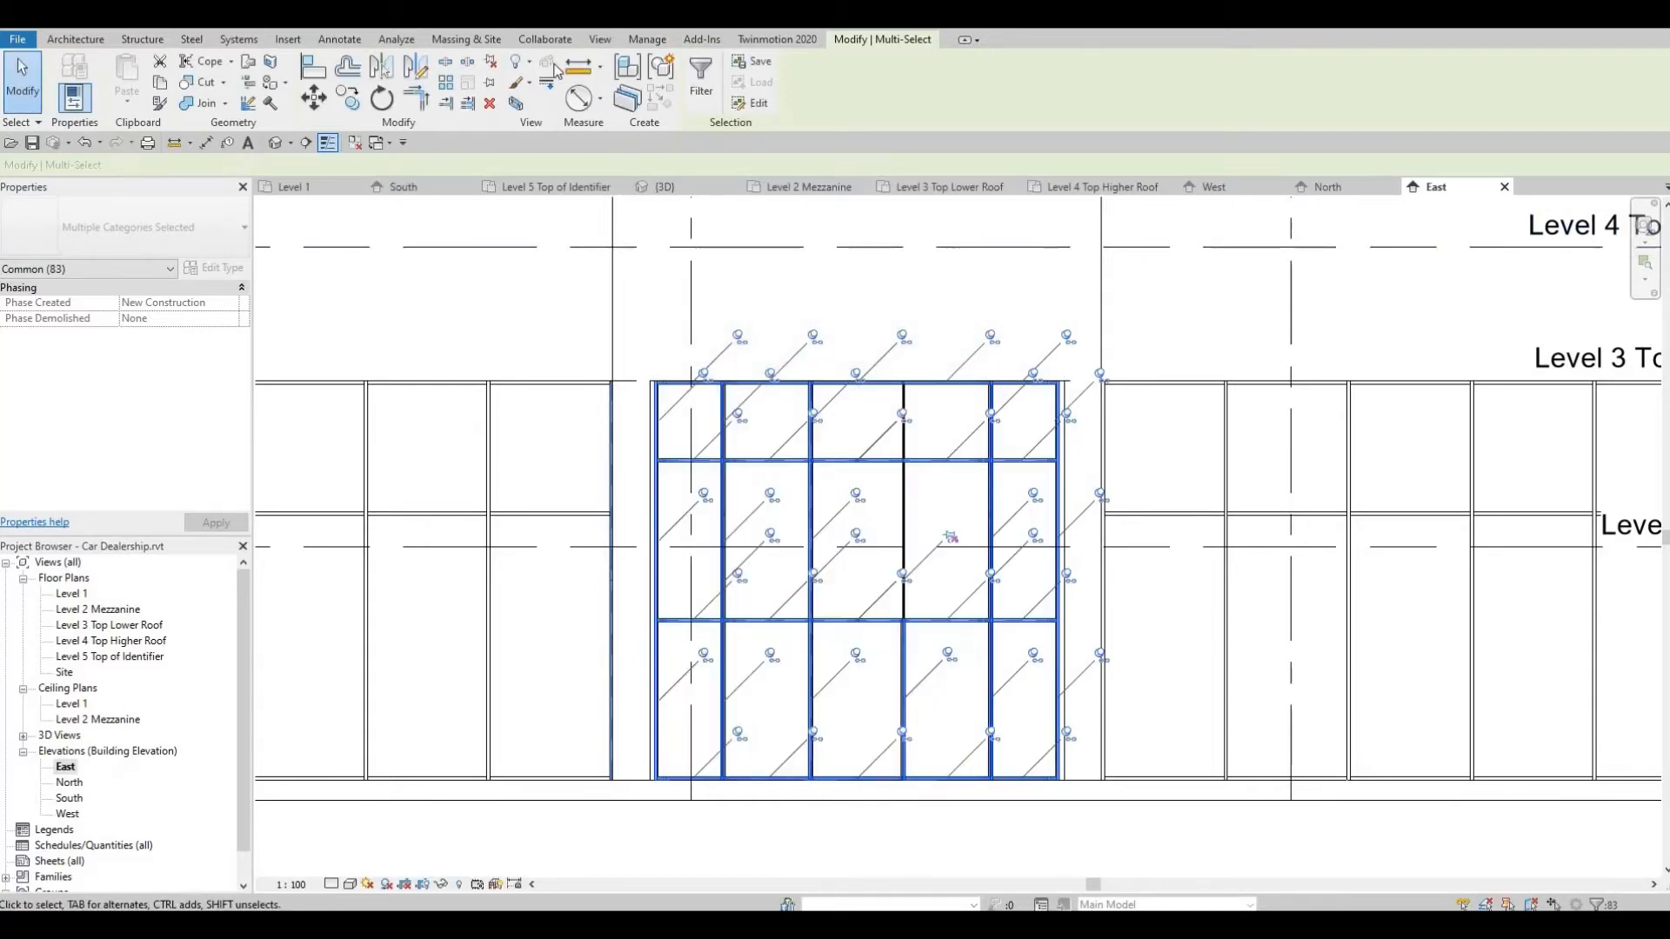
click(515, 60)
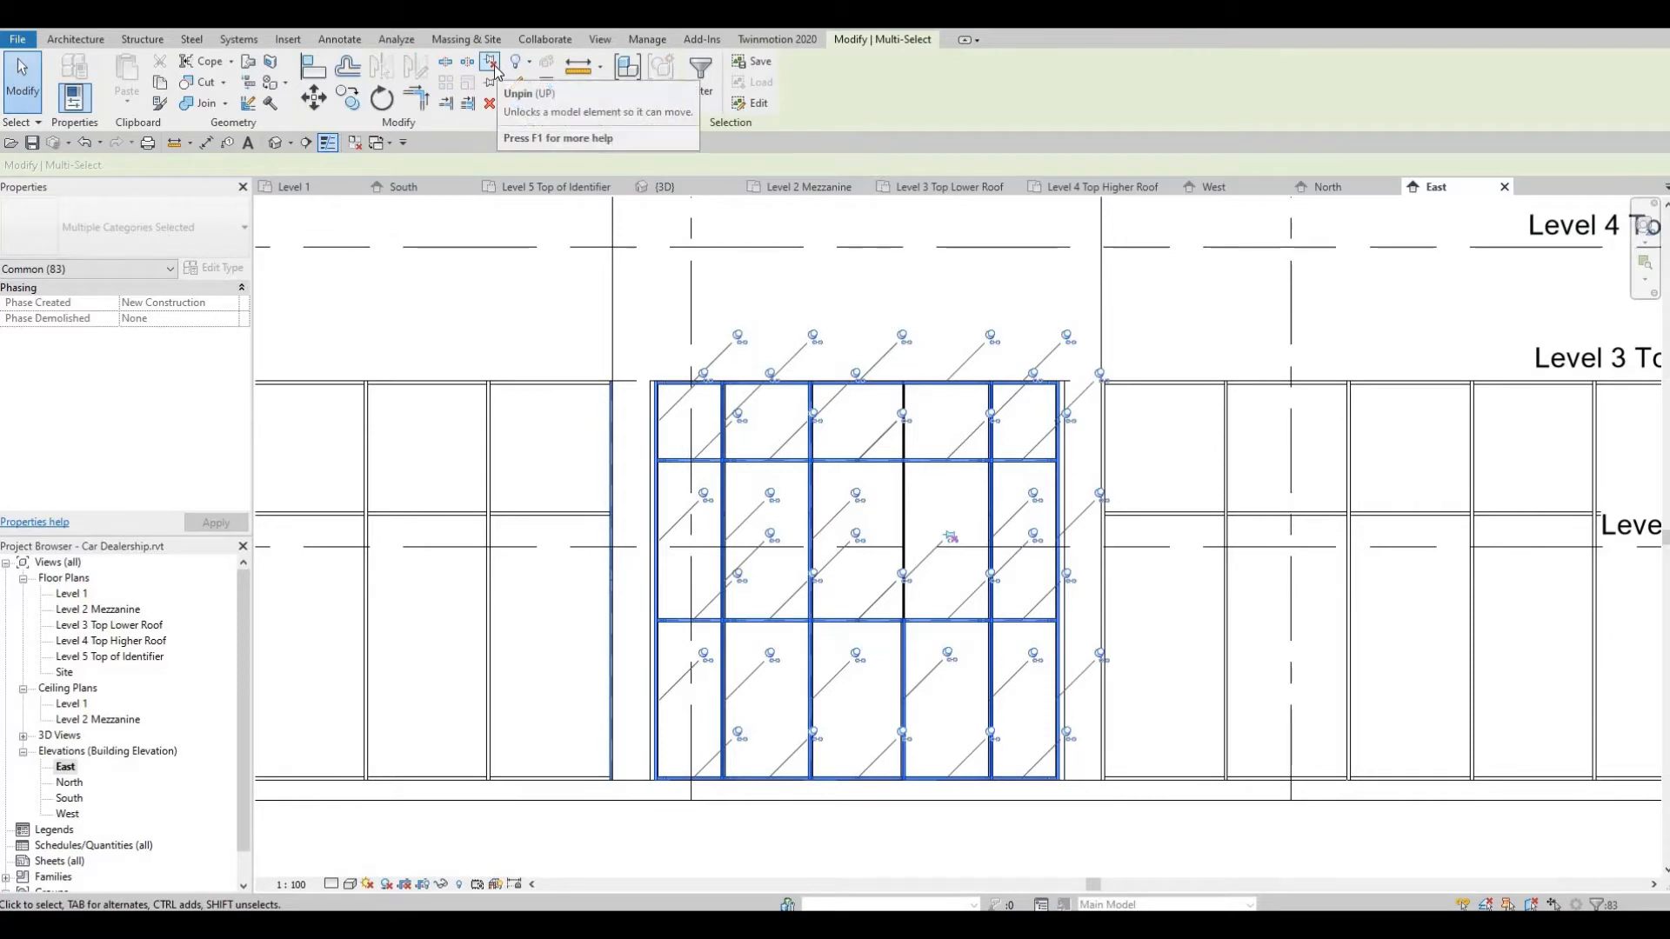
click(583, 103)
key(Escape)
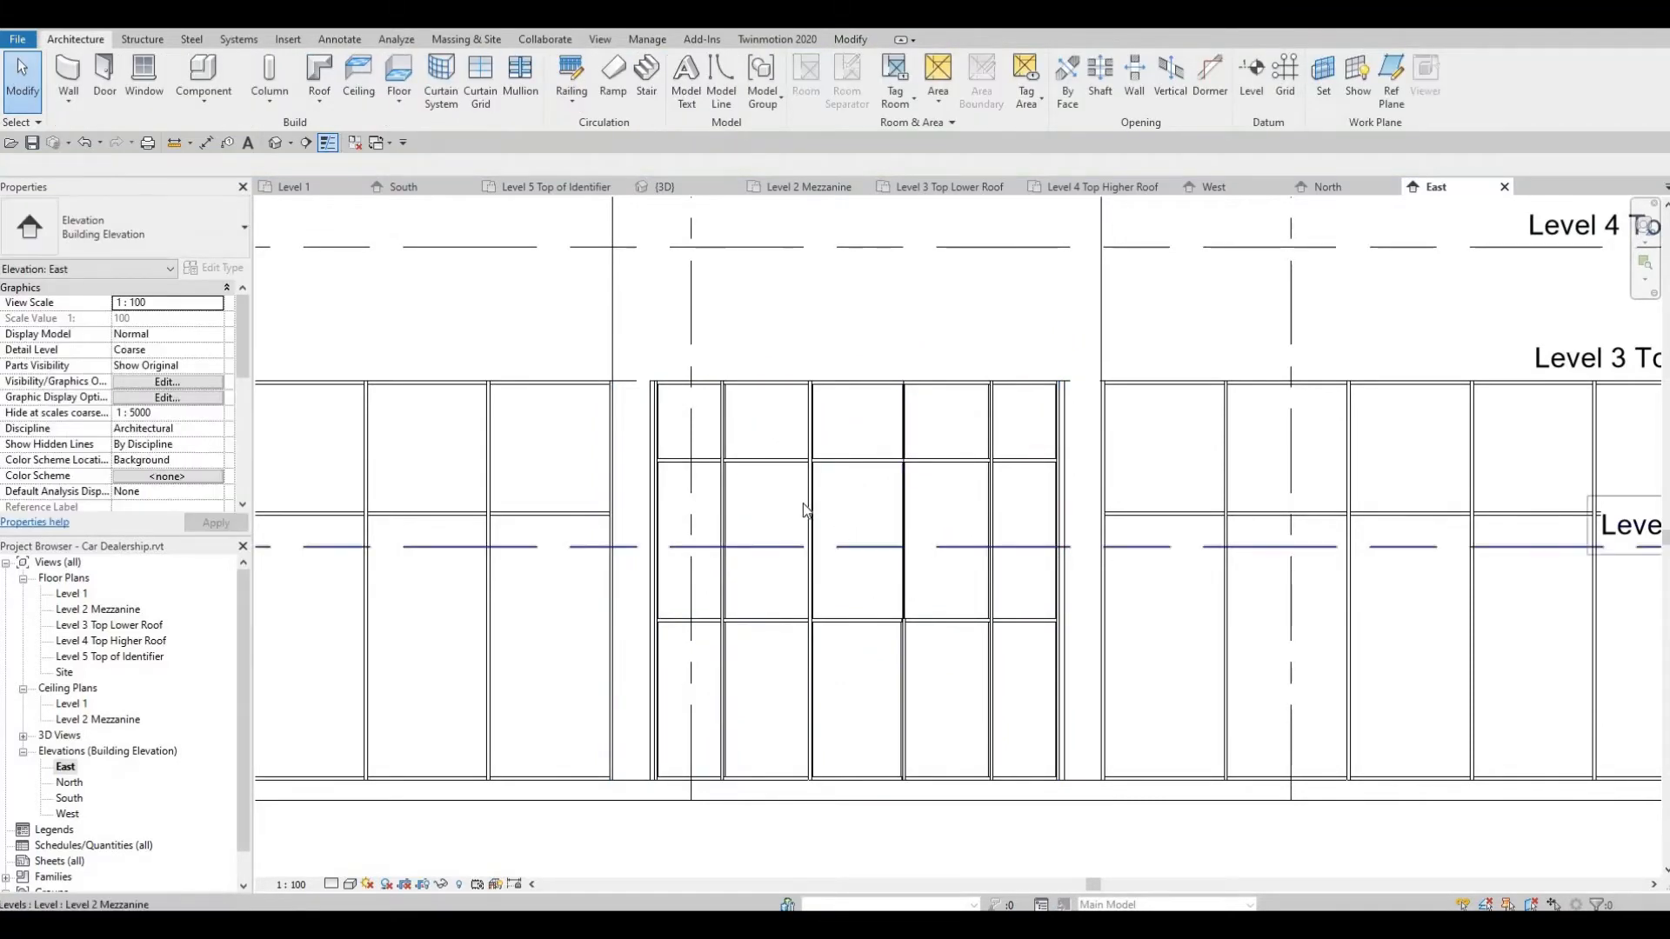
Delete the middle and upper mullions on the second vertical grid line from the left in the curved storefront
click(813, 495)
key(Escape)
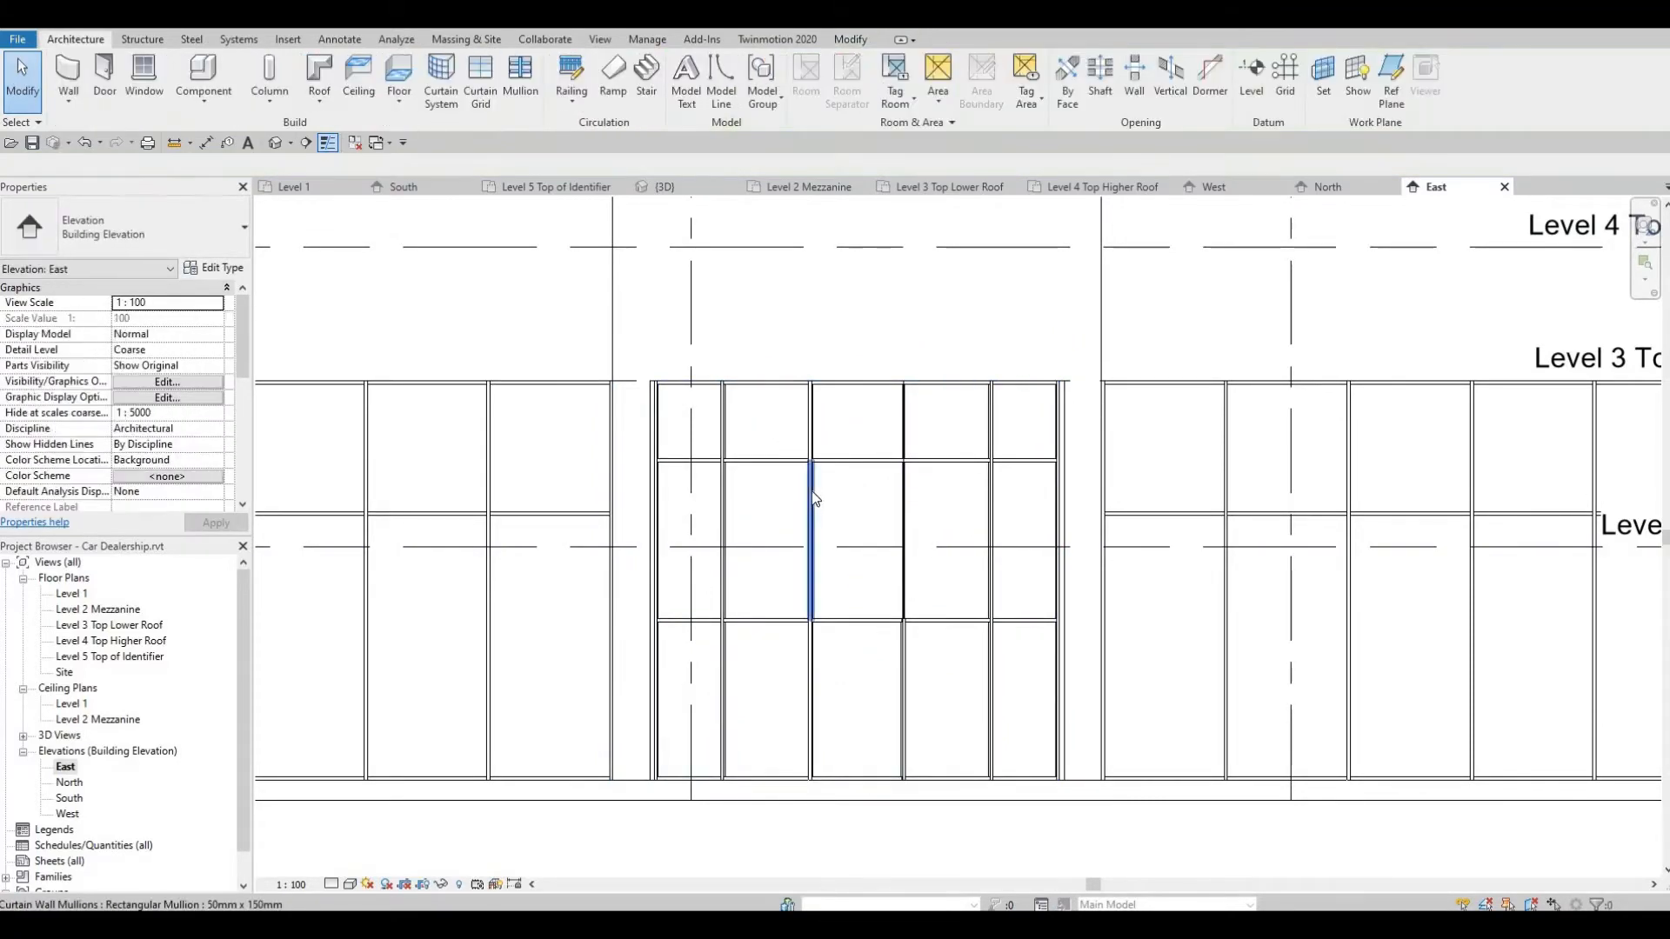
click(812, 490)
key(Escape)
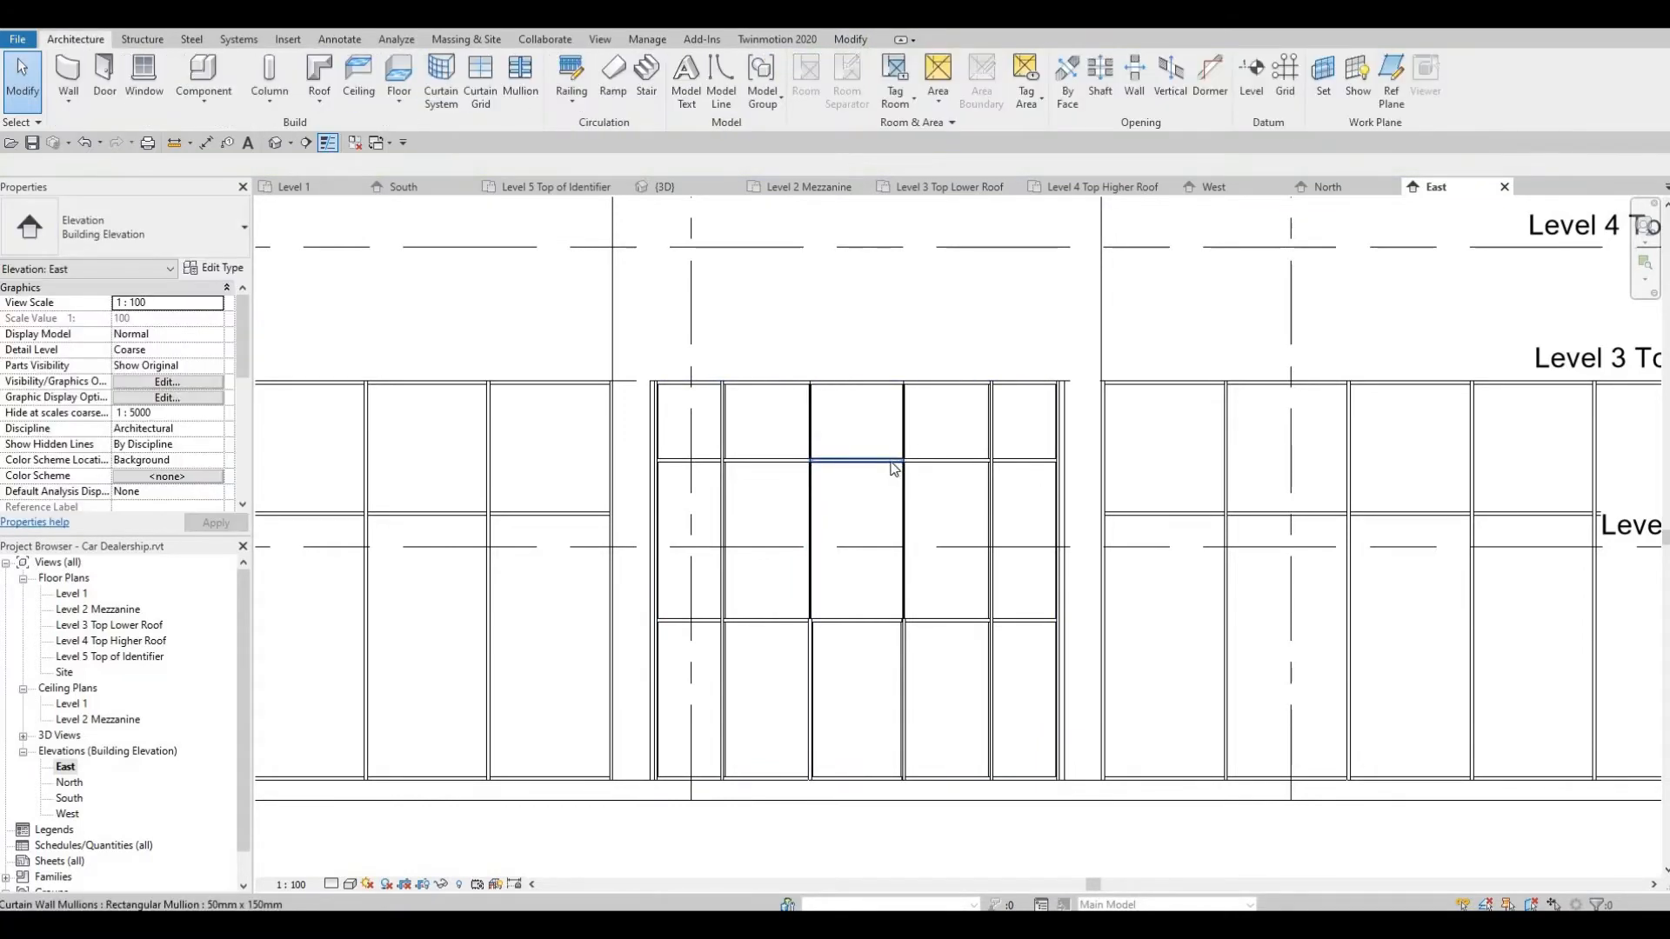
Delete the horizontal mullions across the storefront's central bays and the bottom-row vertical mullions on the second and third grid lines
click(903, 464)
key(Delete)
click(956, 462)
key(Delete)
click(957, 461)
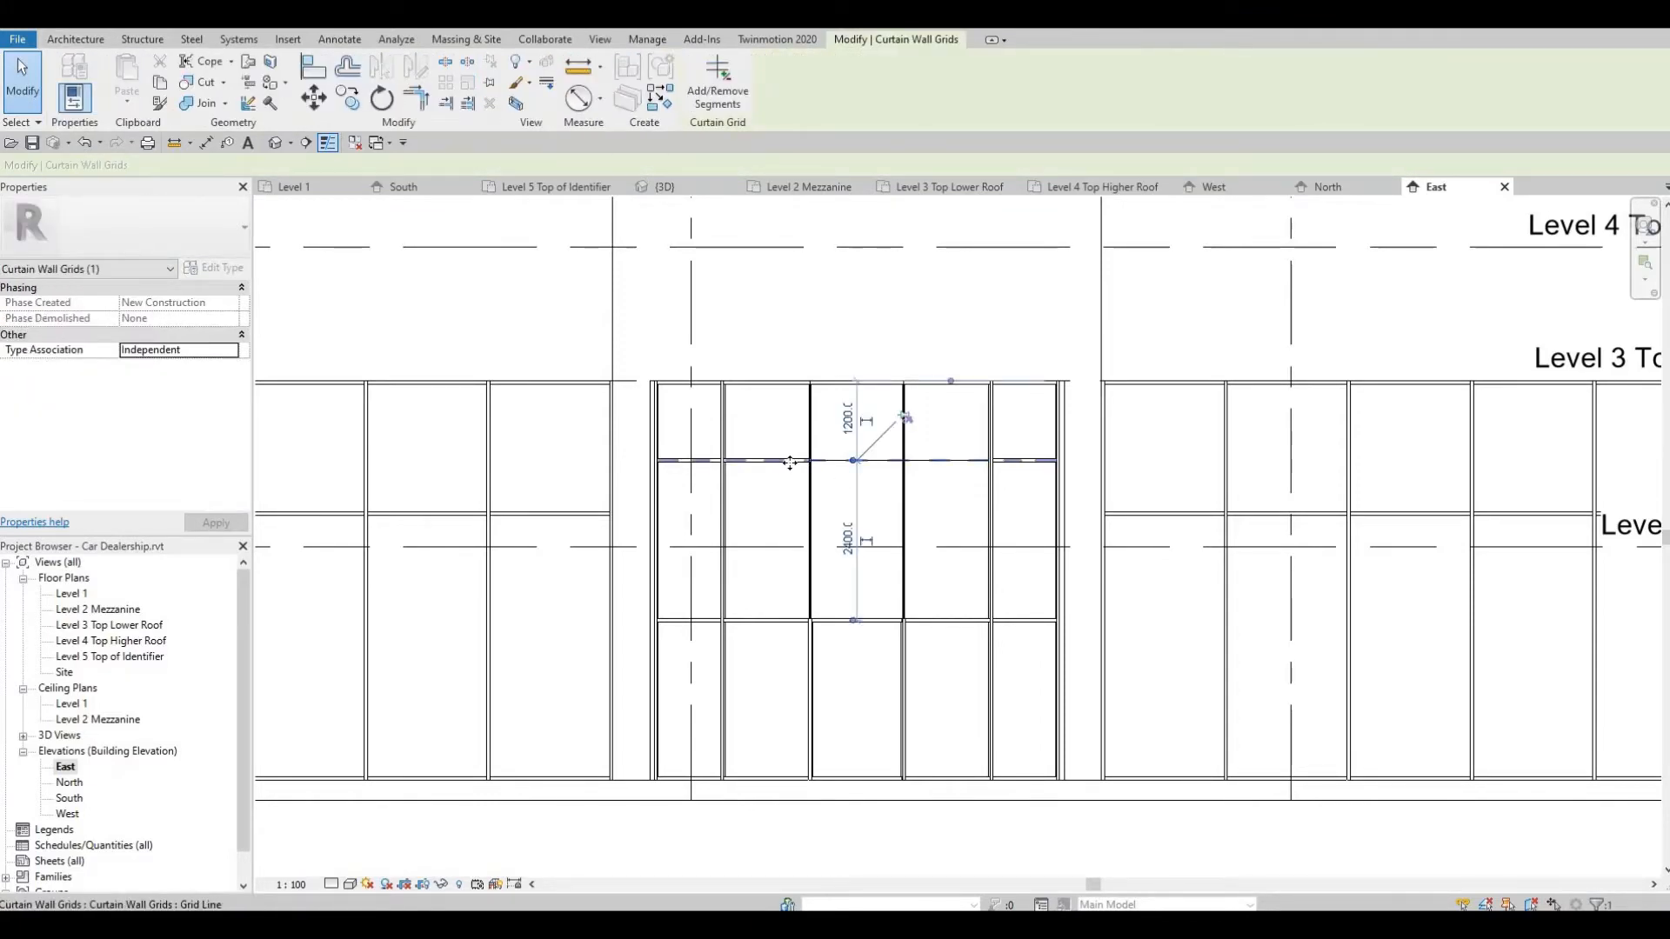
click(814, 639)
key(Escape)
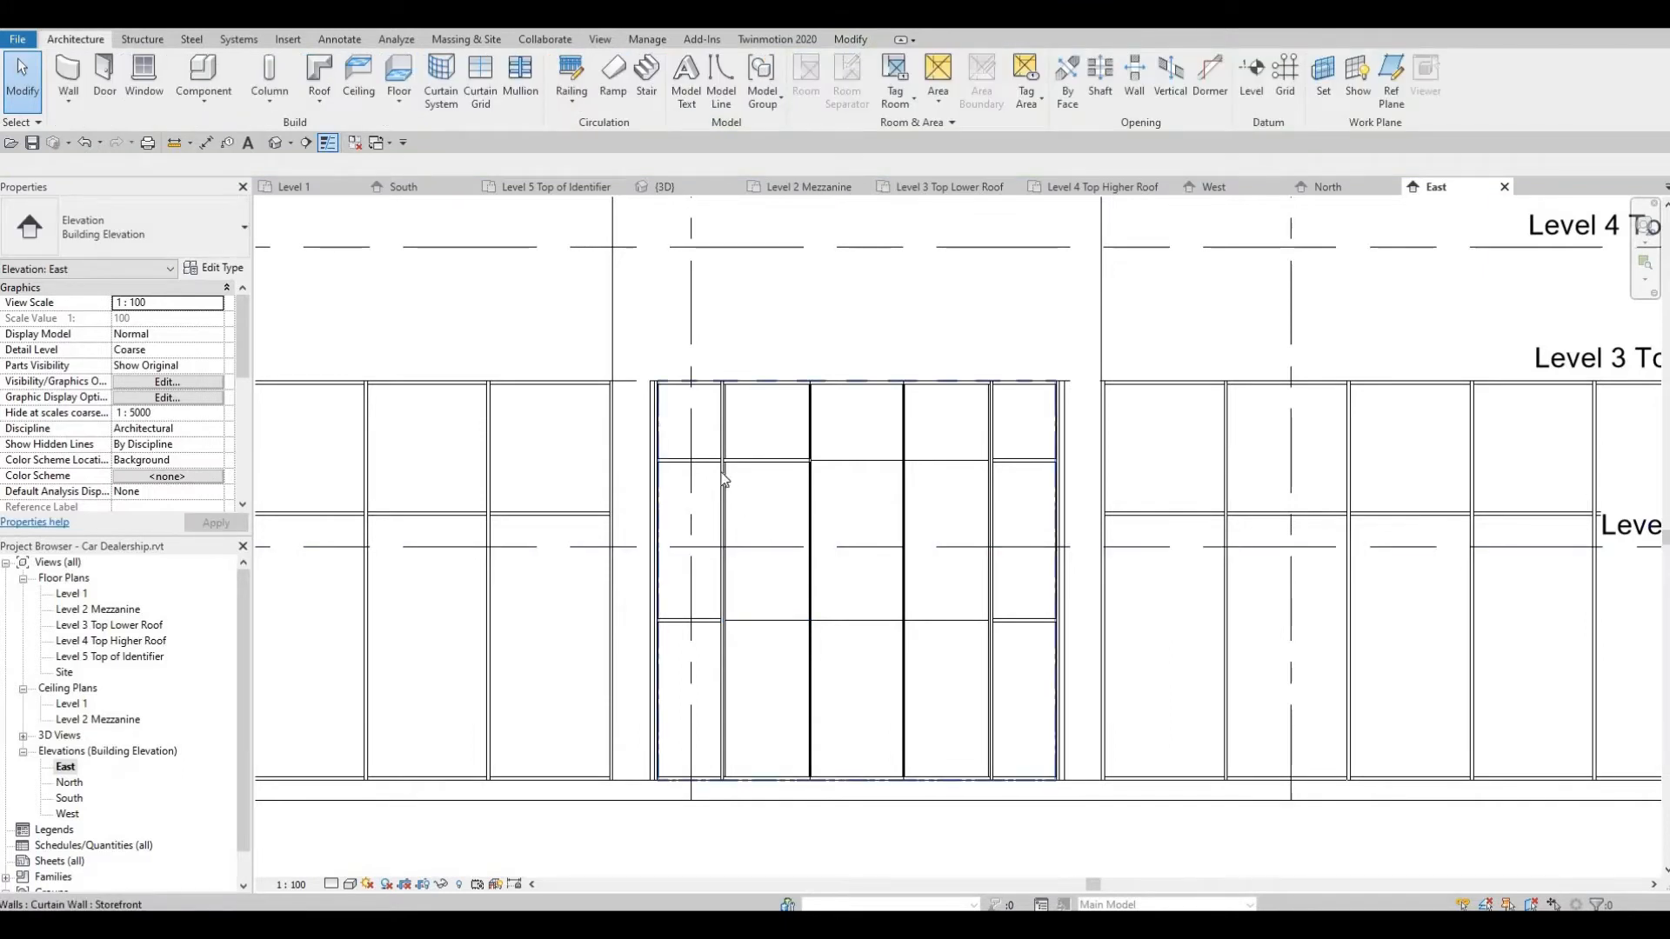
Delete the middle and upper mullions on the first vertical grid line and the upper horizontal mullion in the second bay
key(Tab)
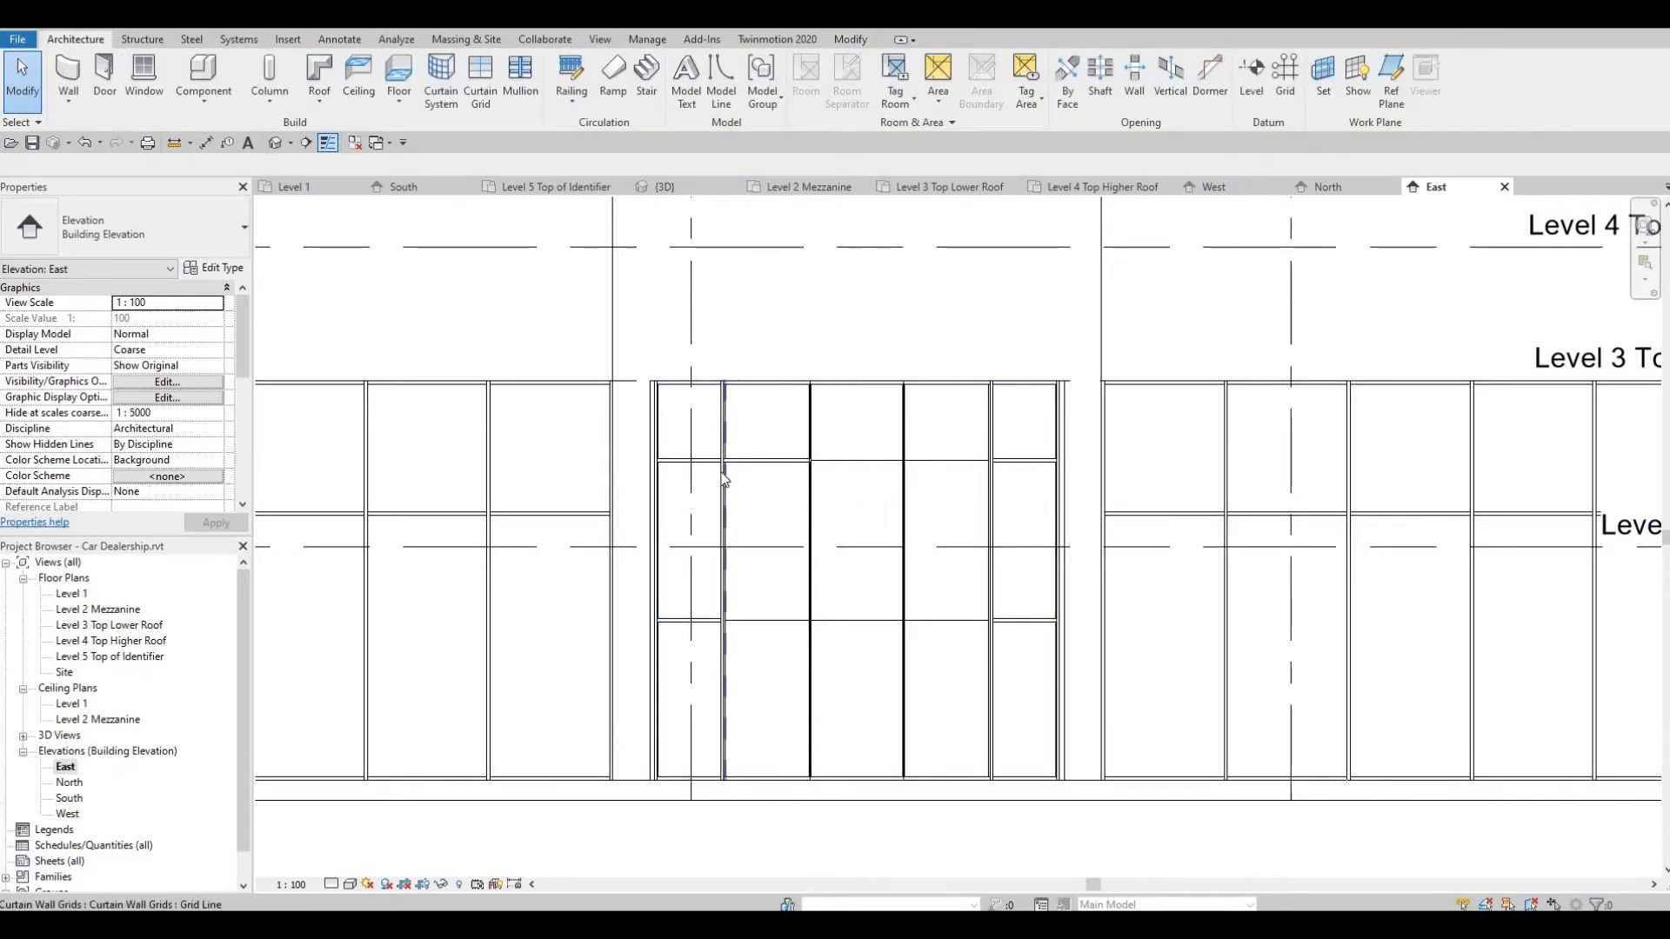
click(722, 479)
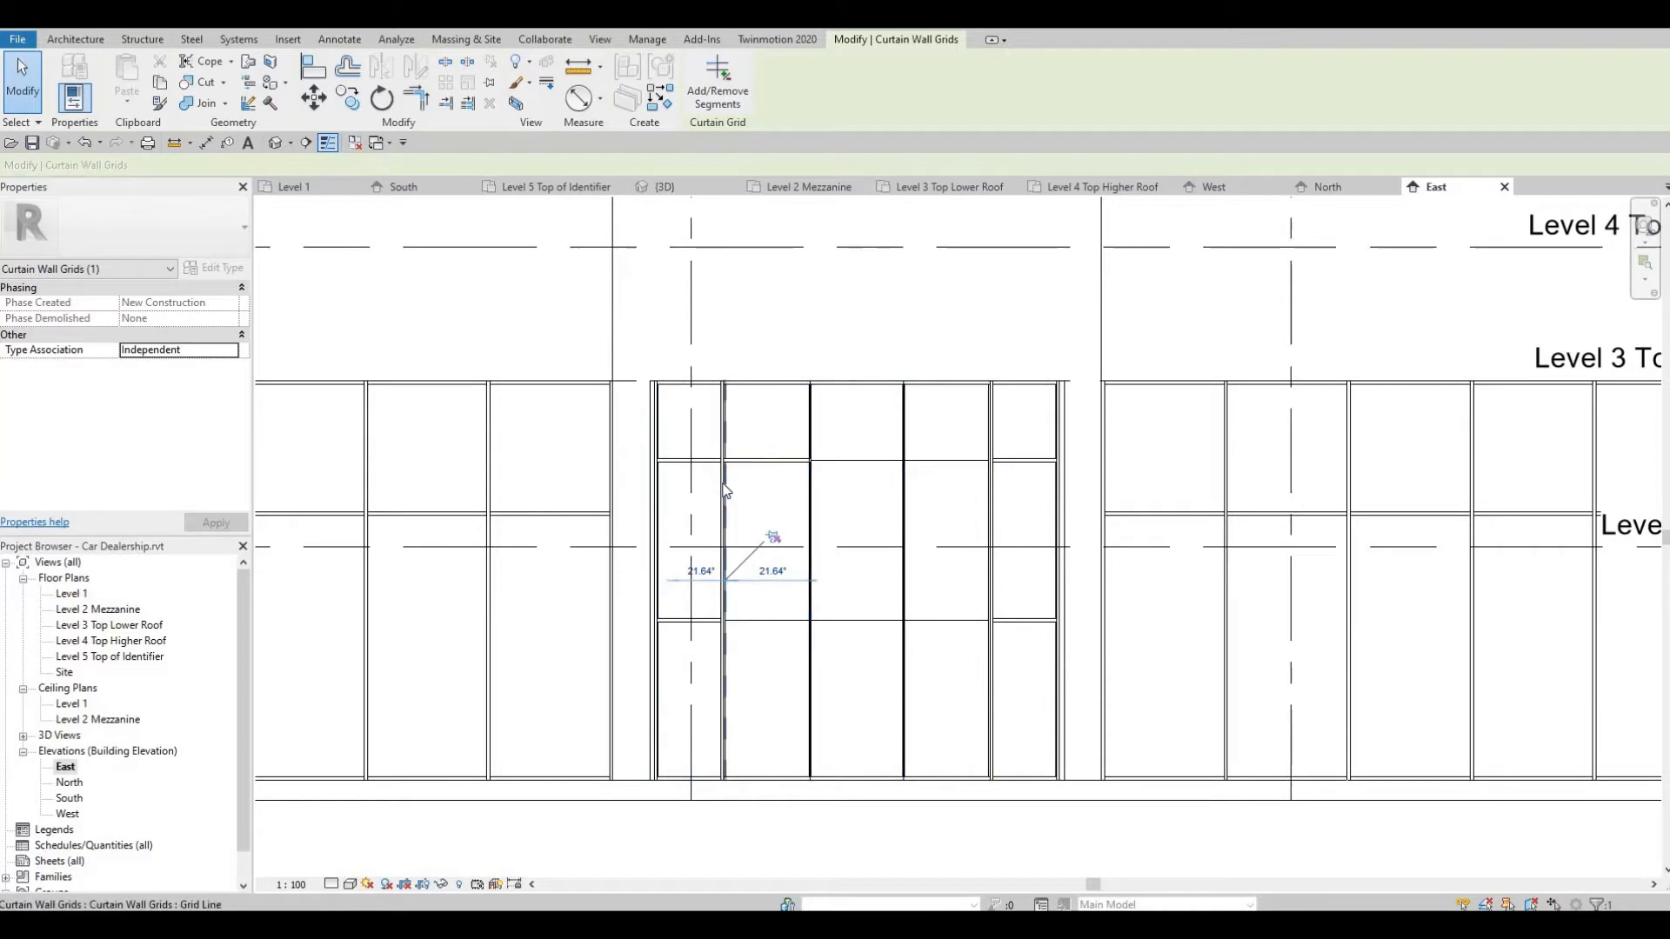
click(725, 491)
key(Delete)
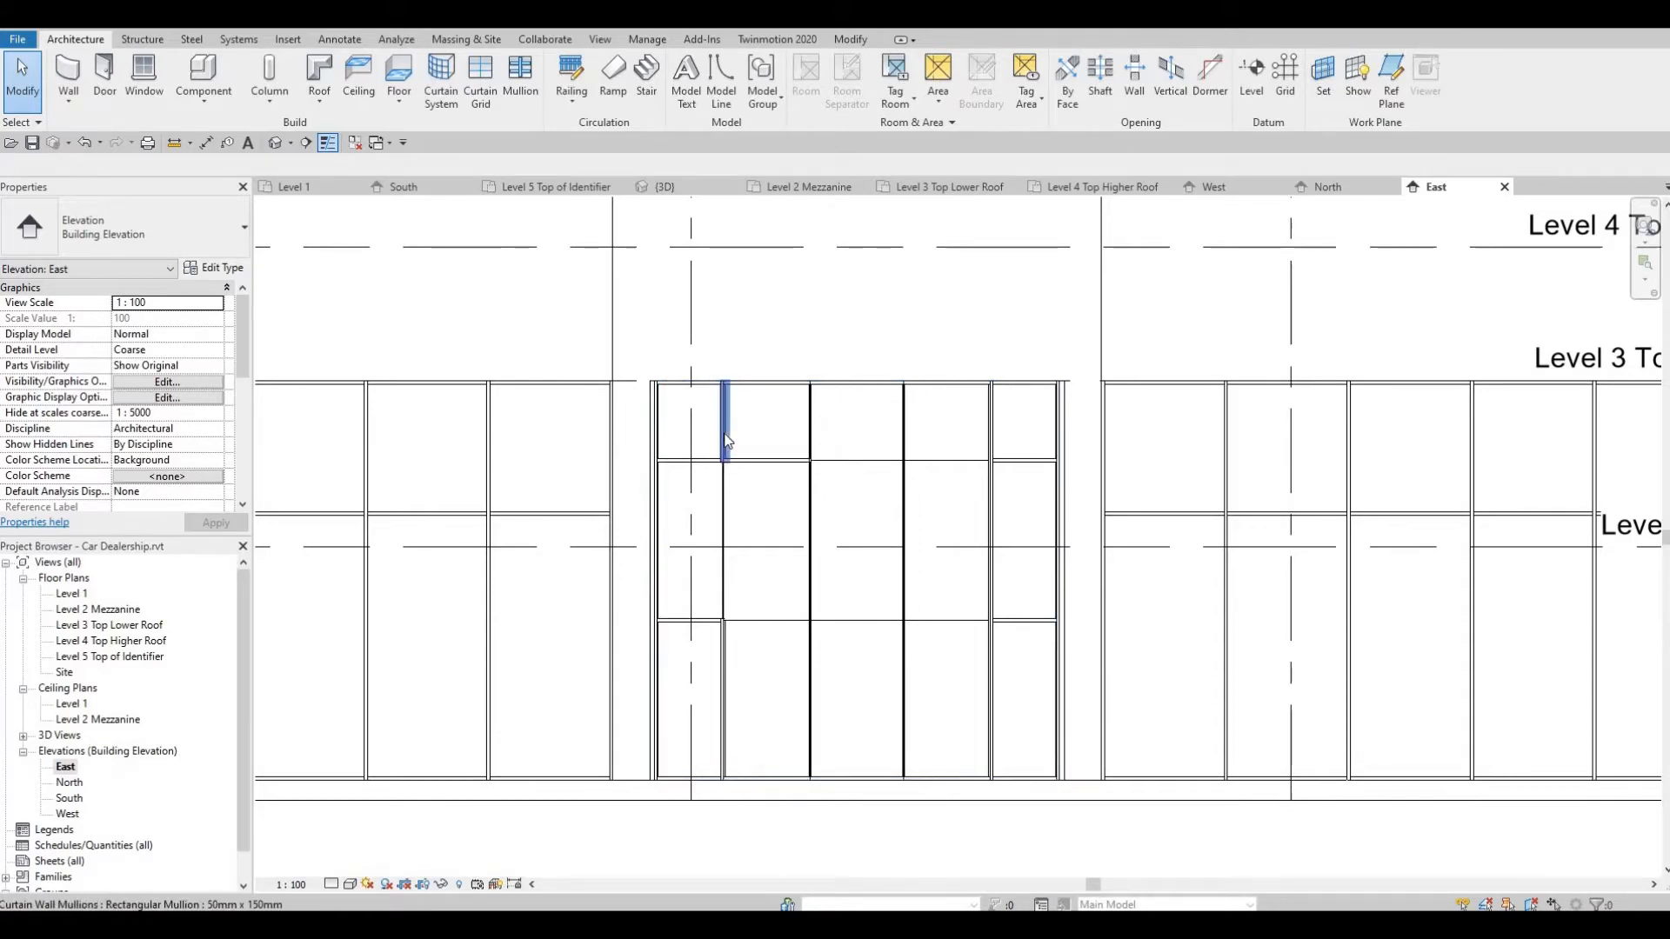
click(725, 441)
click(743, 463)
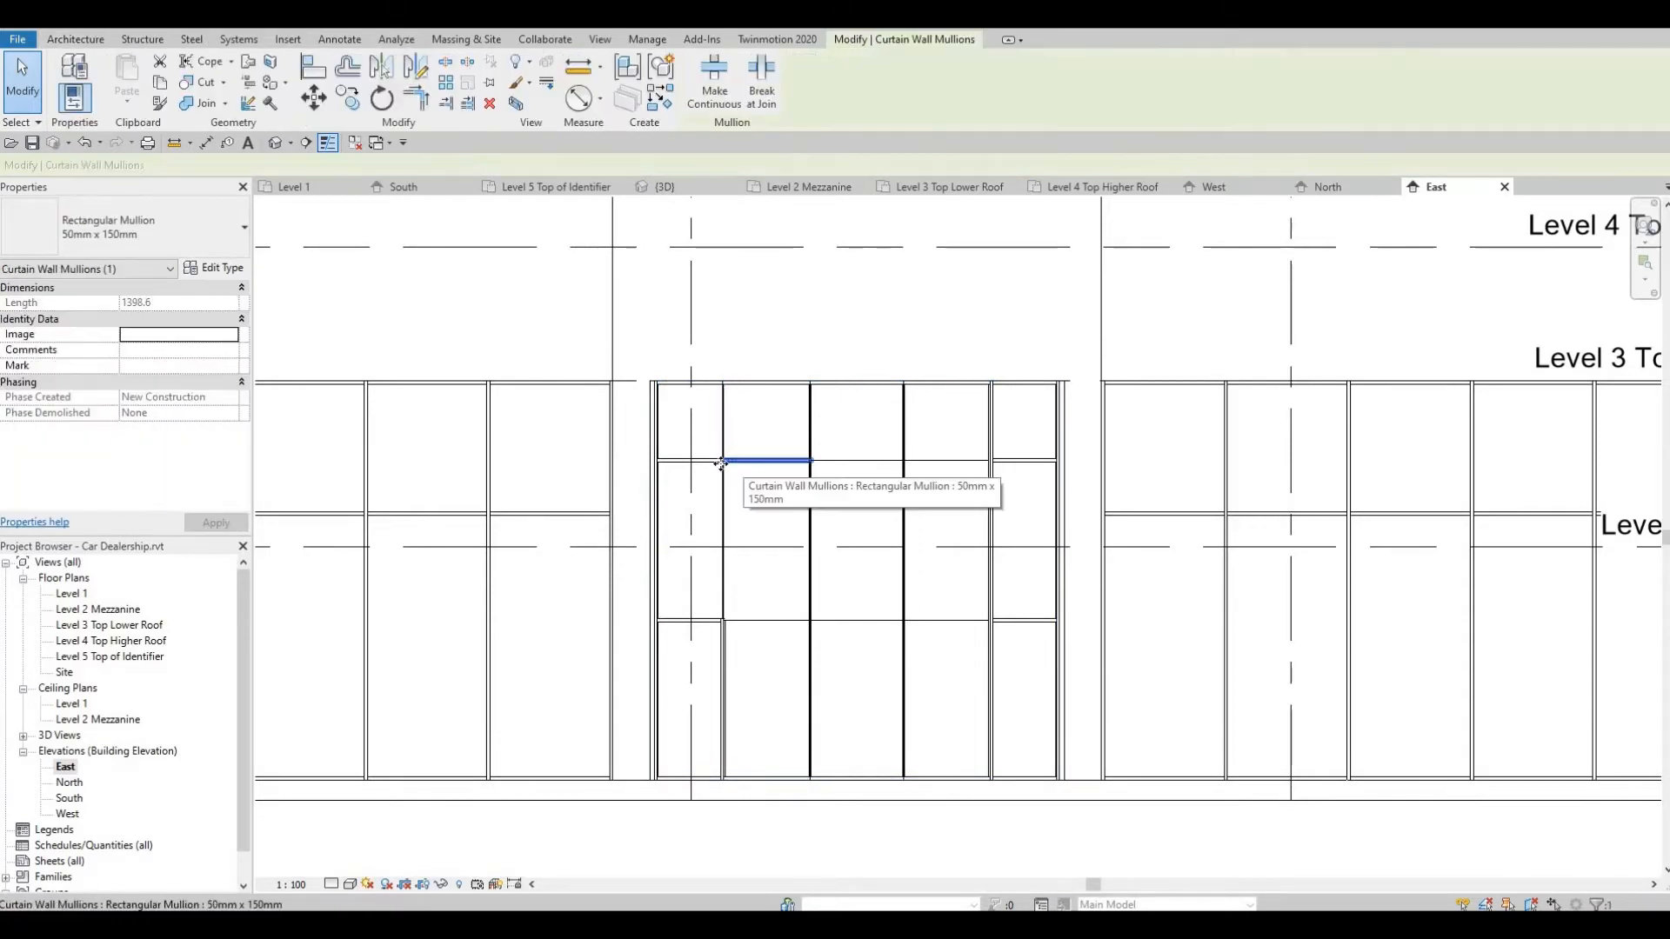
key(Delete)
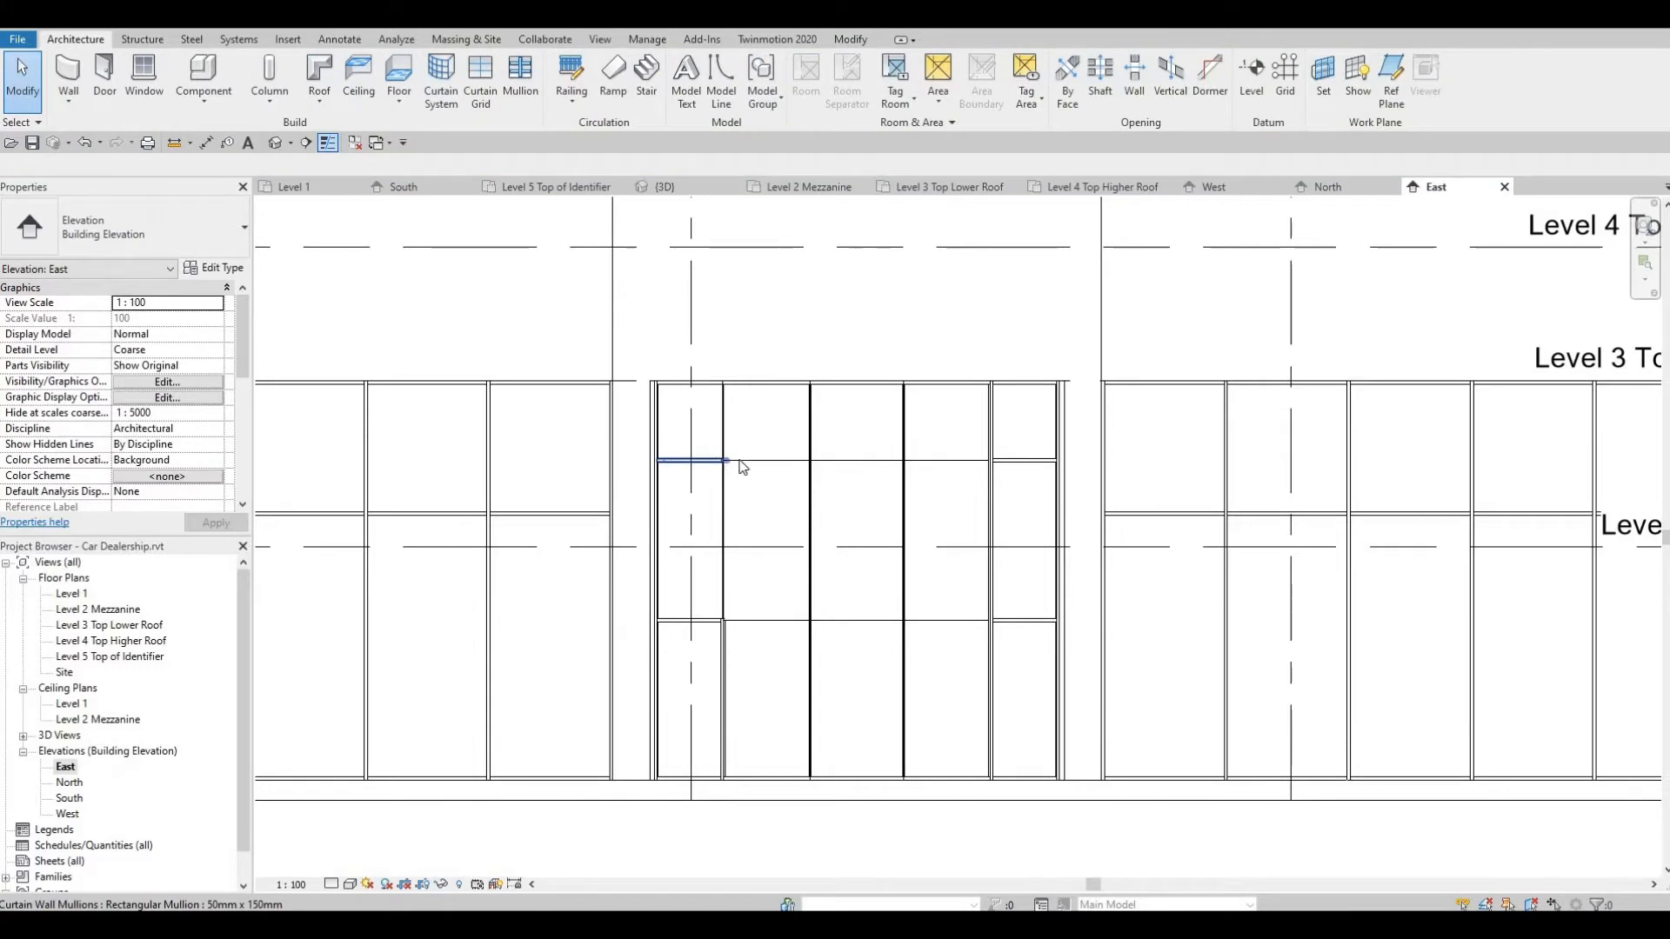
Delete the upper and lower horizontal mullions in the leftmost bay of the curved storefront
click(749, 463)
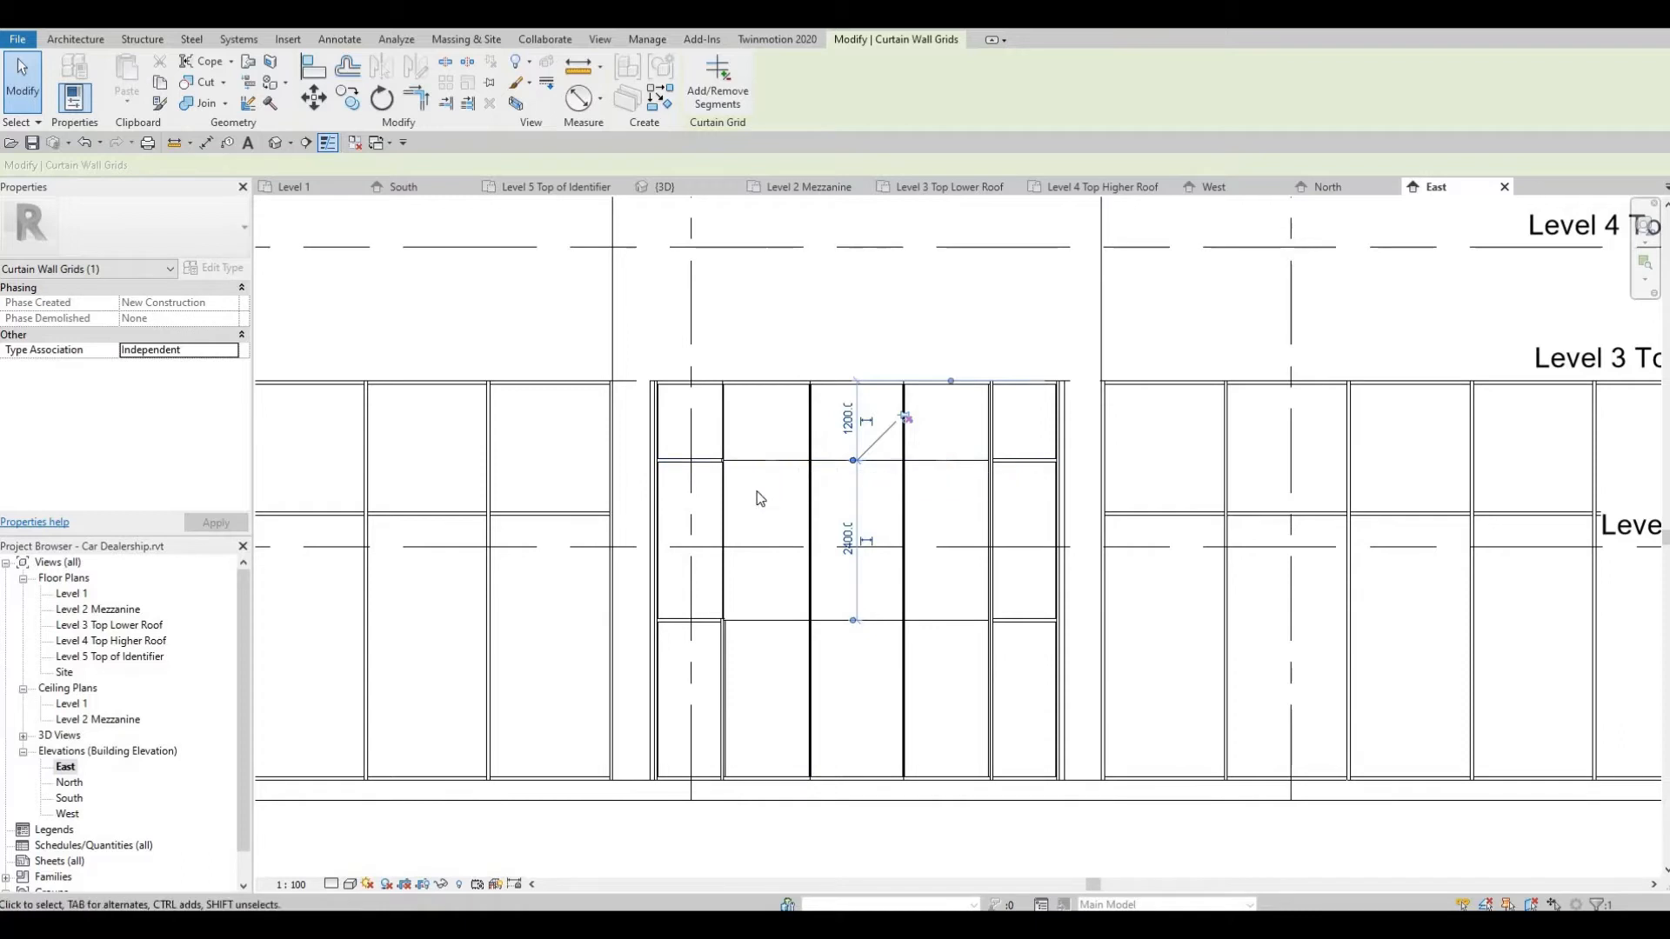
click(810, 517)
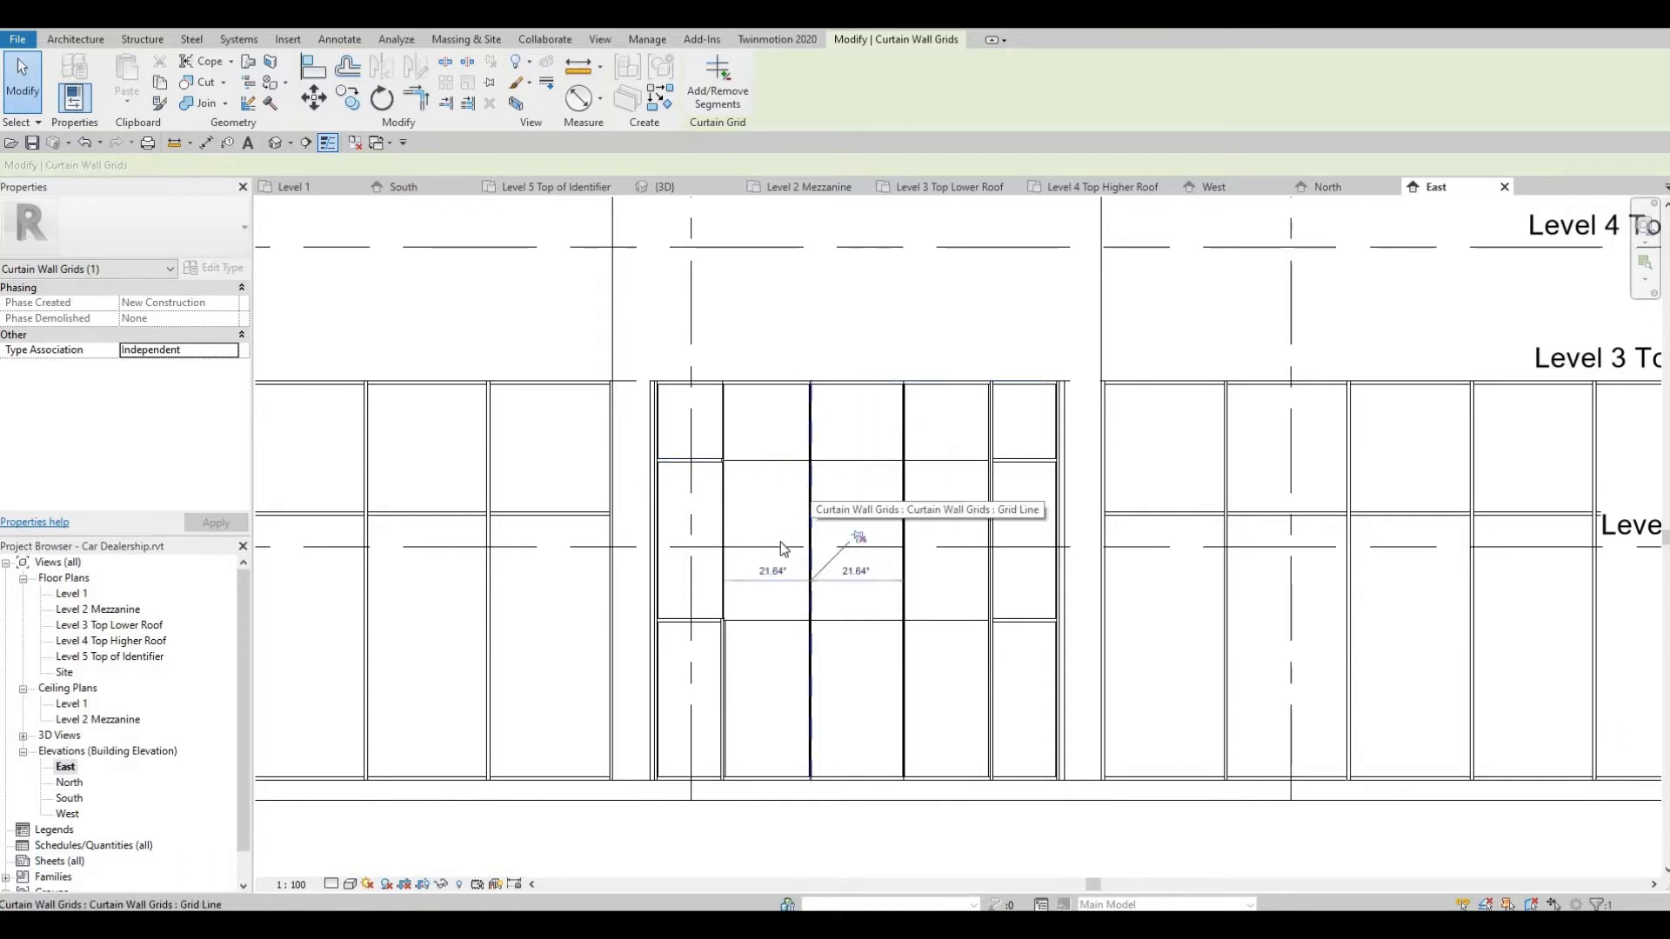
key(Escape)
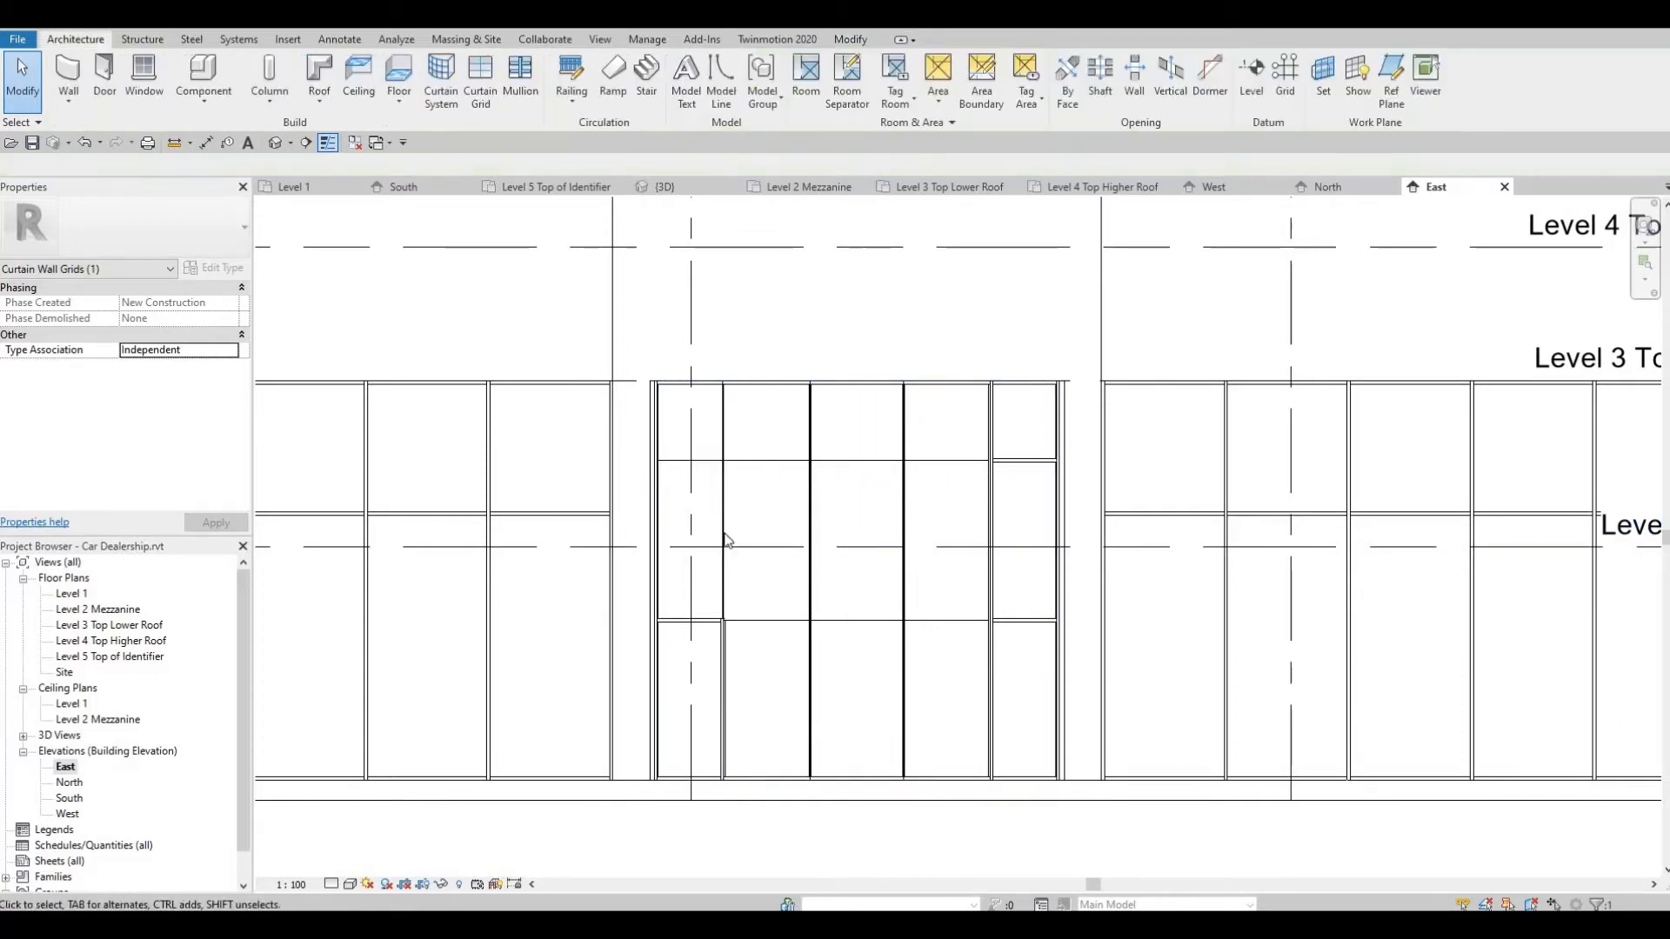
click(730, 629)
key(Delete)
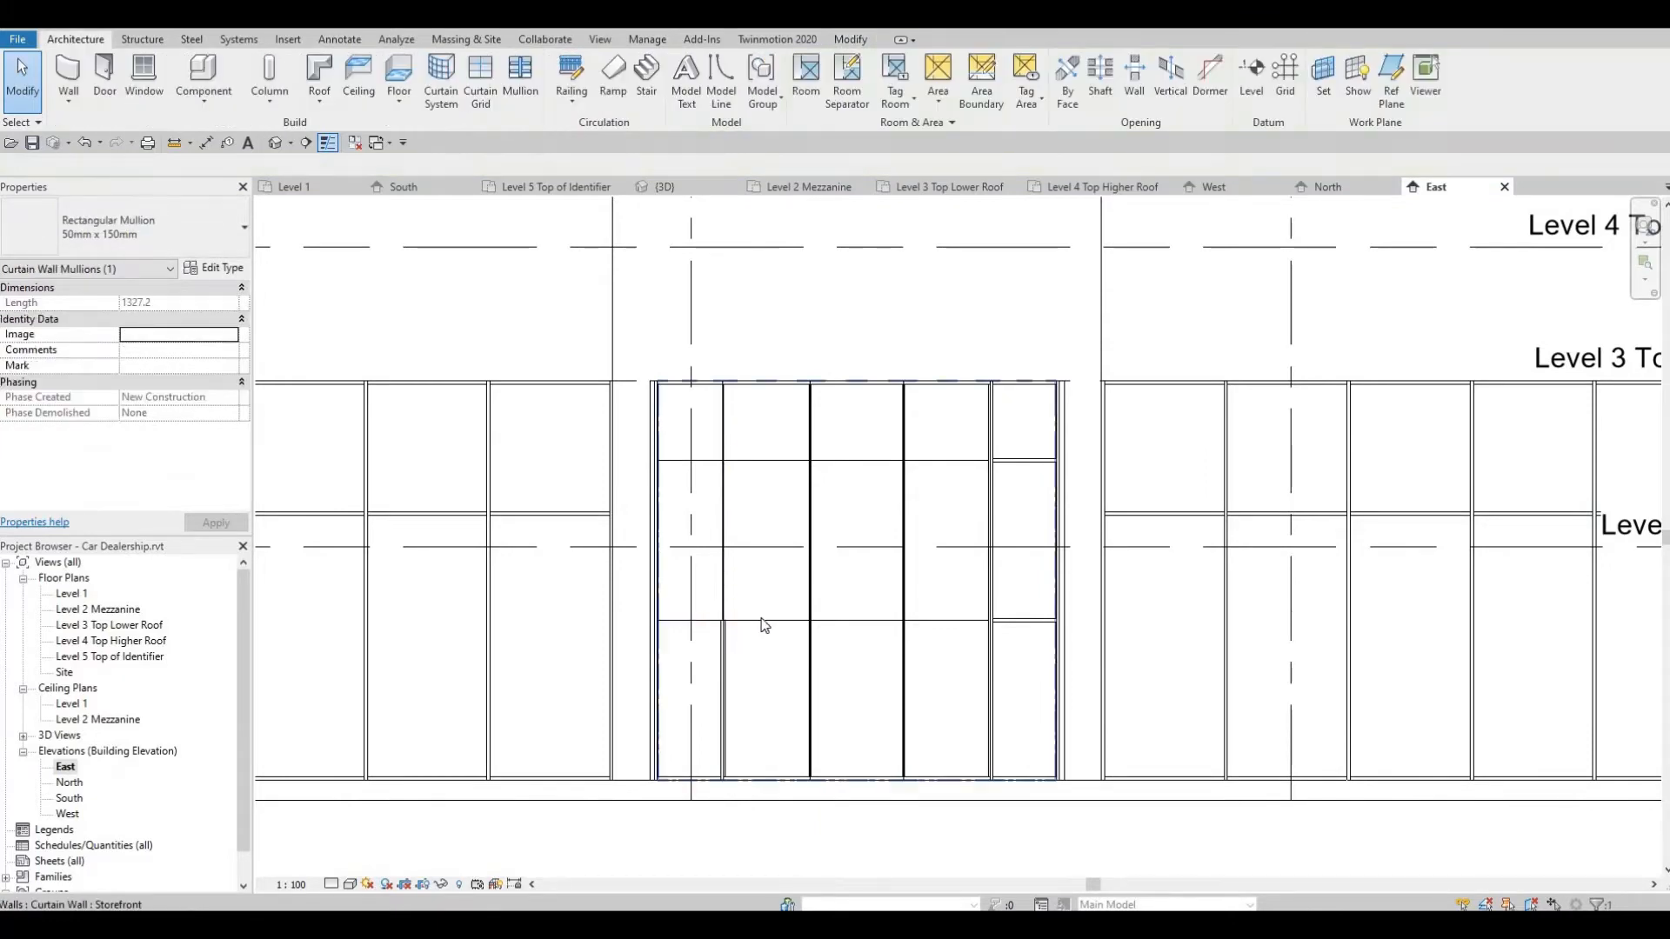
Delete the lower horizontal mullion in the rightmost bay of the curved storefront
click(769, 622)
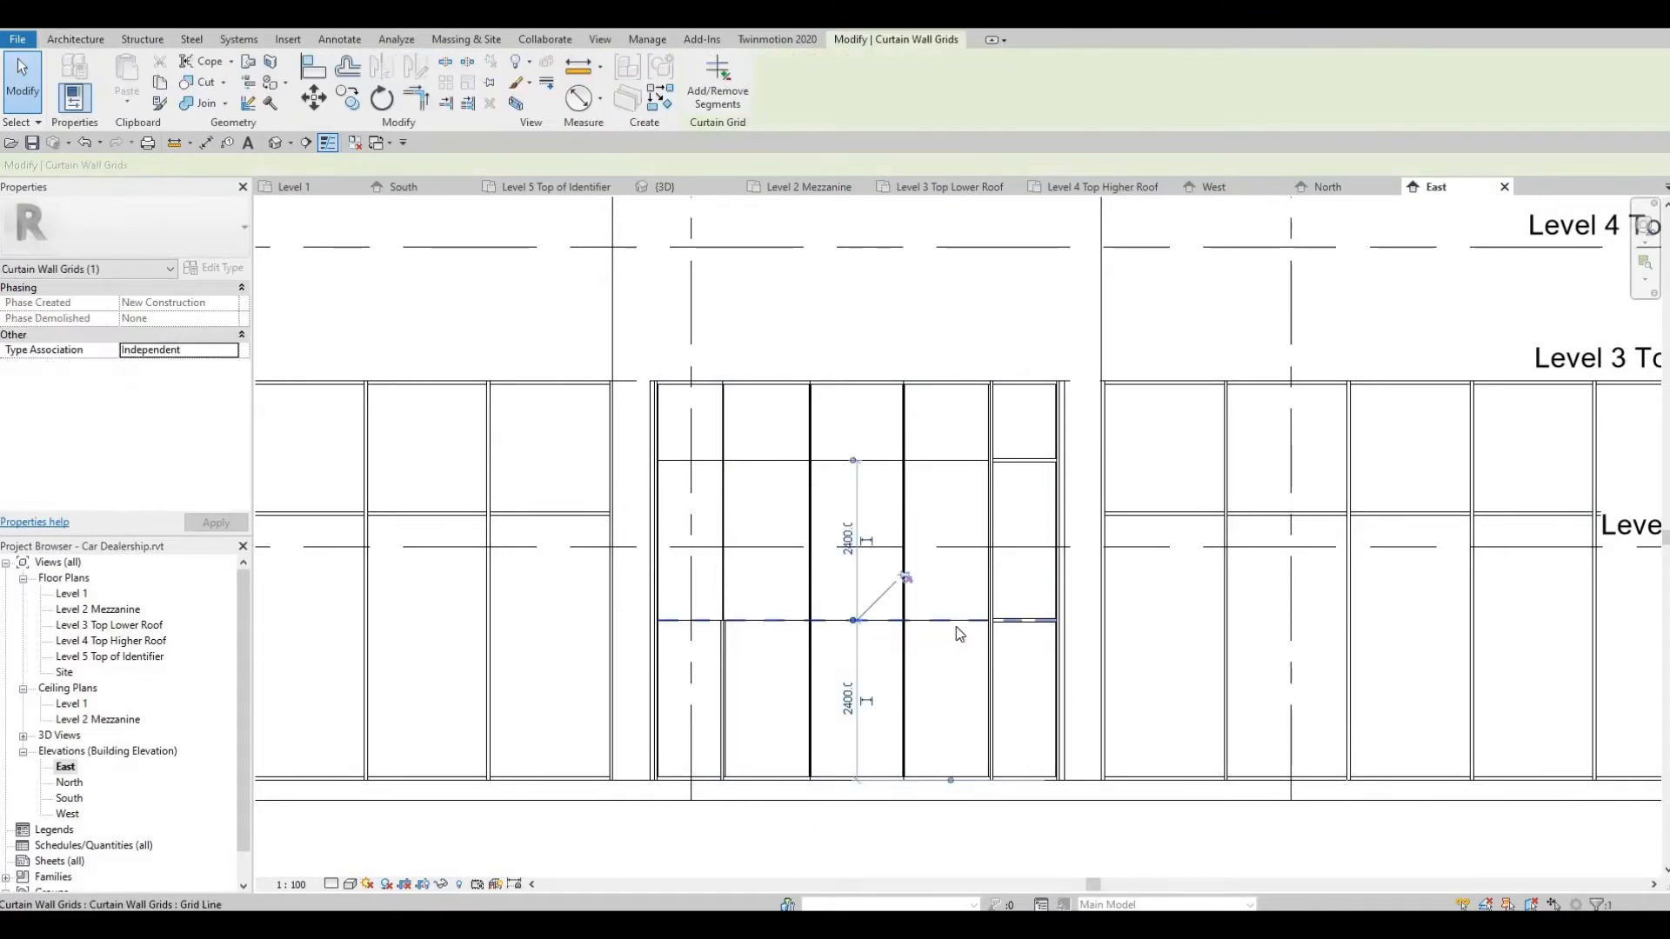
click(1025, 622)
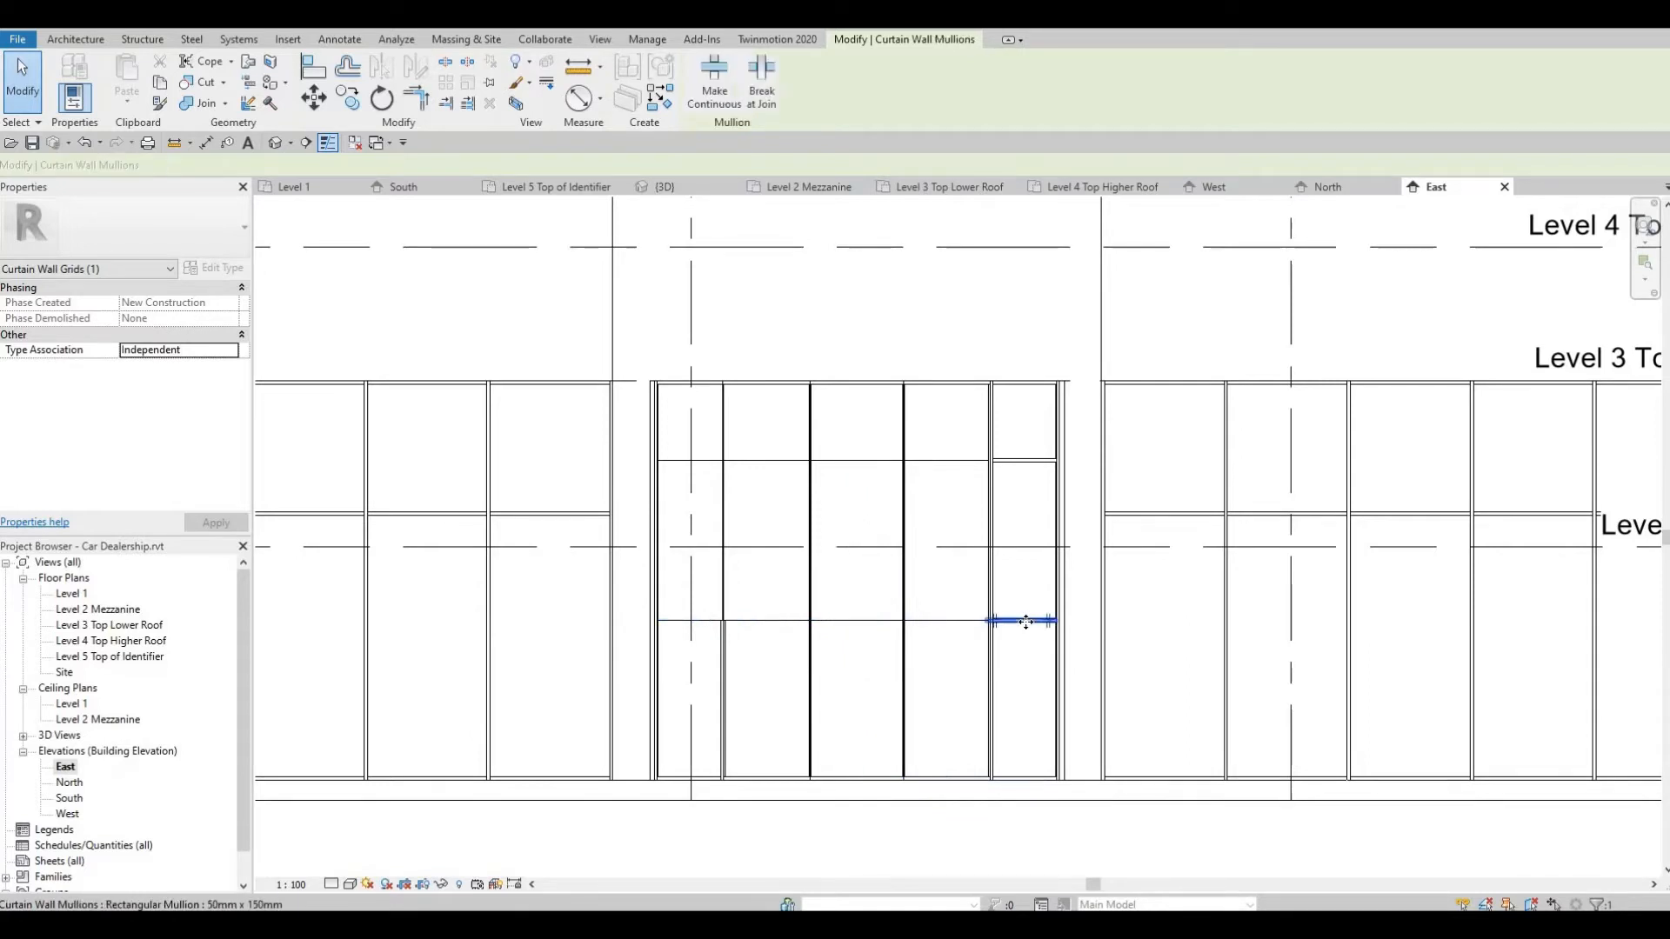
key(Escape)
click(973, 622)
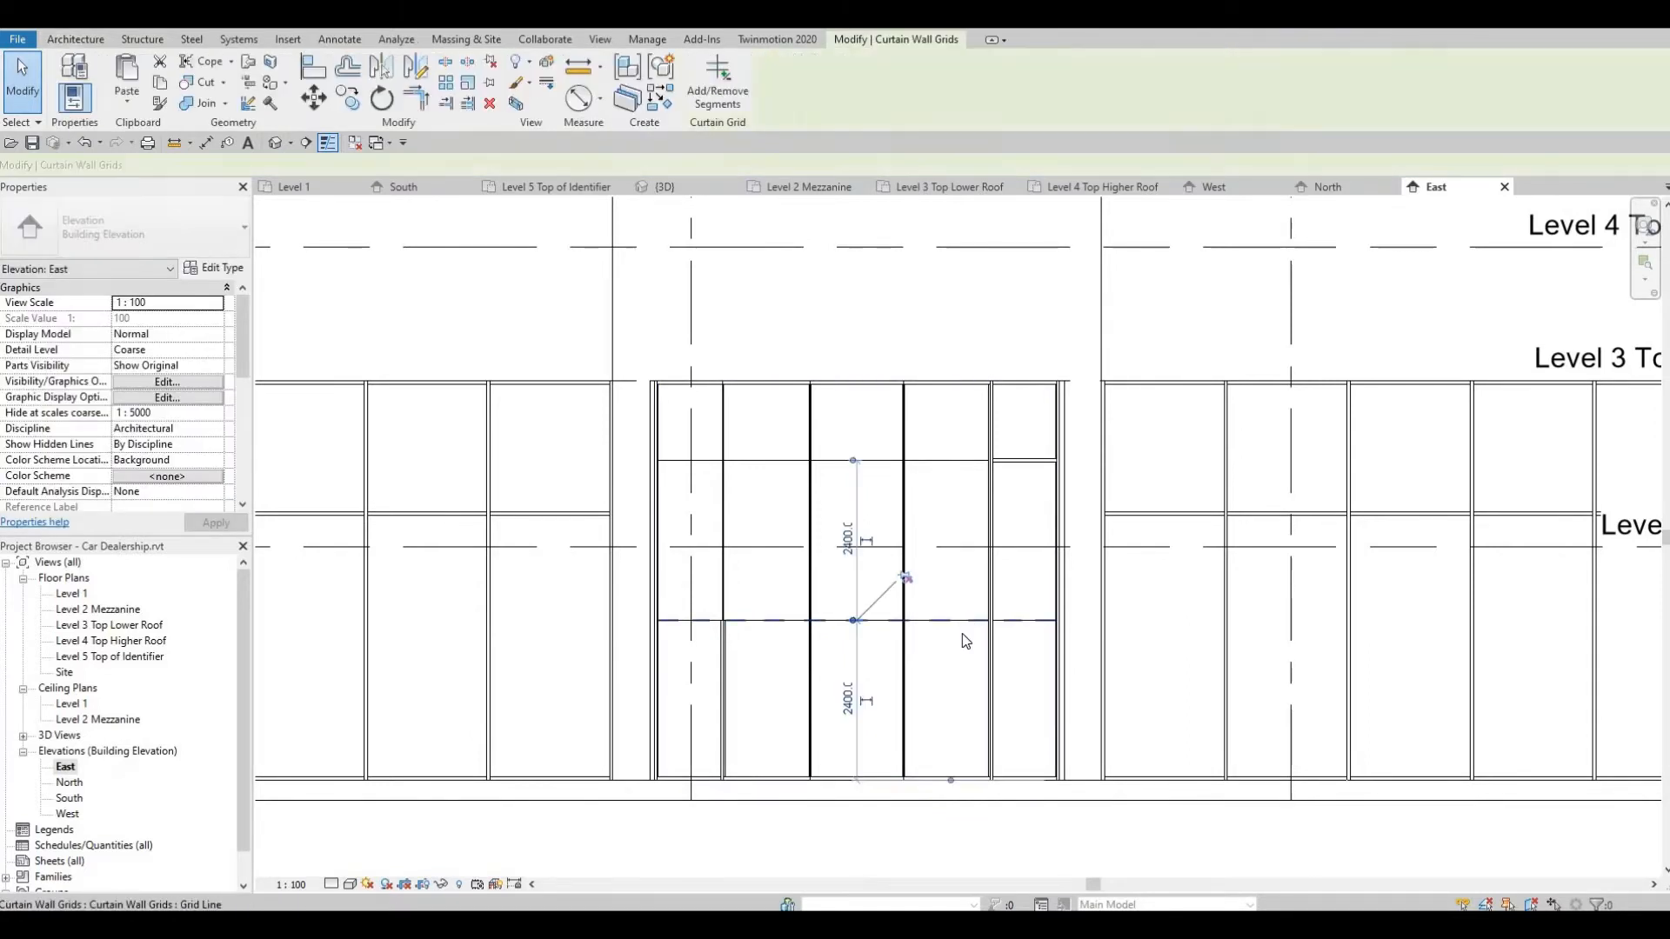
click(882, 464)
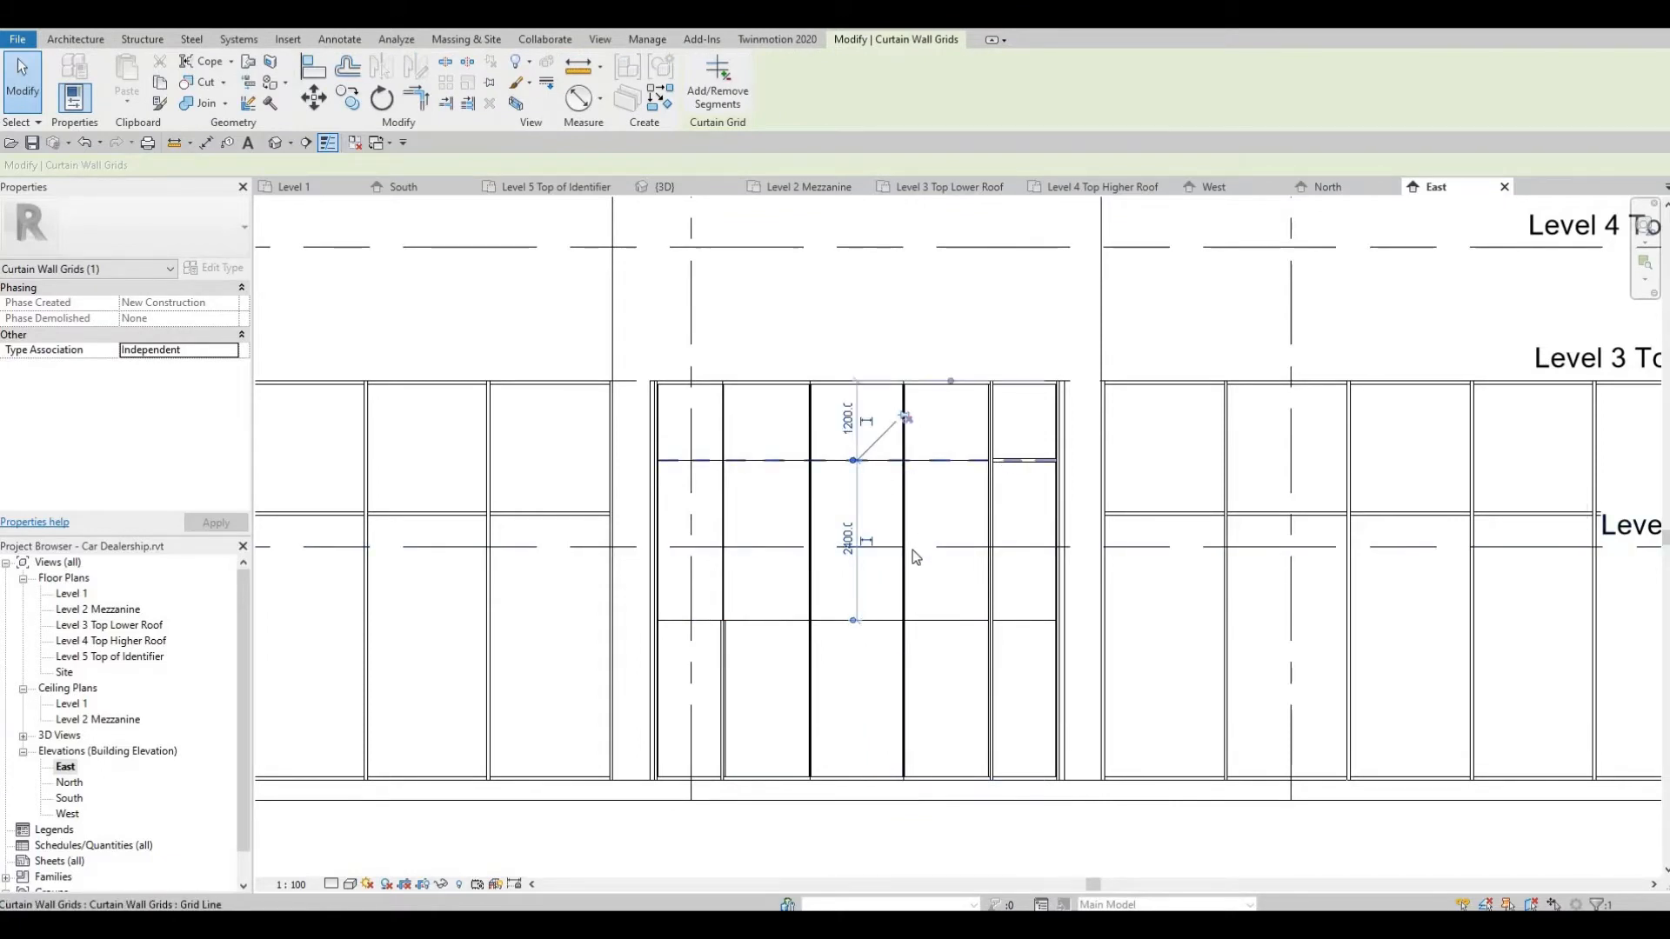
scroll(898, 604, down, 1)
key(Escape)
Delete the middle and upper mullions on the fourth vertical grid line of the curved storefront
middle_drag(1042, 616, 1140, 608)
scroll(1139, 606, up, 1)
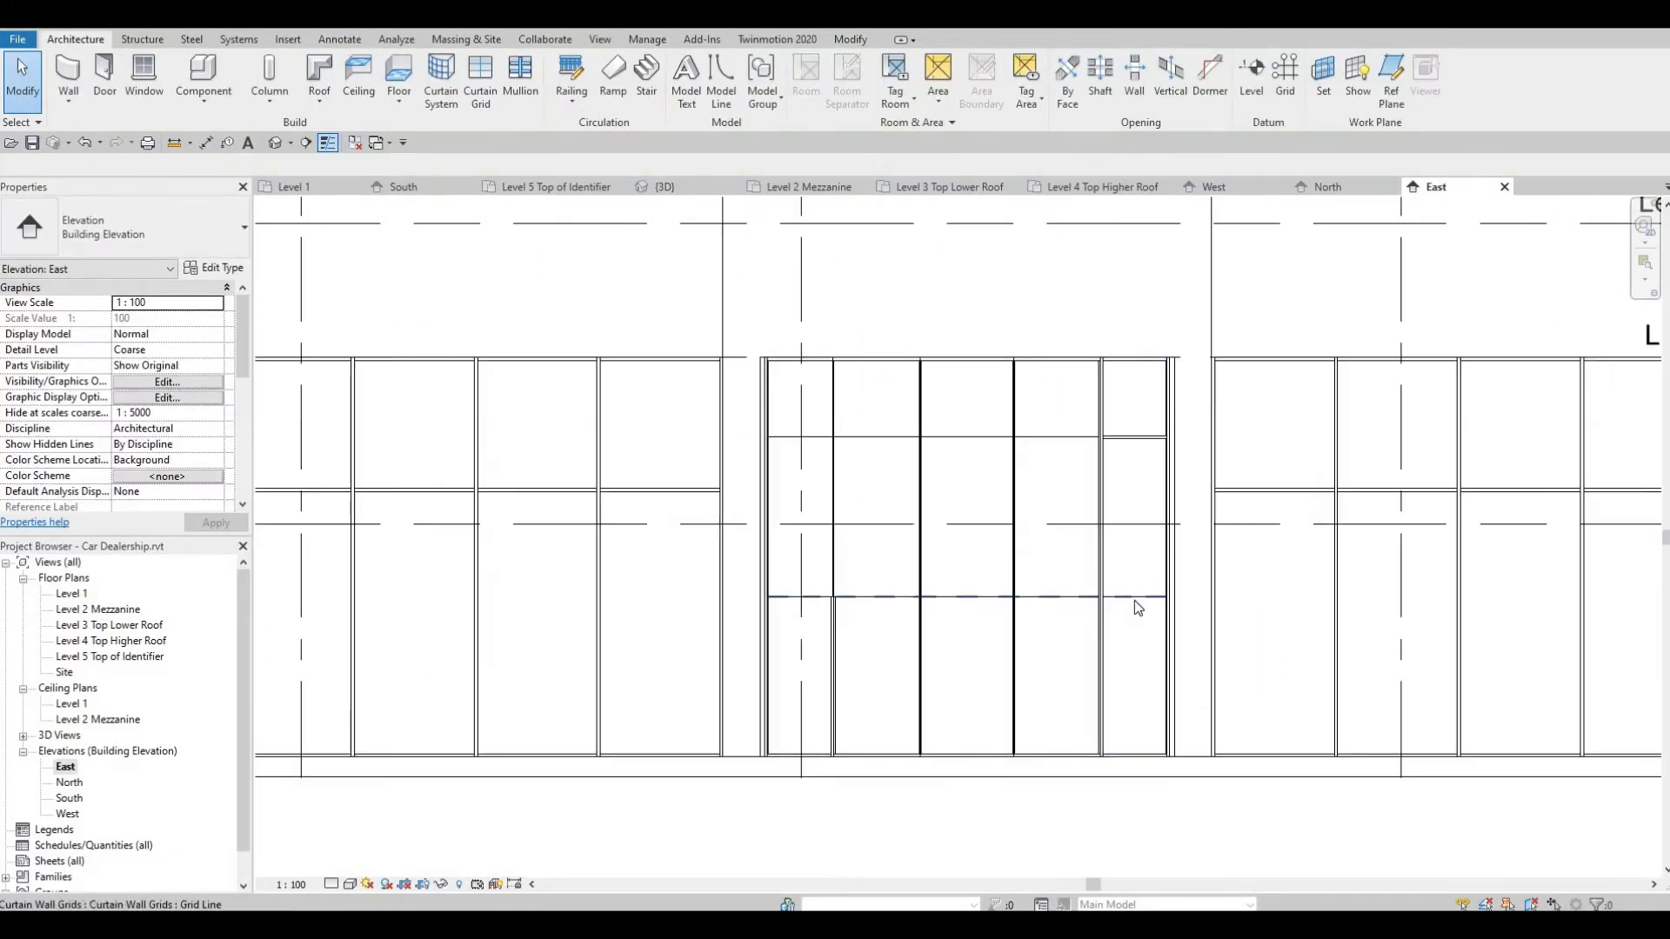
key(Tab)
click(1103, 541)
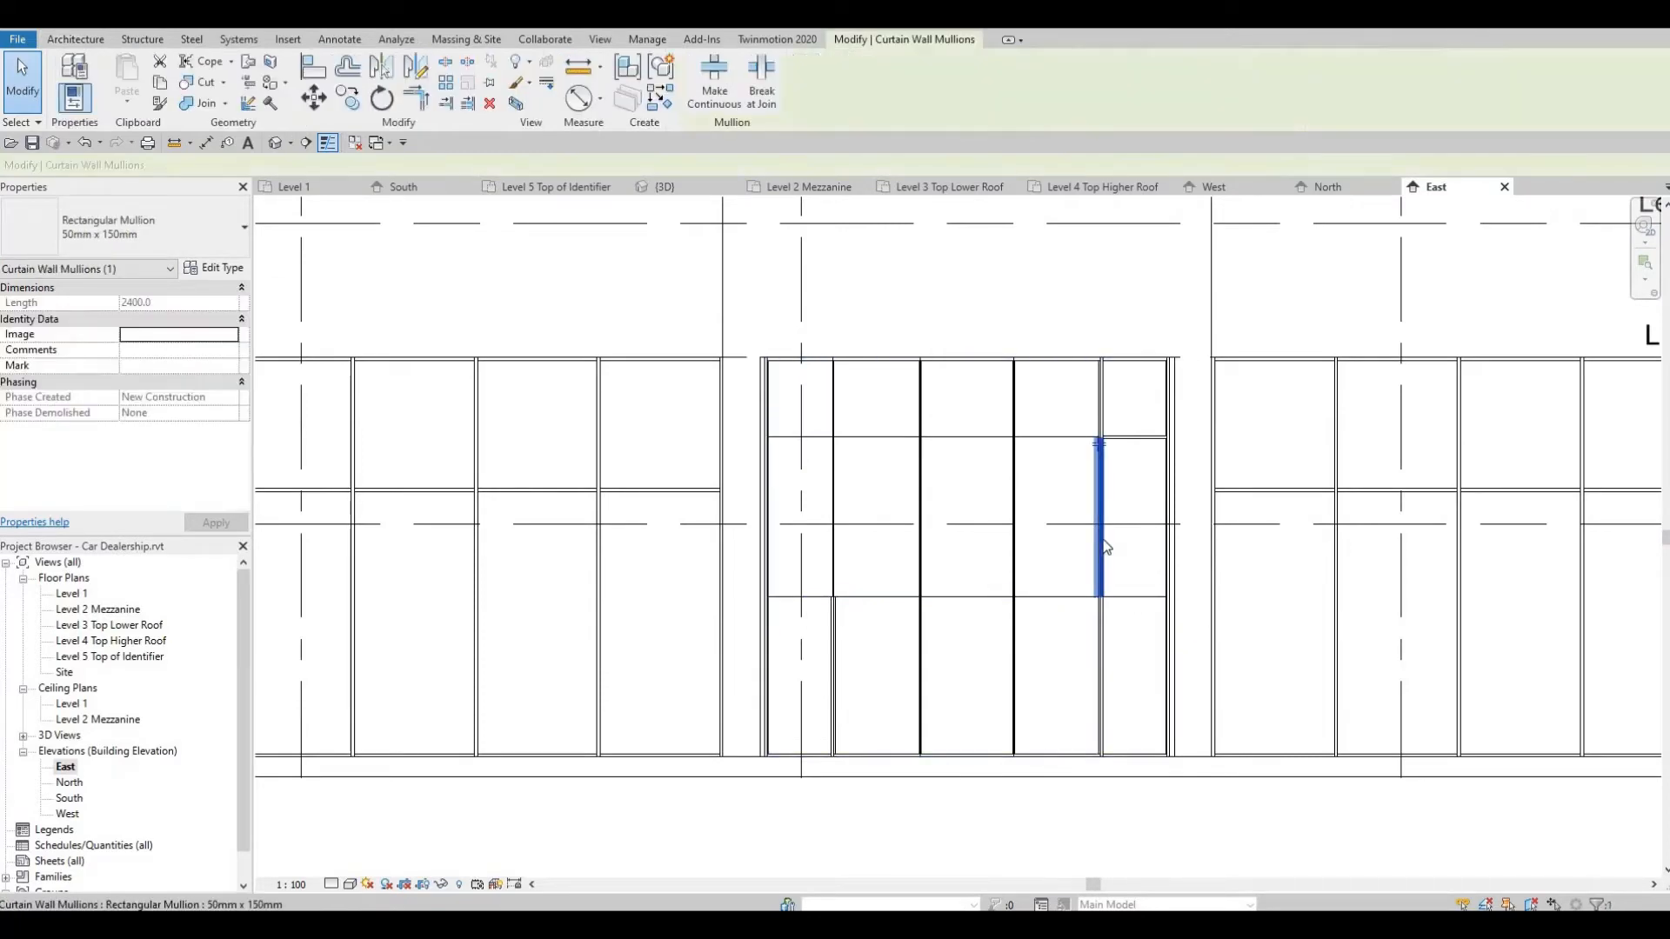
key(Escape)
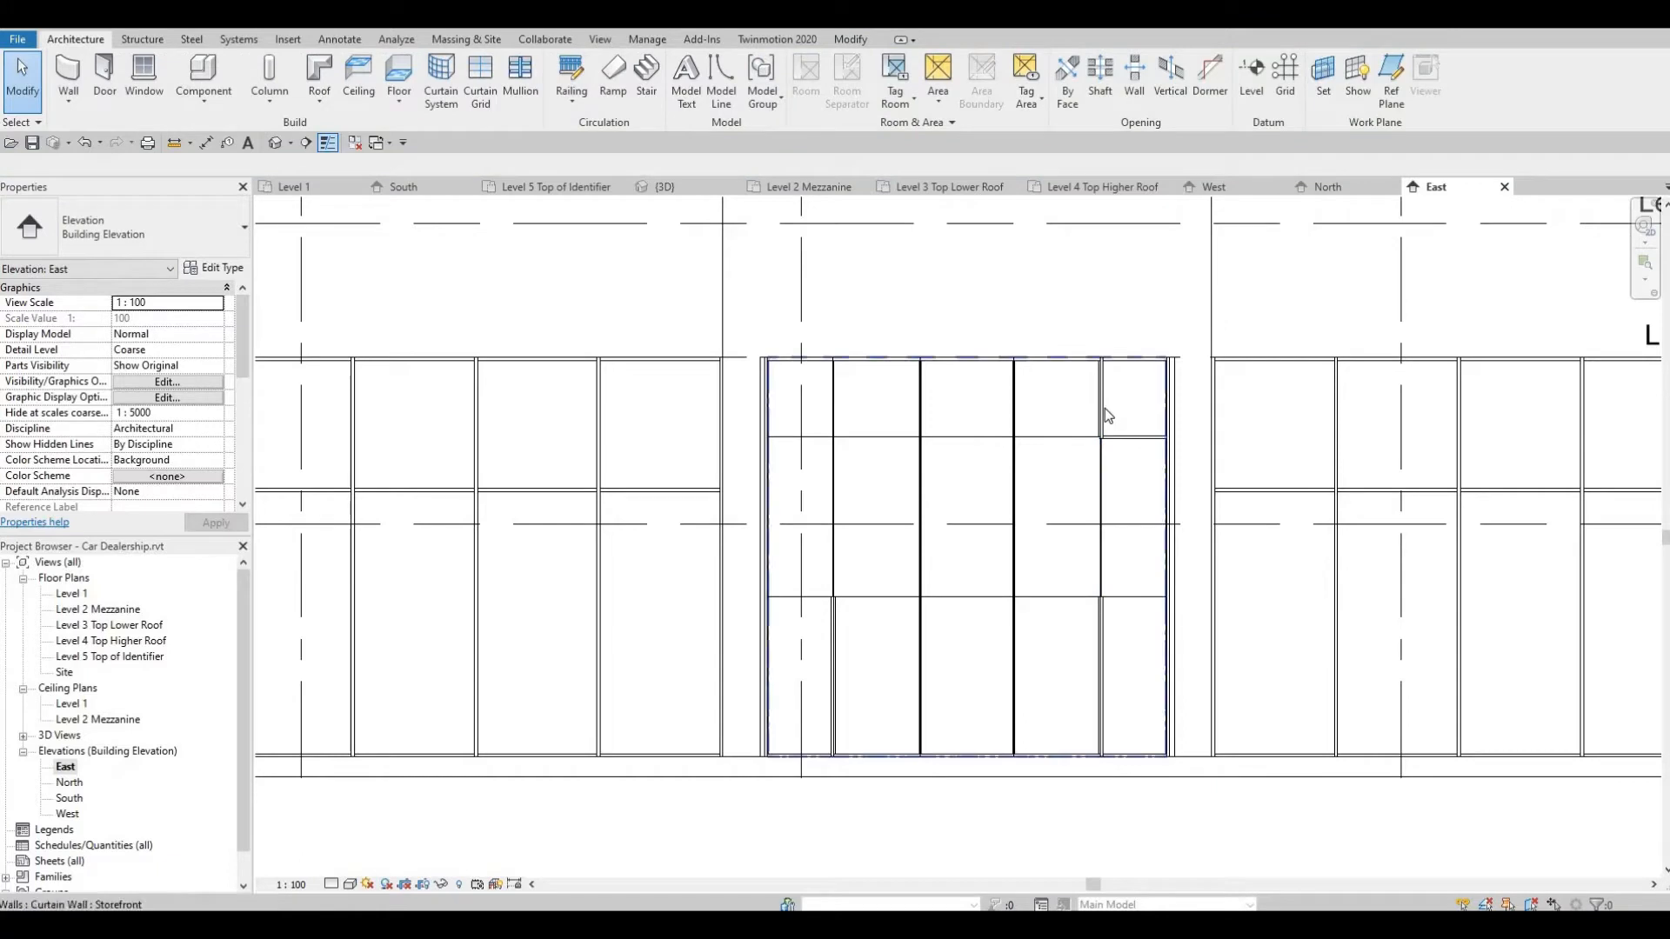
key(Tab)
key(Tab)
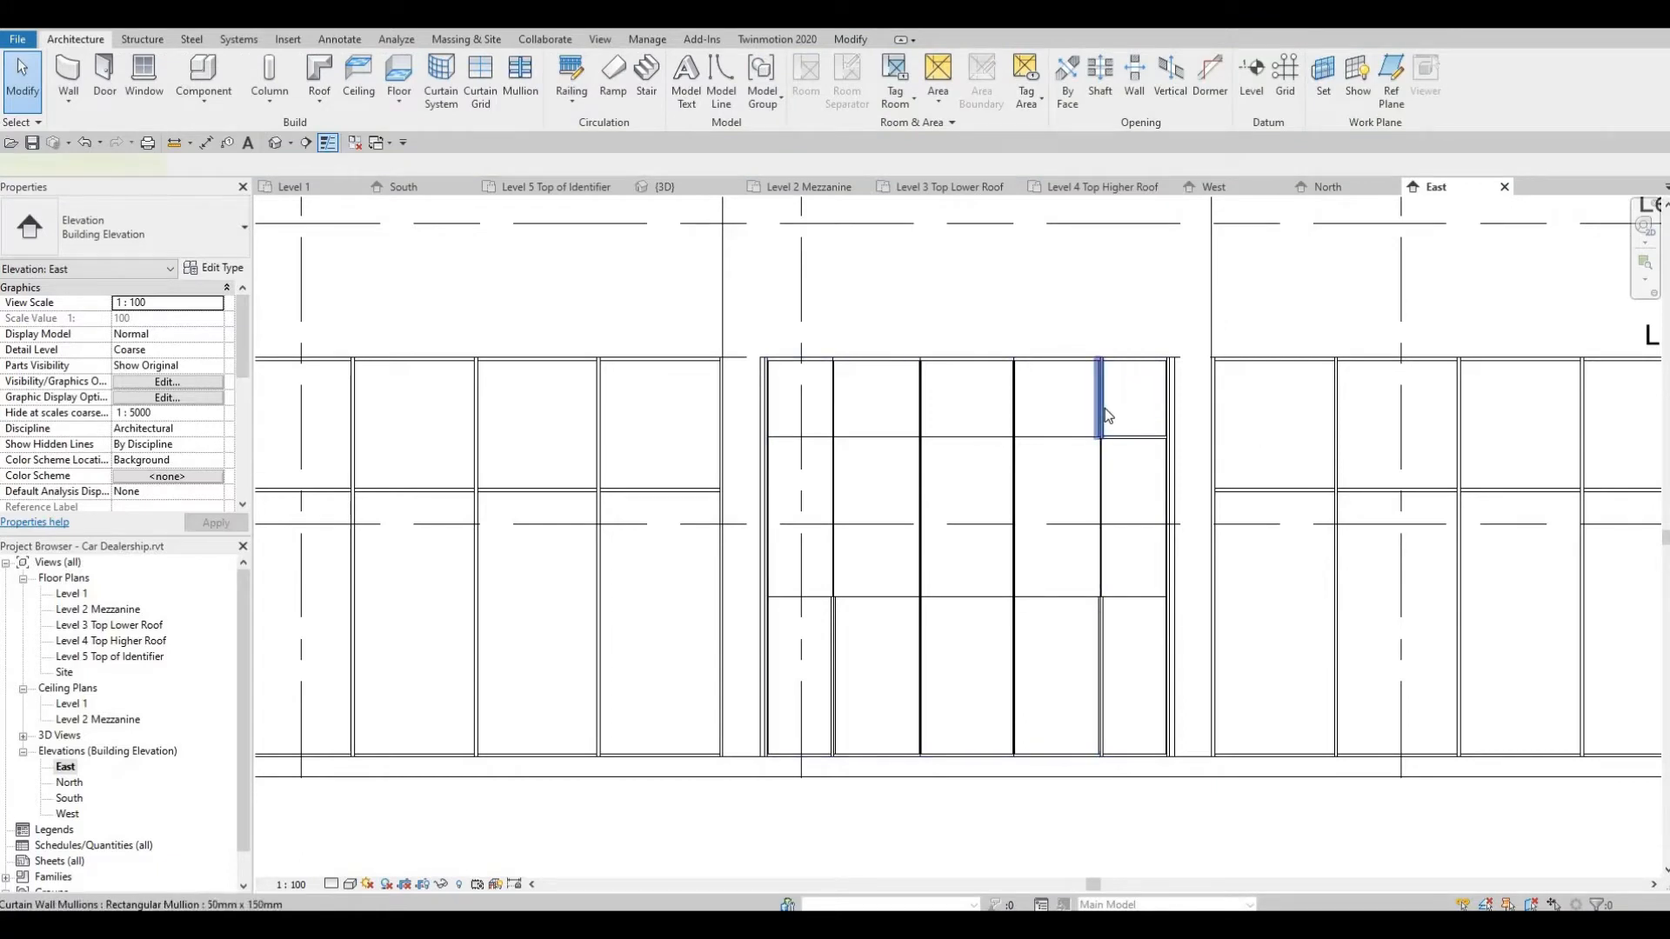
click(1105, 415)
key(Escape)
Delete the rightmost bay's upper horizontal mullion and the bottom-row vertical mullions on the first and fourth grid lines
click(1103, 439)
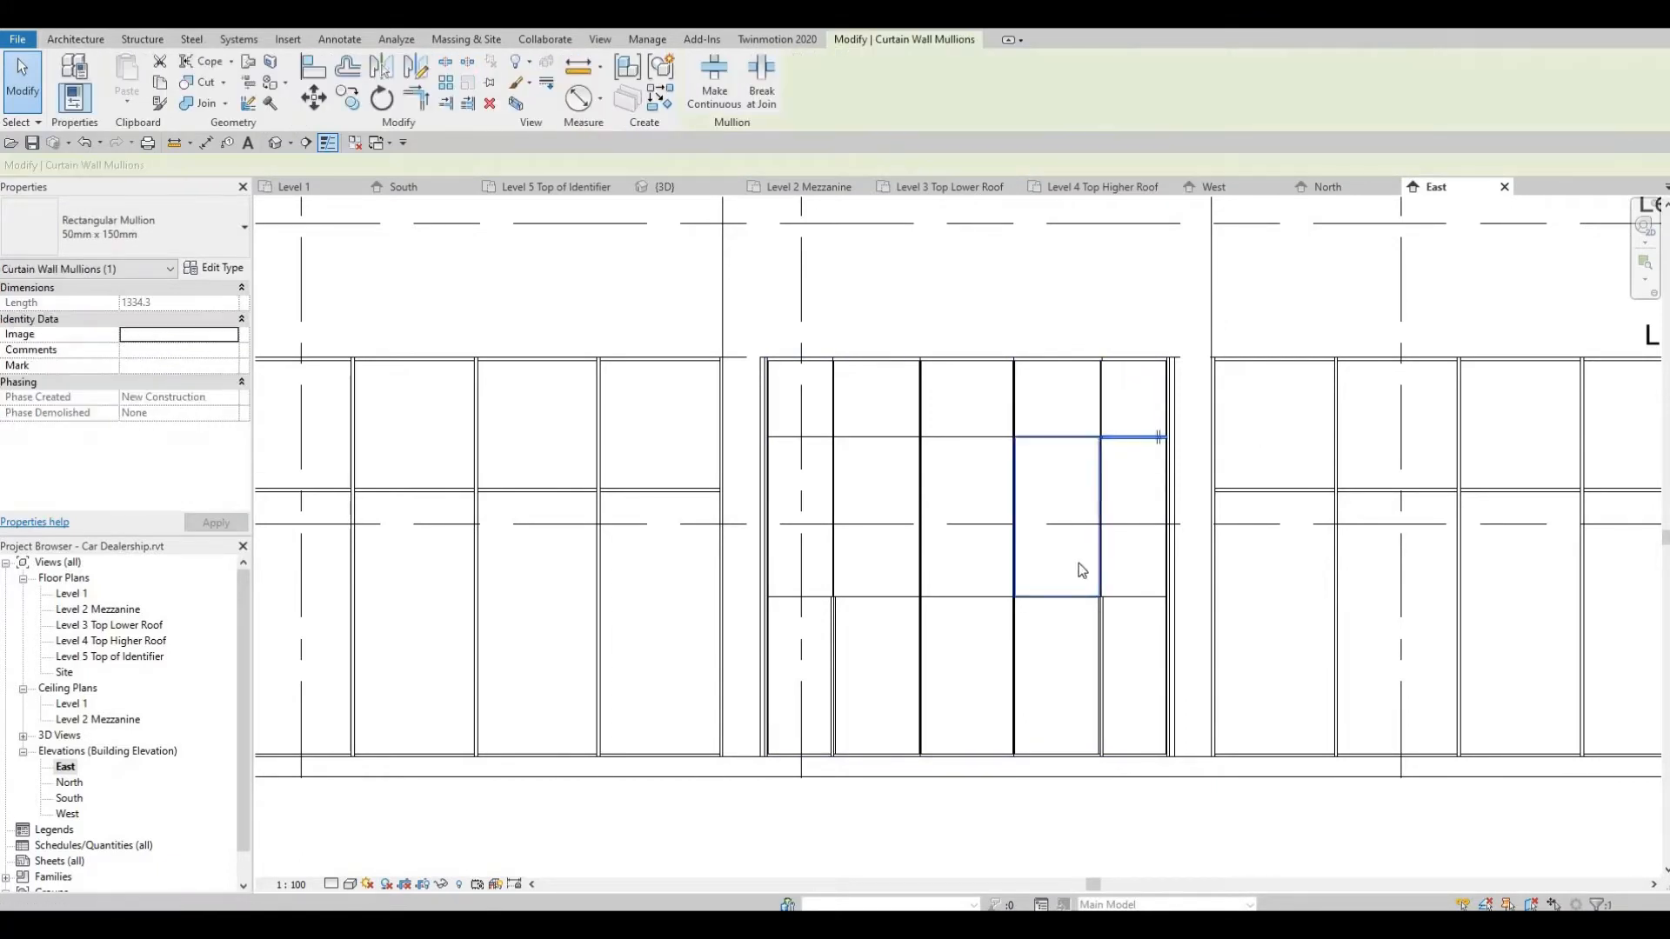
key(Escape)
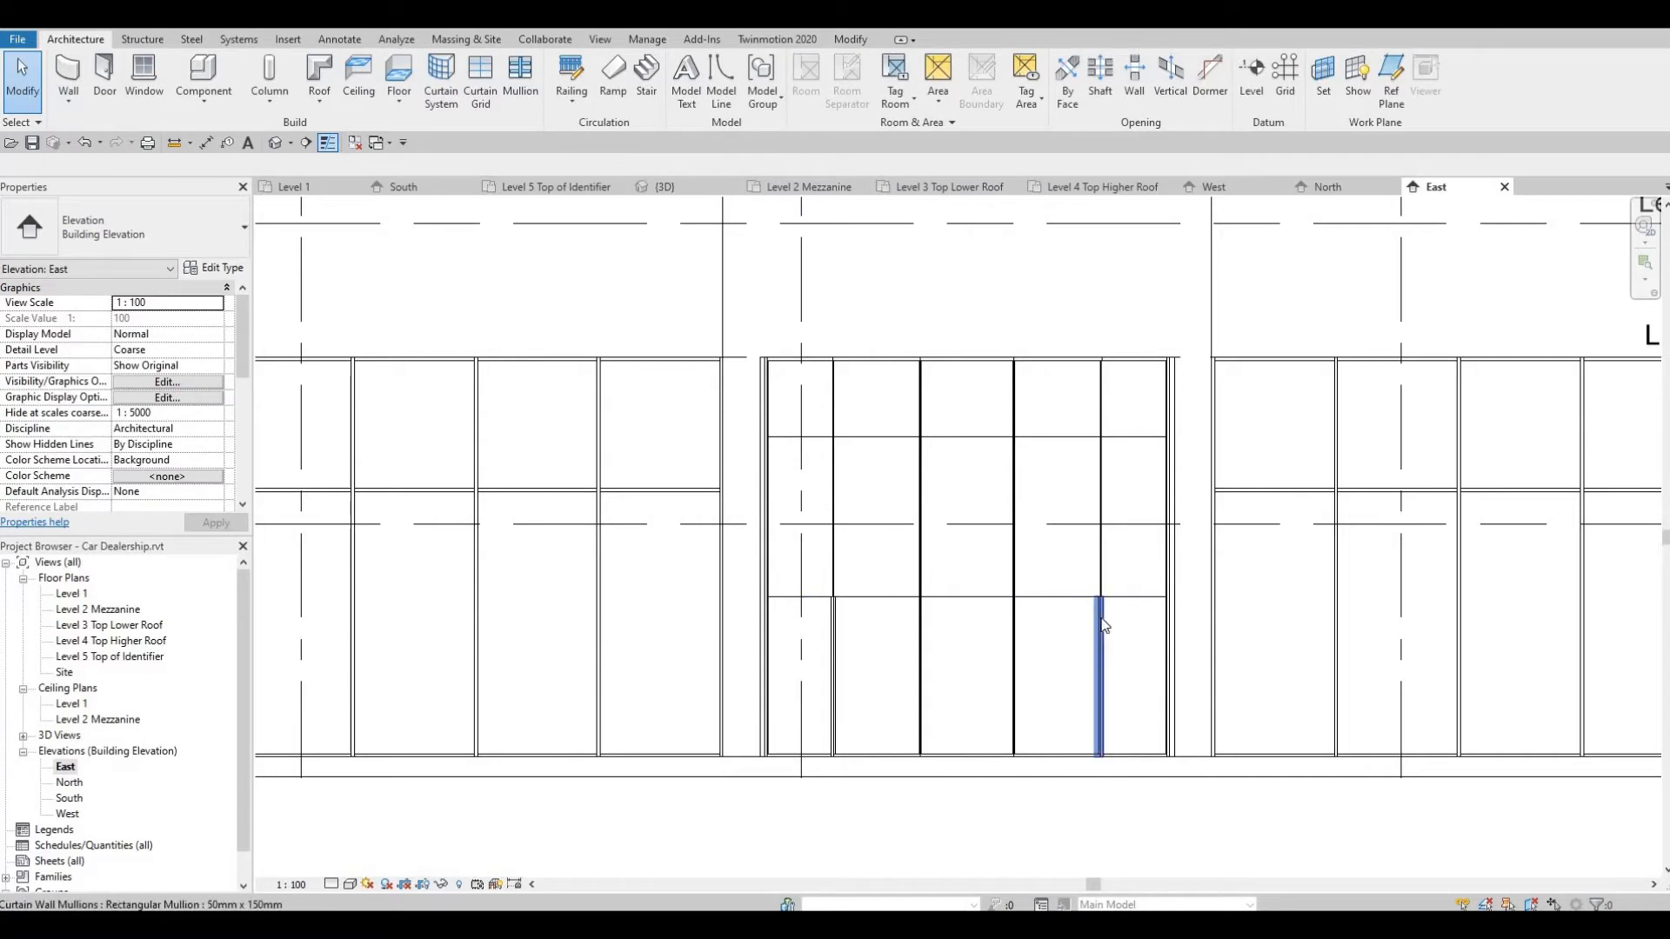
click(833, 618)
key(Escape)
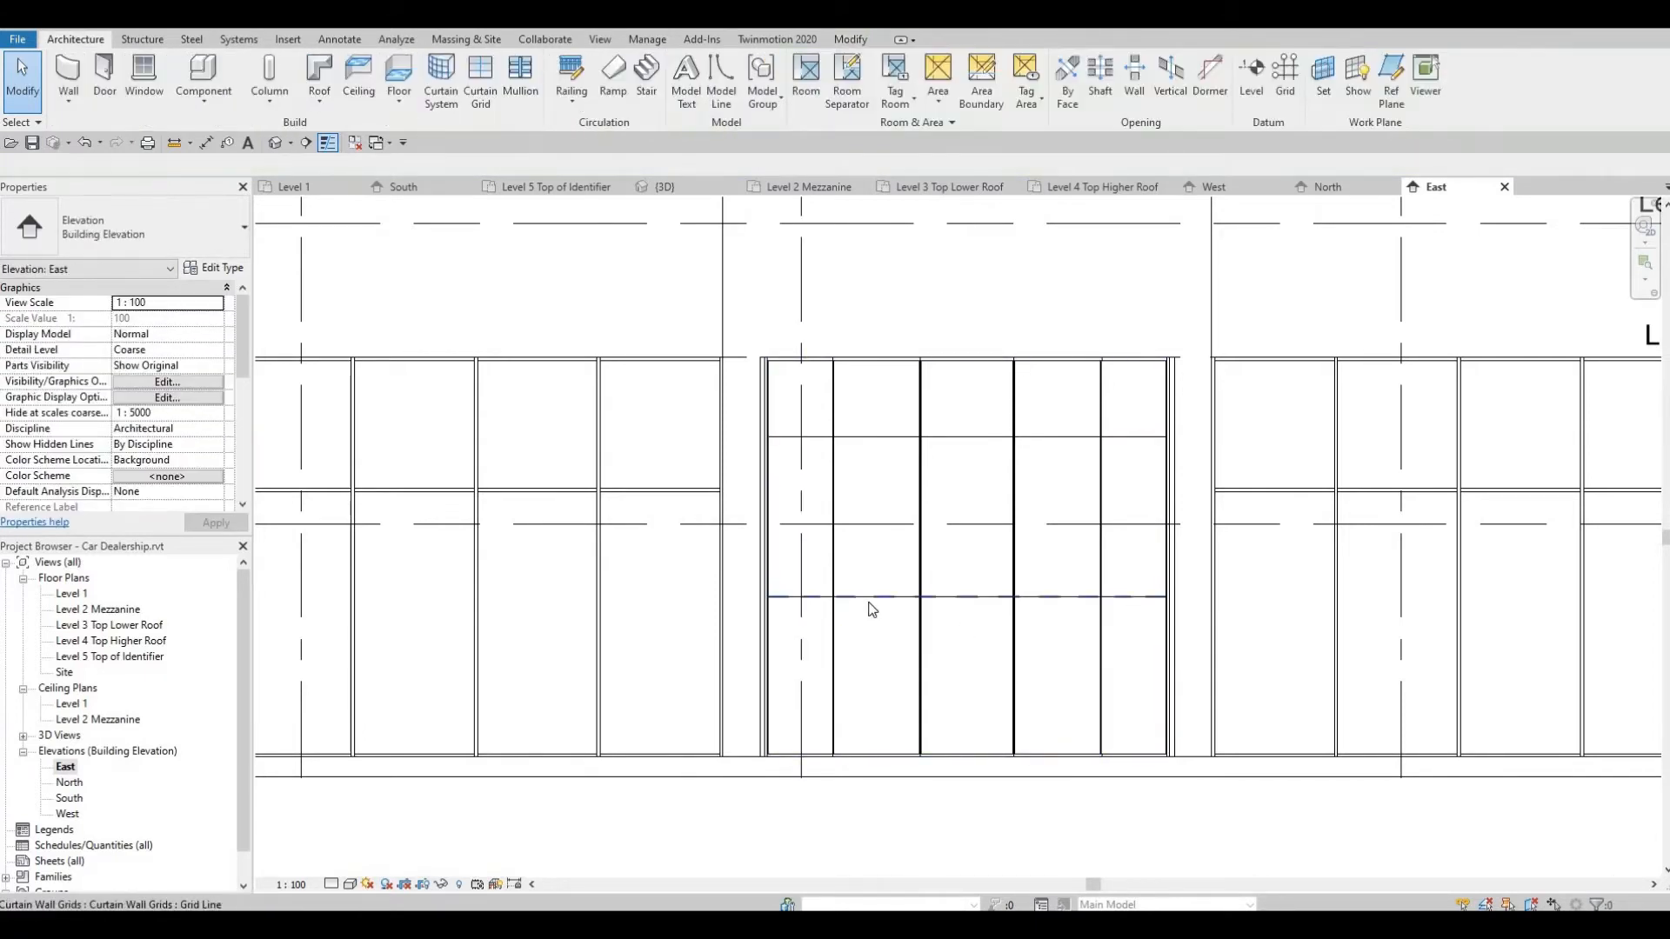
Move the curved storefront's lower horizontal grid line to 2000 mm above the base
click(872, 605)
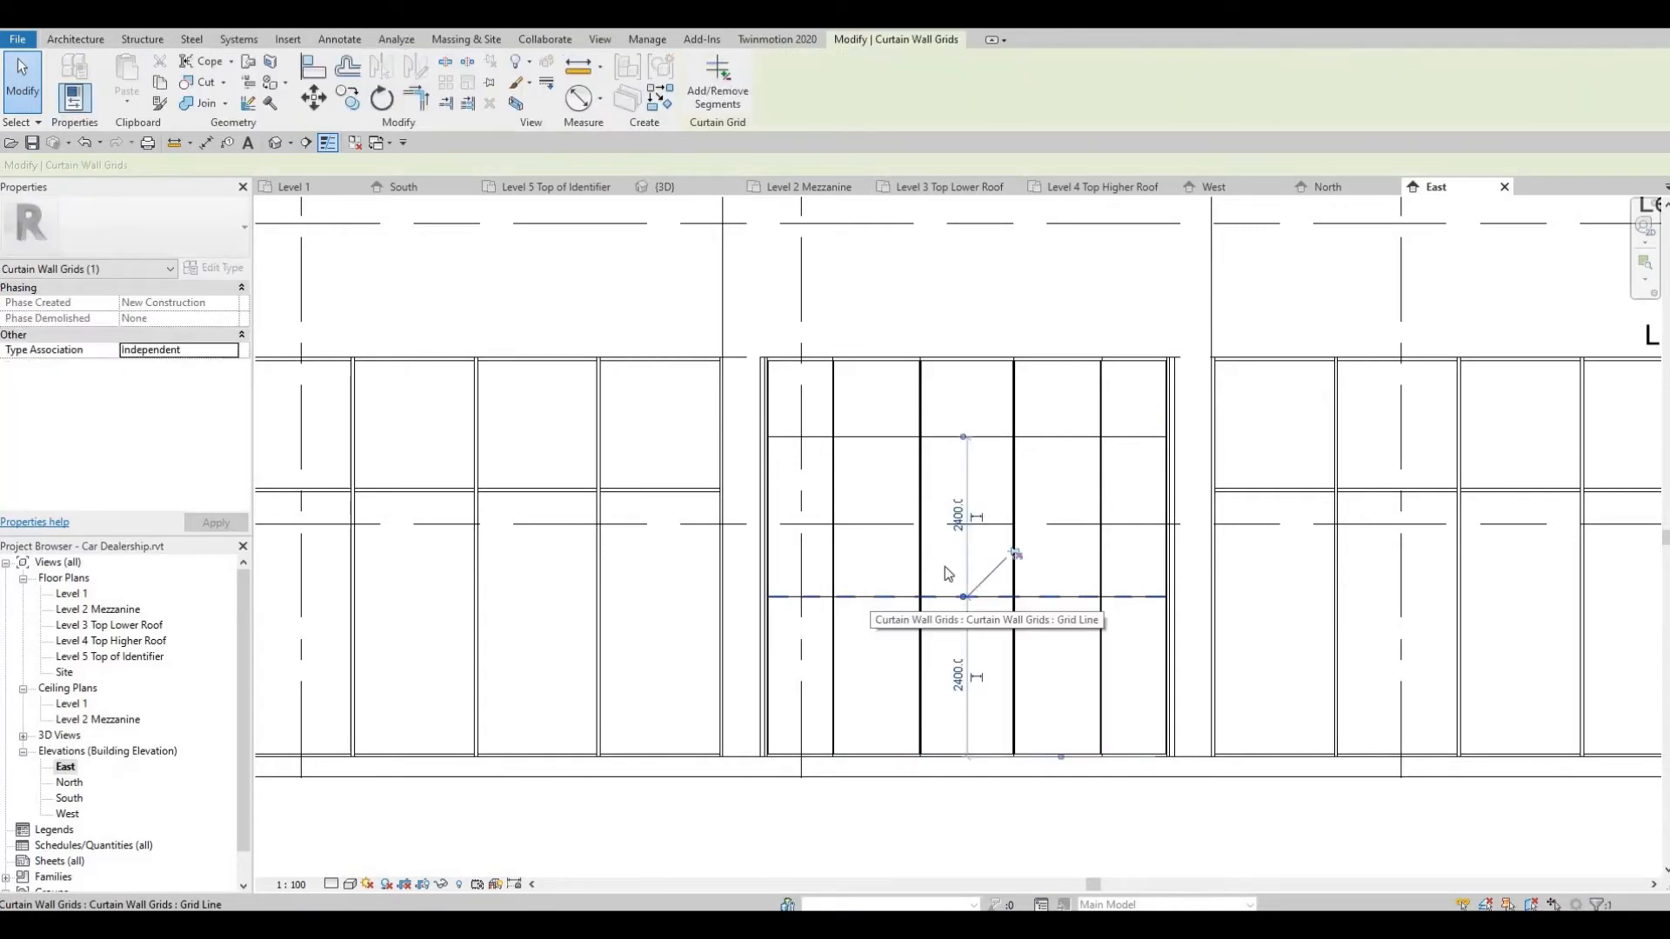
click(932, 437)
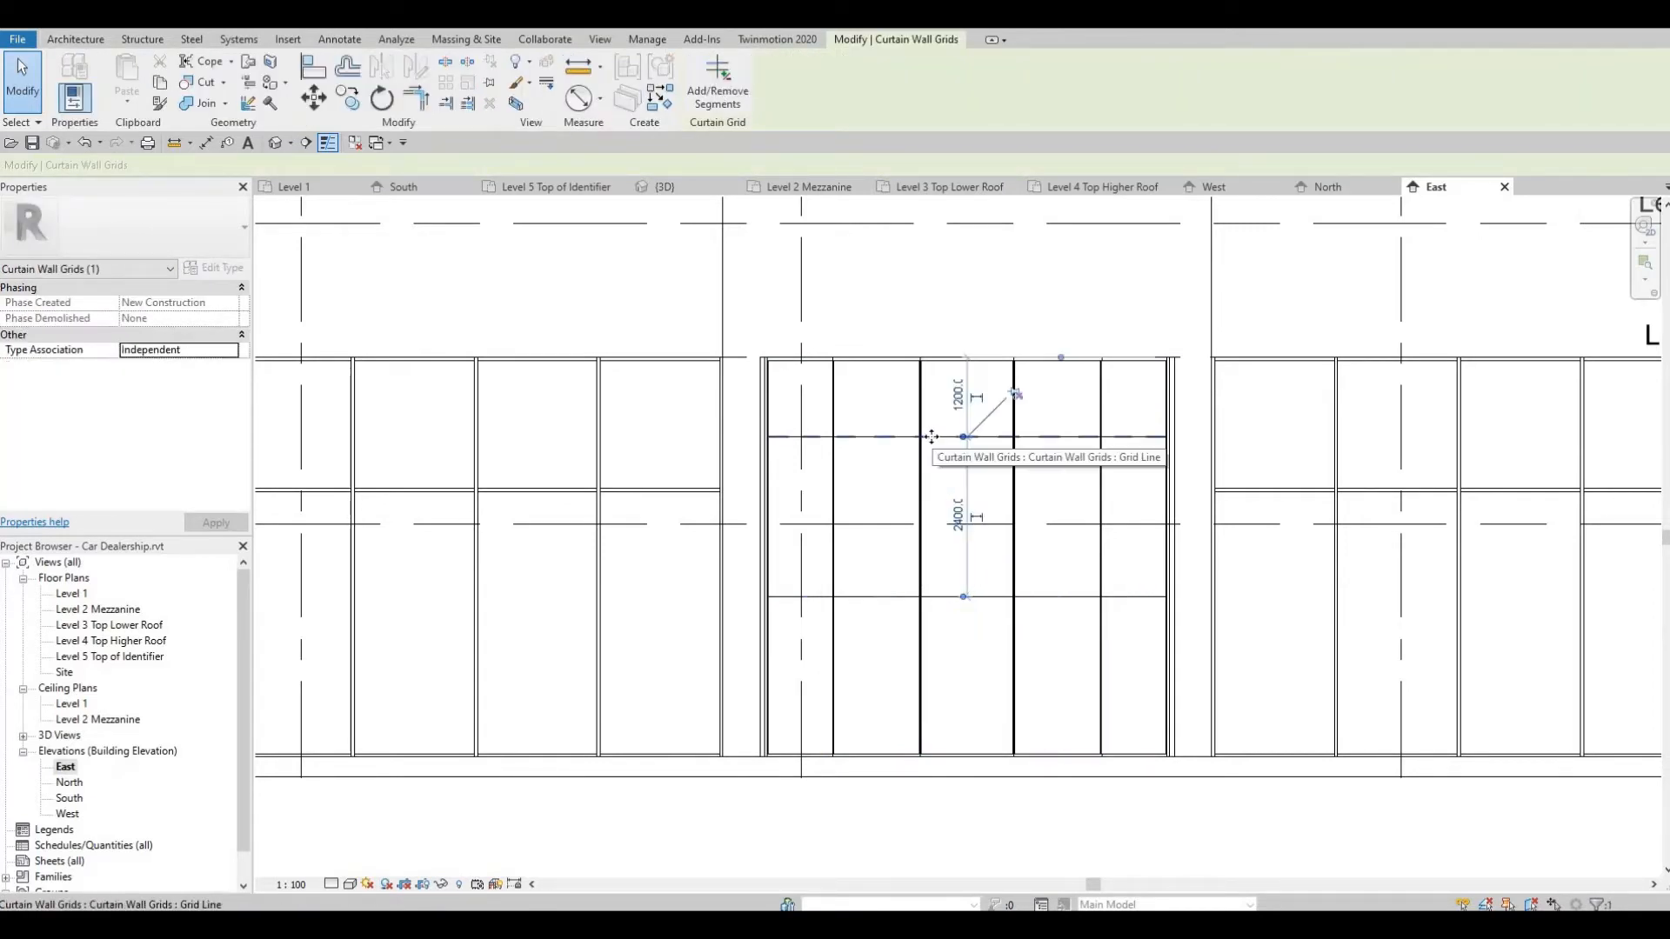
drag(925, 597, 910, 583)
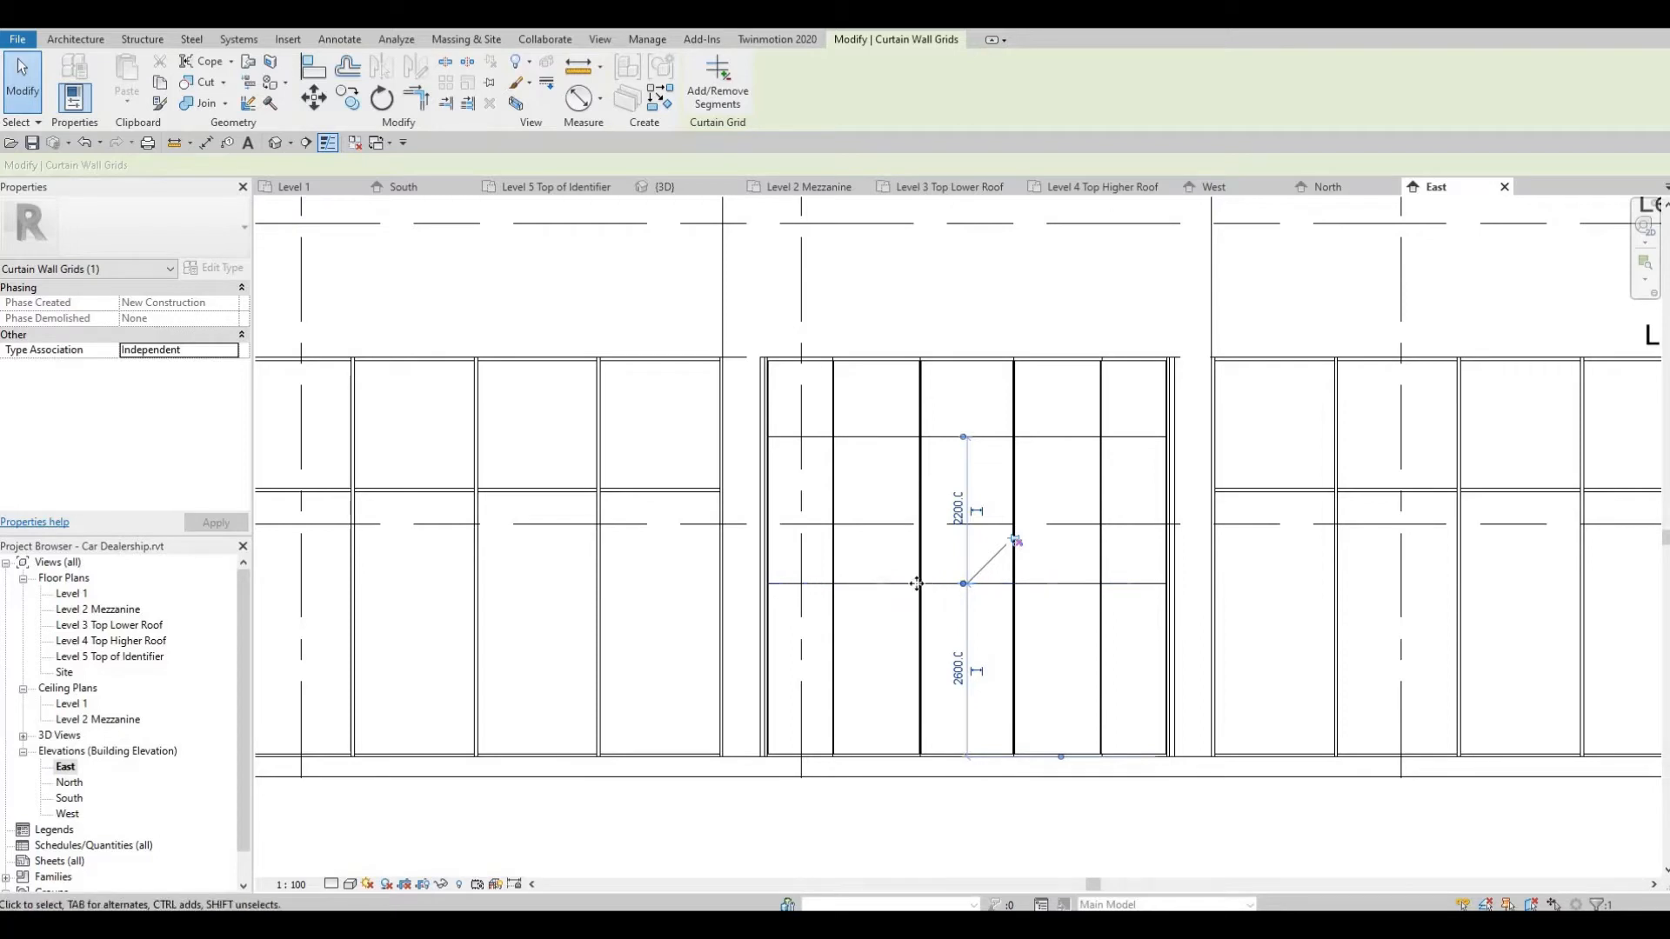
drag(917, 584, 920, 564)
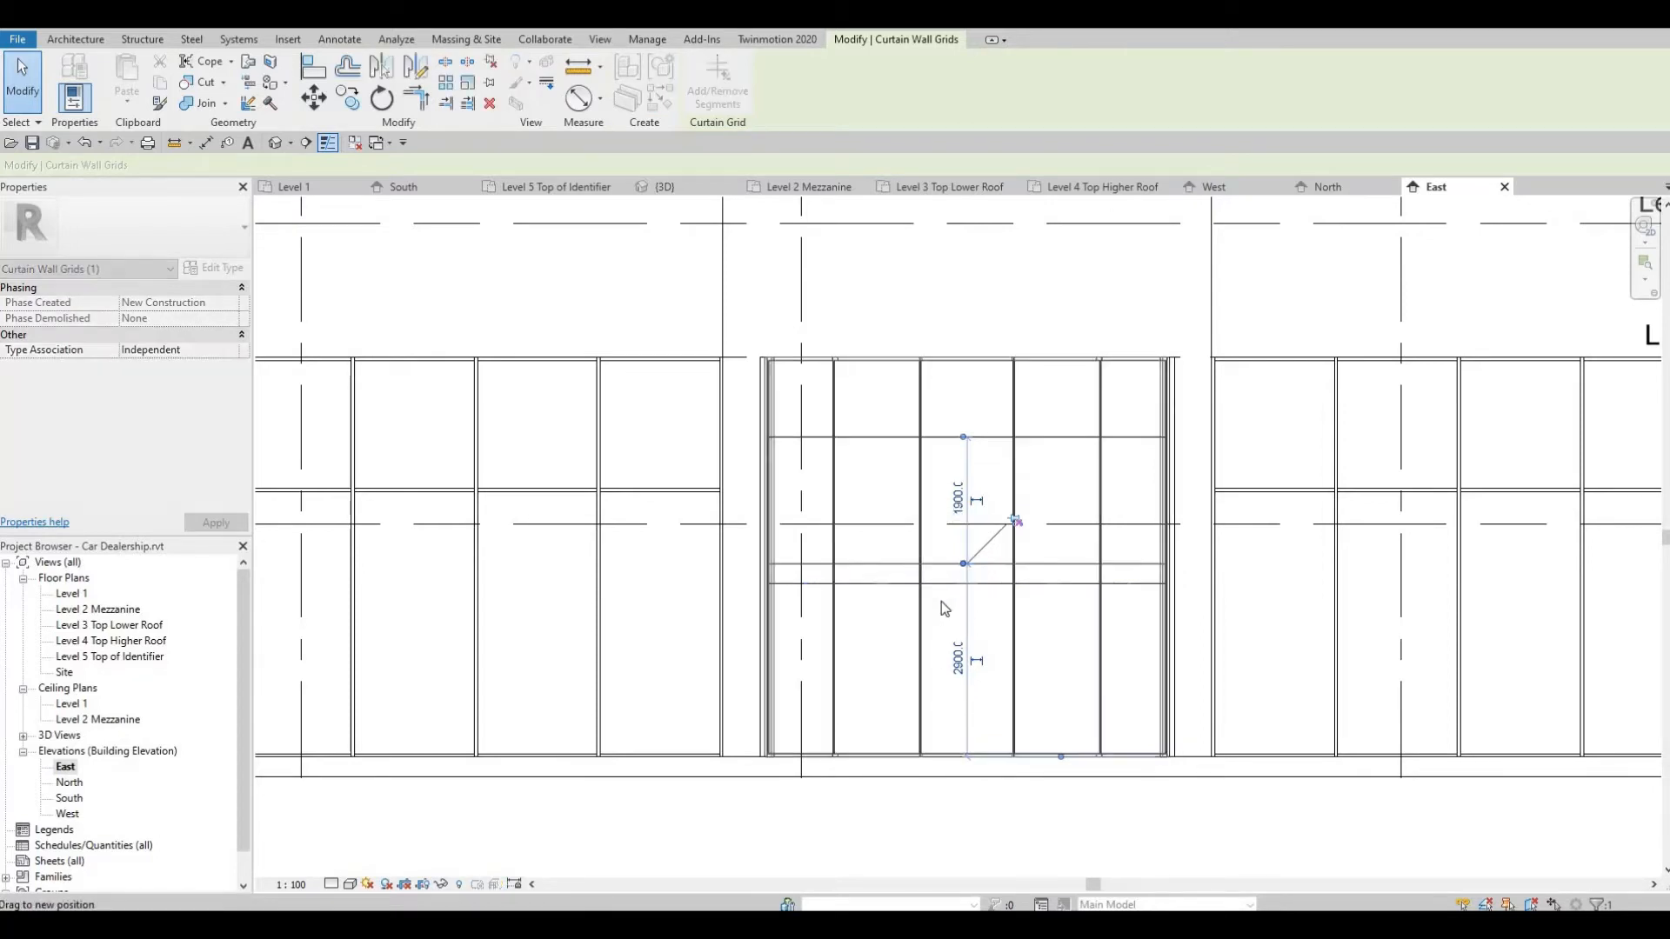
click(957, 659)
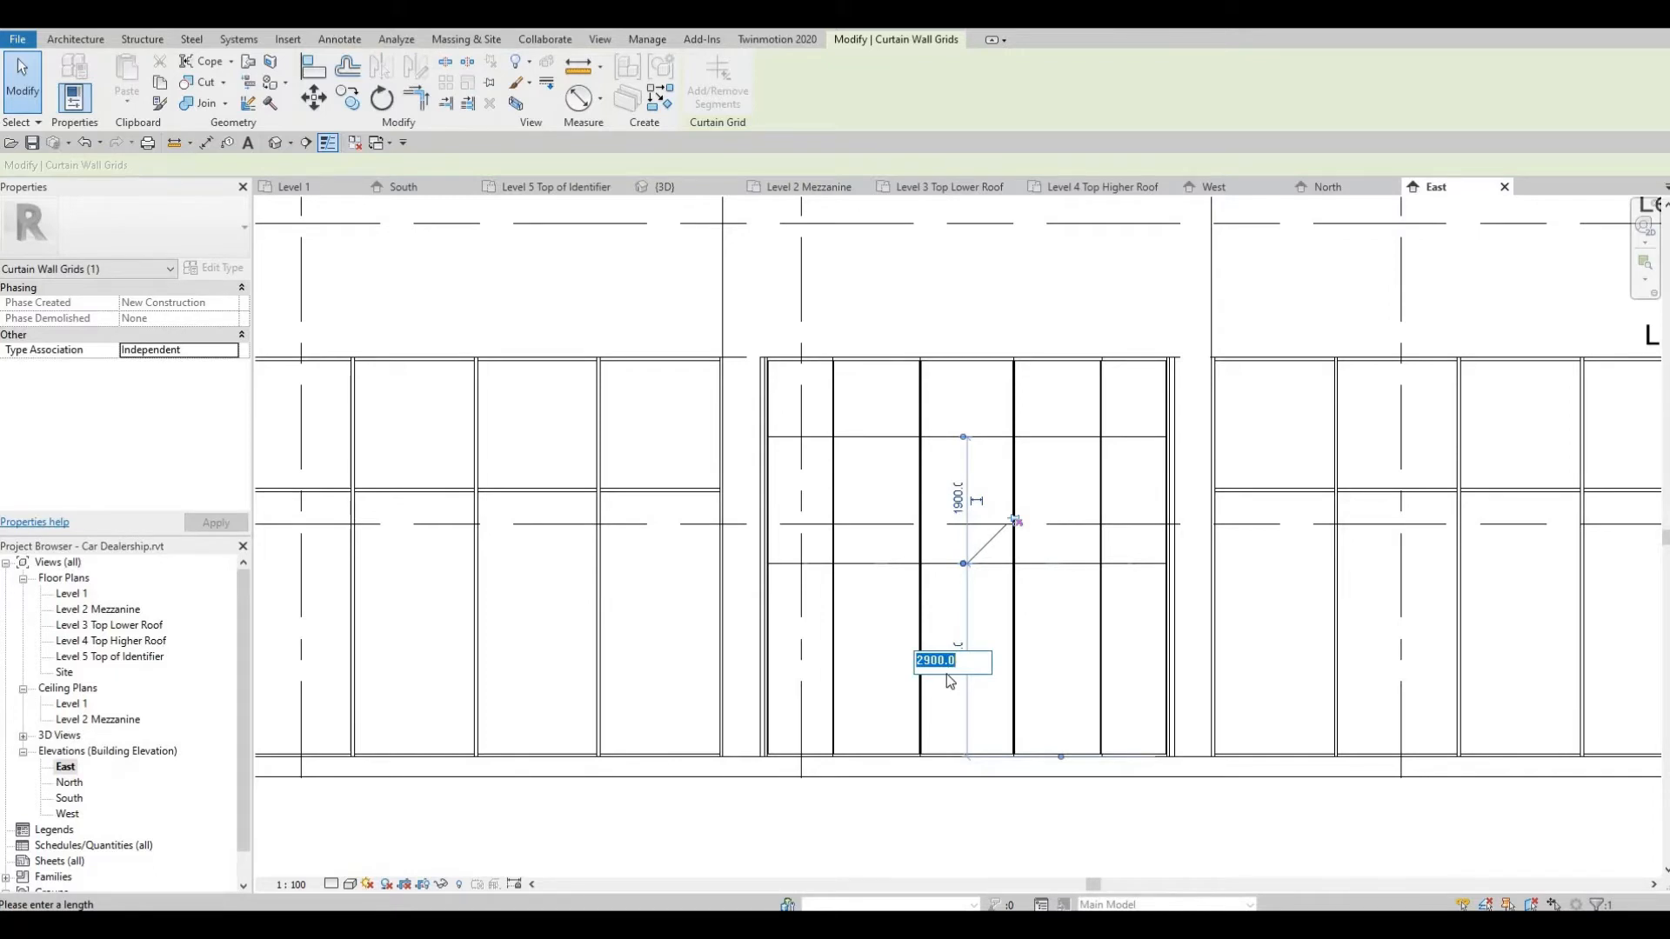
text(20)
key(Return)
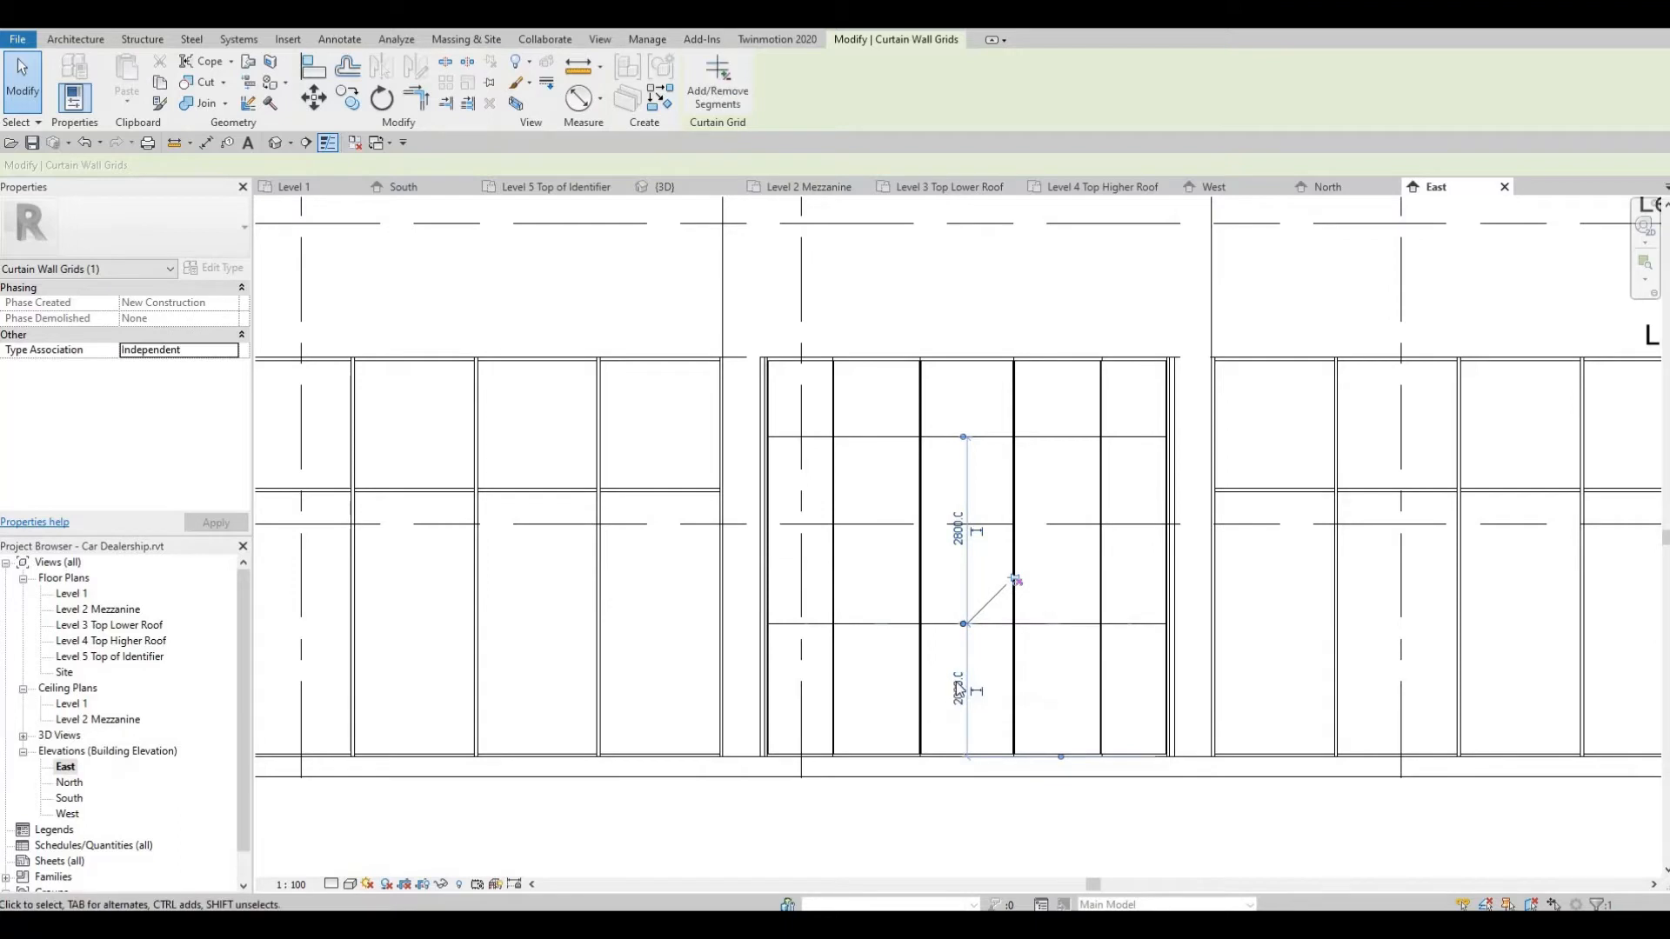
Set the lower horizontal grid line of the curved storefront 2800 mm above the base
click(957, 687)
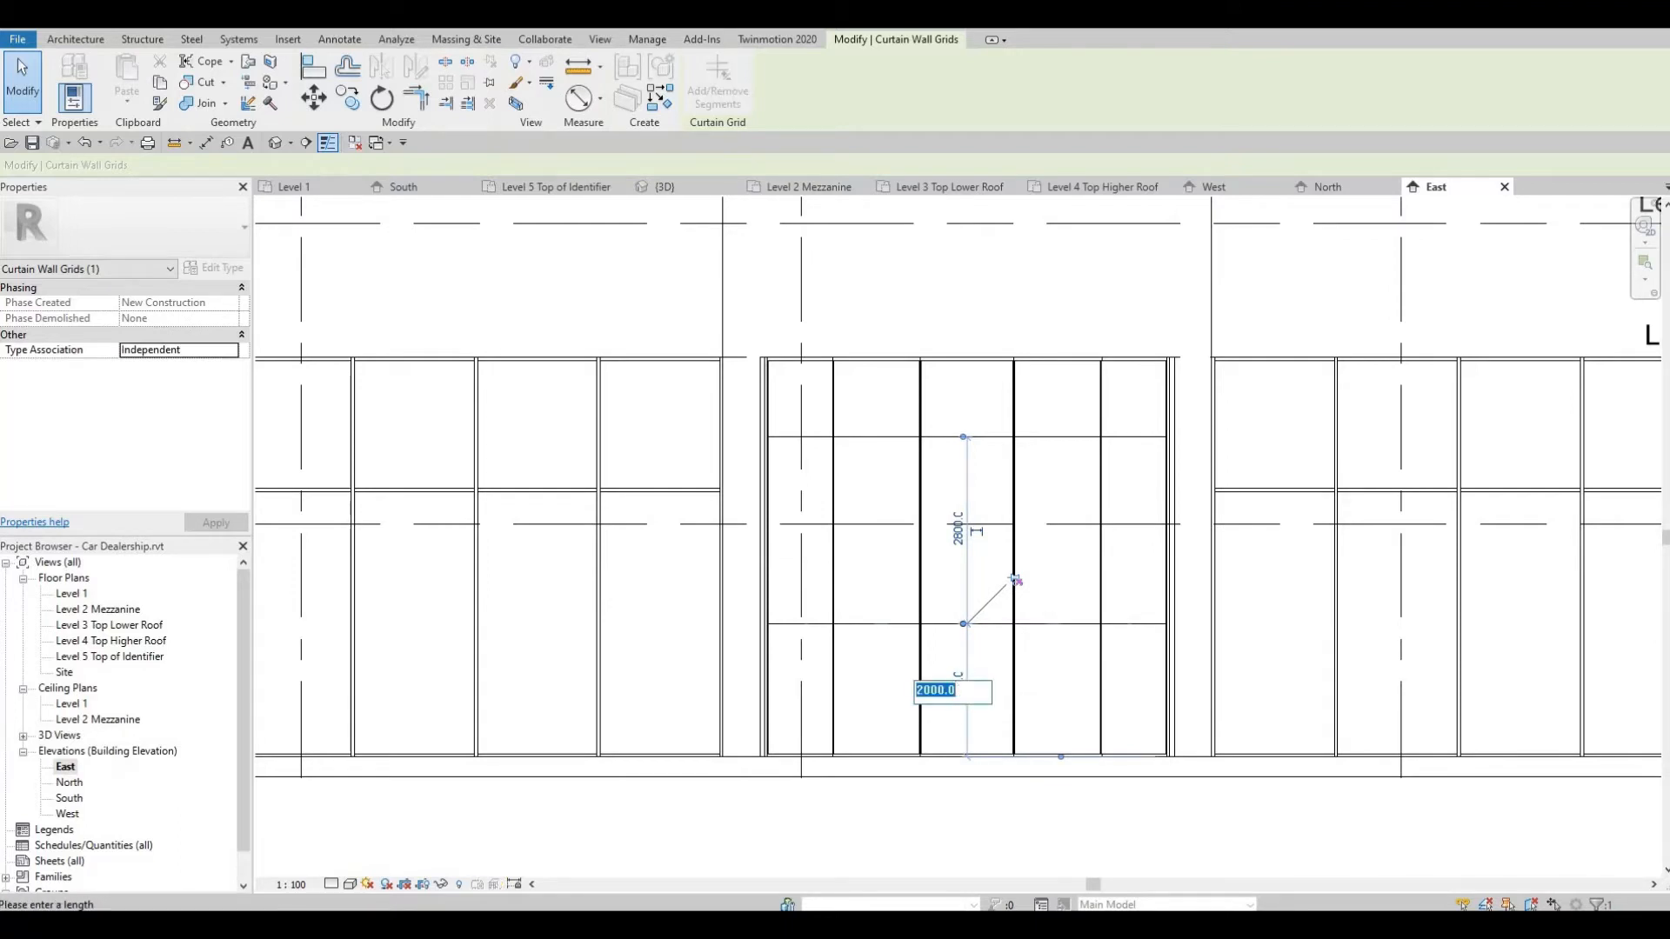
text(2)
key(Return)
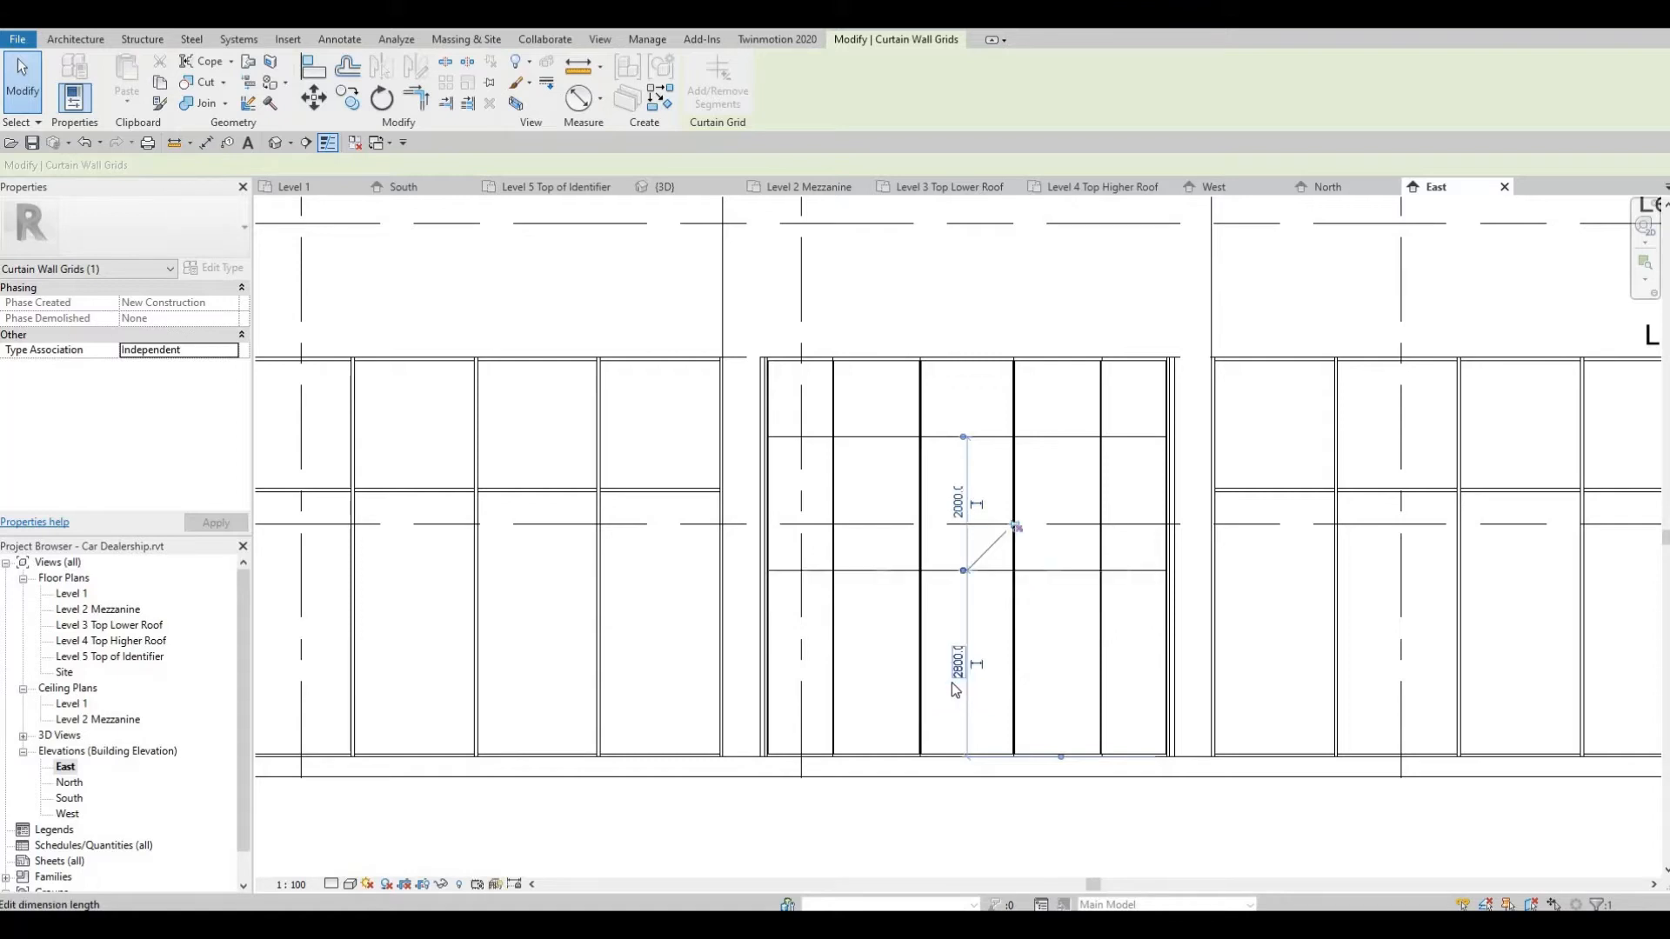
Set the curved storefront's upper horizontal grid line 2000 mm below the top edge
click(992, 436)
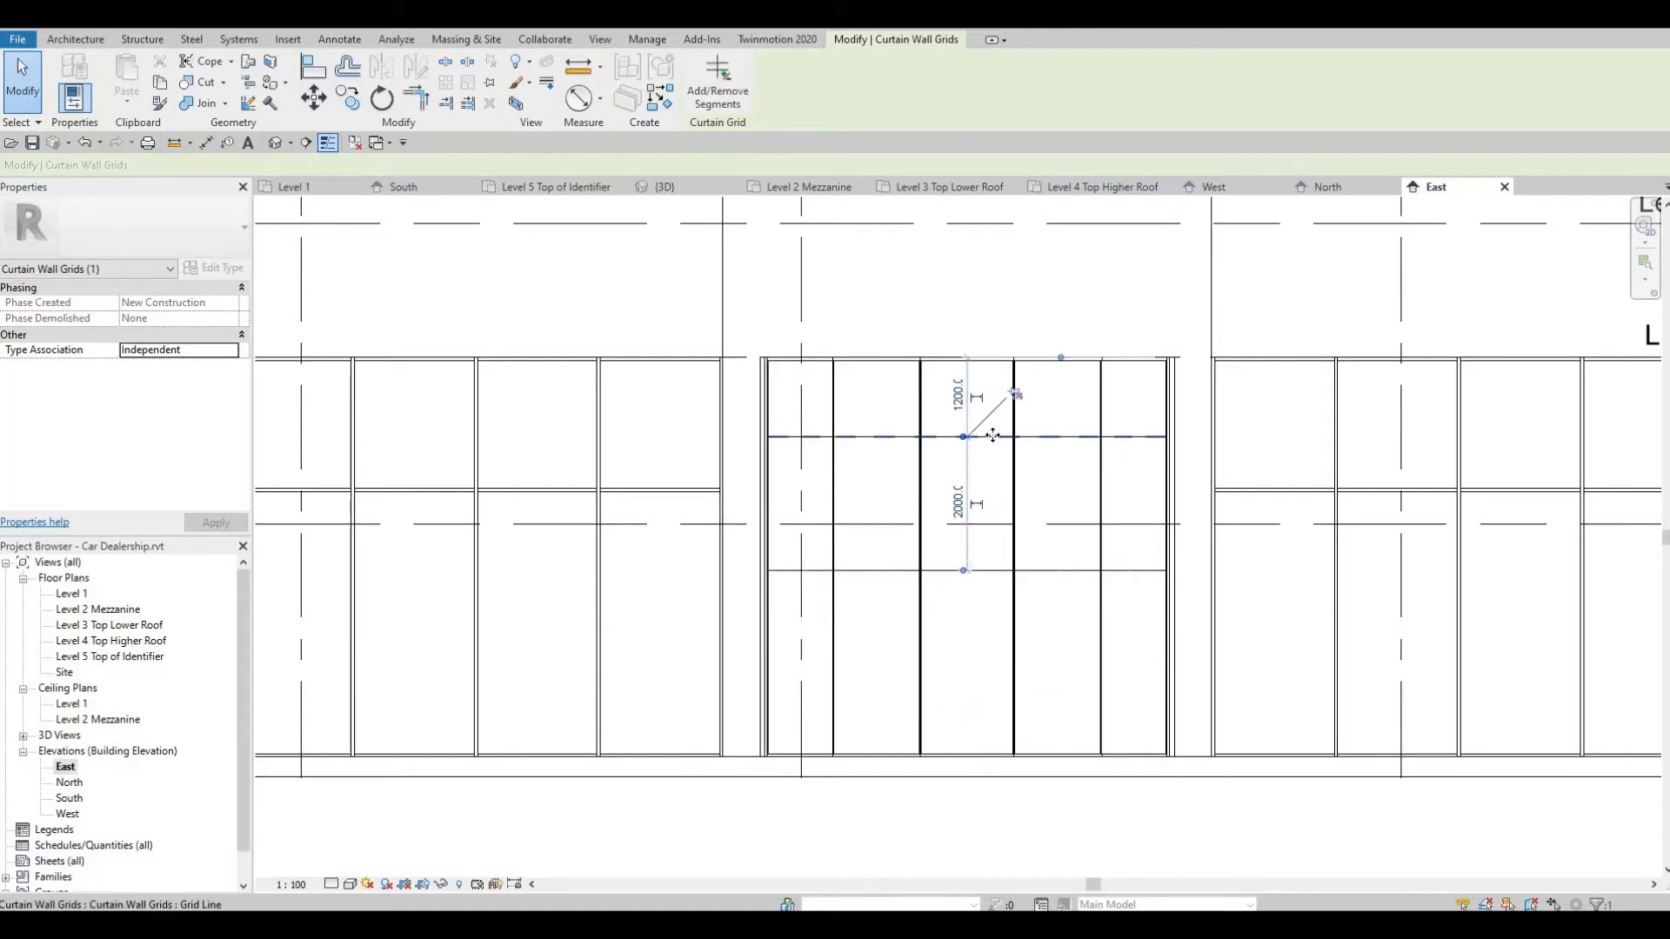
click(960, 397)
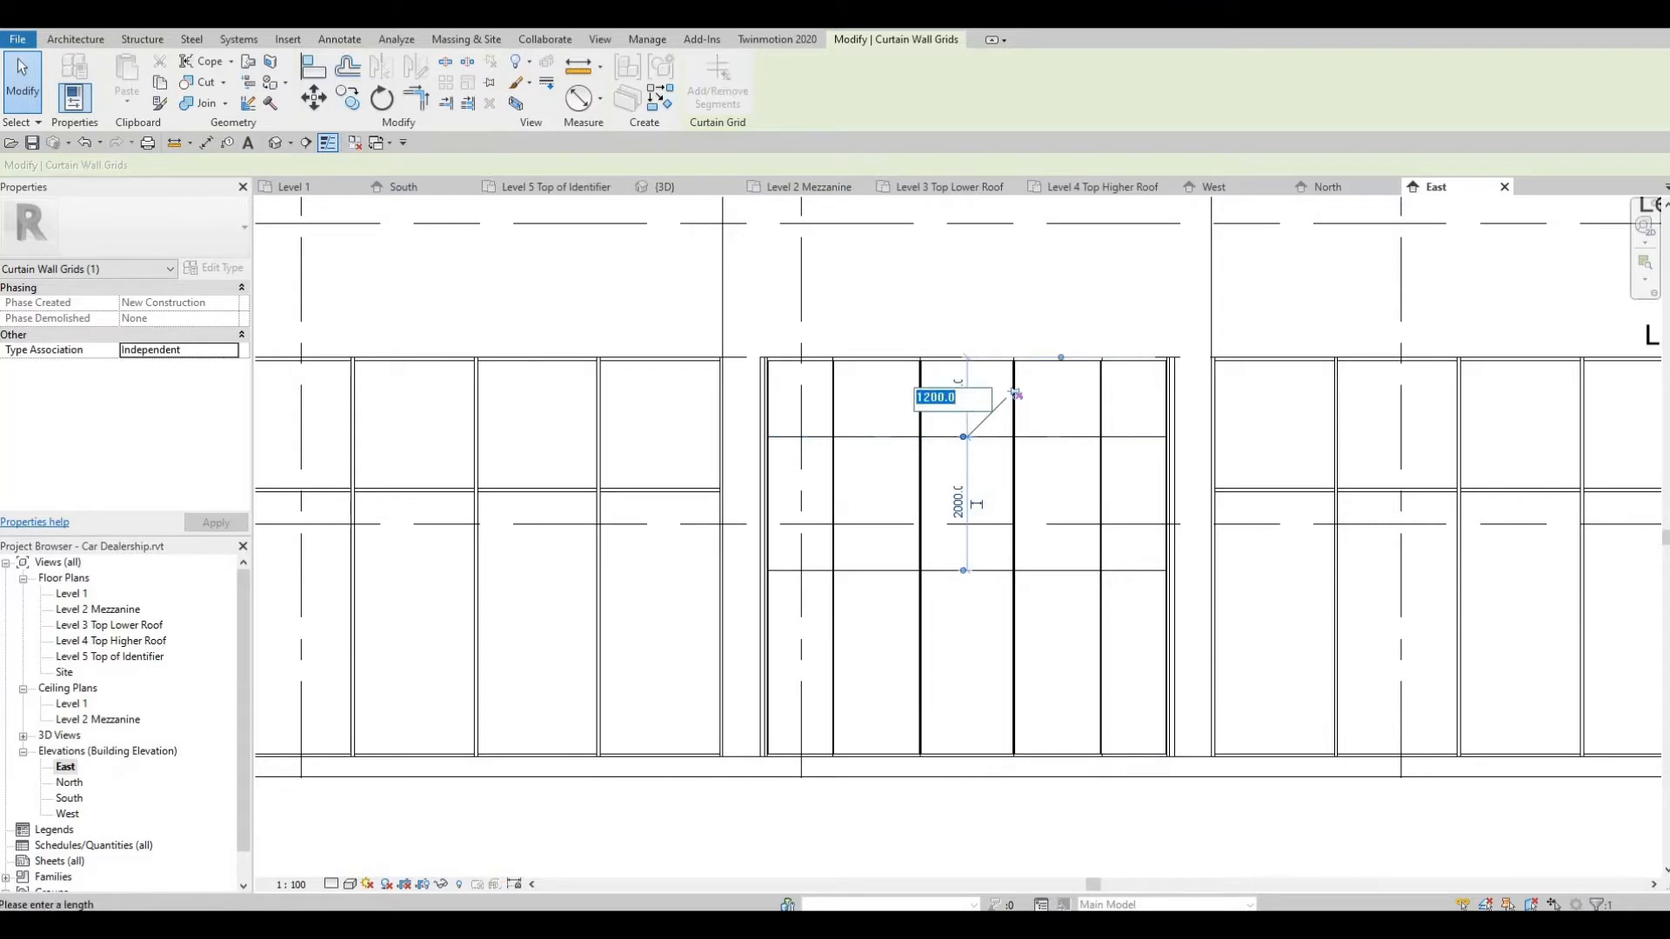
text(2000)
key(Return)
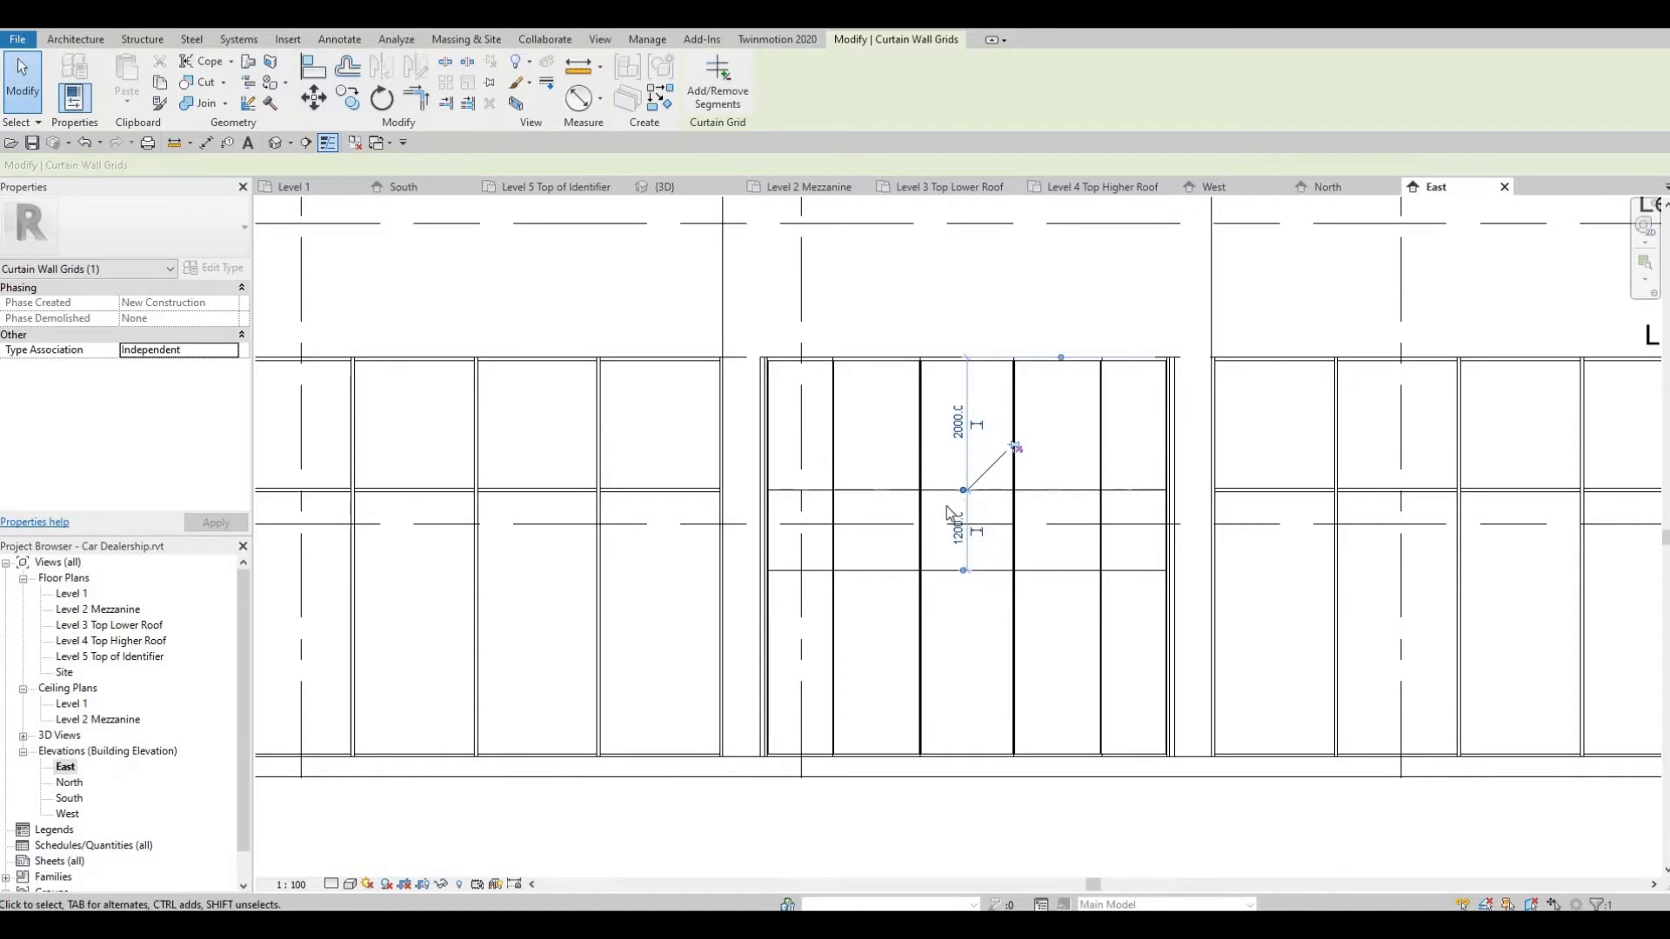
Raise the upper horizontal grid line and set it 1600 mm above the lower horizontal grid line
drag(939, 461, 940, 466)
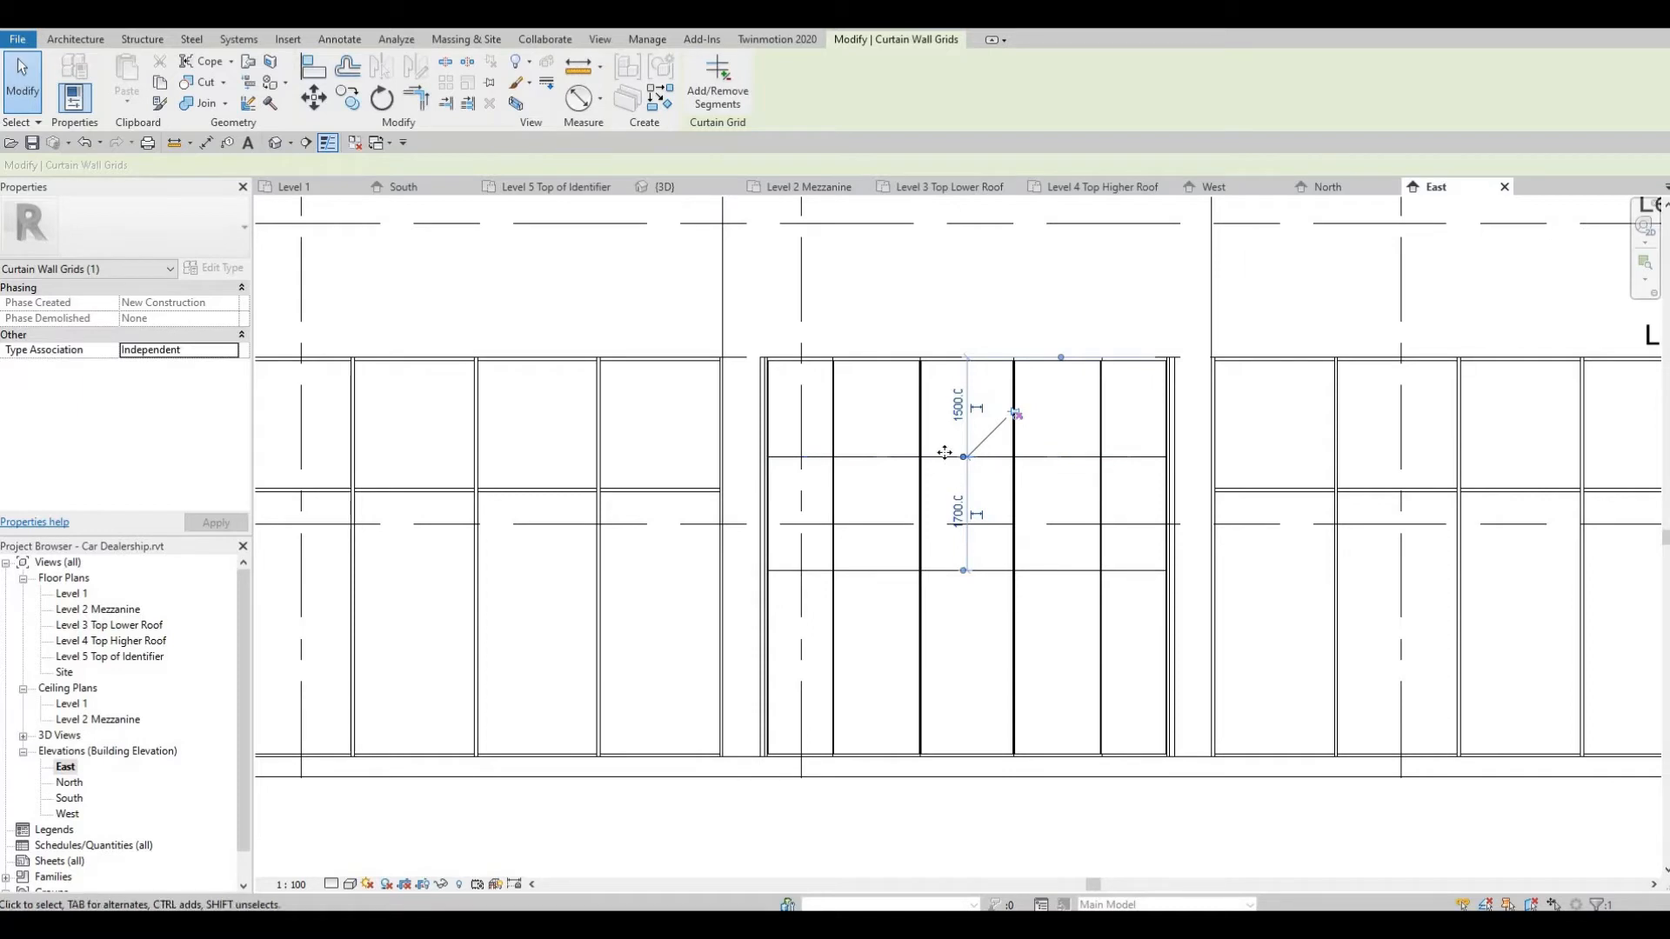
mouse_move(945, 478)
mouse_down()
mouse_move(937, 521)
mouse_move(948, 501)
mouse_up()
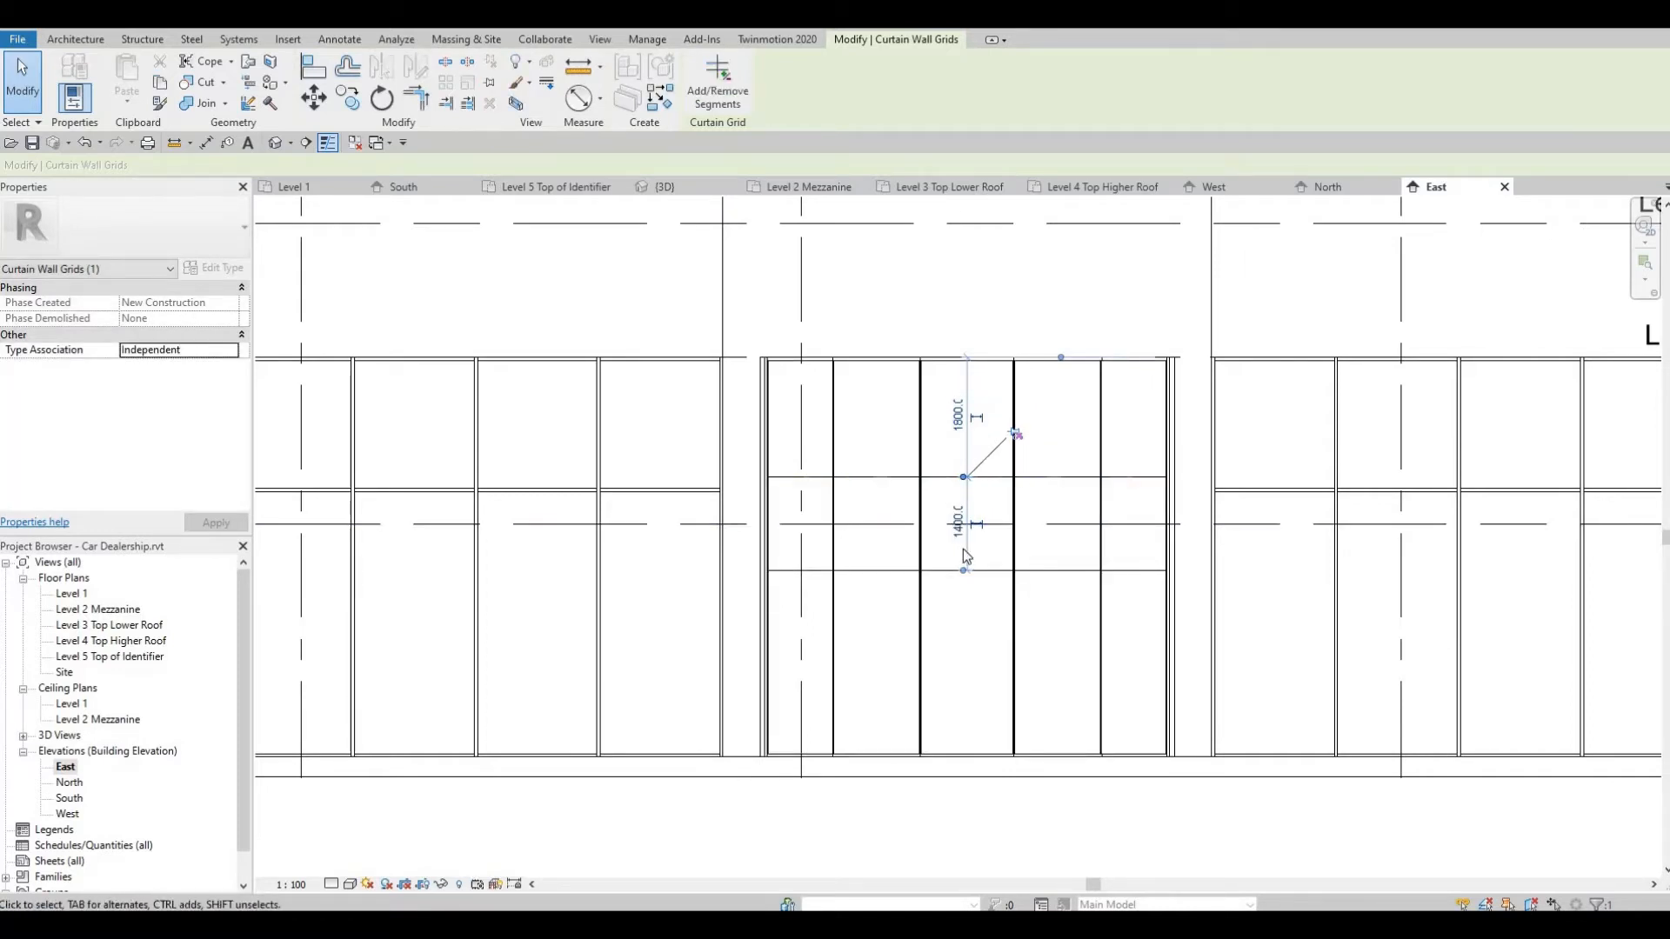
click(956, 527)
text(1600)
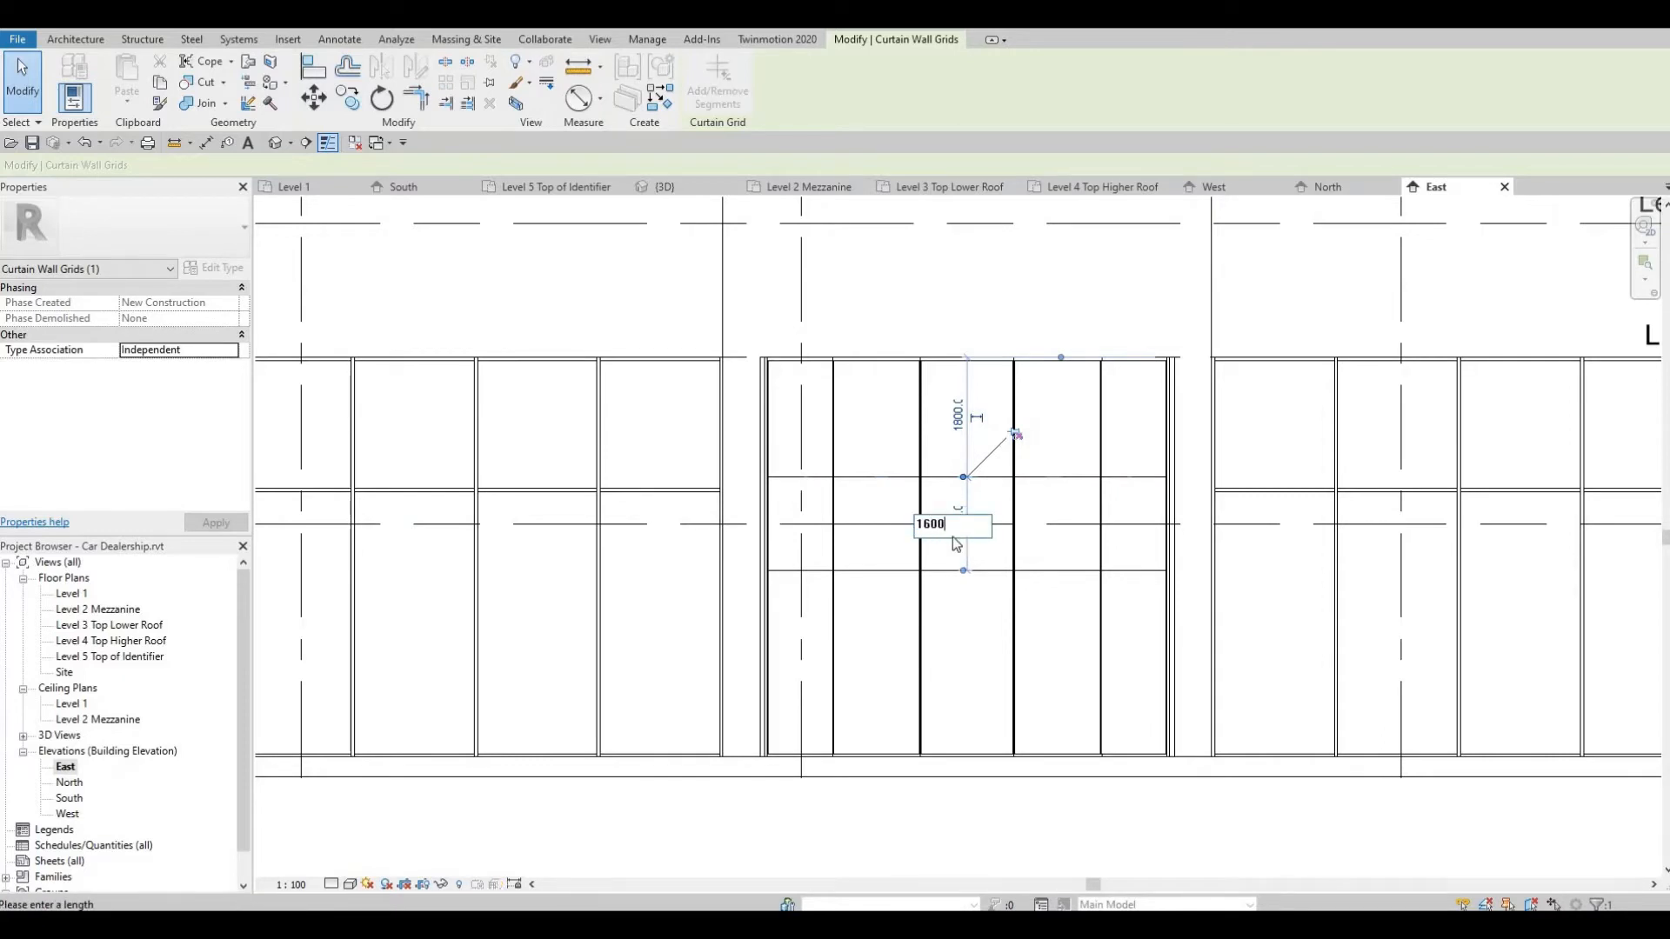
key(Return)
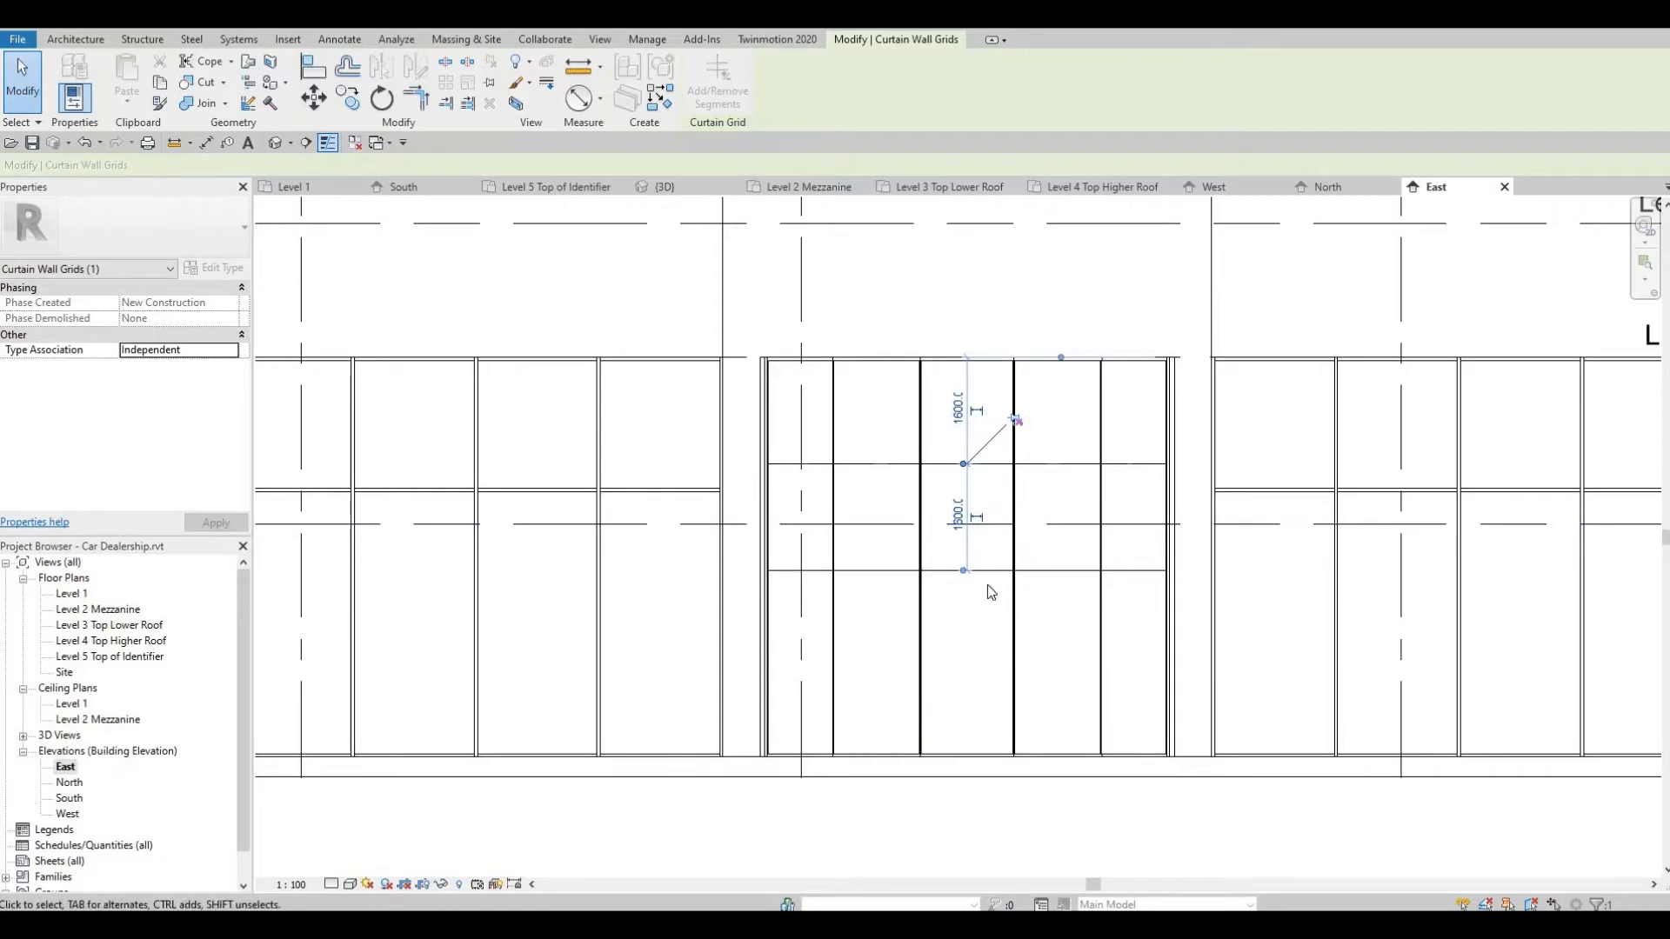
Move the curved storefront's third vertical grid line to about 31.4° from the fourth and the second to about 16.5° from the first
click(1015, 503)
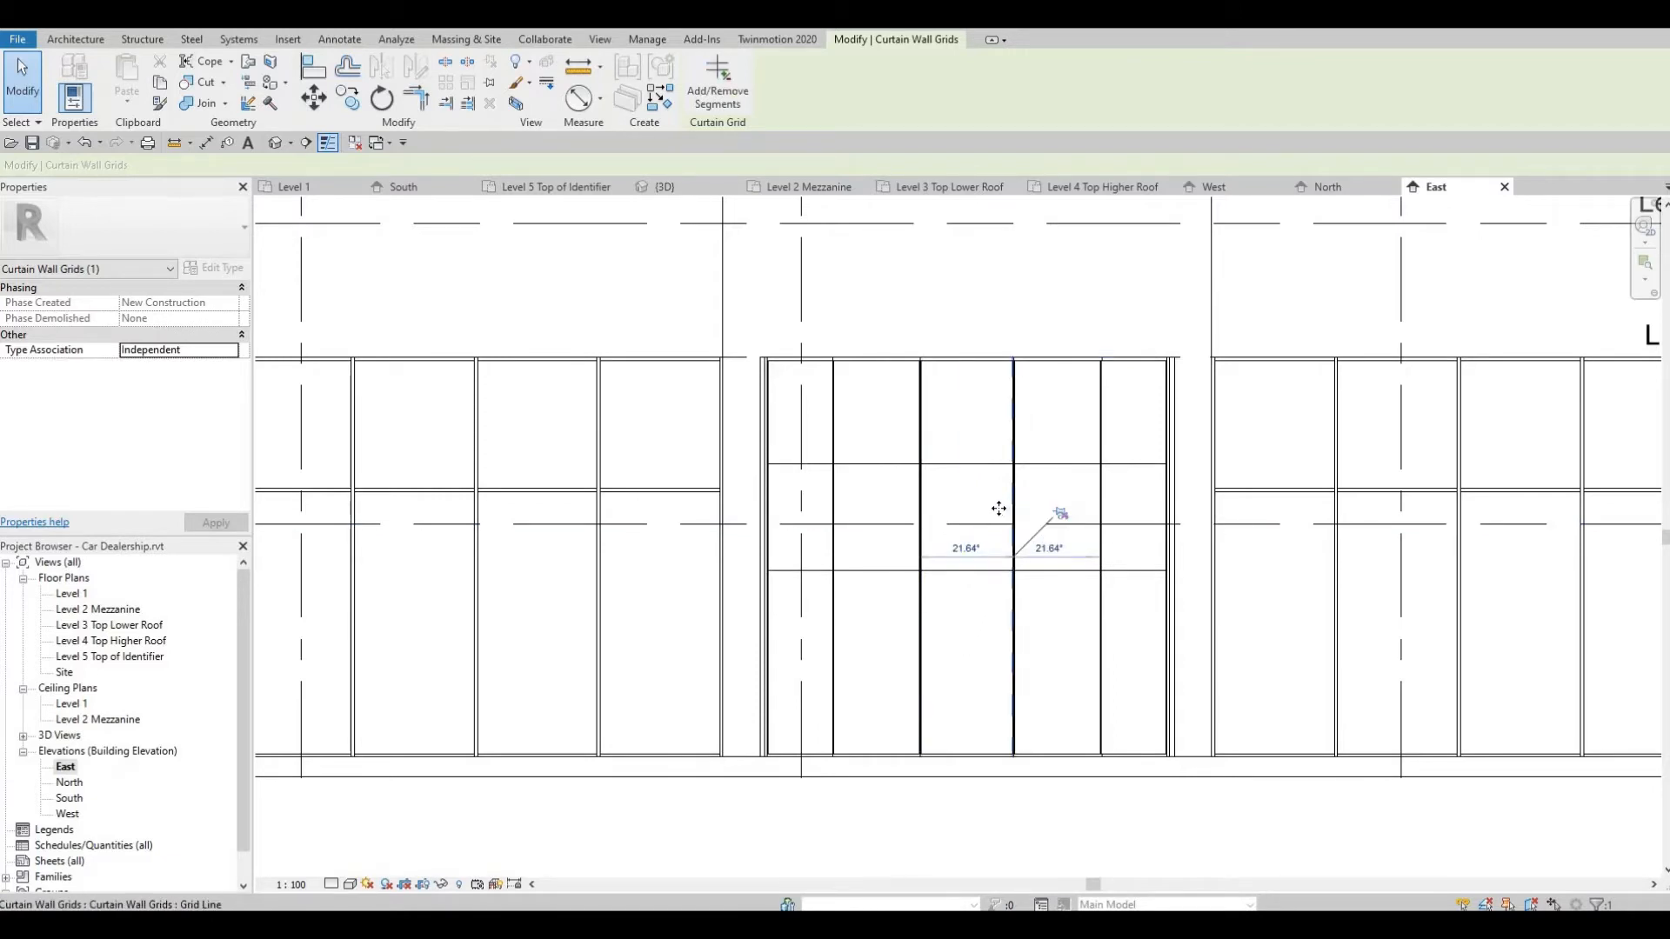
drag(1014, 499, 1009, 497)
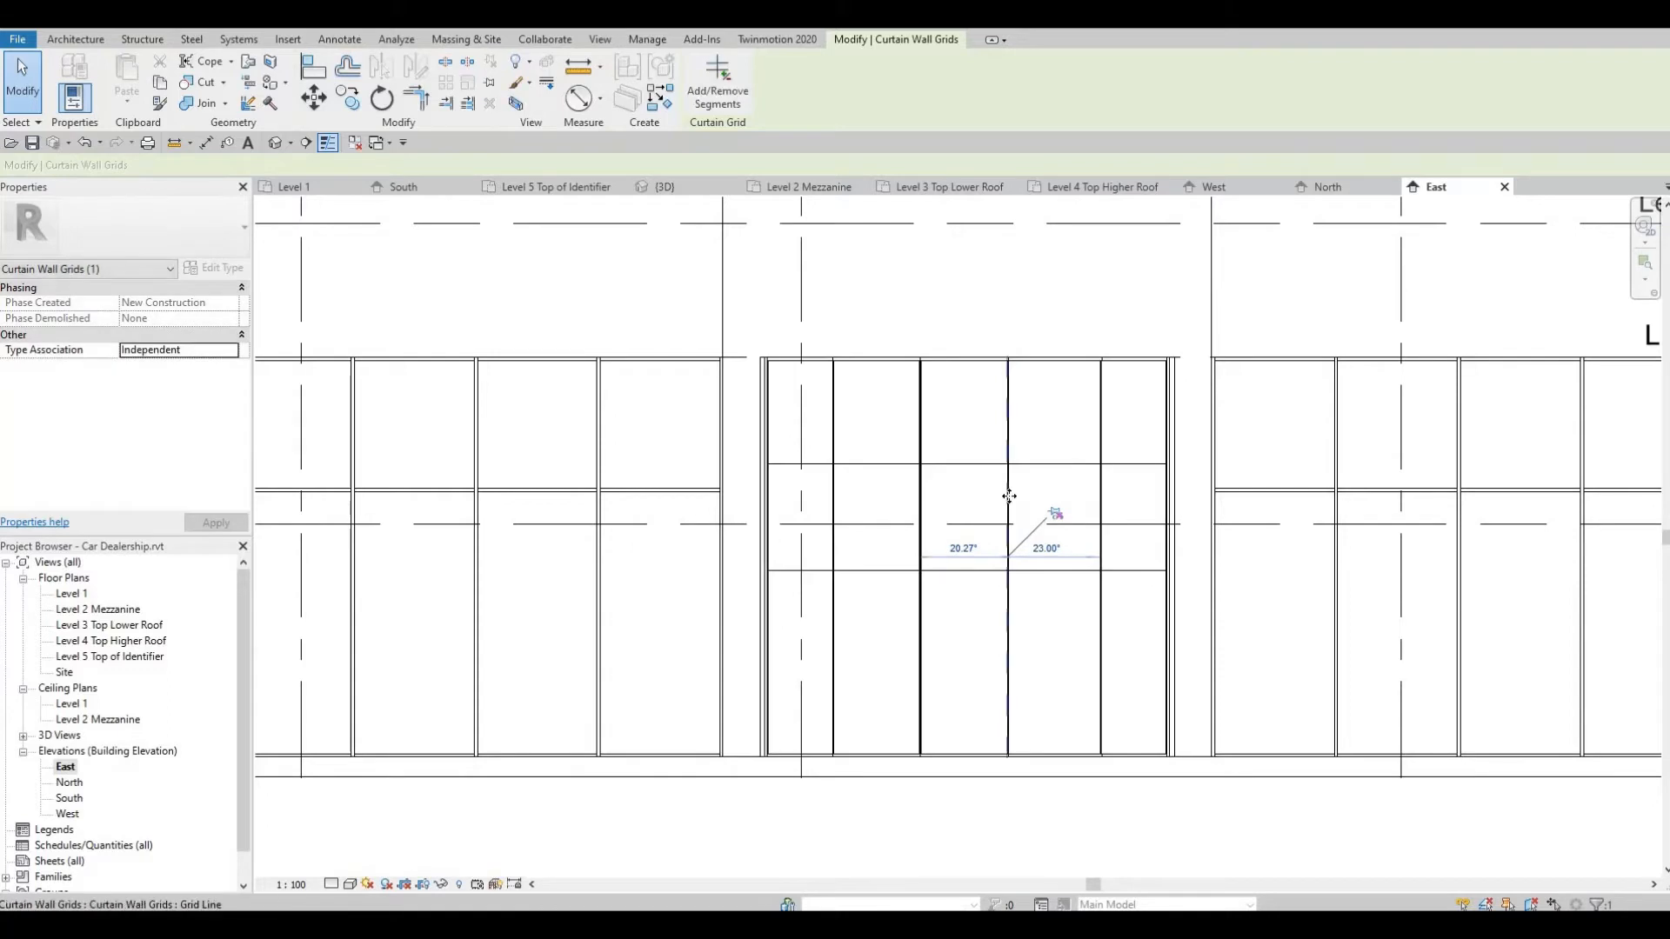
click(920, 492)
drag(921, 492, 884, 488)
click(1009, 495)
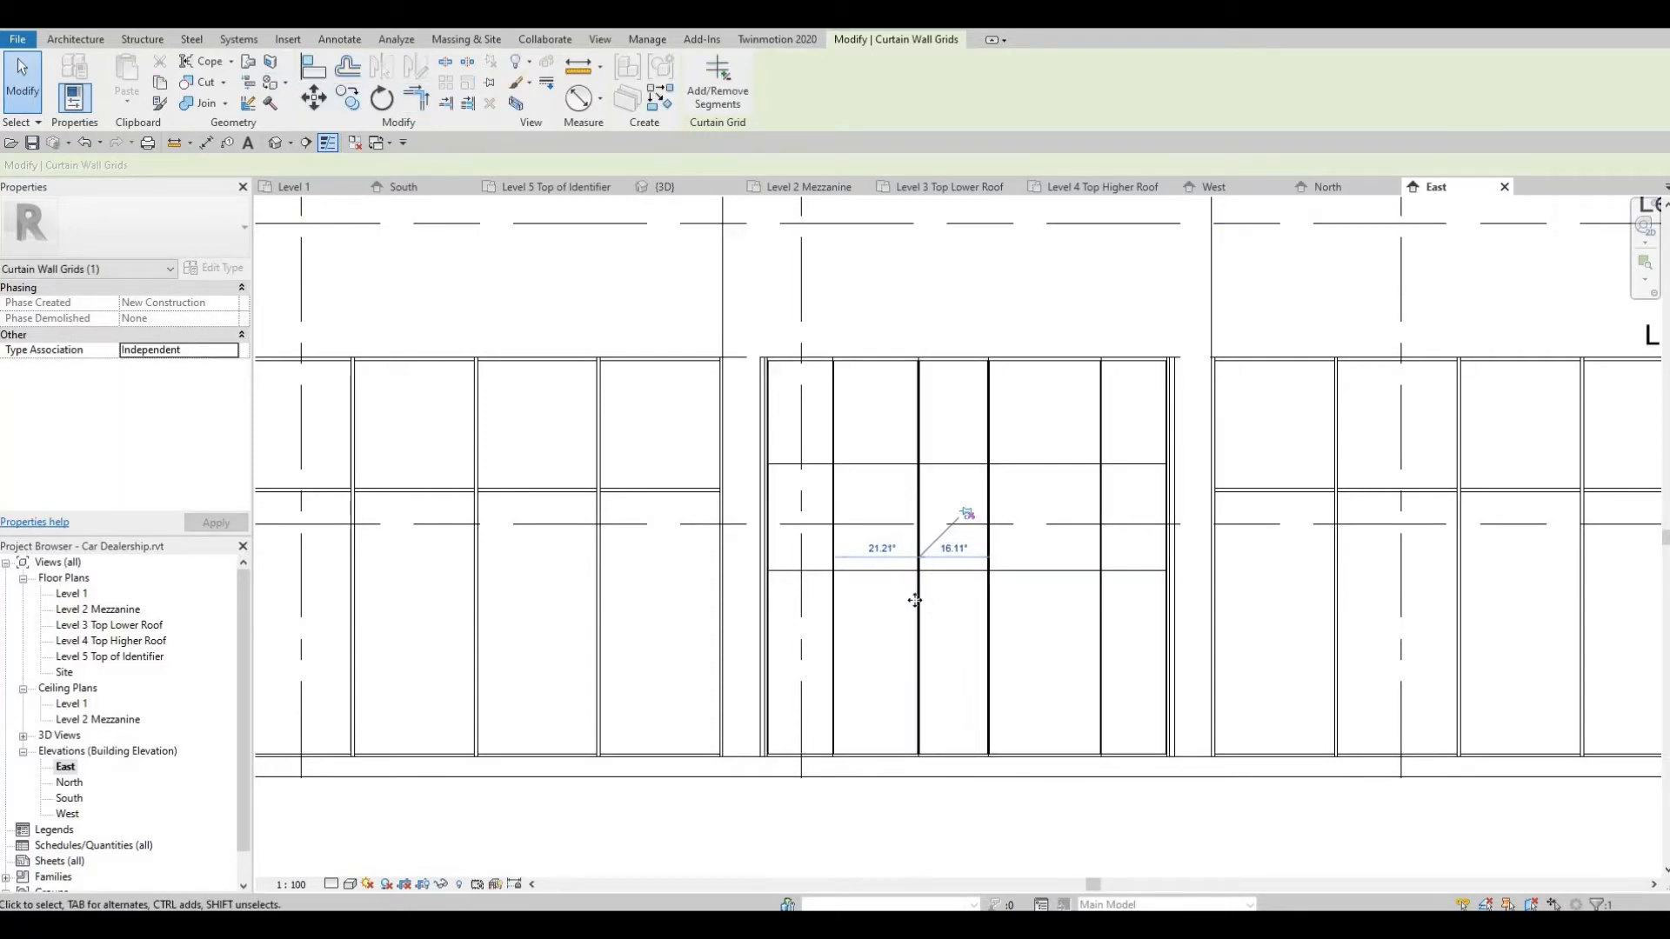
drag(890, 601, 880, 601)
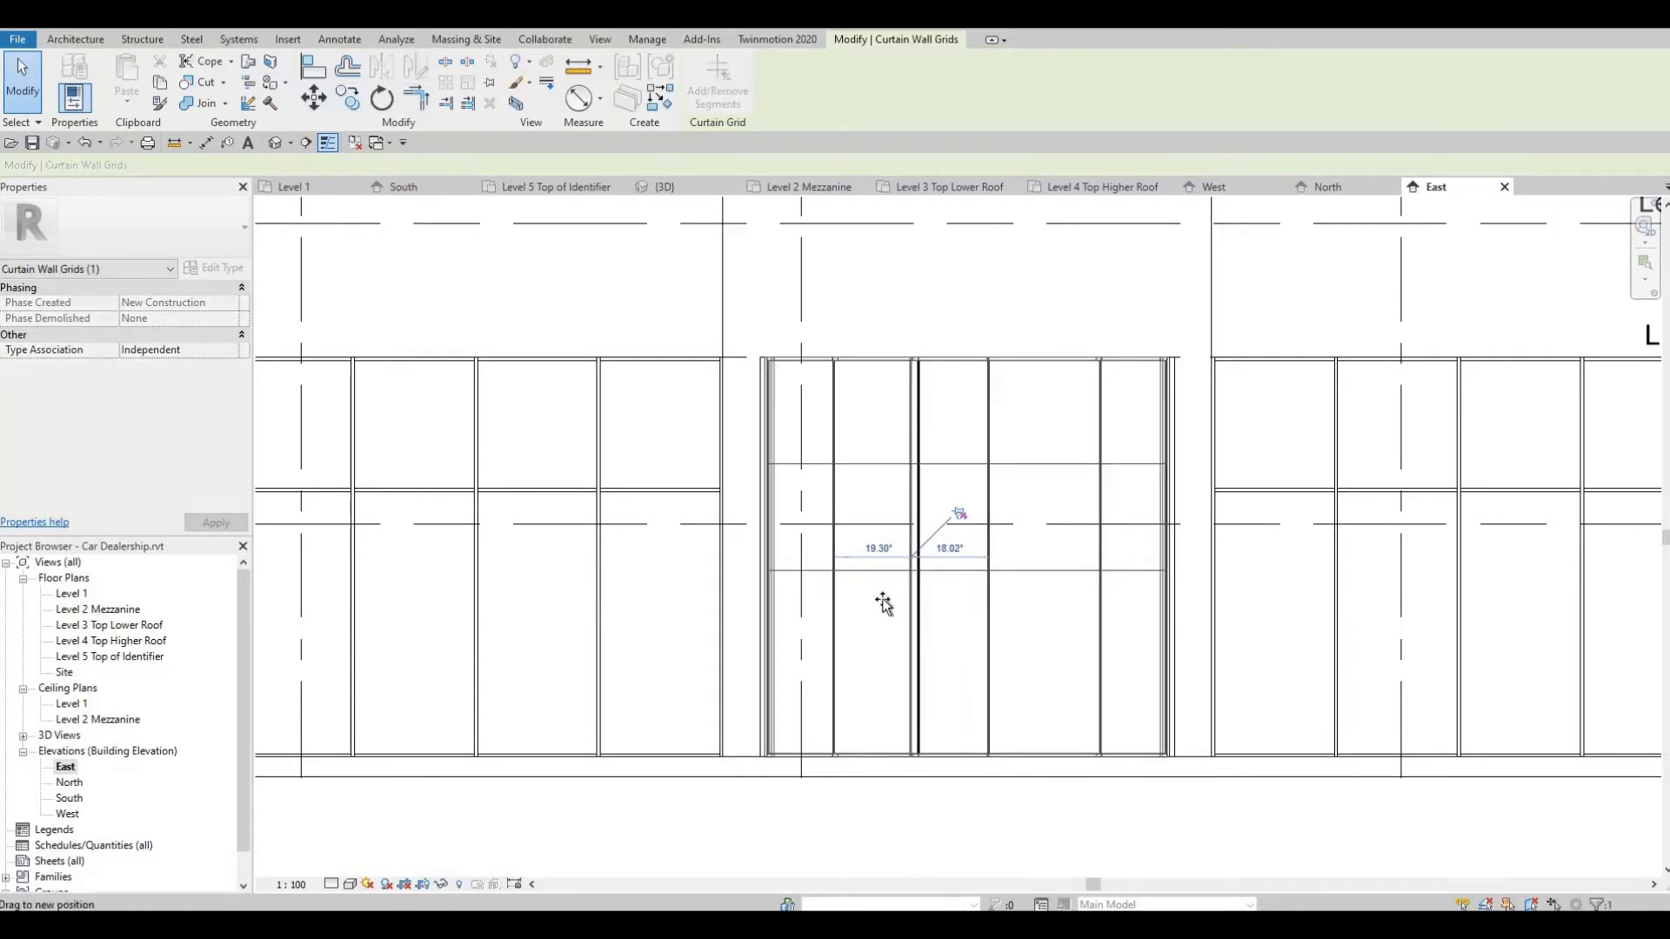
click(988, 416)
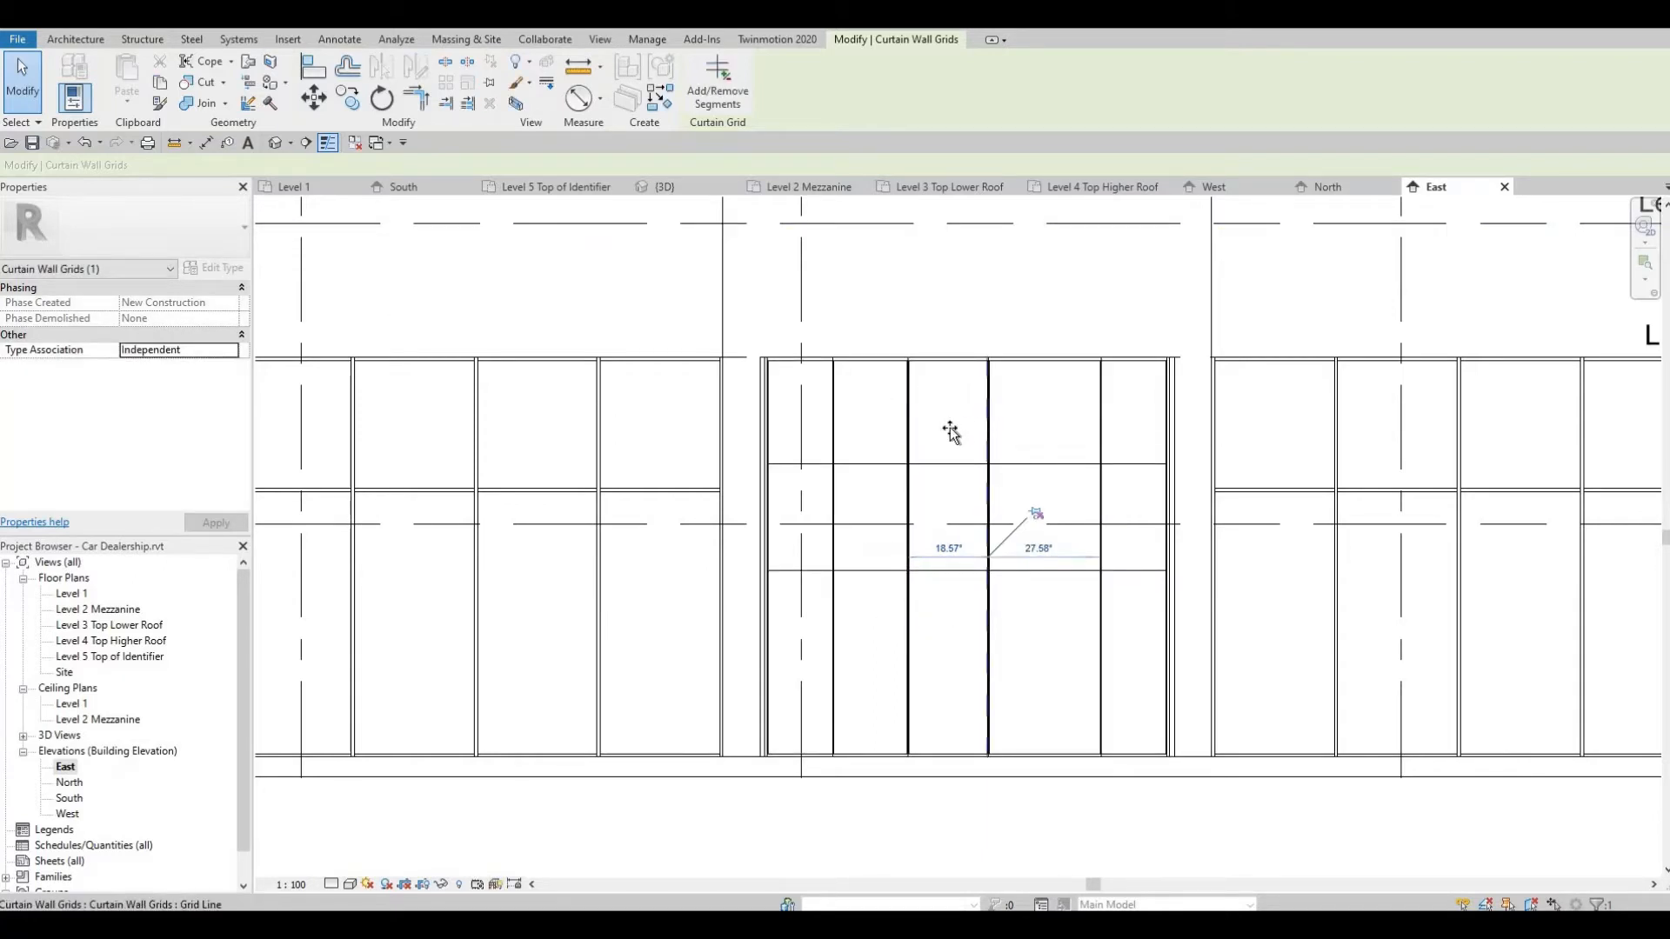
drag(951, 430, 938, 458)
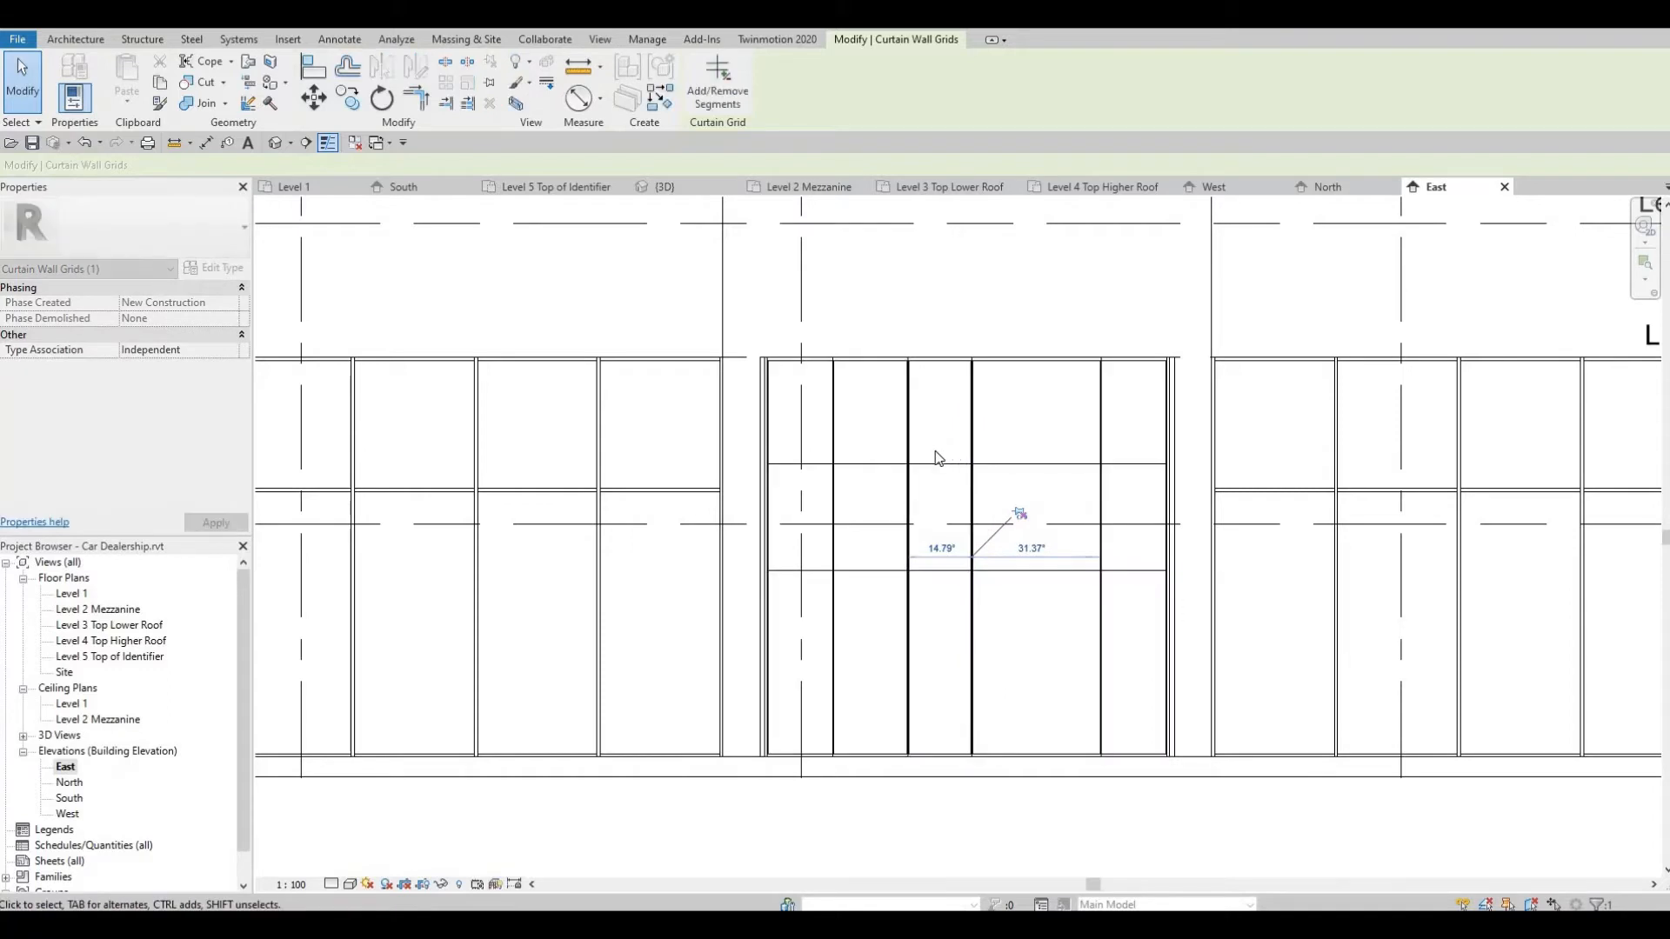
click(909, 421)
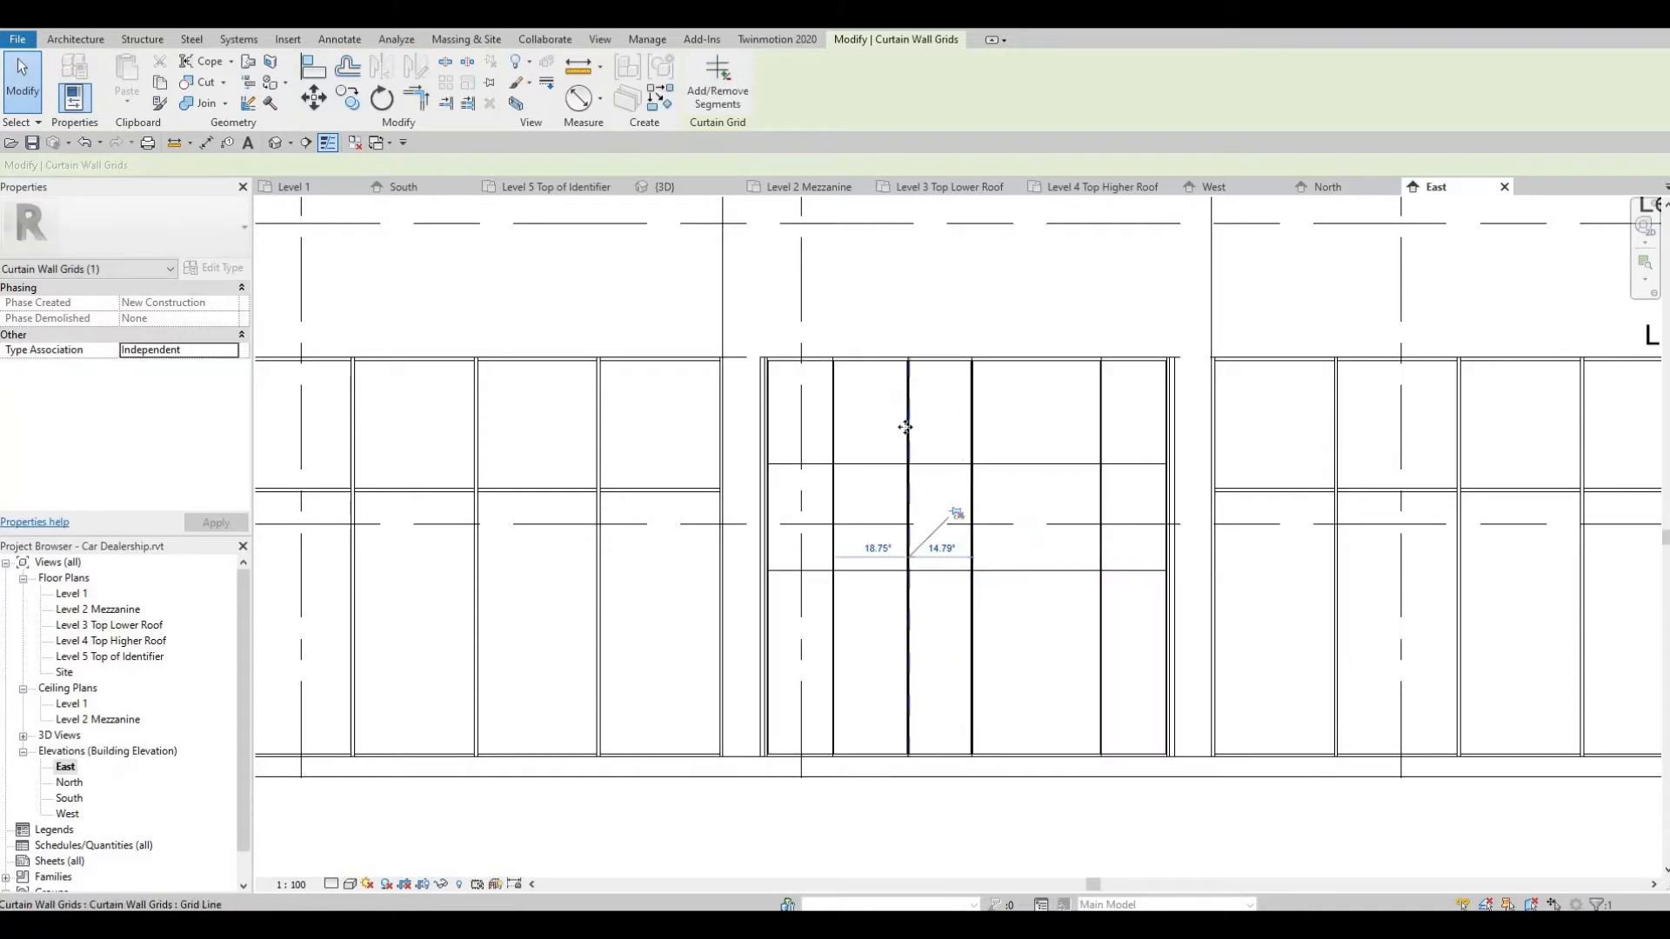
drag(887, 432, 897, 438)
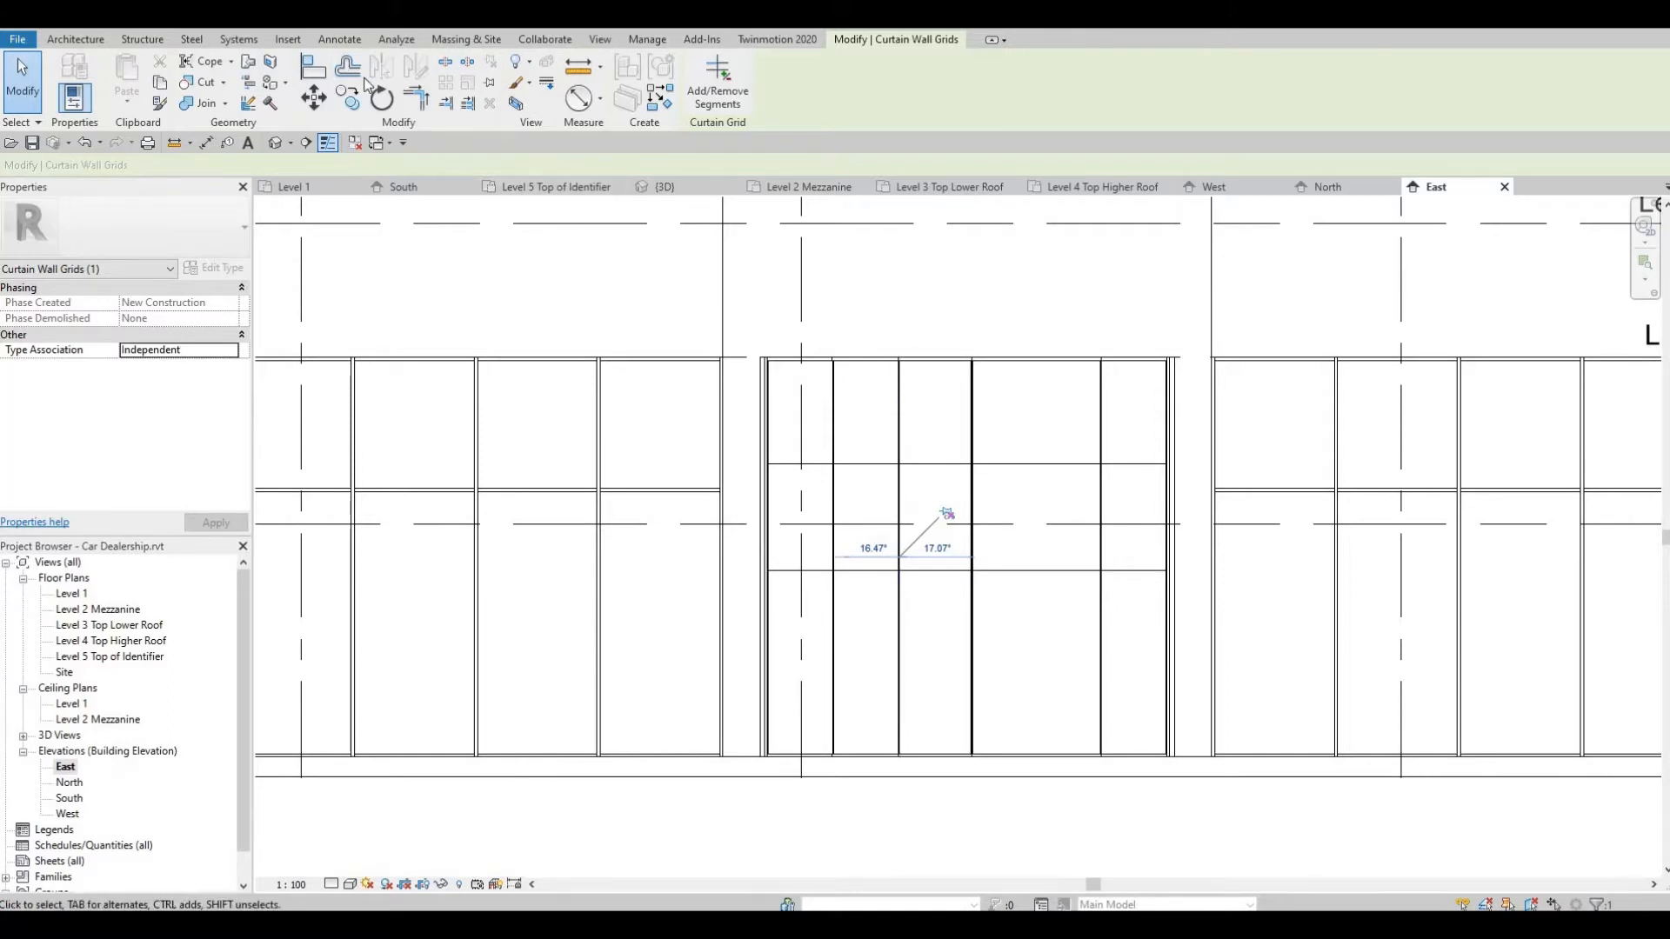
Add a full-height vertical curtain grid line roughly midway in the wide bay between the third and fourth vertical grid lines
click(87, 39)
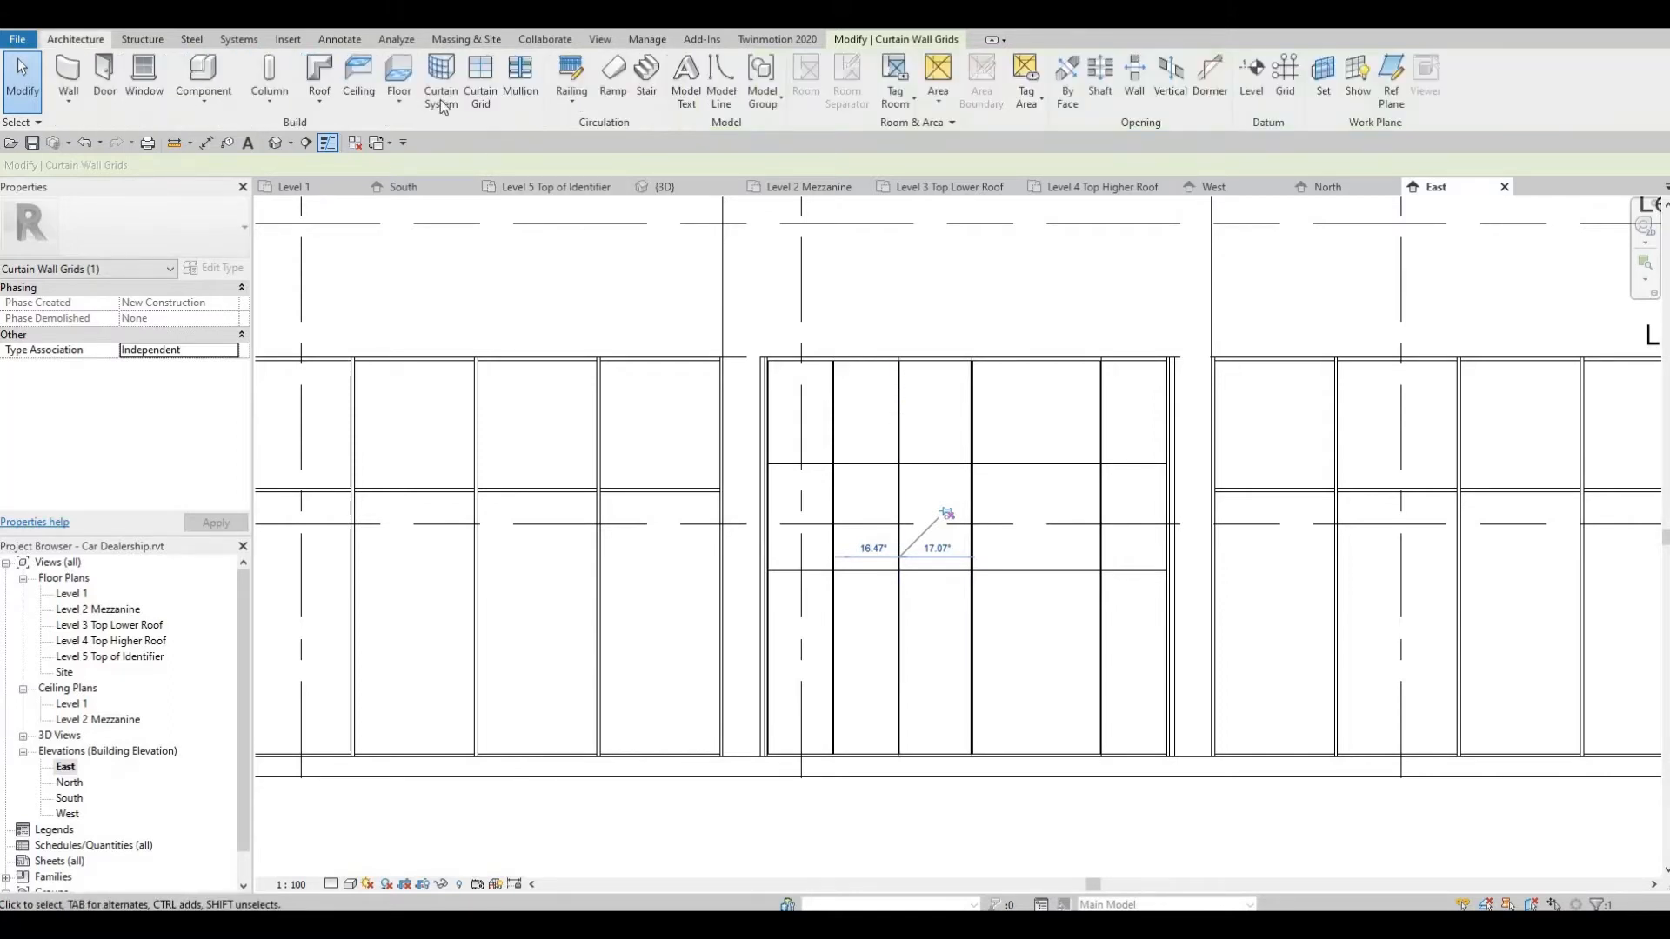
click(480, 78)
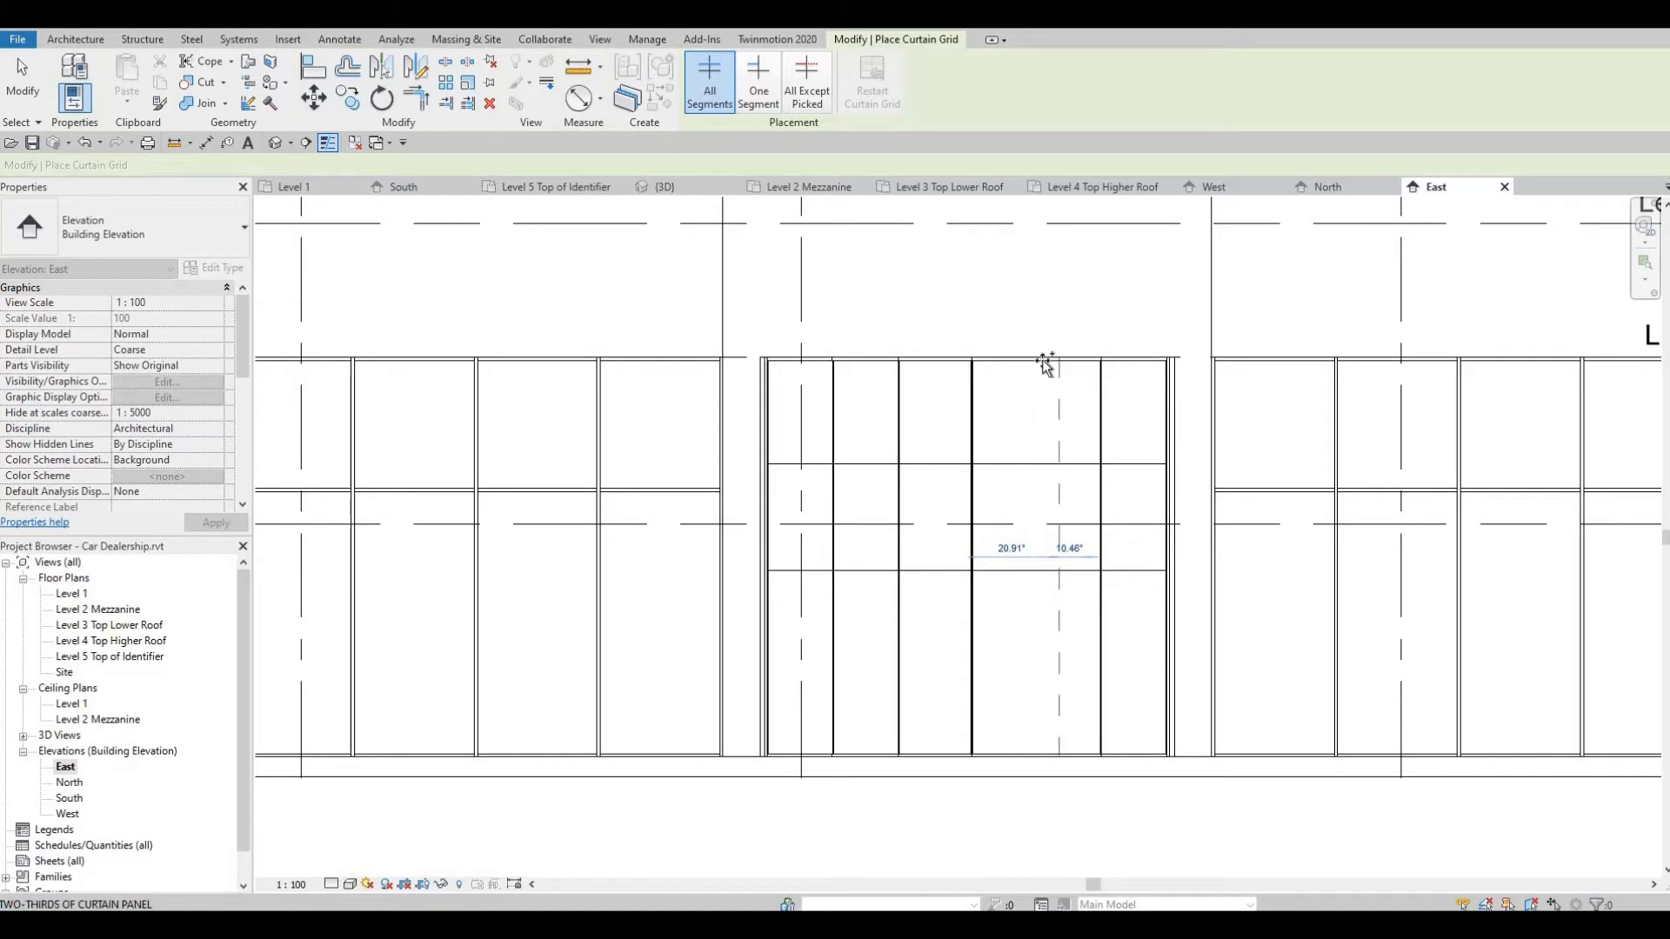
click(1044, 365)
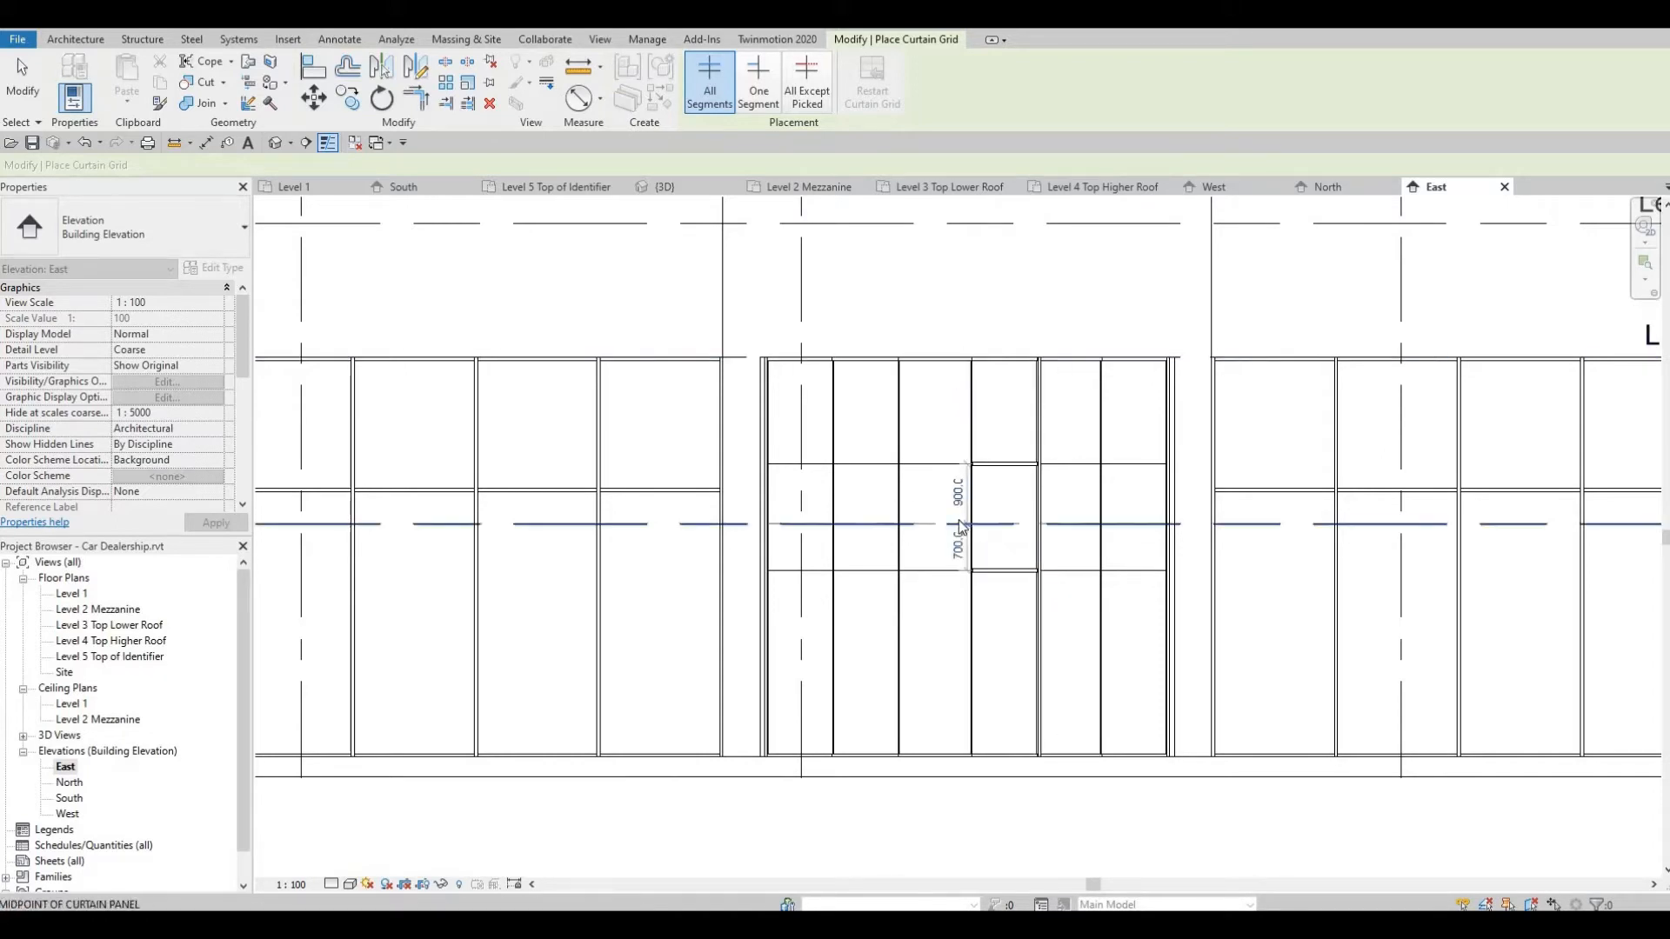
key(Escape)
key(Escape)
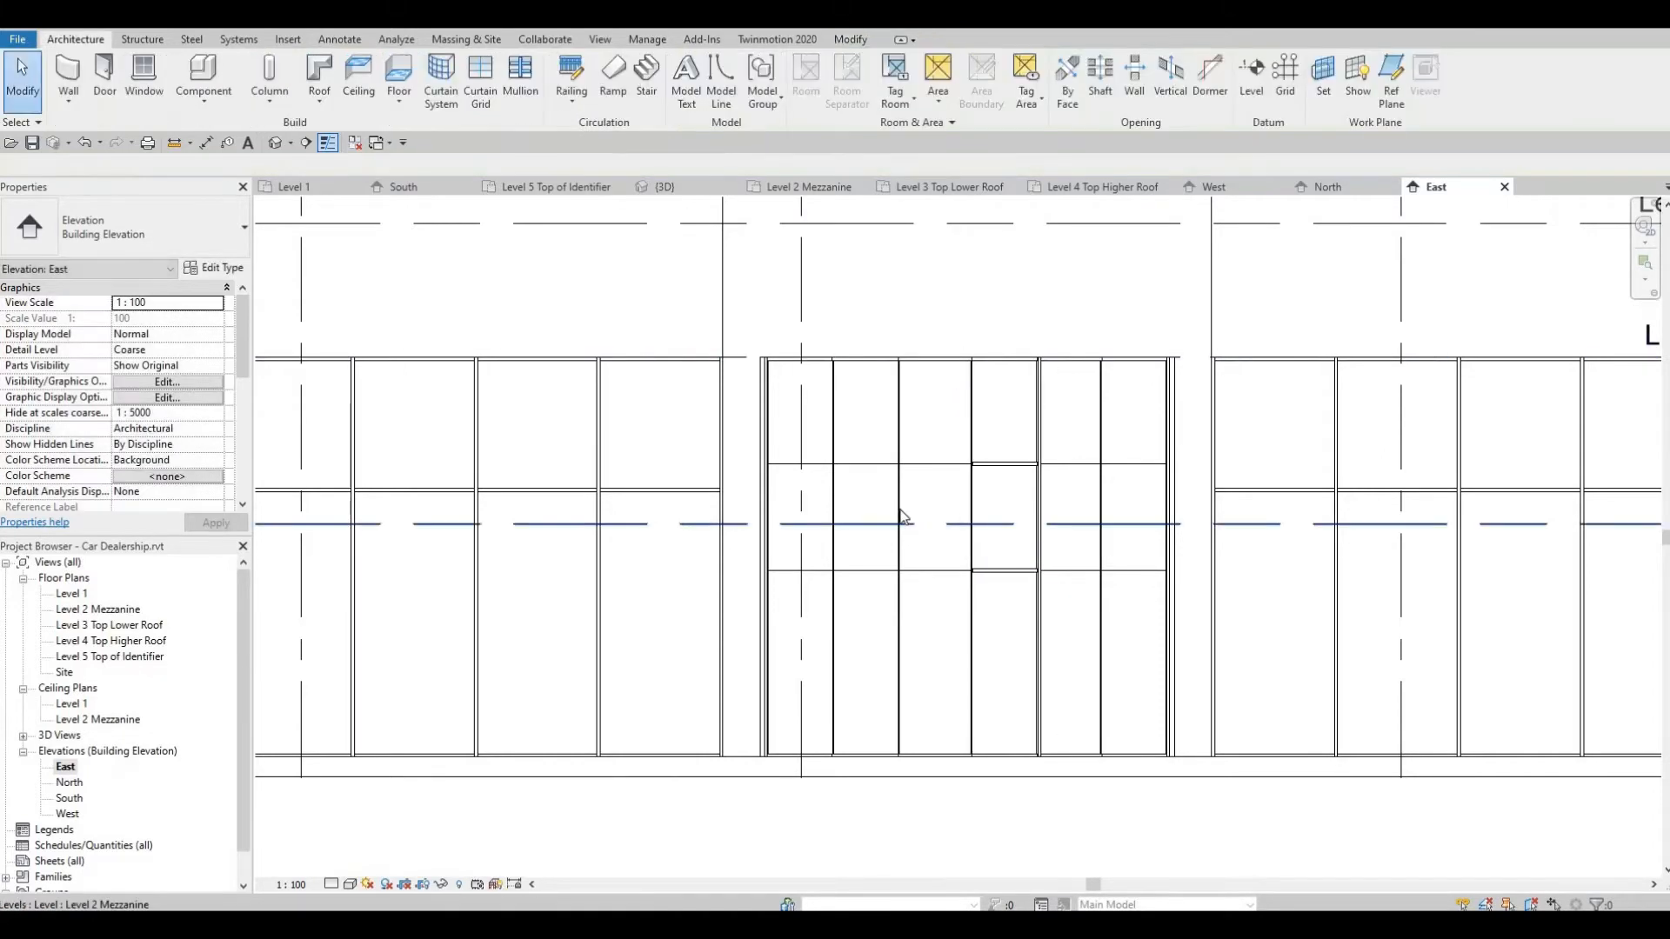
Place 50mm x 150mm rectangular mullions on all empty grid lines of the curved storefront
click(517, 87)
click(784, 83)
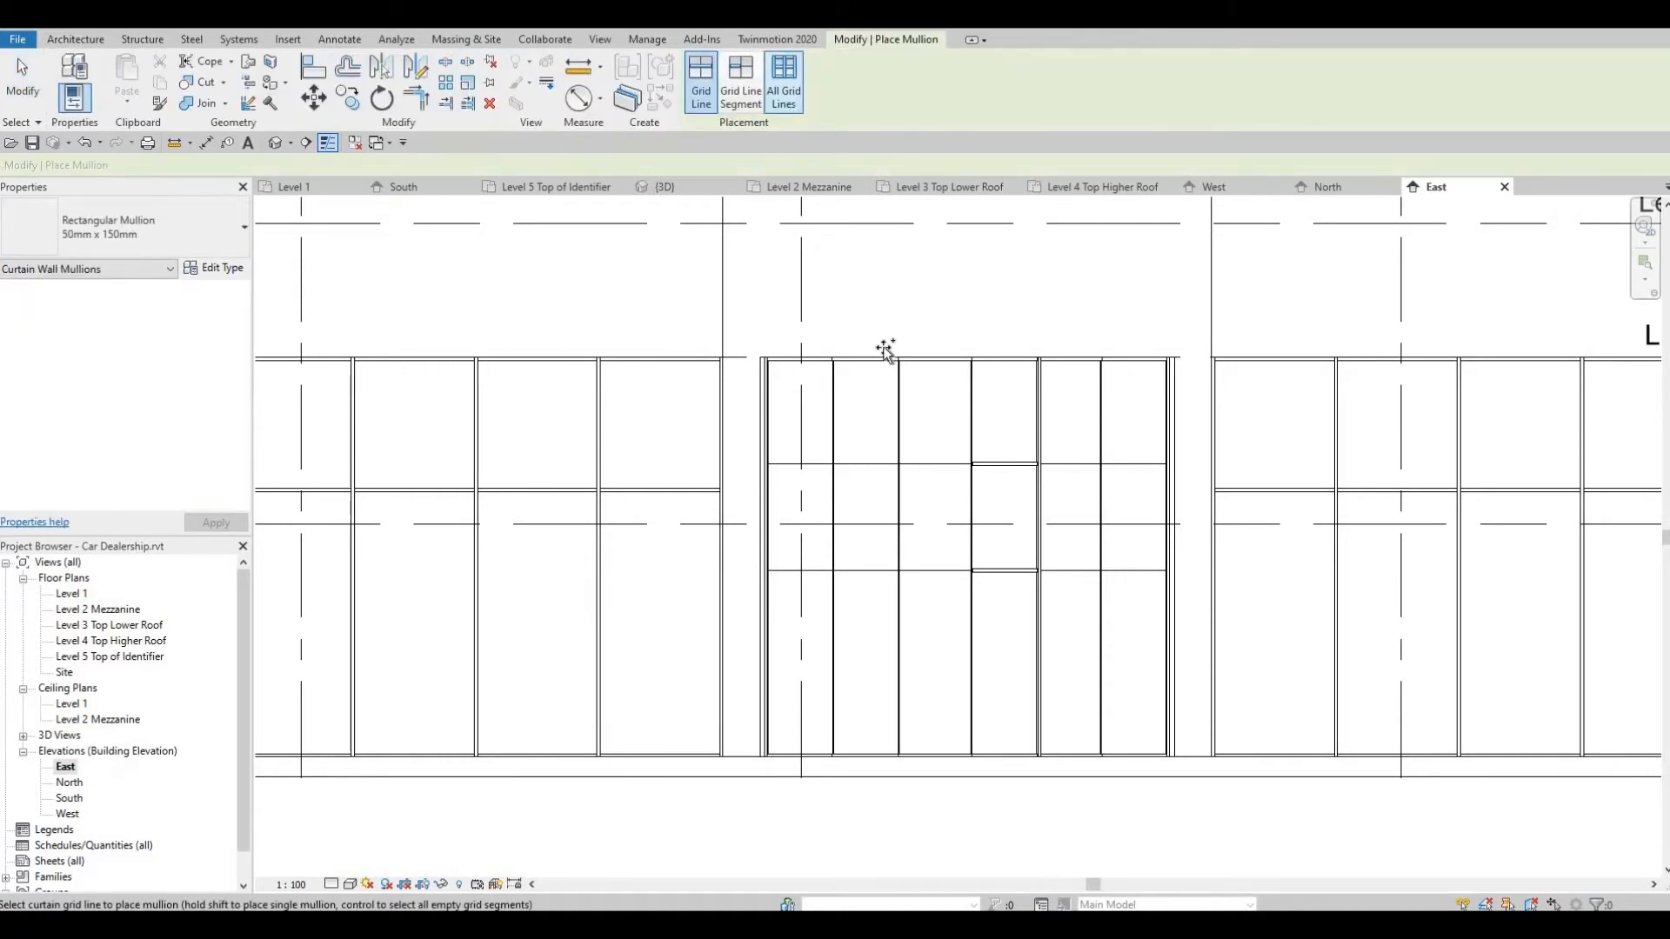
click(896, 371)
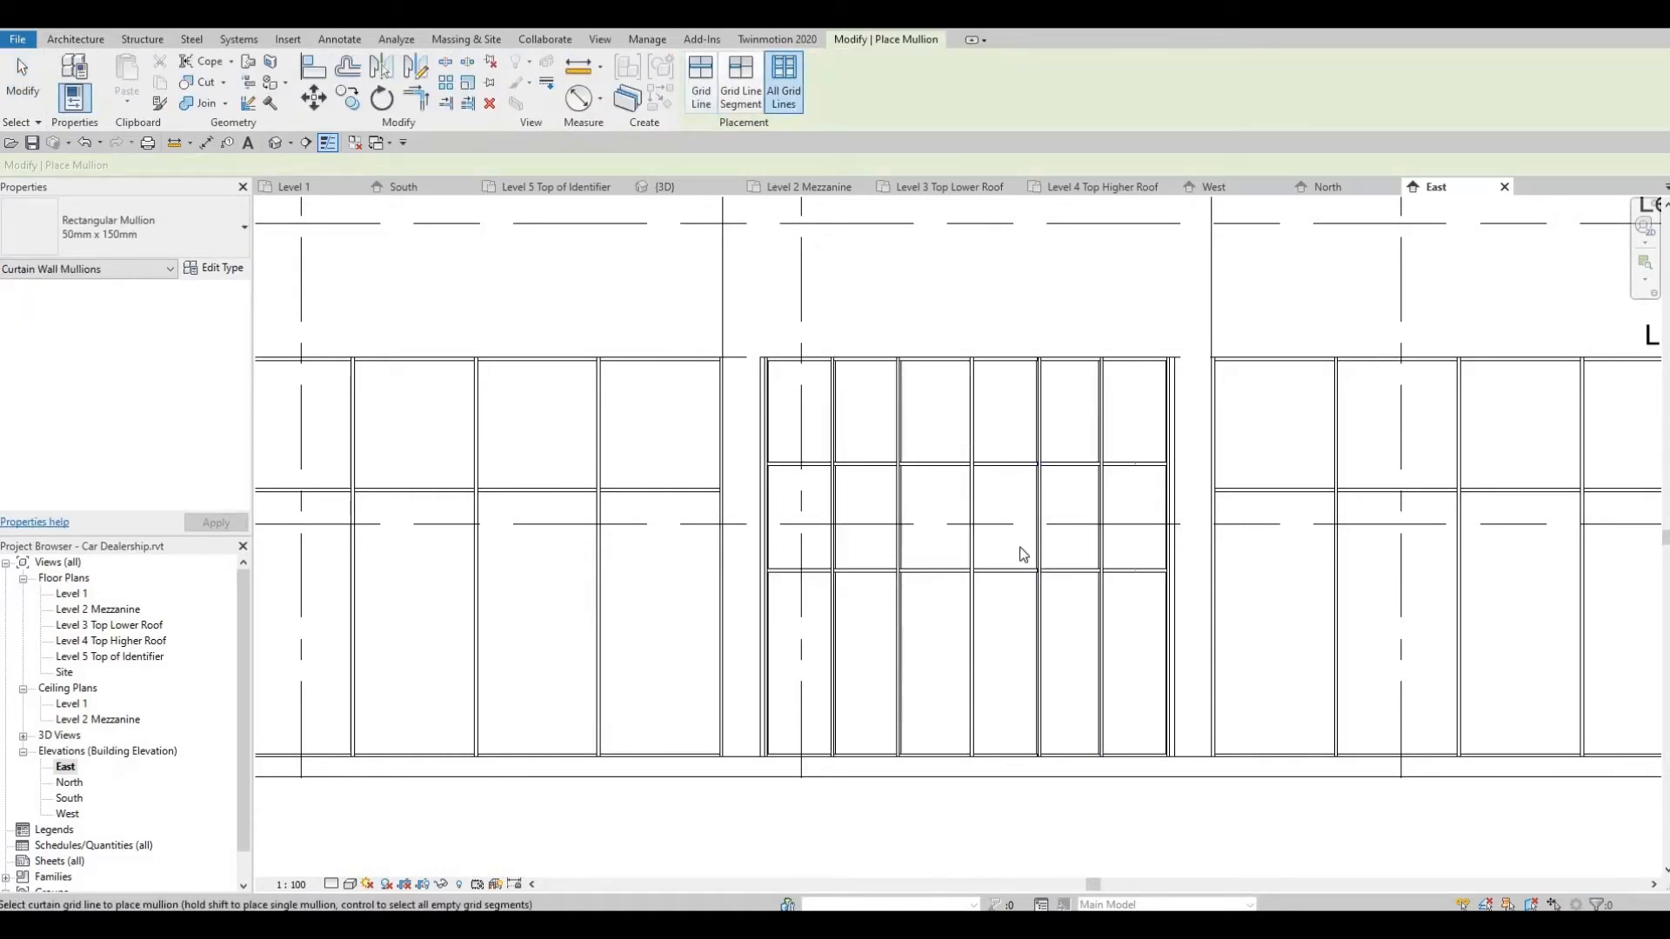
key(Escape)
key(Escape)
scroll(993, 738, up, 1)
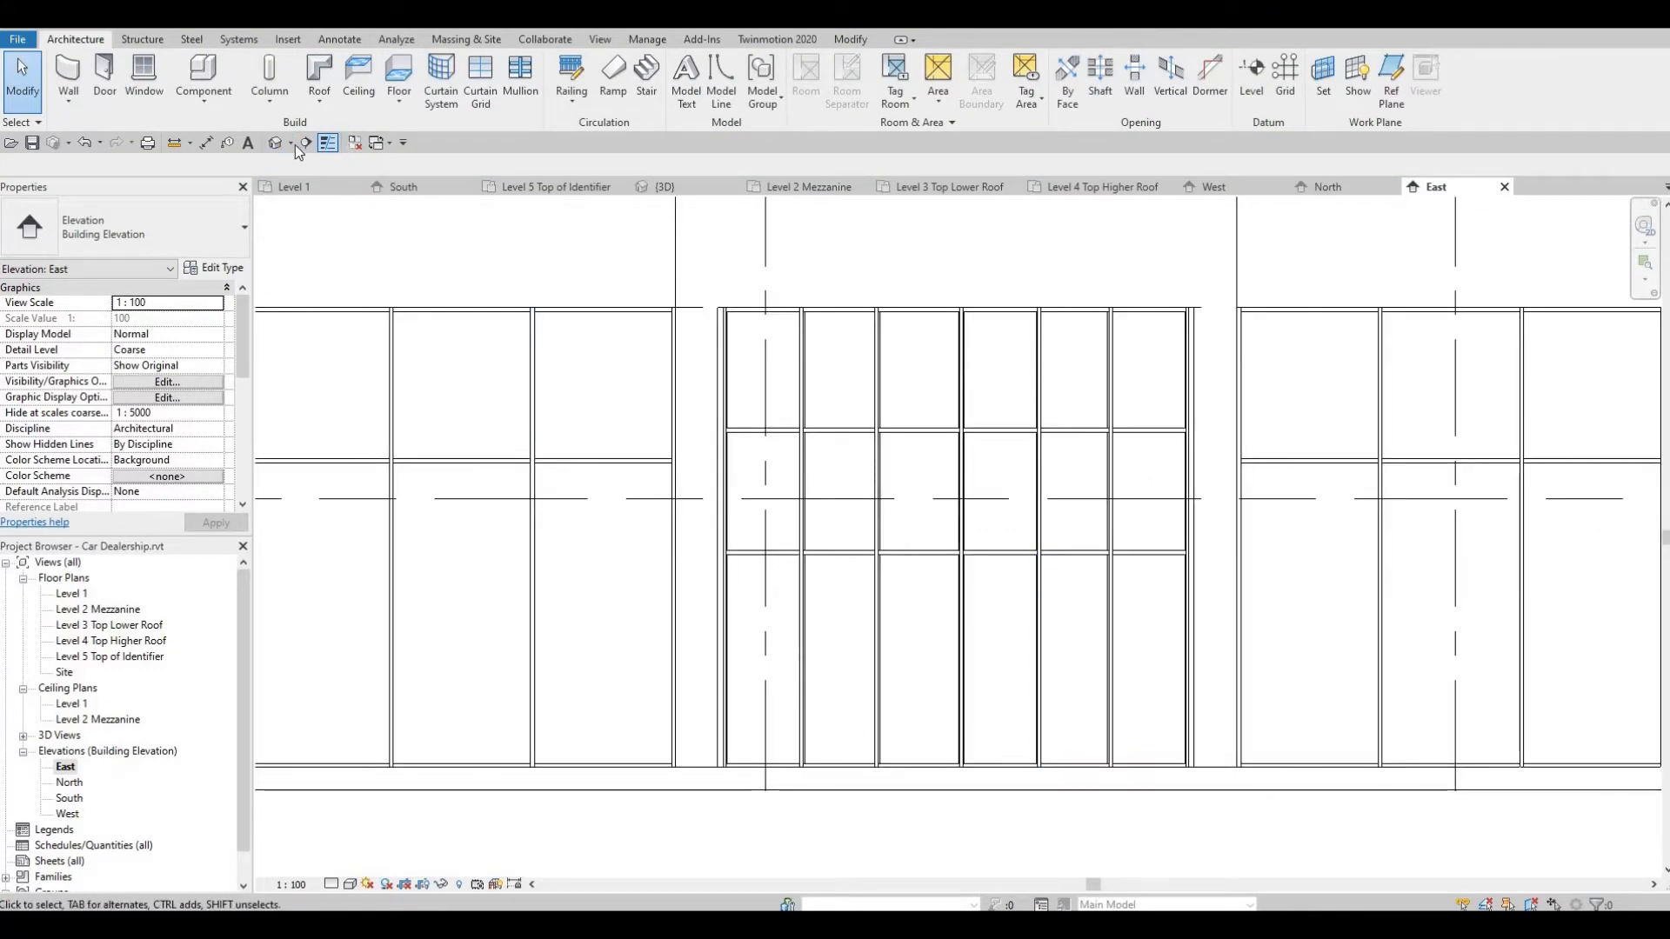
mouse_move(887, 500)
shift+middle_down()
mouse_move(928, 634)
mouse_move(903, 627)
mouse_move(910, 511)
shift+middle_up()
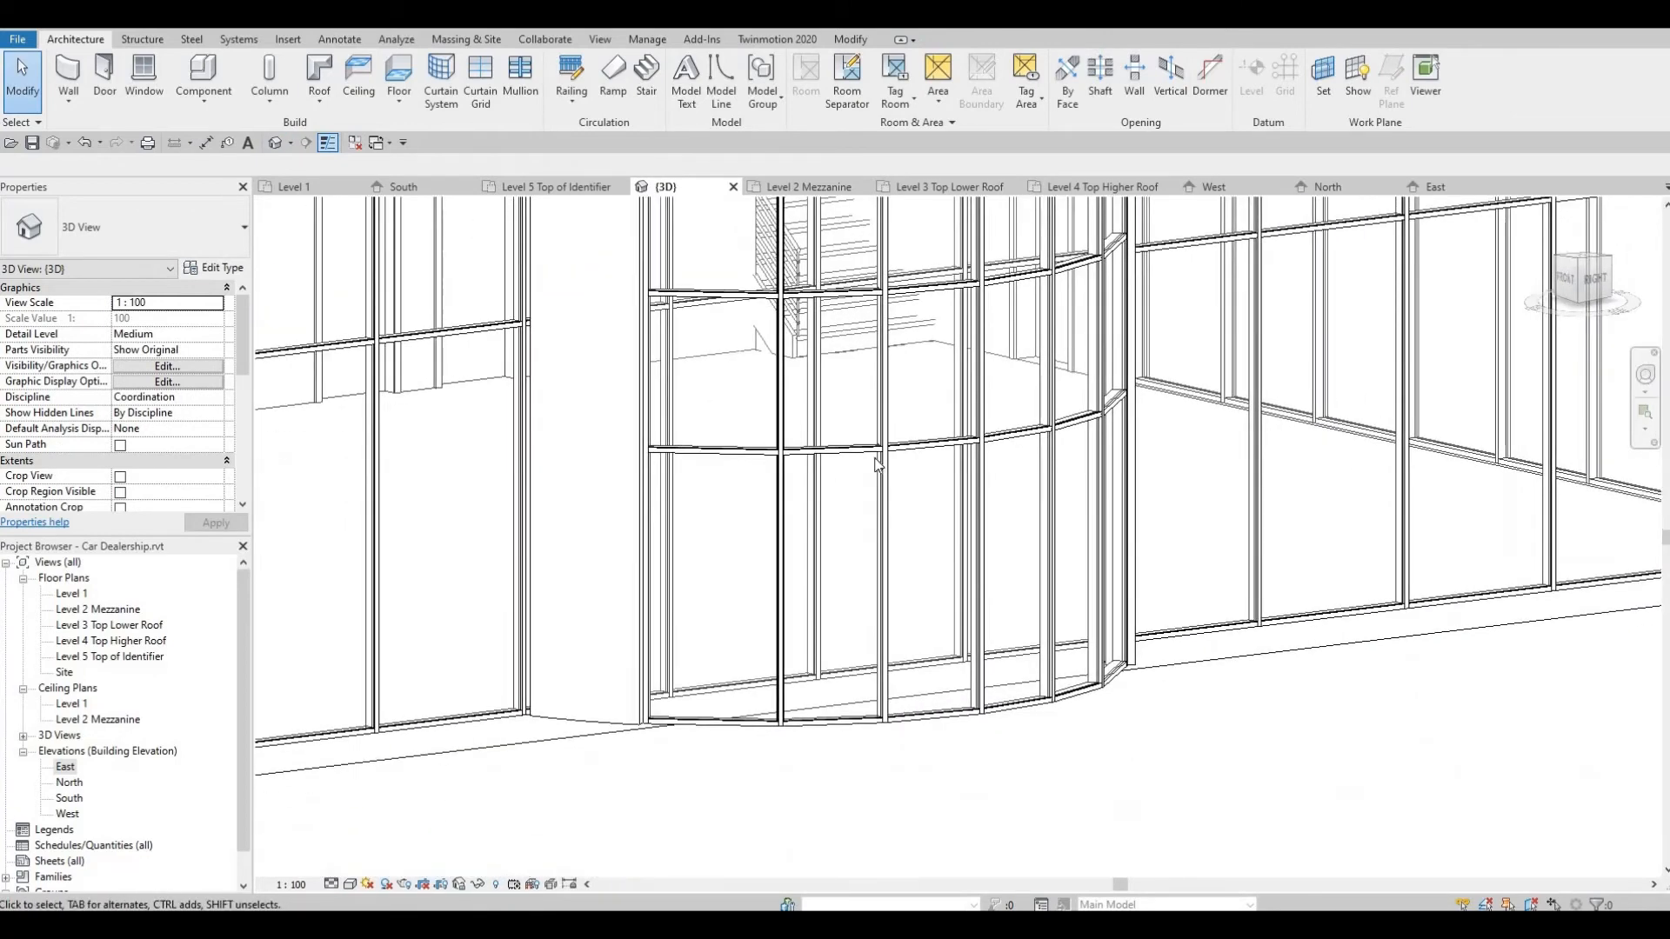
scroll(936, 529, down, 3)
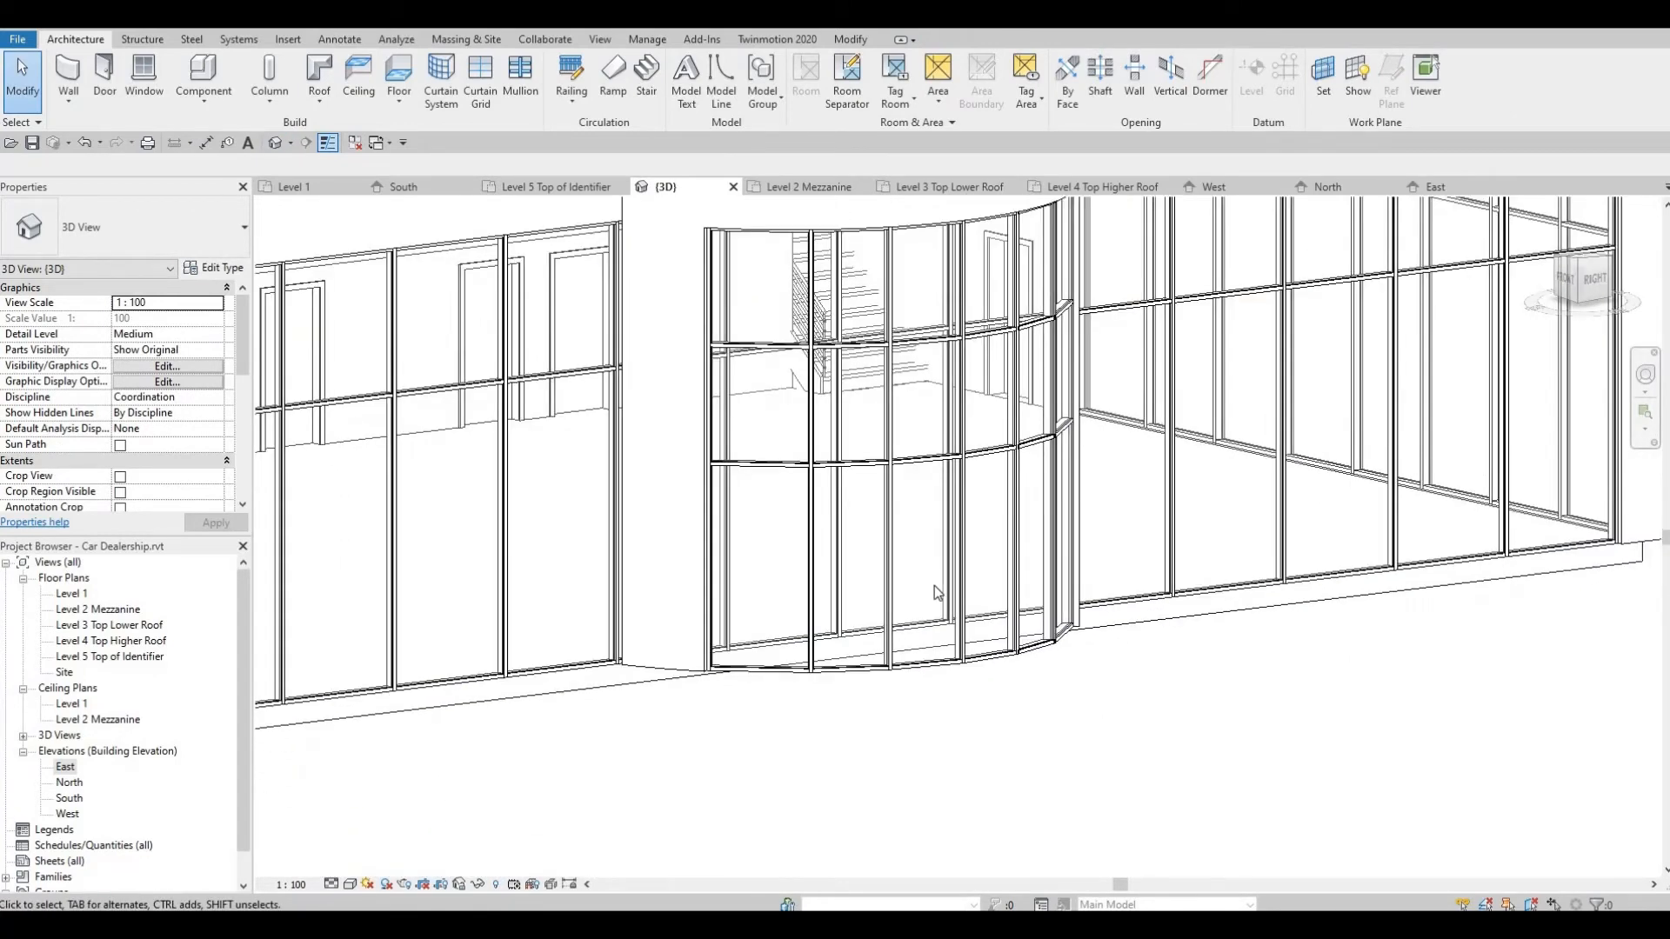
scroll(937, 556, up, 3)
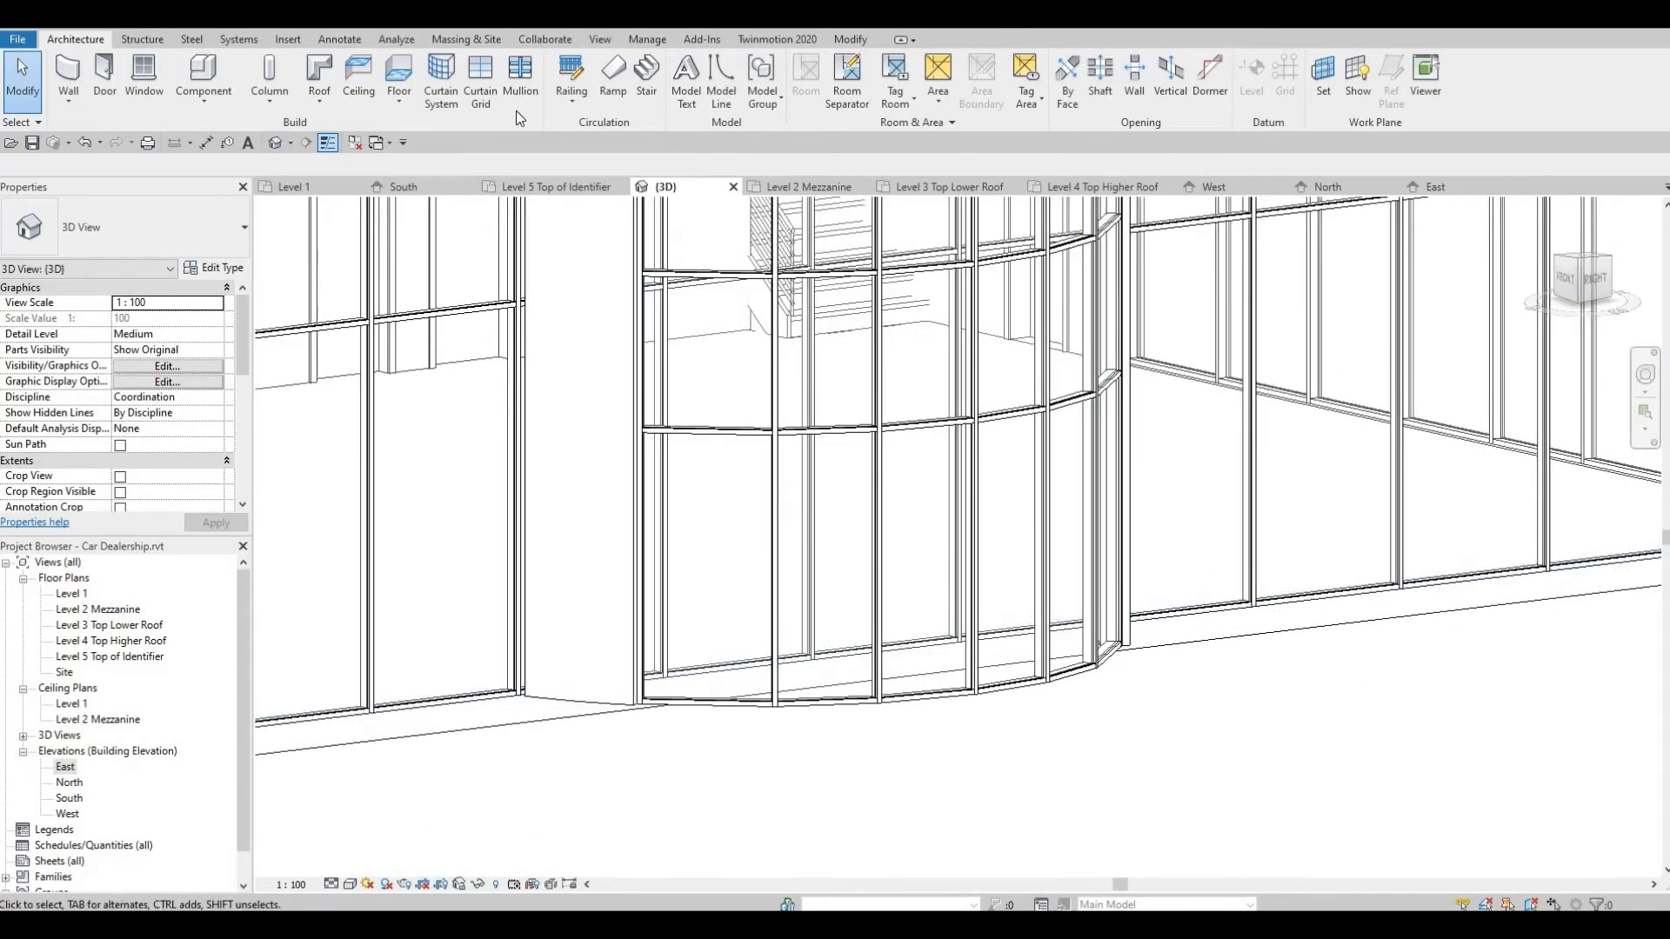
click(520, 83)
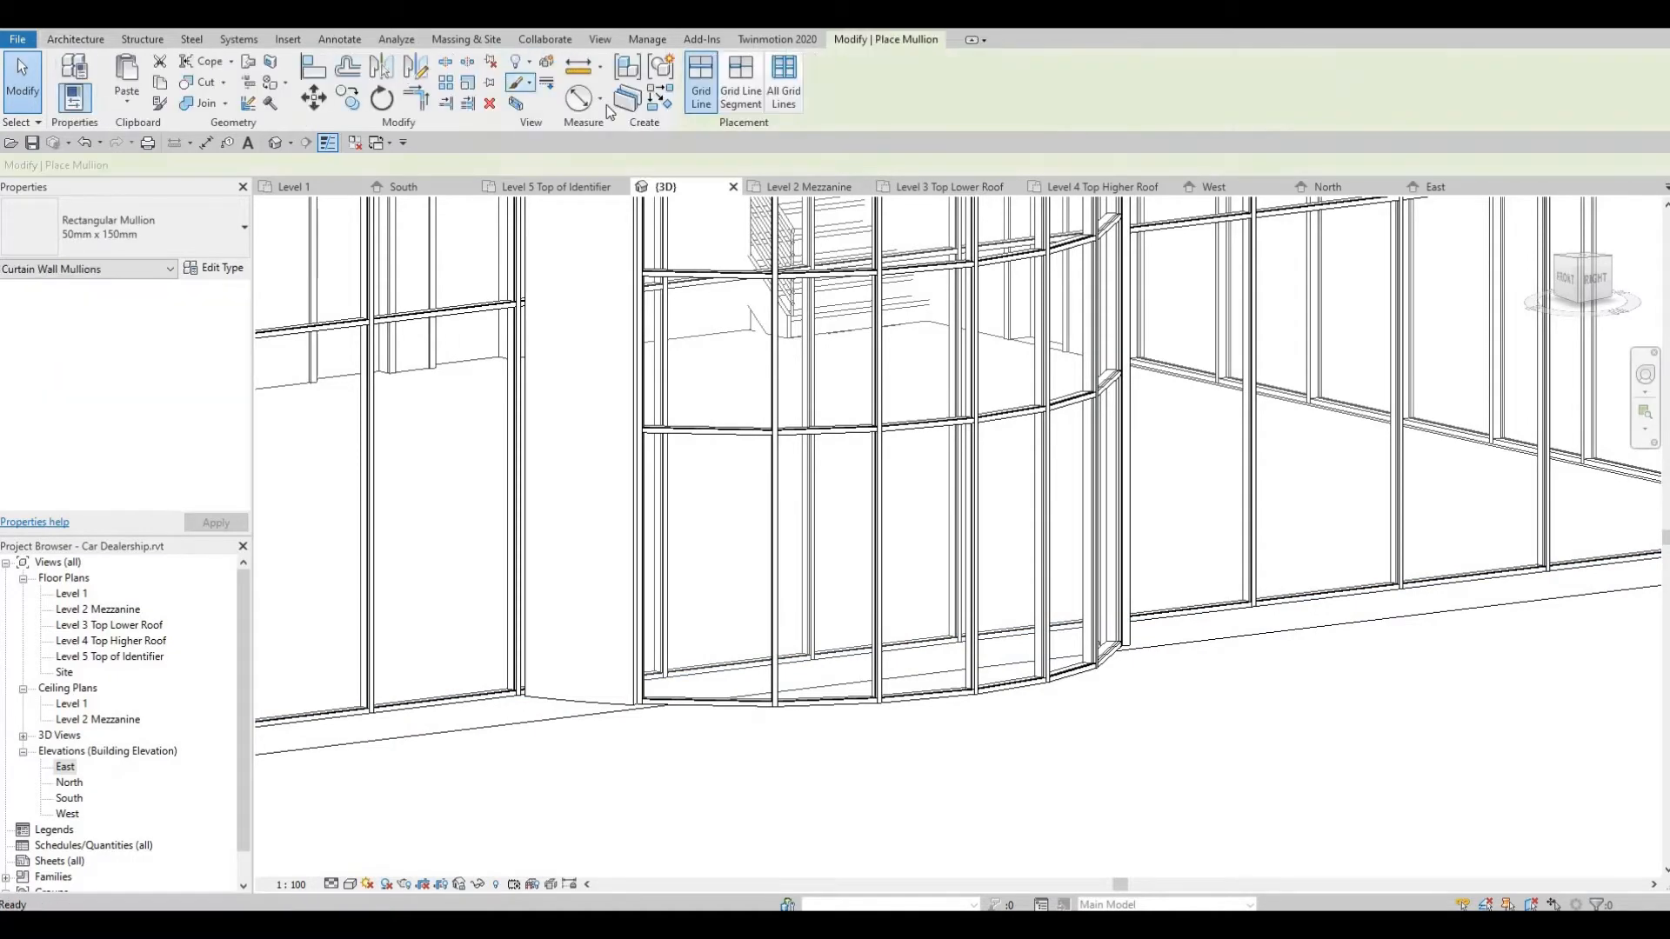
click(75, 39)
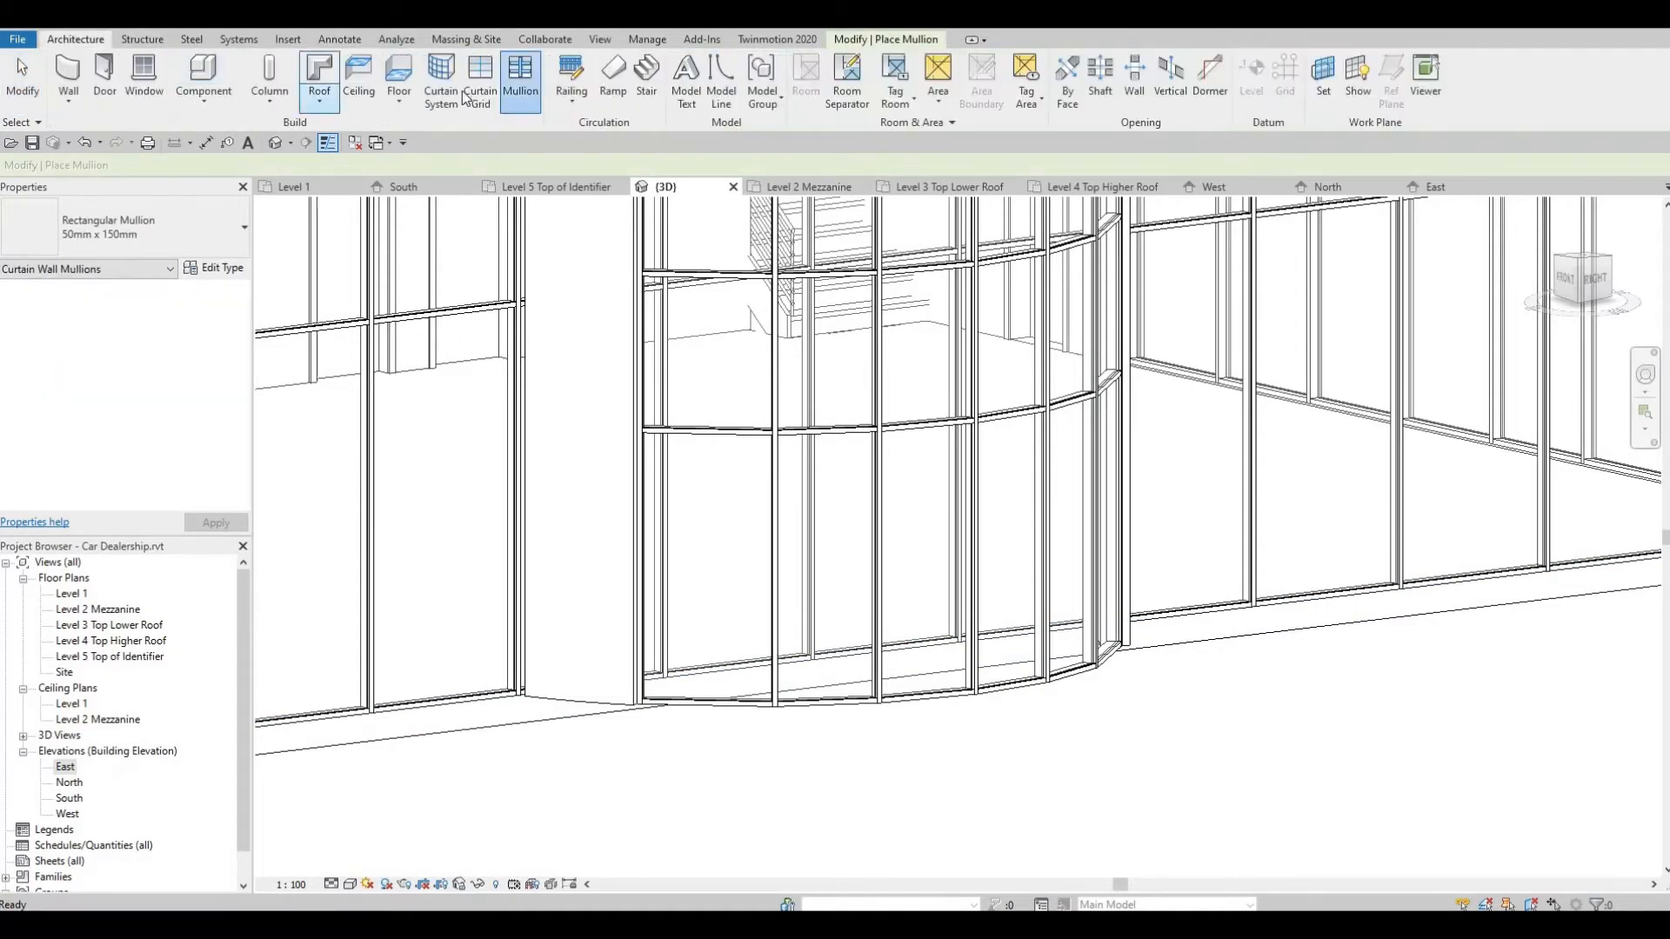
click(483, 86)
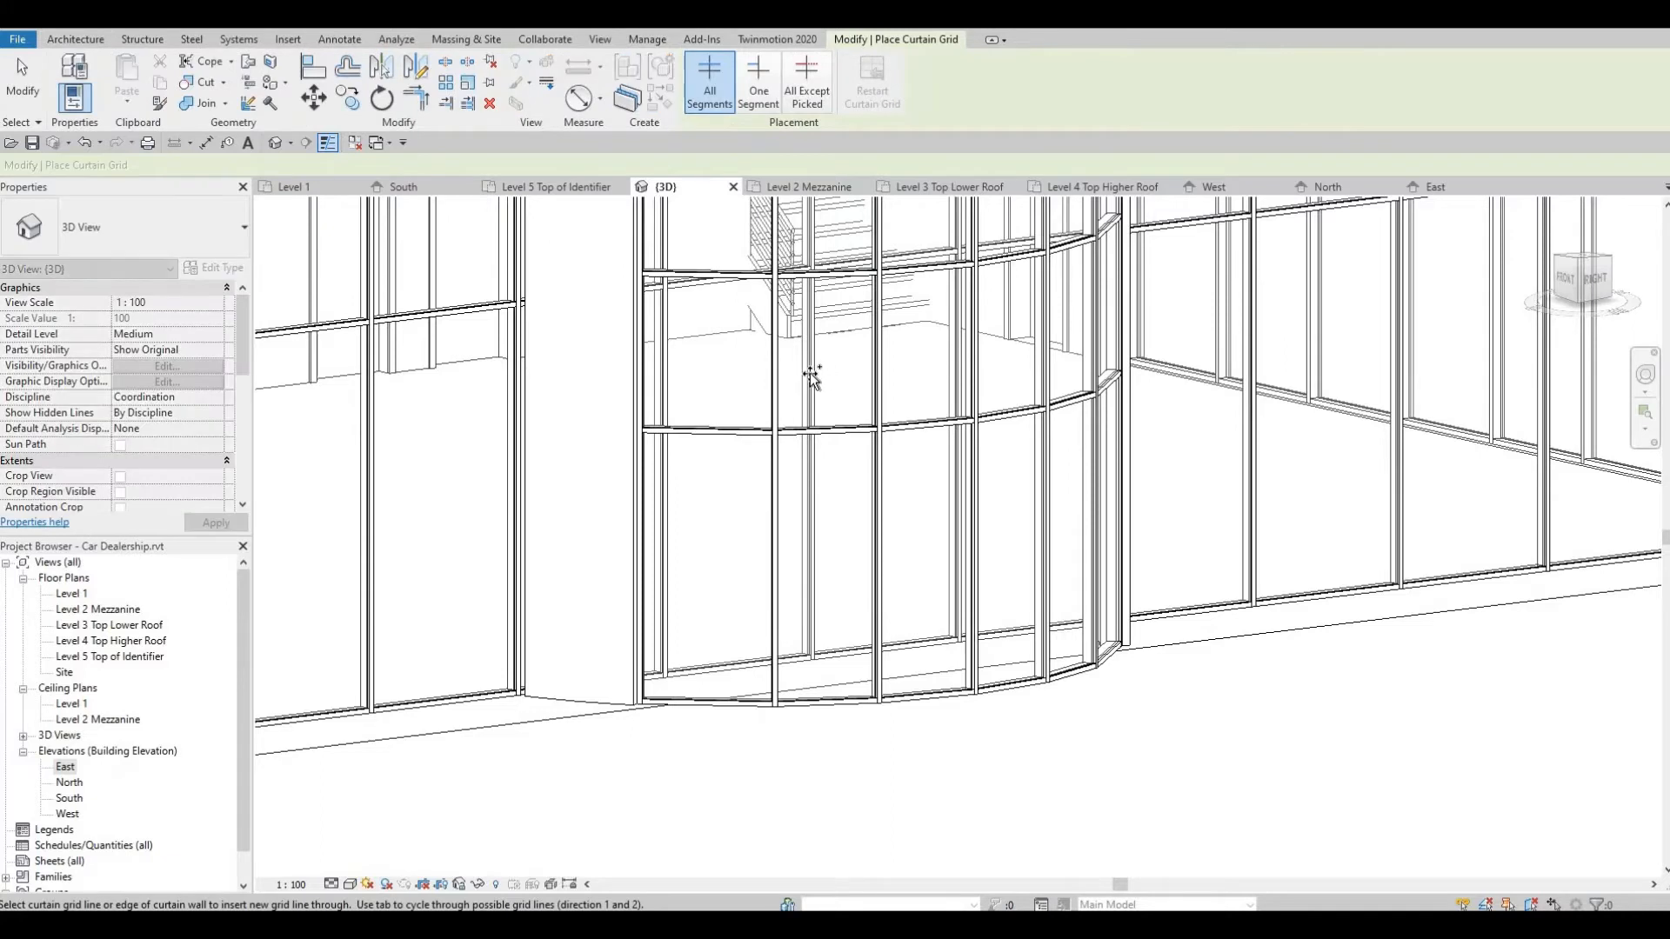
scroll(819, 404, down, 1)
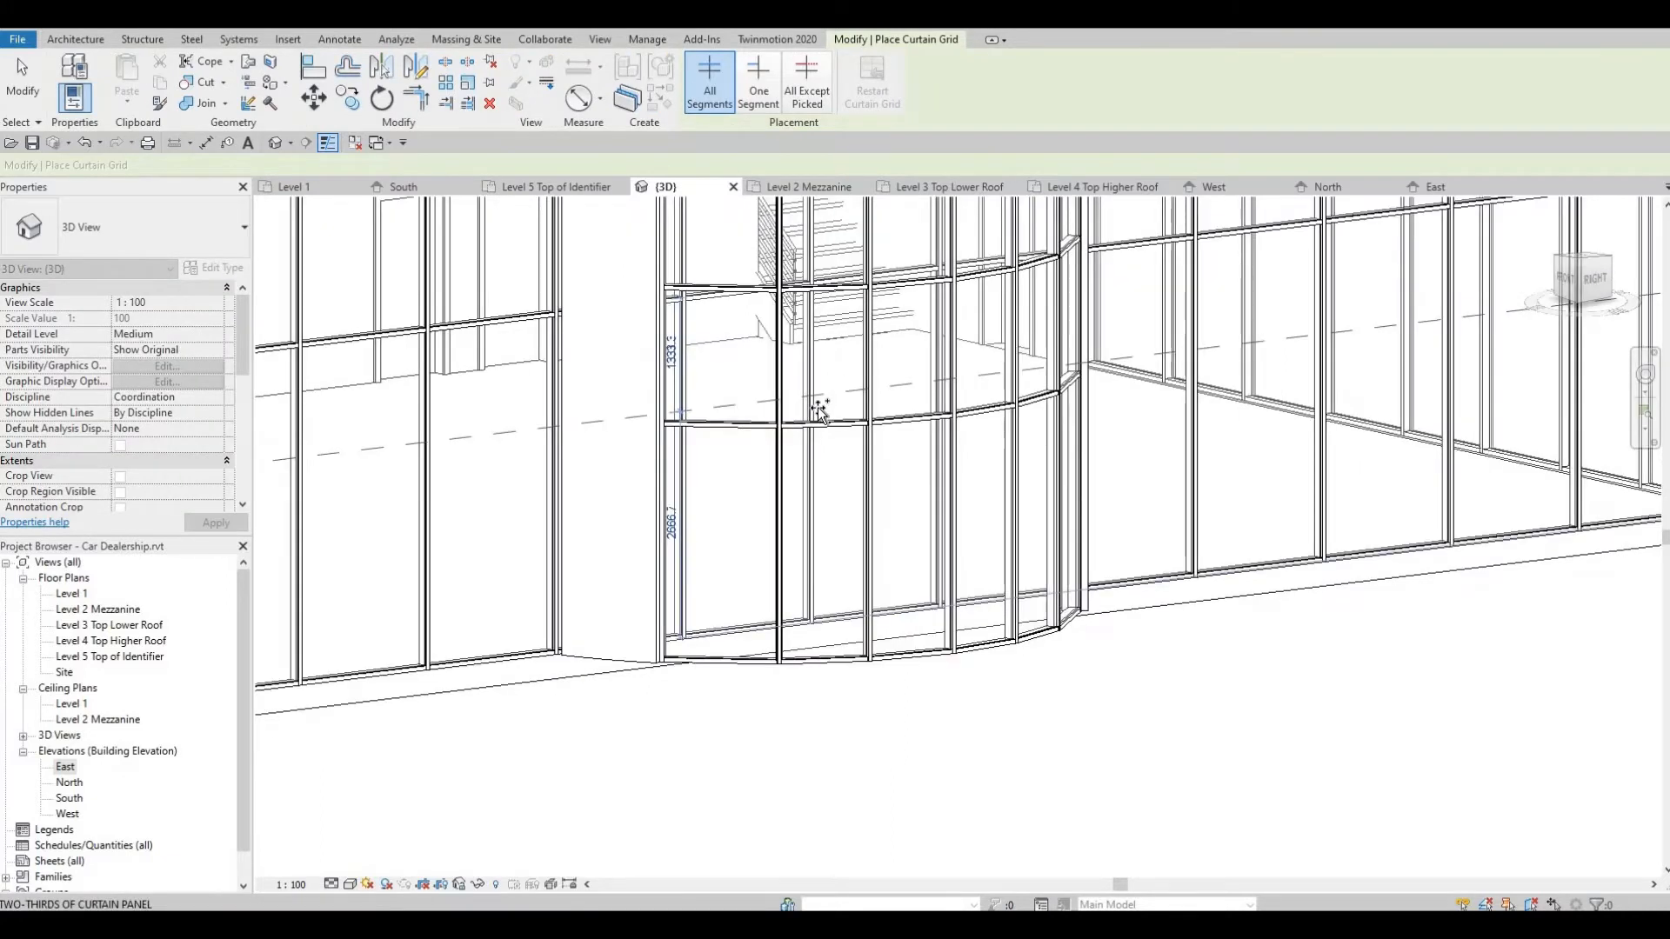
click(760, 87)
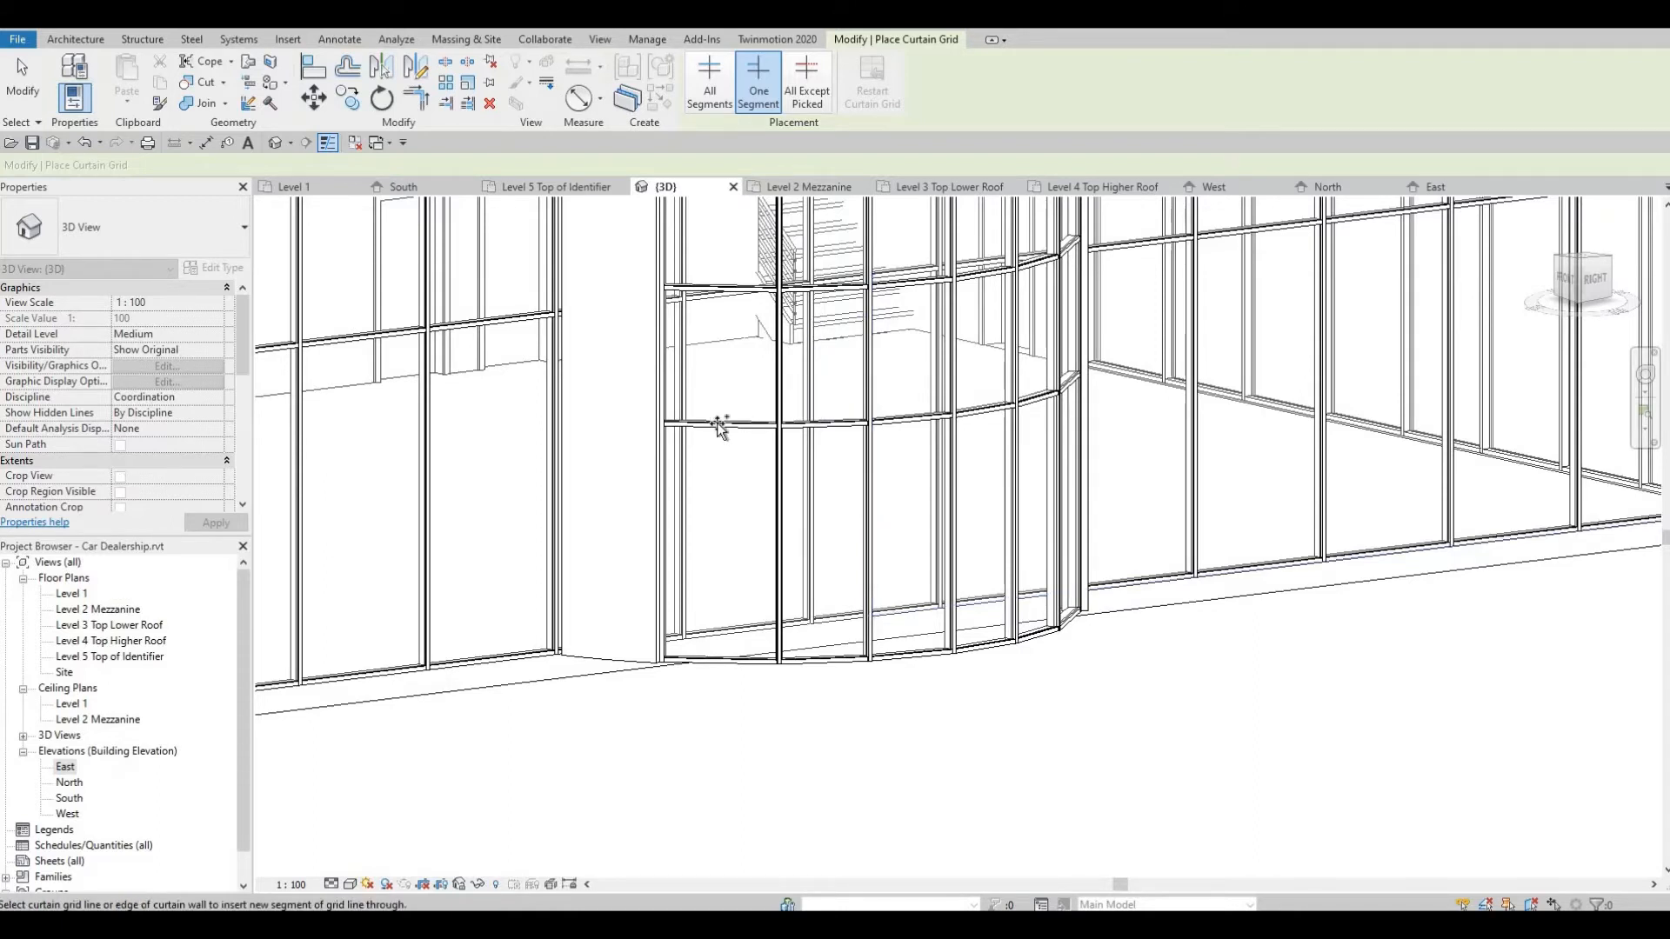
double_click(63, 769)
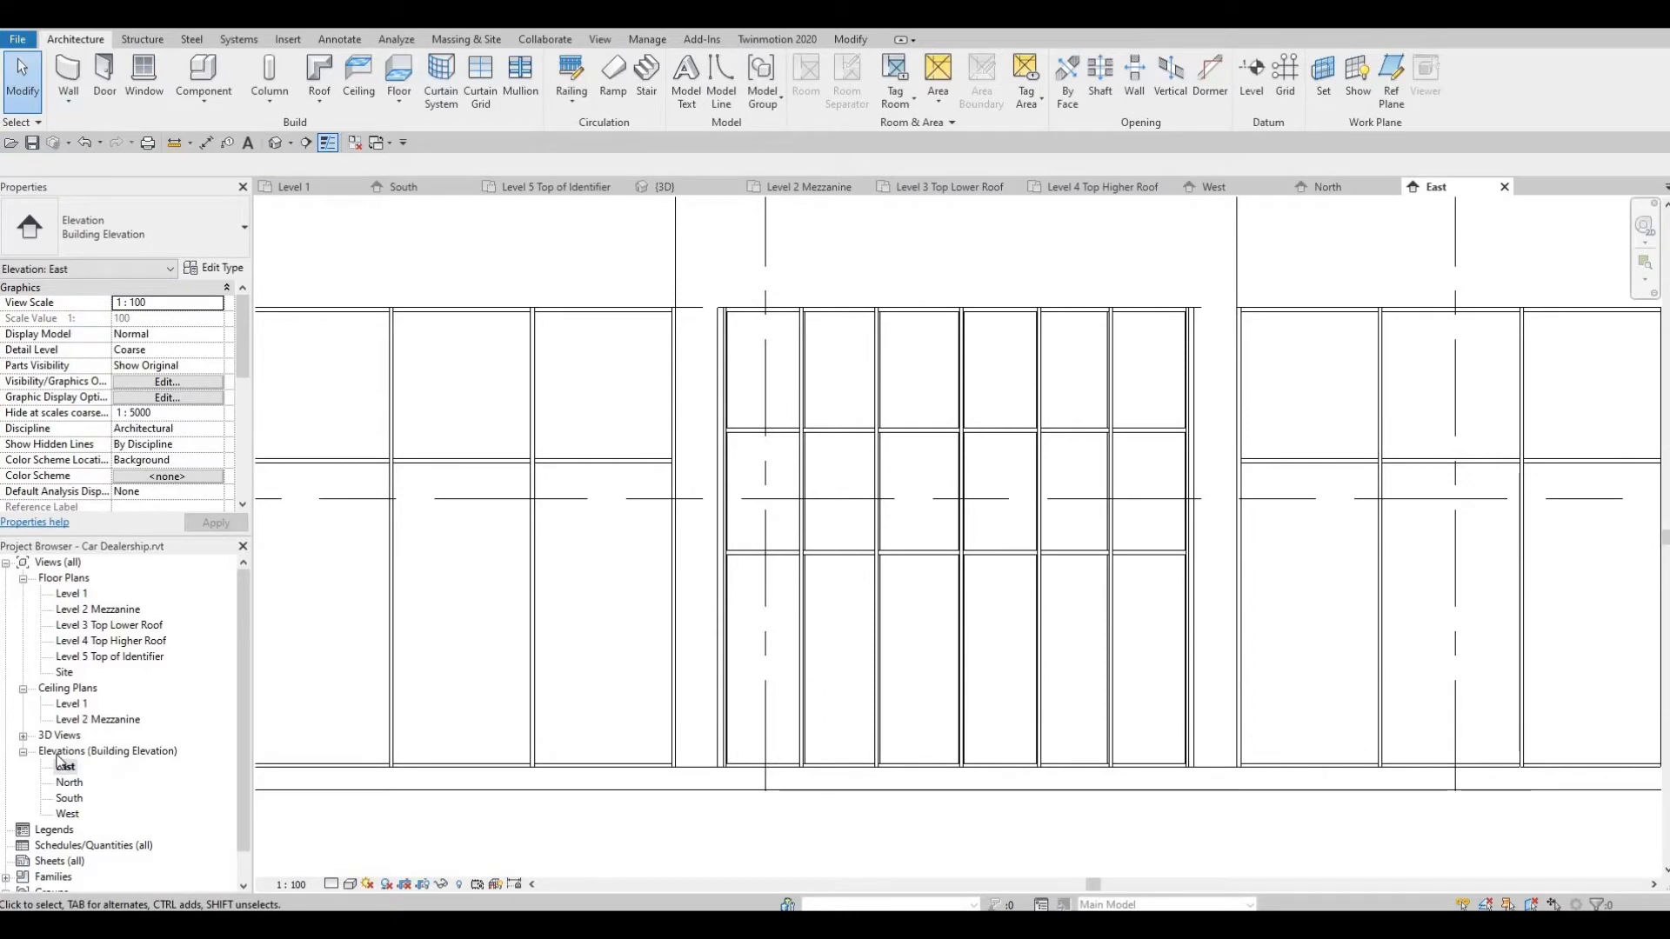
In the 3D view, add a one-segment horizontal grid line to the flat curtain wall behind the curved storefront, about 2800 mm above its base
click(278, 145)
shift+middle_drag(810, 432, 739, 409)
middle_drag(740, 409, 935, 604)
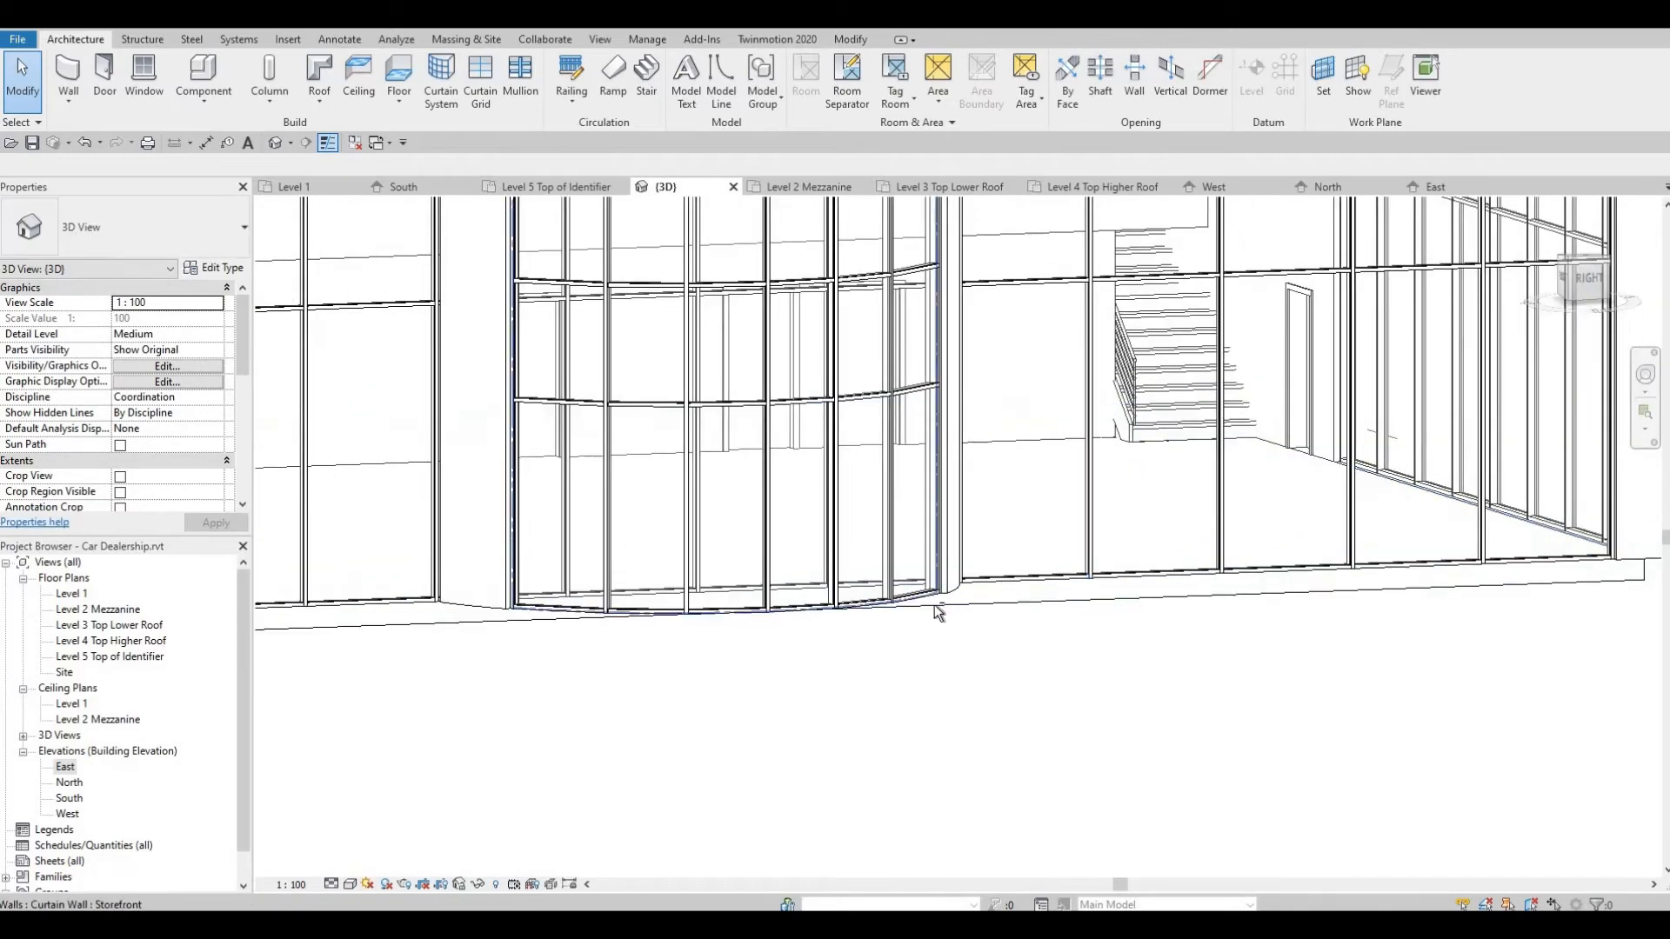
middle_drag(493, 566, 1062, 475)
scroll(814, 475, up, 2)
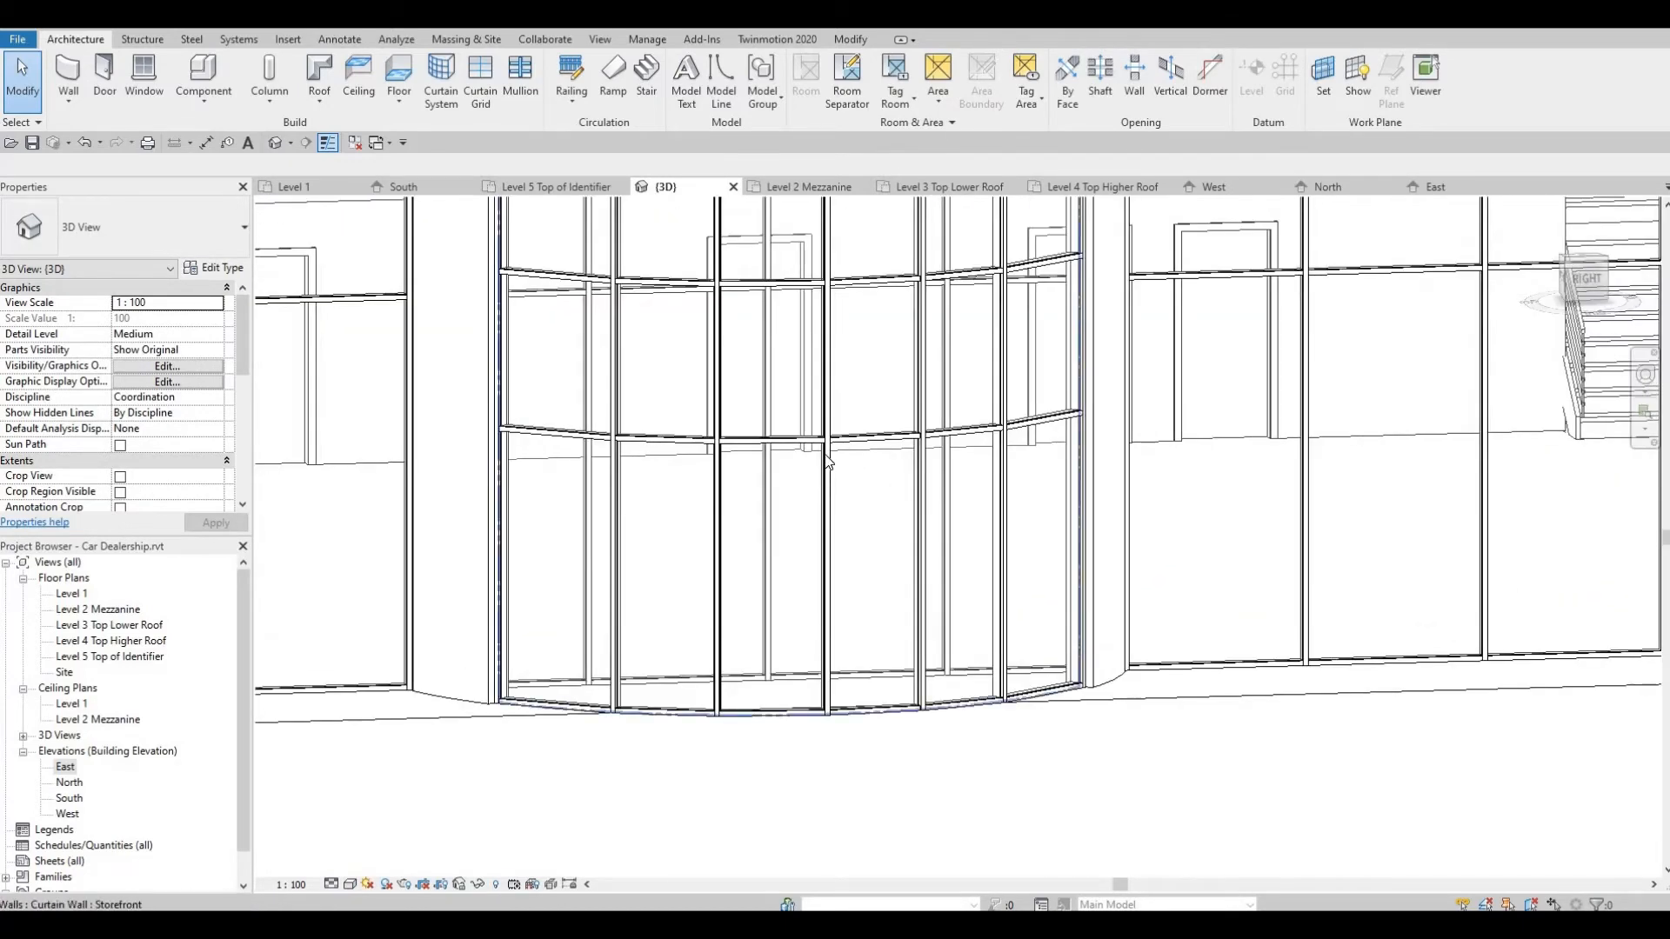
shift+middle_drag(850, 485, 750, 369)
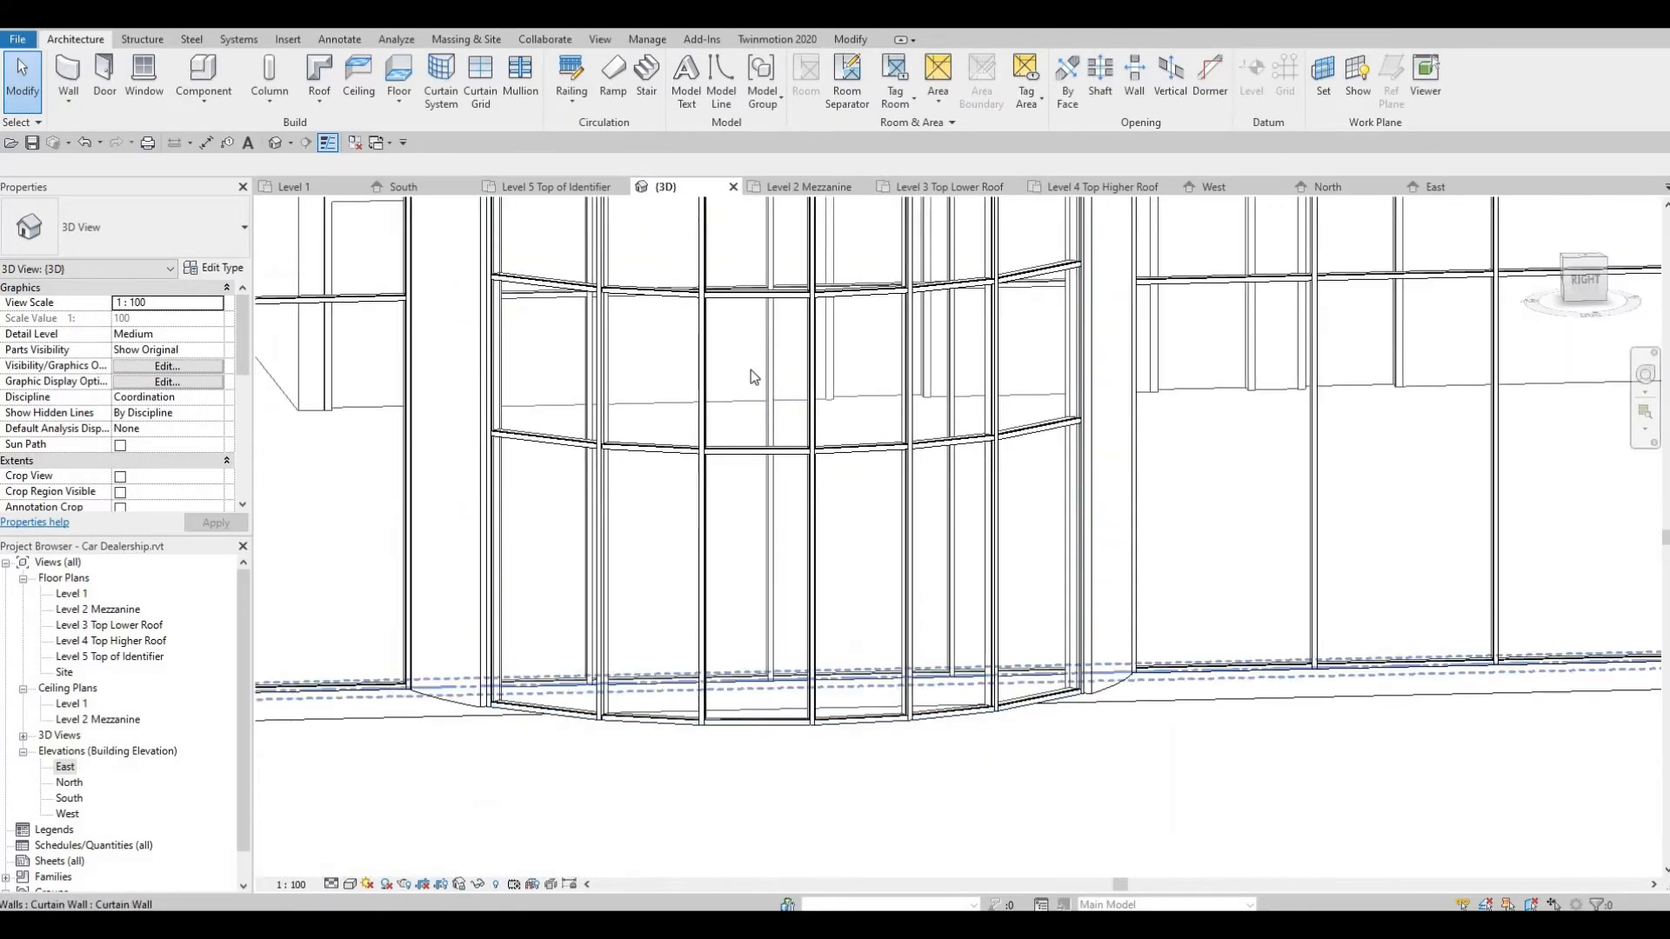
click(482, 87)
click(756, 97)
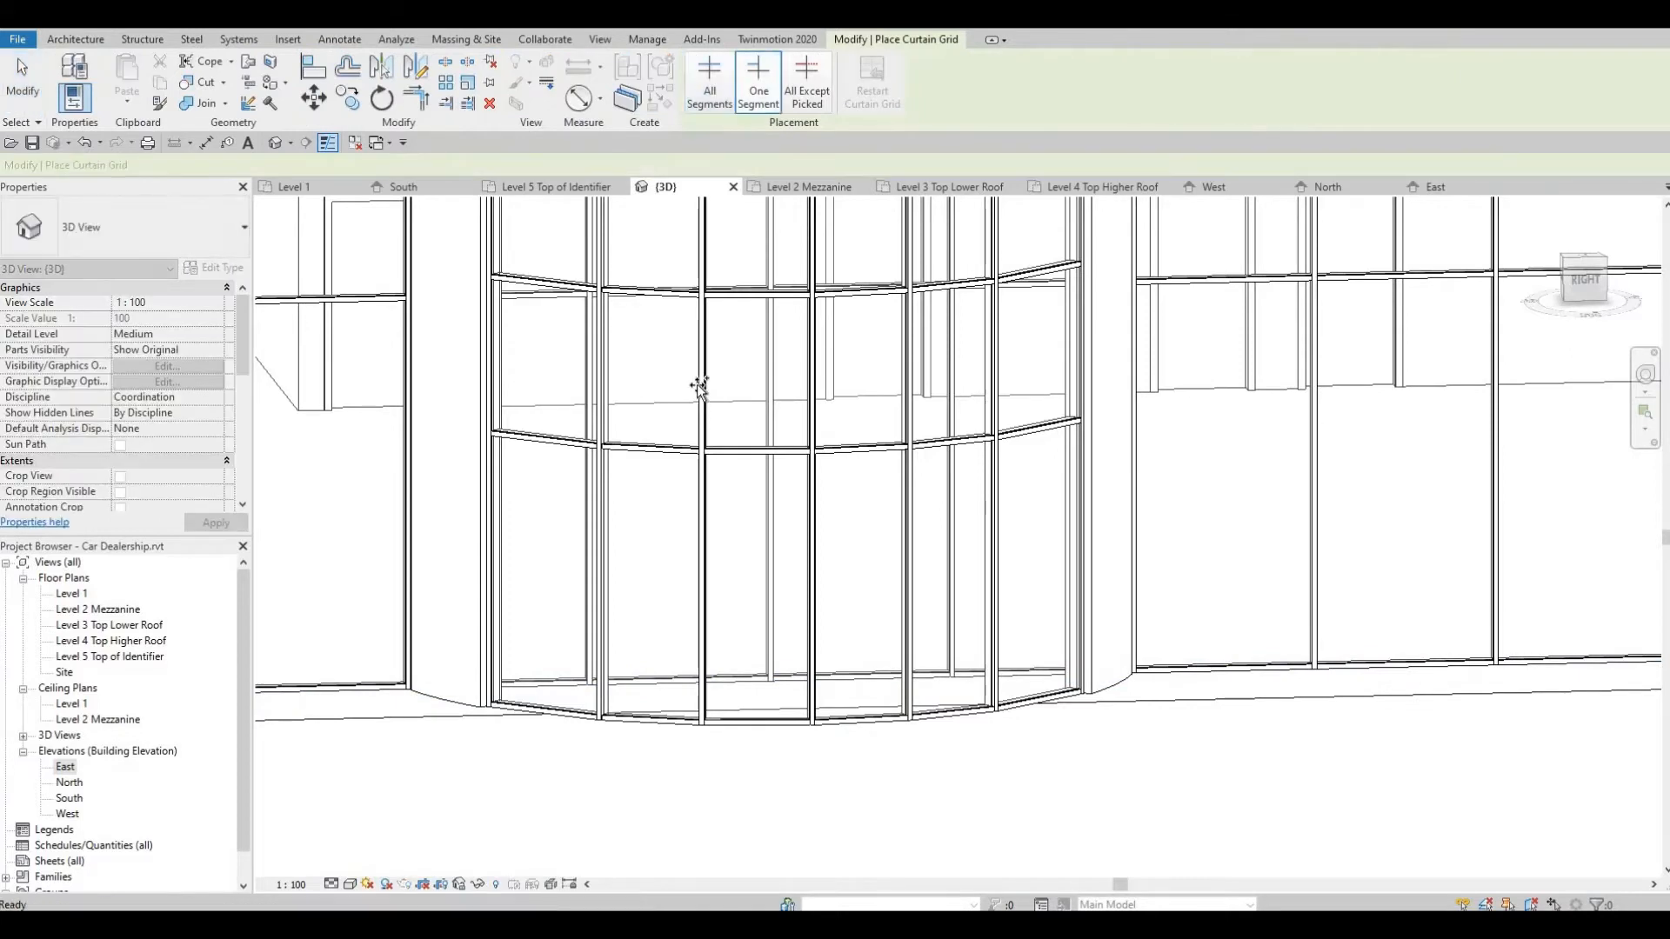
click(777, 409)
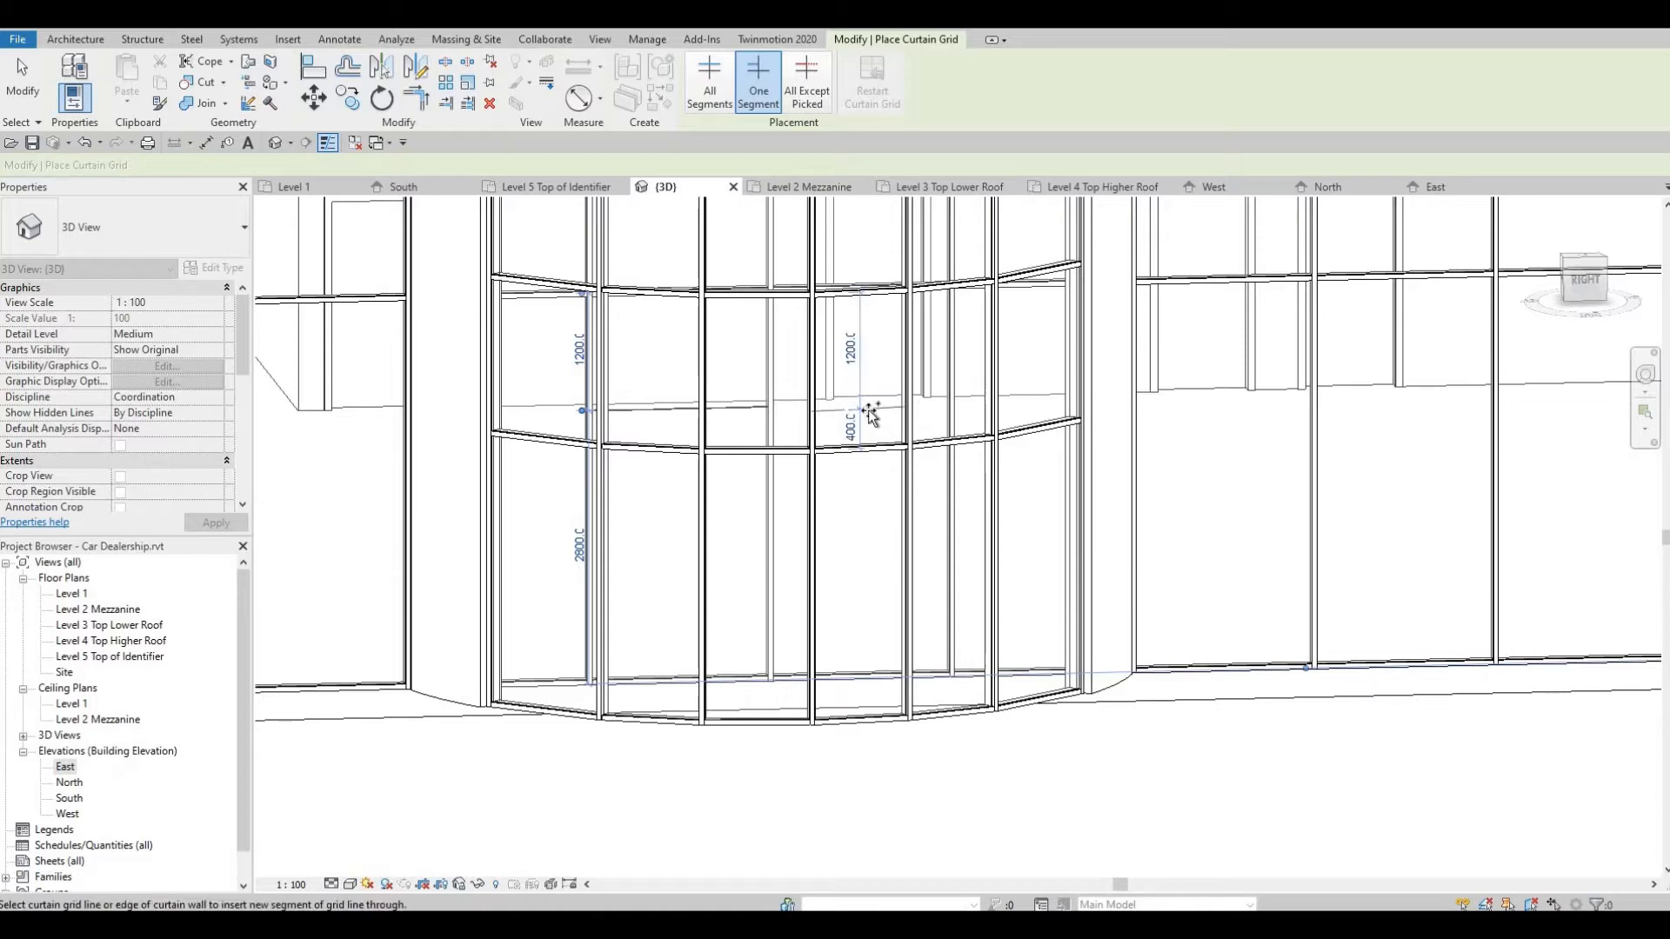
Add a one-segment horizontal grid line in the adjacent panel of the flat curtain wall, about 2760 mm above its base
shift+middle_drag(855, 411, 767, 402)
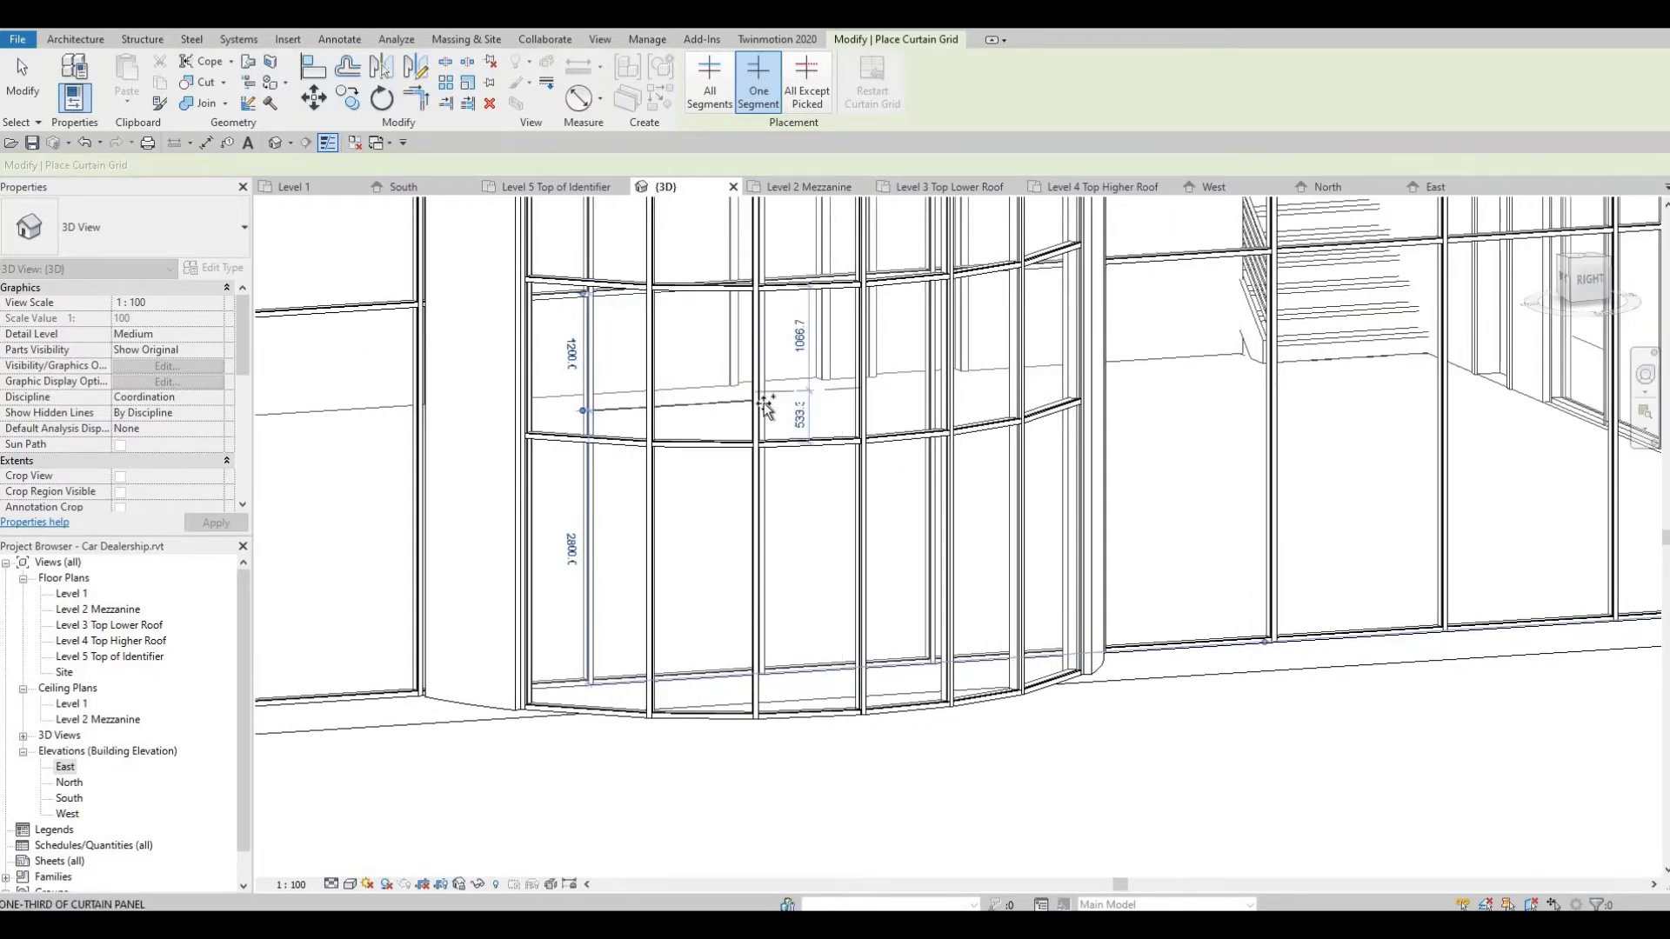
scroll(764, 403, up, 4)
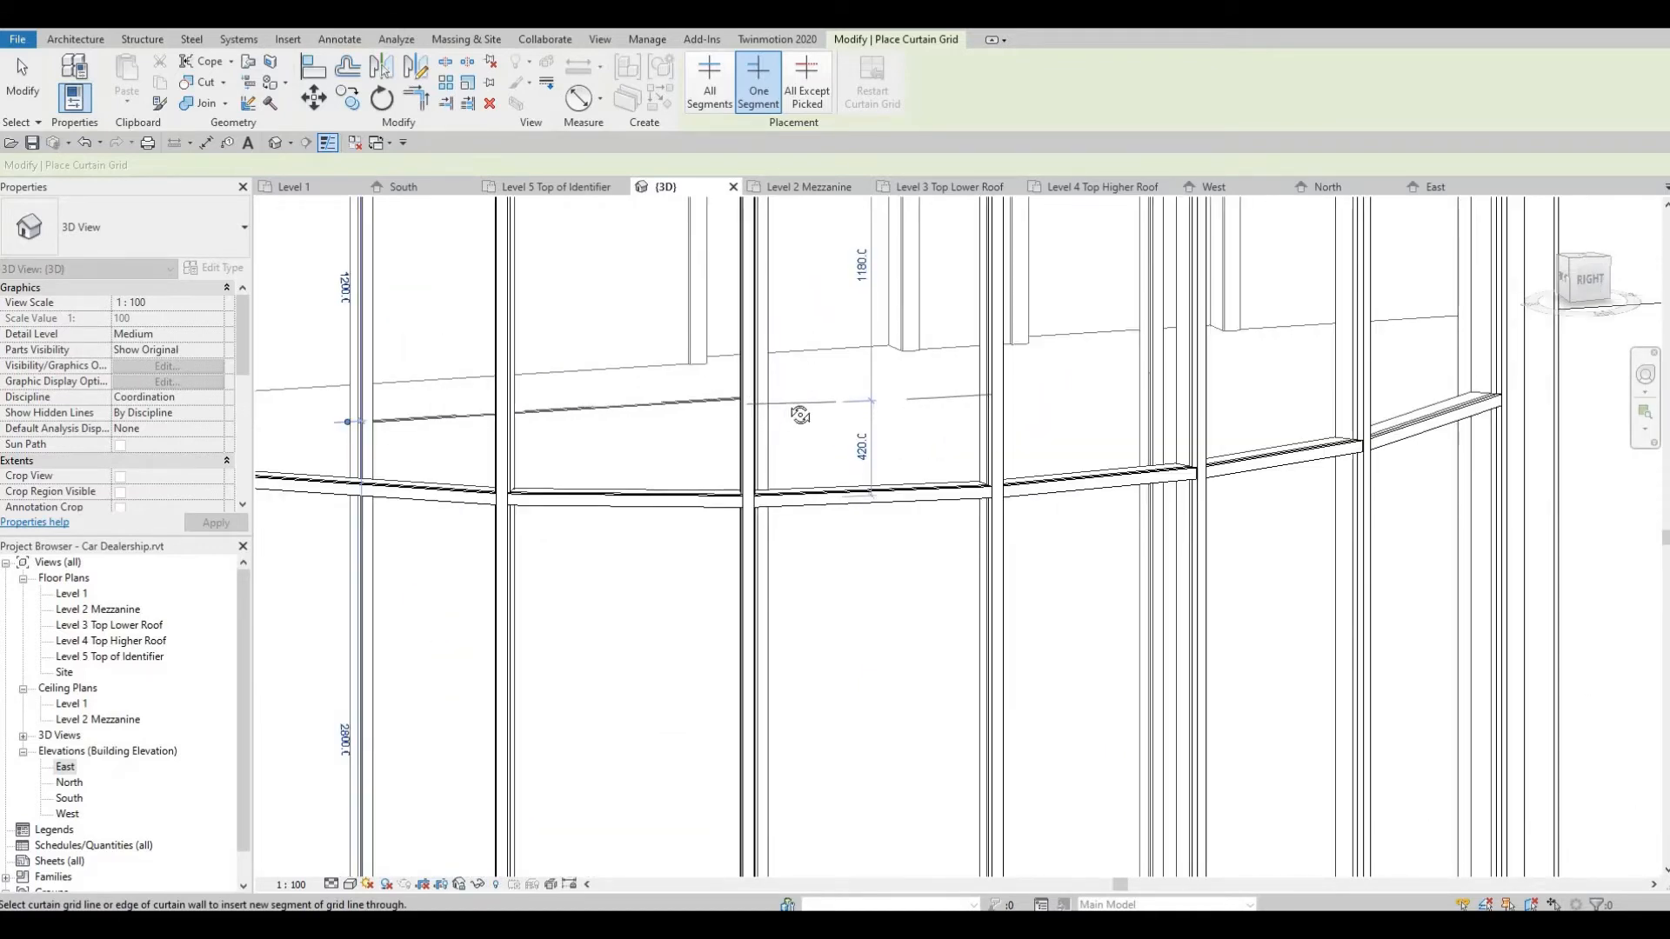
shift+middle_drag(796, 410, 738, 386)
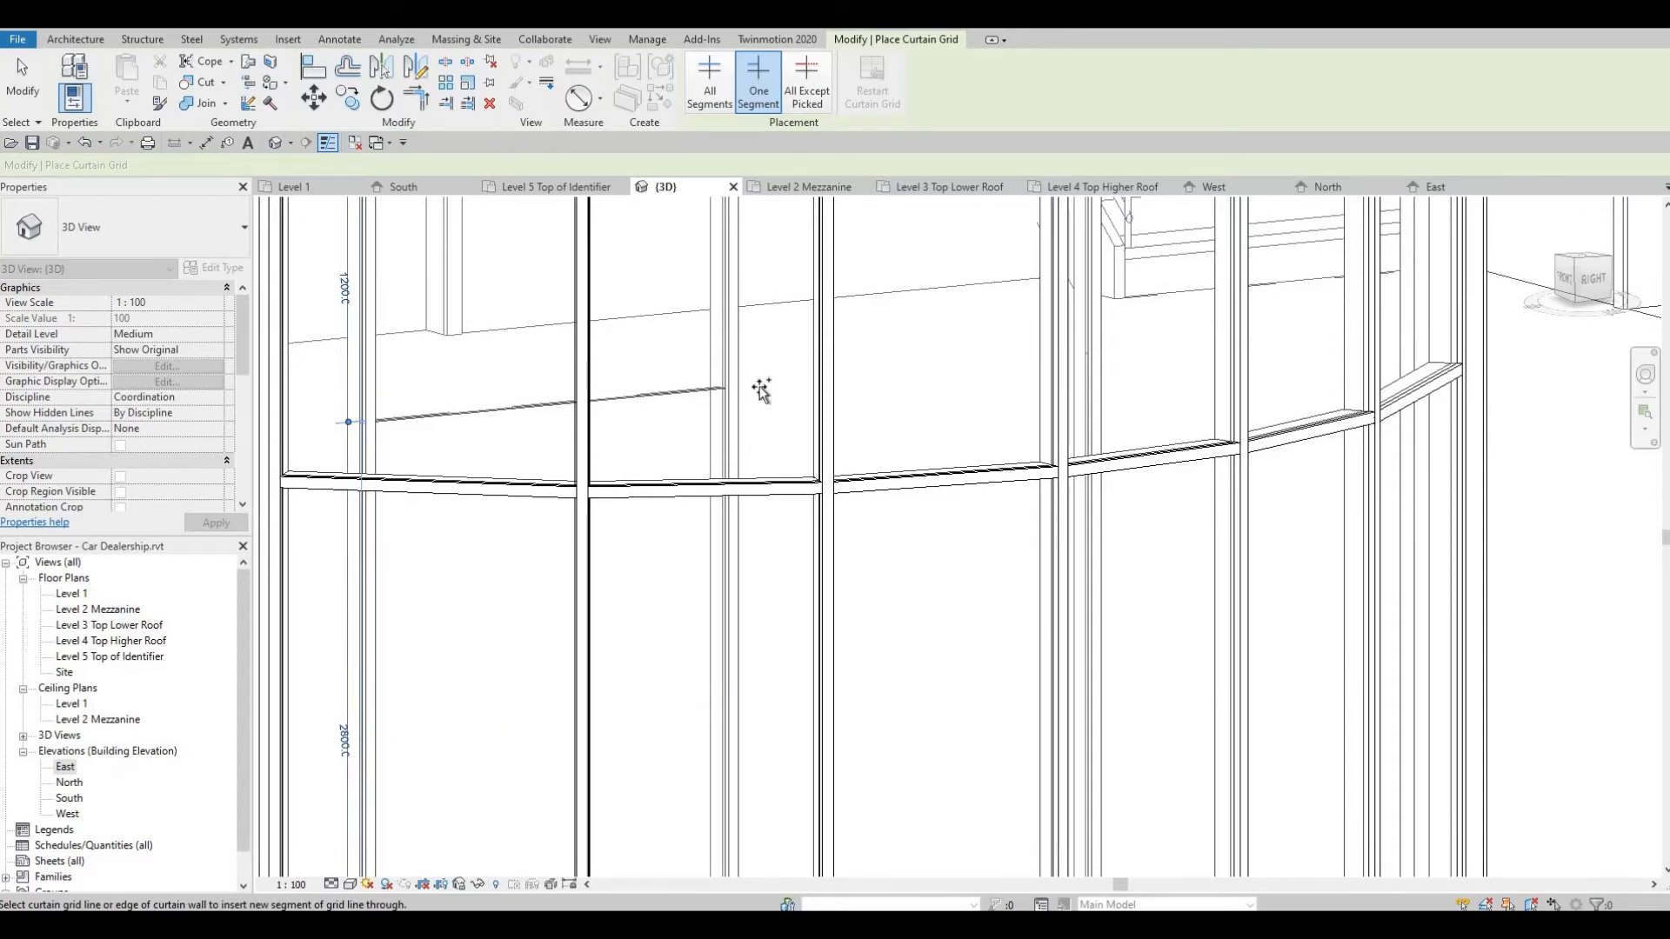
scroll(760, 391, down, 3)
scroll(757, 409, up, 3)
shift+middle_drag(747, 426, 1055, 367)
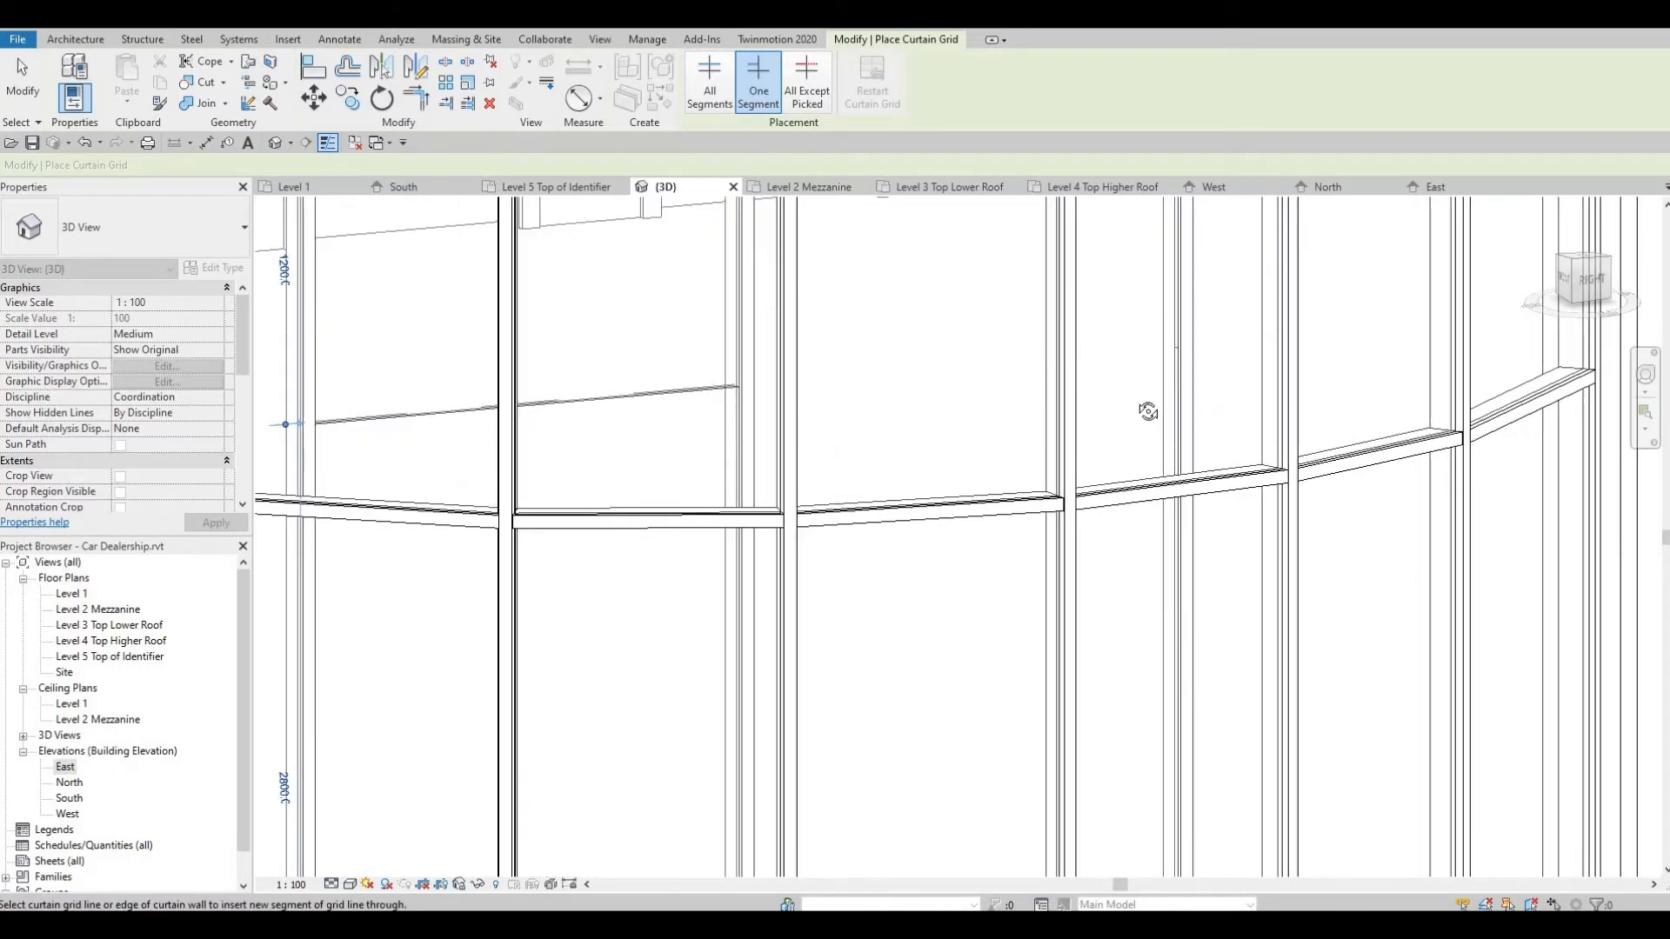
shift+middle_drag(1148, 411, 1245, 362)
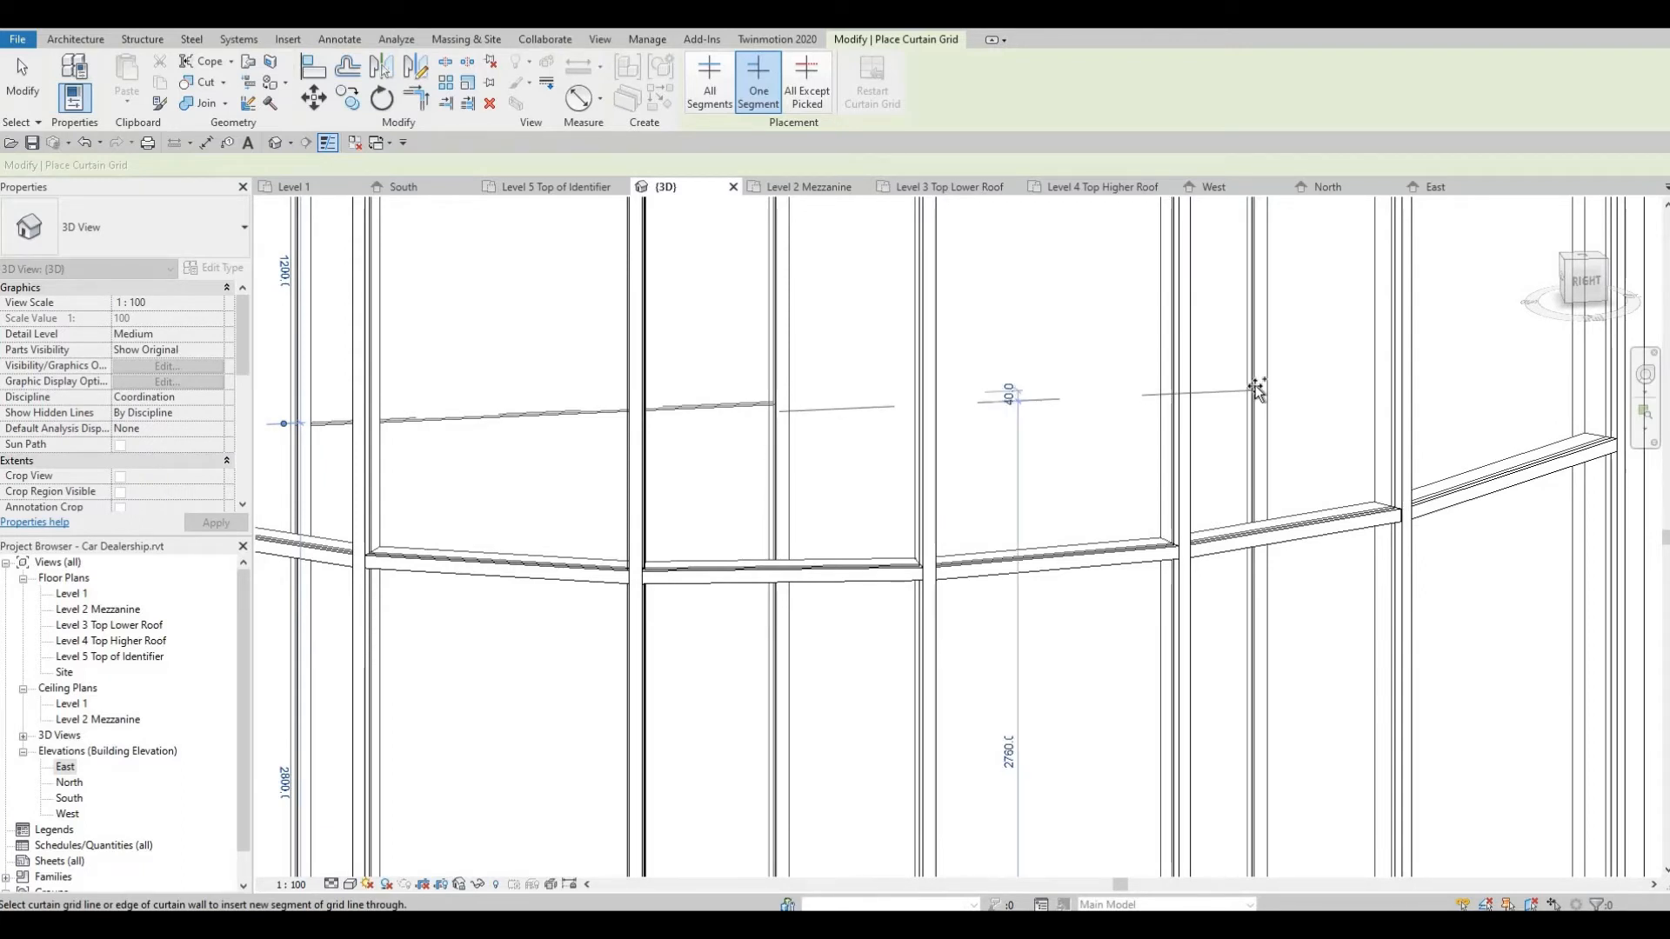
click(1256, 394)
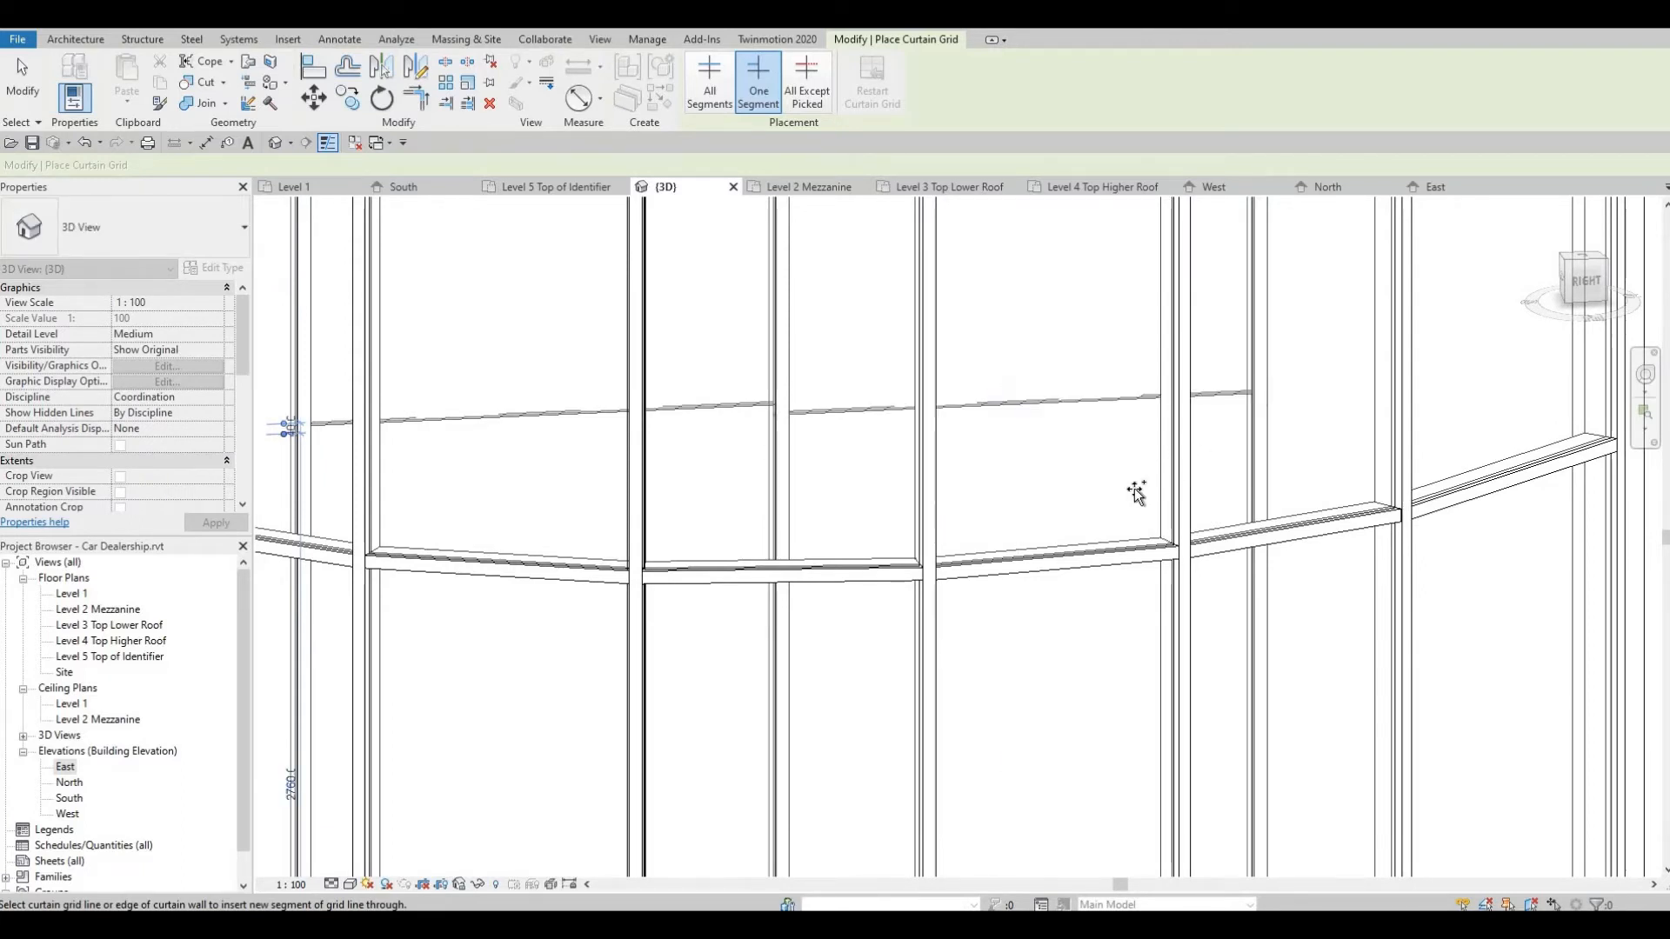
key(Escape)
Try to select the slightly lower of the two new grid segments on the flat curtain wall
click(1004, 402)
key(Escape)
shift+middle_drag(939, 418, 913, 394)
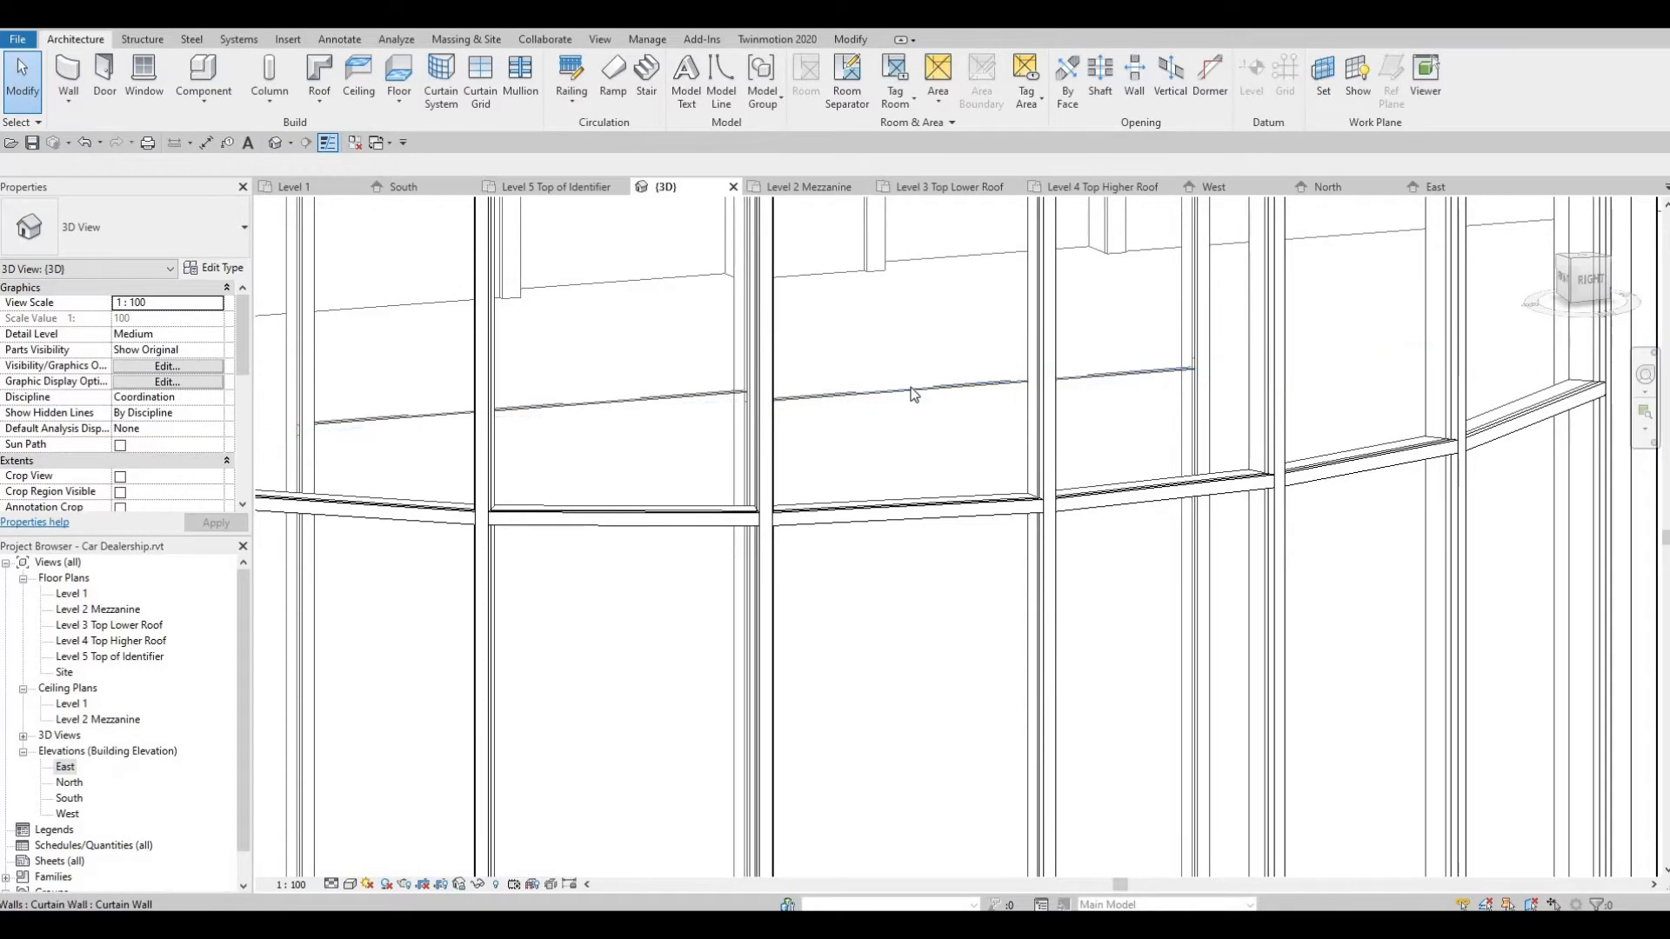
click(911, 388)
key(Escape)
key(Tab)
key(Tab)
shift+middle_drag(980, 383, 779, 392)
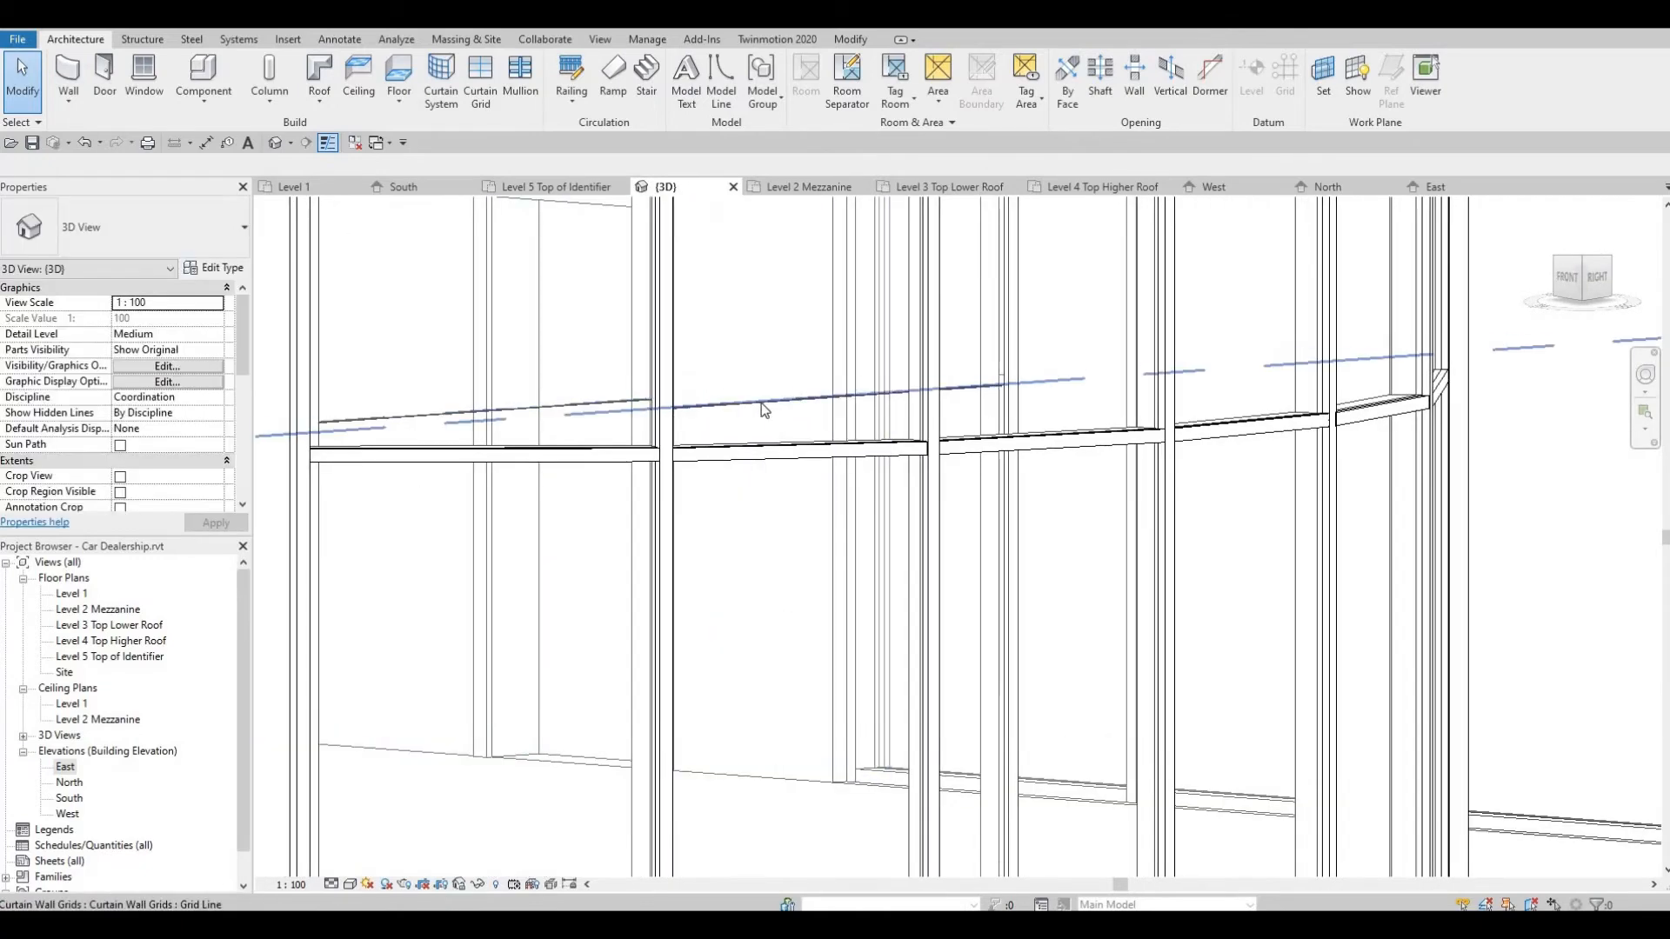
key(Tab)
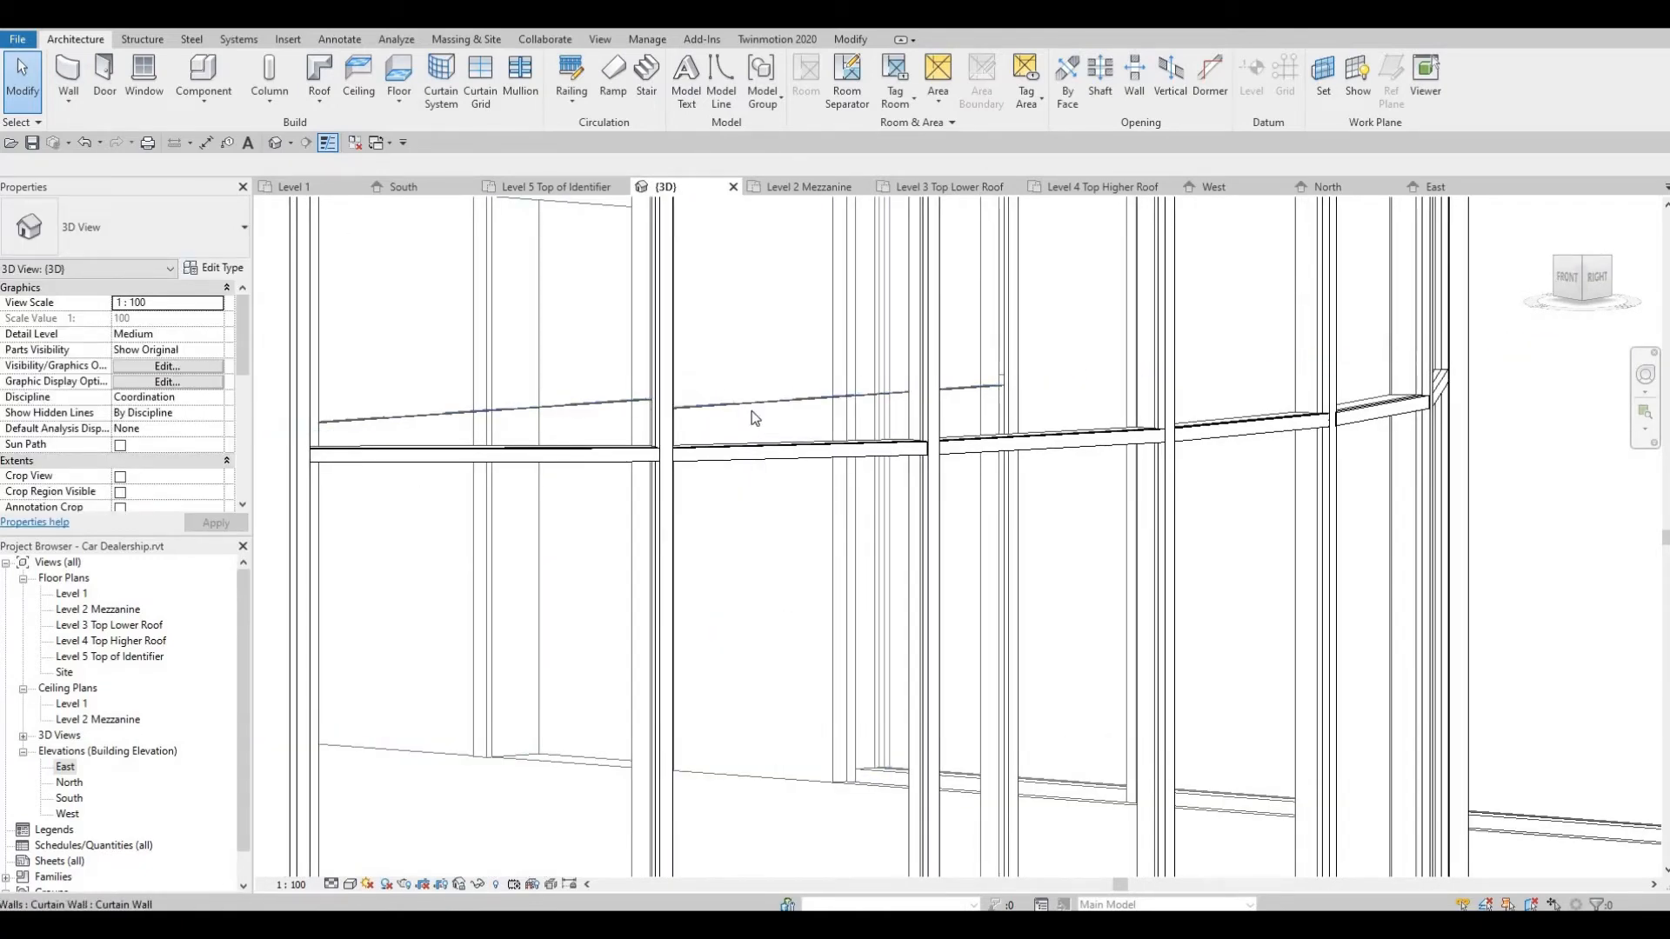
key(Tab)
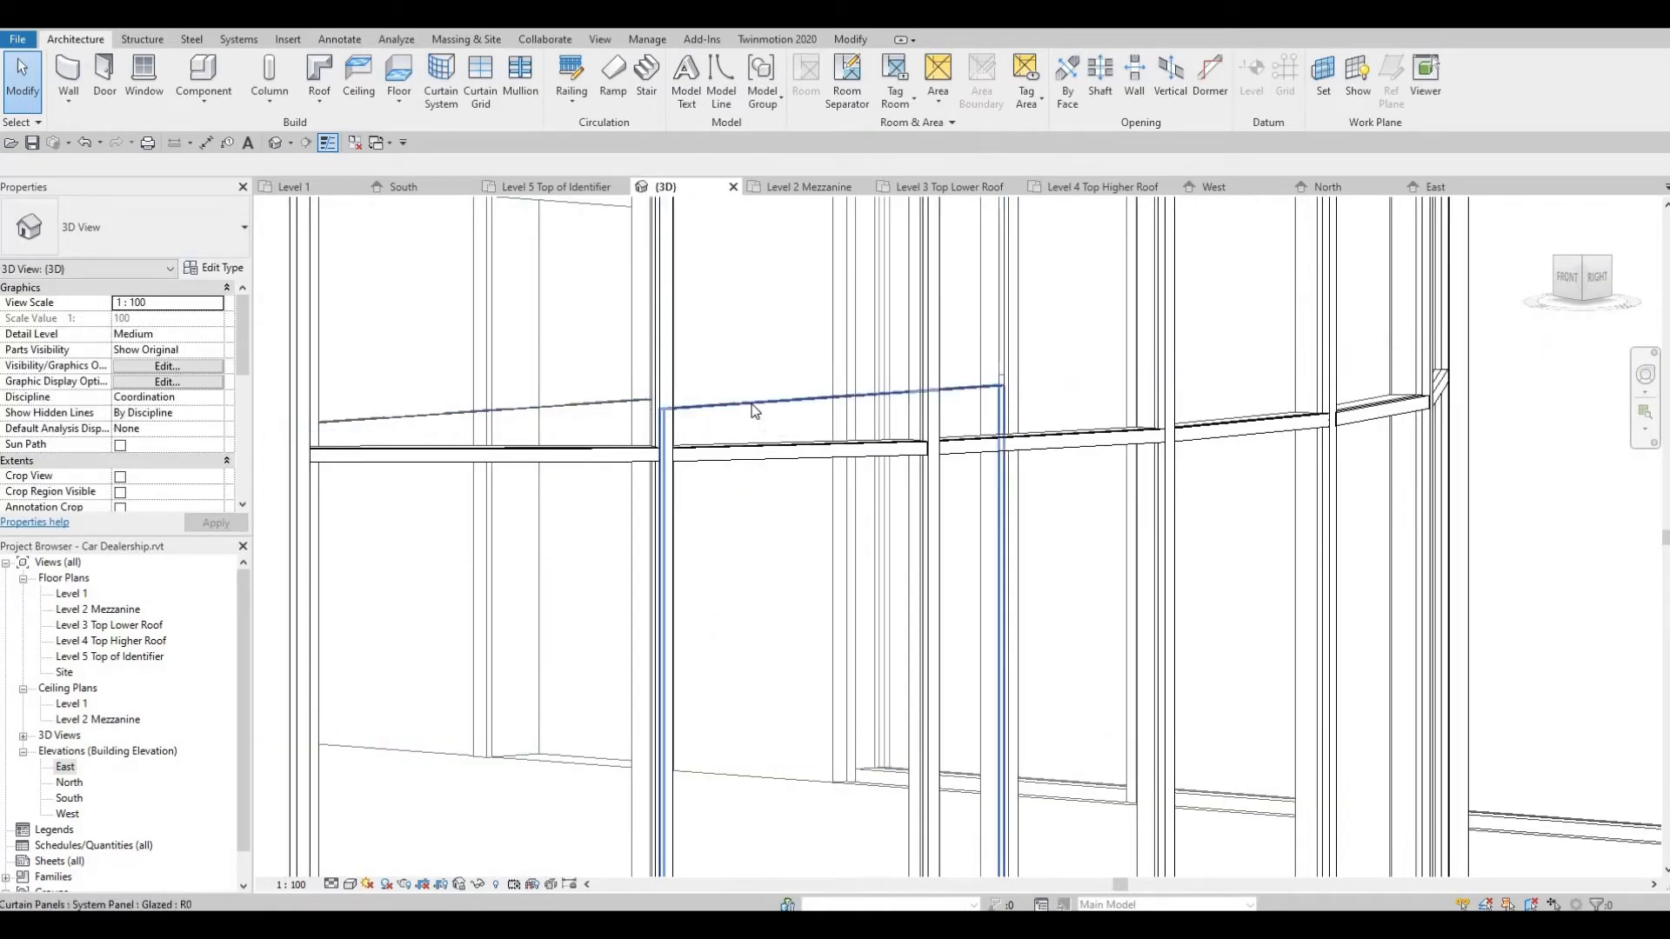
key(Tab)
click(752, 404)
shift+middle_drag(752, 404, 749, 451)
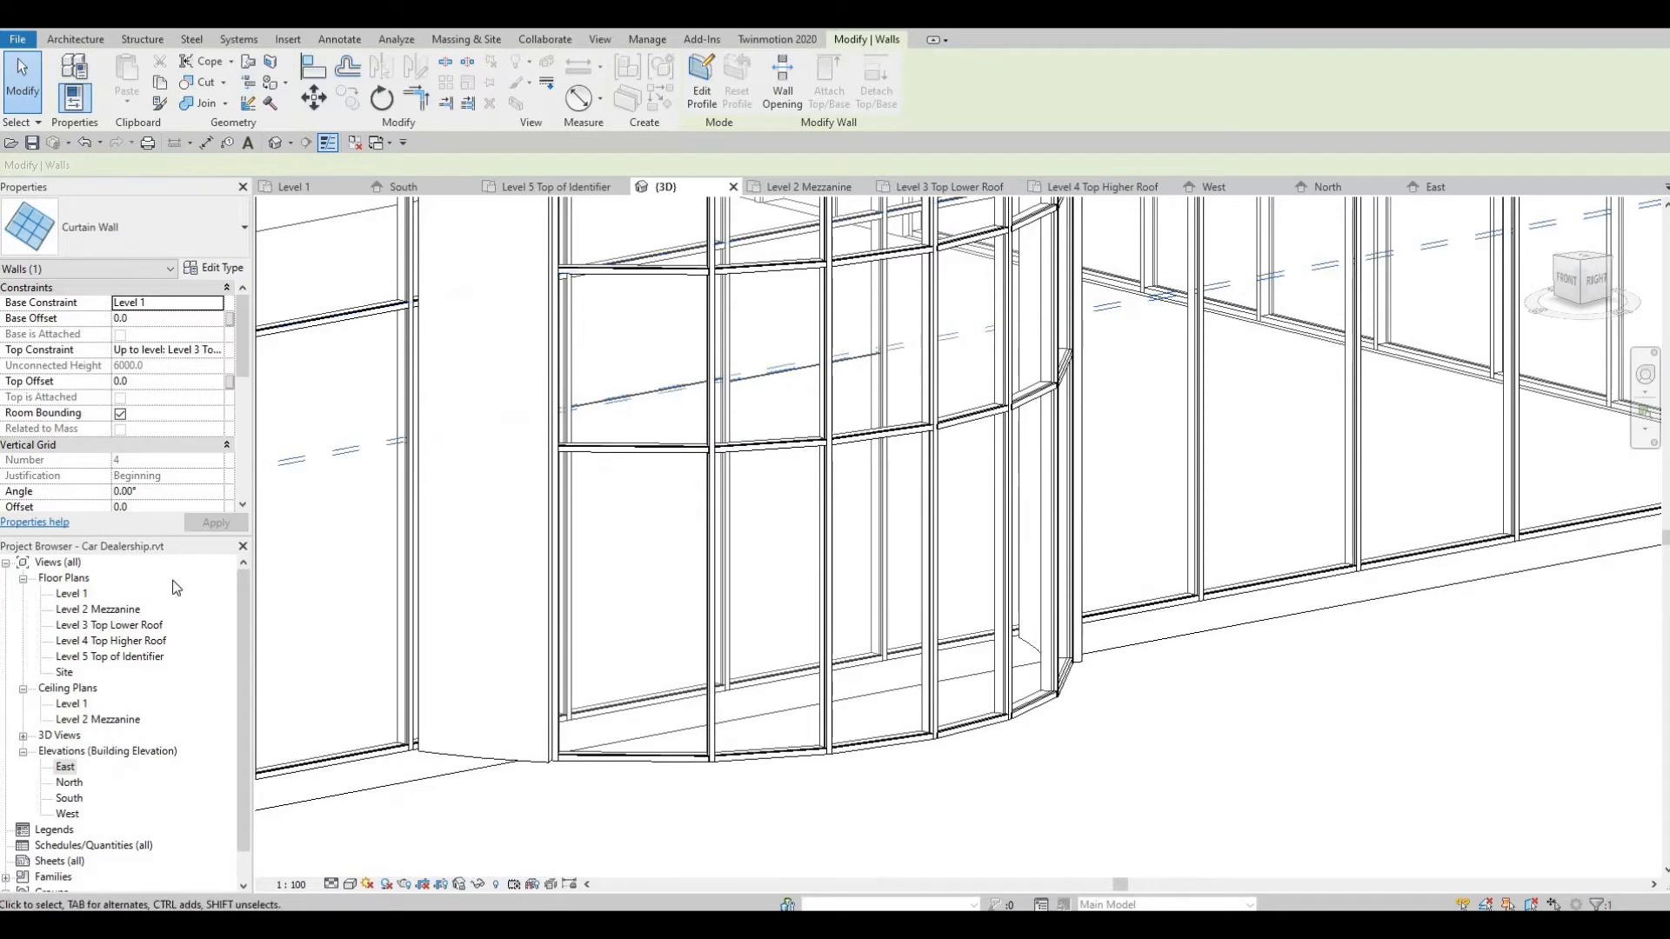
On the Level 1 plan, create a building section through the curved bay between the storefront and the flat curtain wall, looking toward the showroom
click(68, 594)
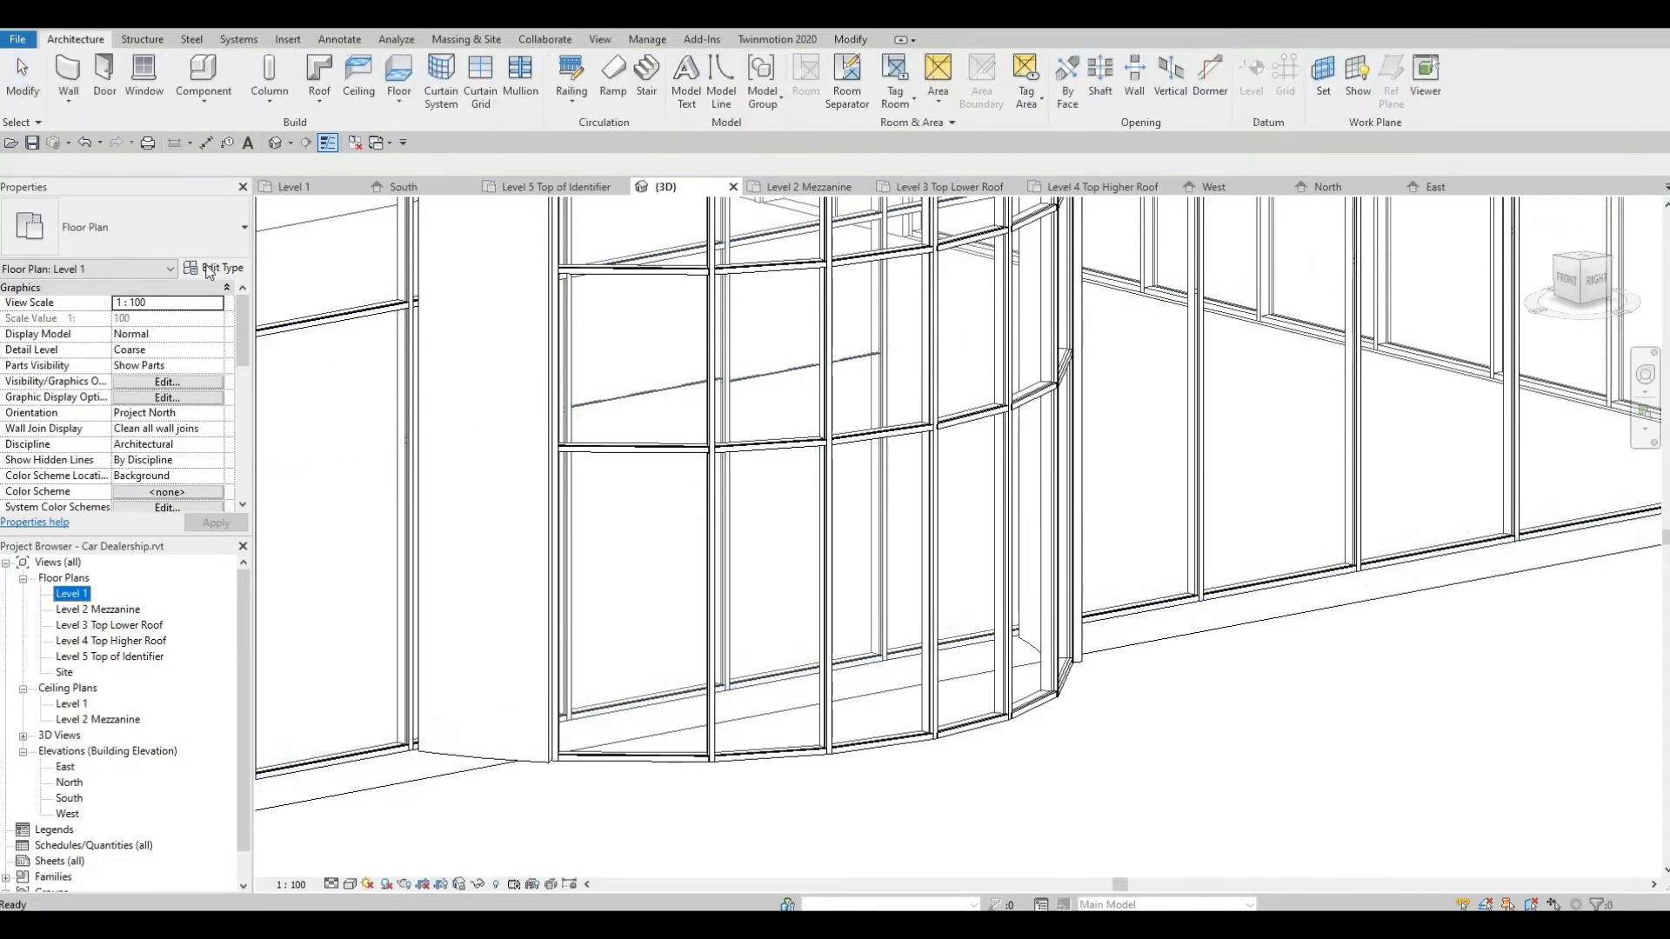
click(81, 611)
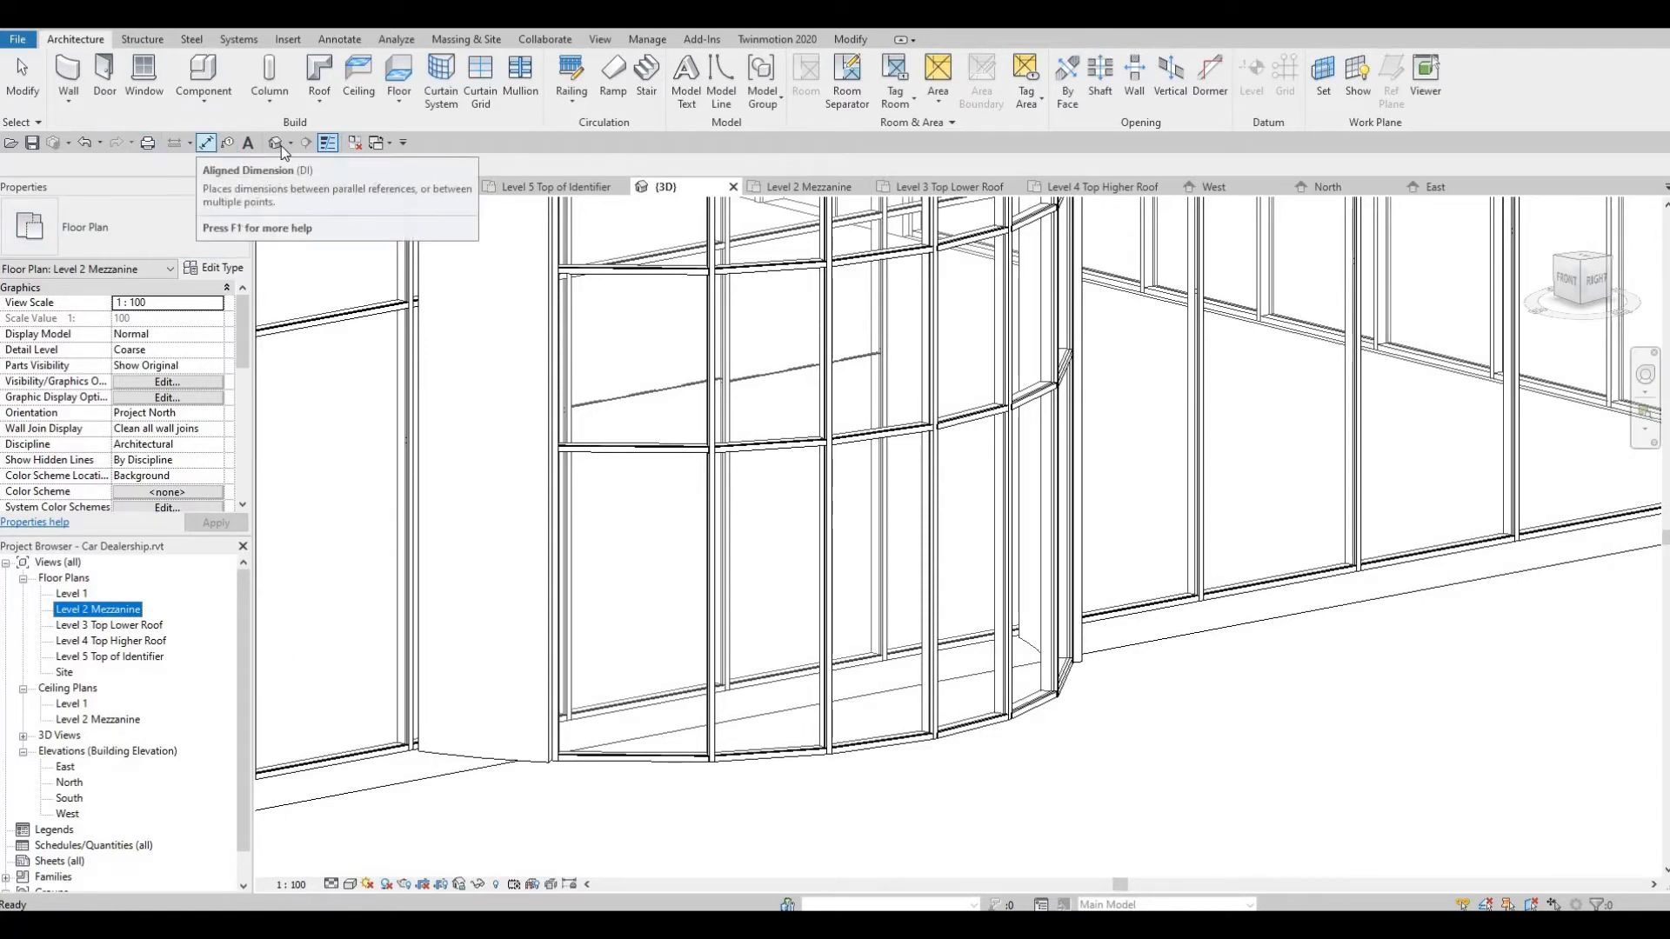
double_click(83, 595)
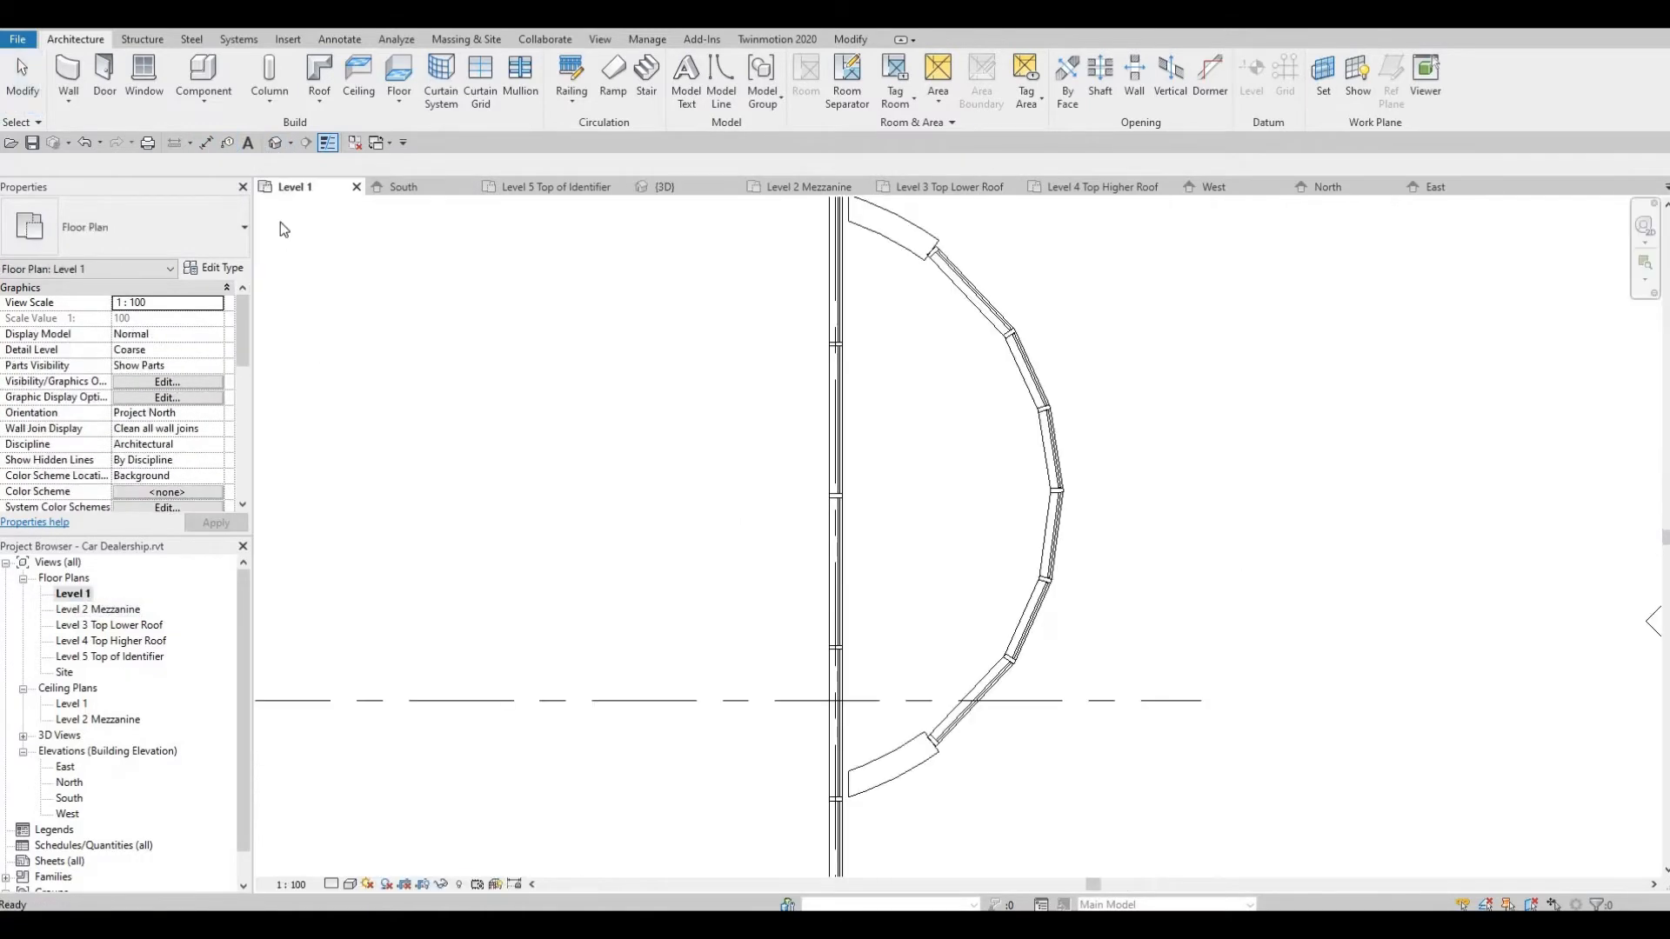
click(304, 145)
scroll(1122, 461, down, 3)
click(987, 688)
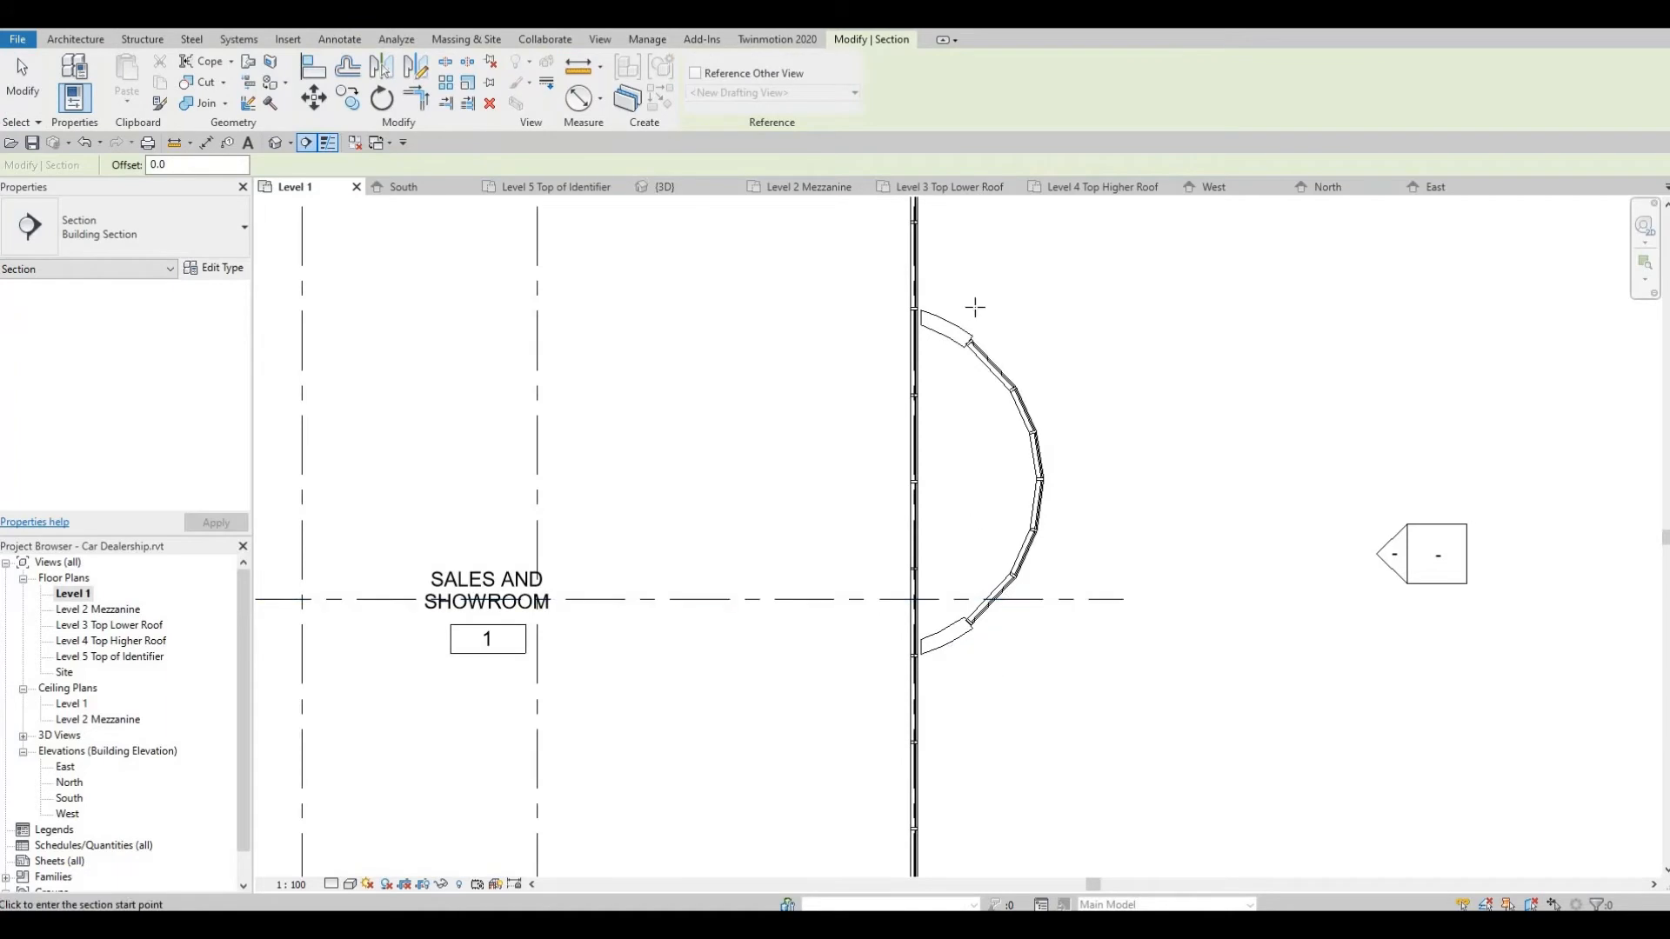
click(986, 259)
key(Escape)
key(Escape)
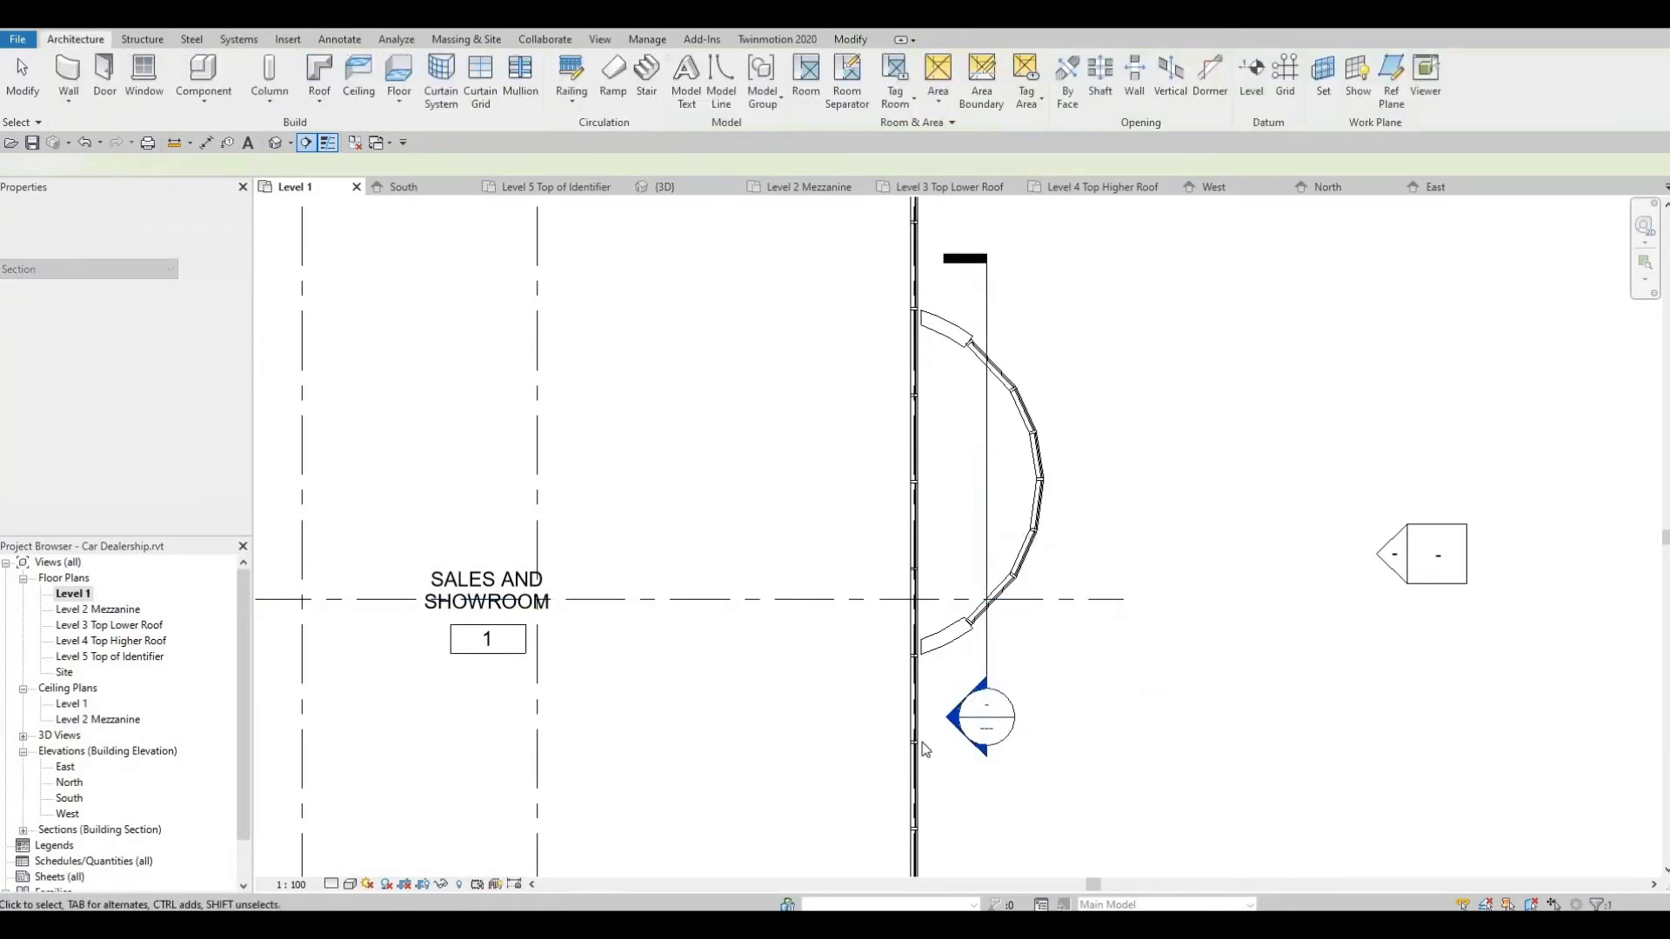
Open the new section view and examine how the two new grid segments on the flat curtain wall line up
double_click(950, 726)
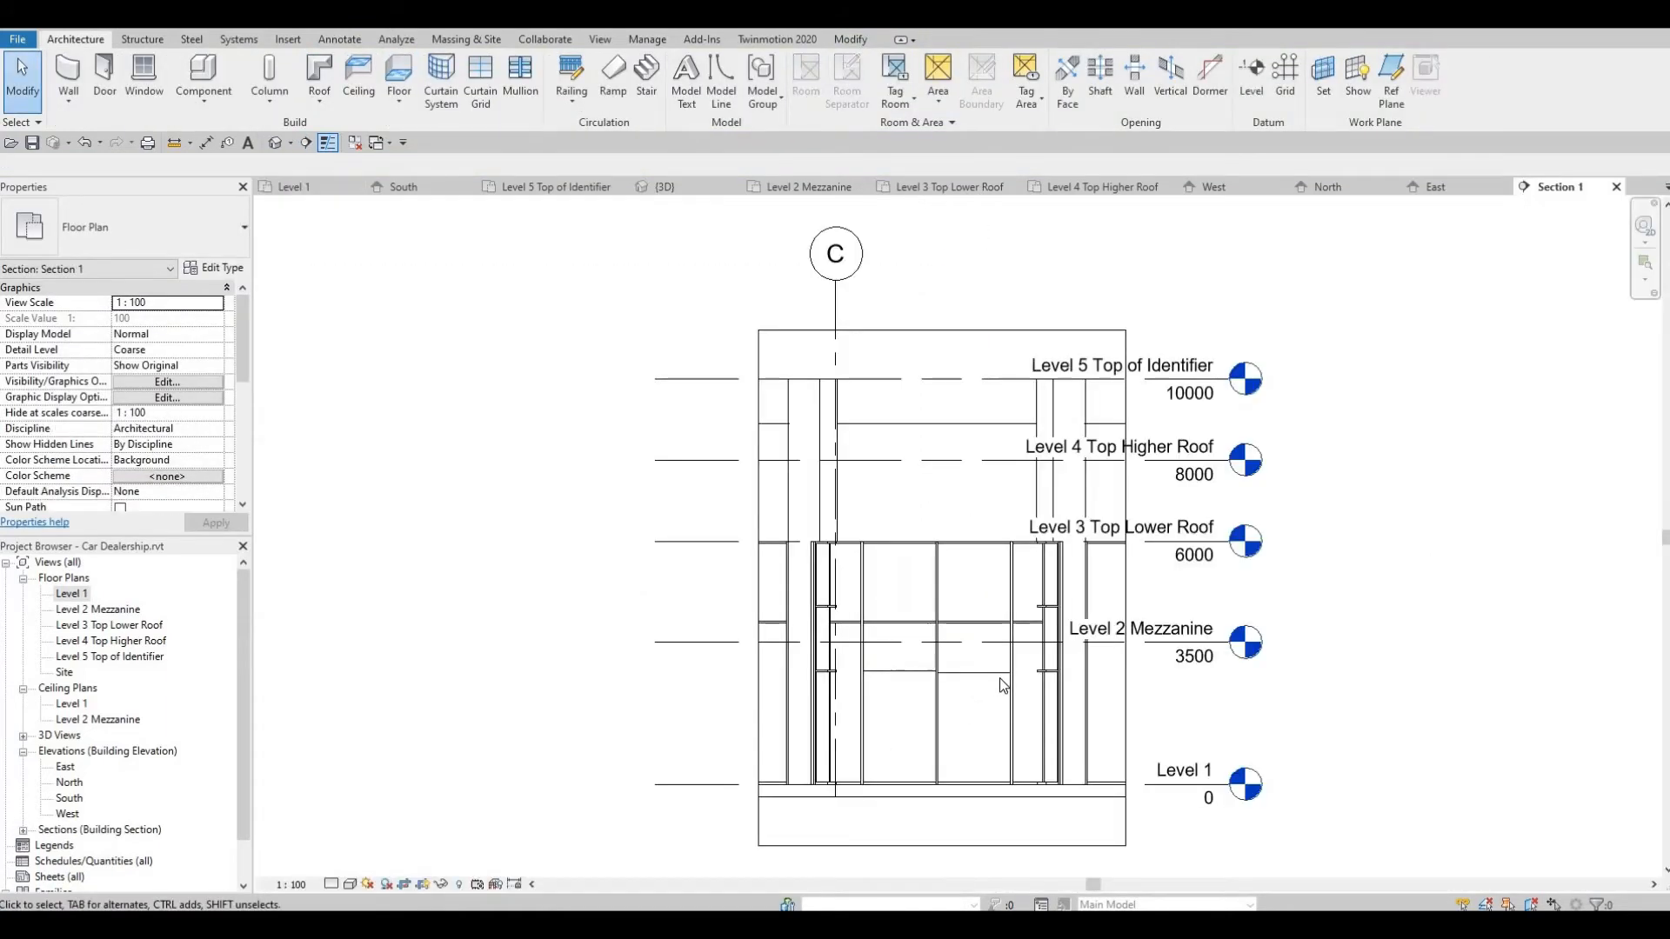
scroll(925, 634, up, 4)
scroll(851, 607, up, 2)
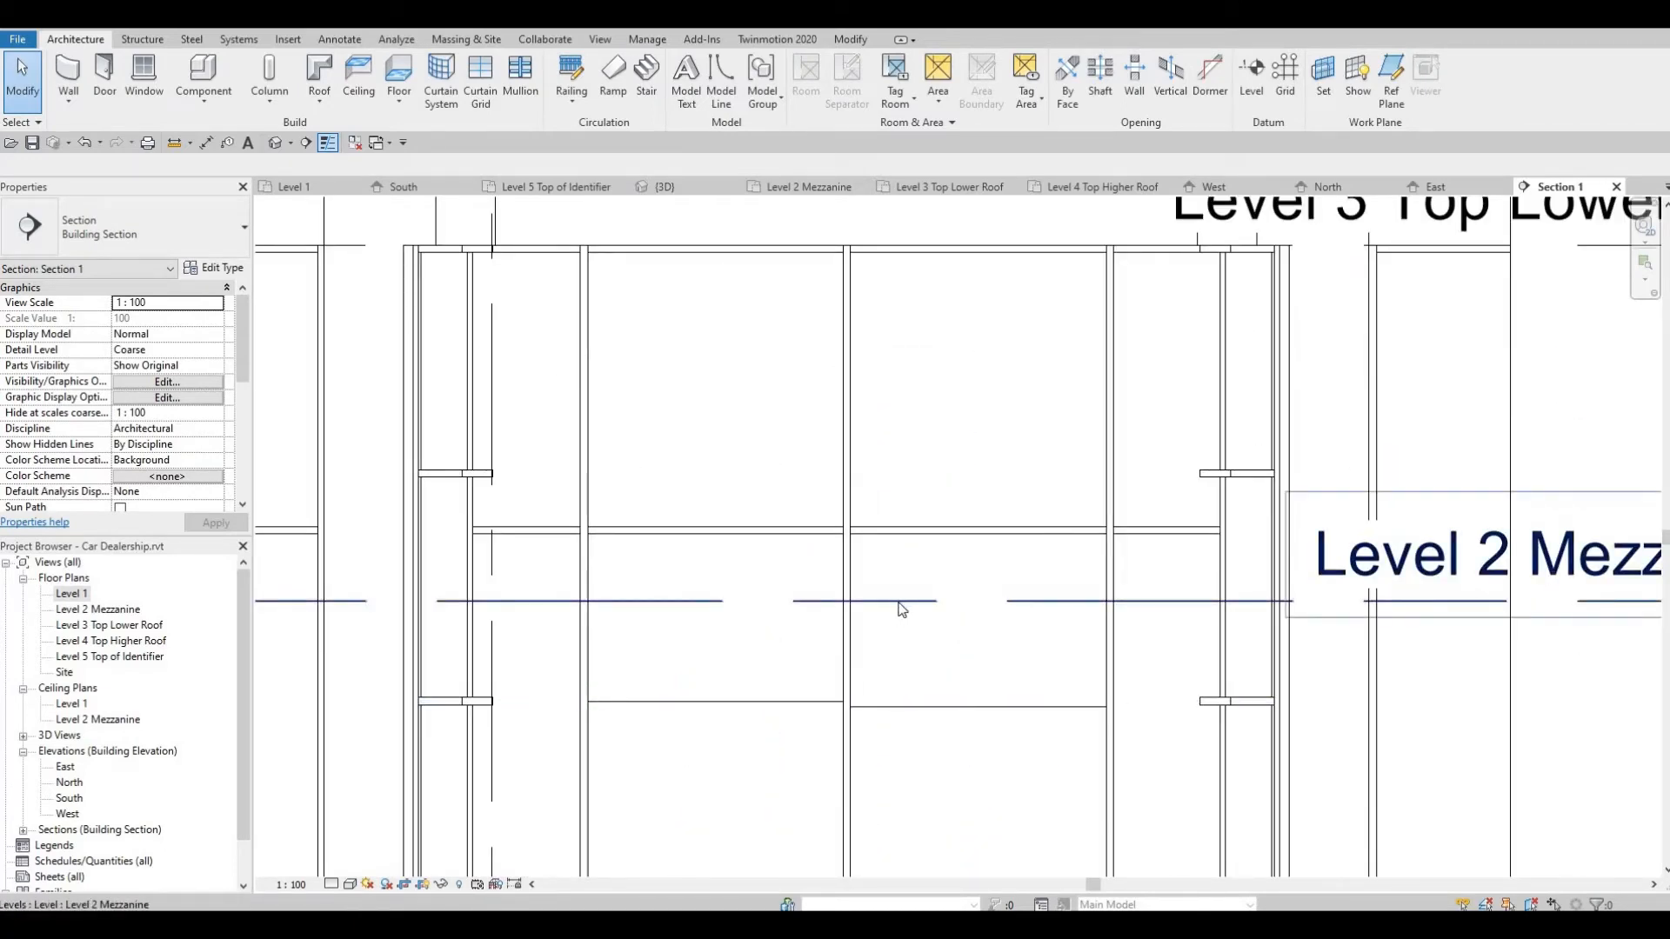
scroll(902, 678, down, 4)
scroll(869, 675, up, 5)
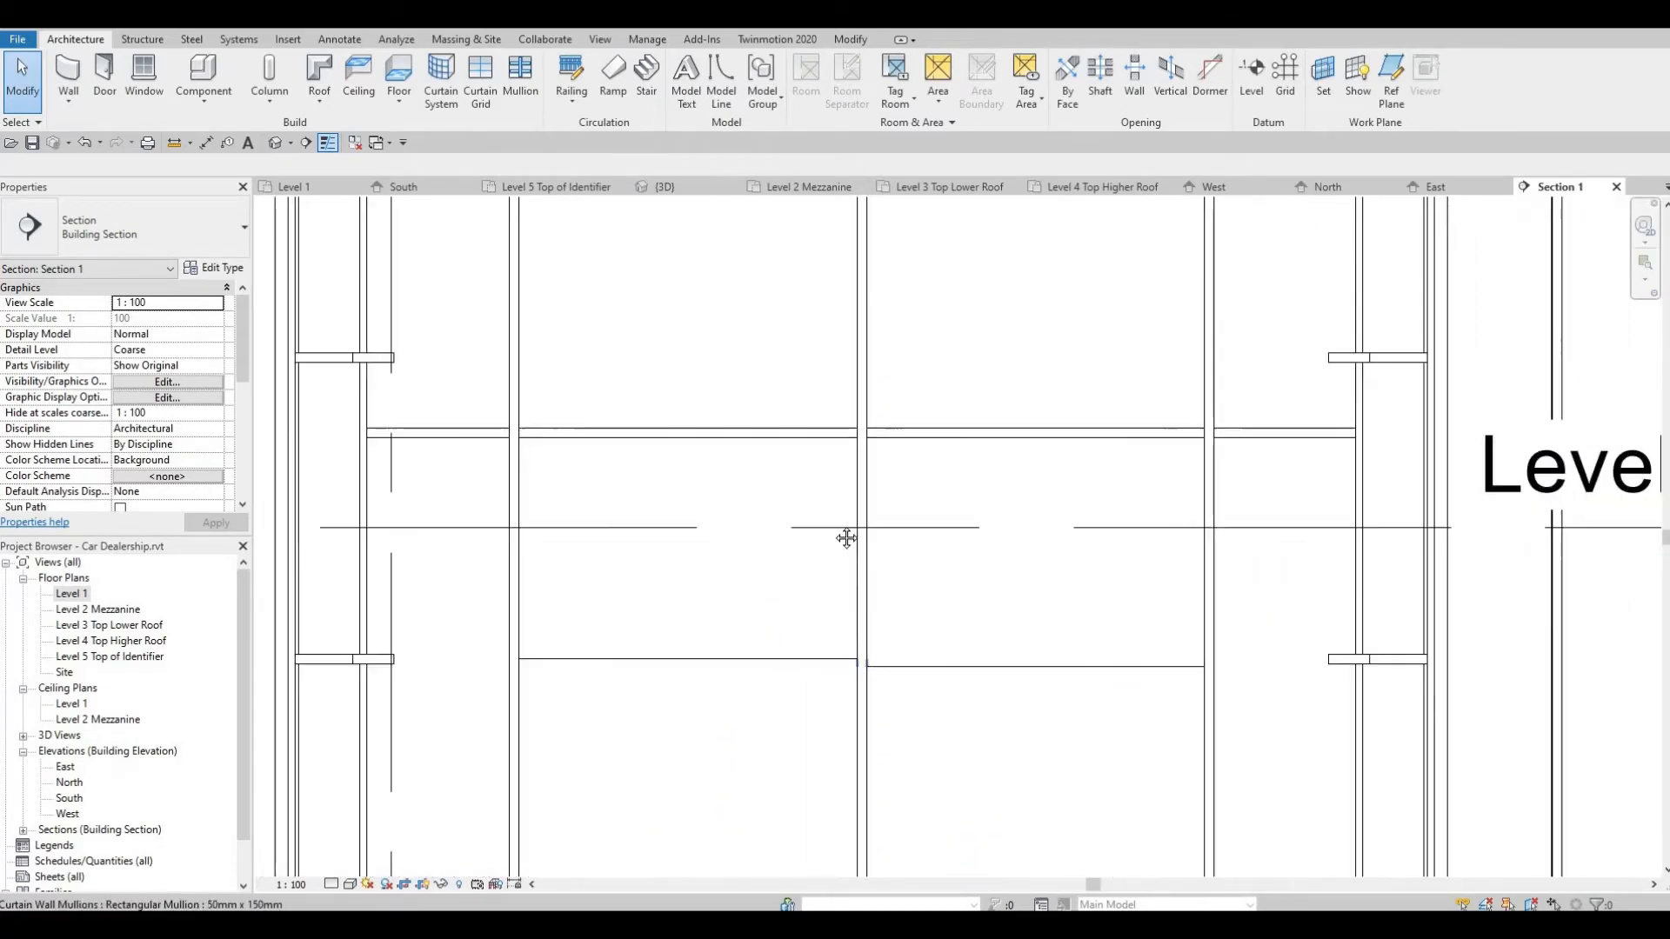
scroll(812, 545, up, 2)
middle_drag(846, 538, 807, 551)
scroll(814, 556, down, 1)
scroll(807, 548, down, 1)
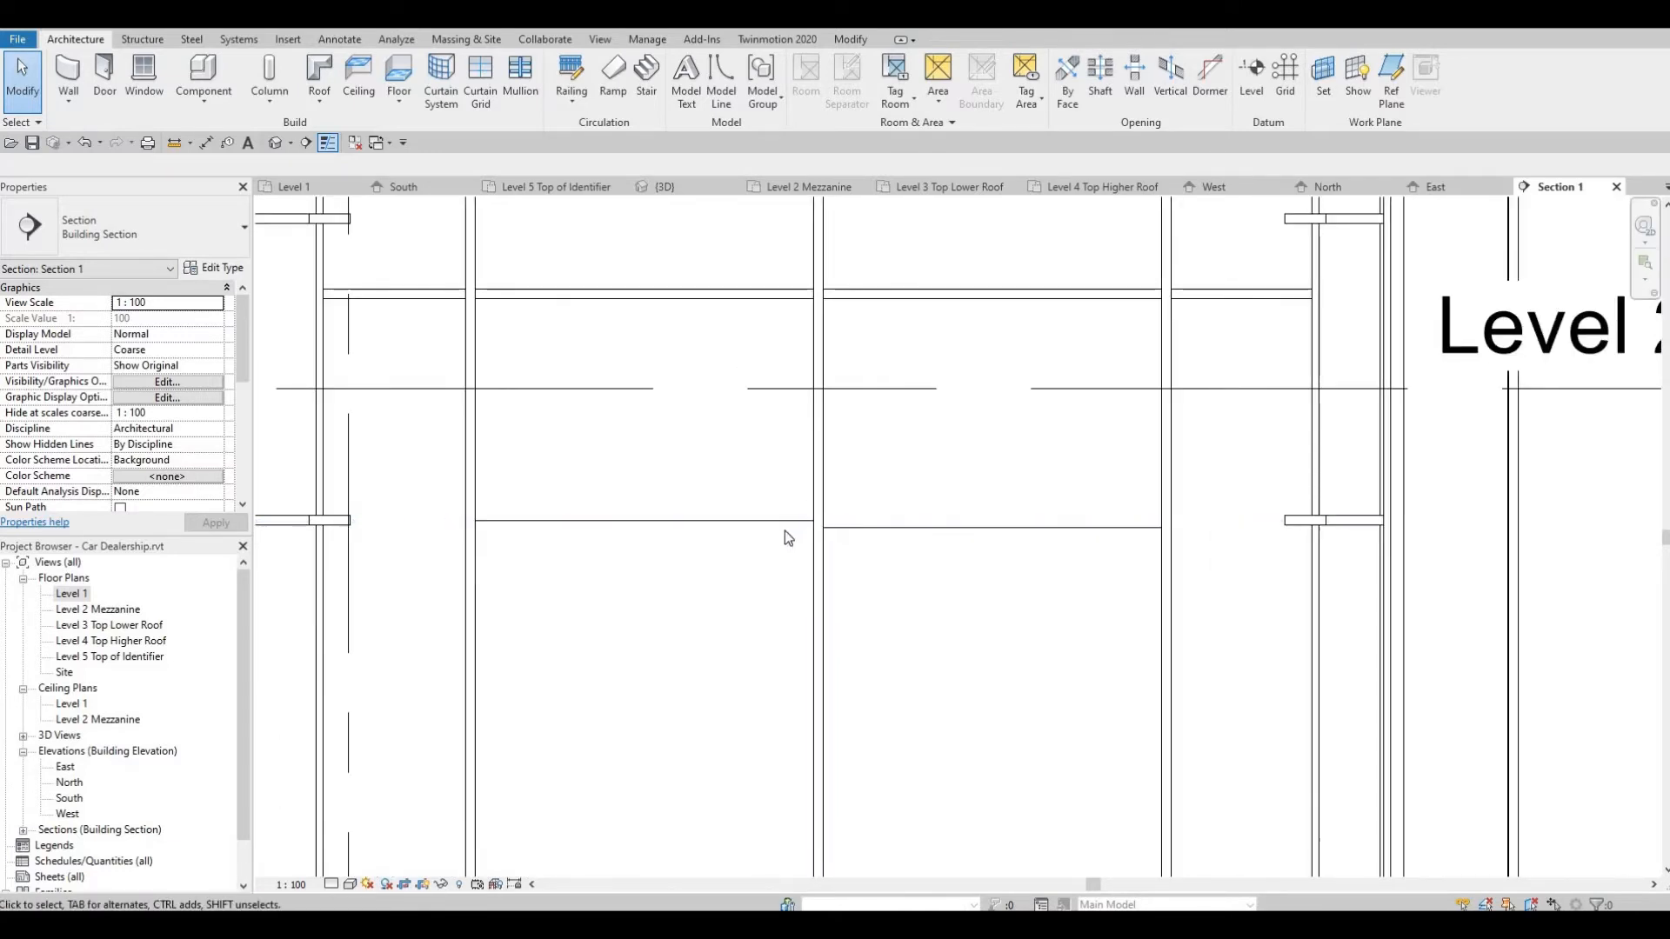
Try to align the slightly lower grid segment of the flat curtain wall with the adjacent higher one in the section view
key(a)
key(l)
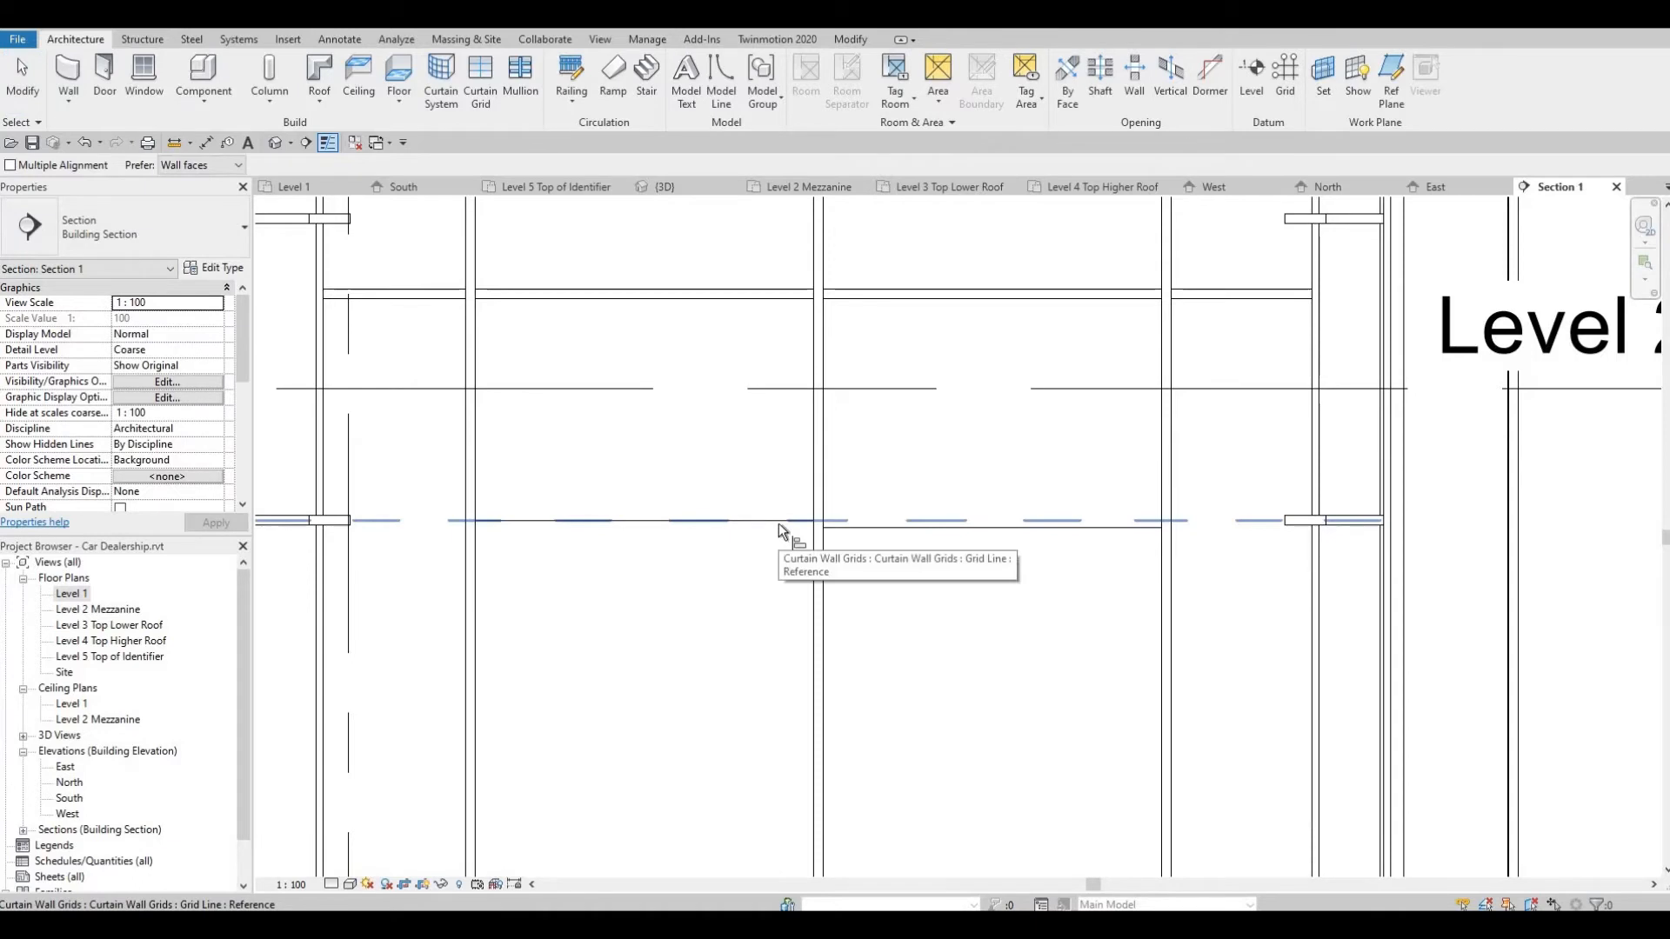
click(779, 524)
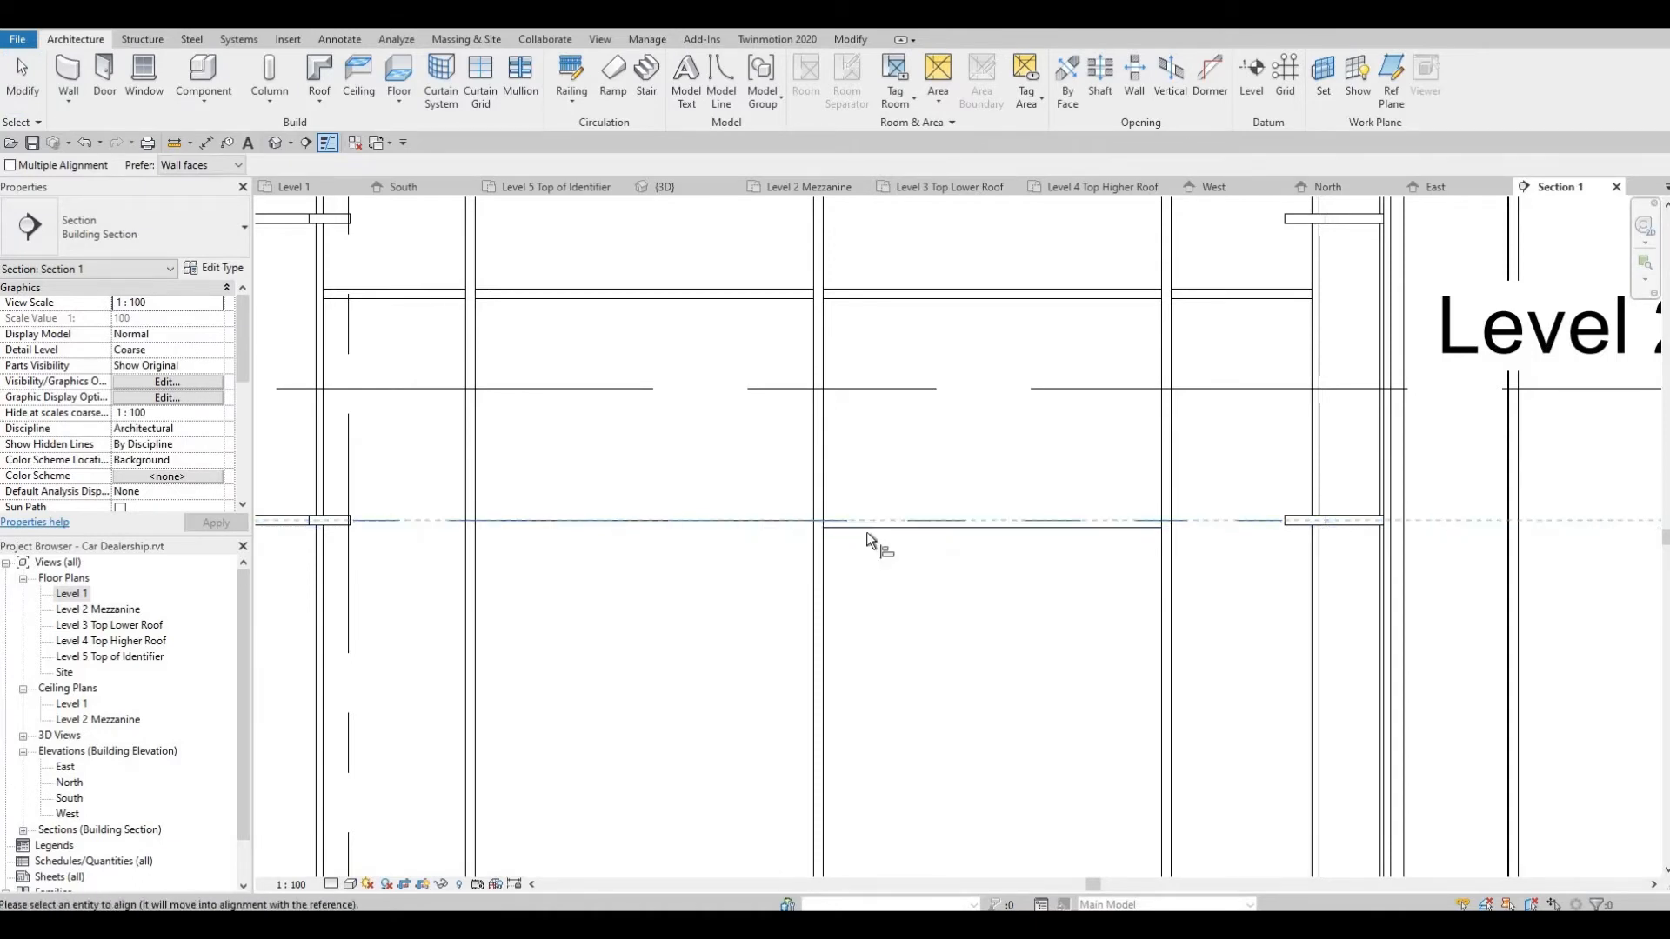
click(866, 531)
key(Escape)
key(Escape)
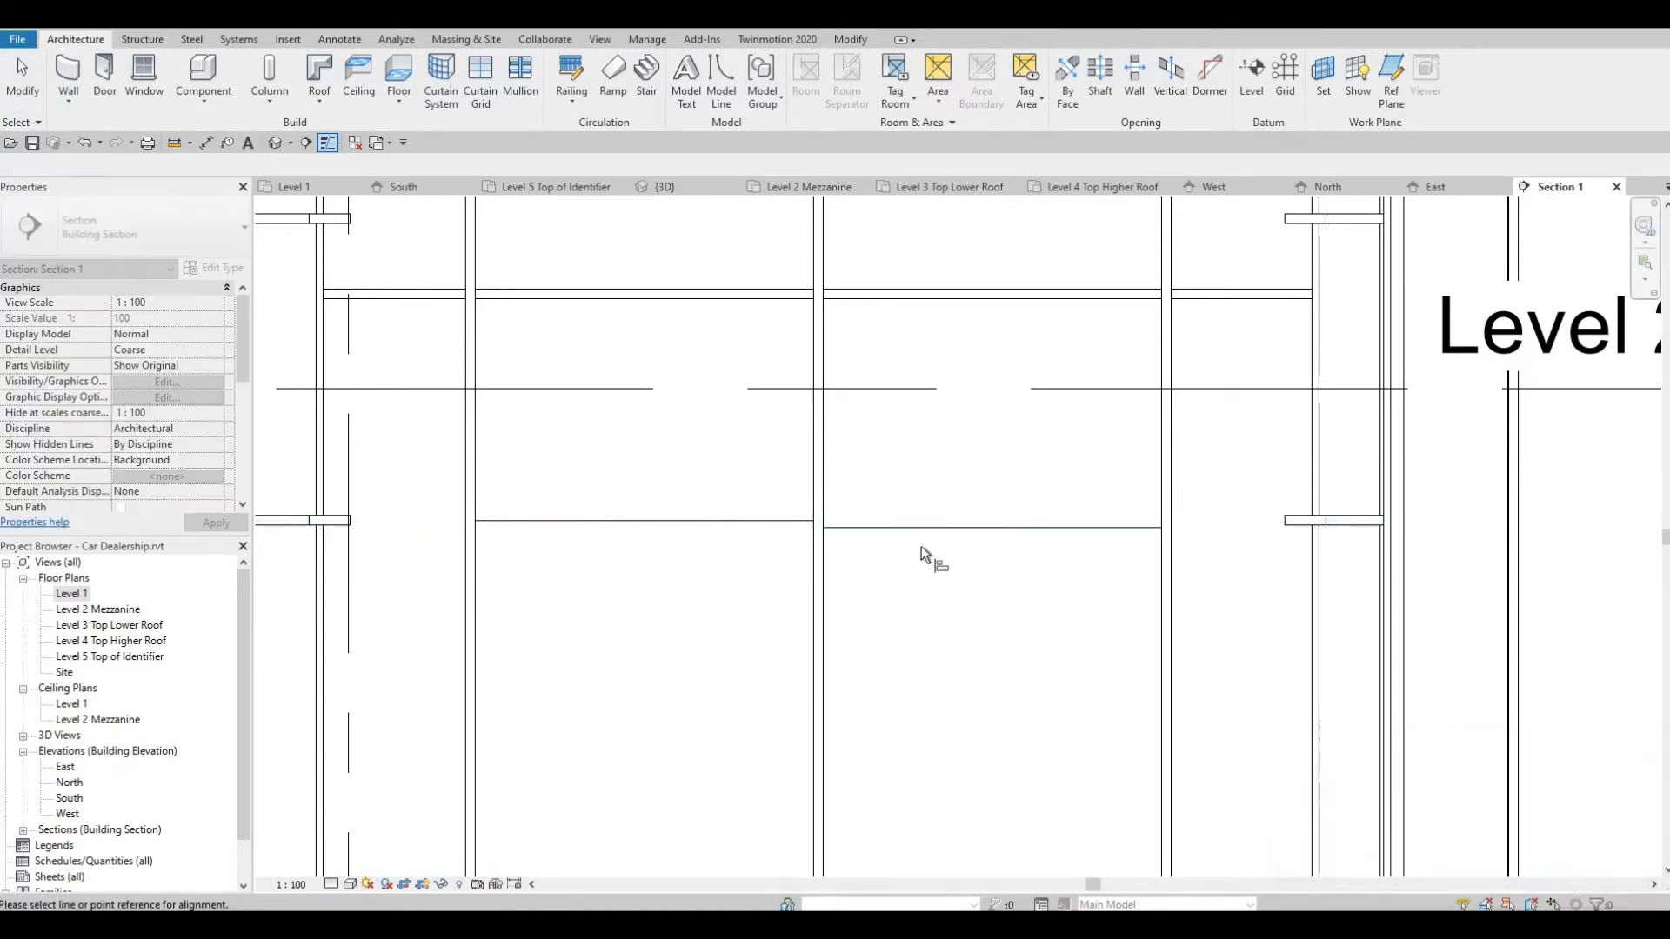
click(882, 534)
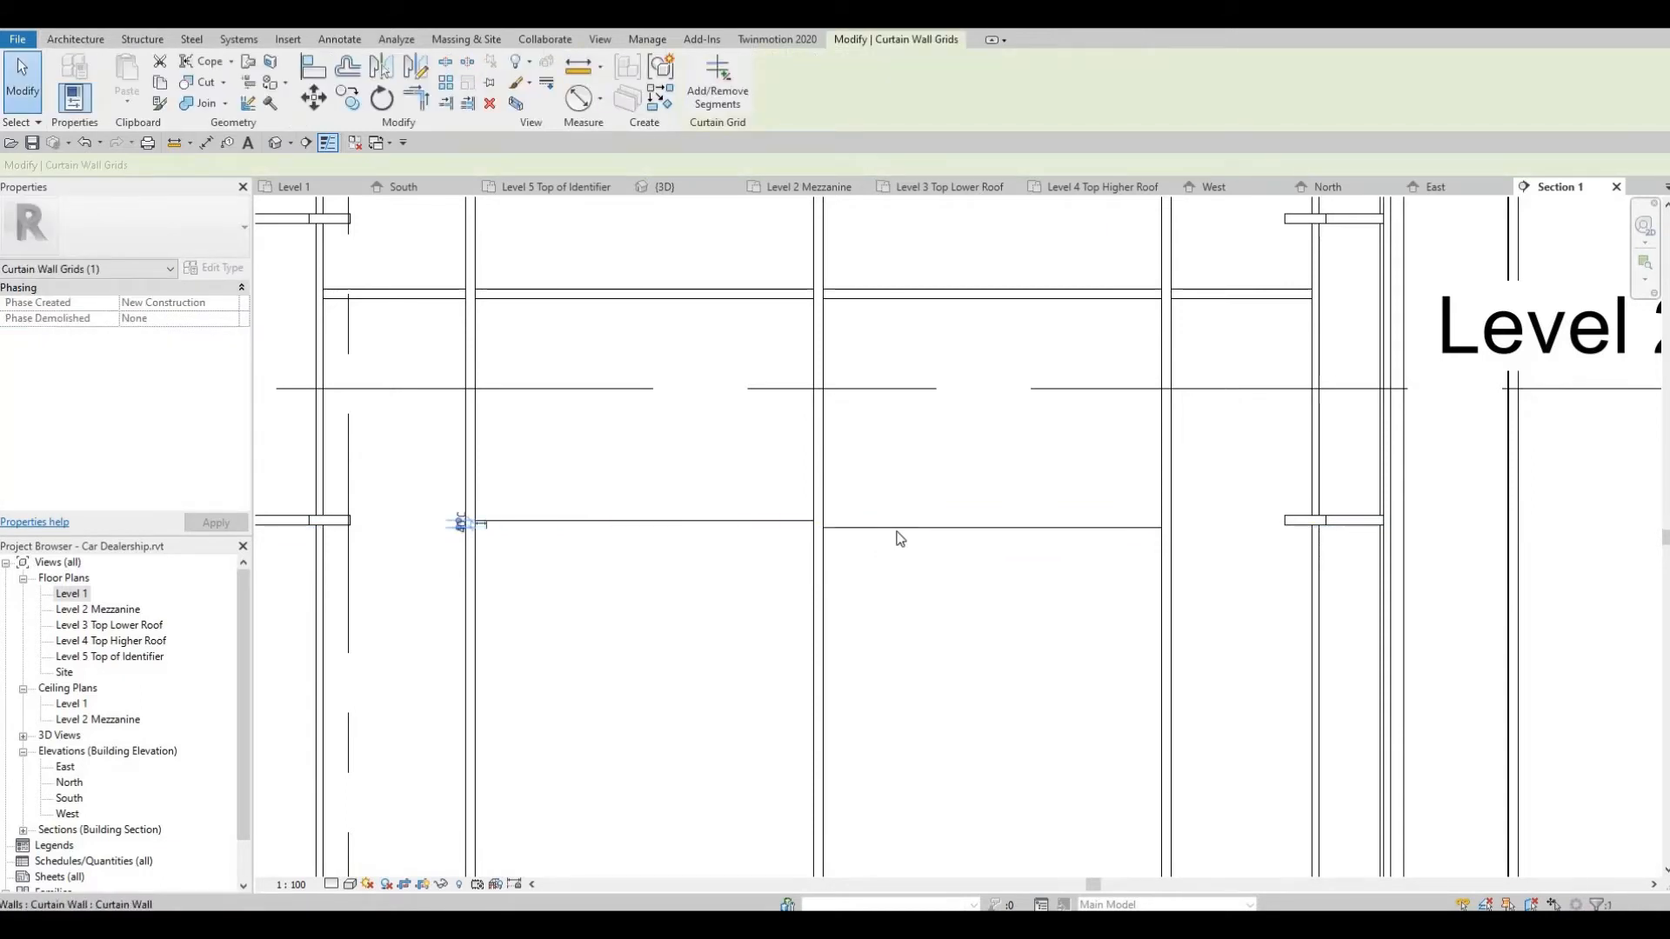
key(Escape)
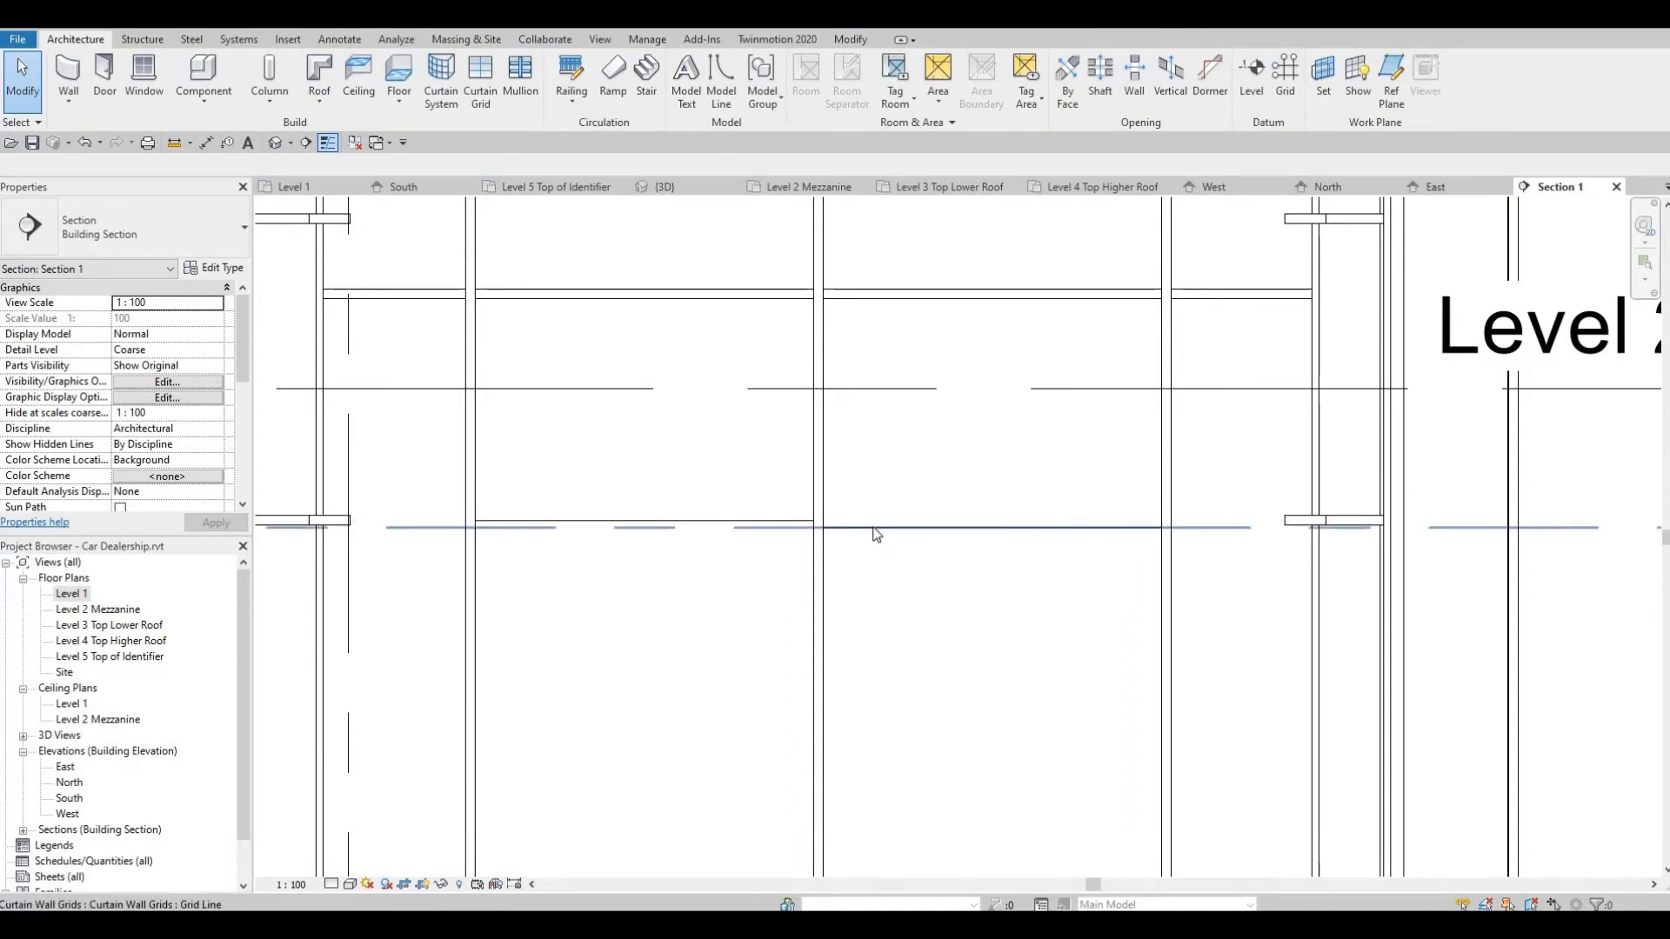
Align the lower new grid segment of the flat curtain wall with the adjacent higher segment, accepting the overlapping gridlines
scroll(875, 529, up, 2)
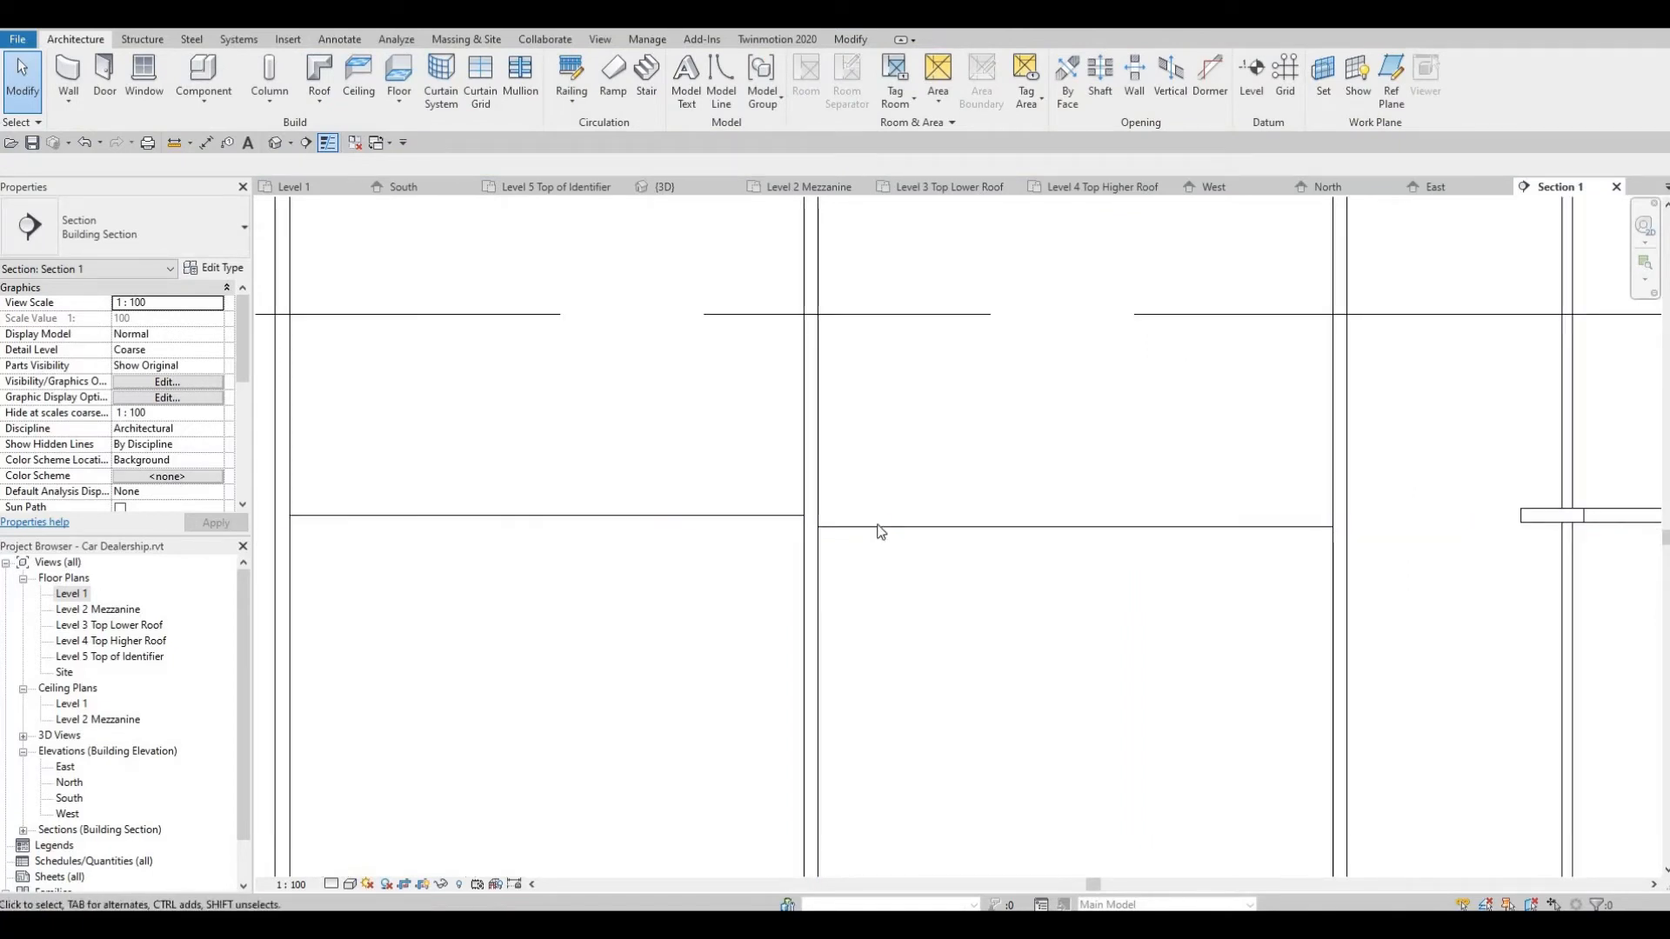
click(879, 527)
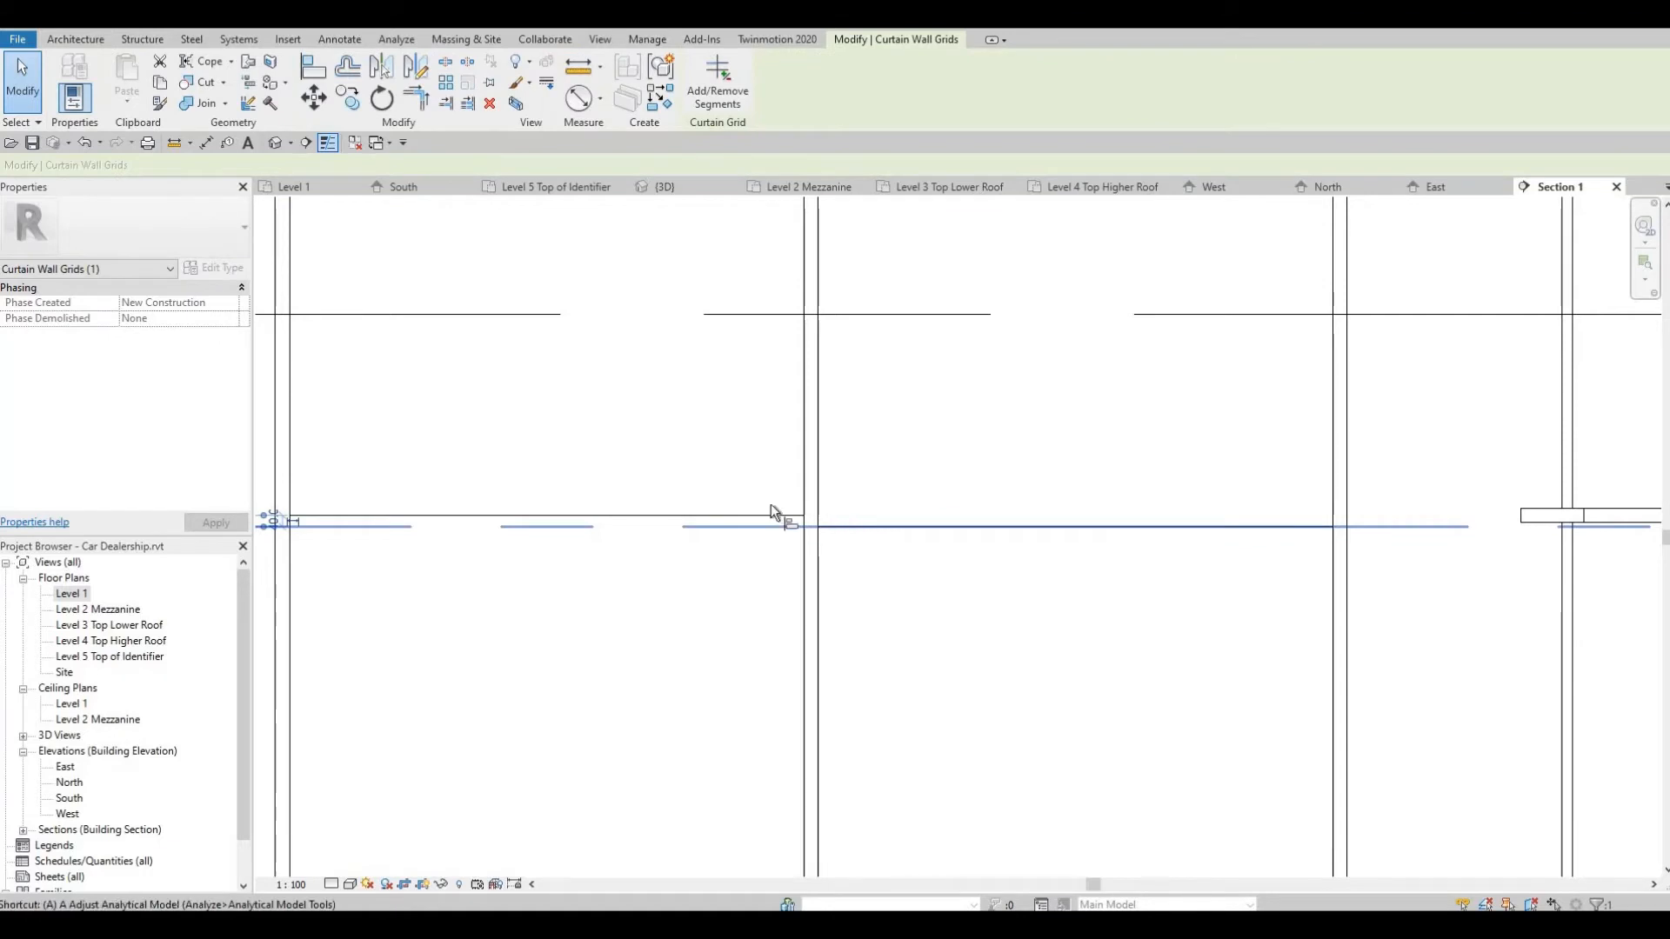
key(a)
key(l)
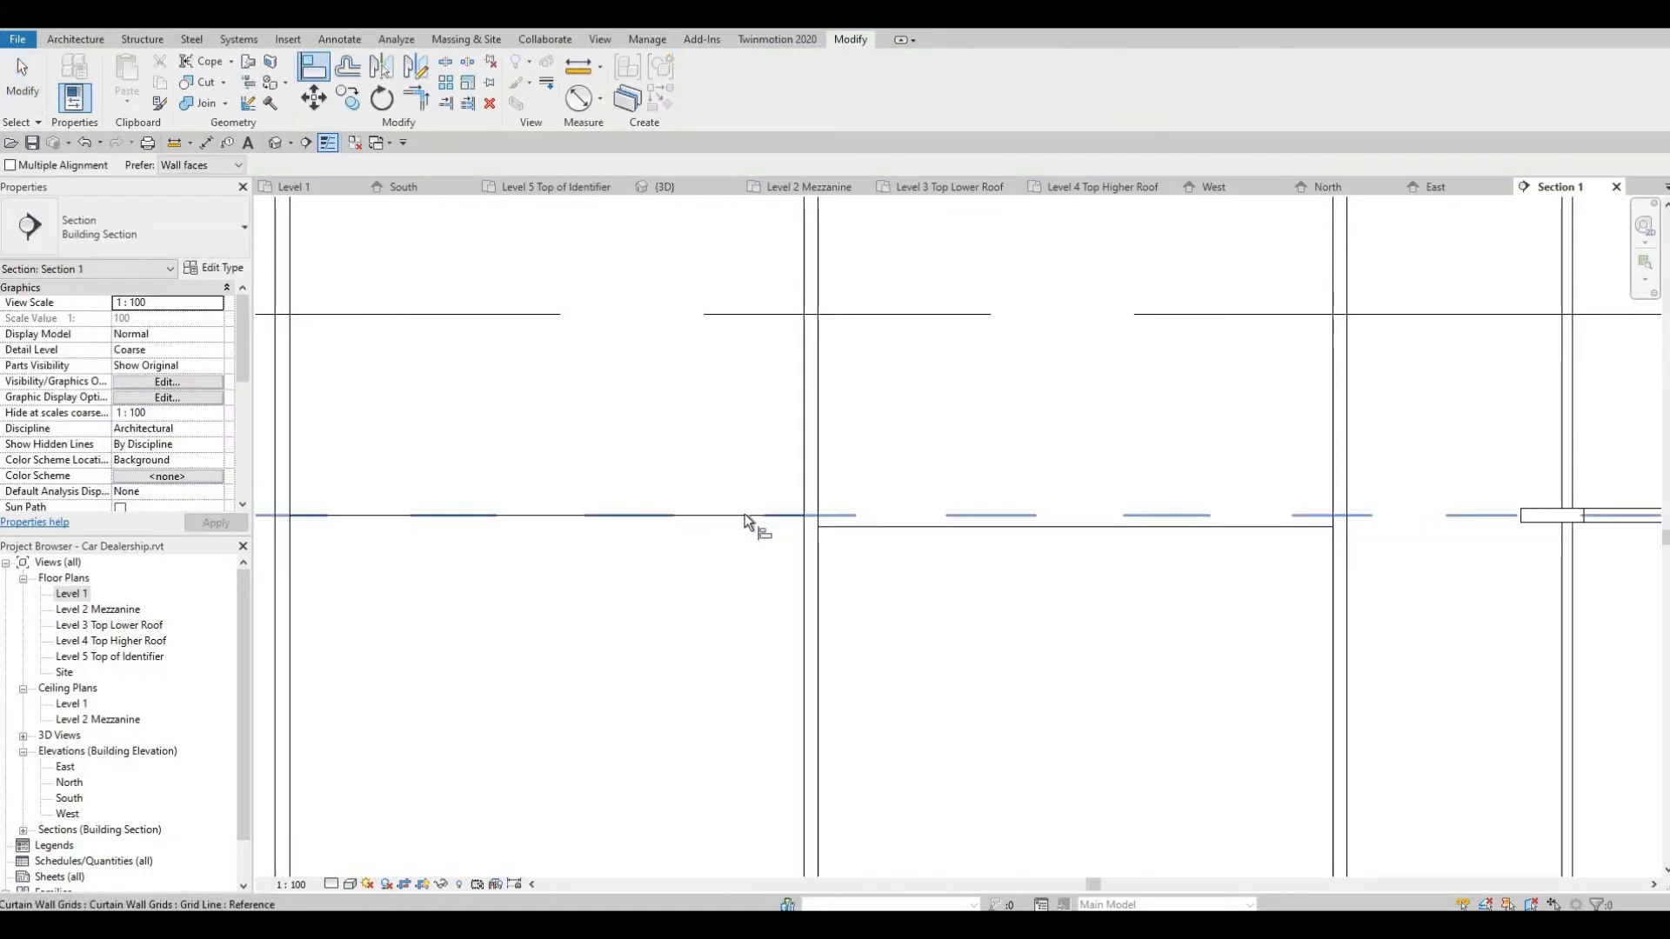
click(858, 526)
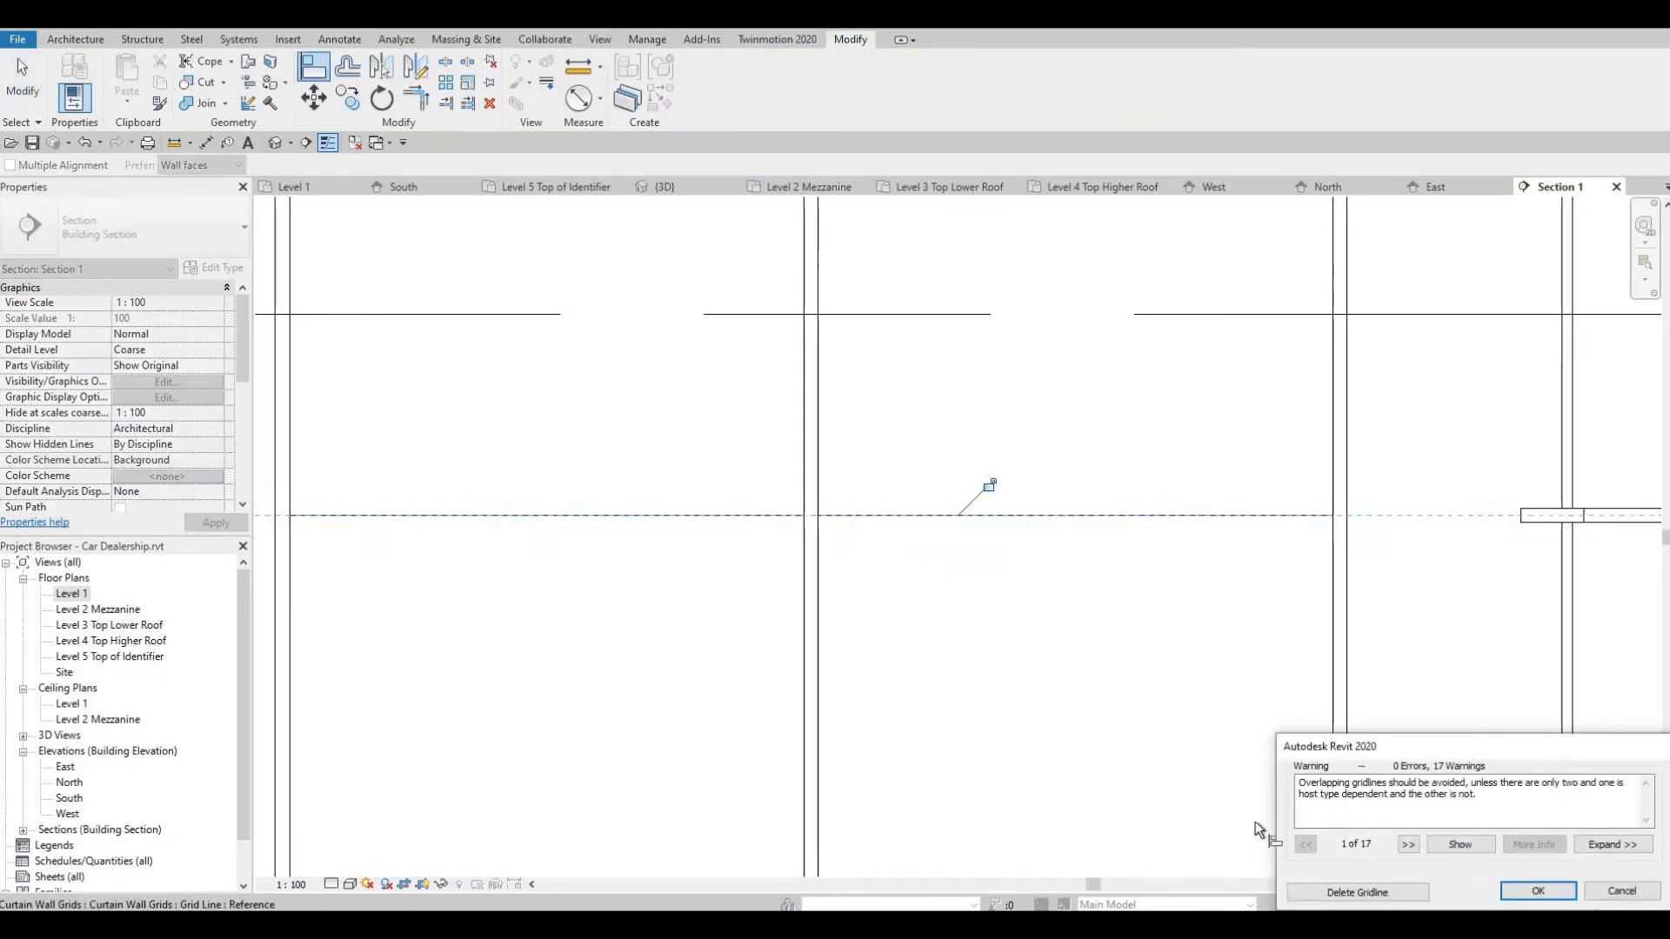
click(1533, 892)
key(Escape)
scroll(979, 567, down, 3)
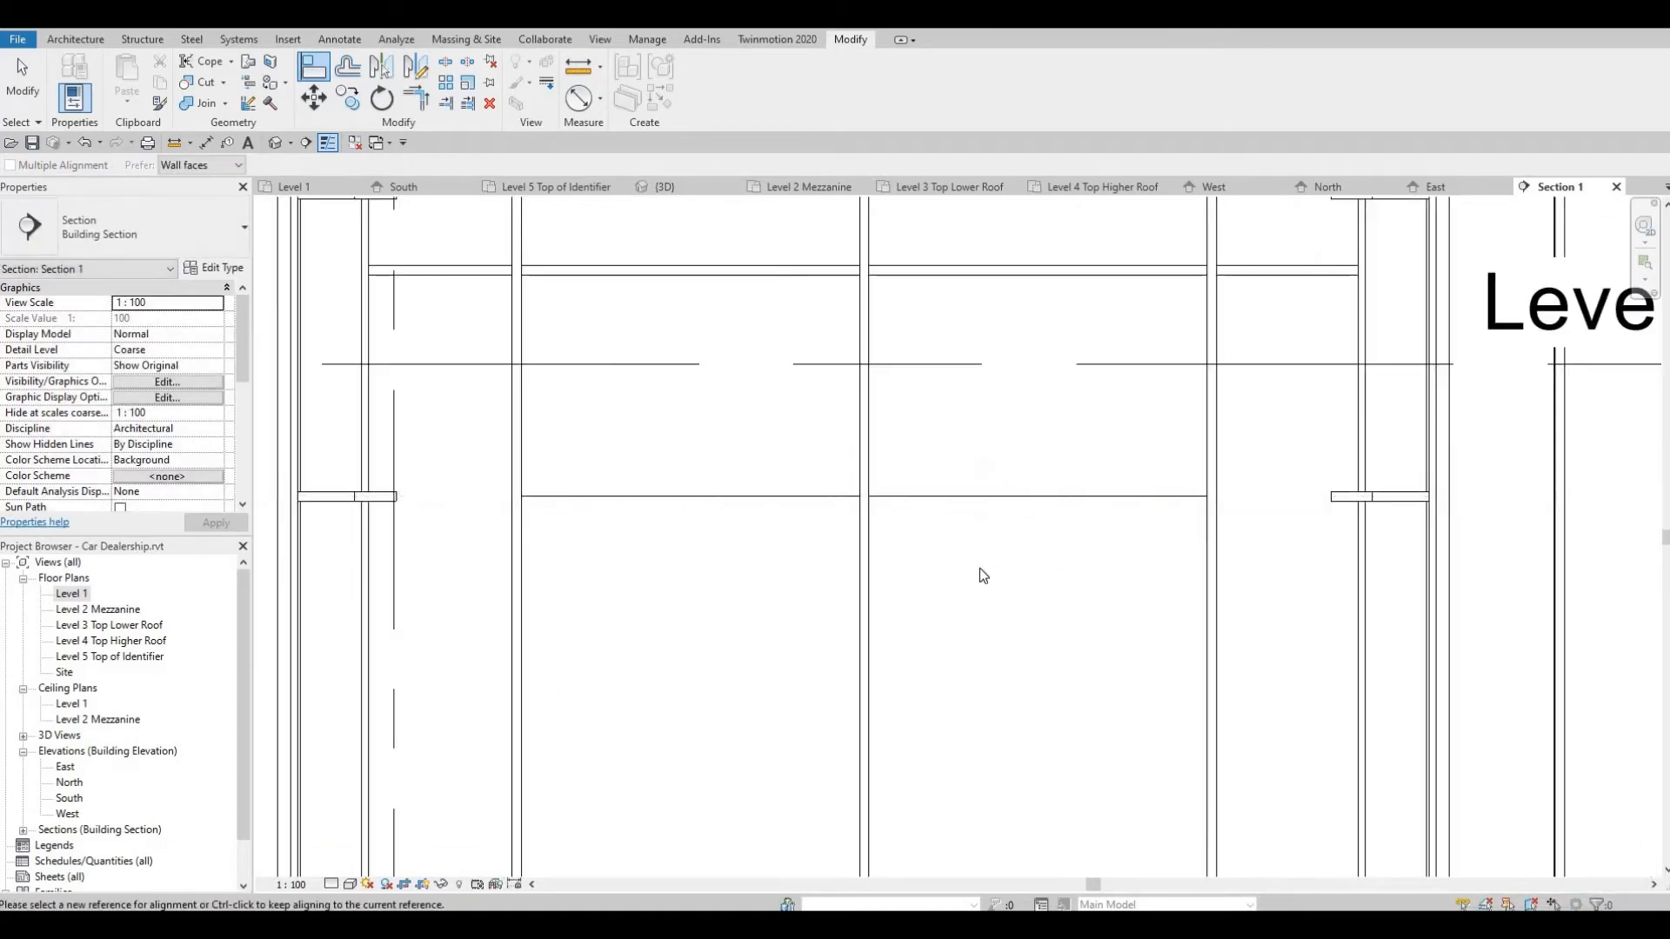
Place mullions along the two aligned horizontal grid segments of the flat curtain wall
scroll(971, 578, down, 3)
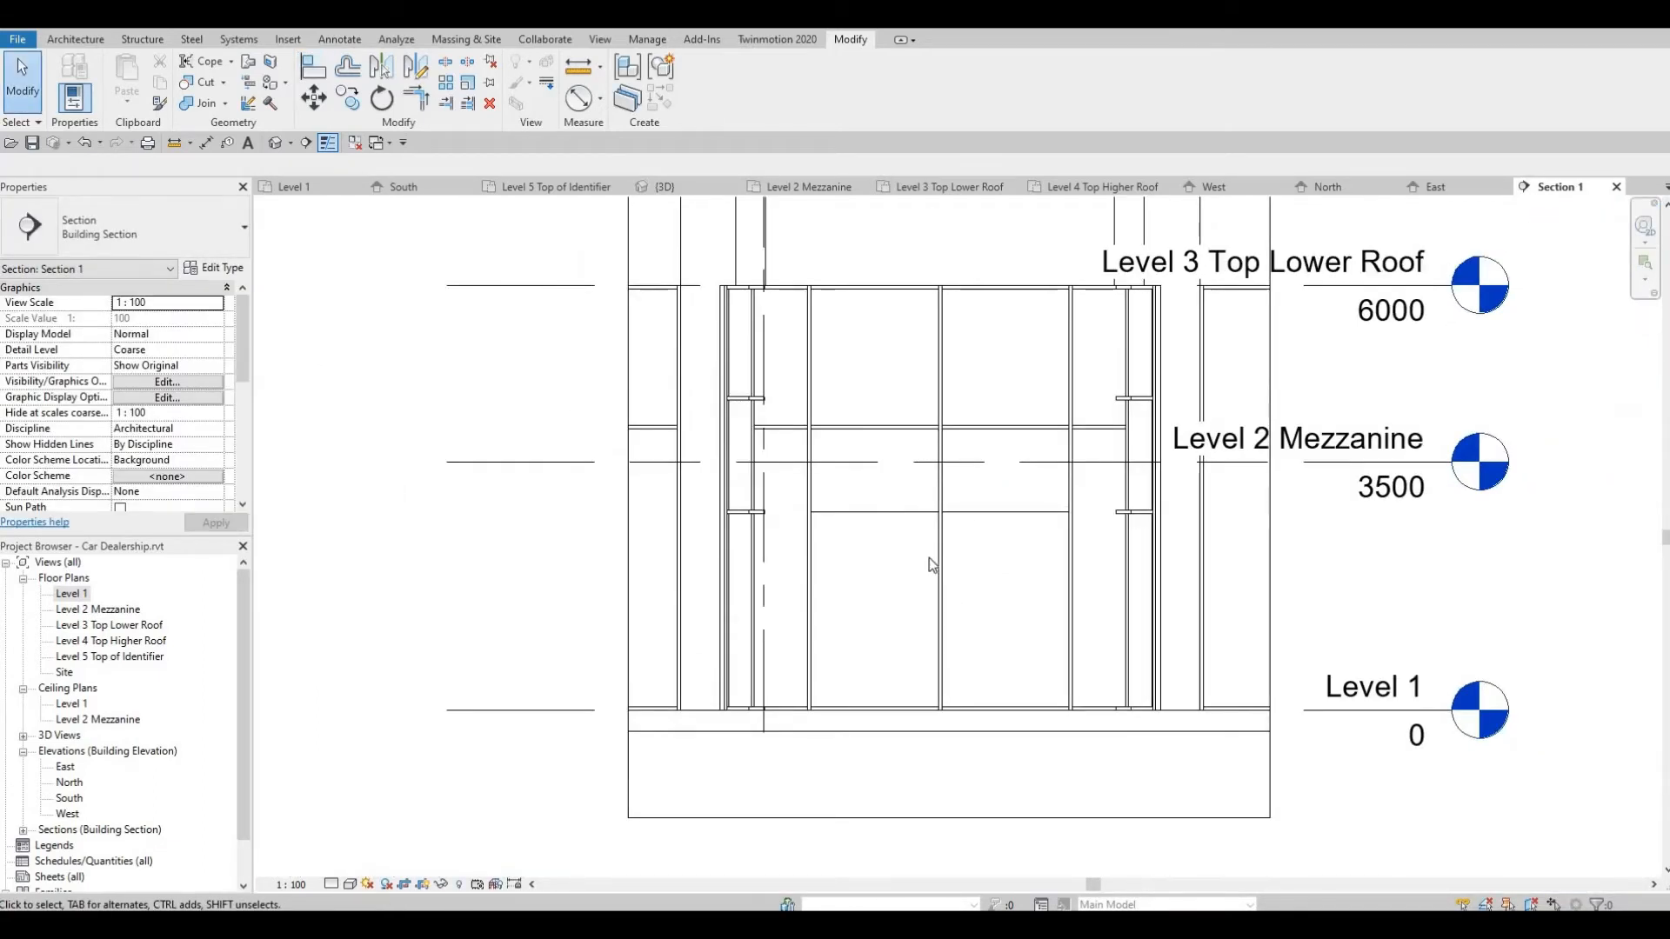
click(75, 39)
click(520, 80)
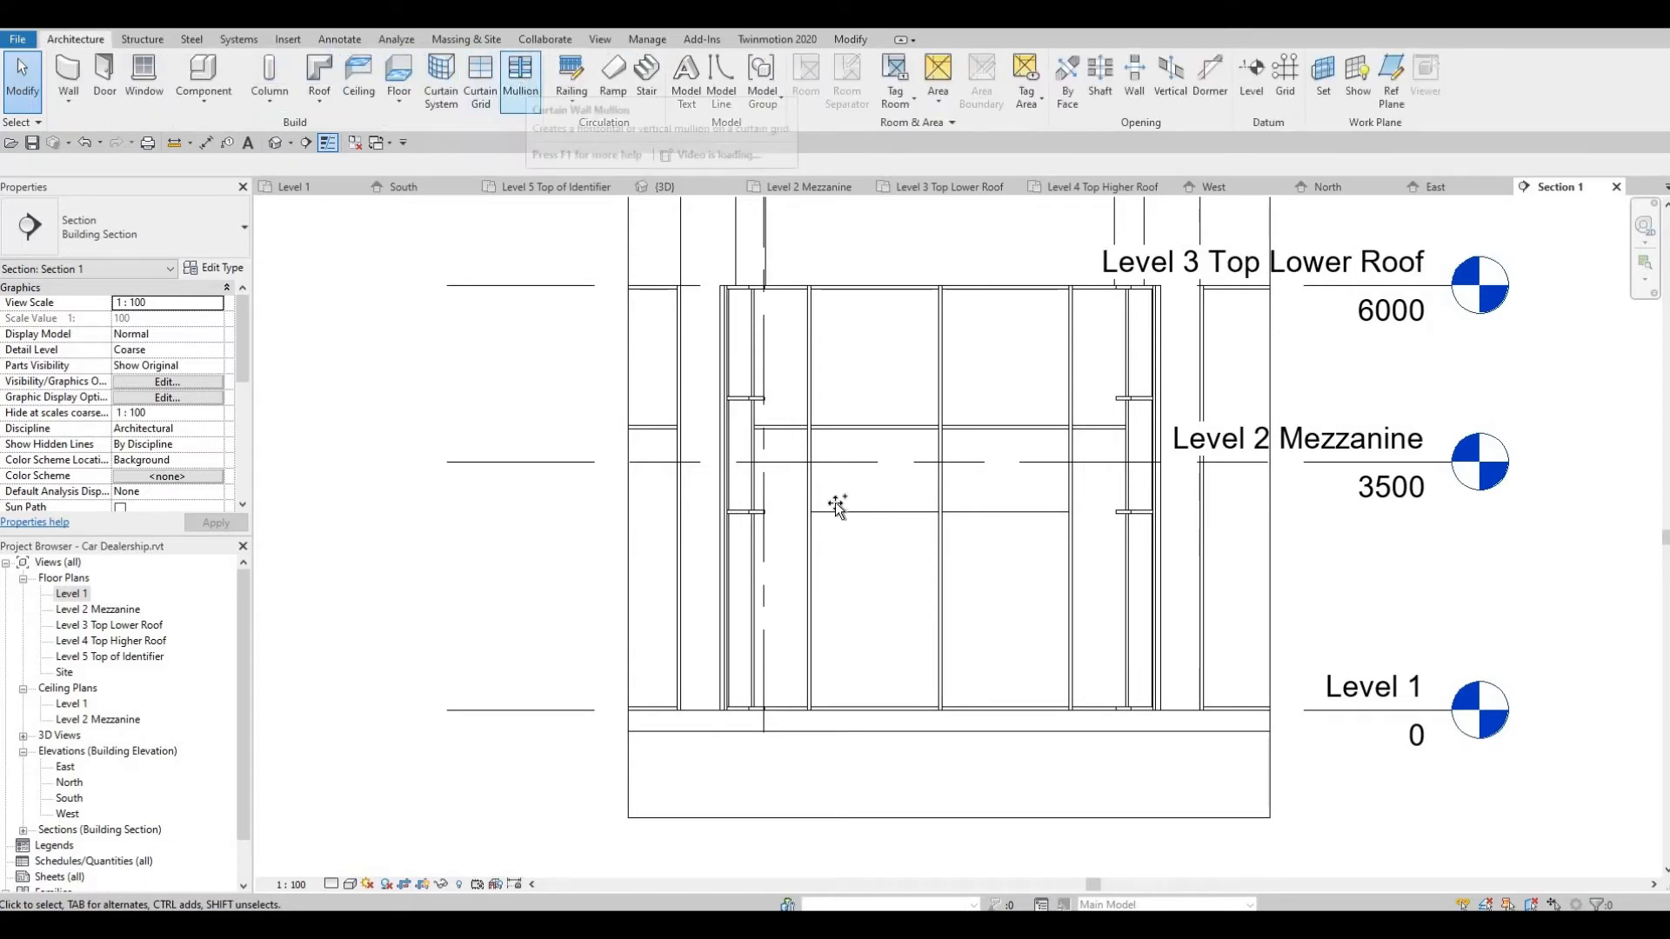
click(892, 531)
key(Escape)
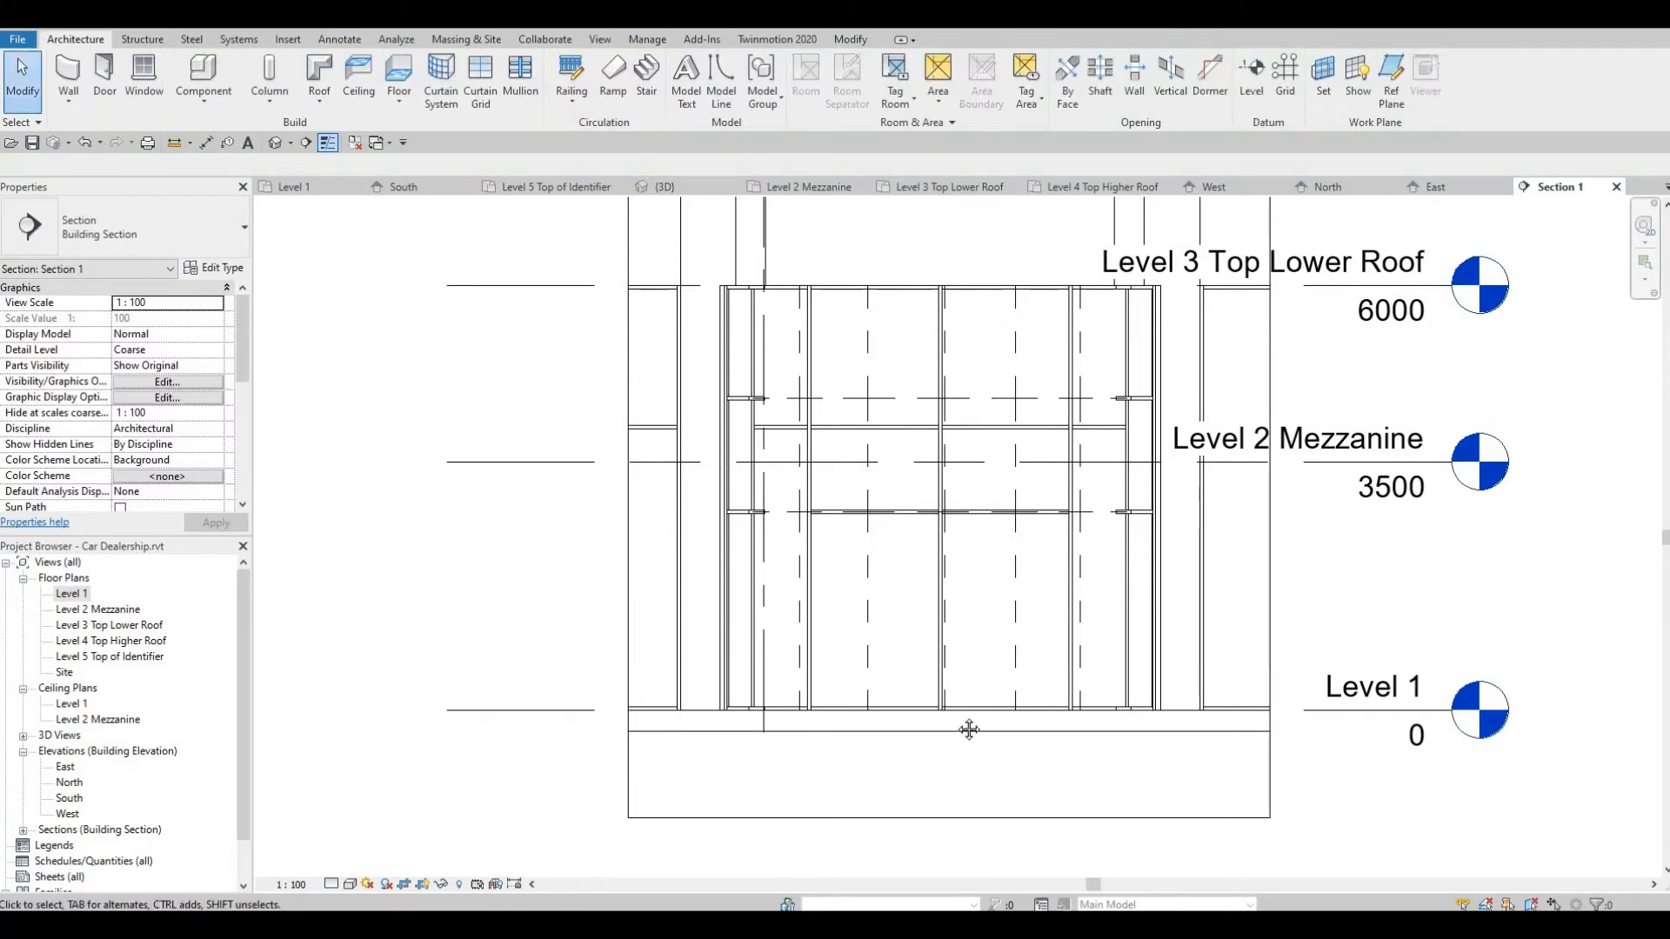
In the 3D view, examine the lower mullions of the curved storefront and of the flat curtain wall behind it
middle_drag(969, 731, 1001, 759)
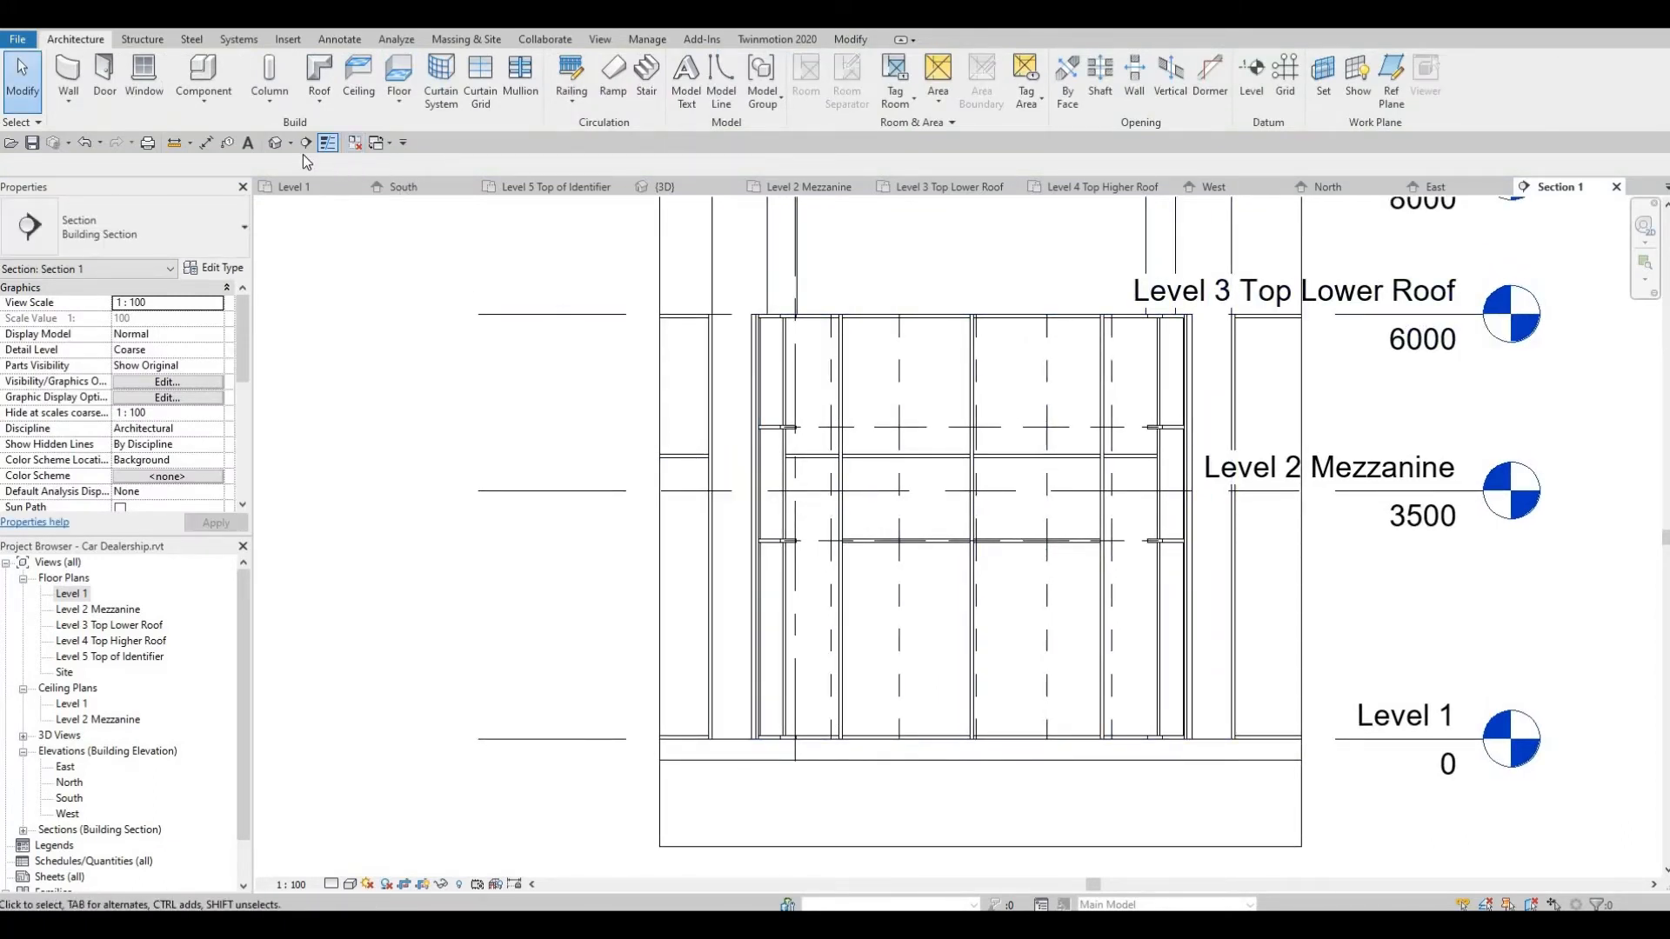
click(276, 142)
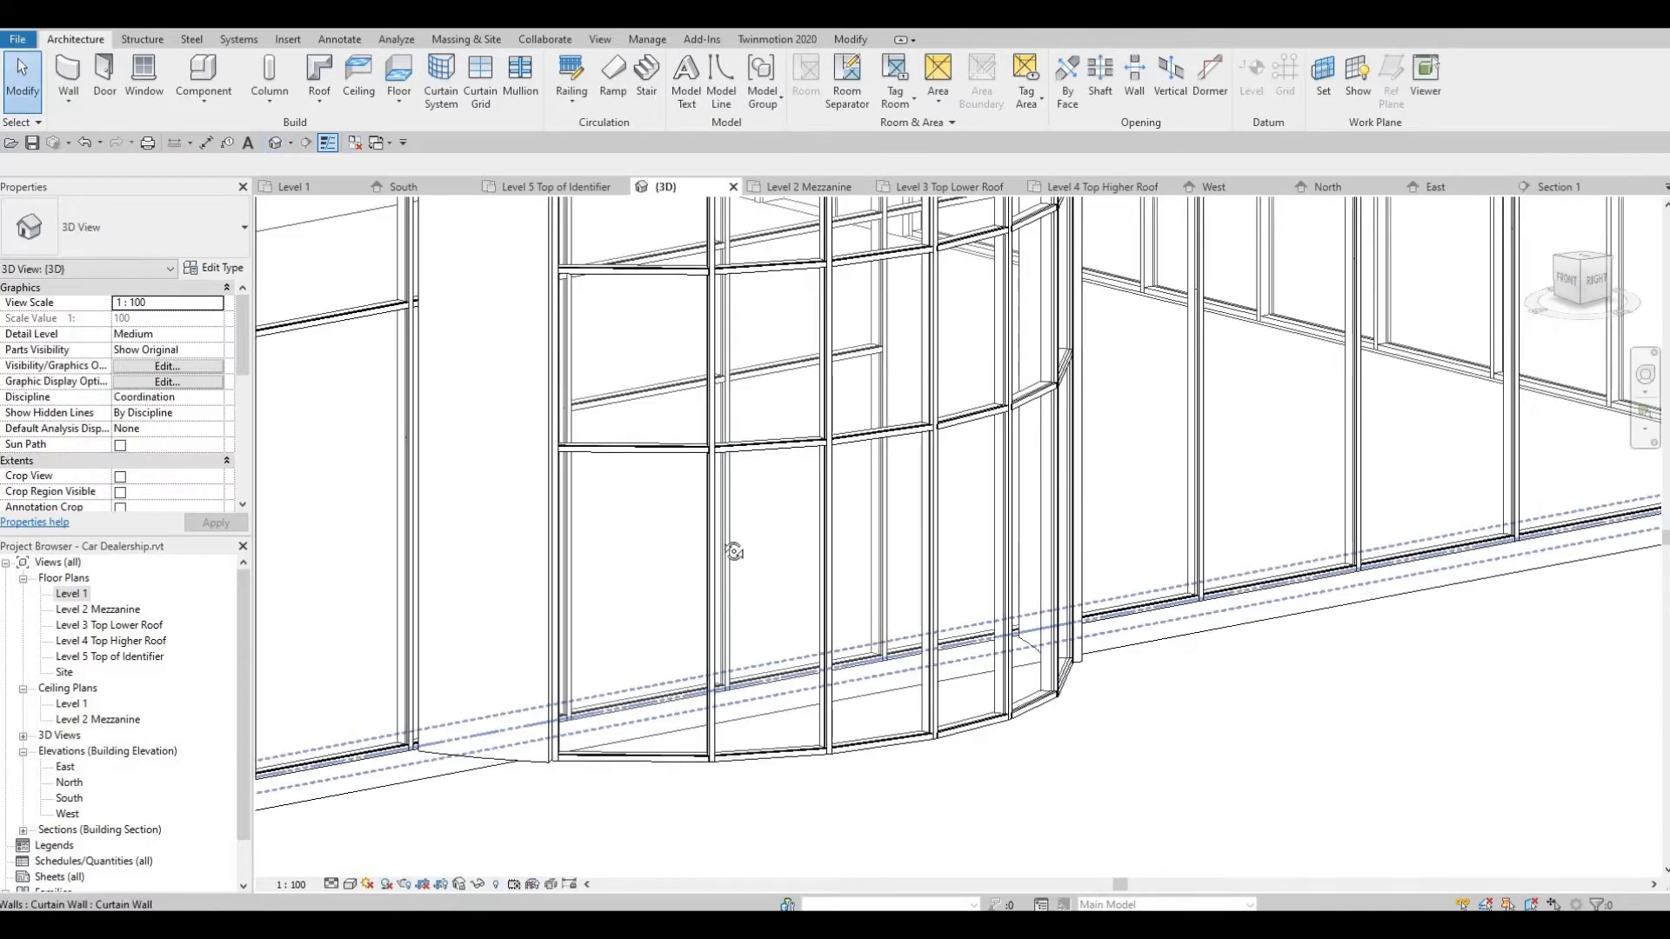
shift+middle_drag(734, 552, 834, 510)
scroll(843, 504, up, 2)
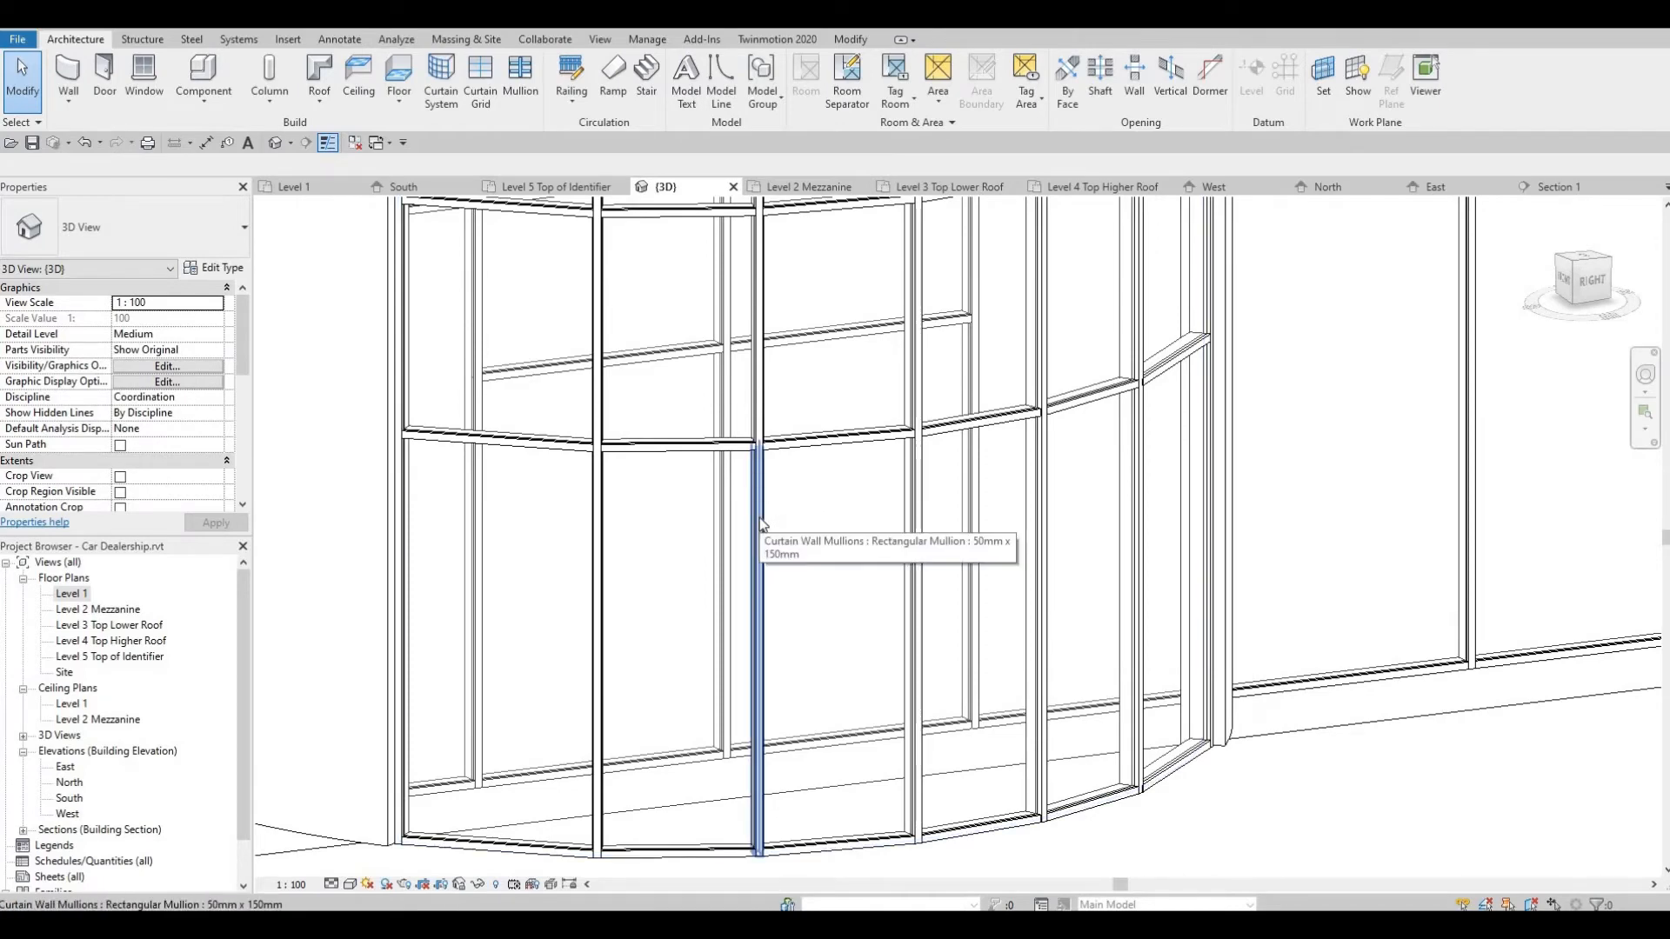
shift+middle_drag(812, 589, 802, 576)
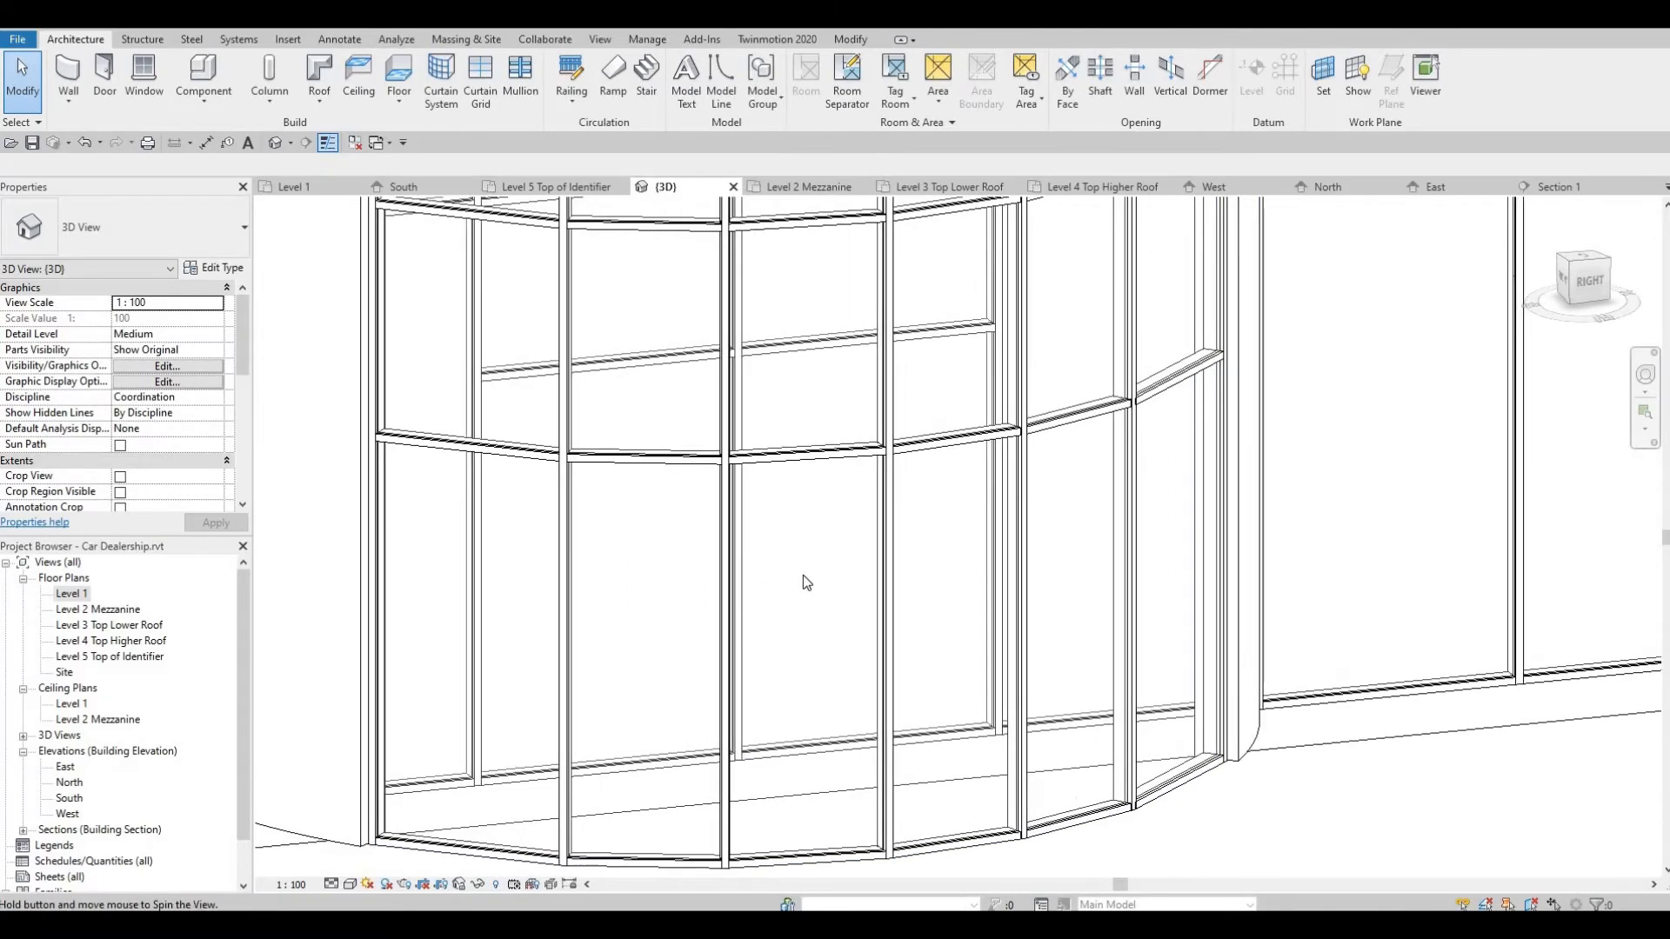
click(726, 557)
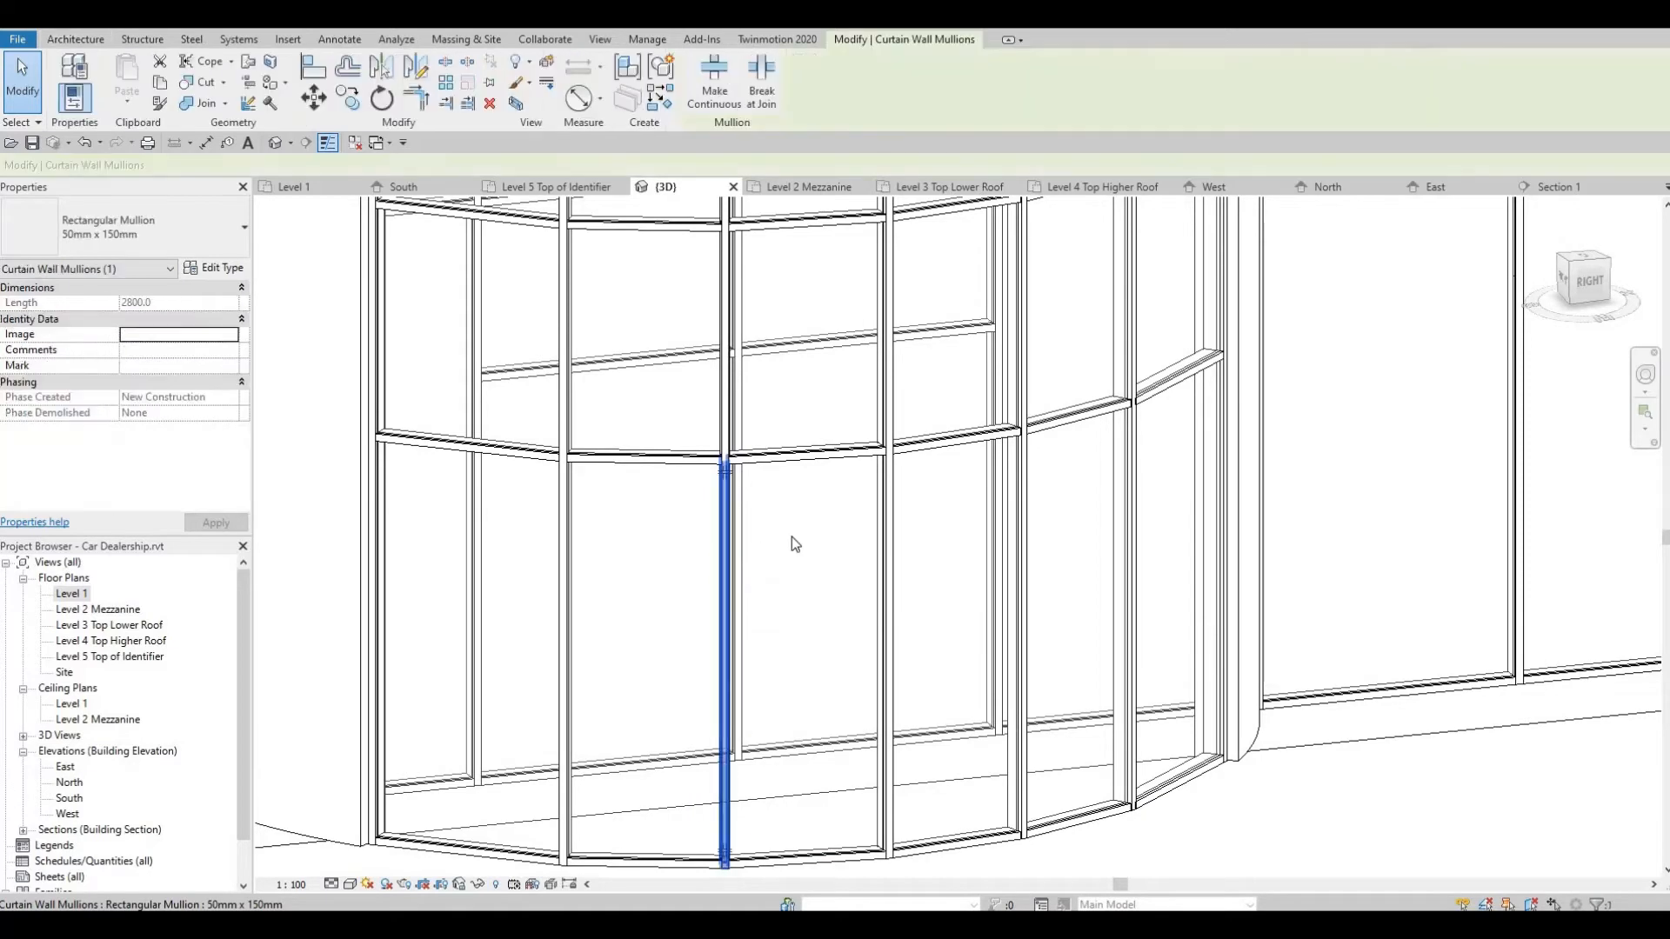
key(Escape)
shift+middle_drag(853, 397, 769, 508)
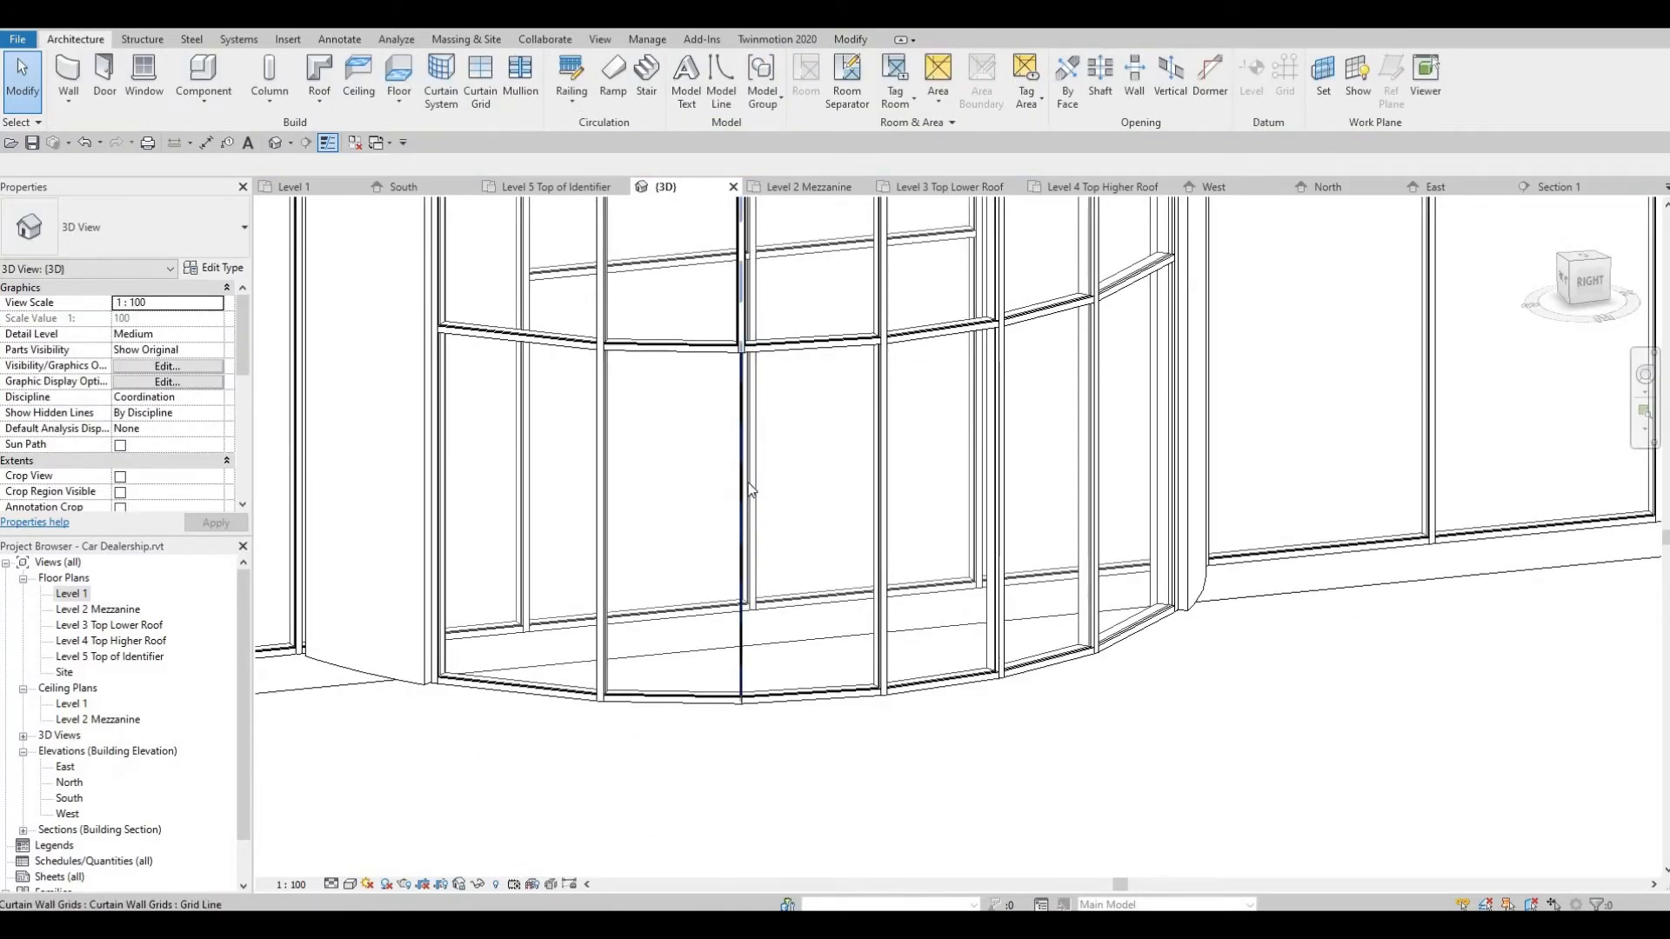
scroll(750, 475, up, 2)
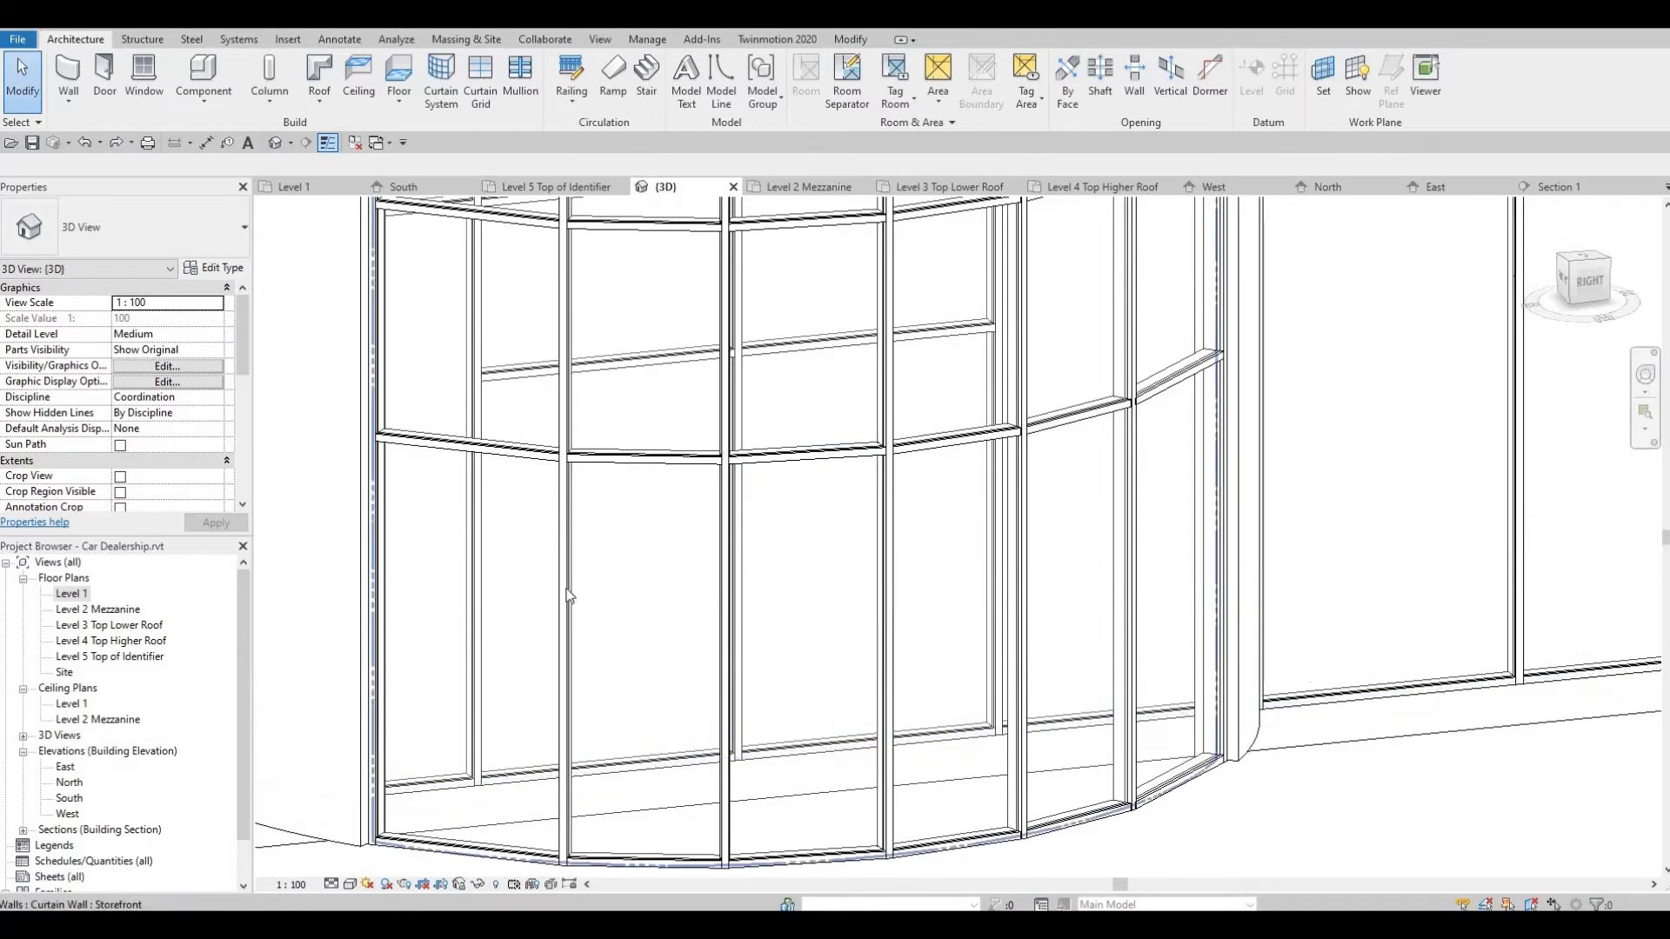
Delete the two middle base mullions of the flat curtain wall and the vertical mullion between them below the new transom
click(656, 769)
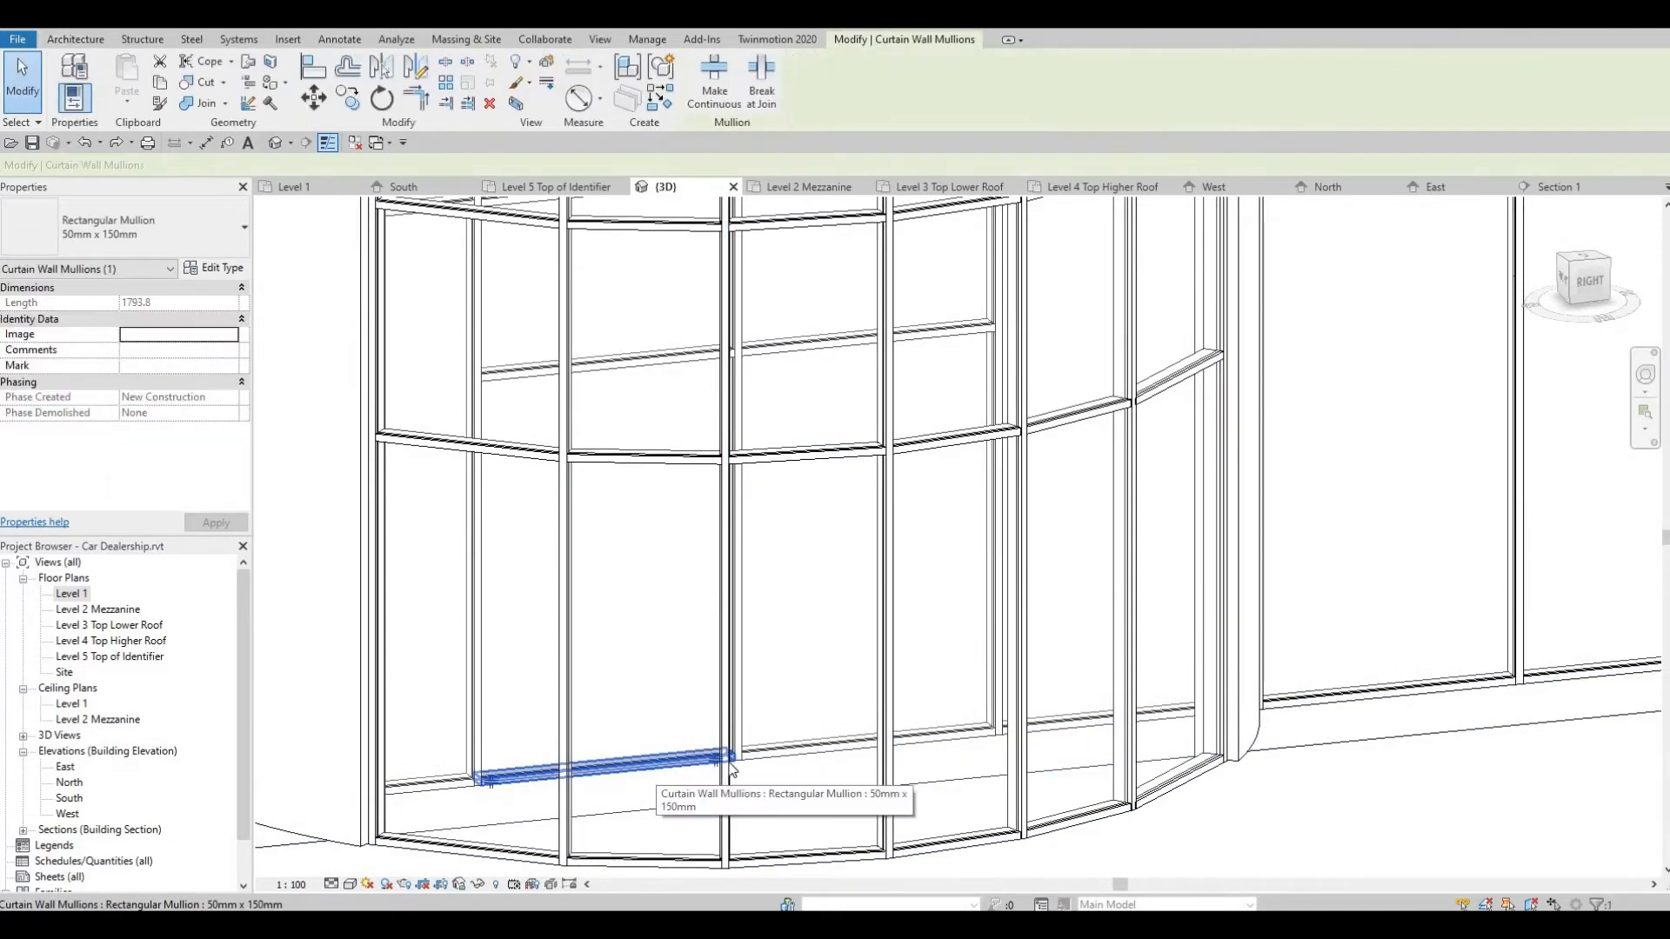
key(Escape)
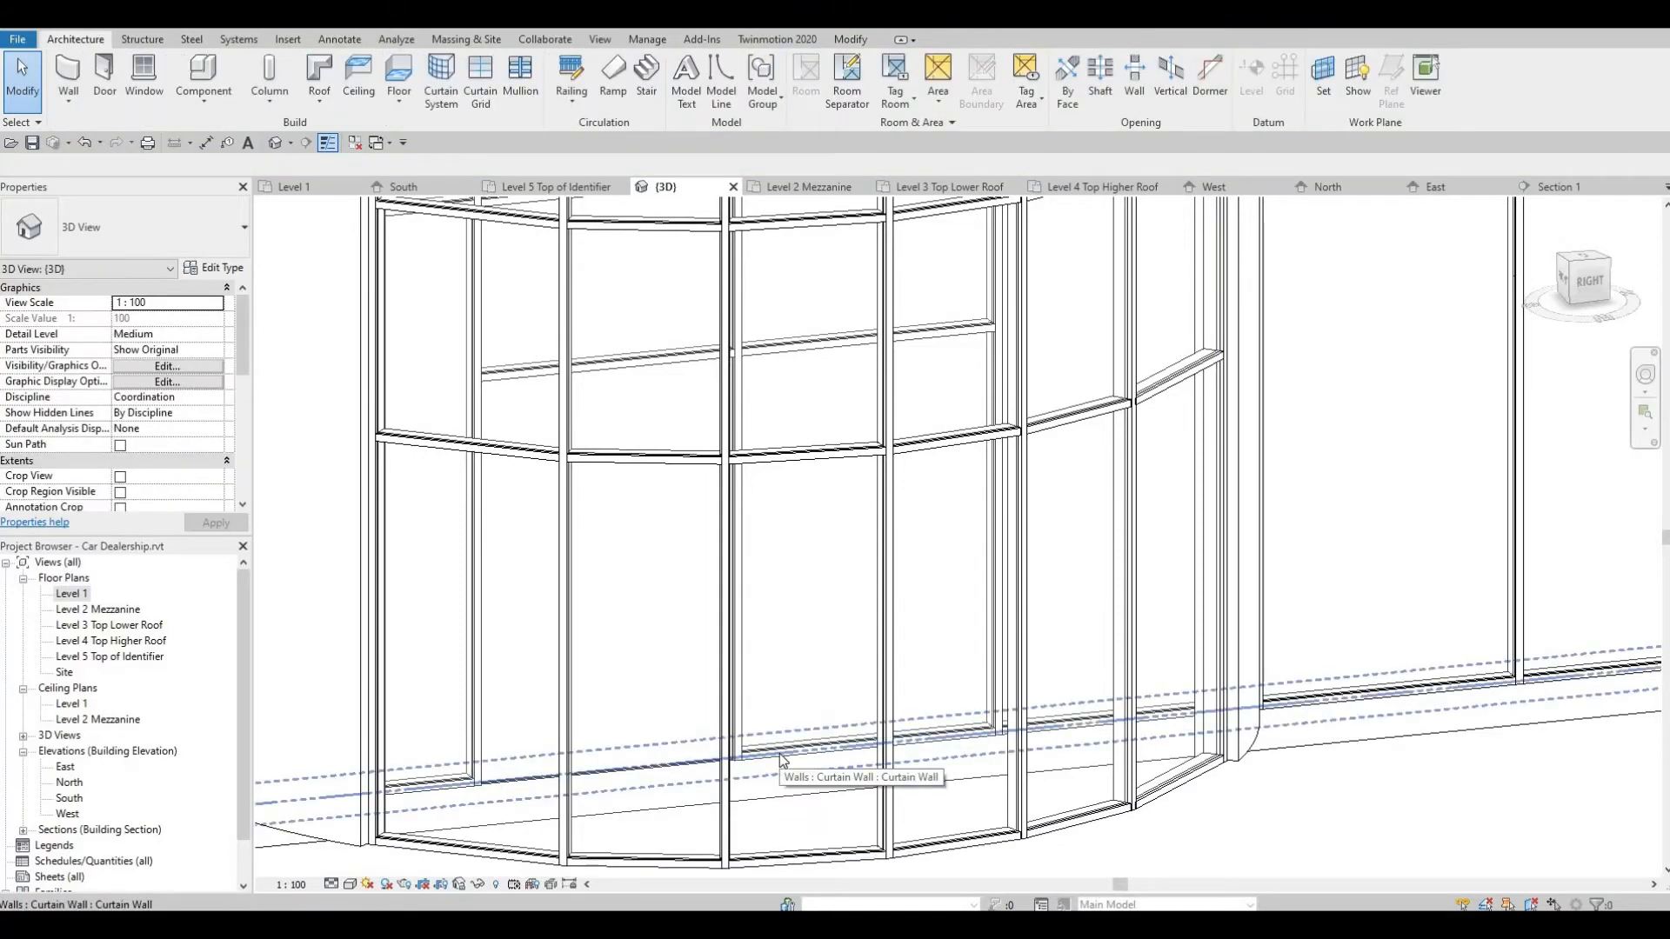
click(780, 753)
key(Escape)
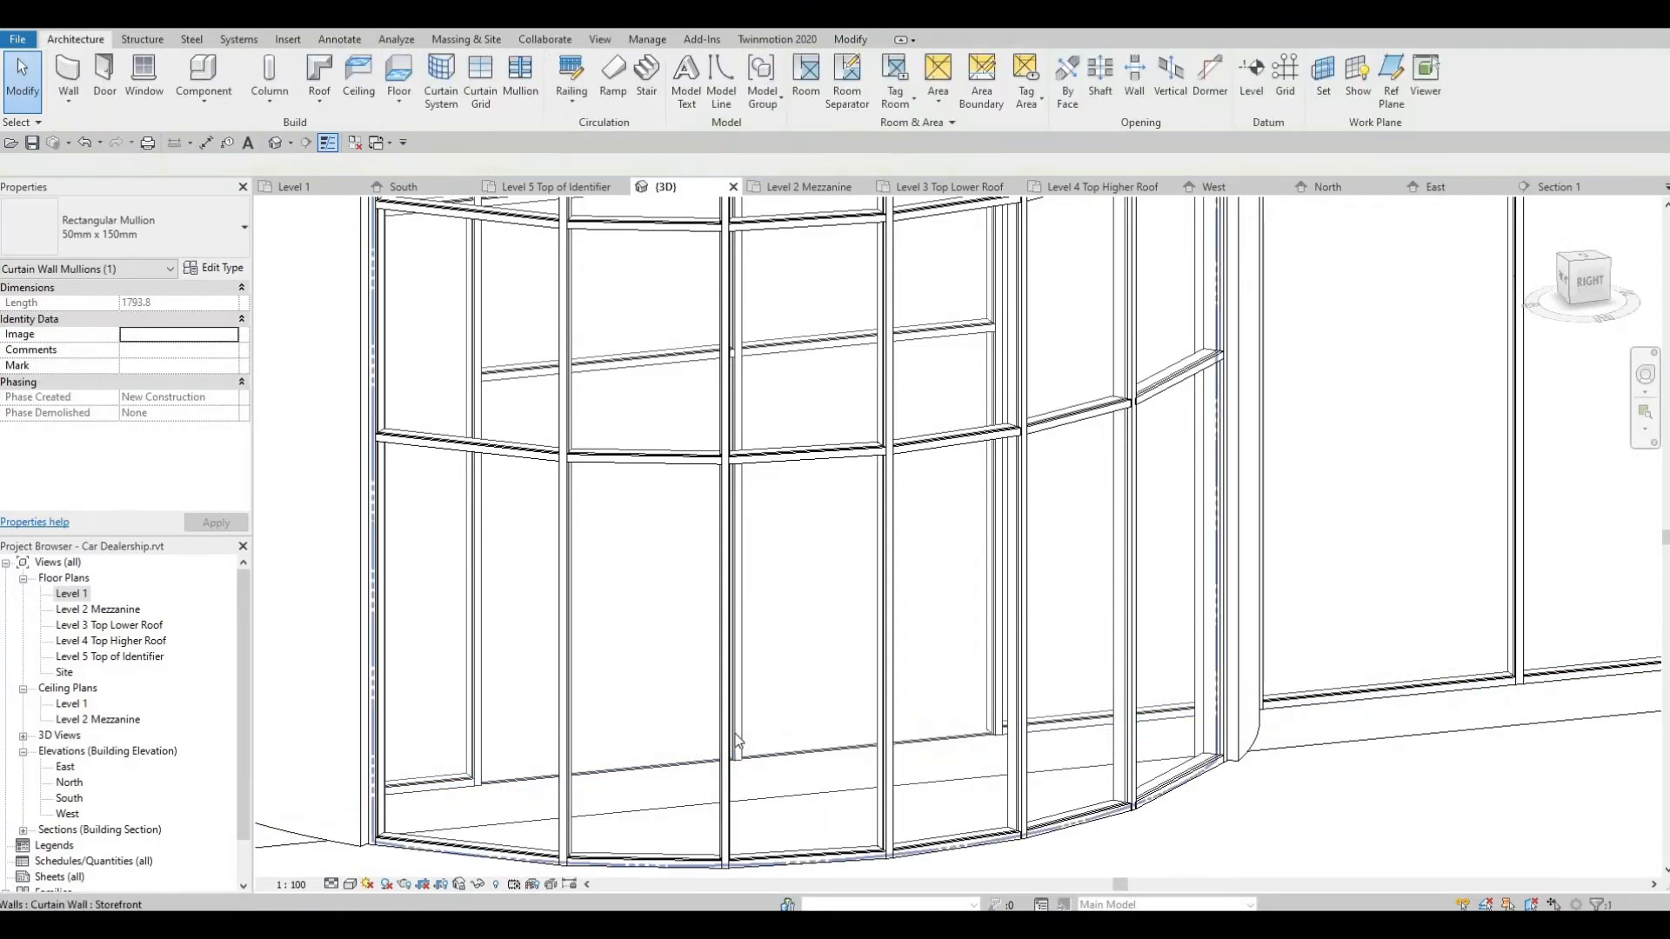
click(738, 734)
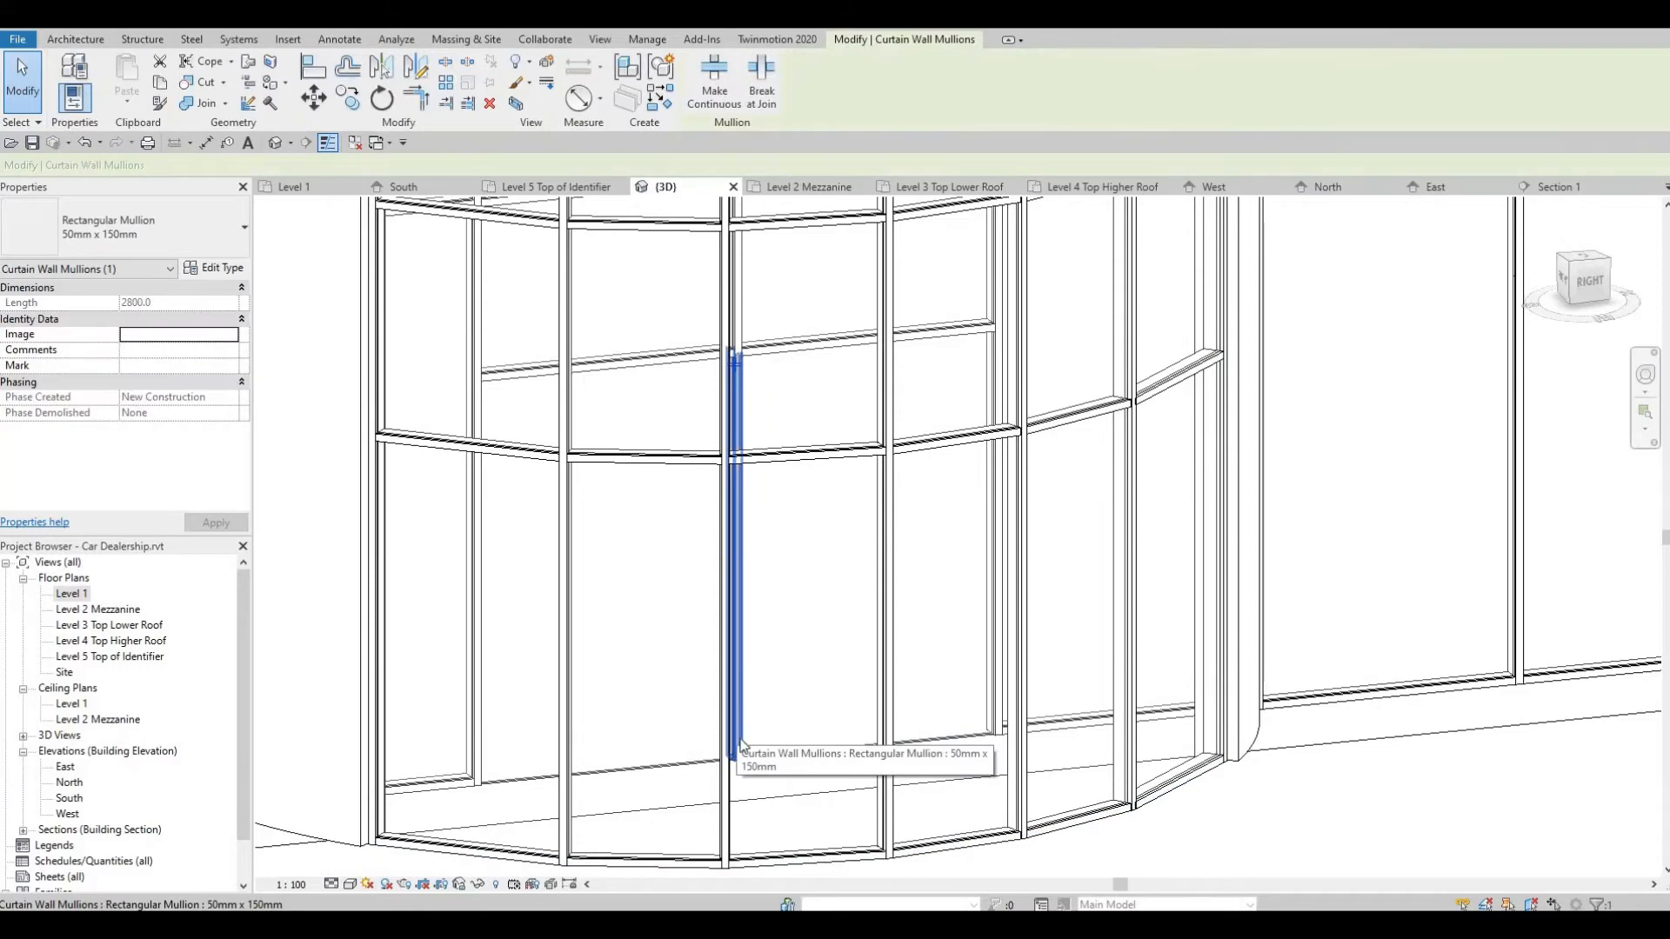
key(Delete)
Delete two adjacent base mullions at the middle of the curved storefront and the lowest vertical mullion between them
middle_drag(804, 737, 797, 670)
middle_drag(880, 746, 880, 722)
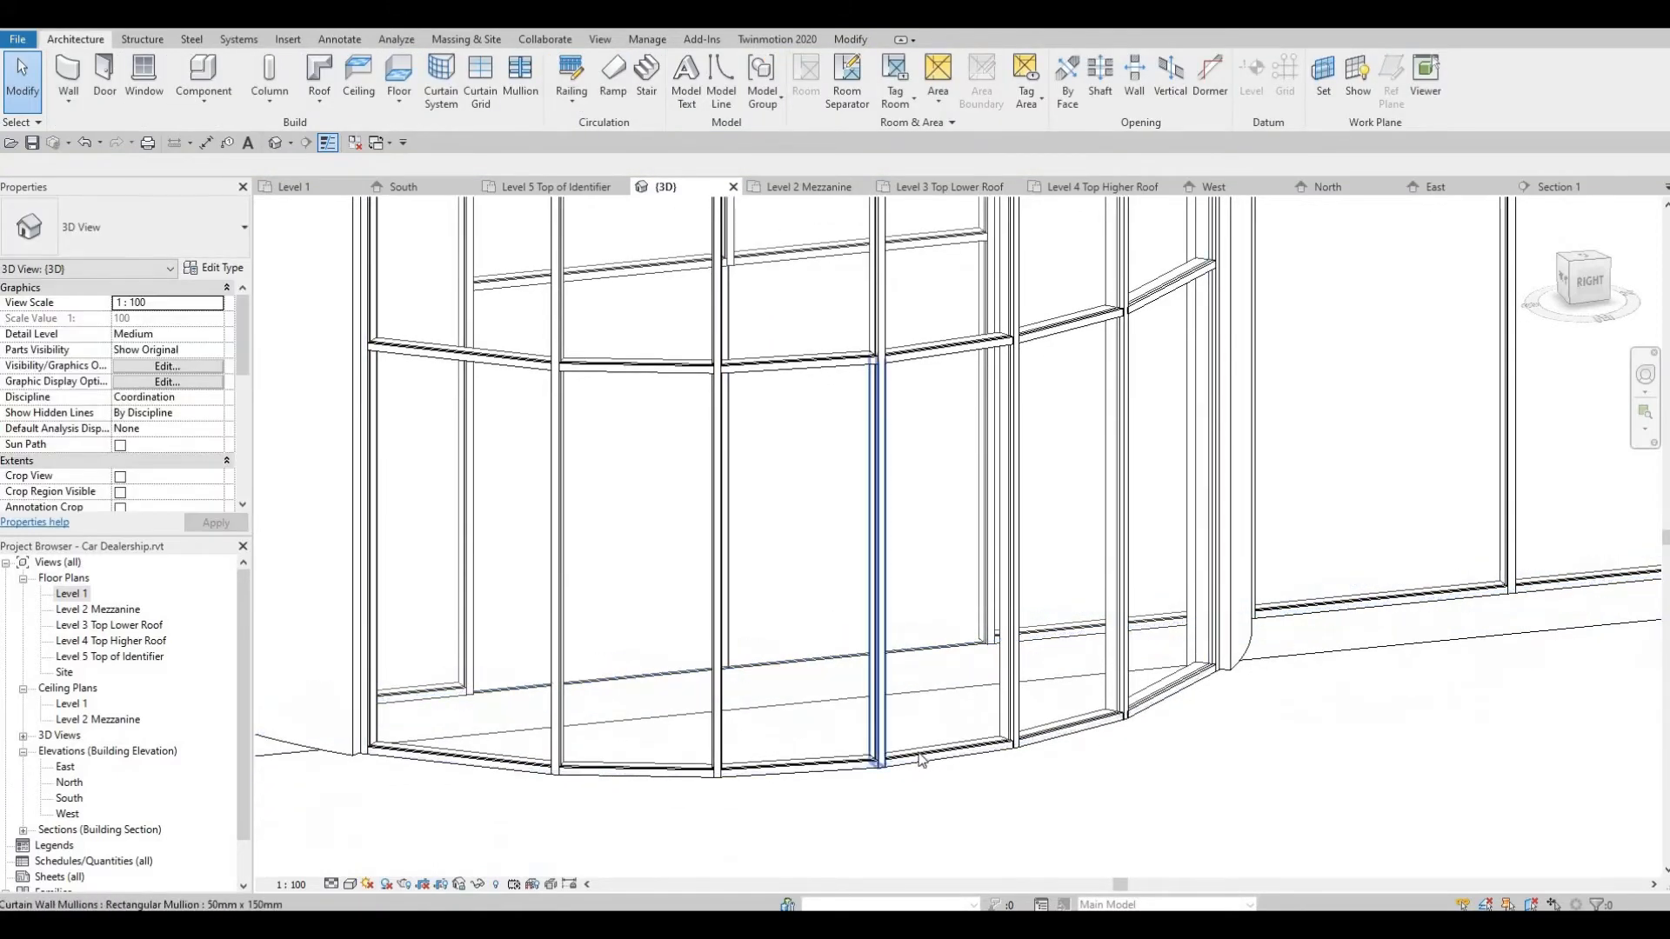
shift+middle_drag(852, 809, 777, 798)
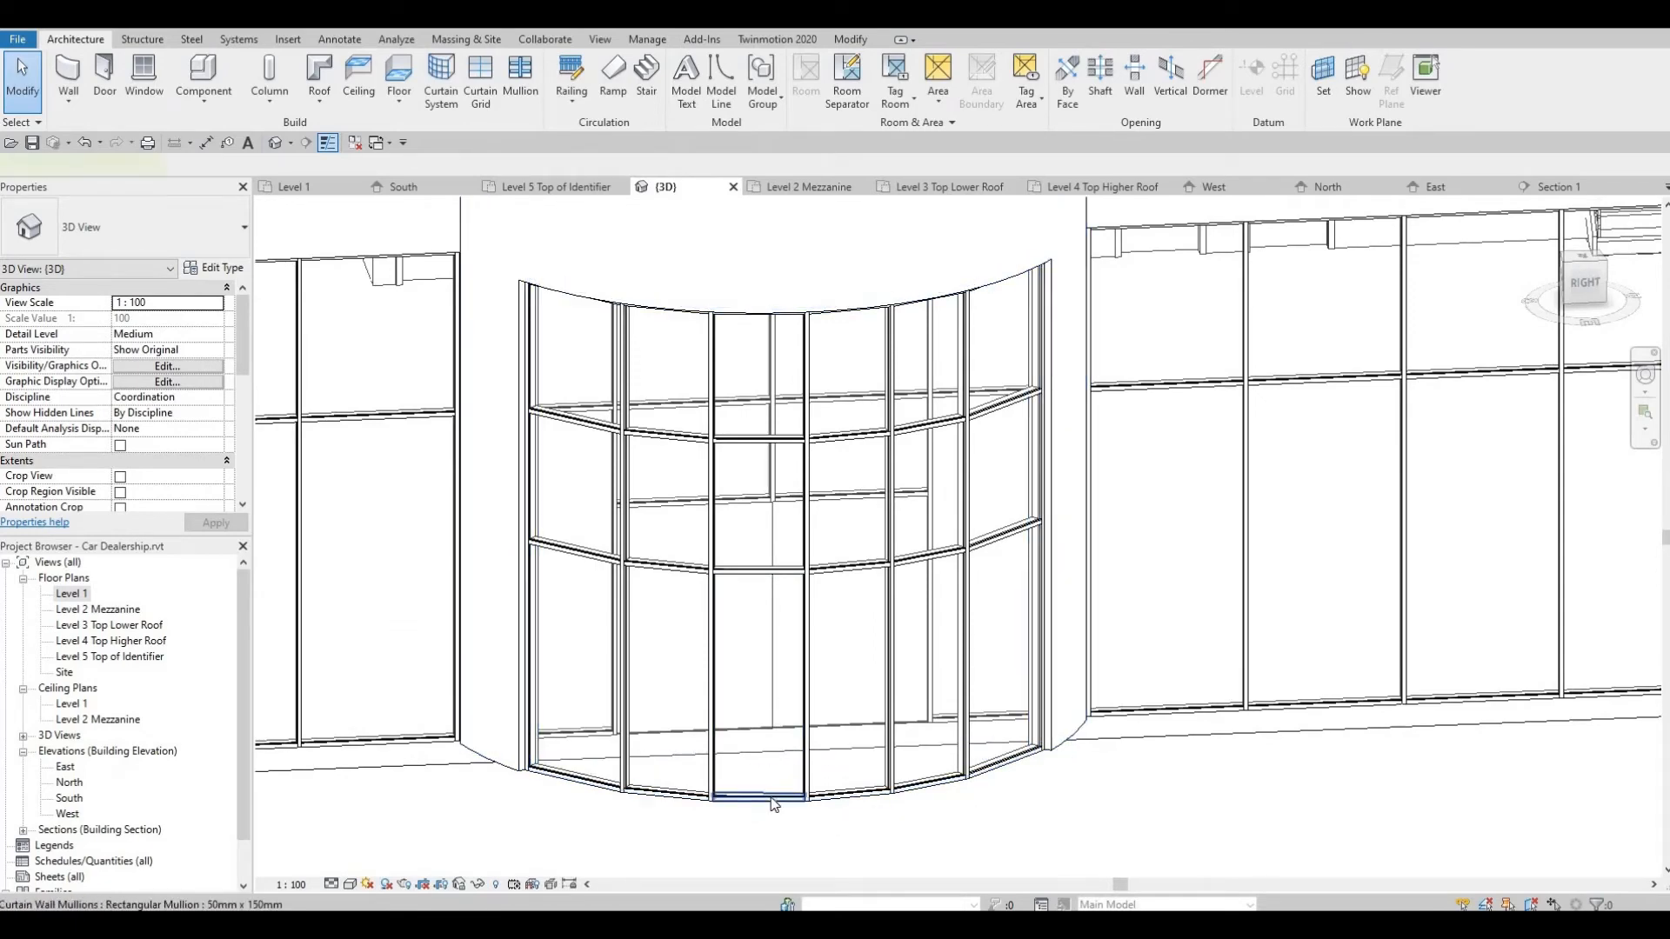
click(774, 804)
key(Escape)
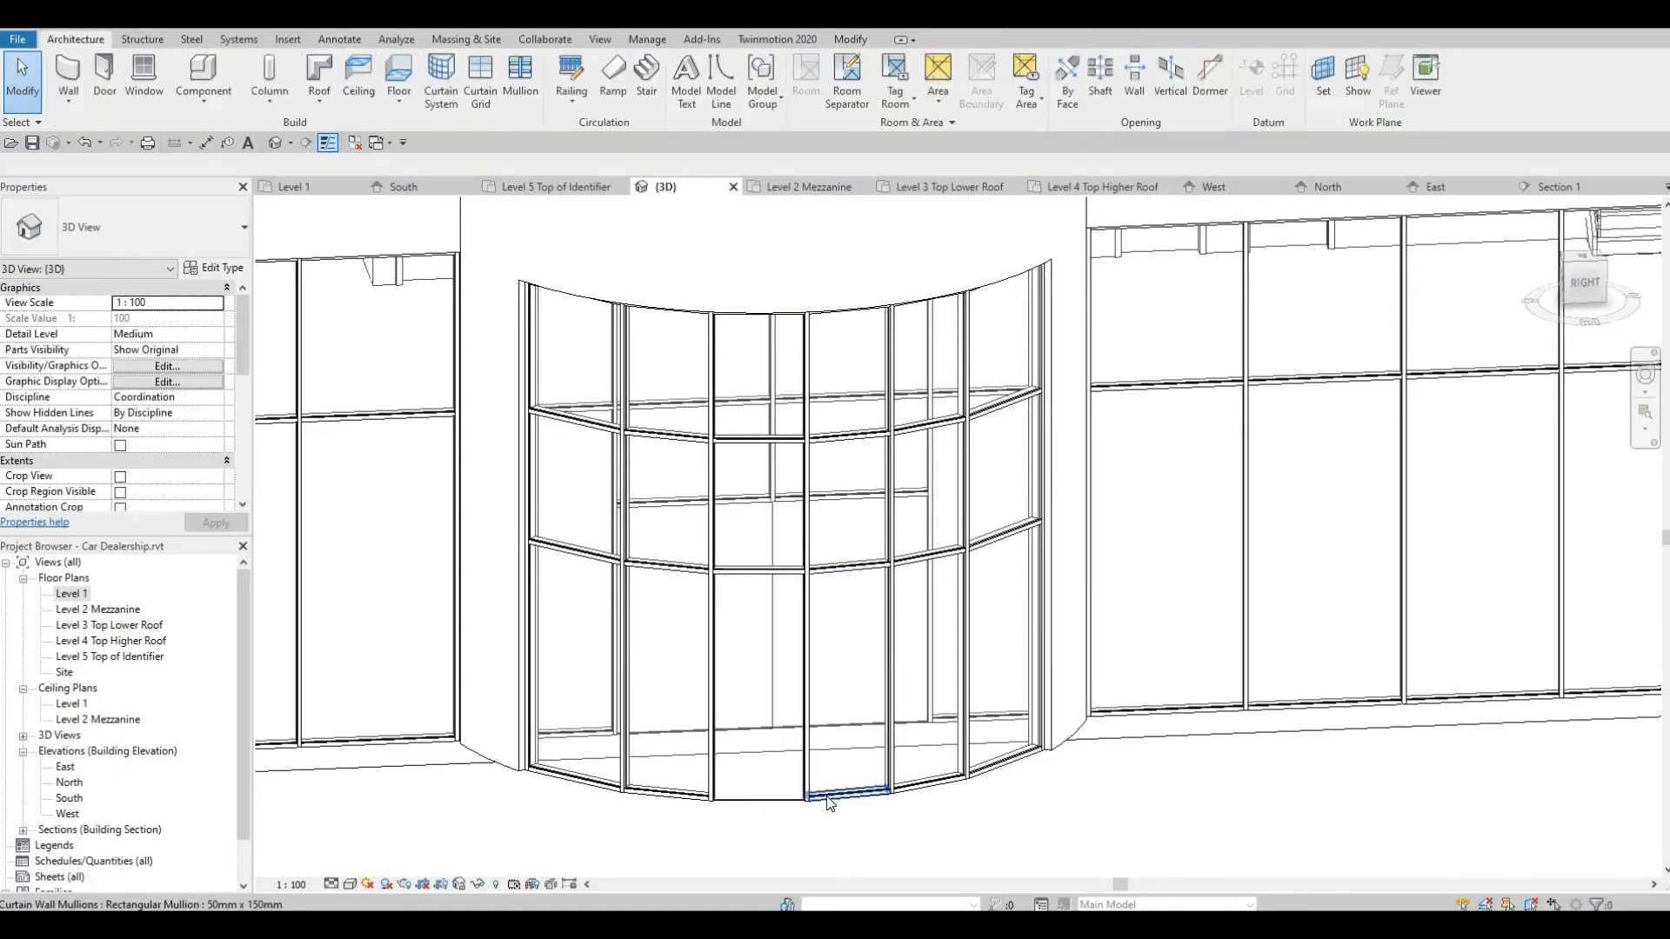
click(830, 804)
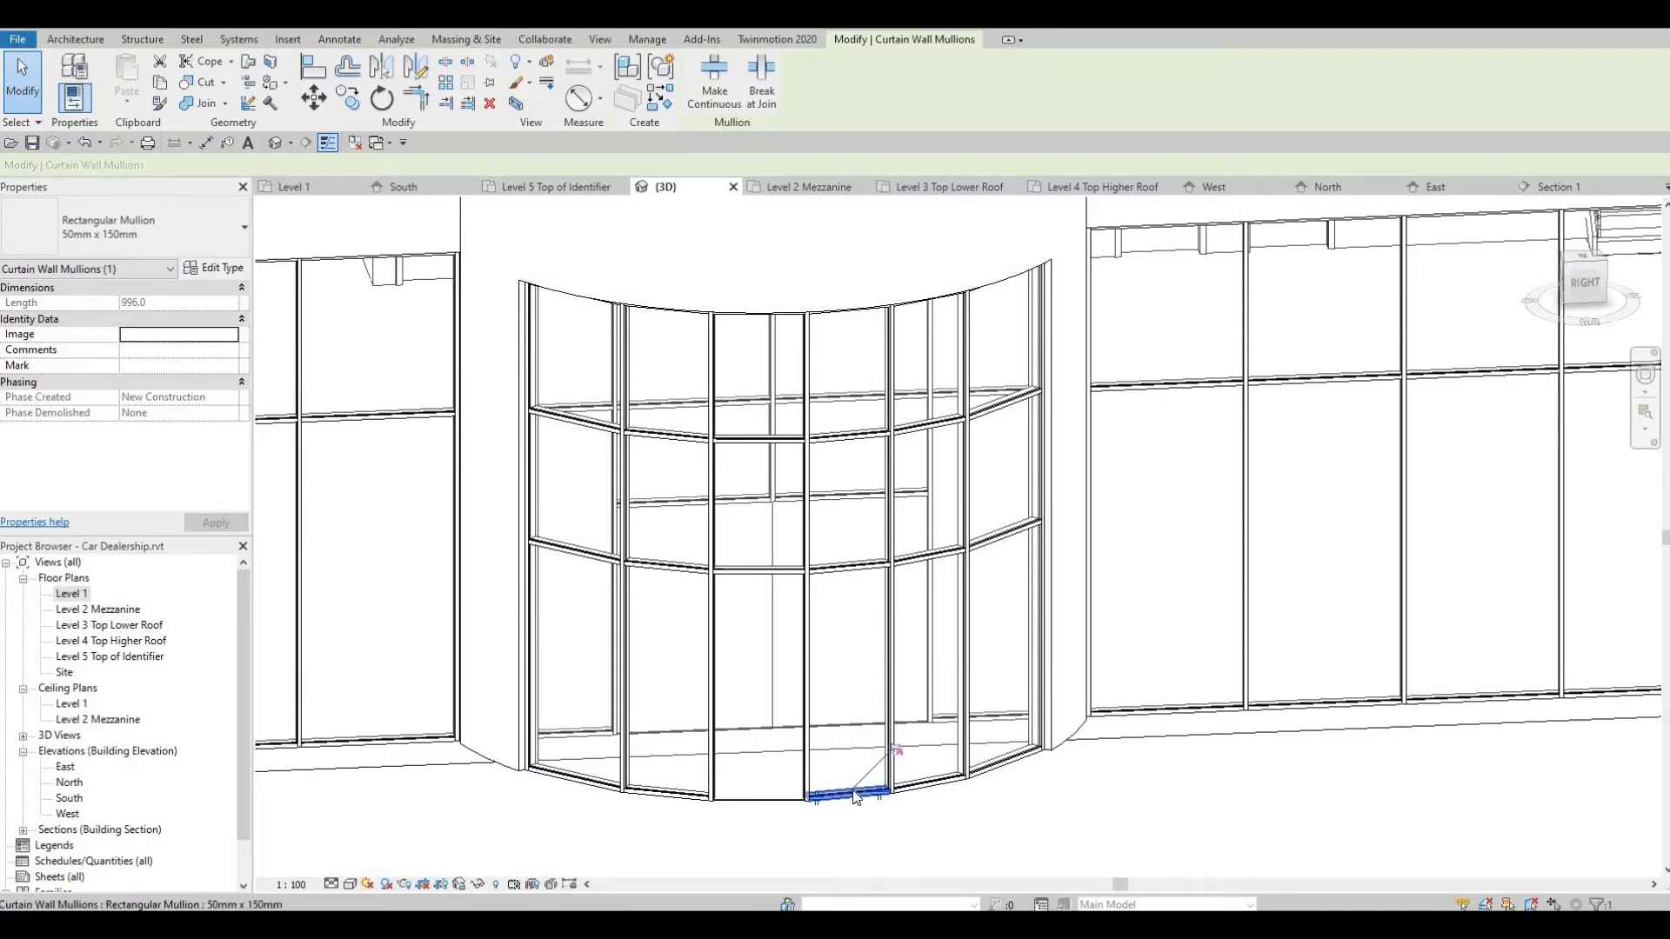
key(Escape)
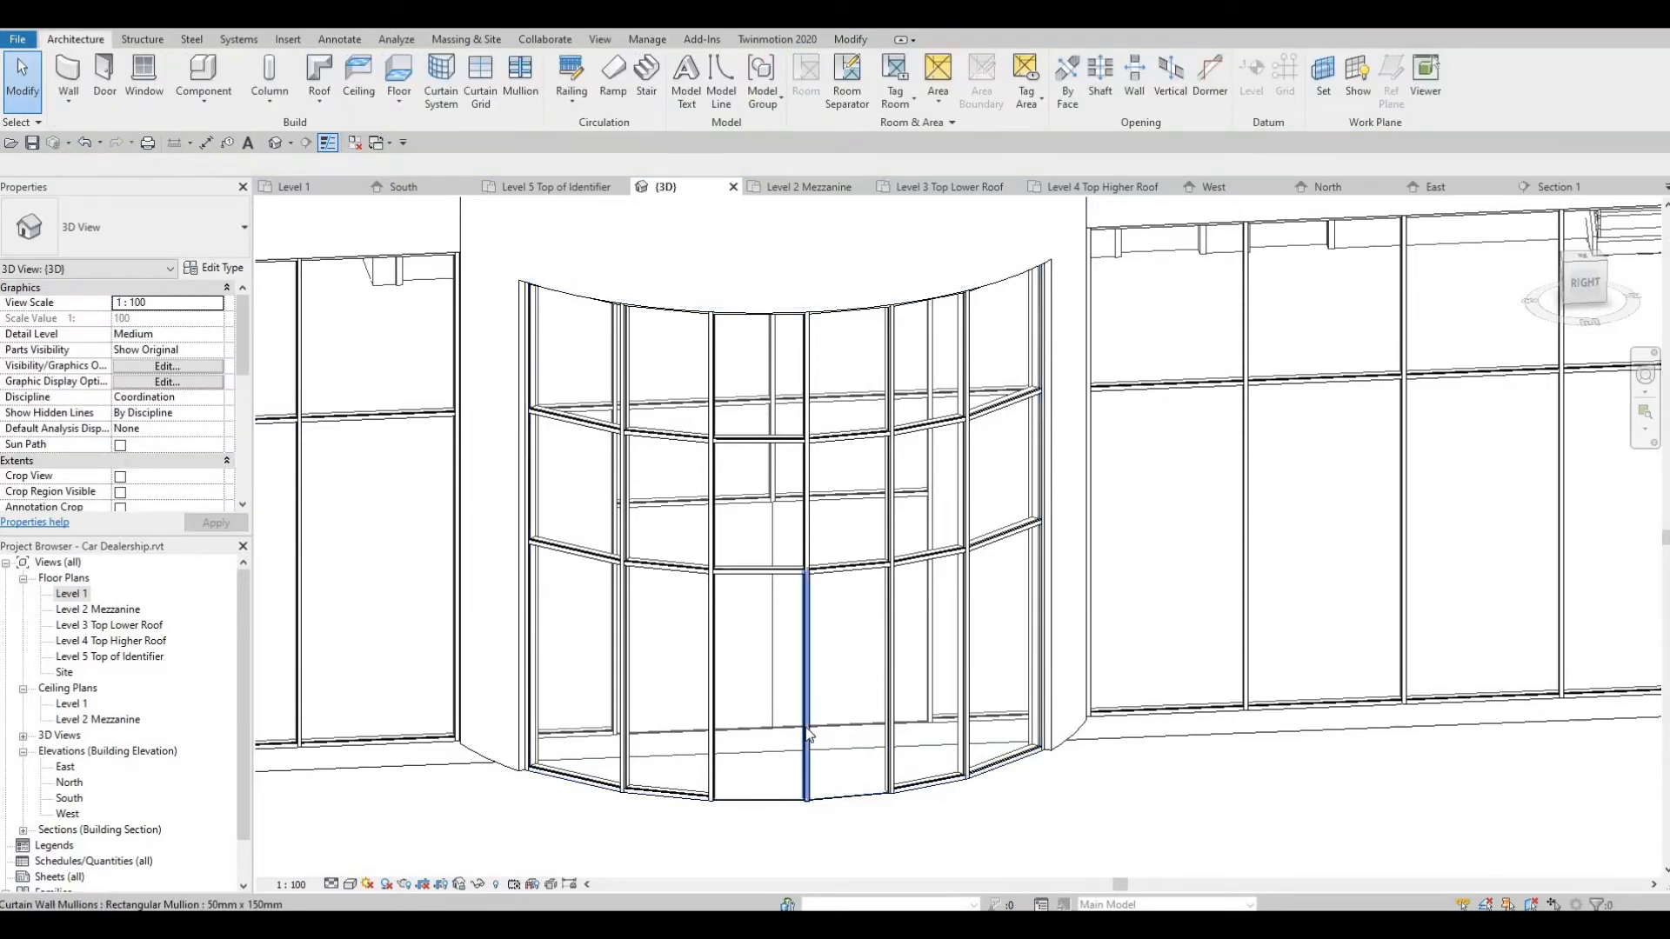
click(808, 735)
key(Escape)
On the recessed front curtain wall, delete the central vertical mullion below the transom and the two base mullions beside it
shift+middle_drag(793, 742, 1127, 777)
shift+middle_drag(1334, 664, 882, 633)
shift+middle_drag(748, 630, 719, 532)
scroll(719, 530, up, 3)
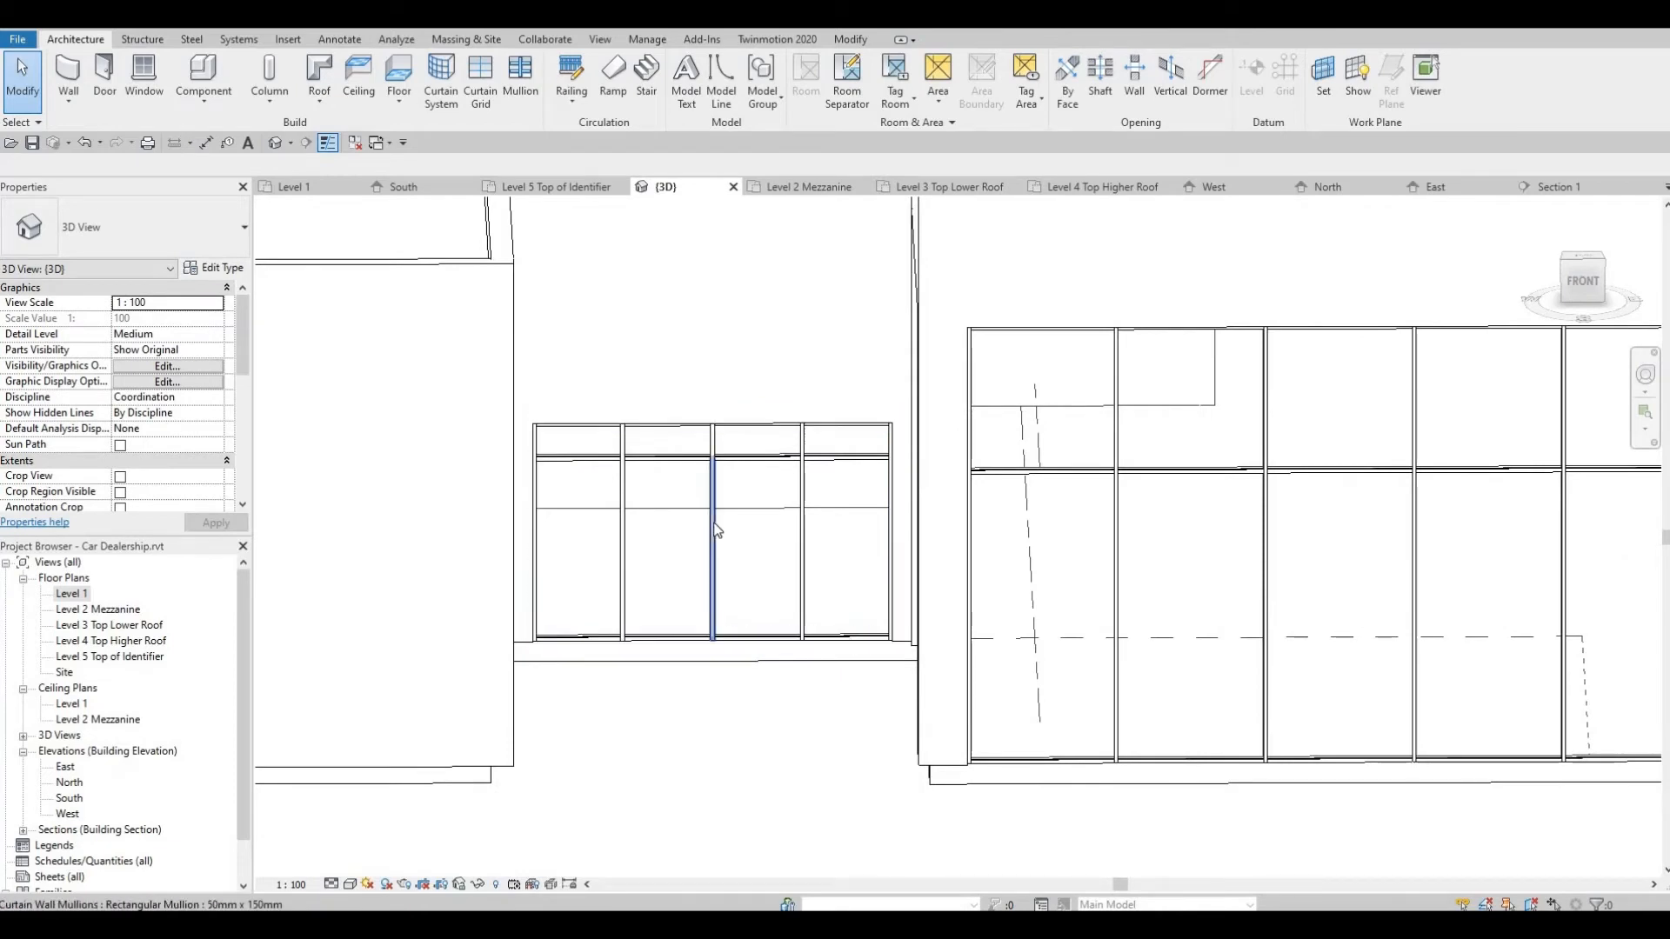
click(716, 528)
key(Escape)
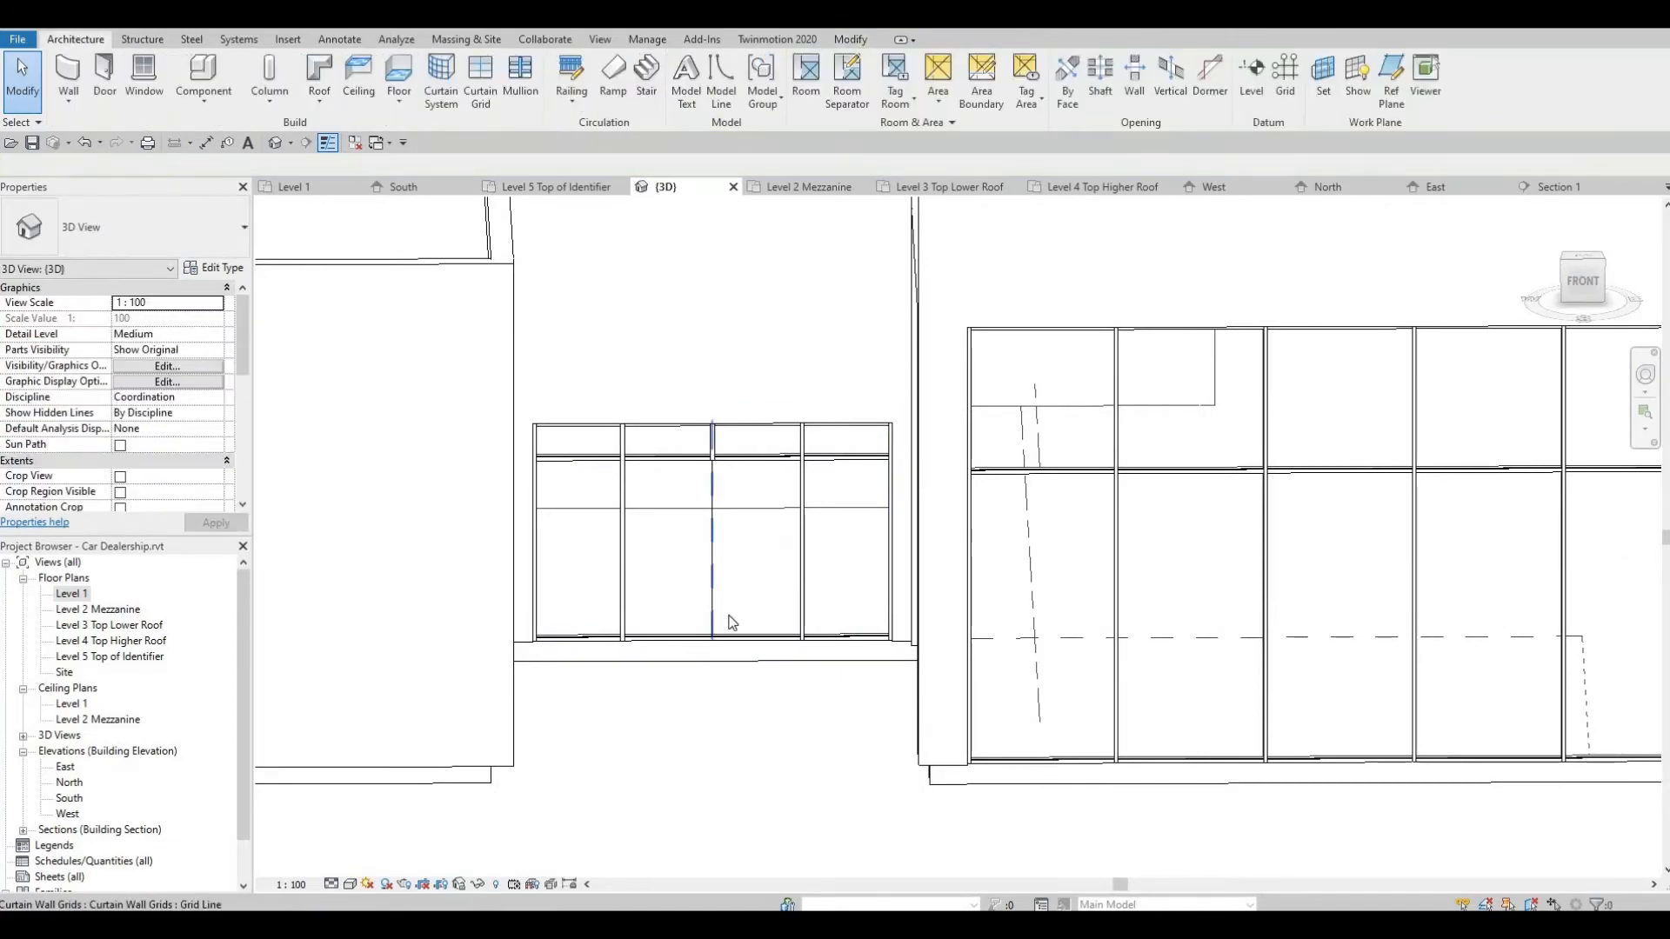
key(Tab)
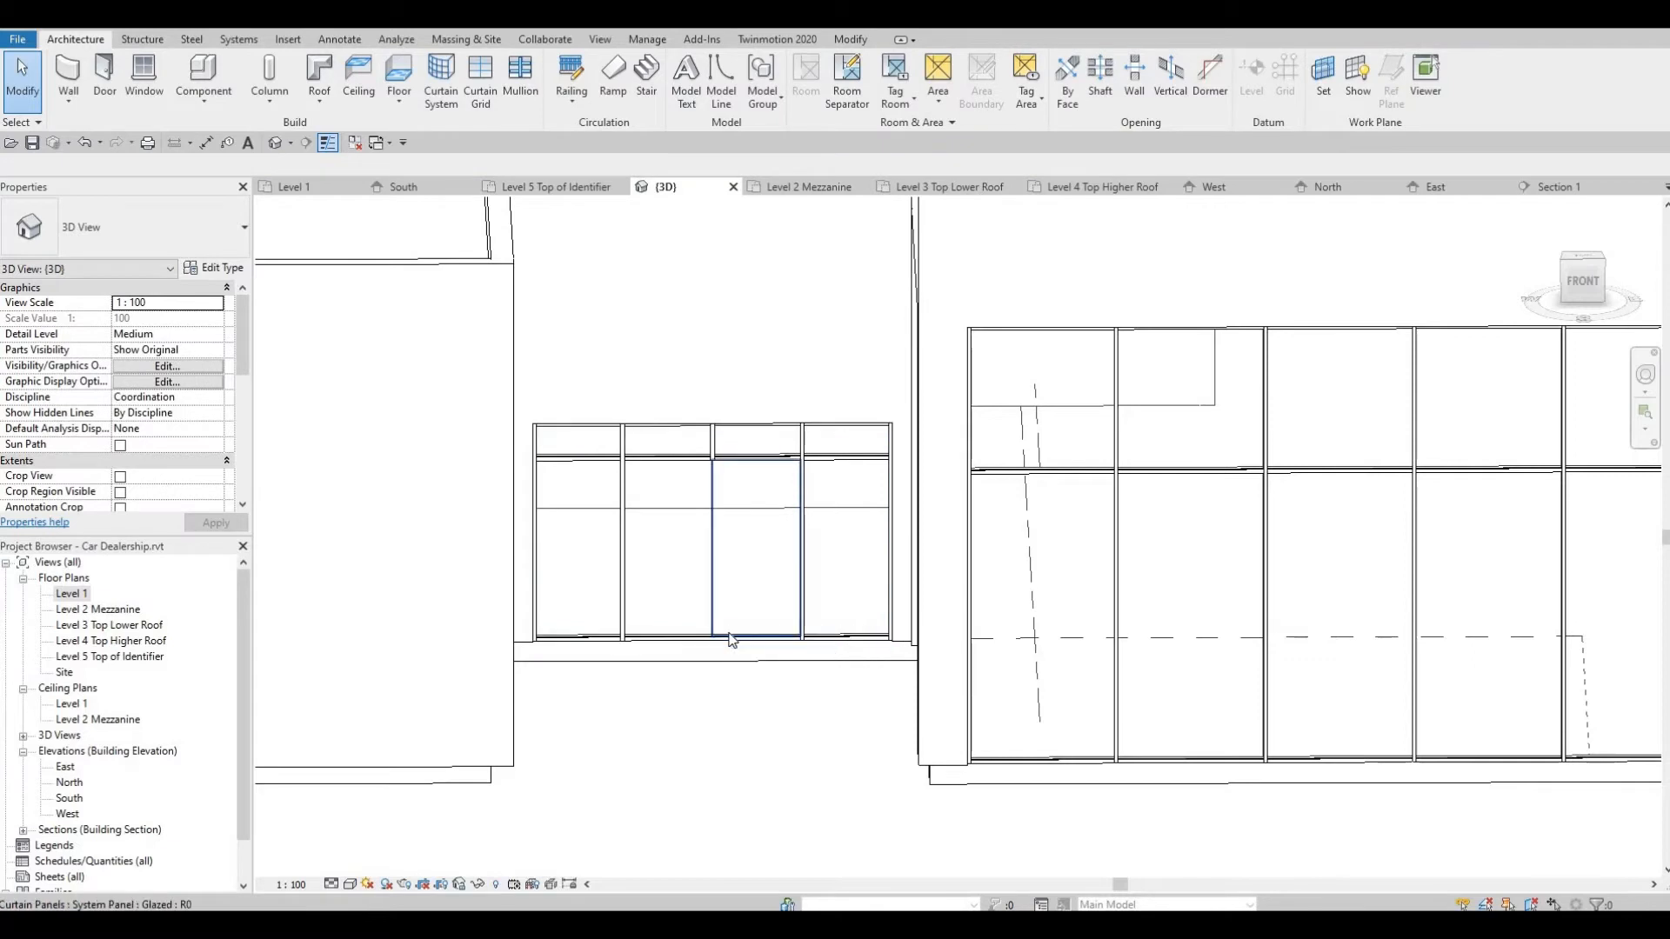
click(732, 640)
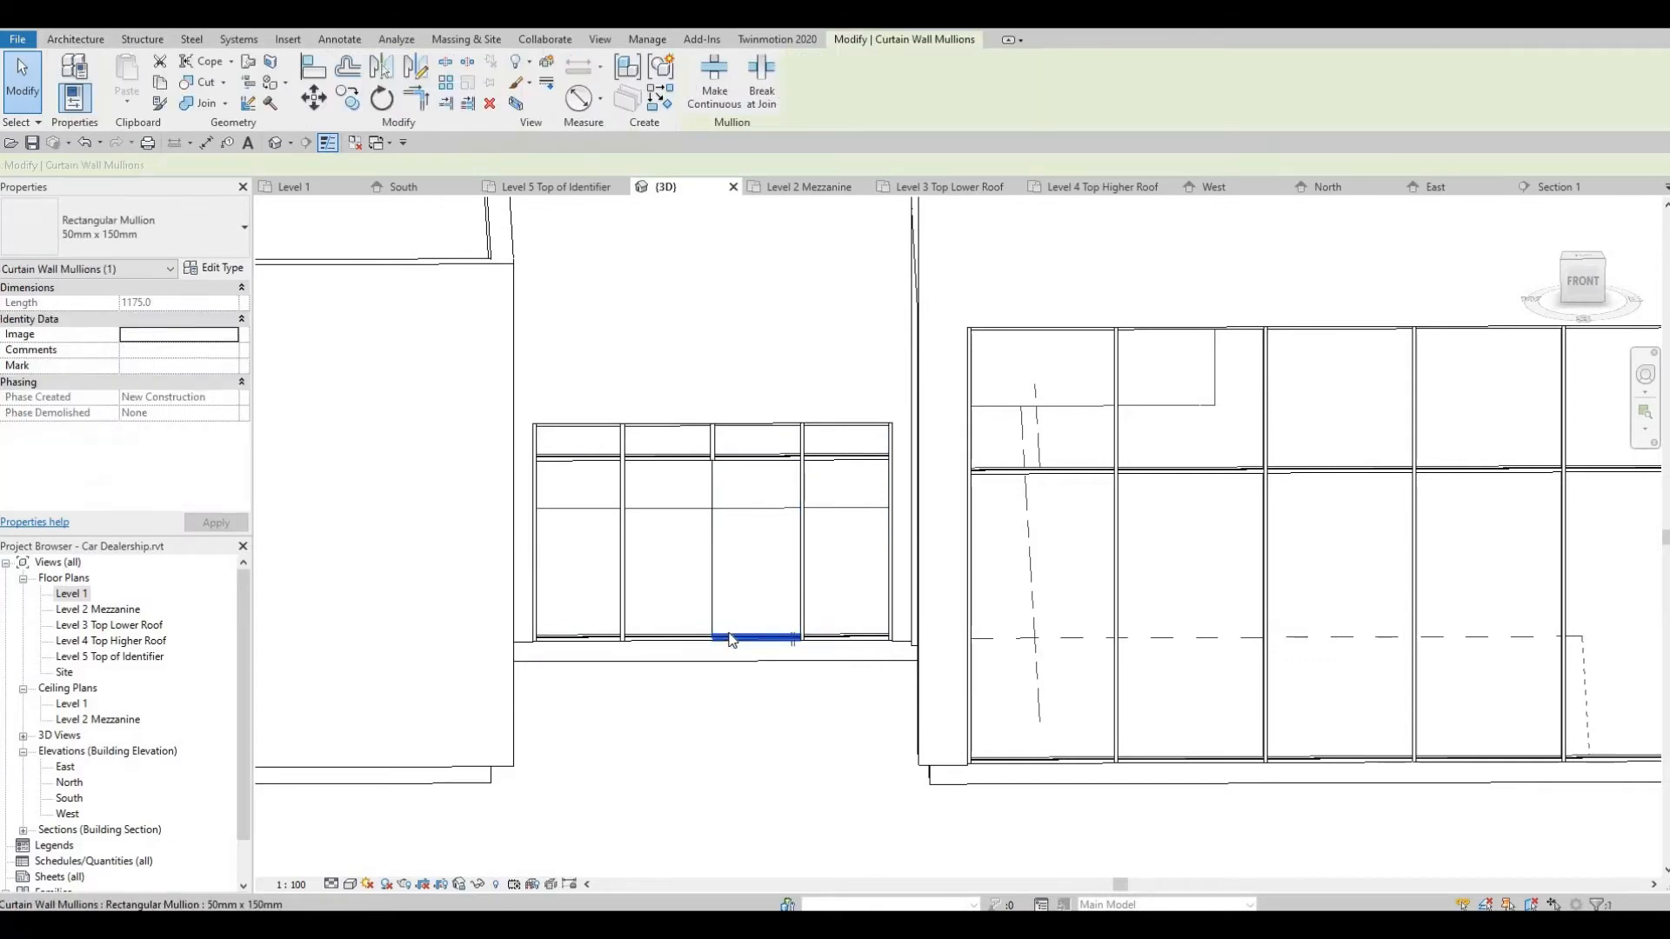
key(Escape)
click(672, 640)
key(Escape)
shift+middle_drag(686, 626, 623, 533)
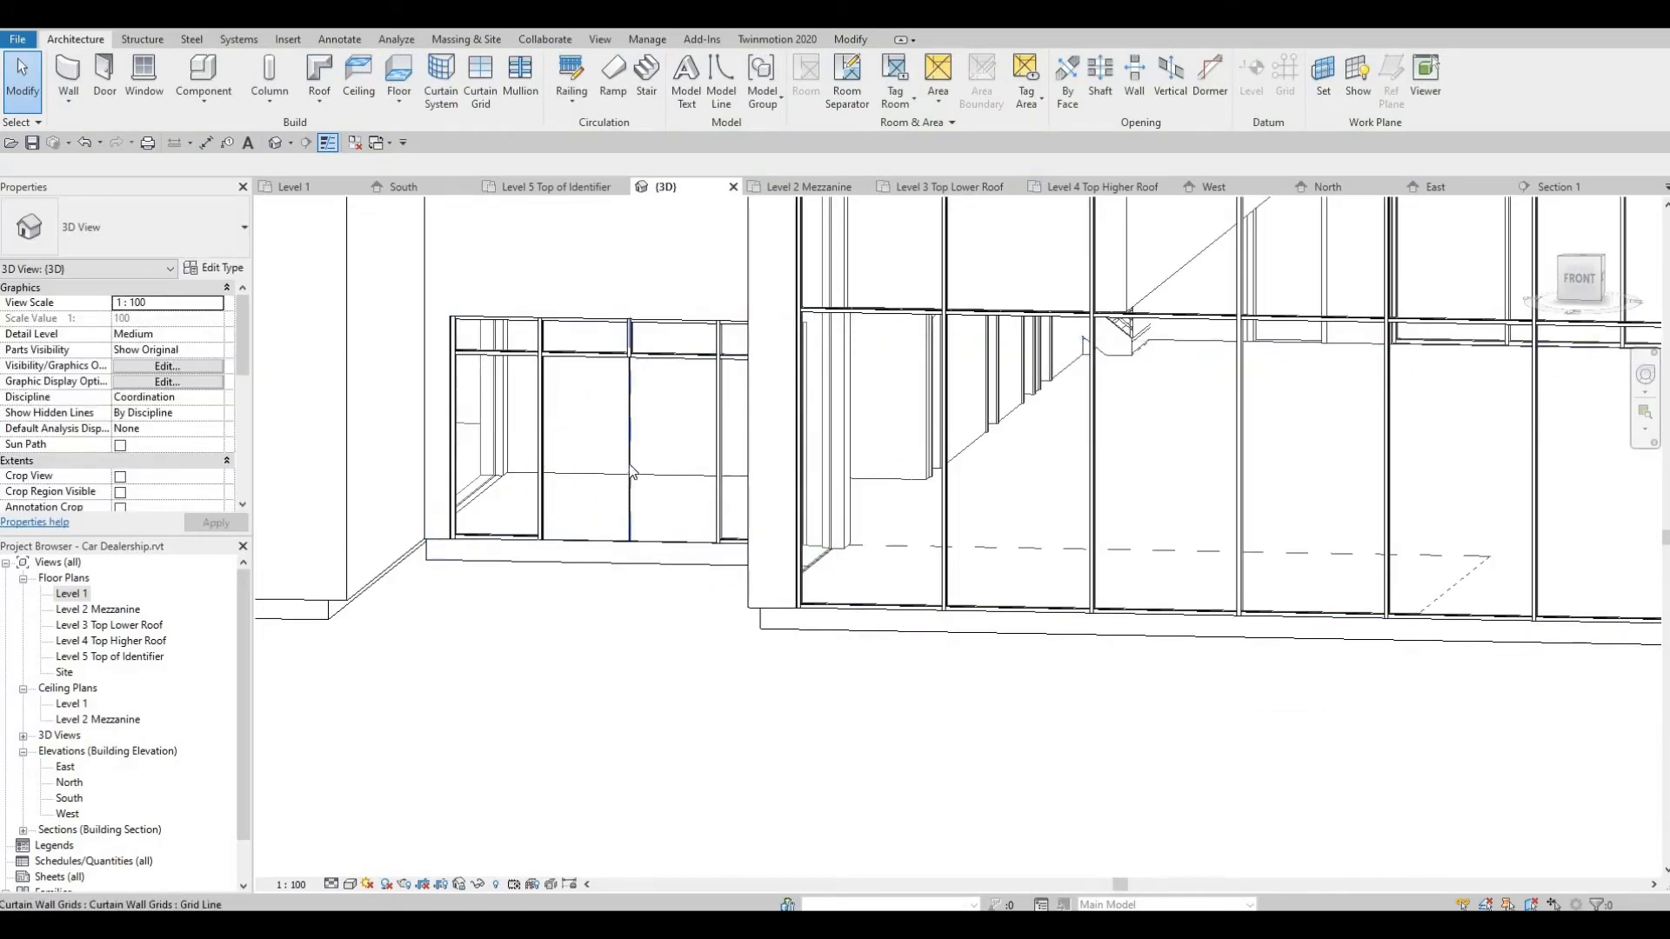
scroll(805, 493, down, 5)
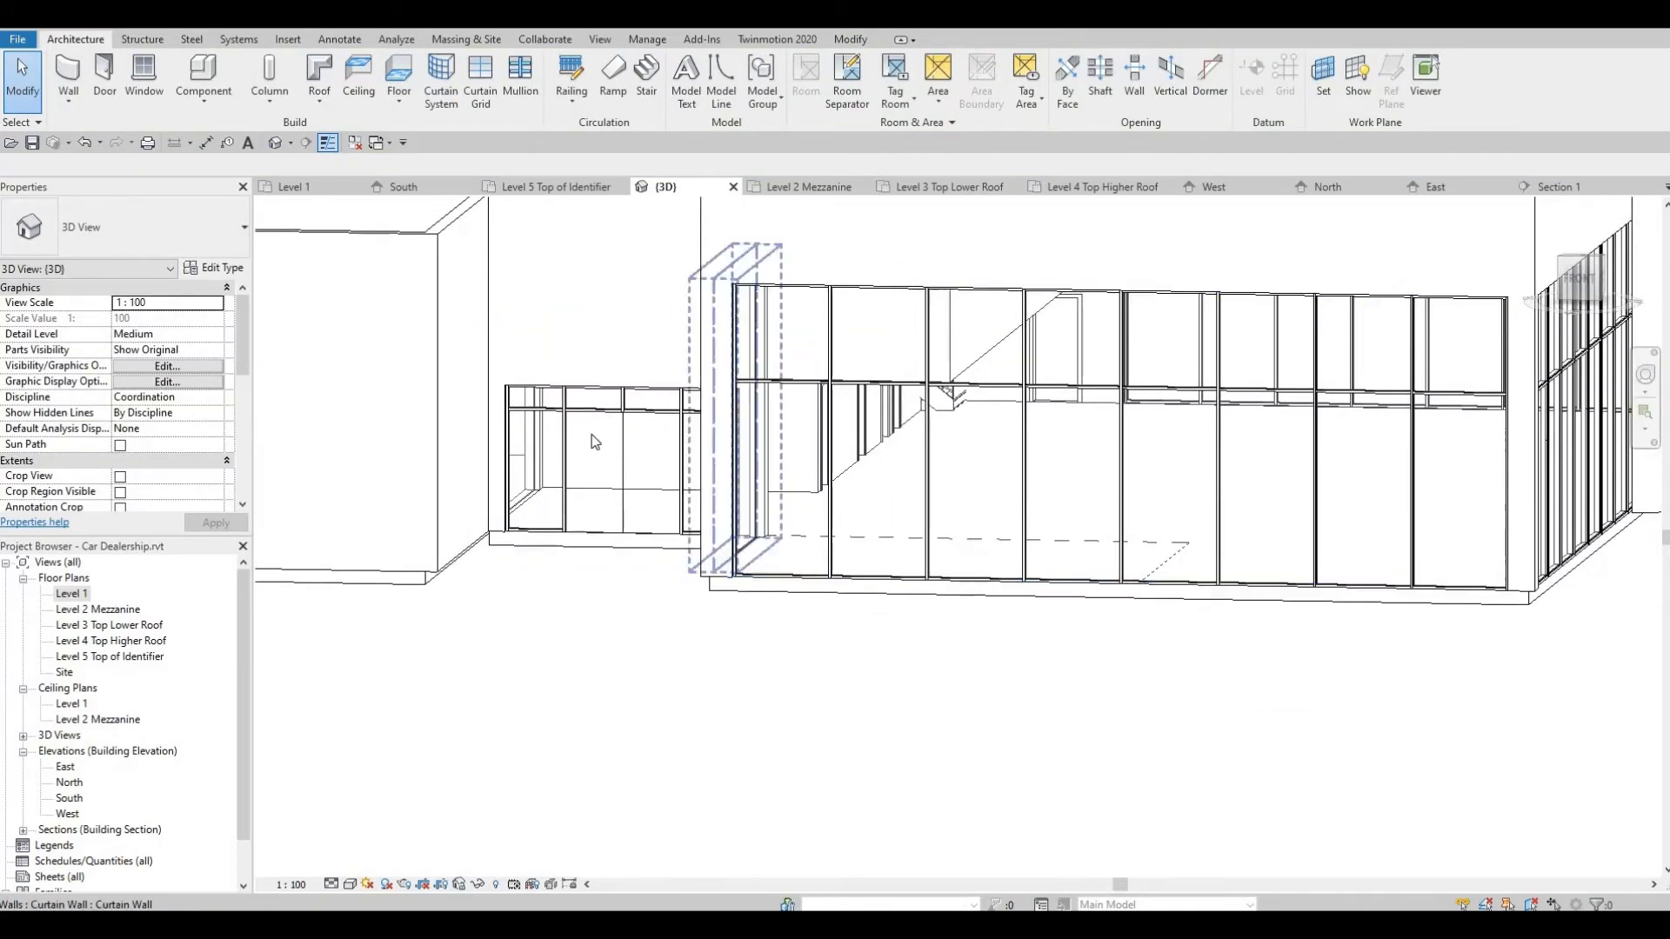
From the metric library's Doors folder, choose M_Door-Double-Glass and the curtain wall Double-Glass, Double-Storefront and Single-Glass door families for loading
click(289, 38)
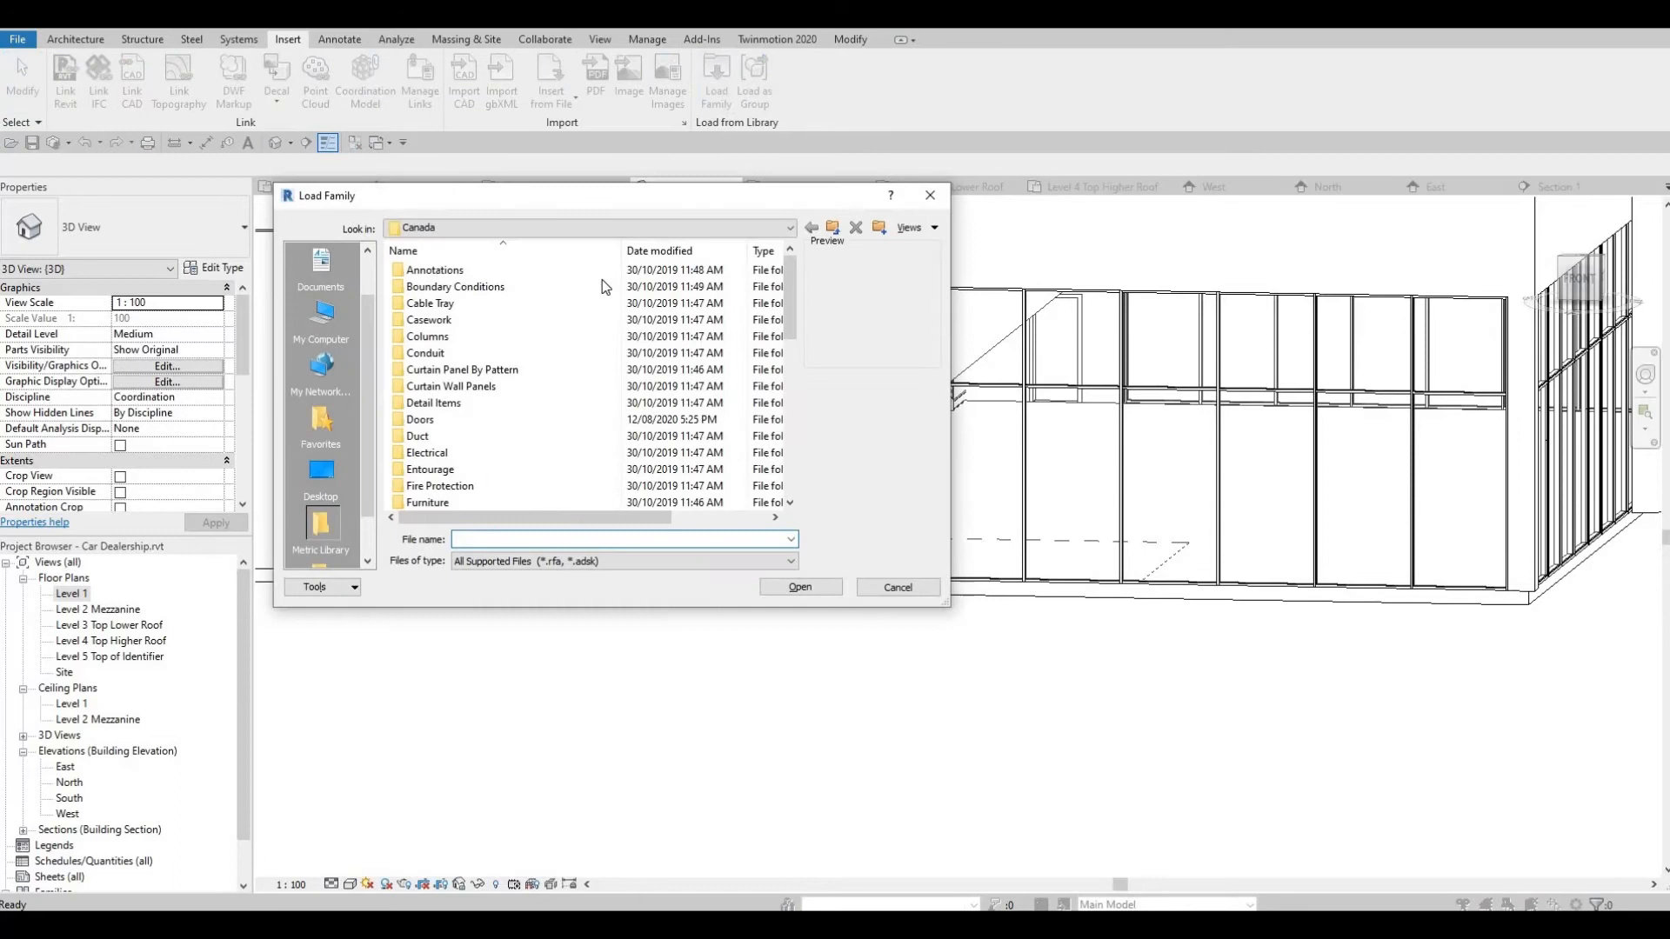
click(457, 417)
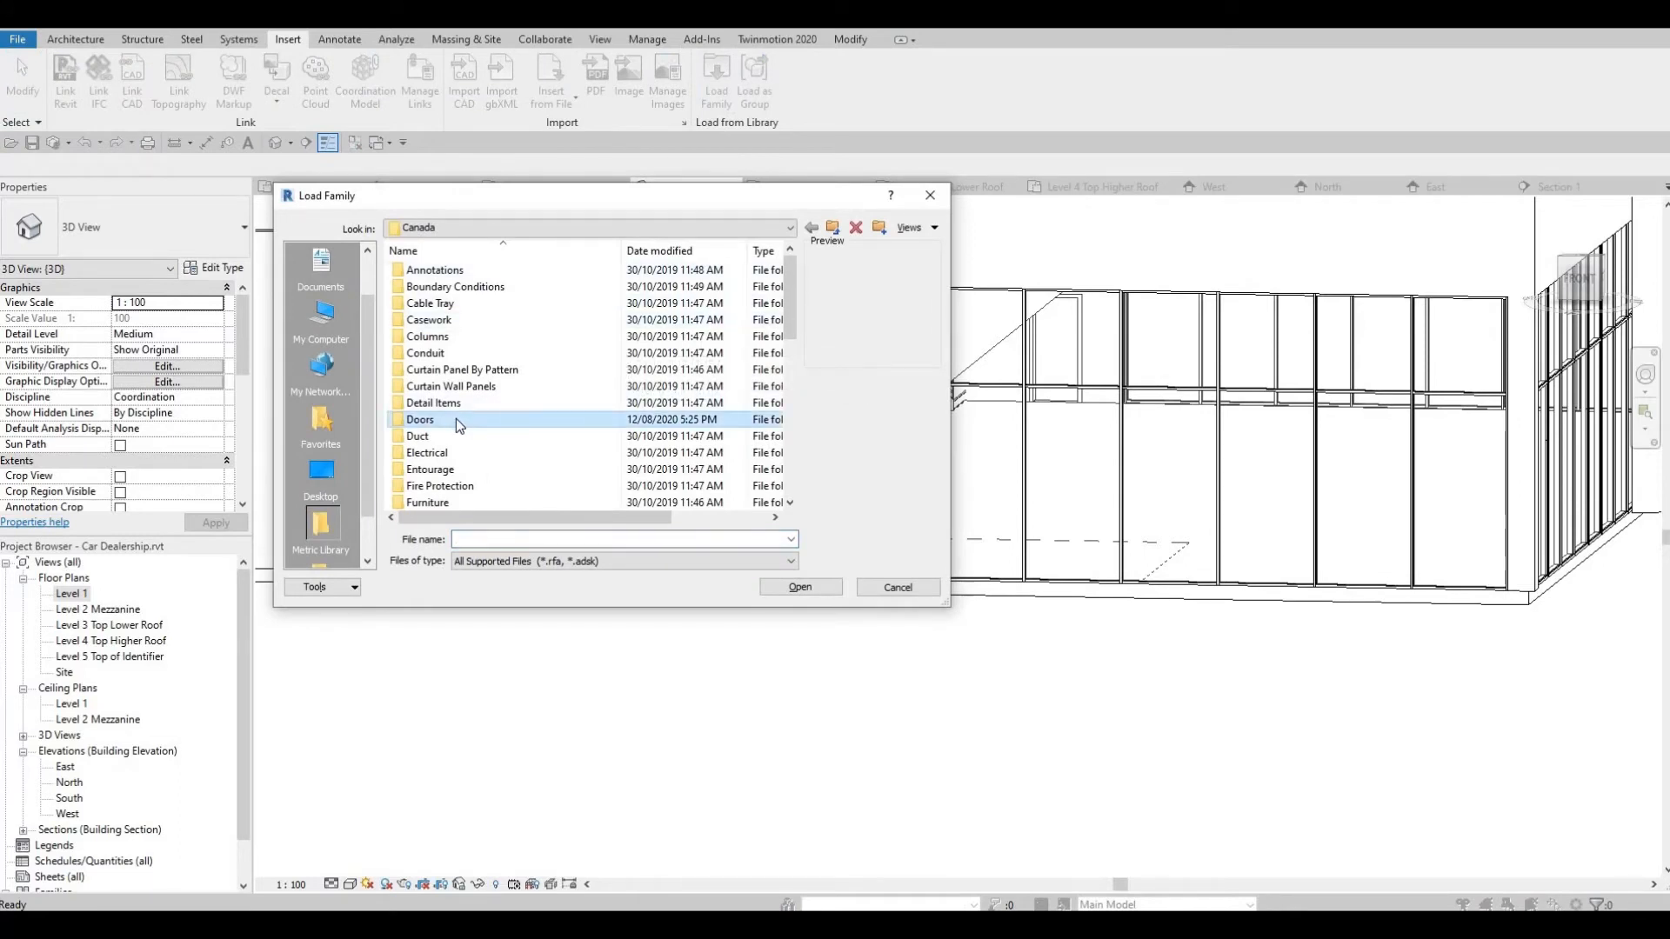
double_click(456, 419)
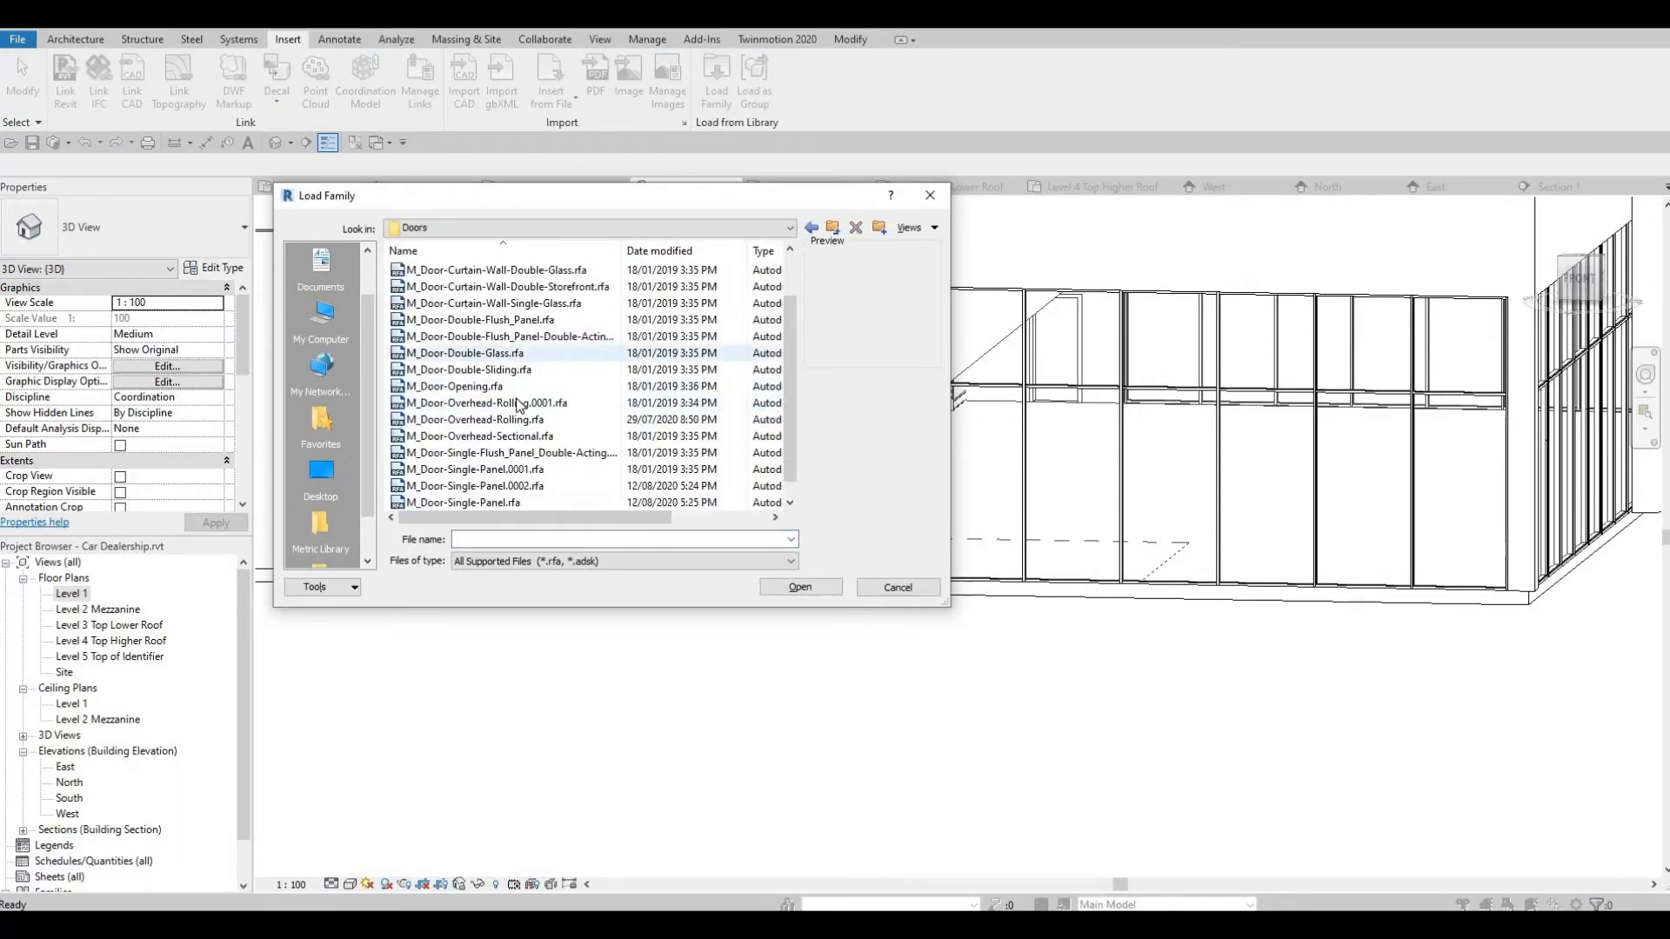
scroll(519, 405, up, 1)
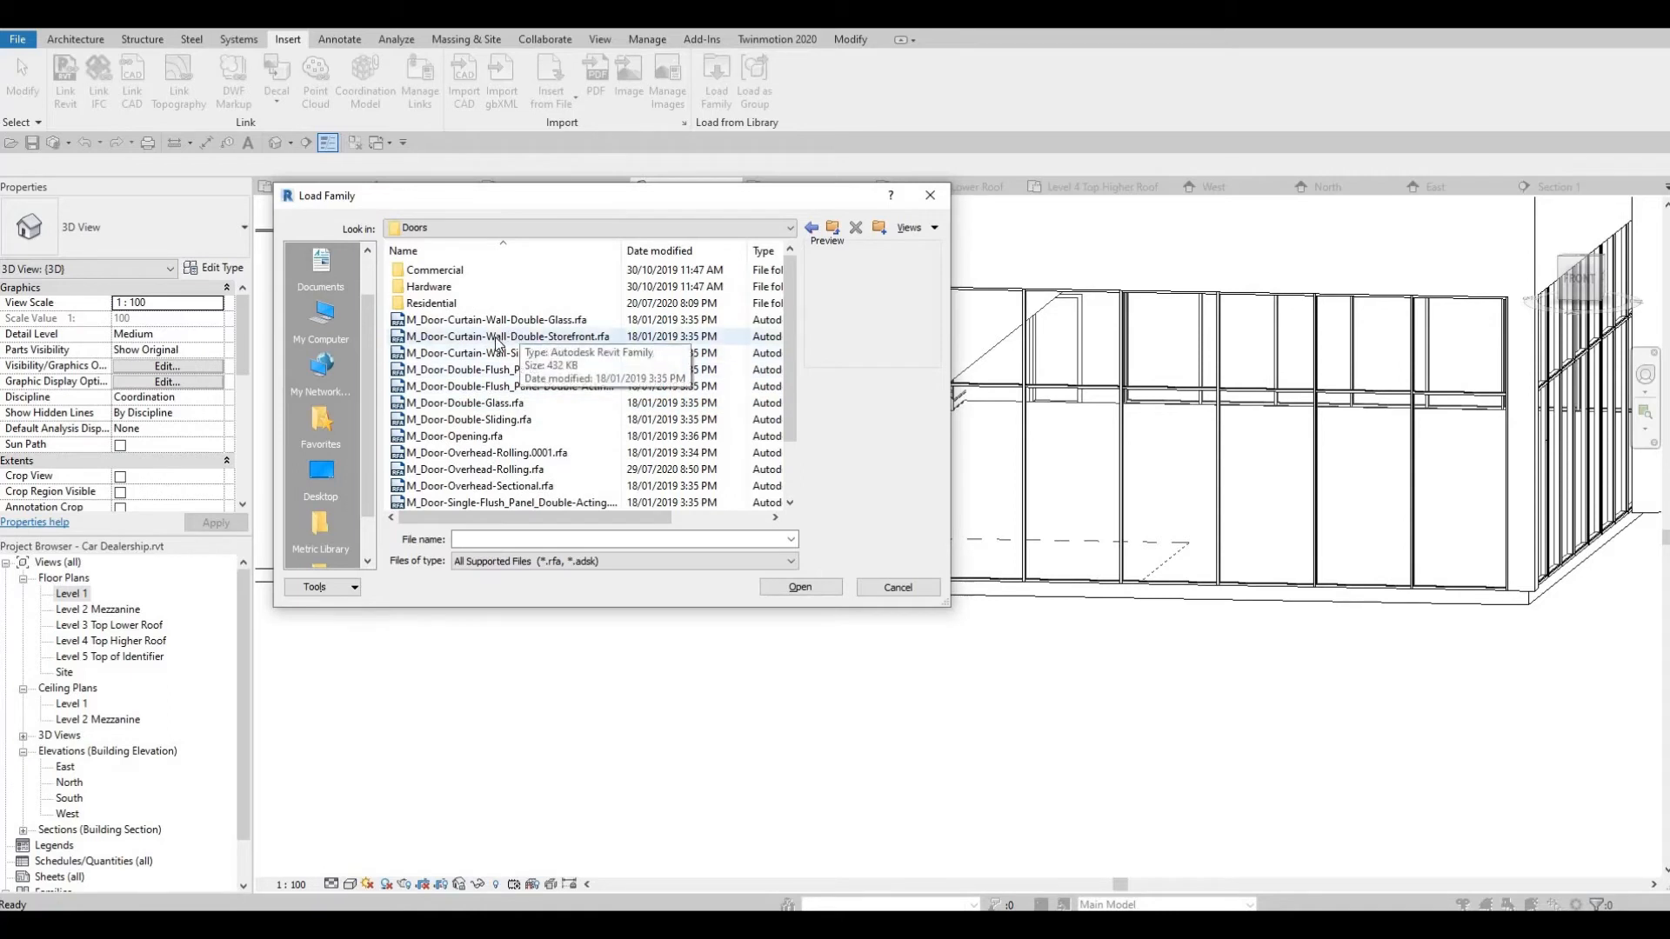
click(498, 337)
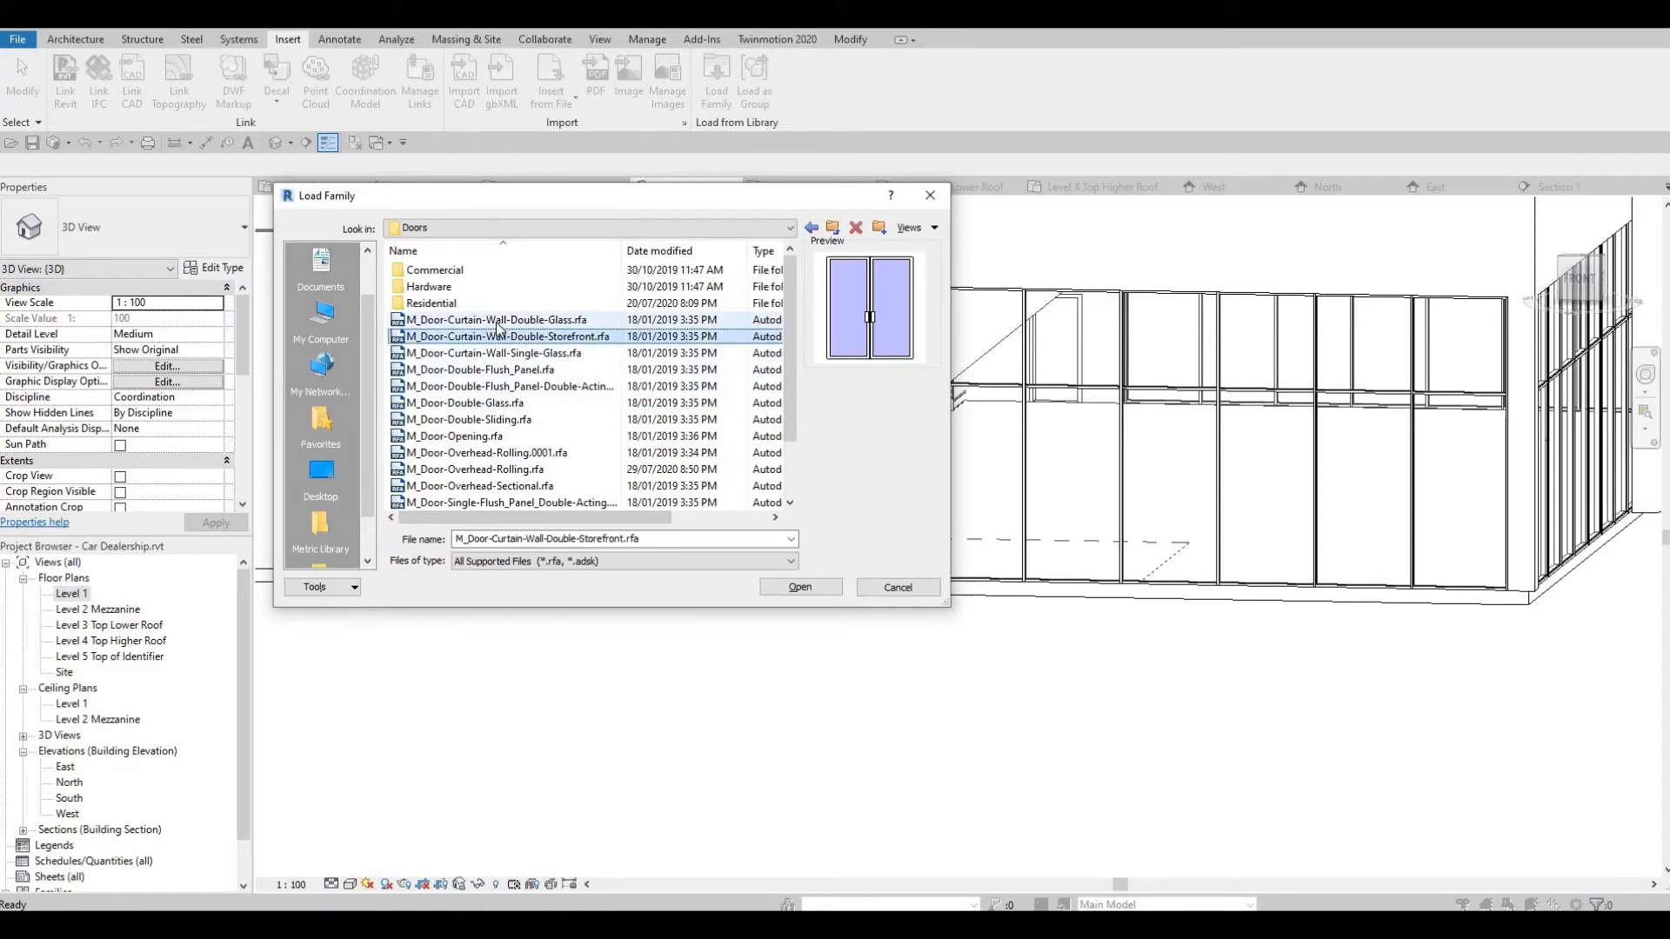
click(505, 321)
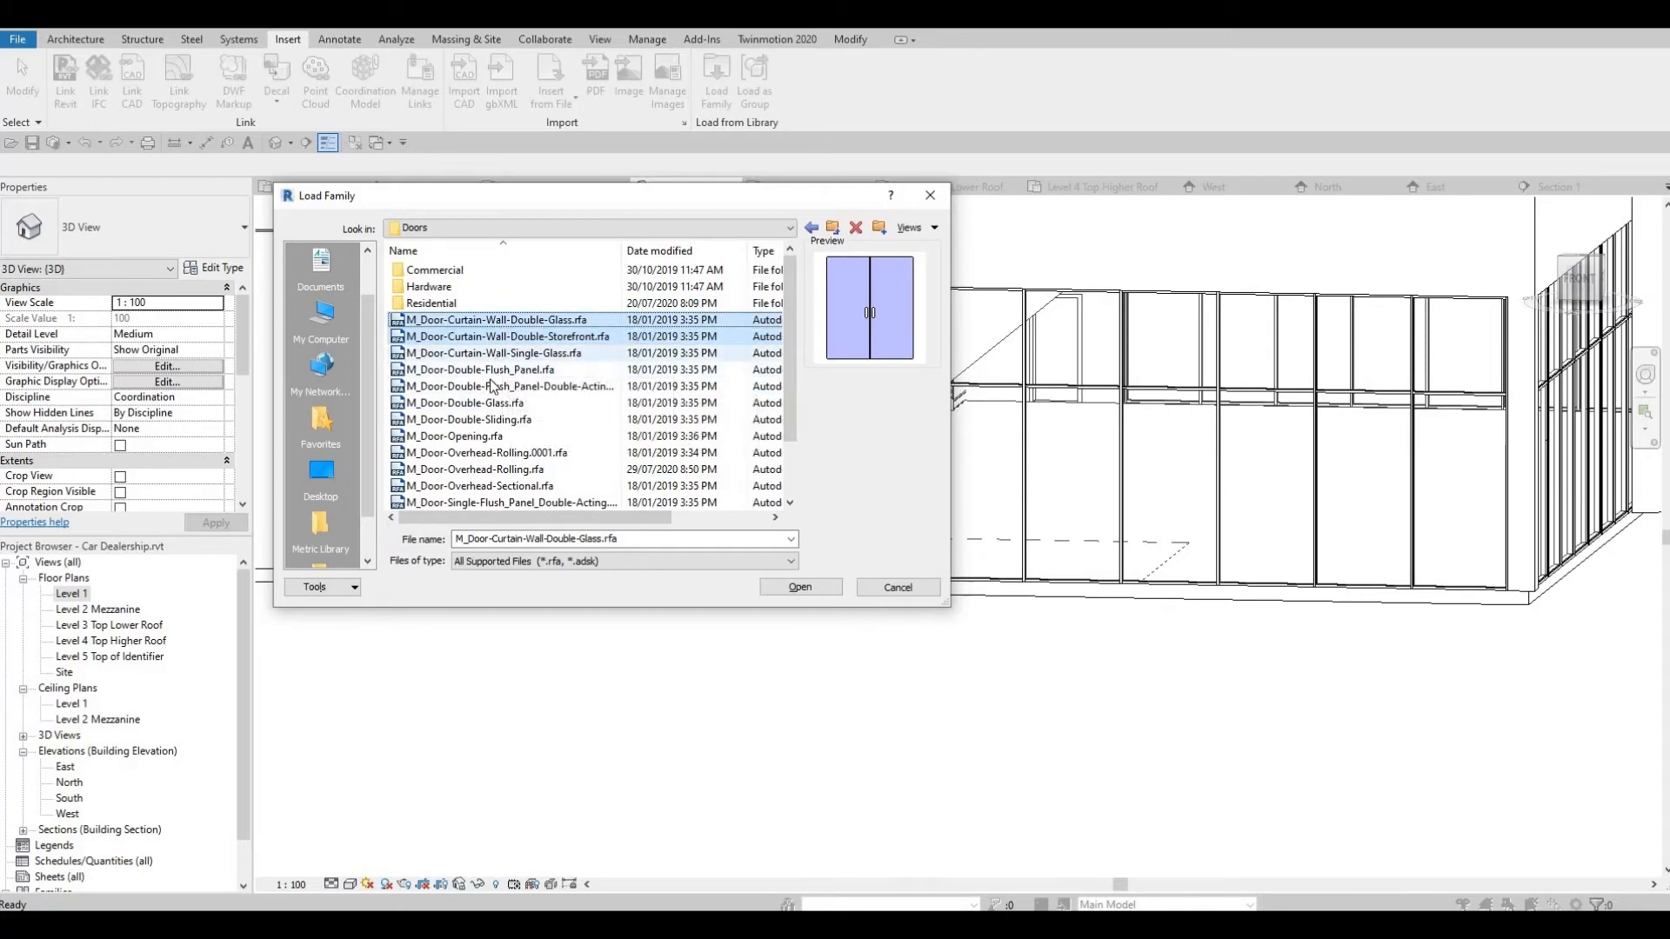
shift+click(491, 354)
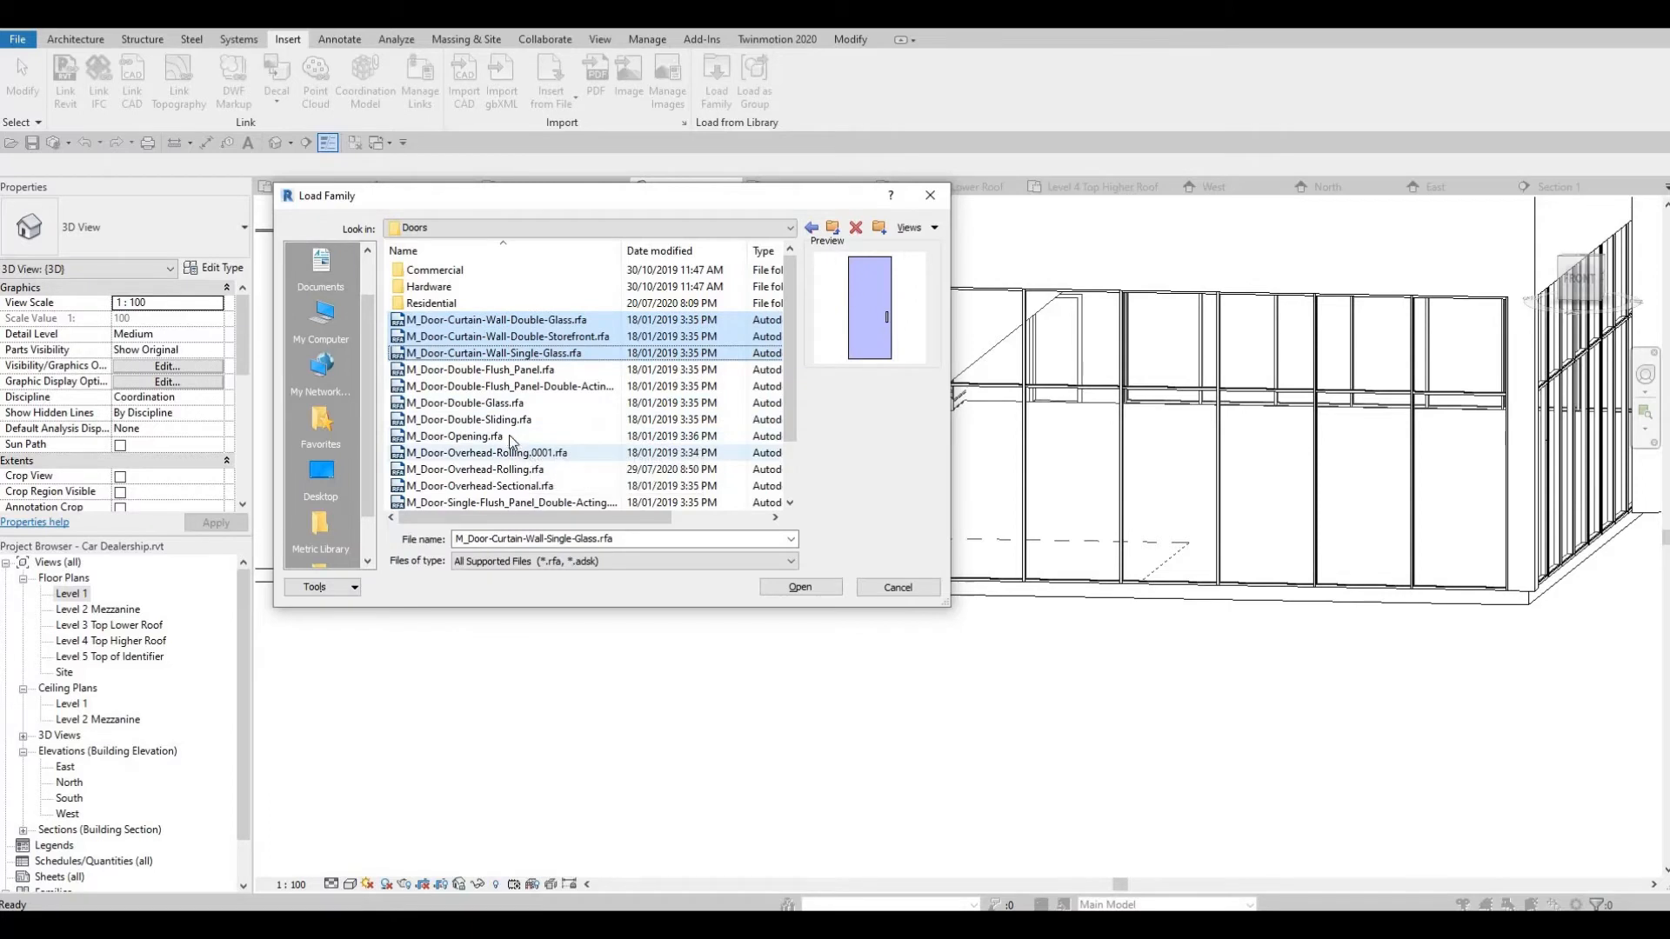
ctrl+click(476, 405)
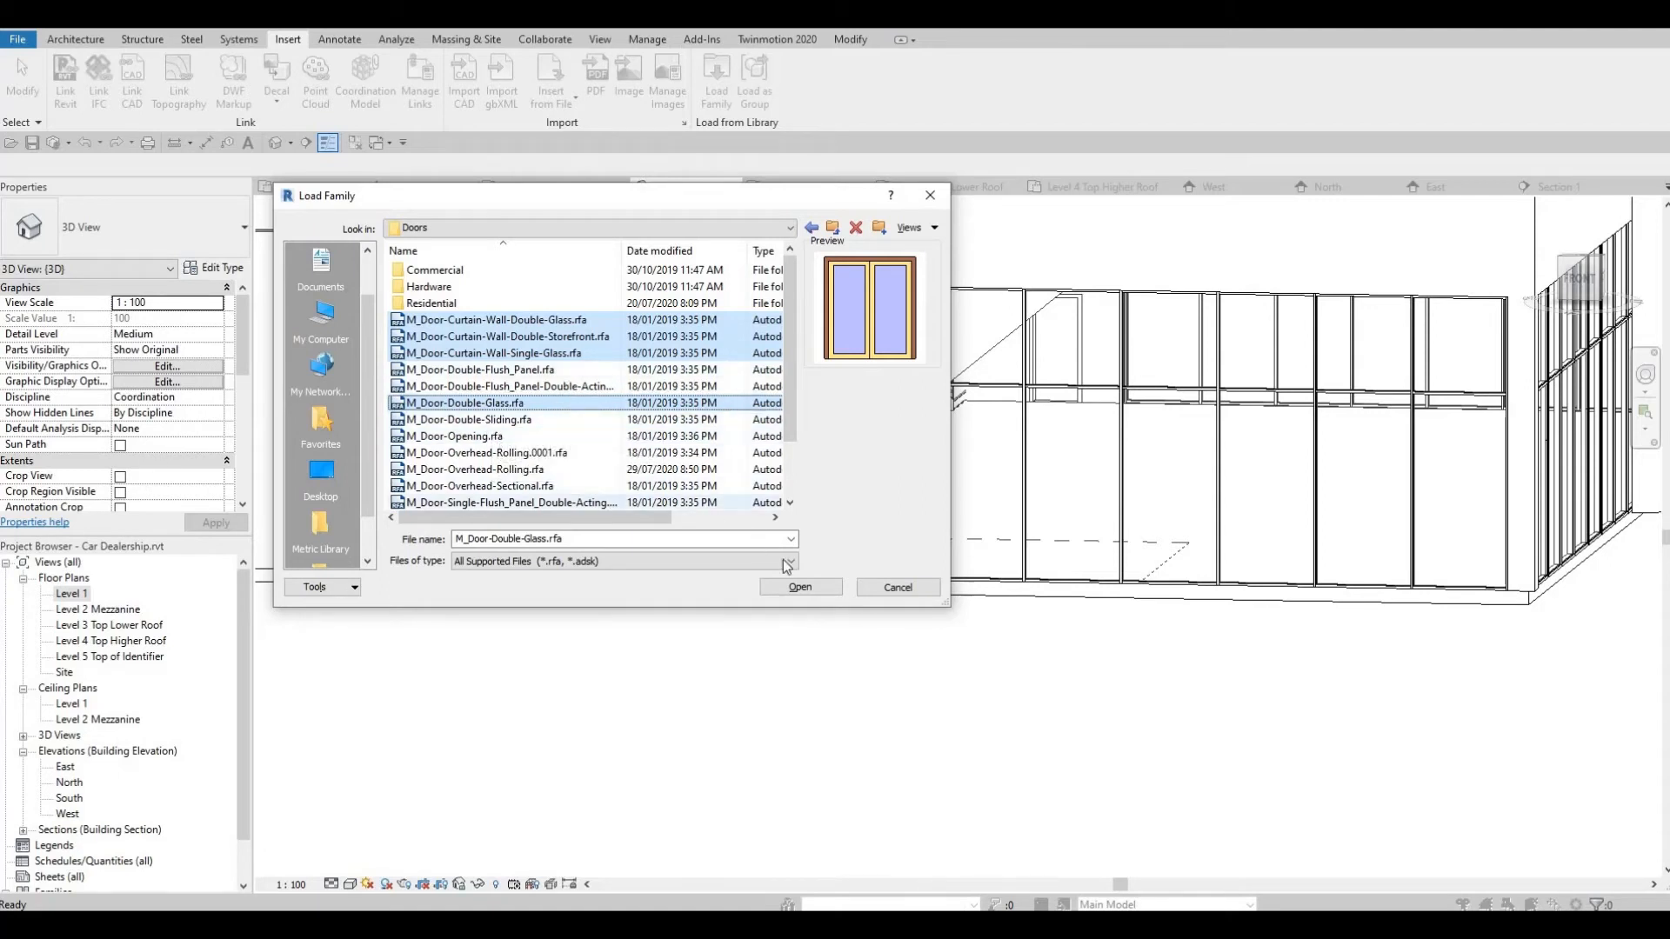
click(798, 586)
scroll(626, 484, down, 2)
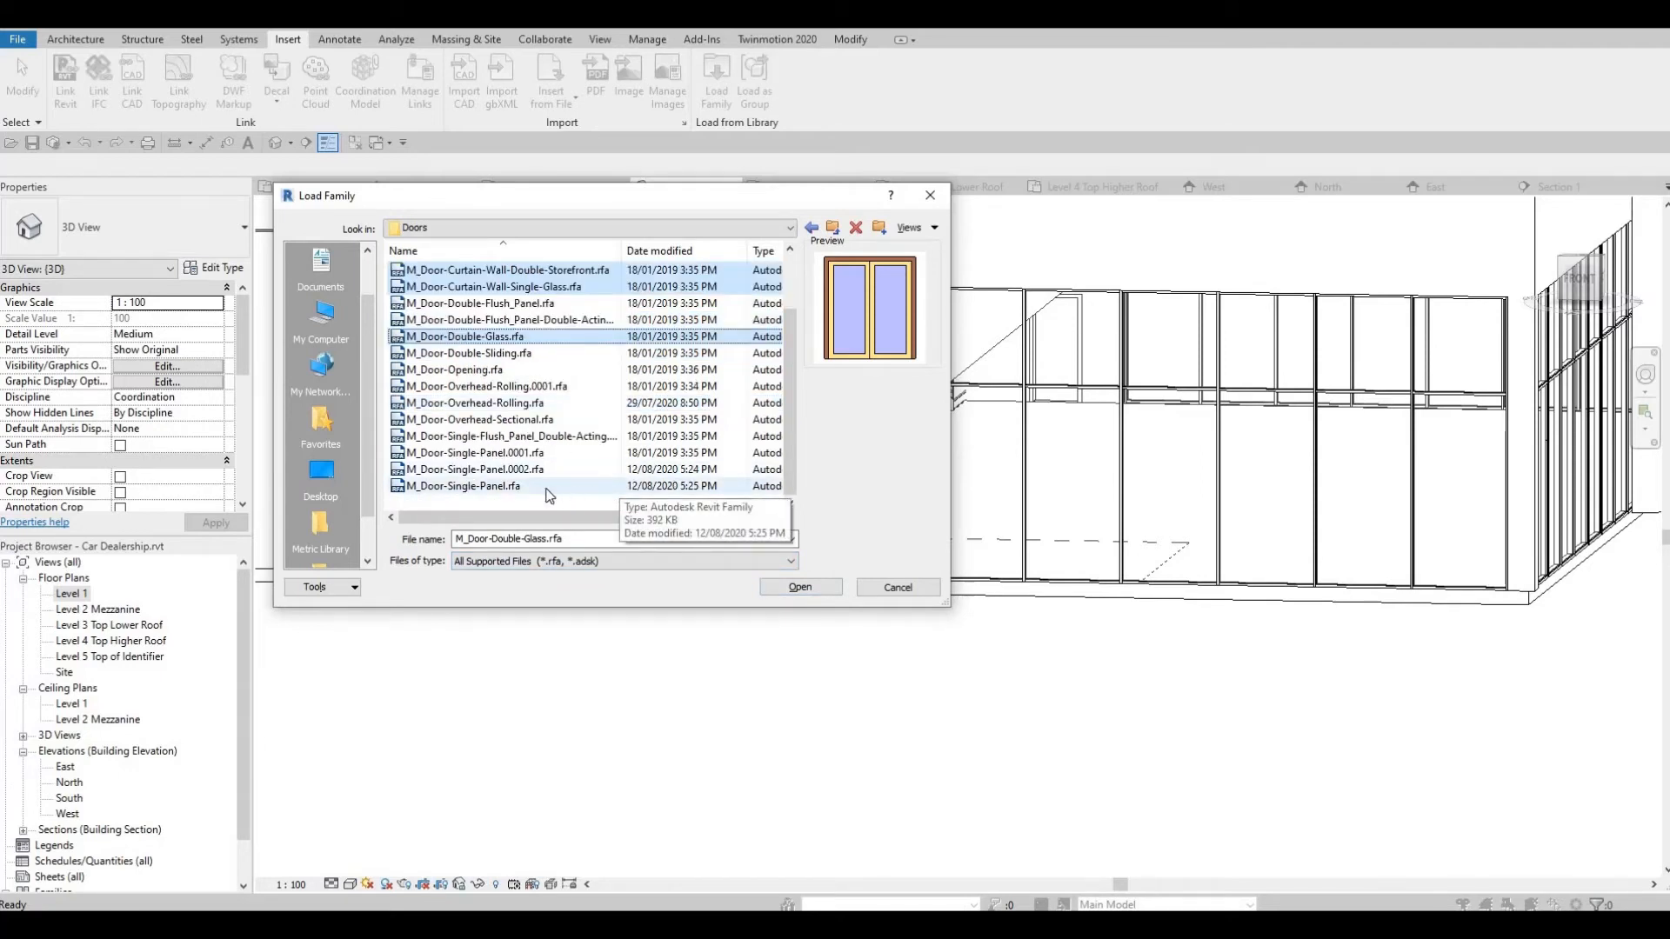
scroll(525, 490, up, 2)
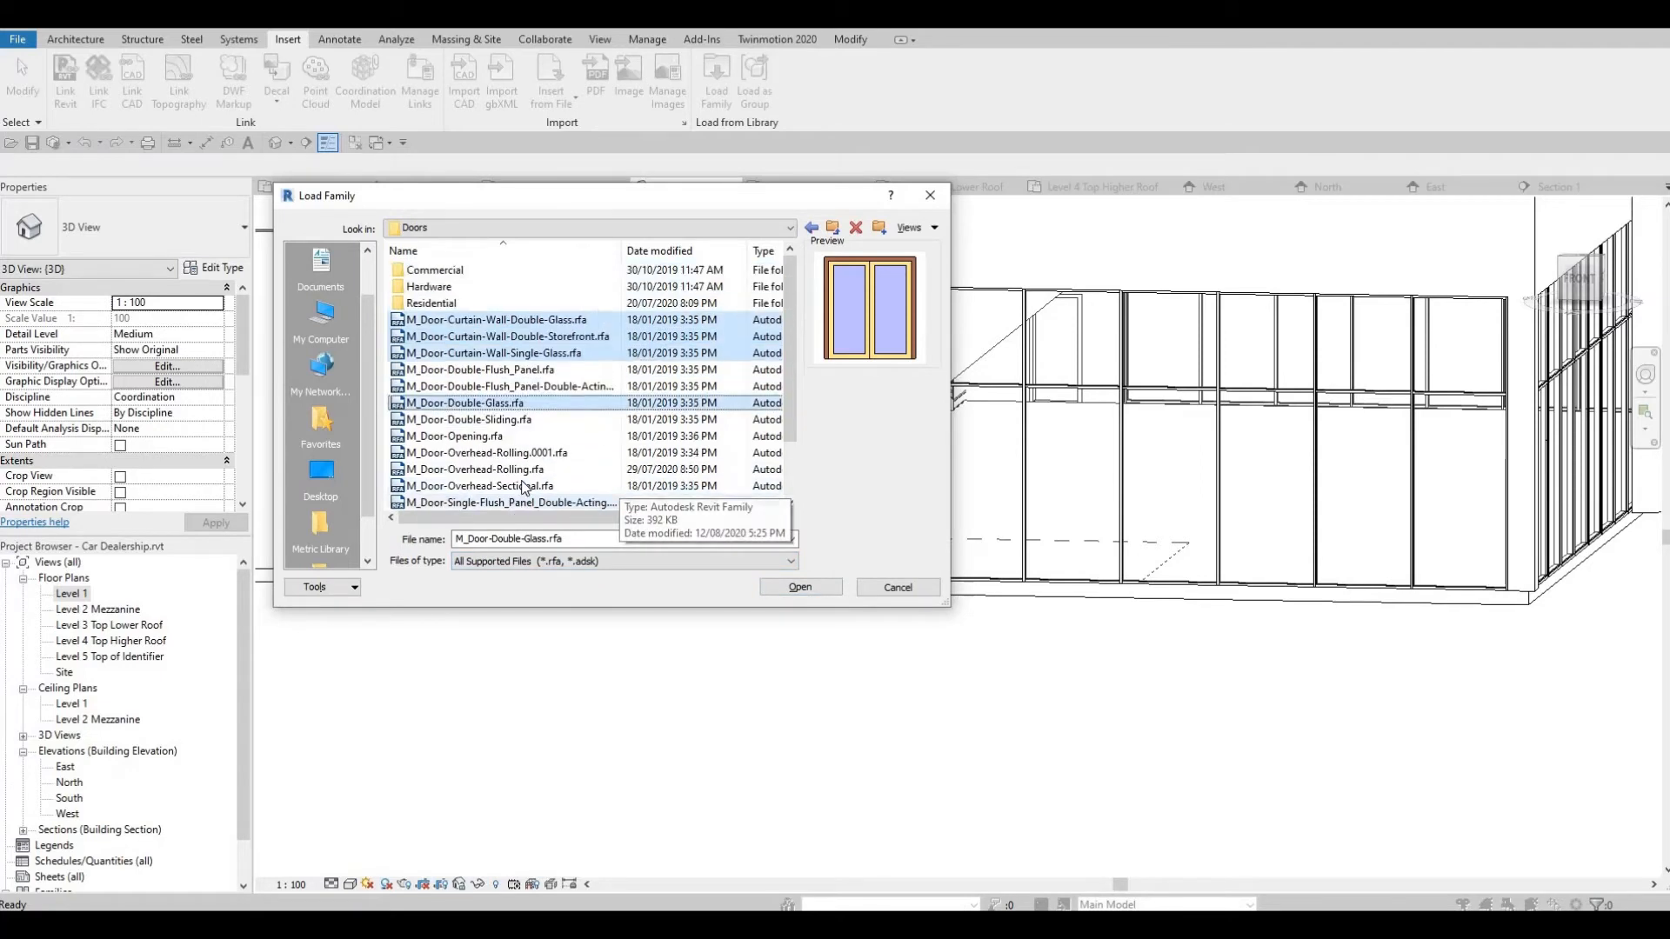
click(795, 591)
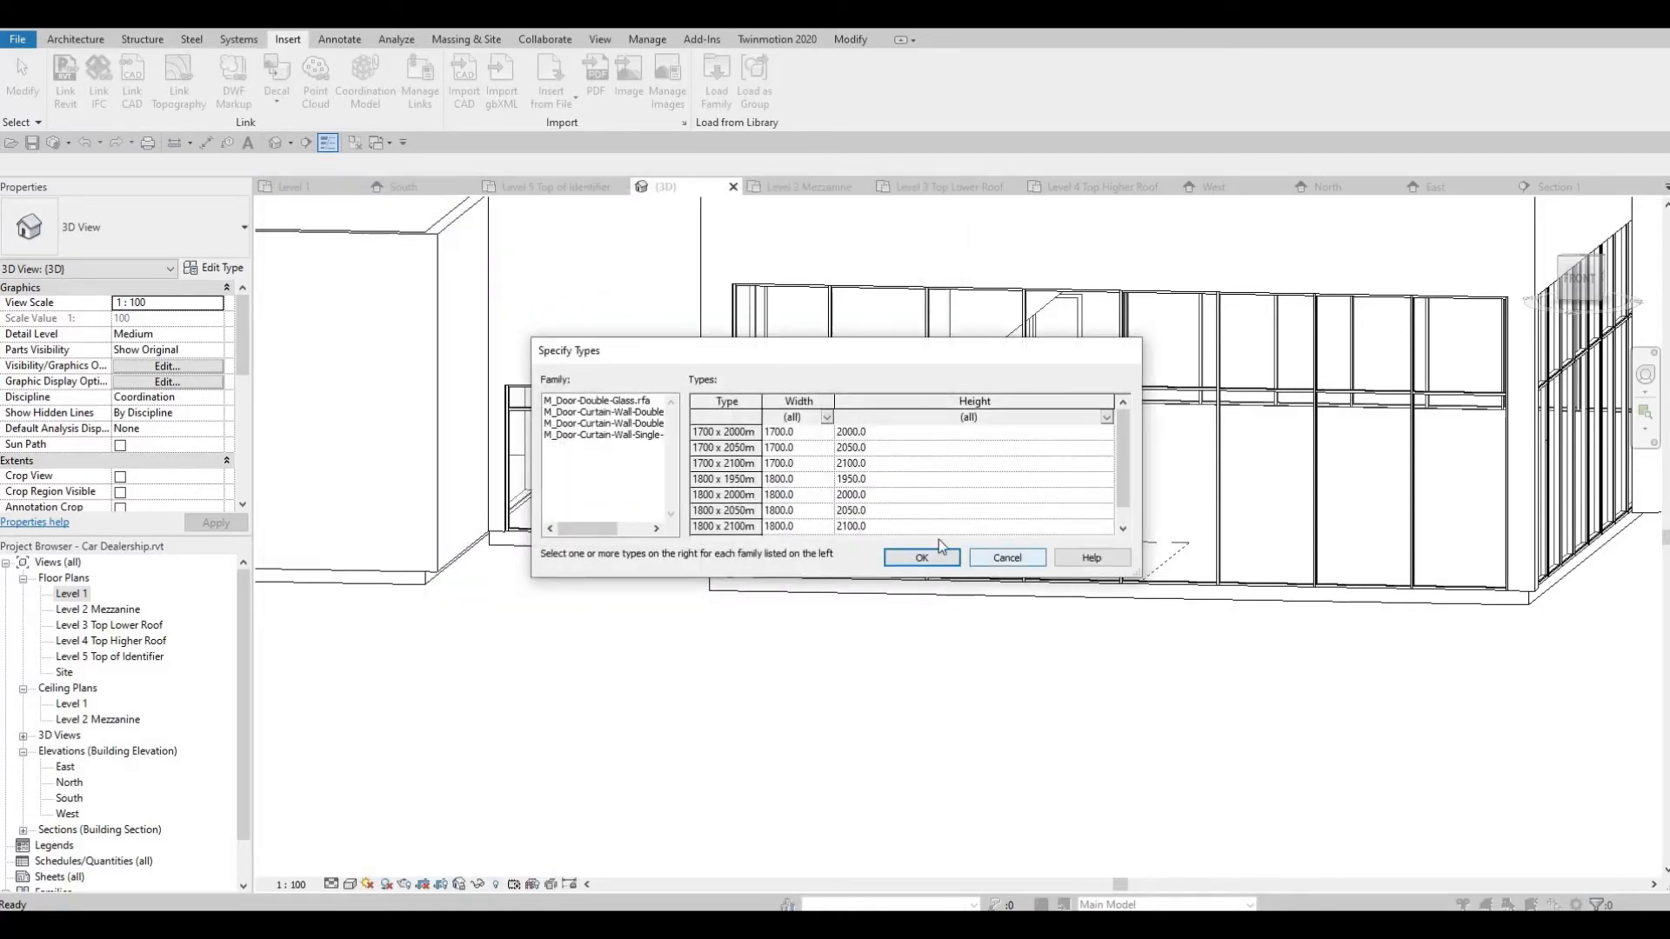
Load the M_Door-Double-Glass family with all its listed types, from 1700 x 2000mm to 1800 x 2100mm
click(797, 436)
scroll(793, 503, down, 1)
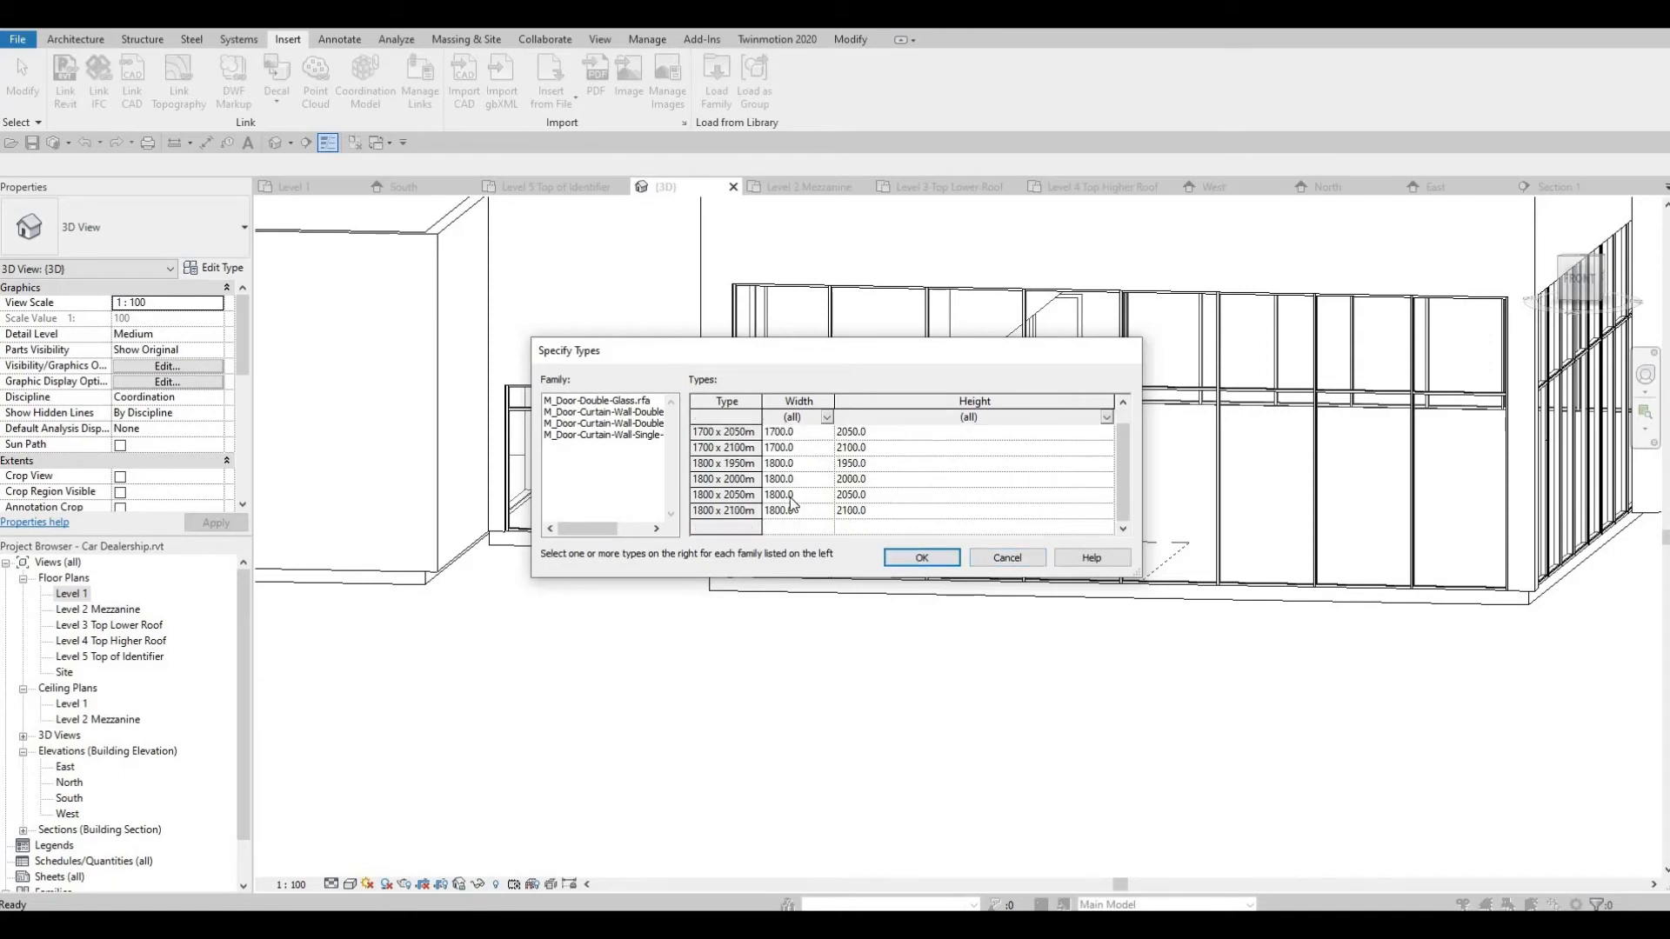
click(778, 515)
scroll(789, 448, up, 1)
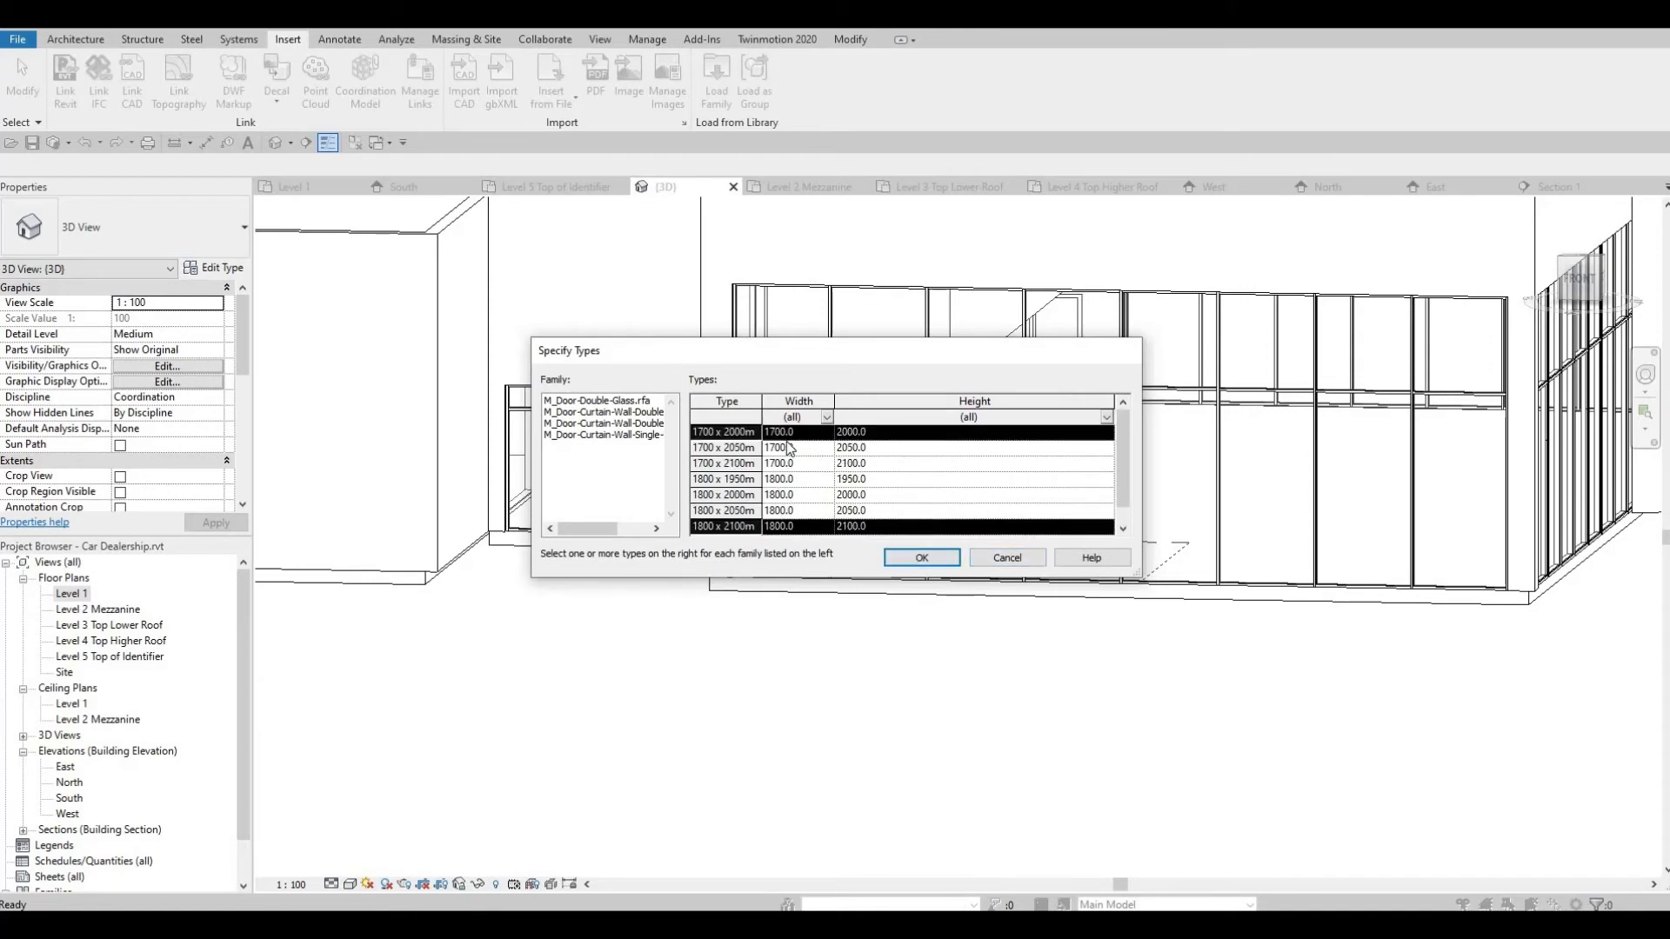
click(787, 440)
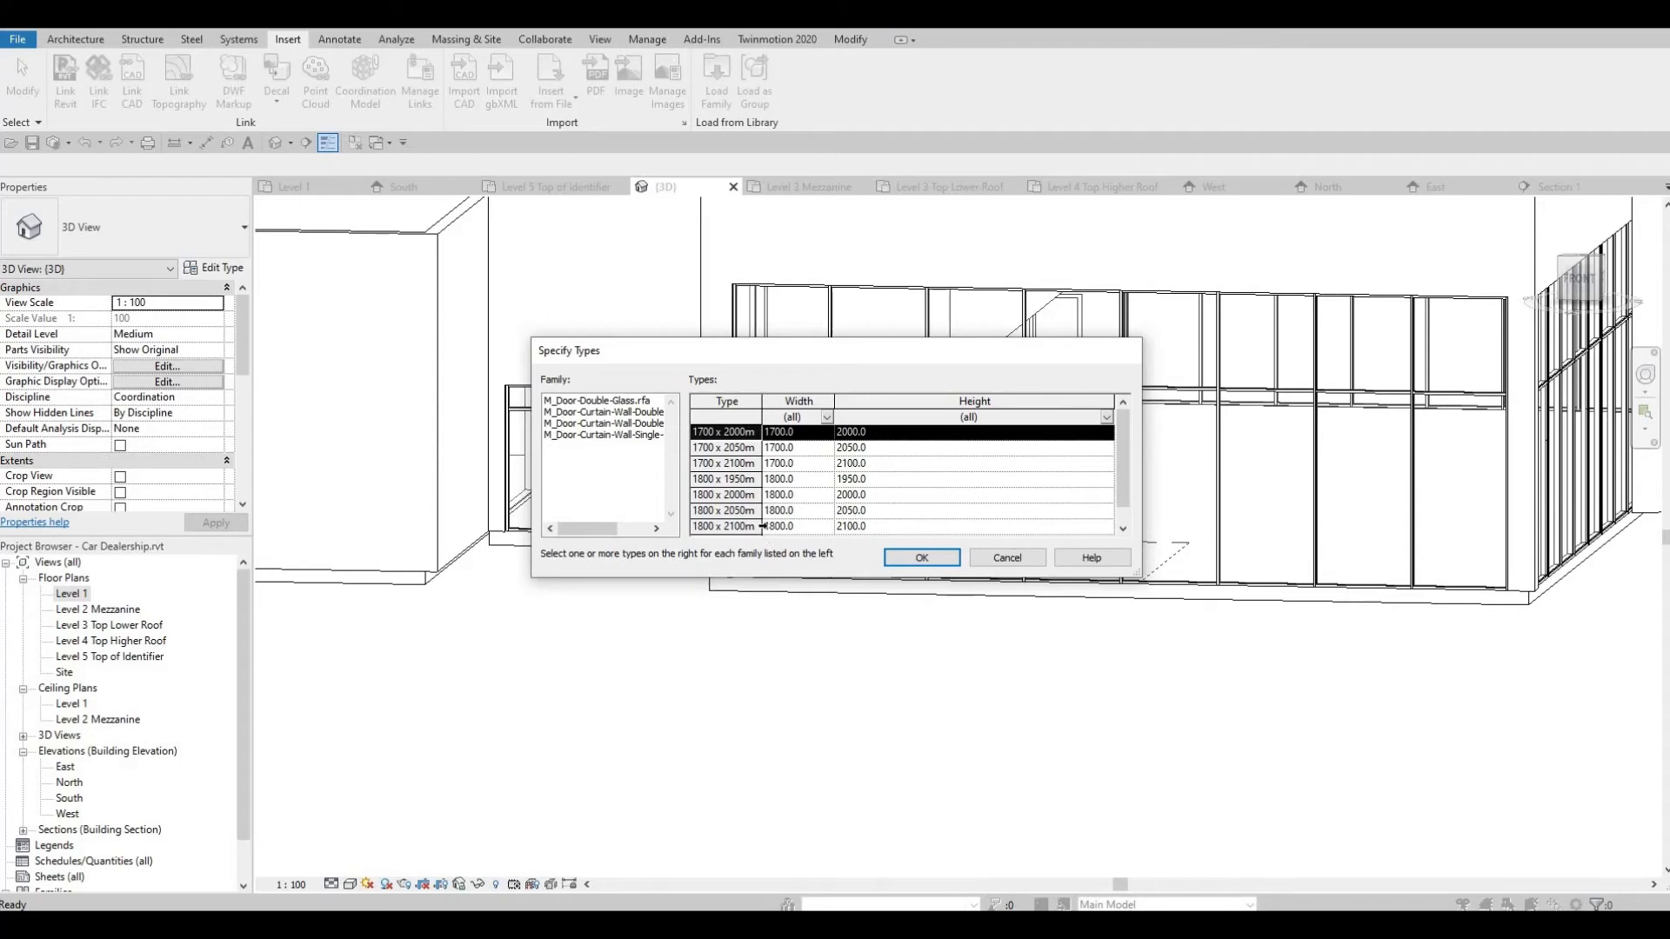
scroll(790, 517, down, 1)
shift+click(790, 513)
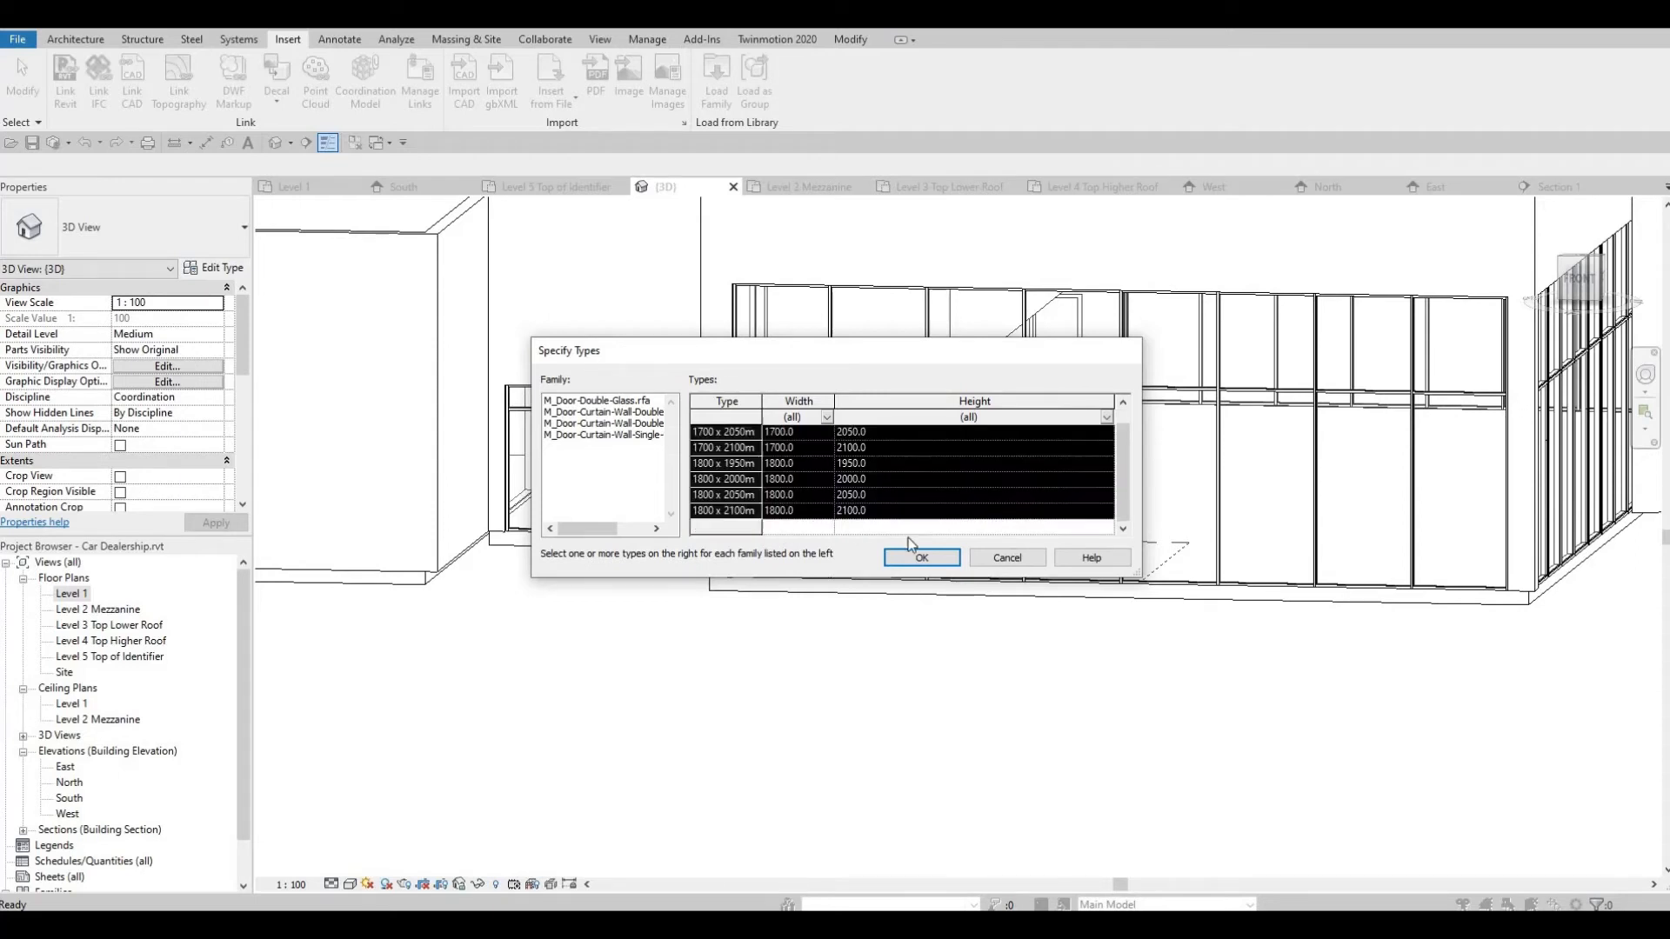
click(922, 560)
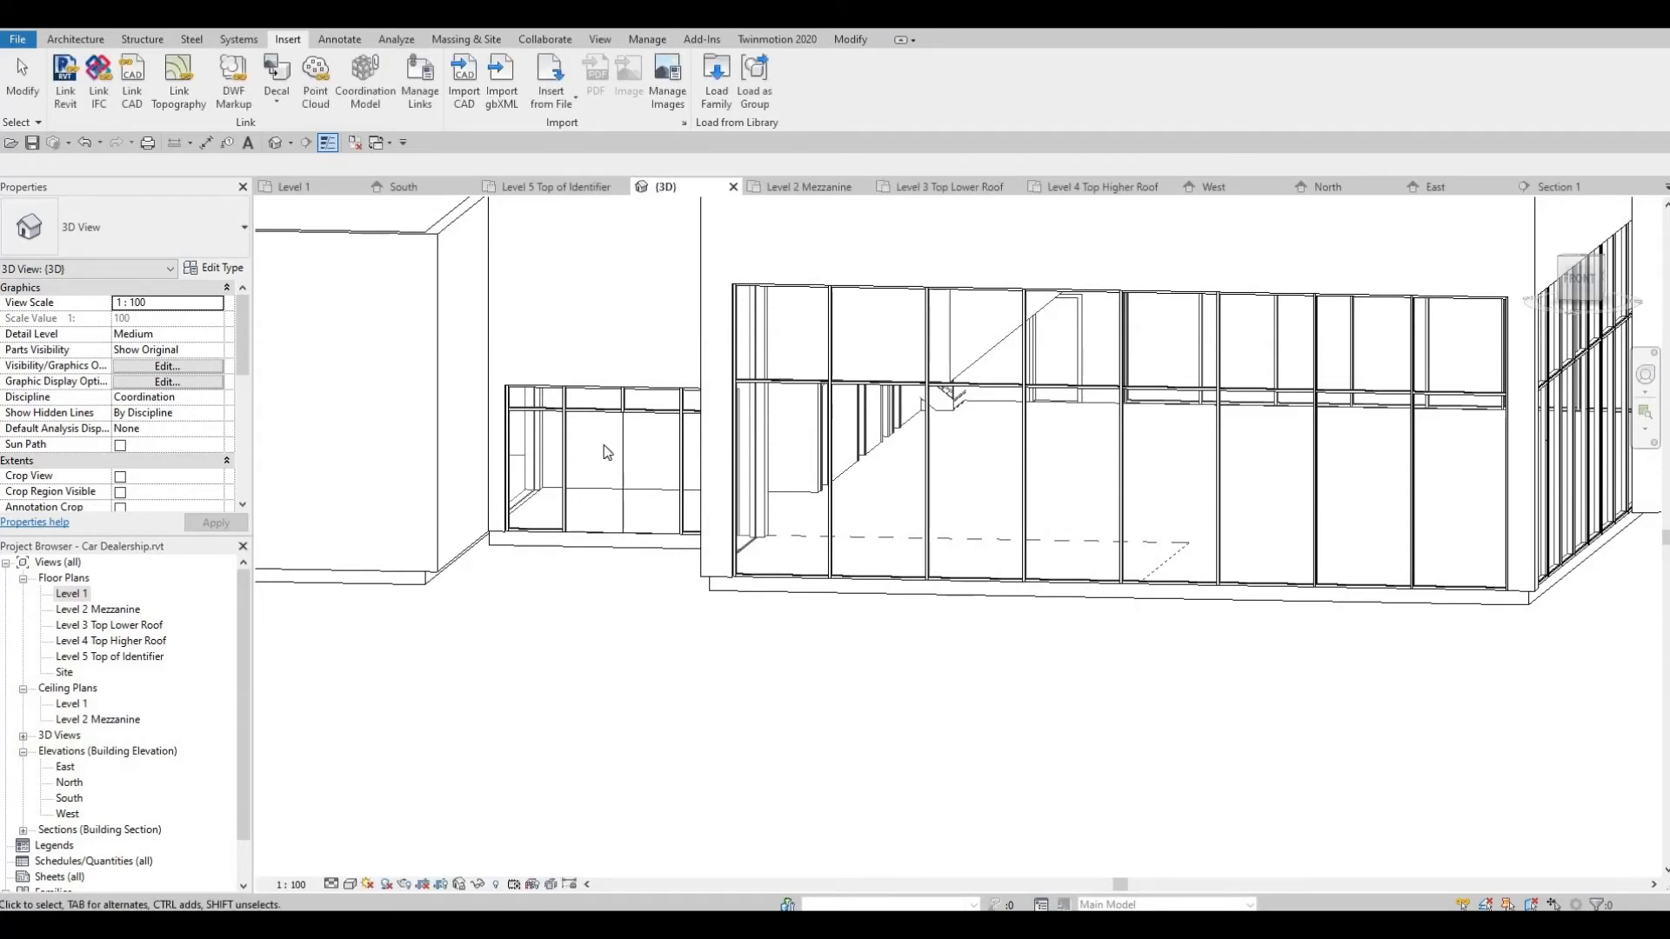
Browse the Commercial and Residential door folders and load the M_Door-Garage-Flush_Panel family from Residential
click(721, 100)
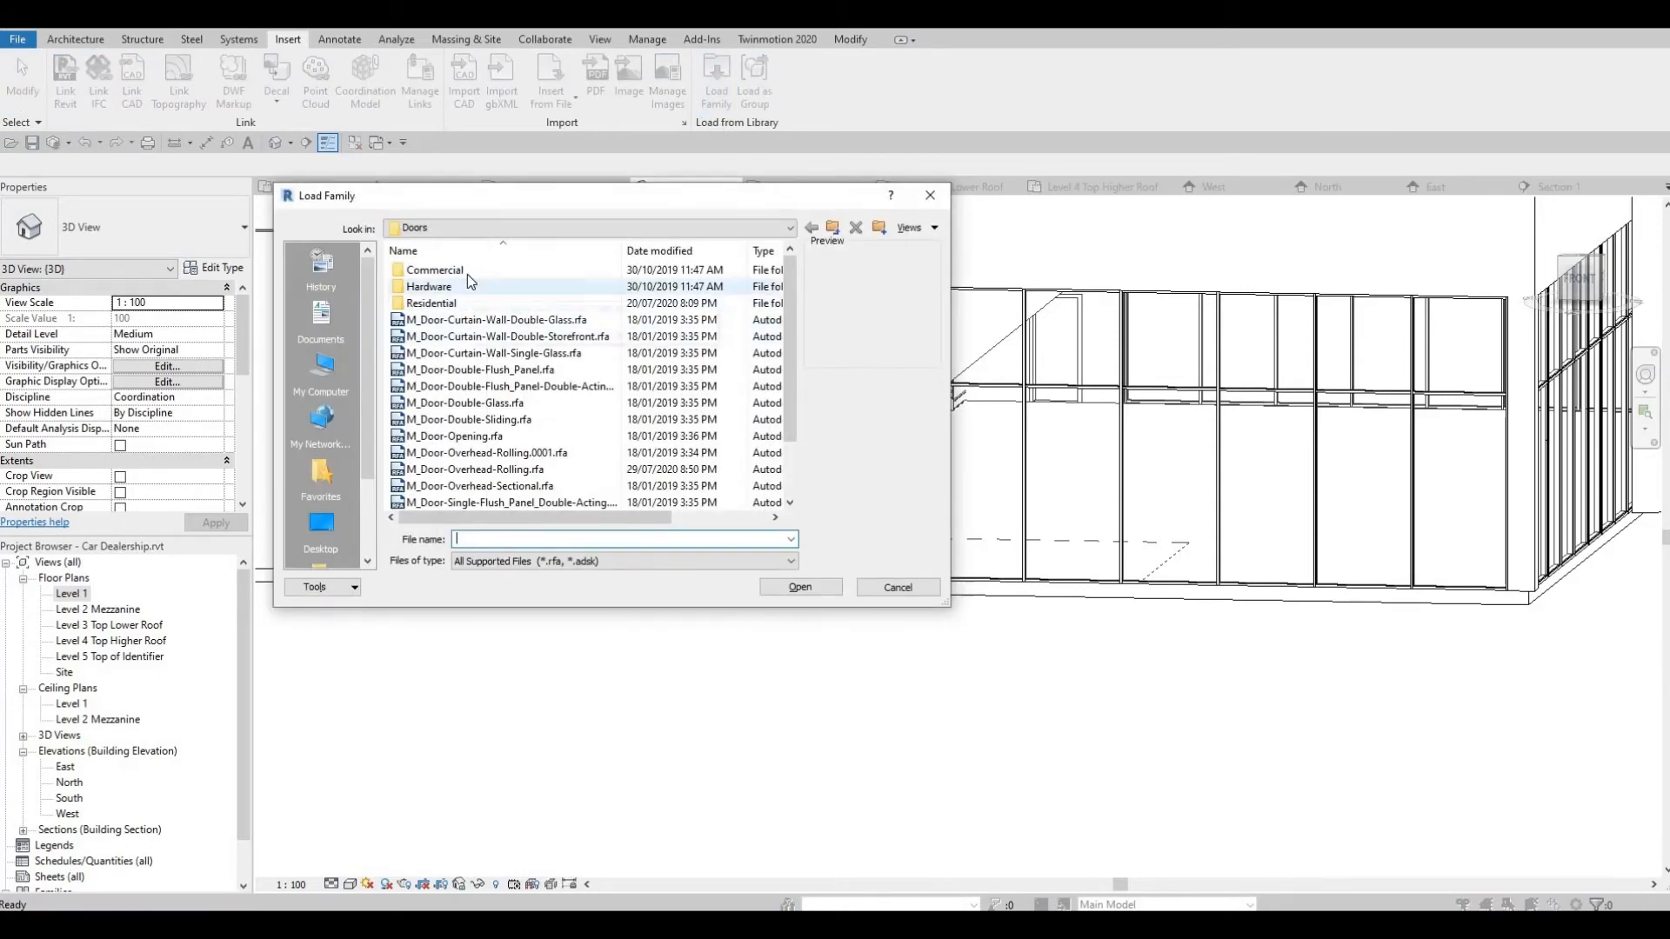
double_click(467, 270)
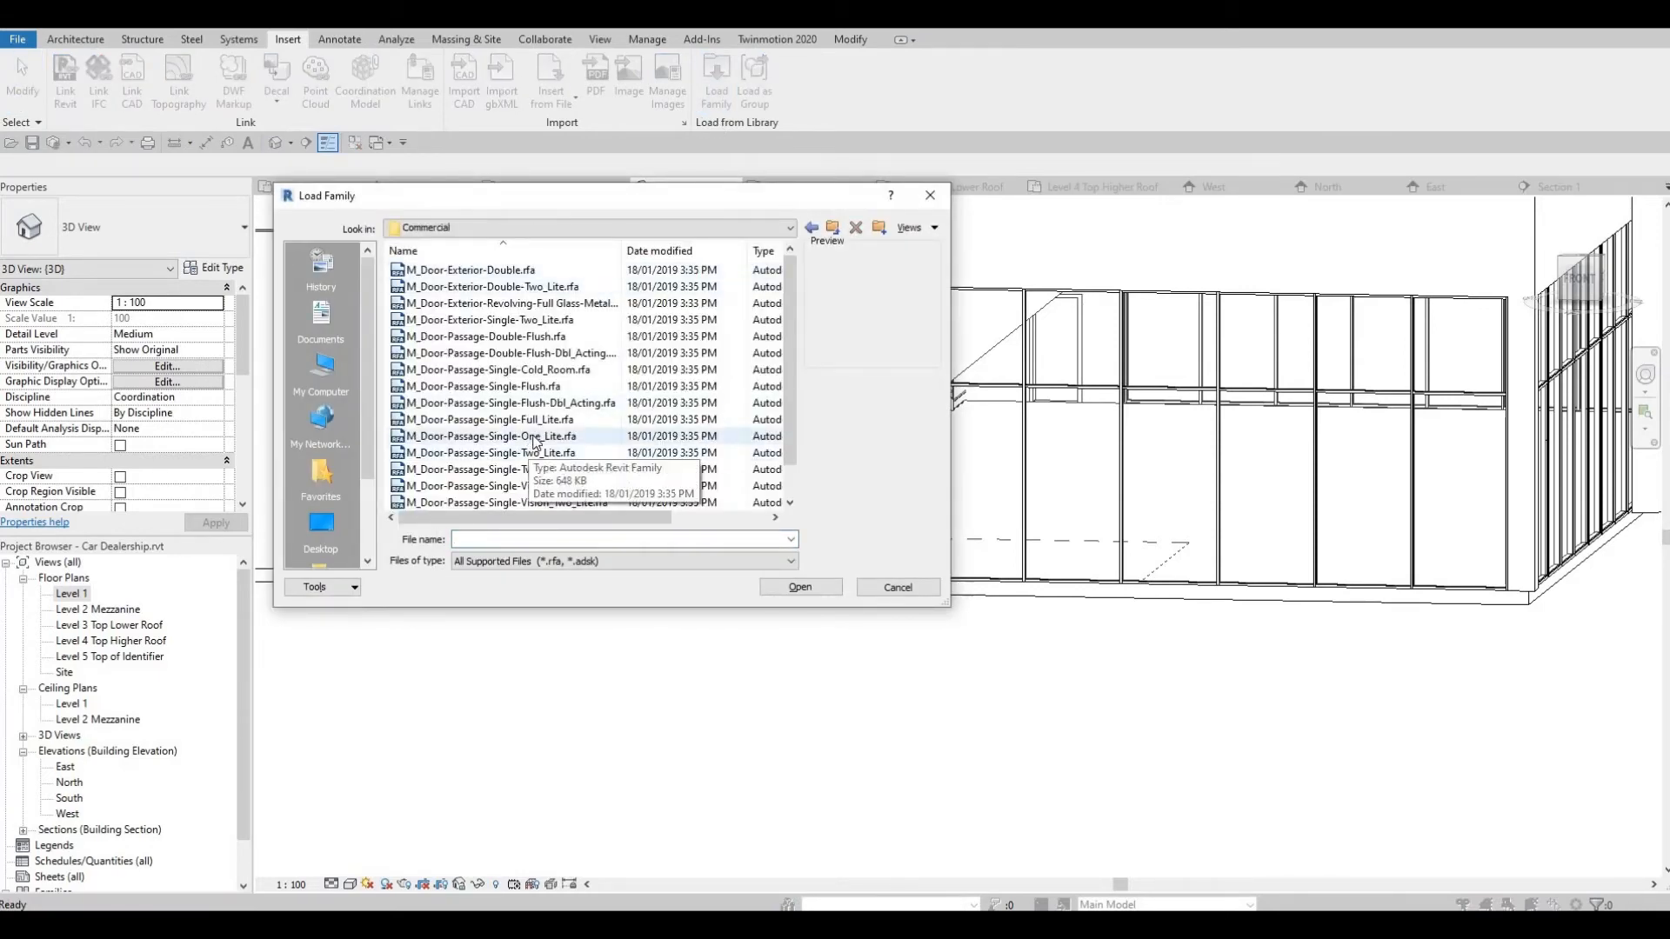
scroll(535, 443, down, 1)
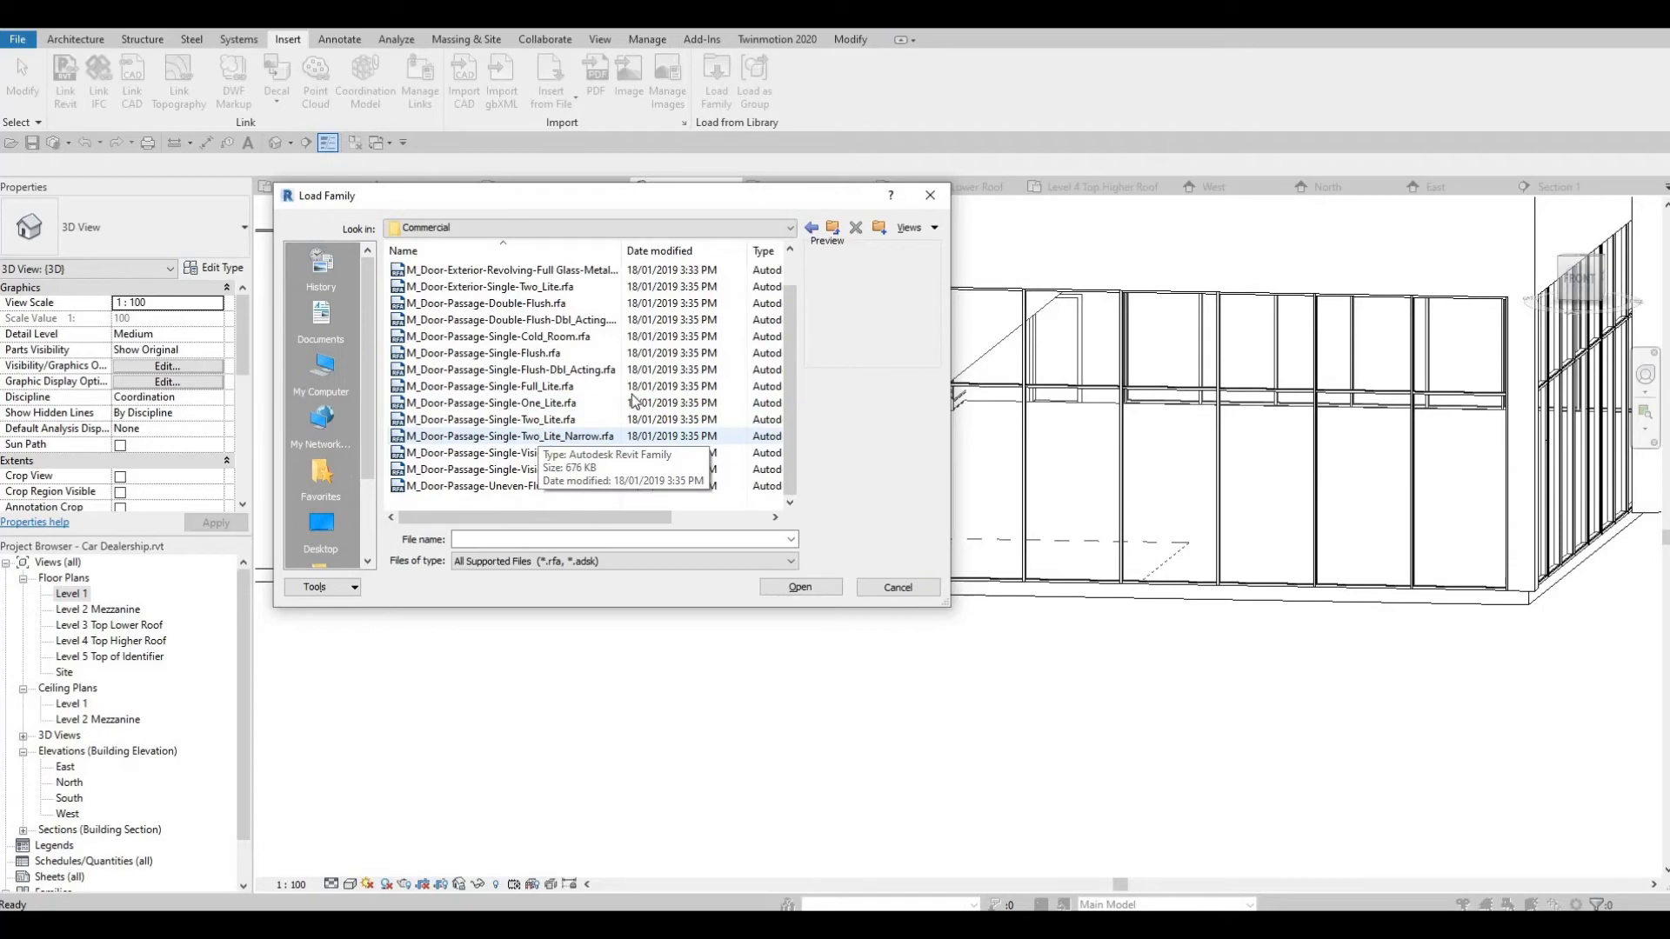
click(811, 227)
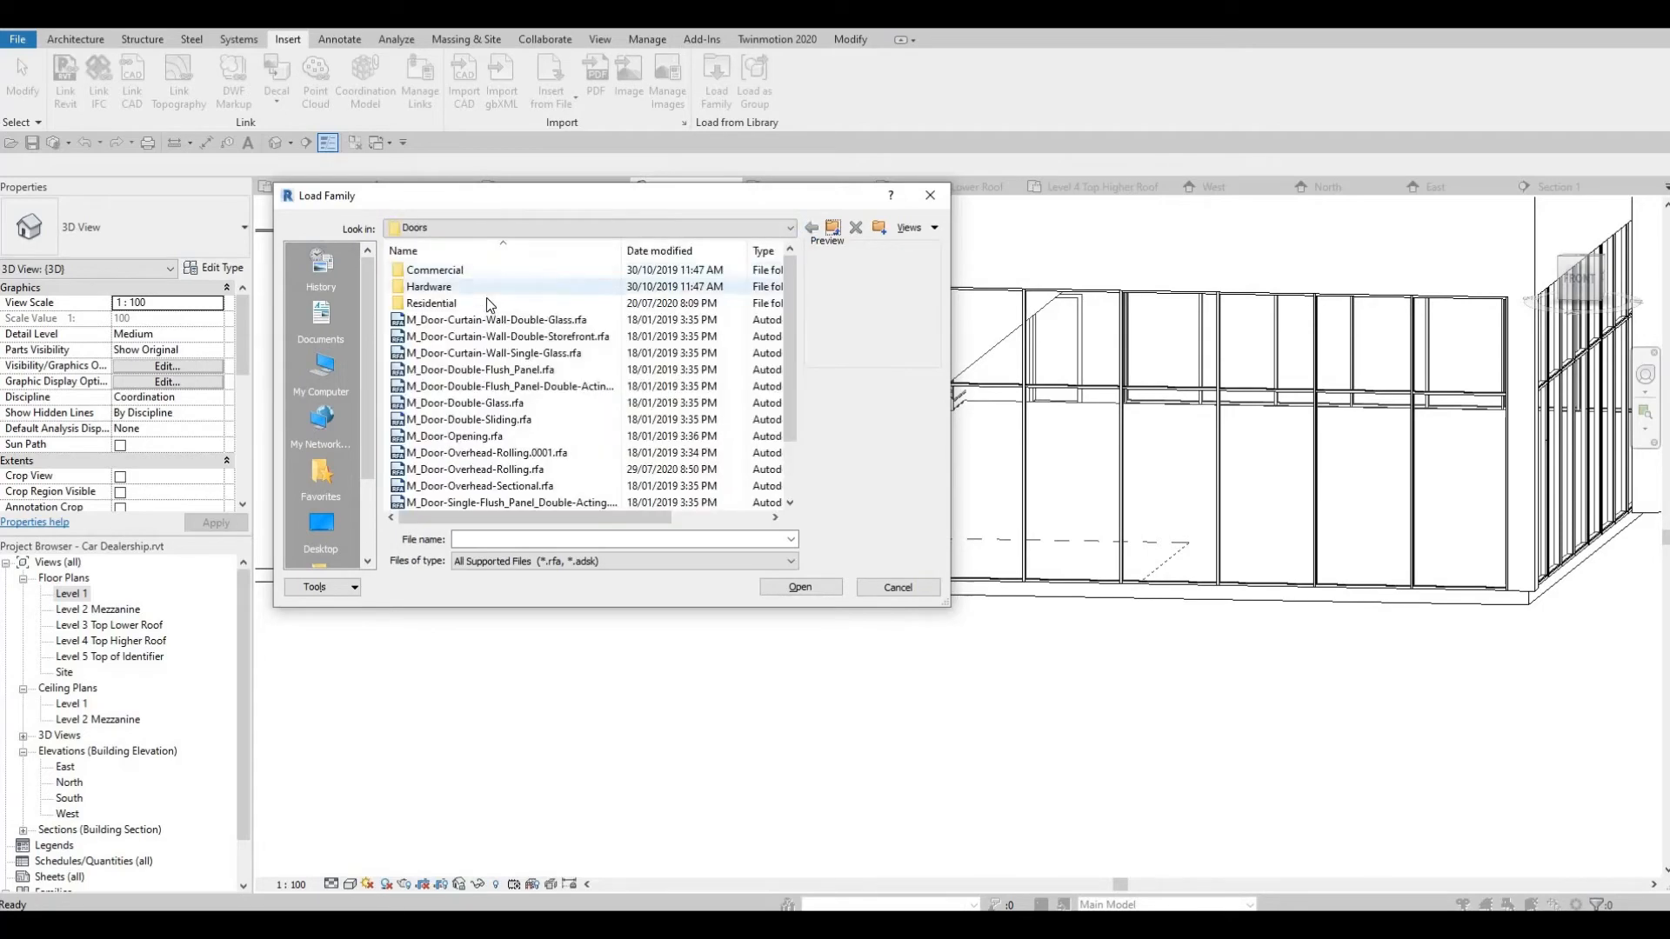
double_click(487, 302)
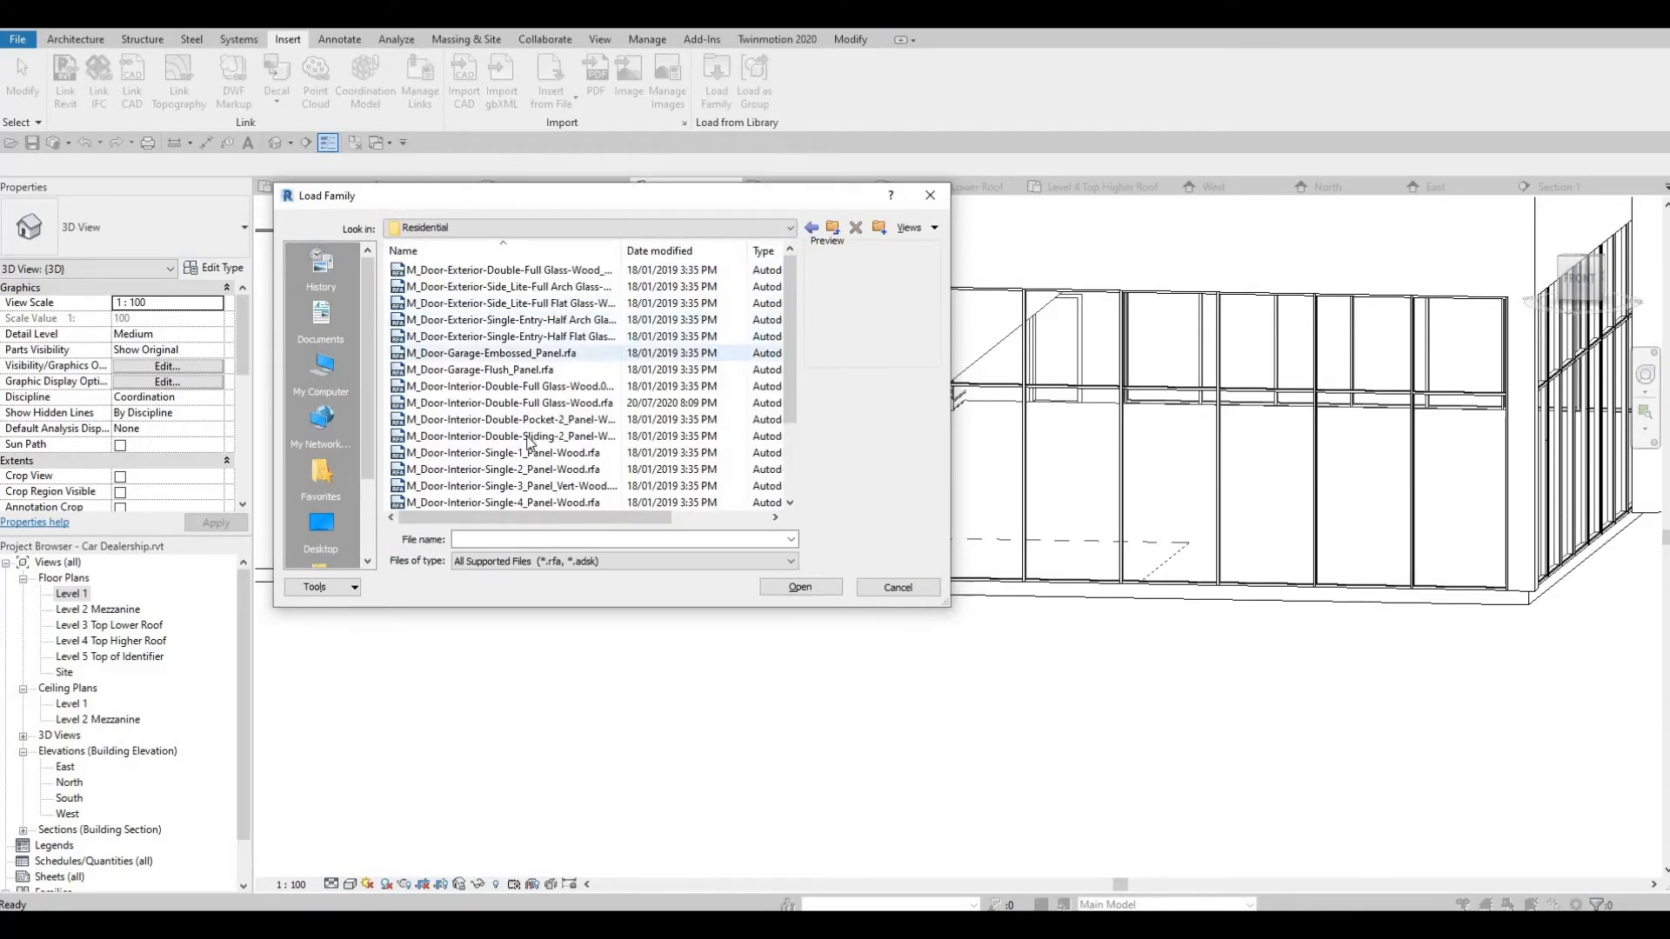
click(490, 370)
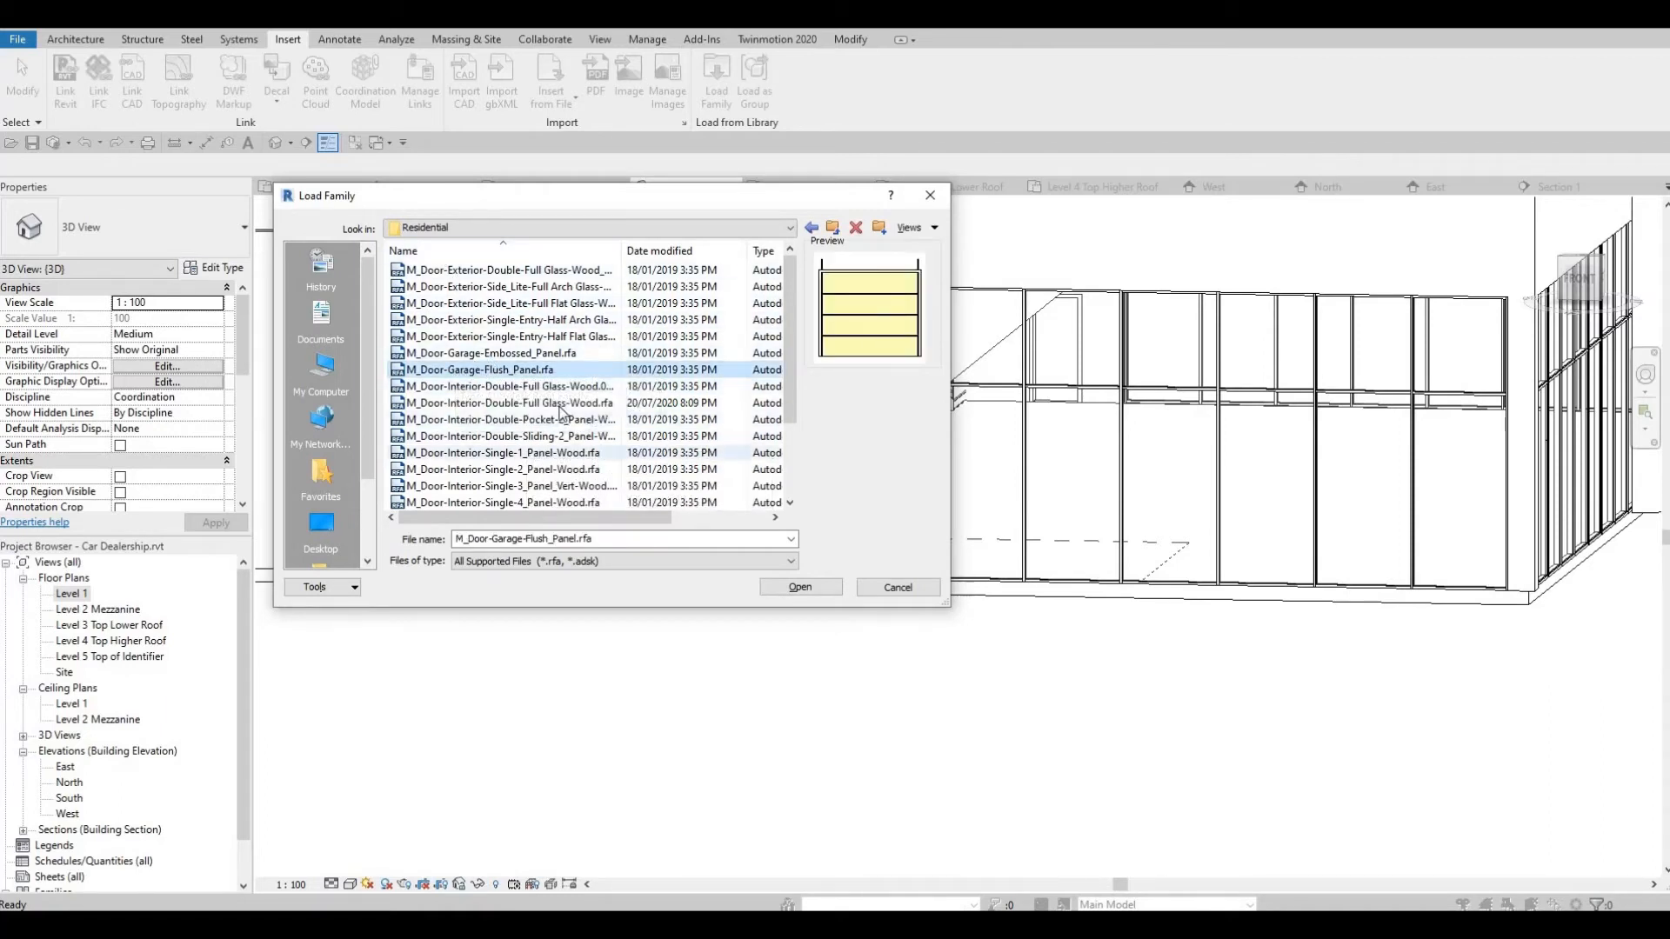
click(790, 588)
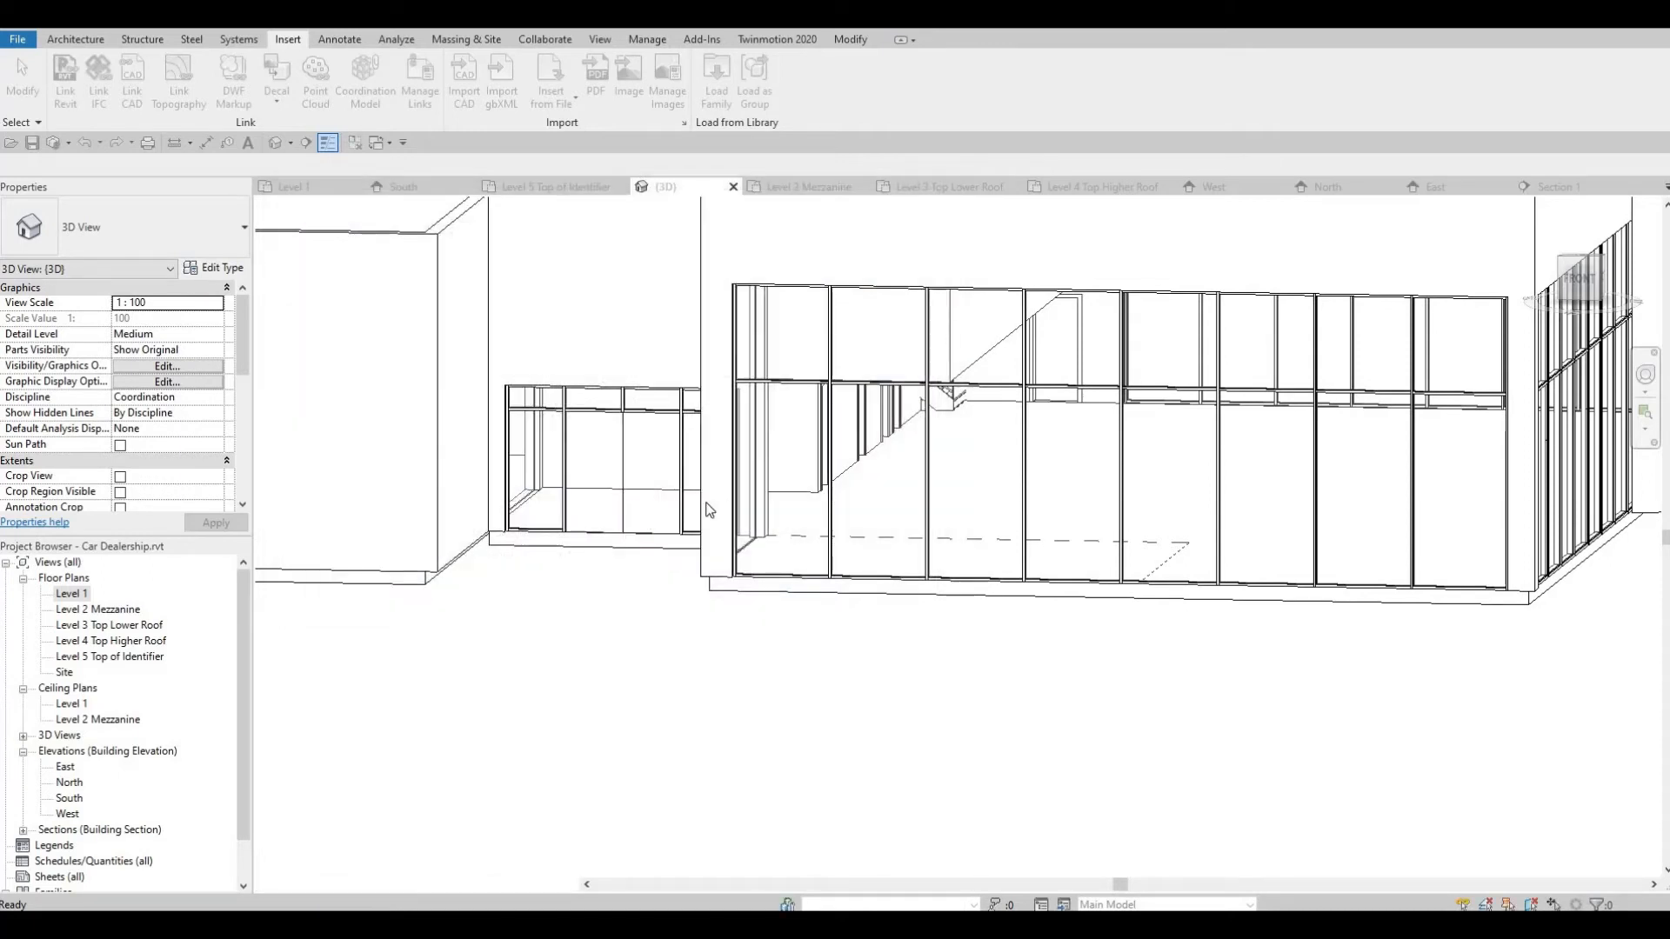
For door placement, choose the 2400 x 2100mm M_Door-Garage-Flush_Panel type and set its width to 4000 mm and height to 3000 mm
middle_drag(813, 513, 919, 521)
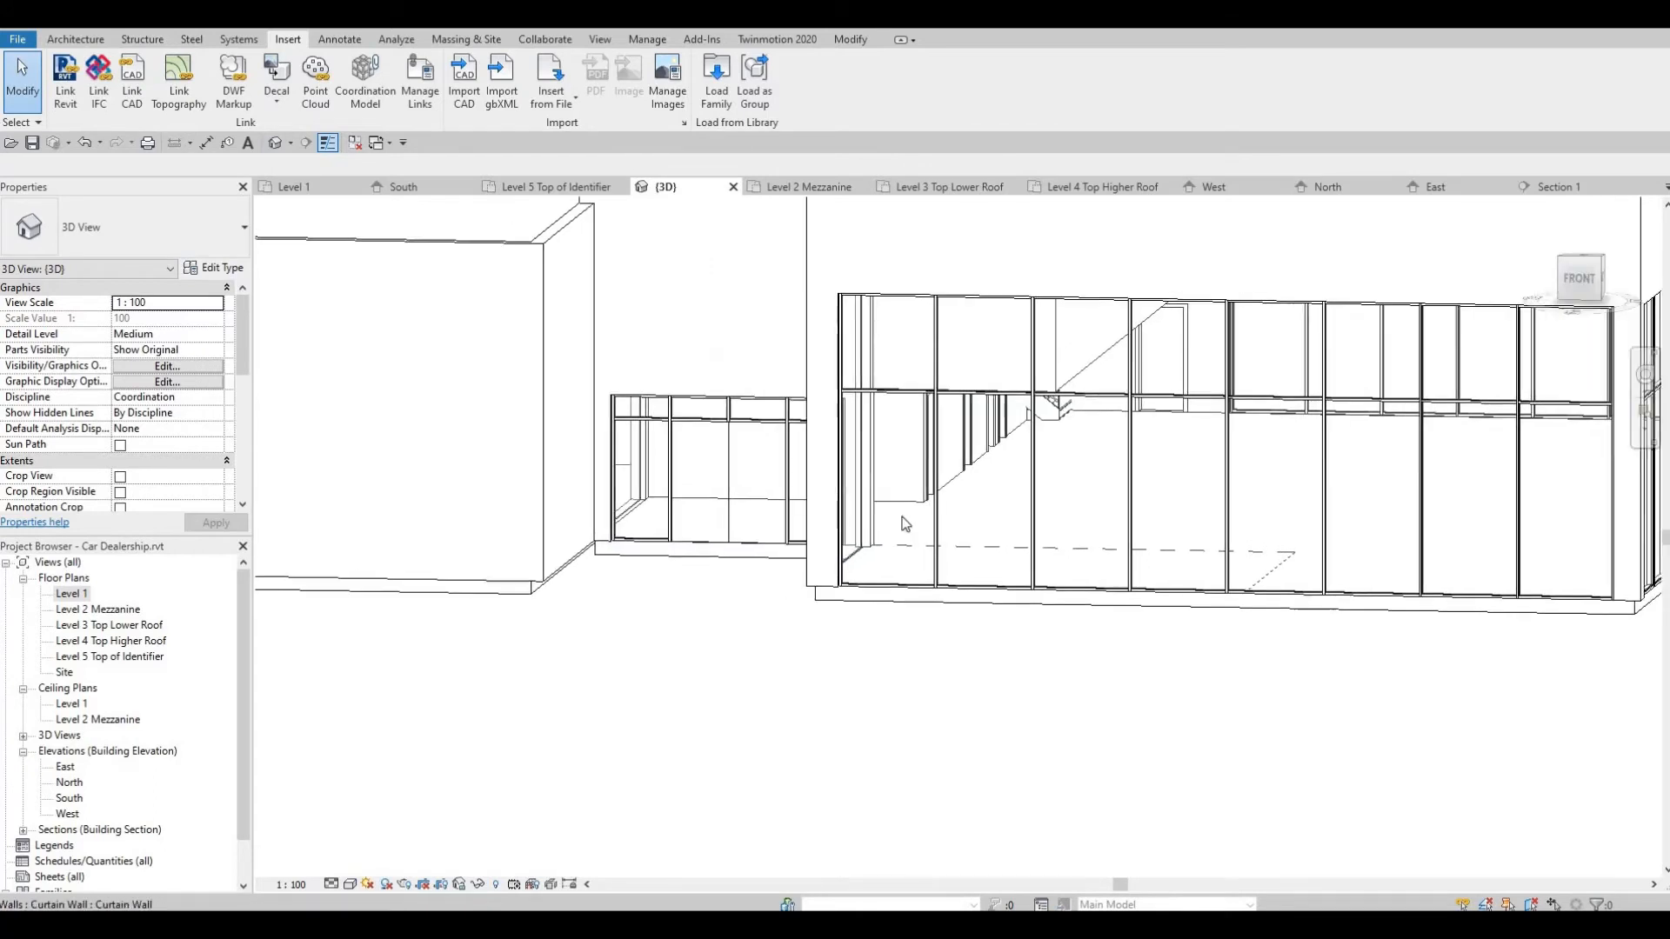
scroll(904, 523, down, 3)
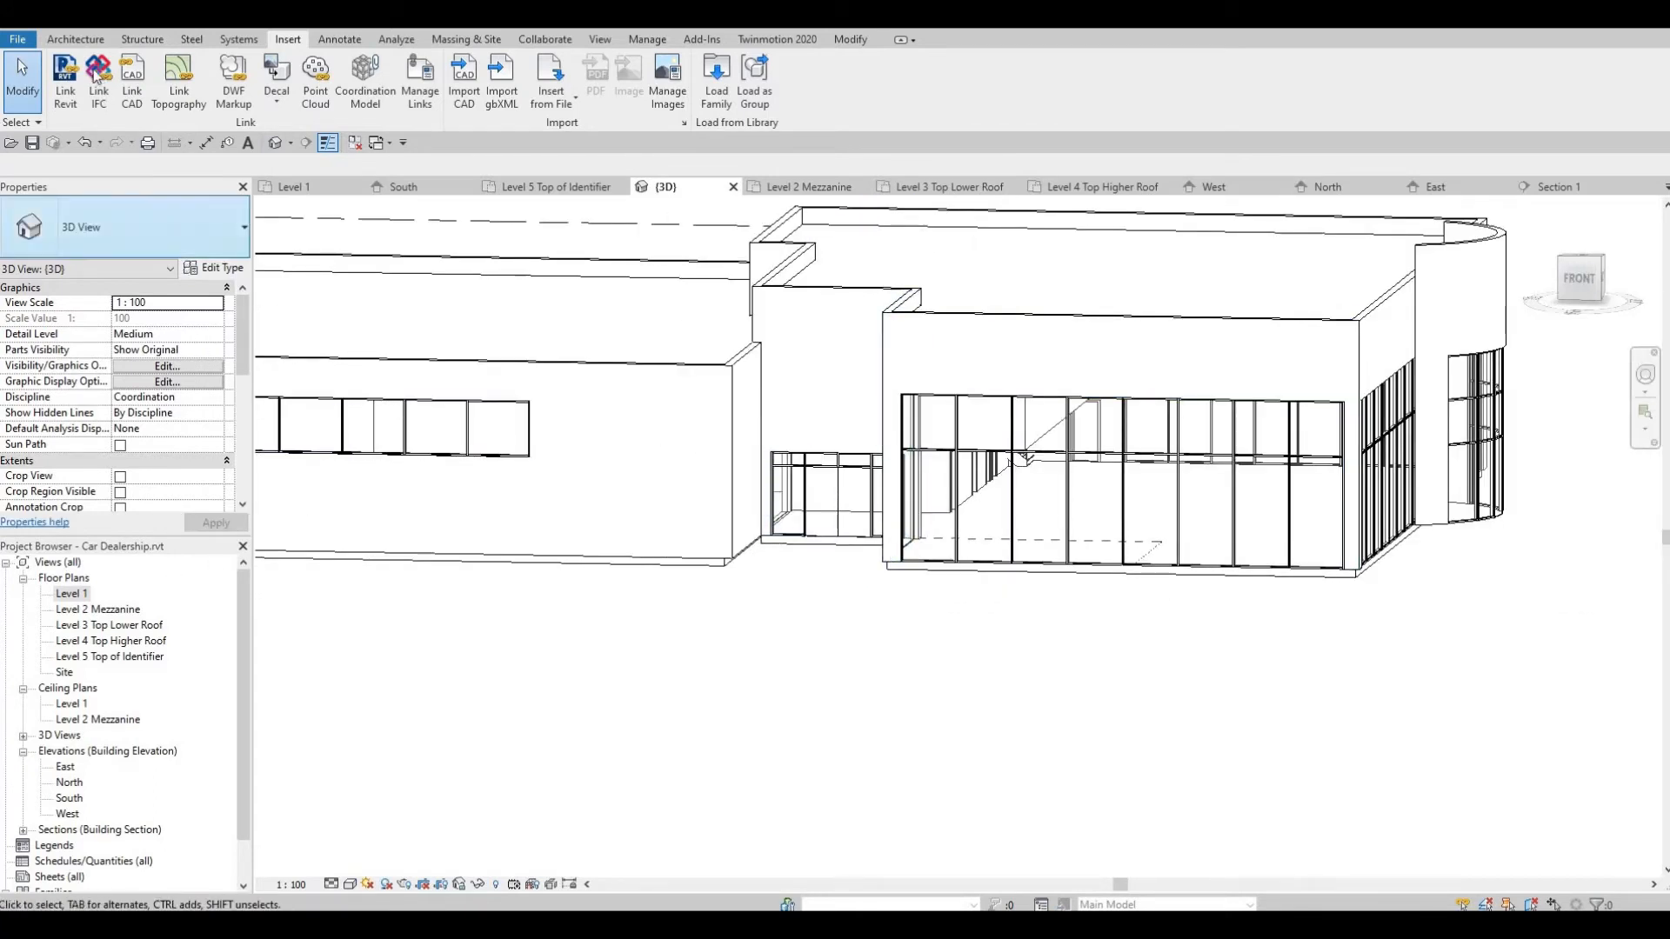
click(76, 39)
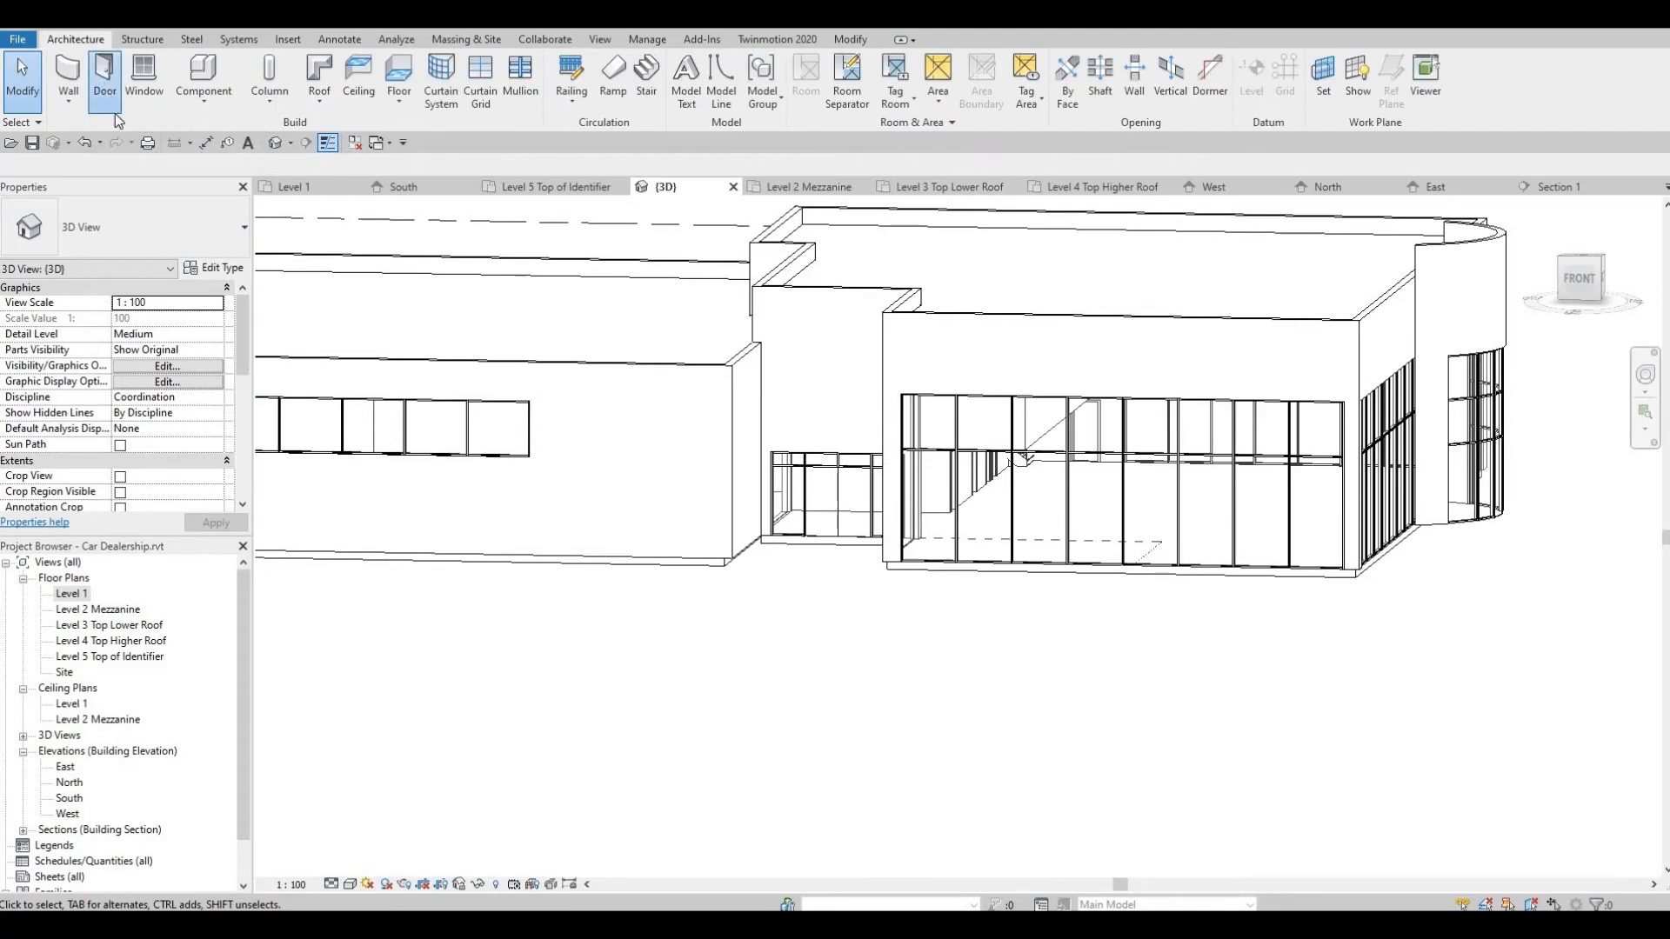
click(104, 81)
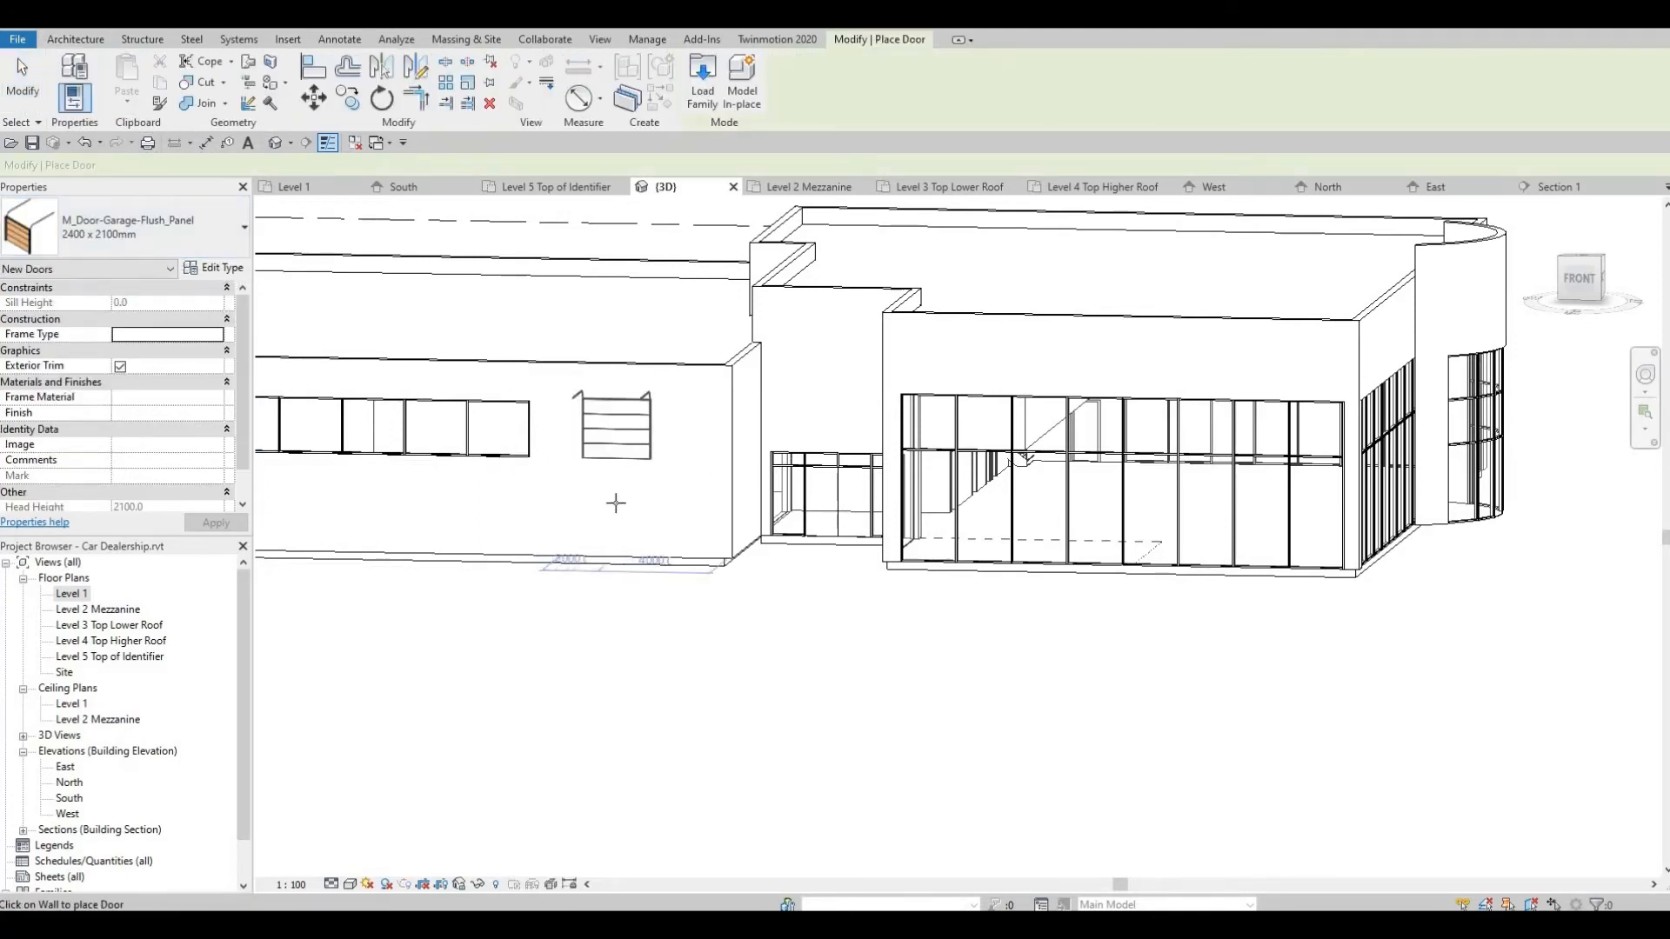
click(223, 251)
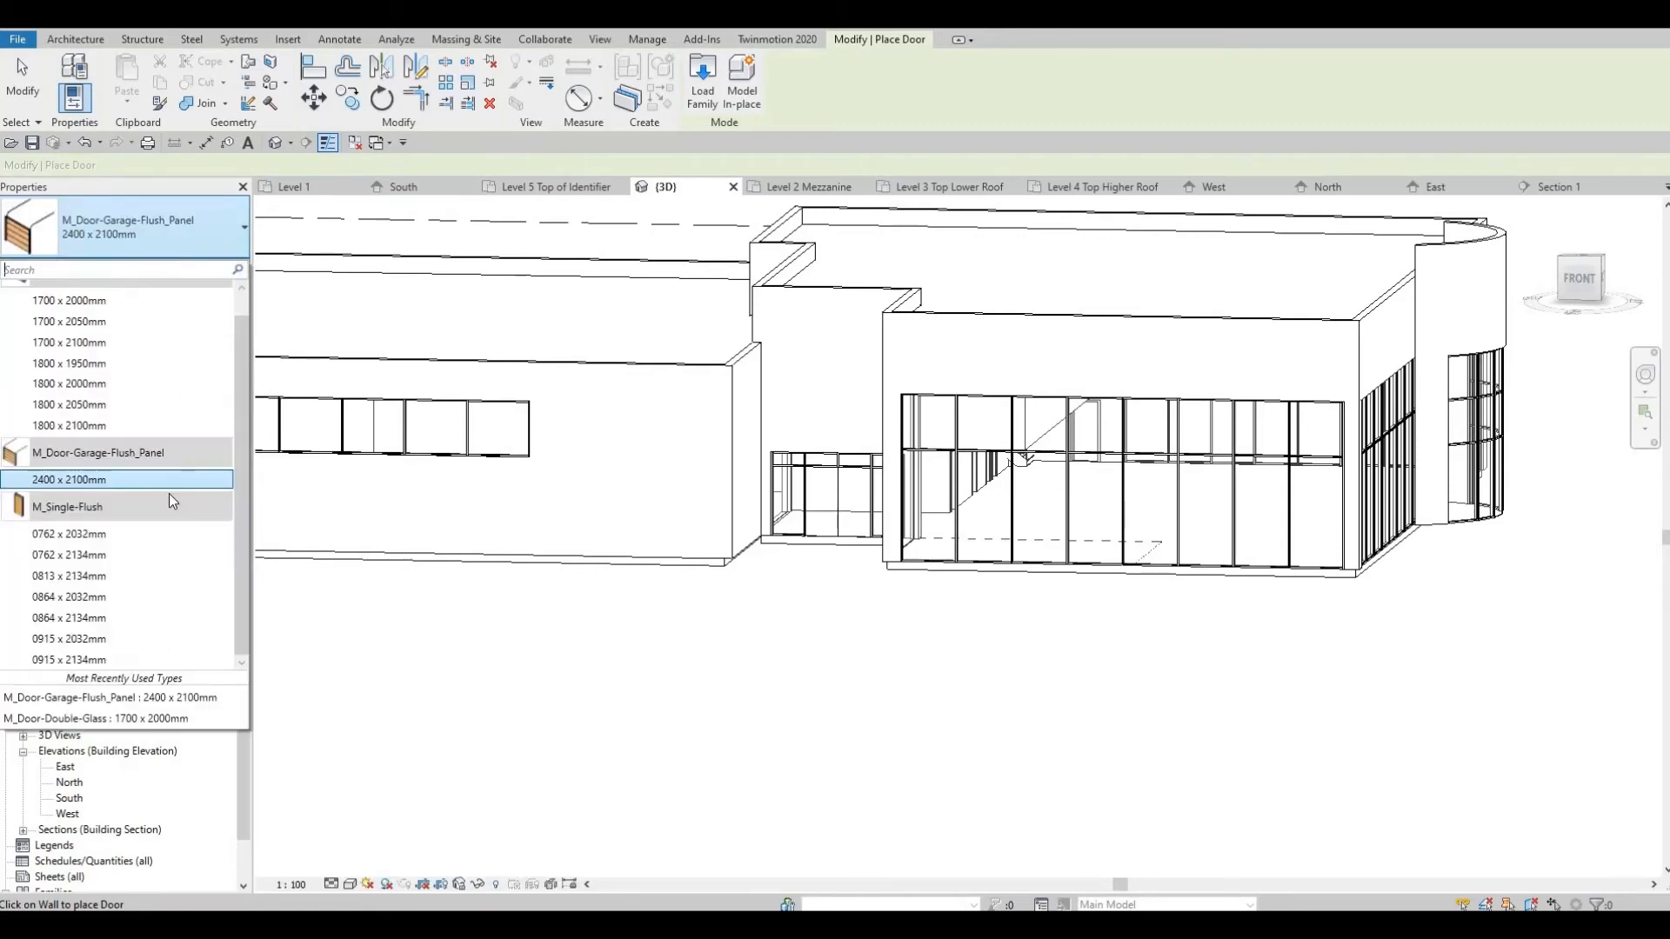
click(205, 479)
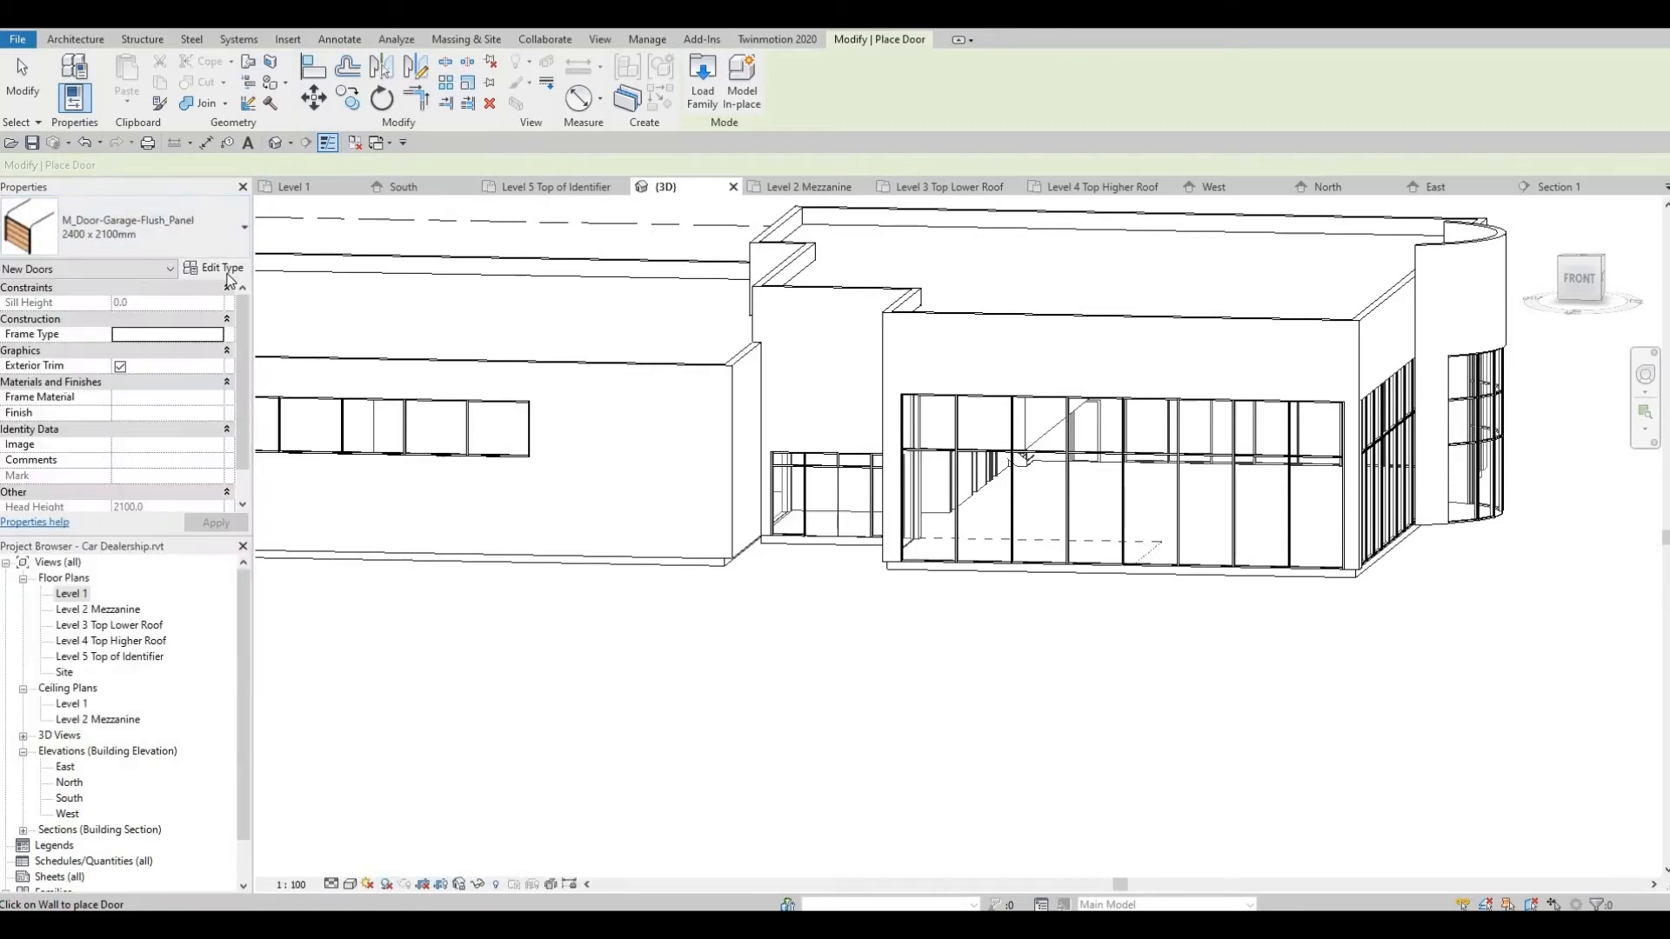
click(230, 273)
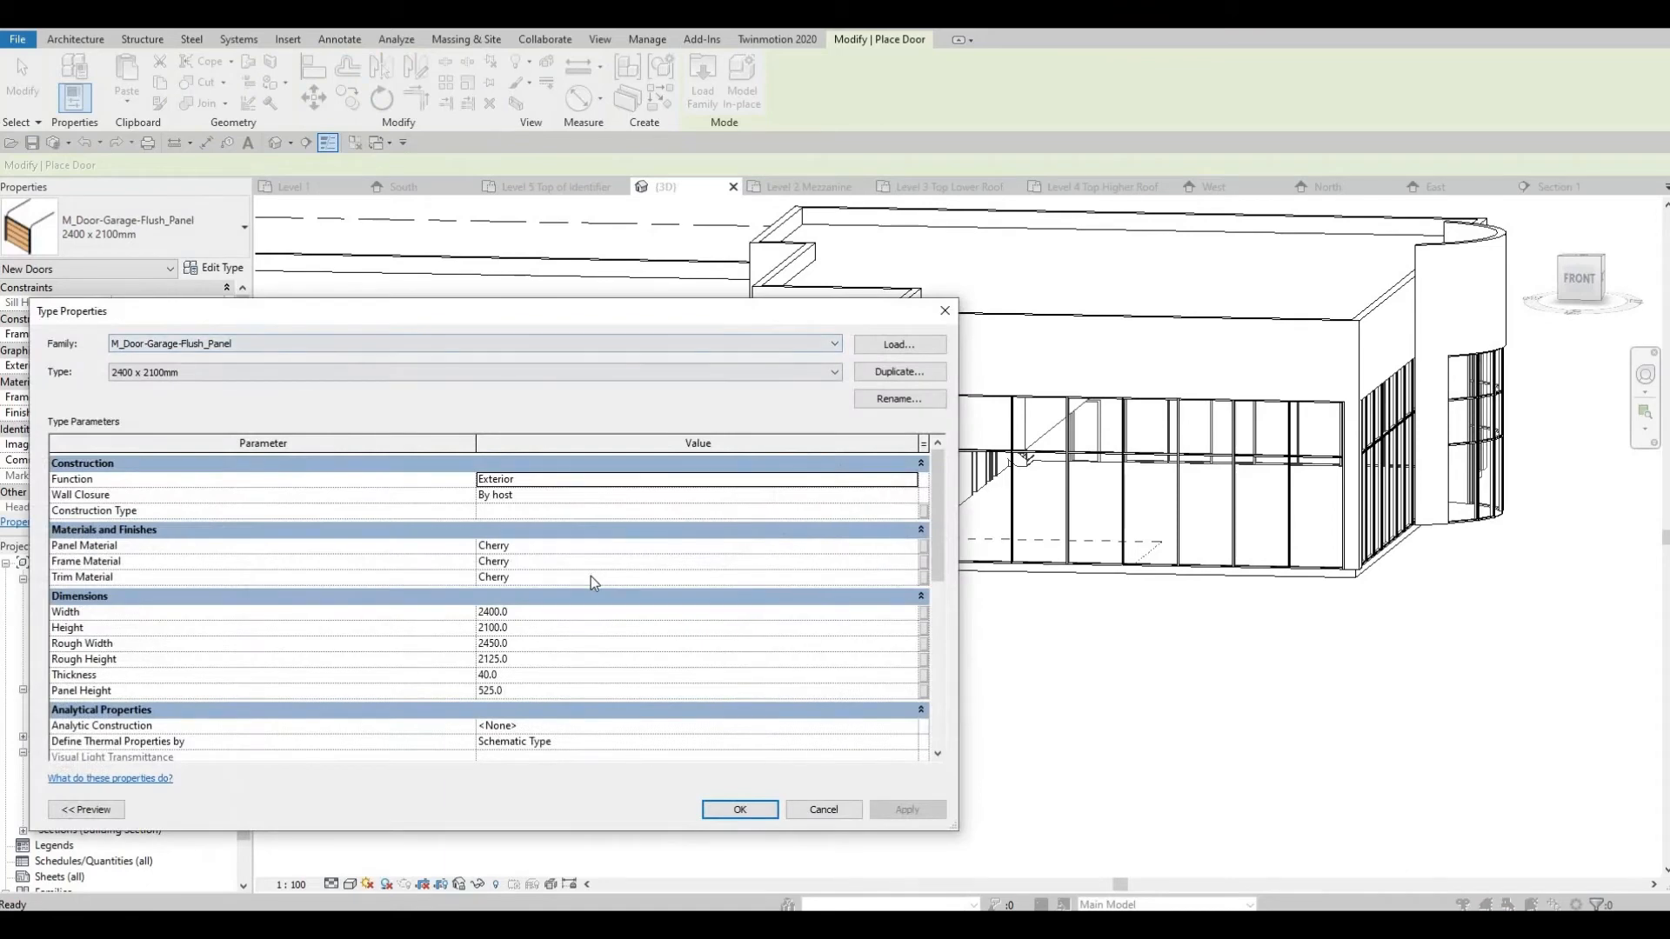
click(564, 613)
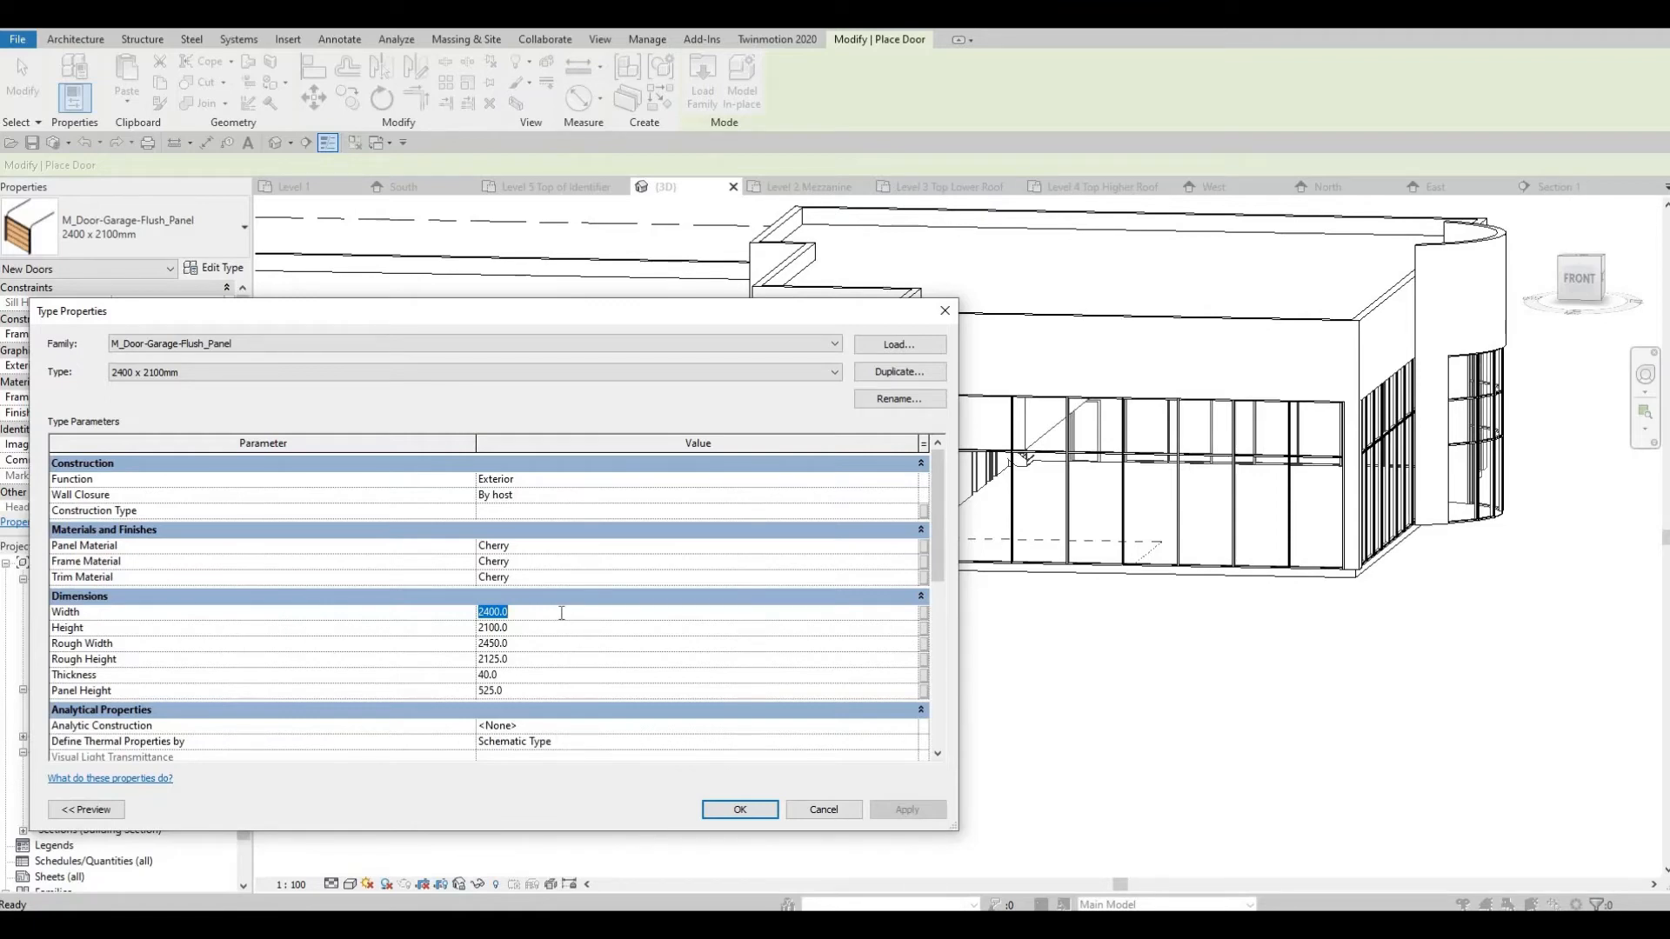
text(400)
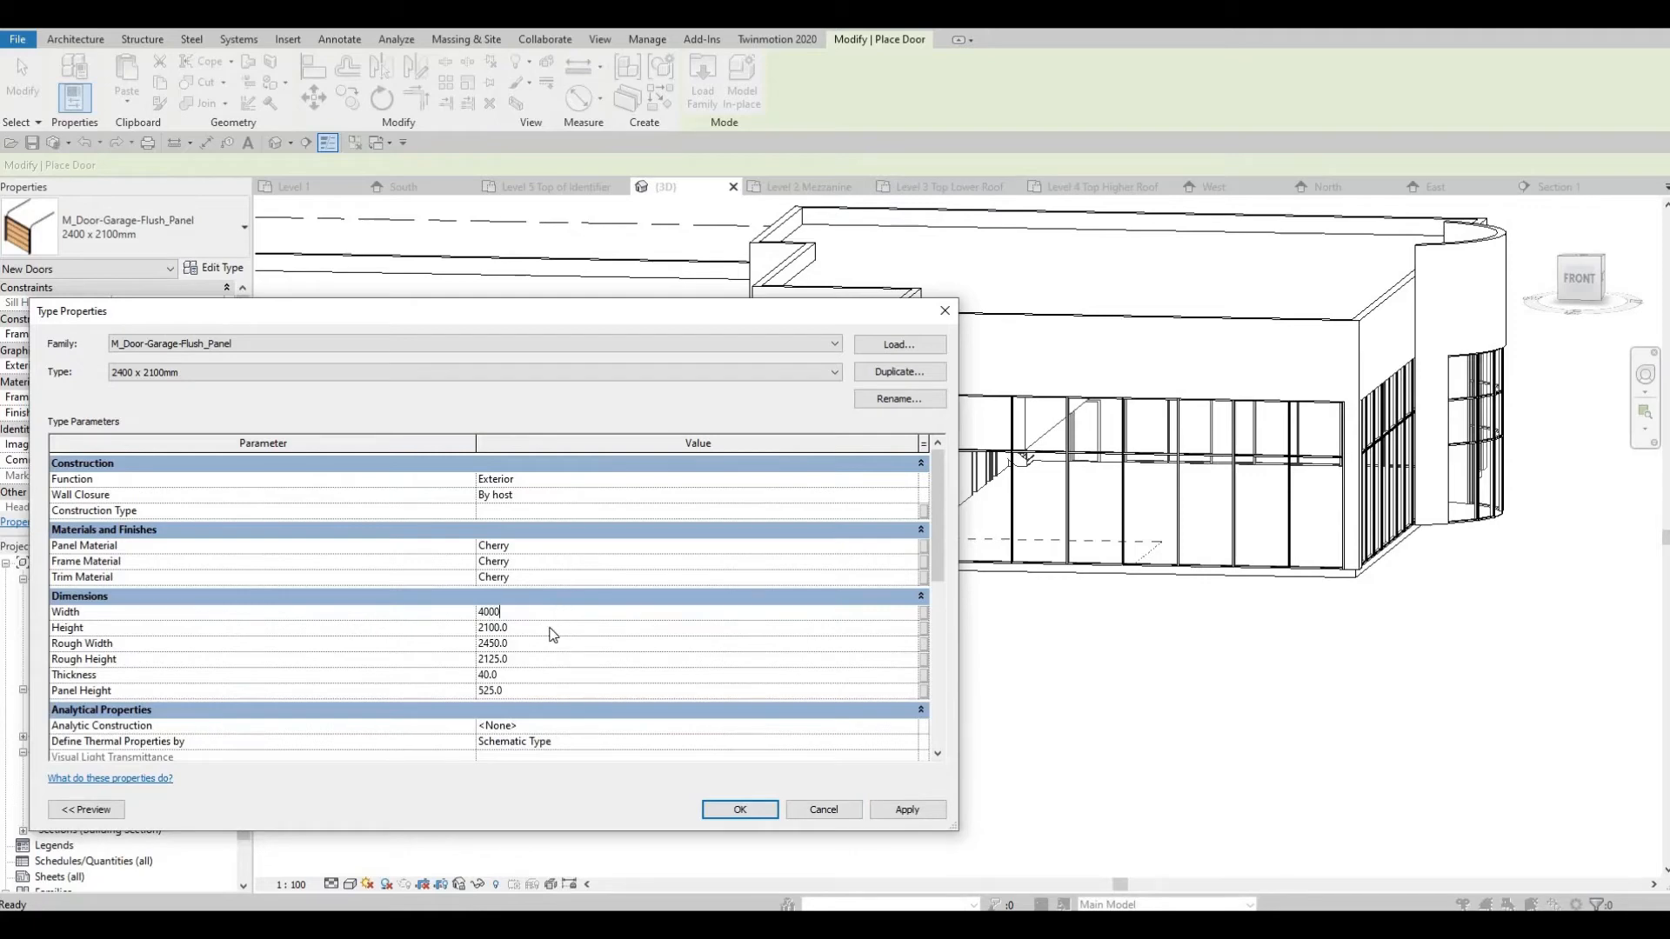
click(549, 628)
click(905, 809)
click(774, 810)
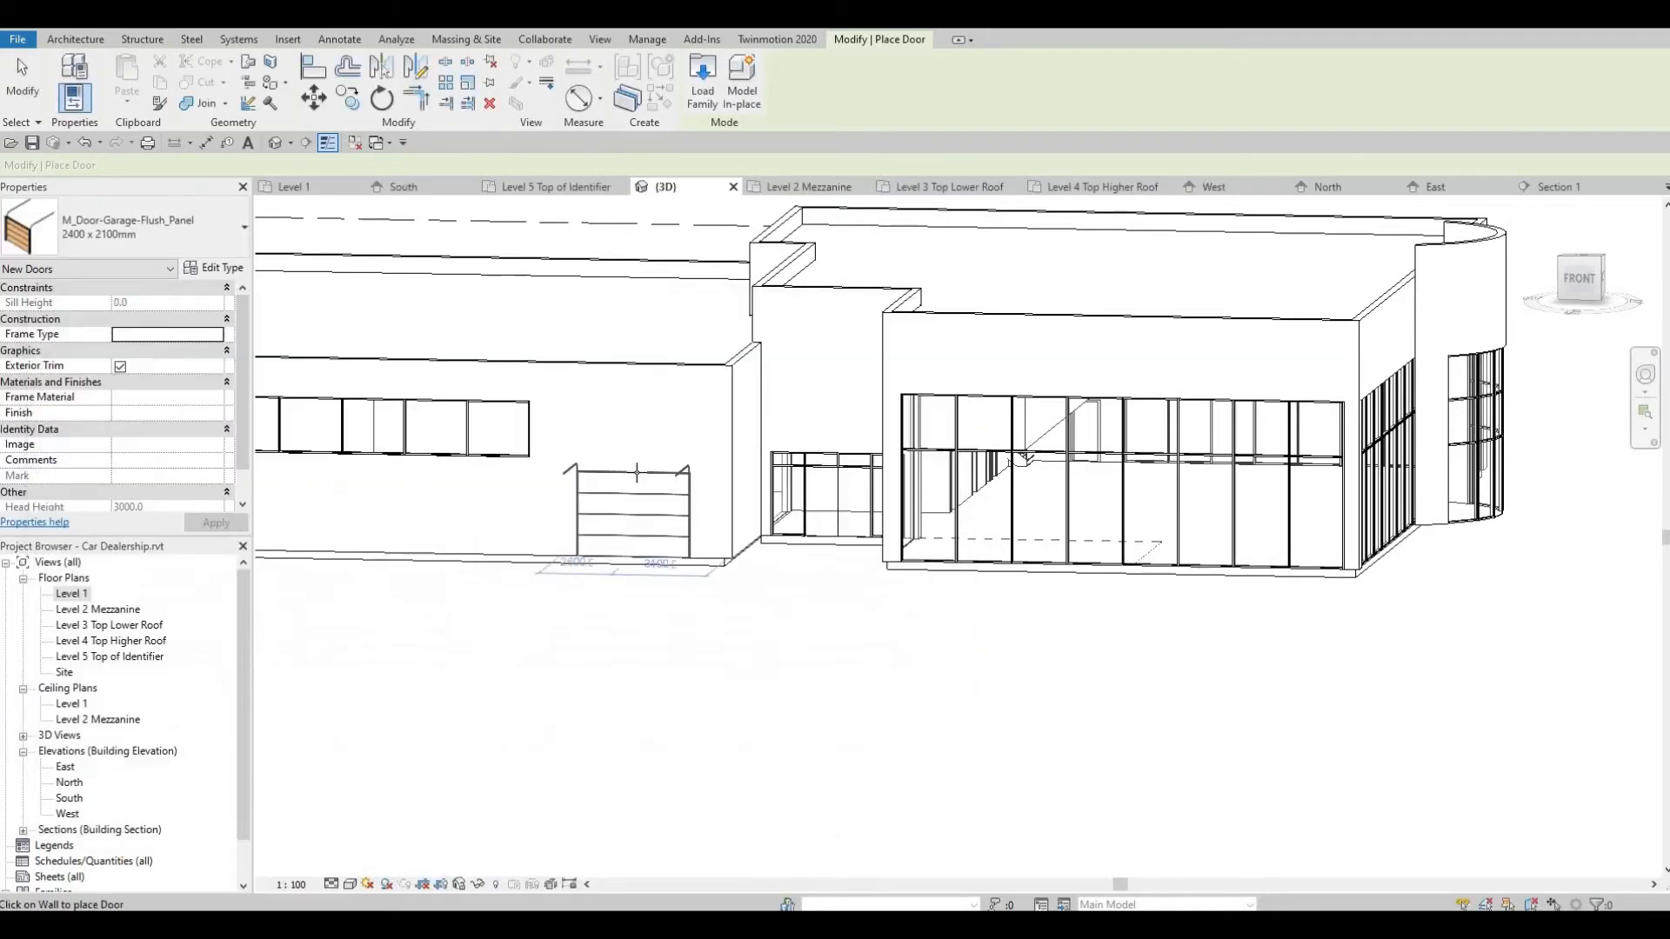
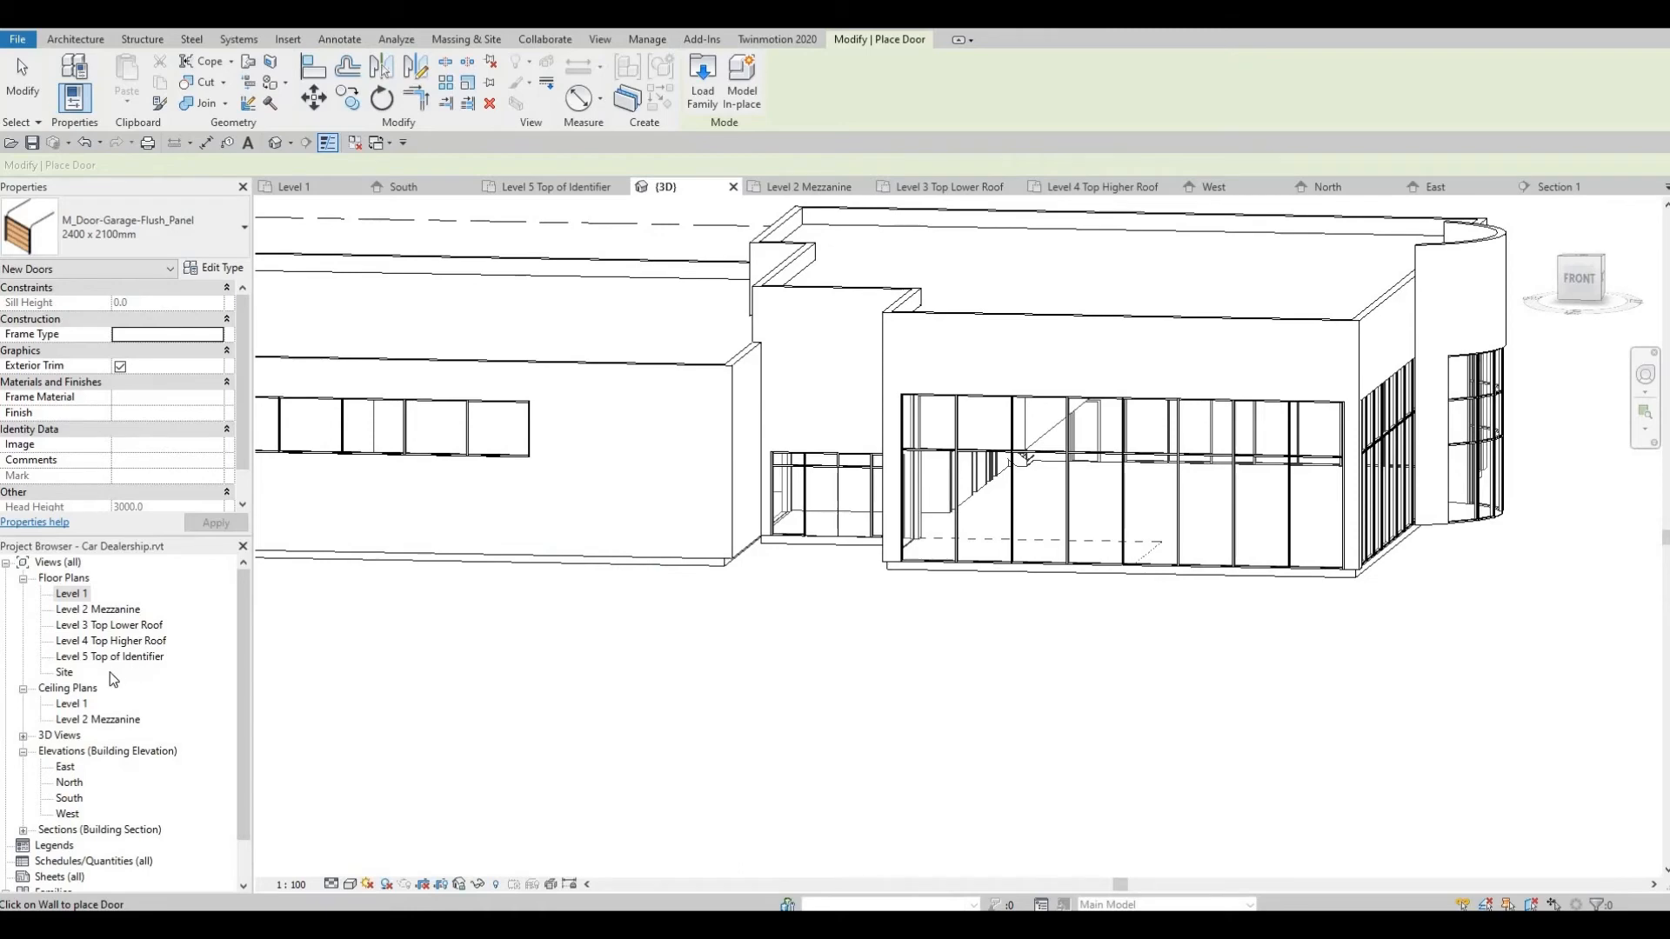
On the Level 1 plan, place the garage door in the Garbage Room's exterior wall, centred 3000 mm from each side wall
double_click(72, 593)
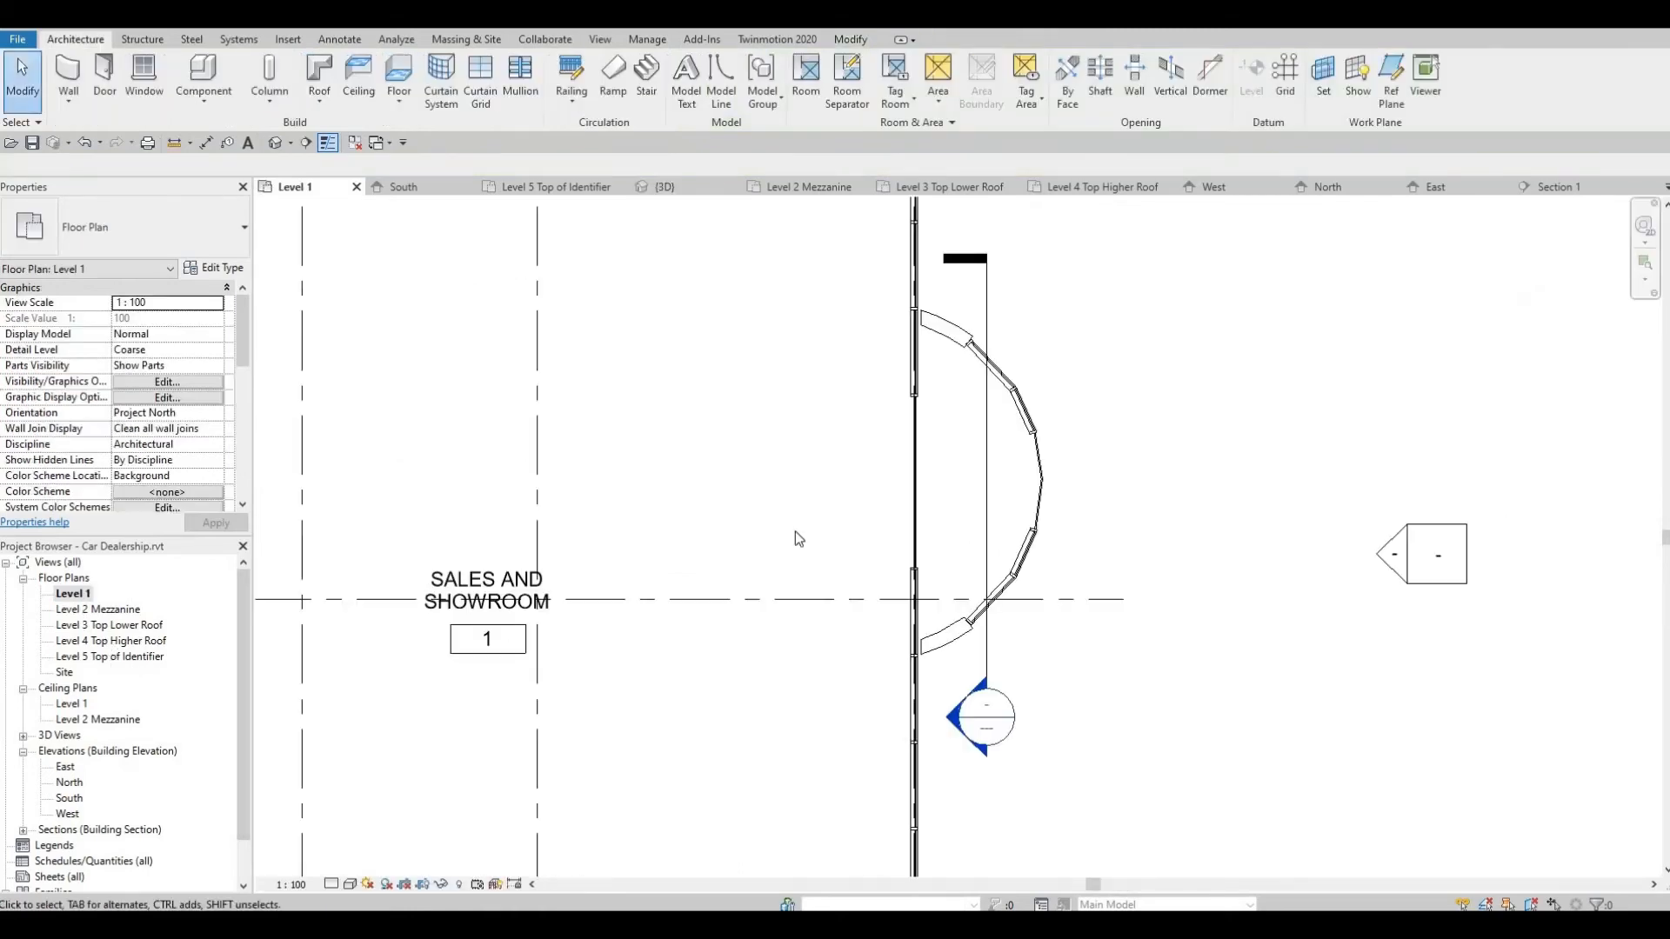
scroll(690, 492, down, 2)
scroll(690, 491, down, 2)
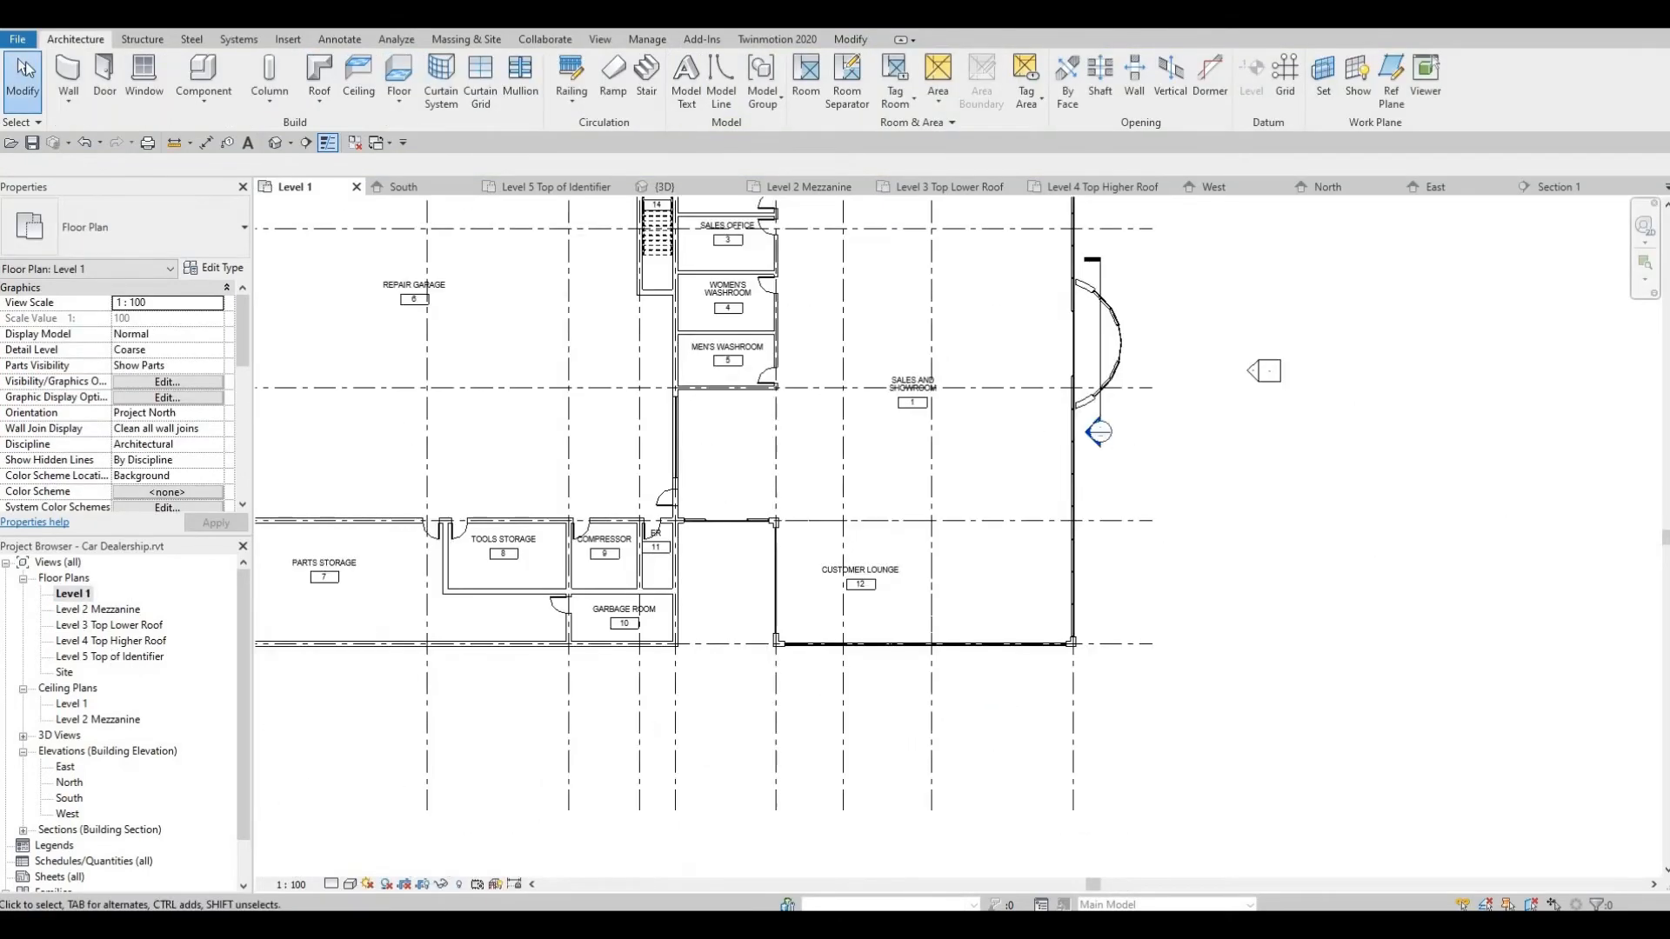
click(106, 78)
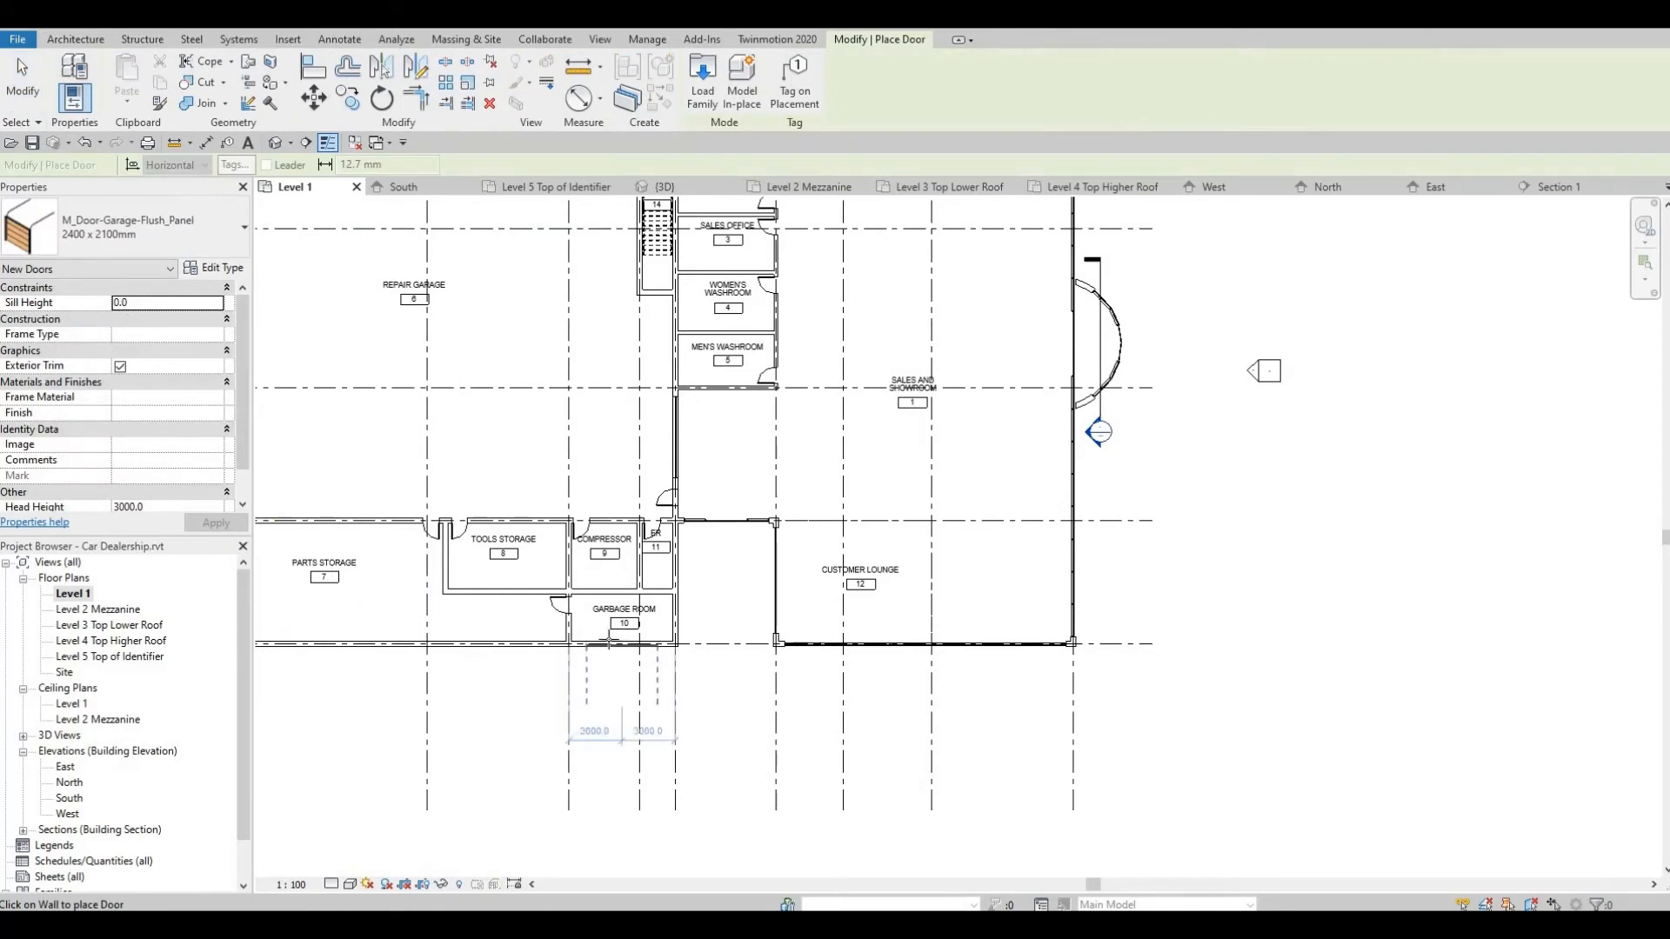
scroll(609, 642, up, 1)
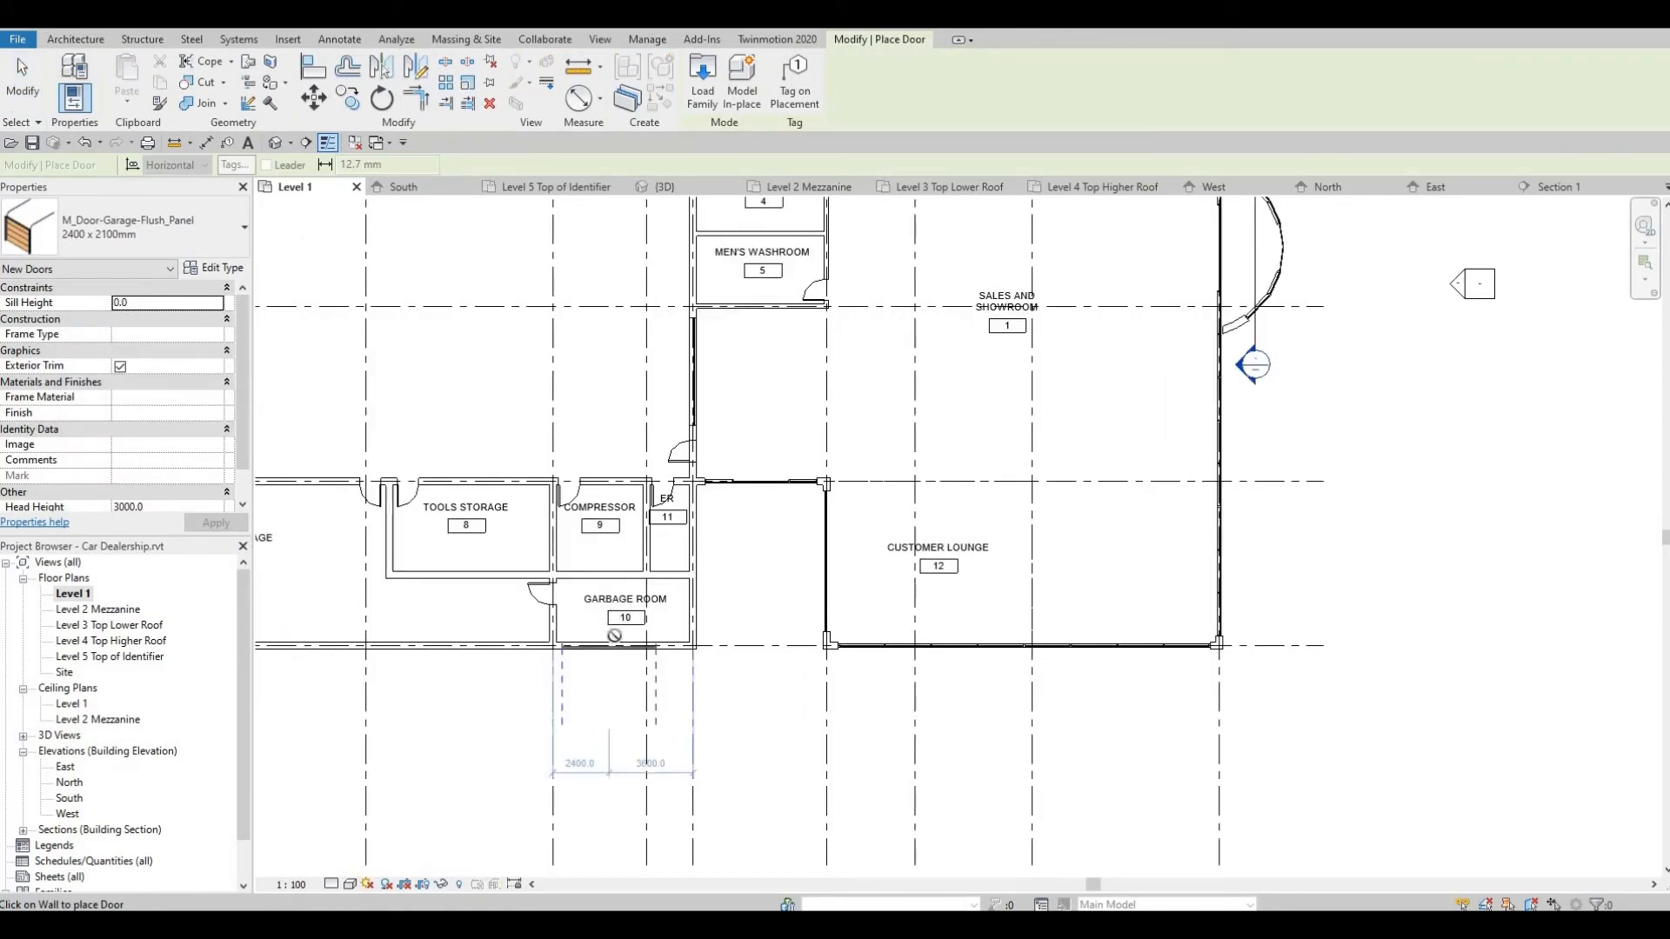
scroll(614, 635, up, 1)
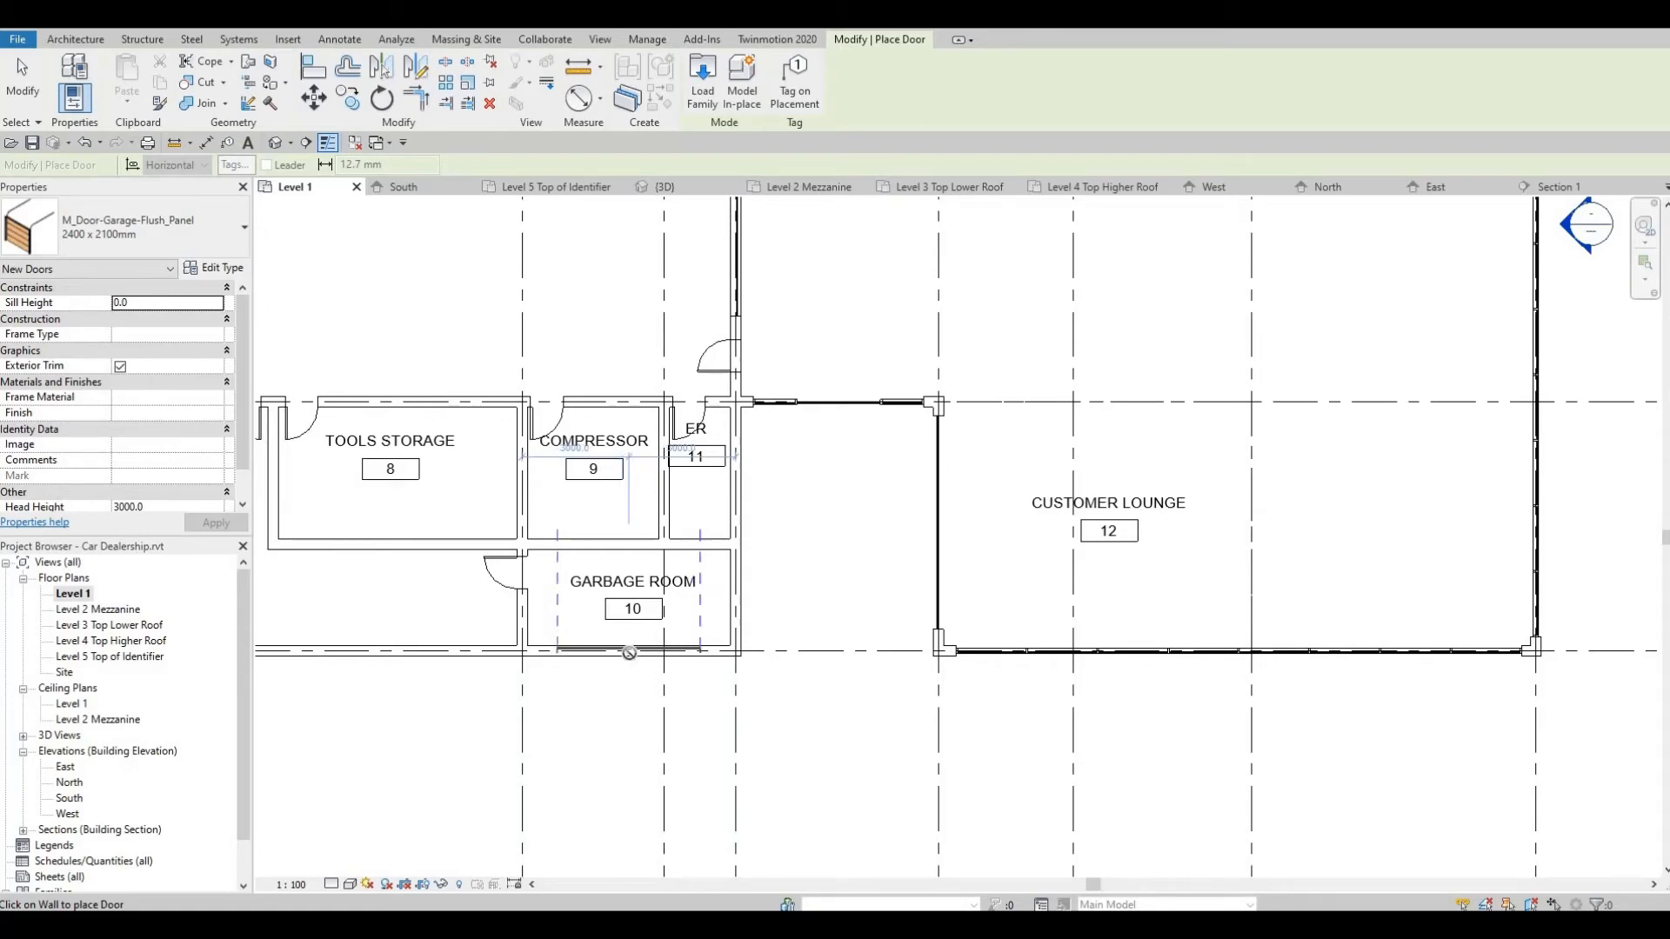
click(628, 653)
Place two garage doors in the Repair Garage's exterior wall near grids B and C, with centres about 5100 mm apart
scroll(592, 614, down, 3)
middle_drag(790, 511, 1417, 583)
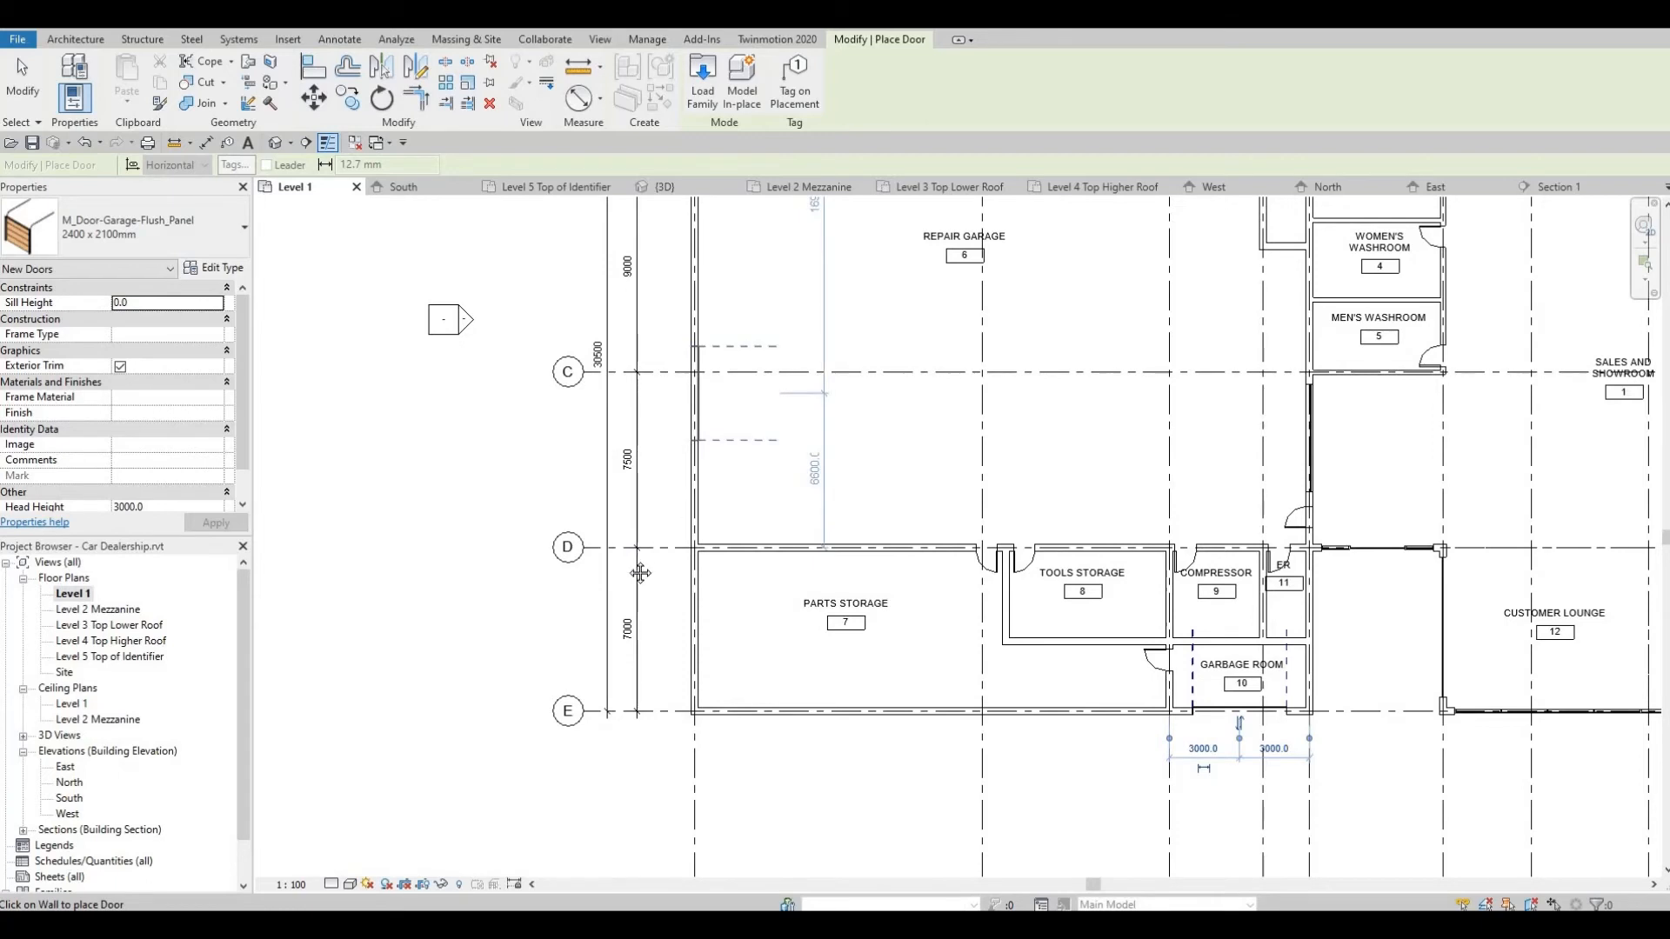
middle_drag(692, 356, 628, 523)
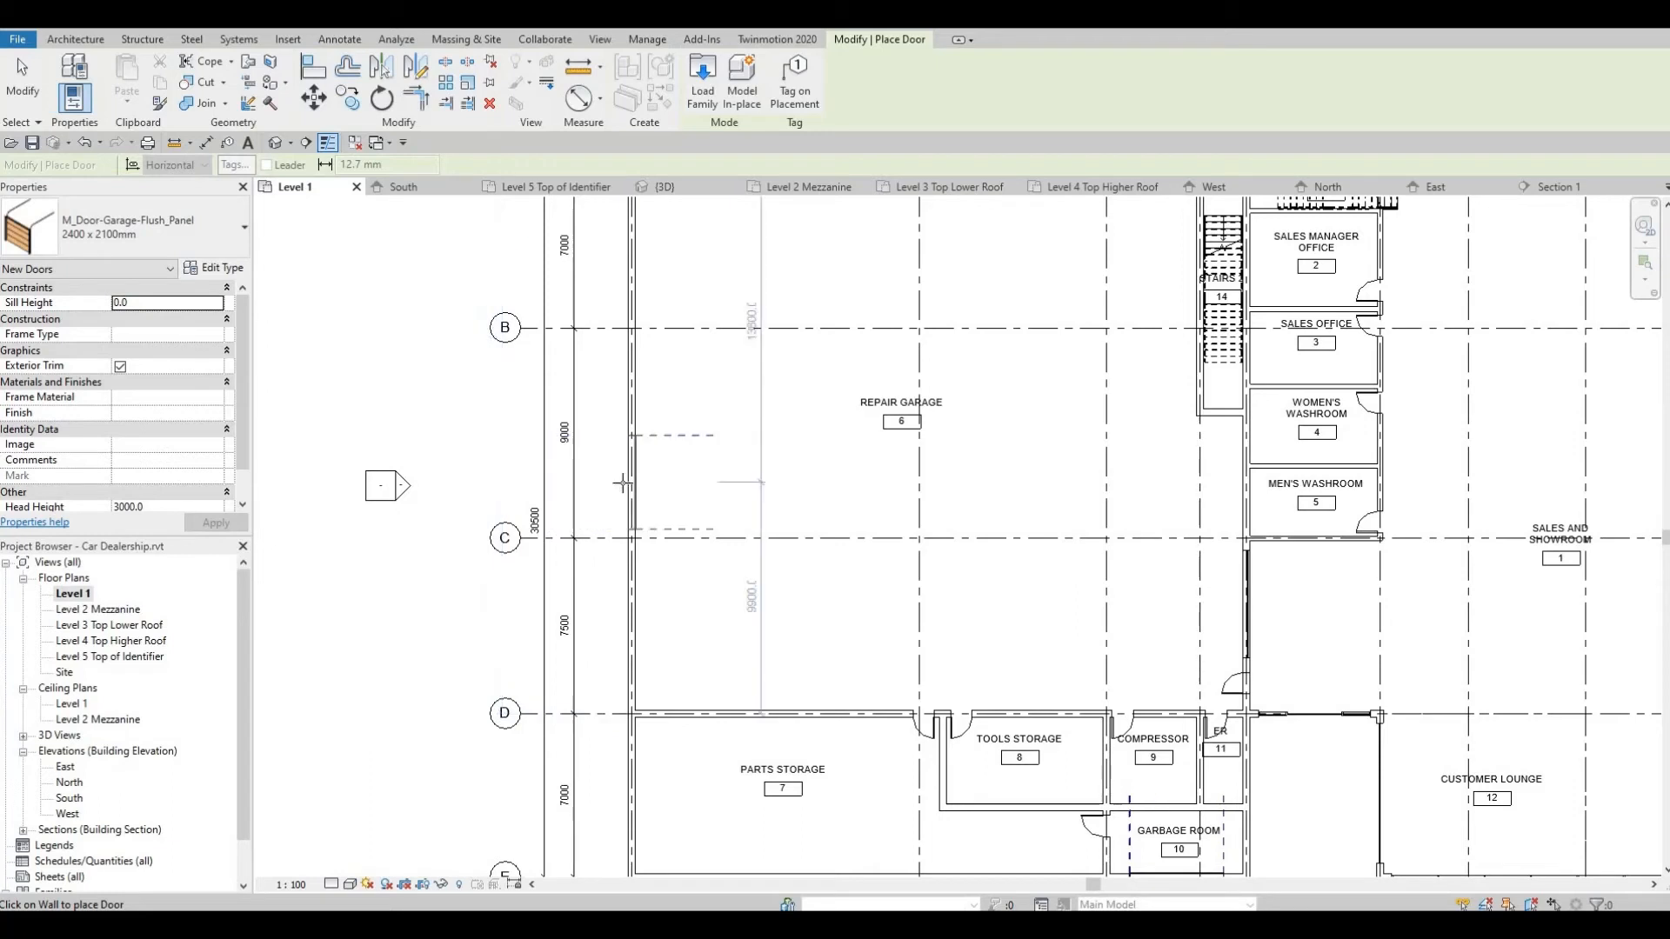
click(622, 483)
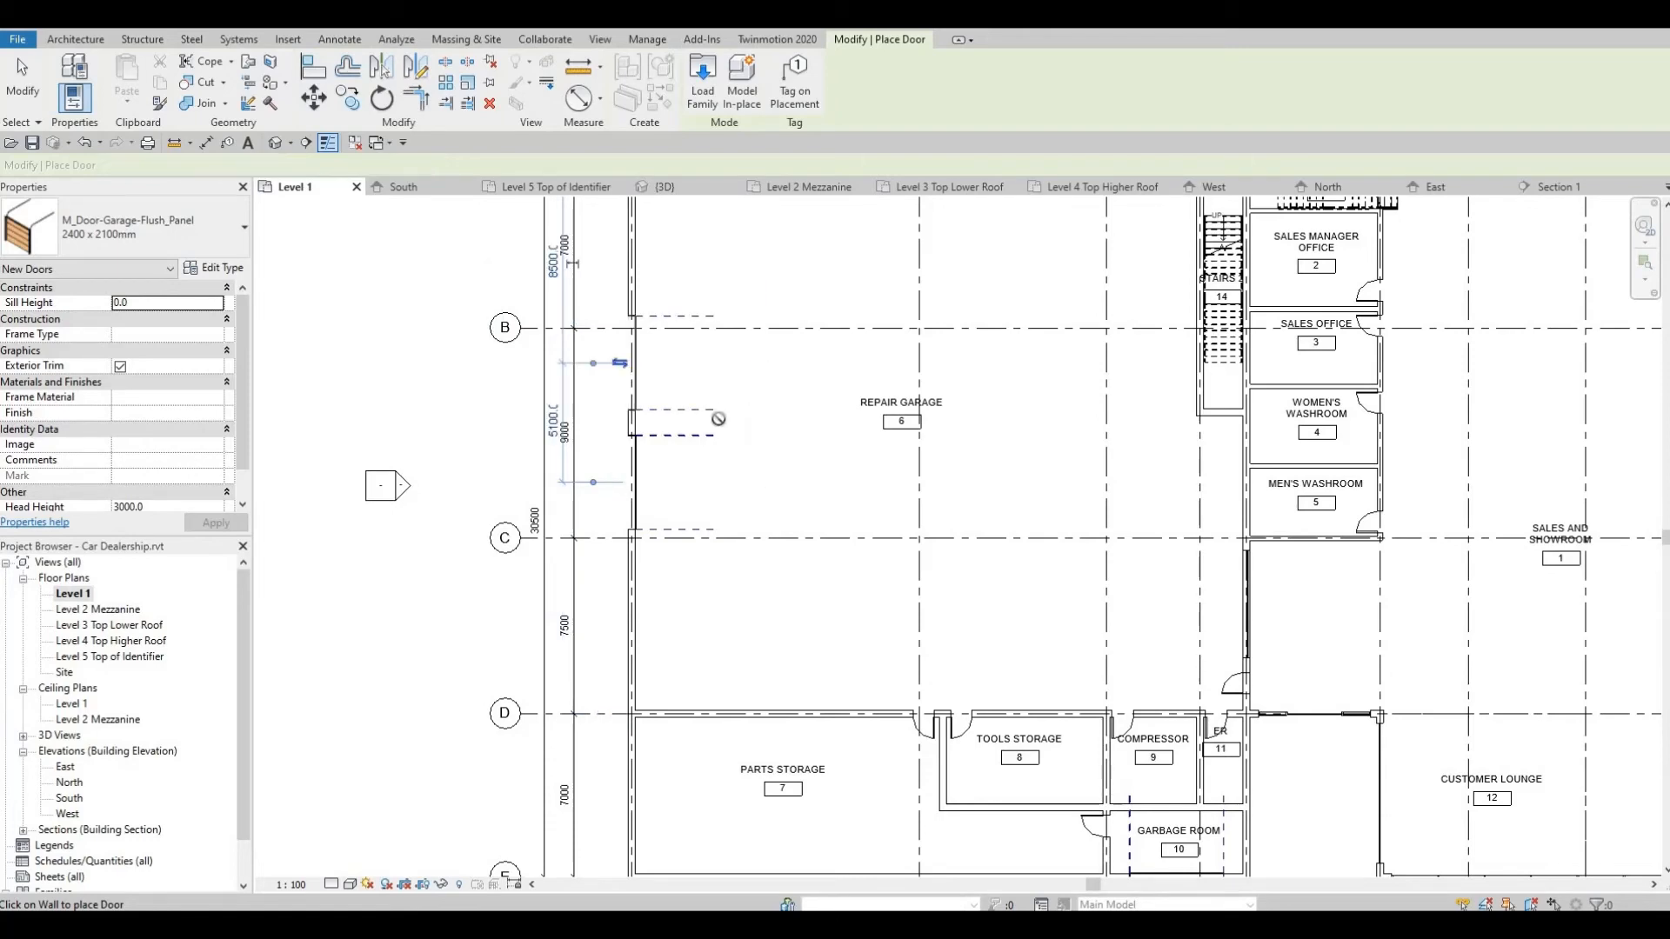
key(Escape)
key(Escape)
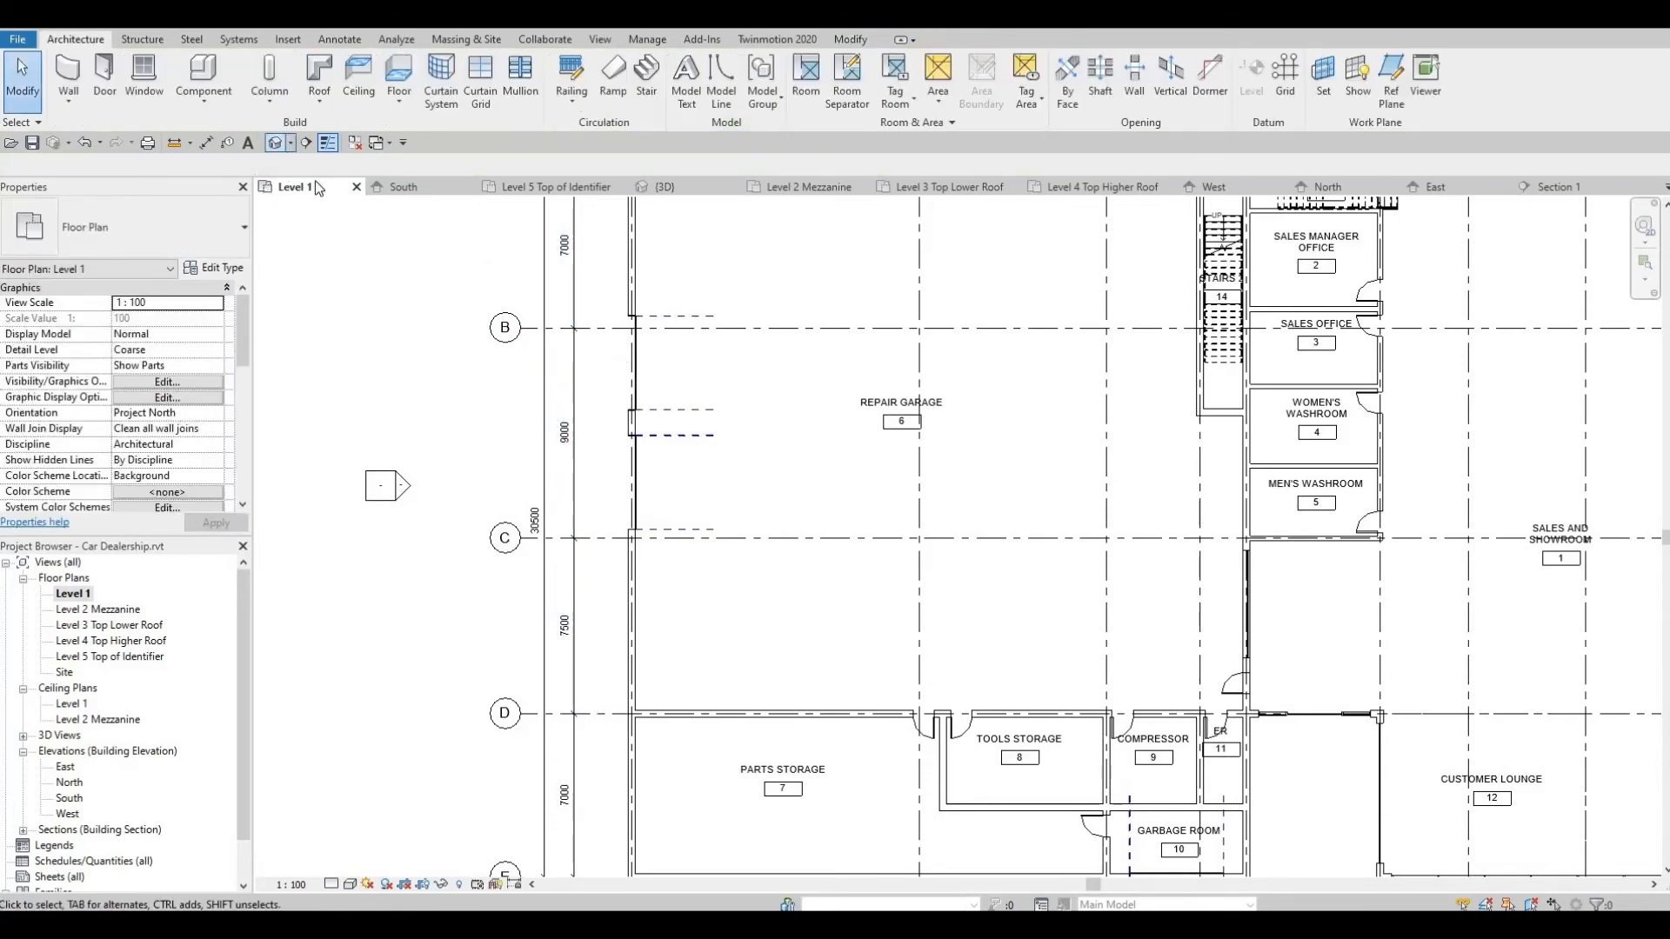
Examine the placed garage doors in the 3D view, select the one nearer grid A, and open the West elevation
middle_drag(701, 601, 1245, 636)
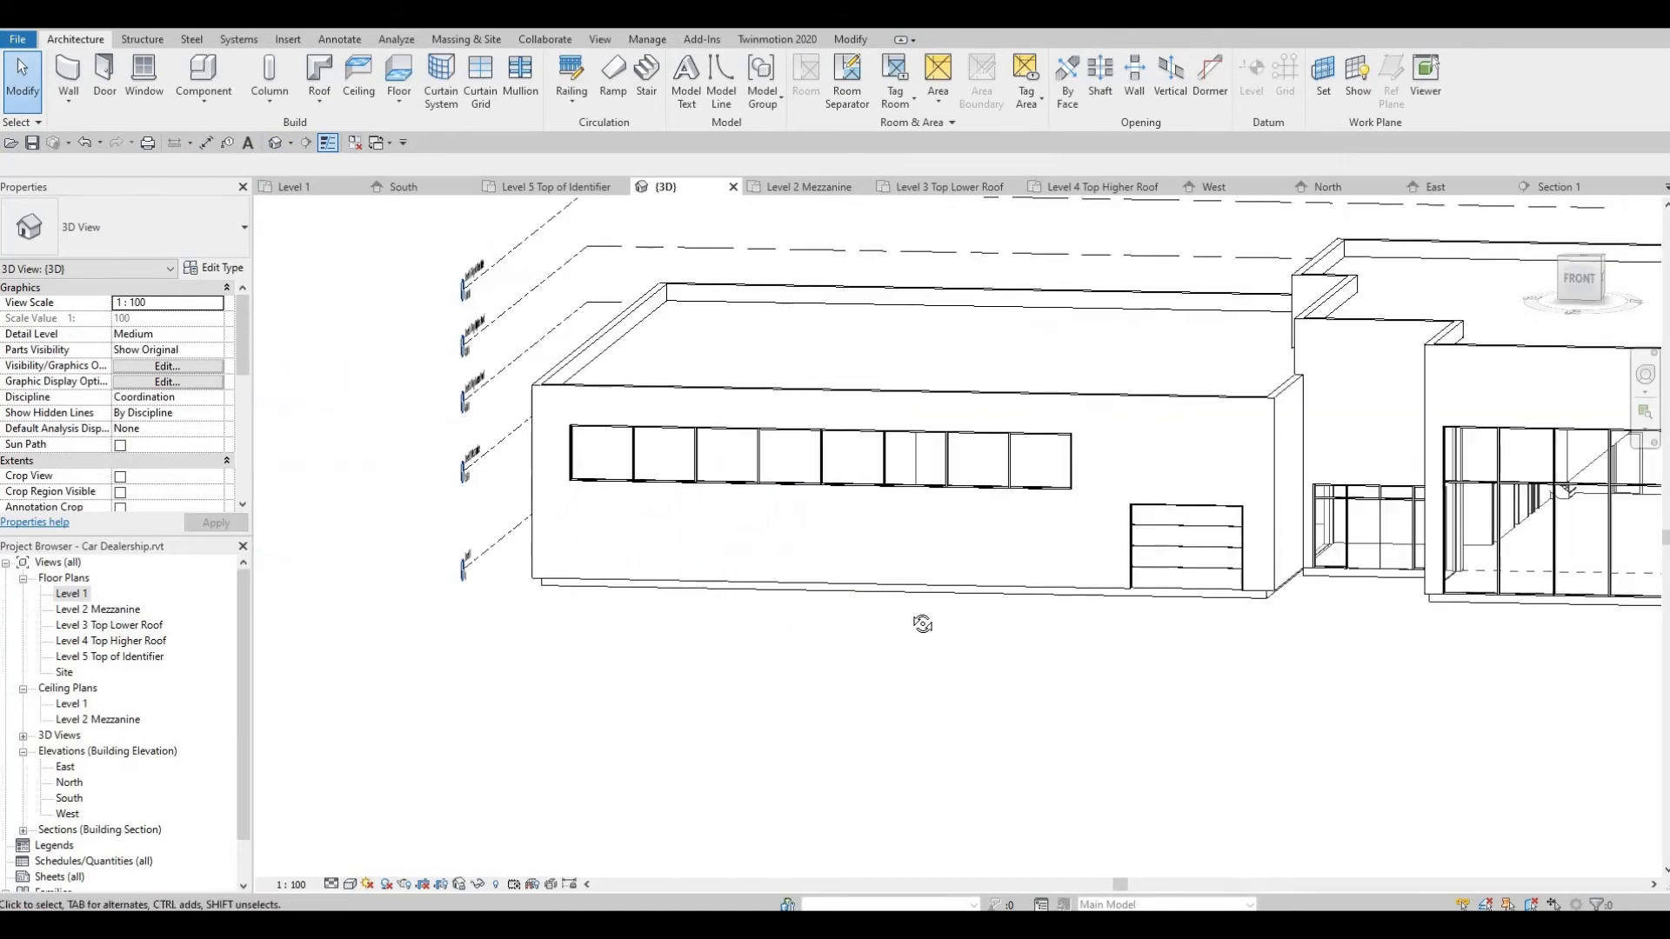
shift+middle_drag(922, 623, 1070, 668)
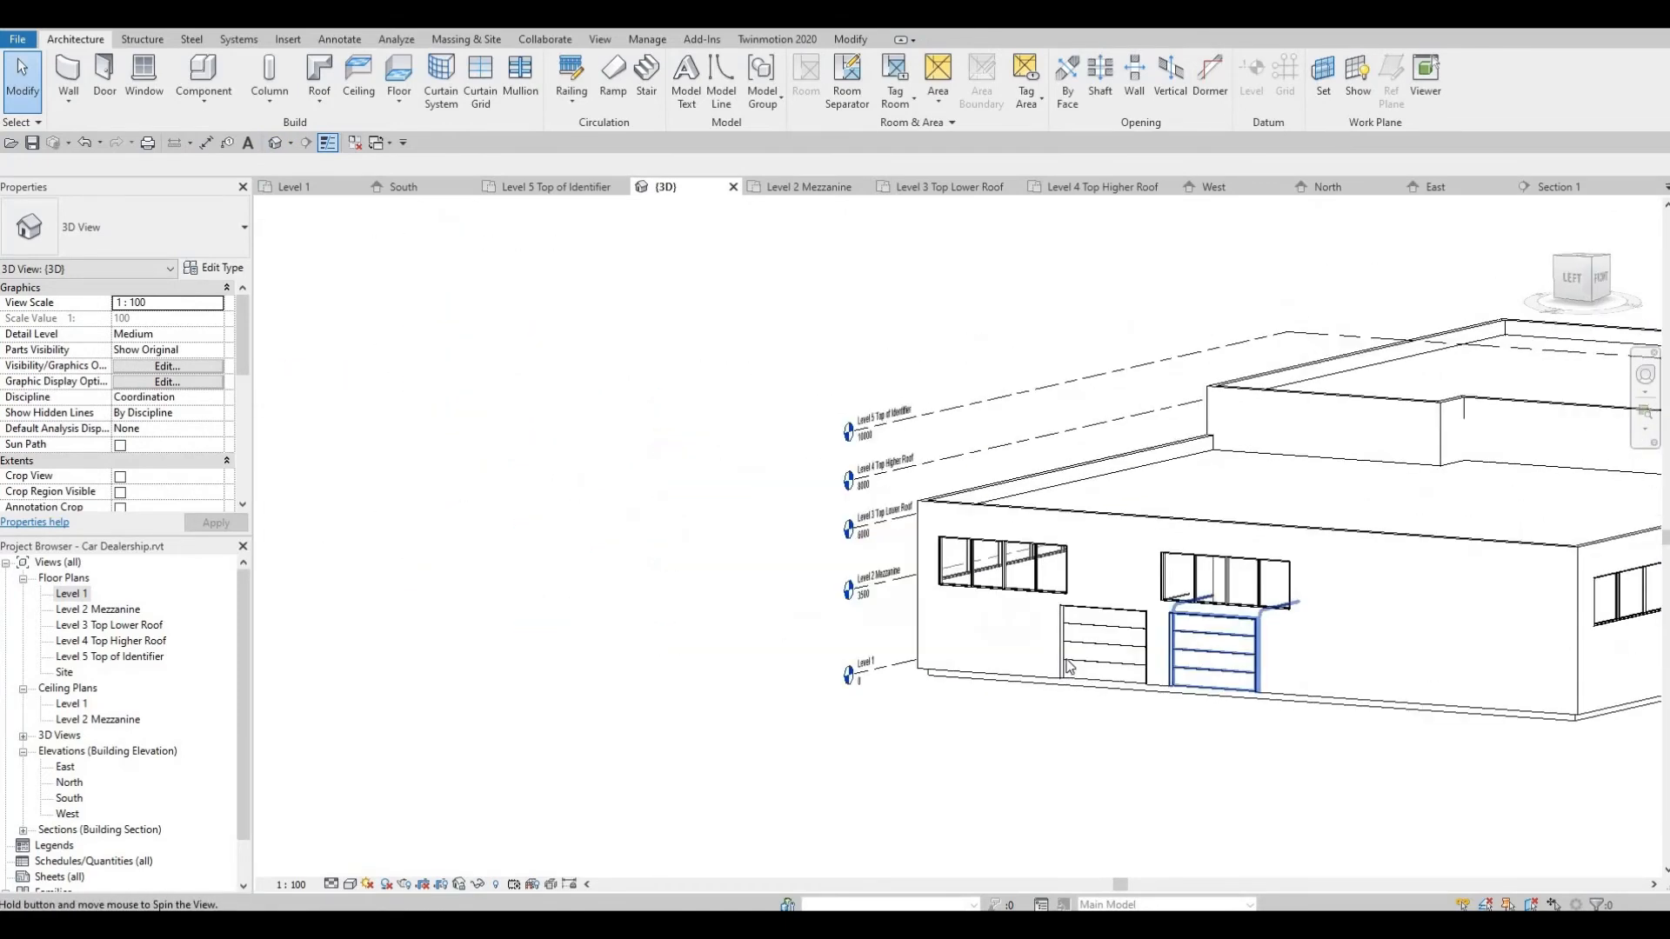
scroll(1061, 626, up, 2)
click(1059, 632)
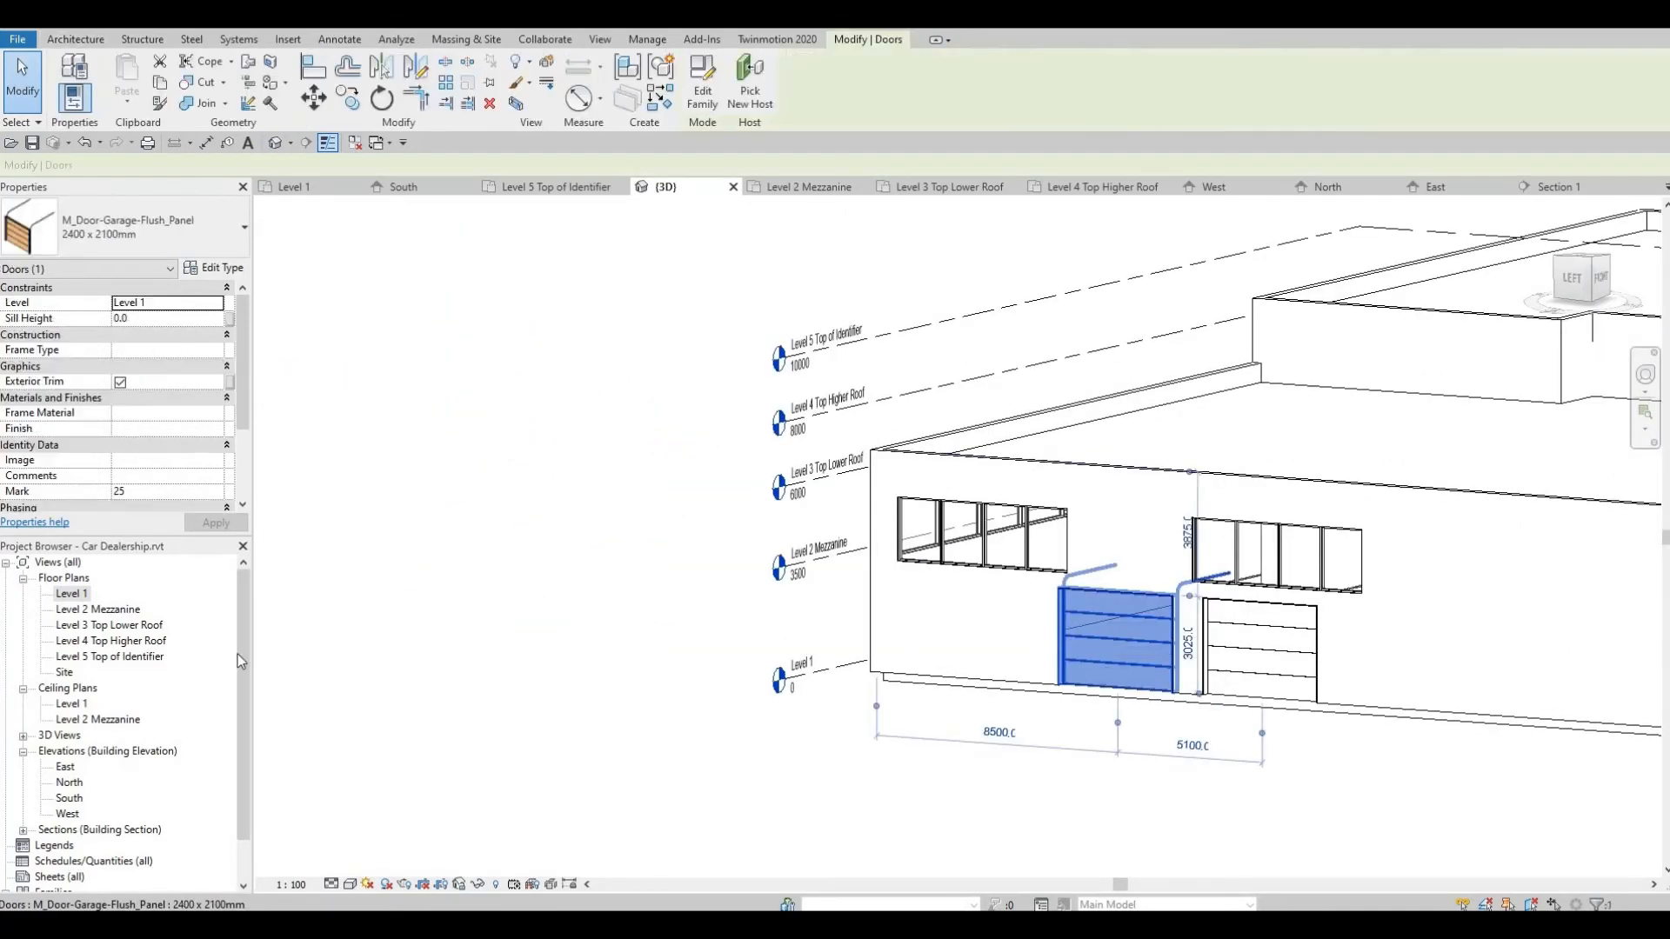
double_click(70, 783)
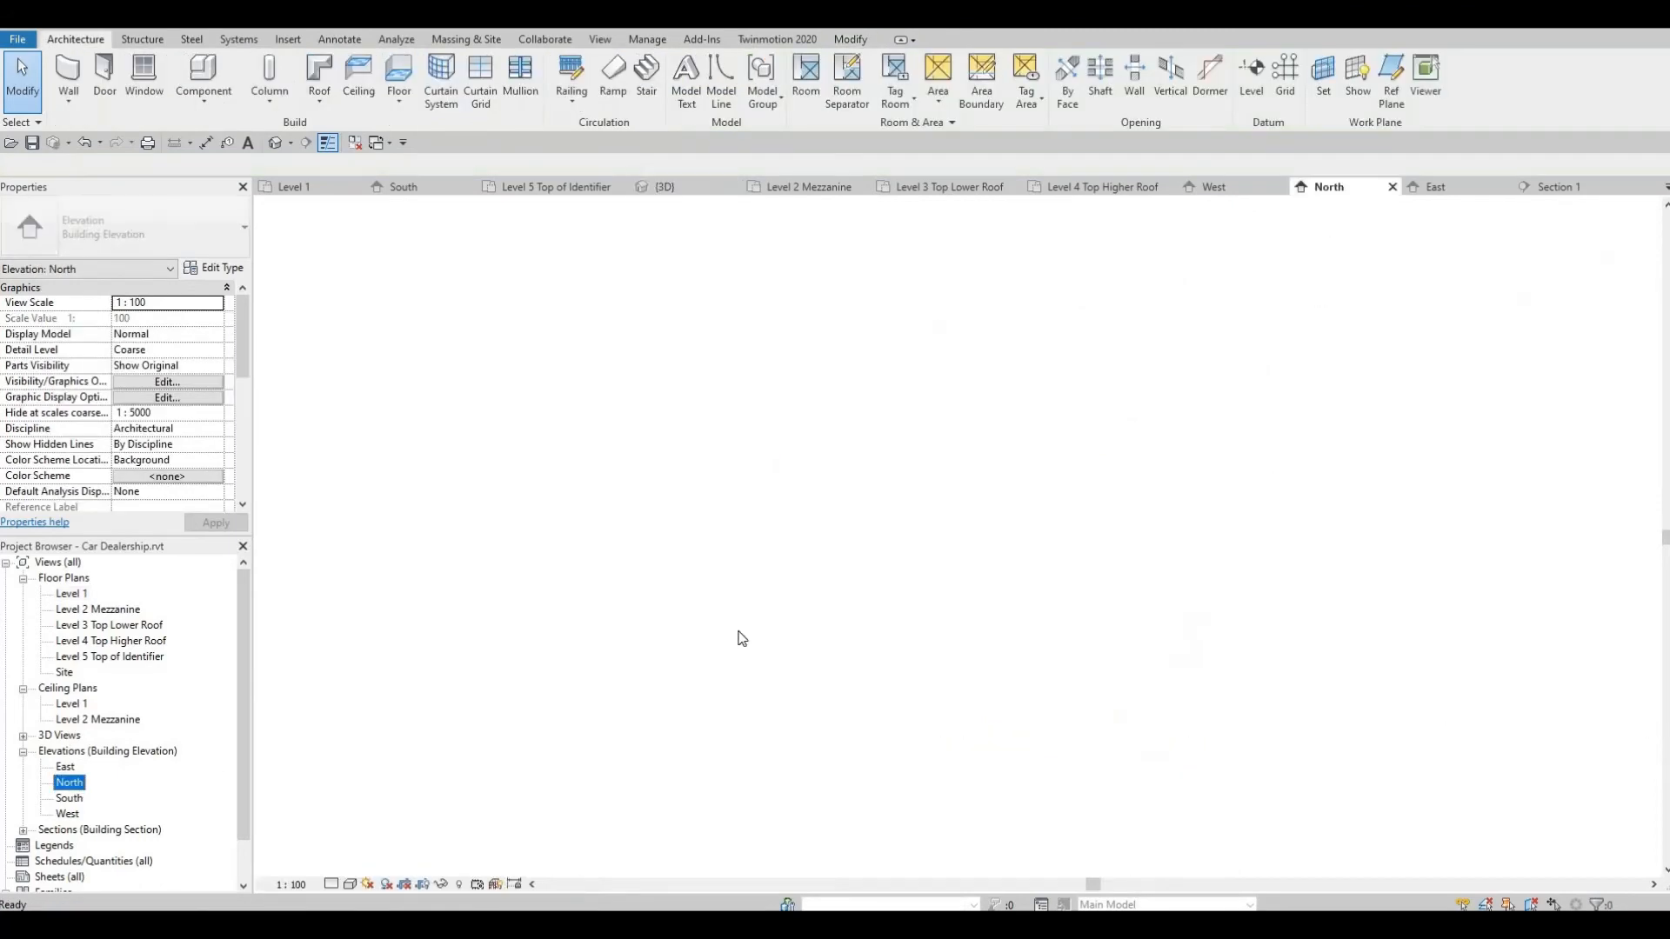
click(68, 778)
key(Down)
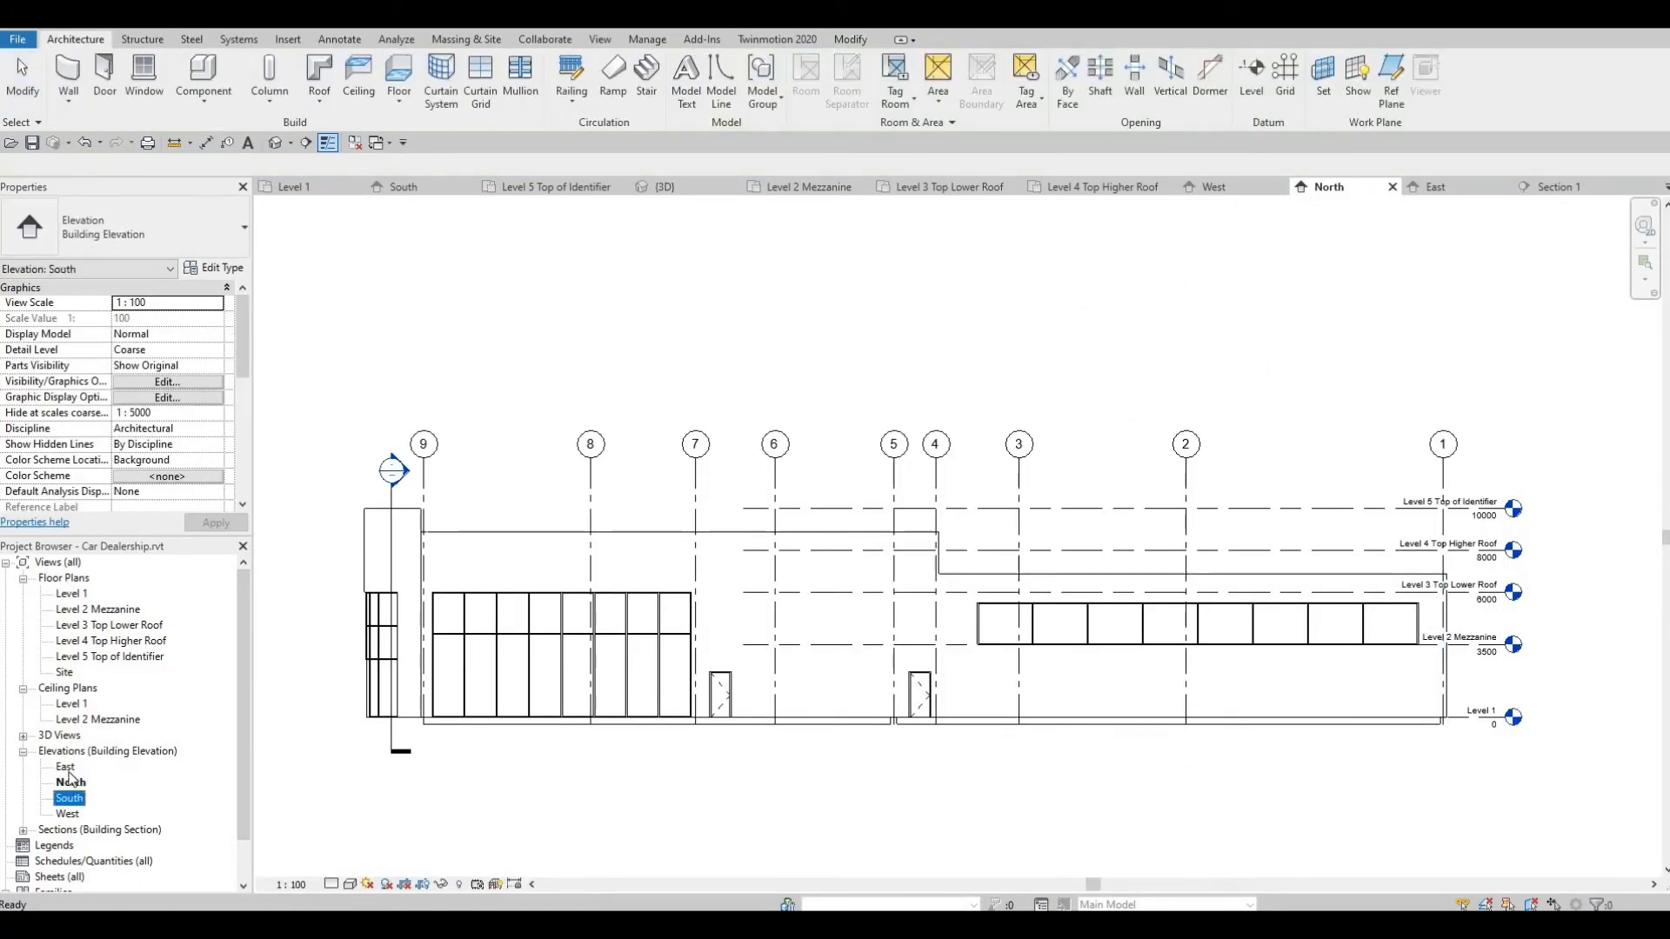
double_click(68, 770)
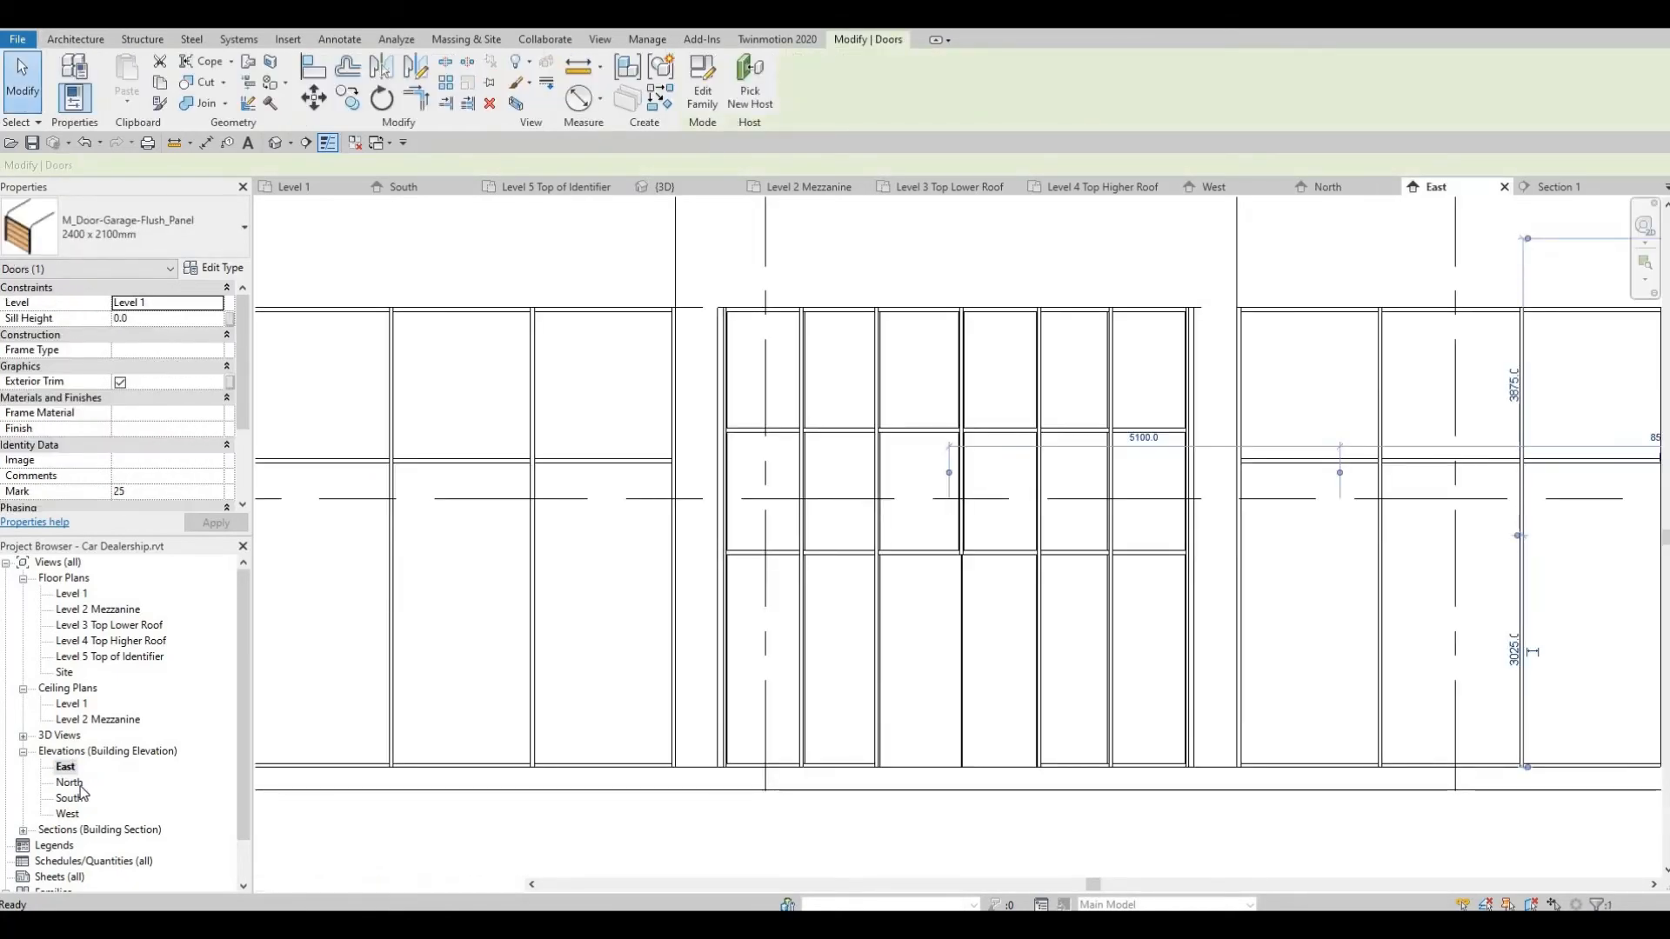
double_click(76, 784)
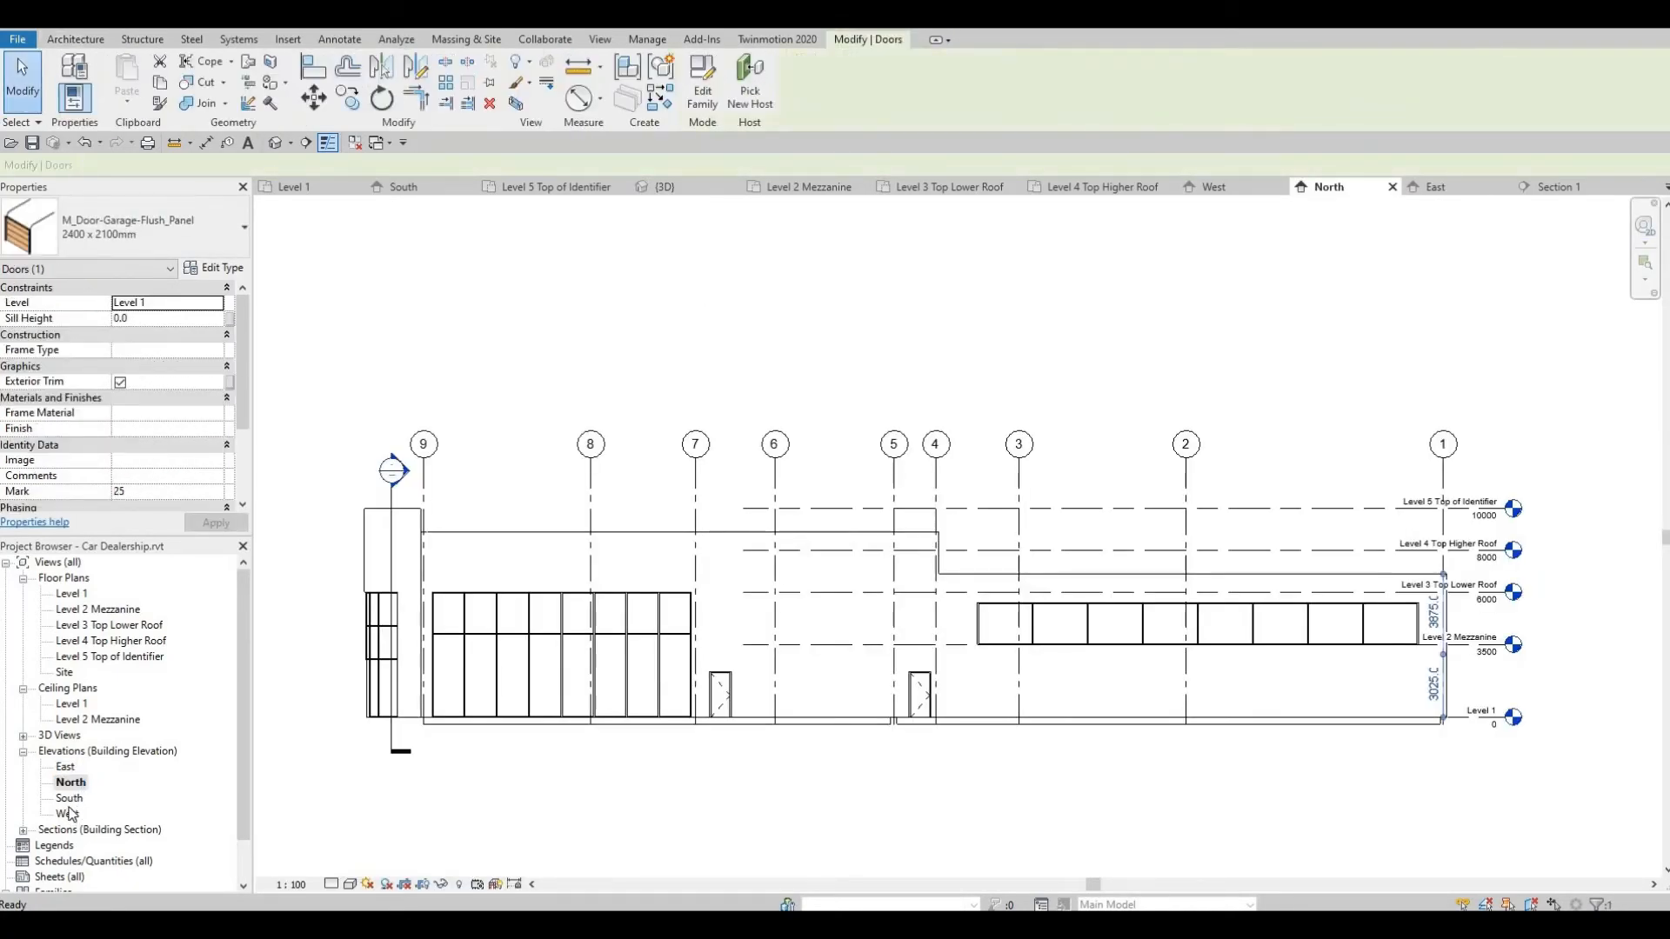
double_click(68, 814)
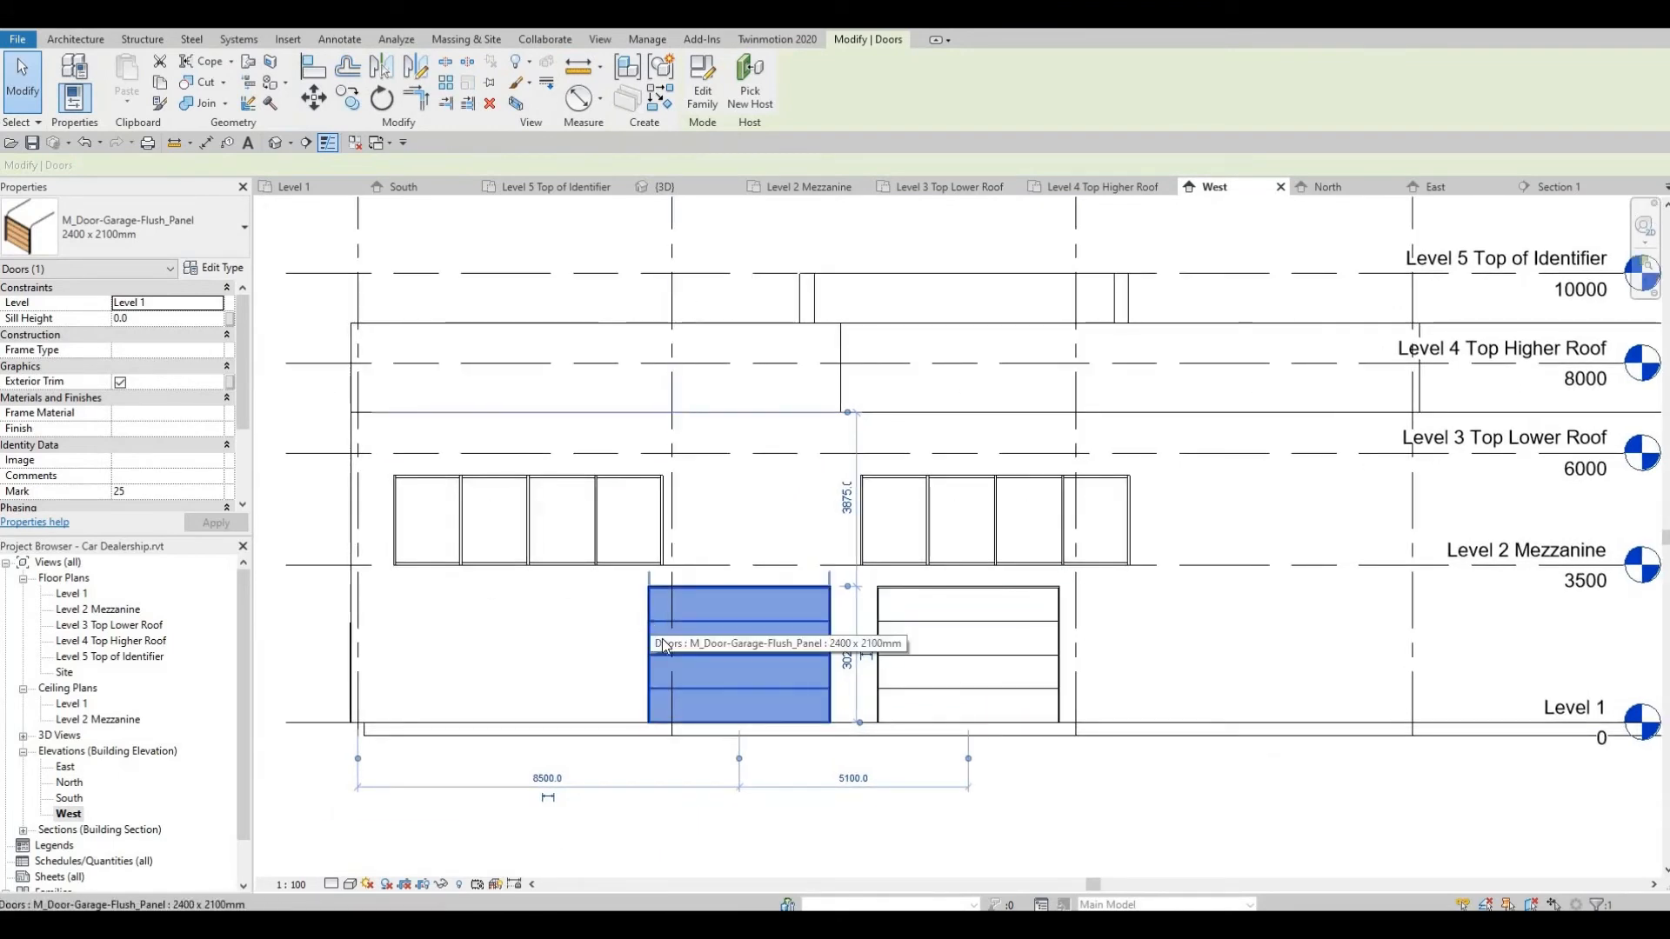
Shift both Repair Garage doors towards grid A, putting the first about 6820 mm from it and their centres about 4860 mm apart
drag(649, 643, 579, 643)
key(Left)
key(Left)
drag(884, 643, 878, 643)
key(Left)
key(Left)
key(Left)
key(Left)
key(Left)
key(Left)
key(Left)
key(Left)
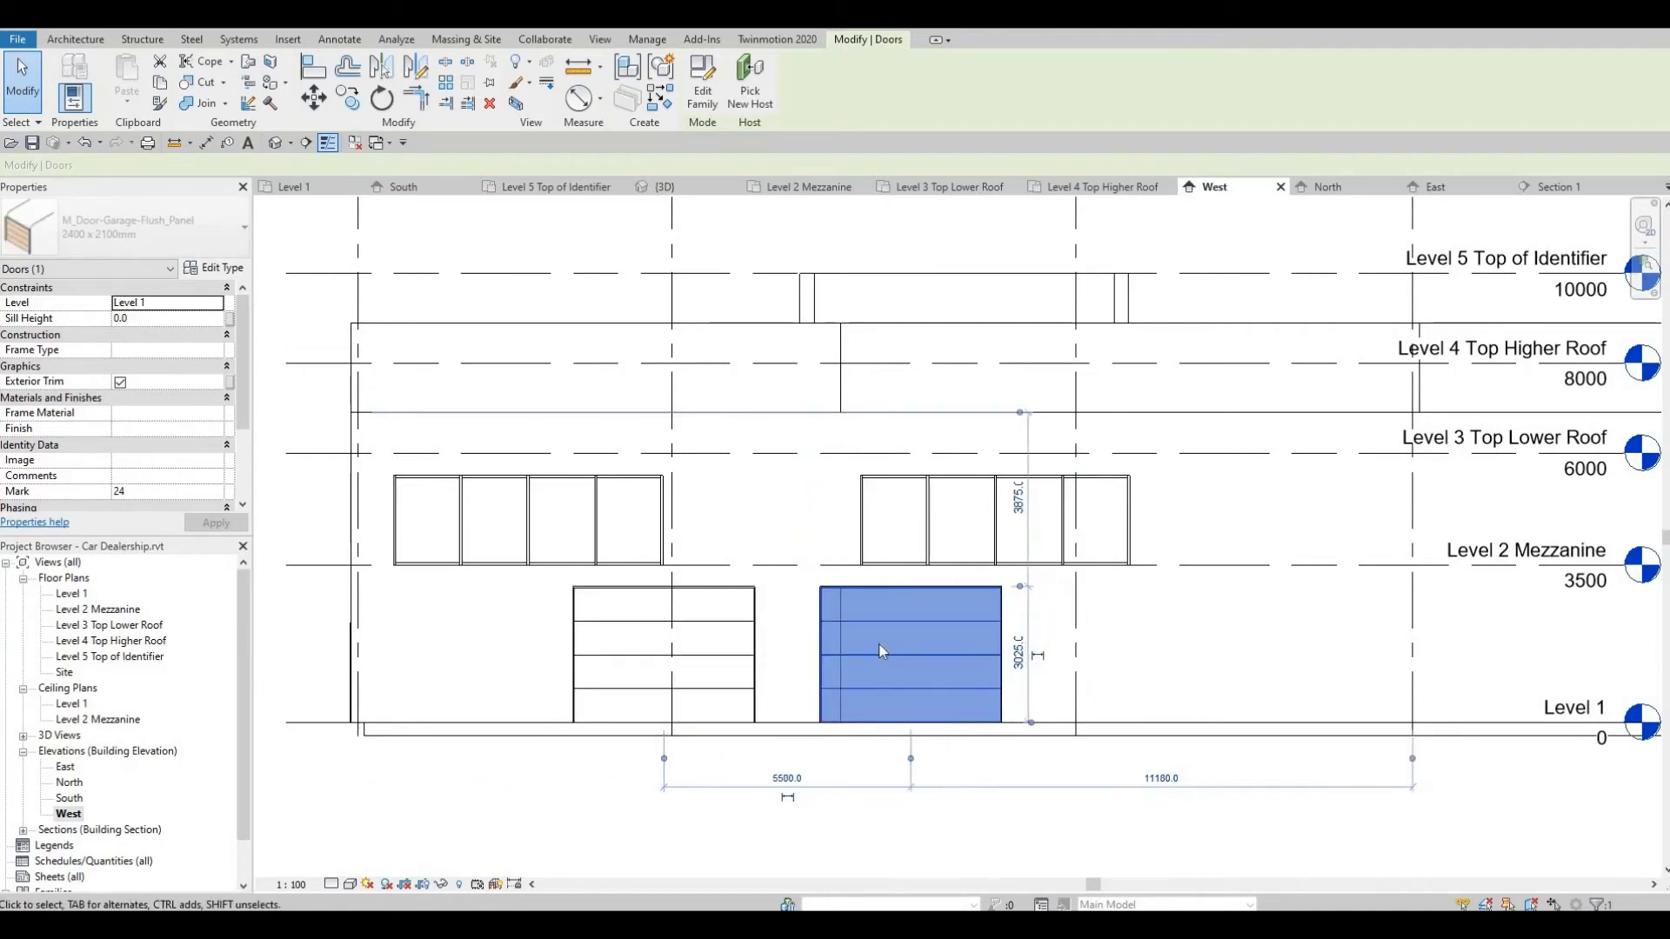
Nudge the garage door nearer grid A to about 6260 mm from that grid, keeping its sill at Level 1
click(753, 644)
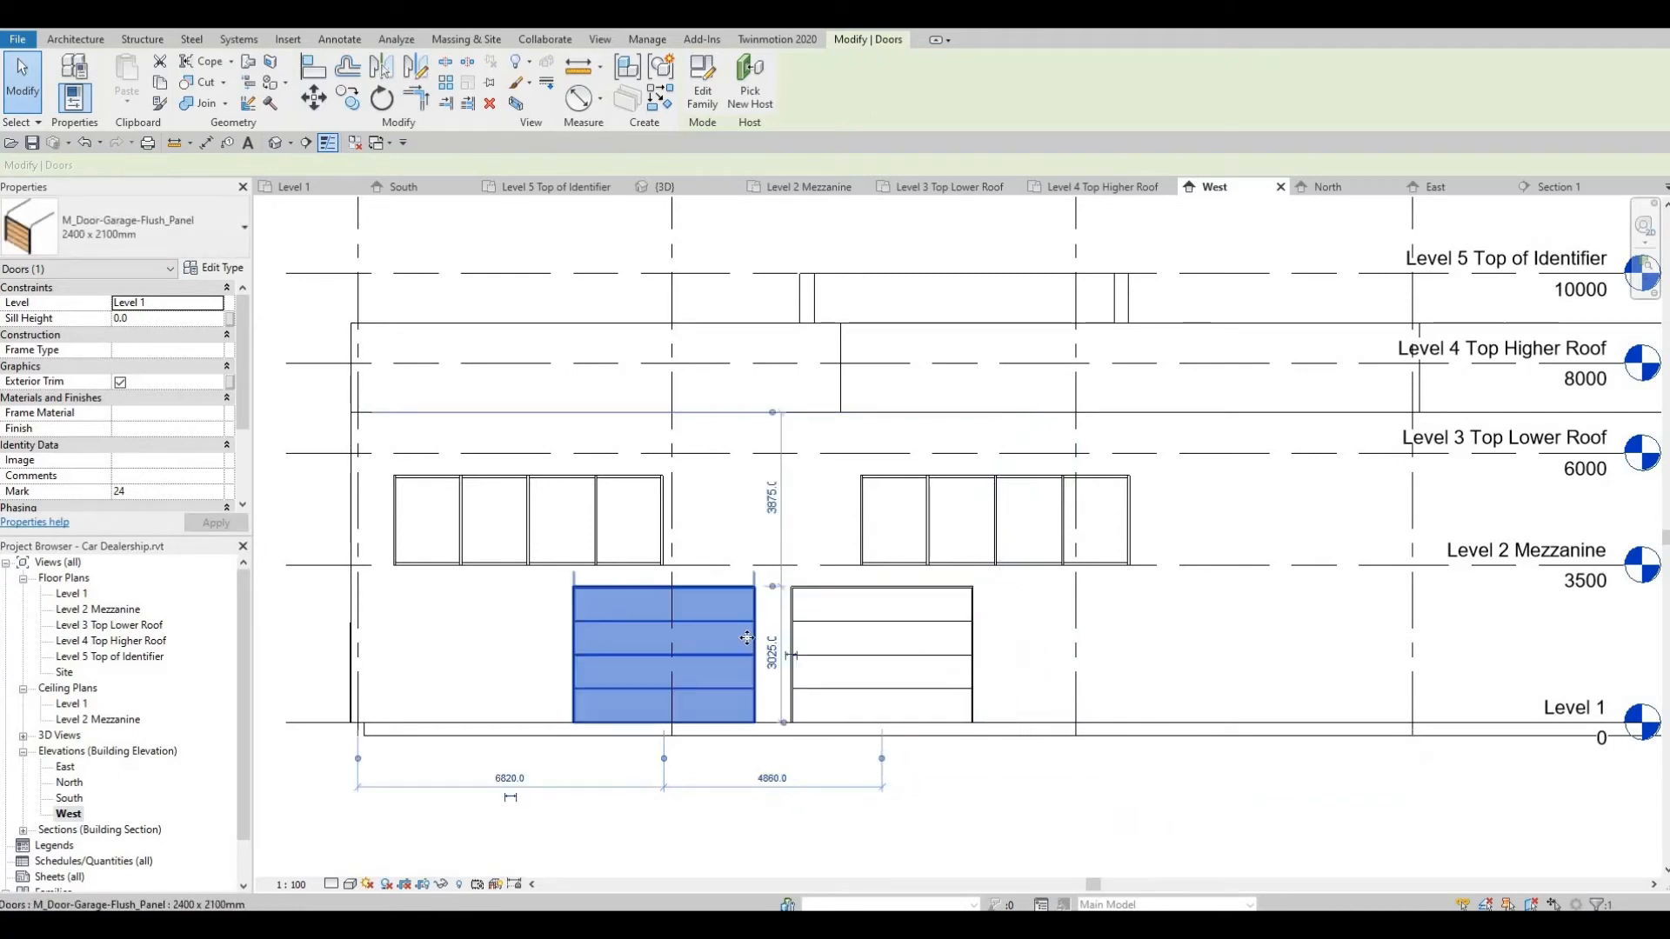
key(Left)
key(Left)
key(Left)
key(Left)
key(Left)
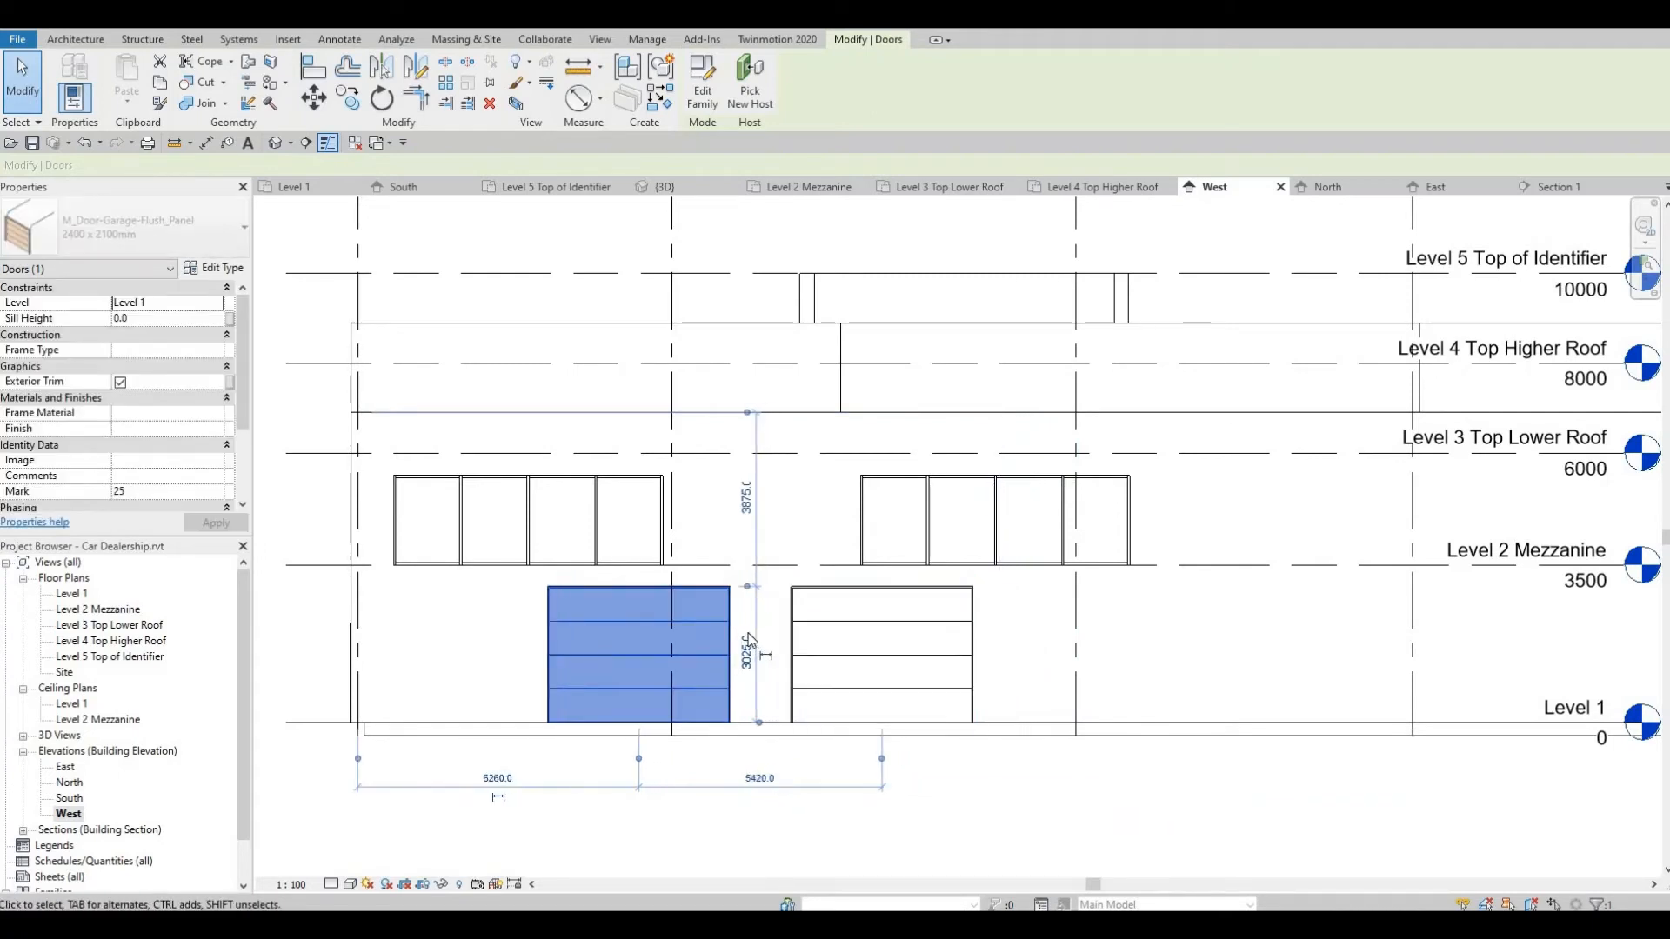
key(Left)
key(Down)
key(Up)
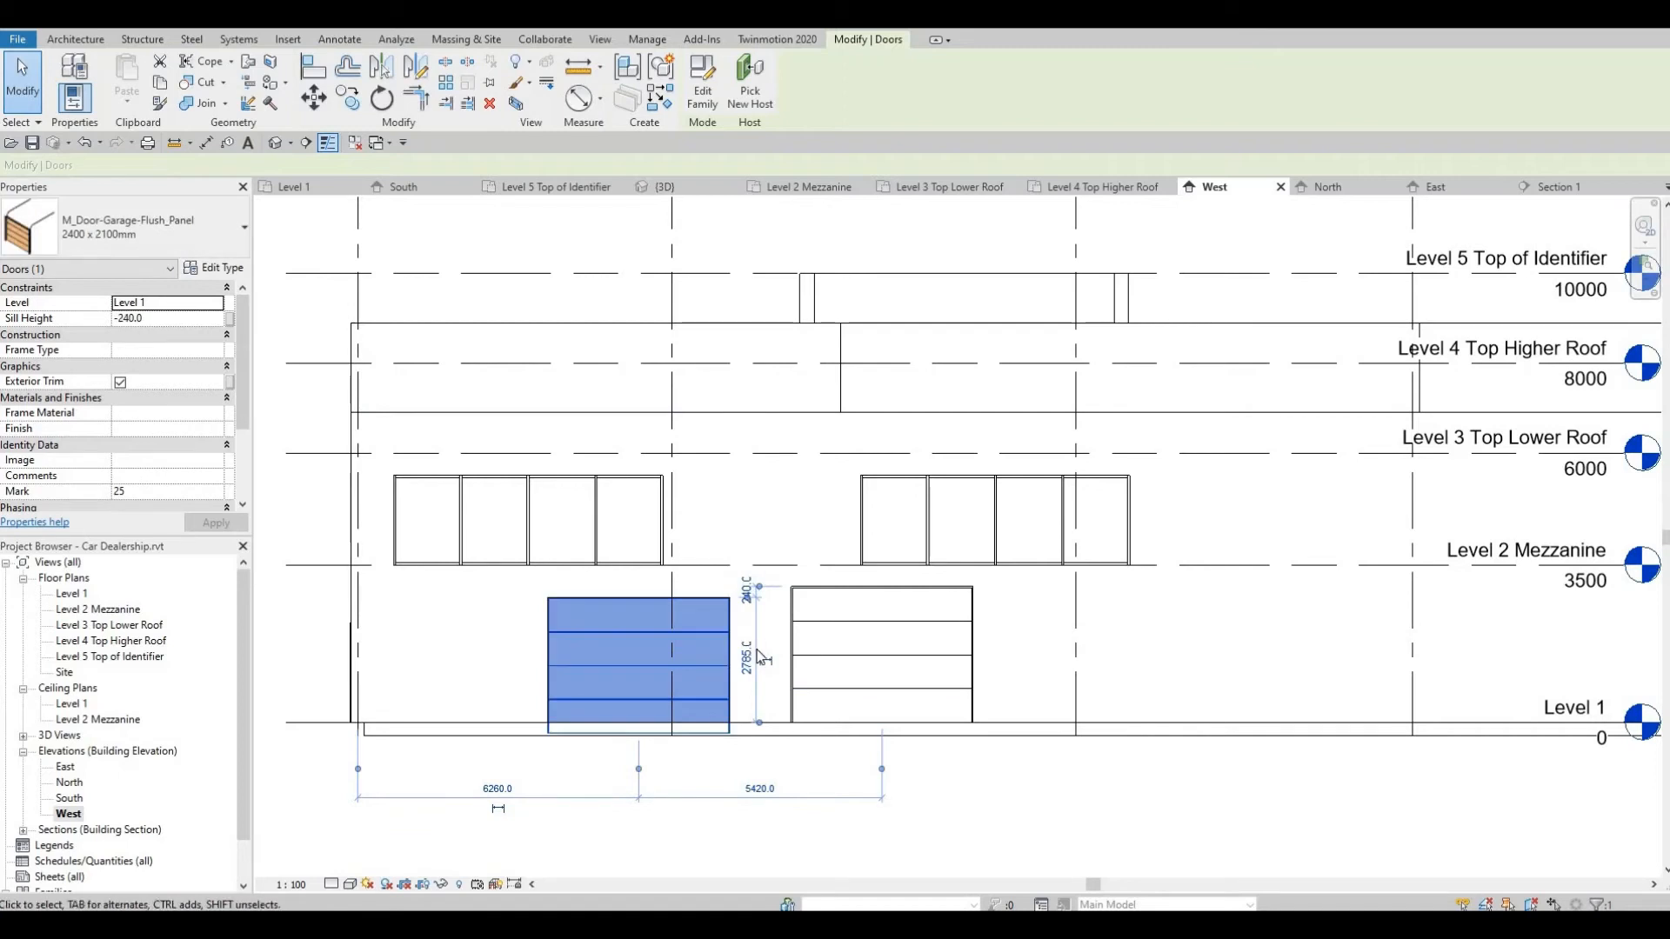
click(758, 648)
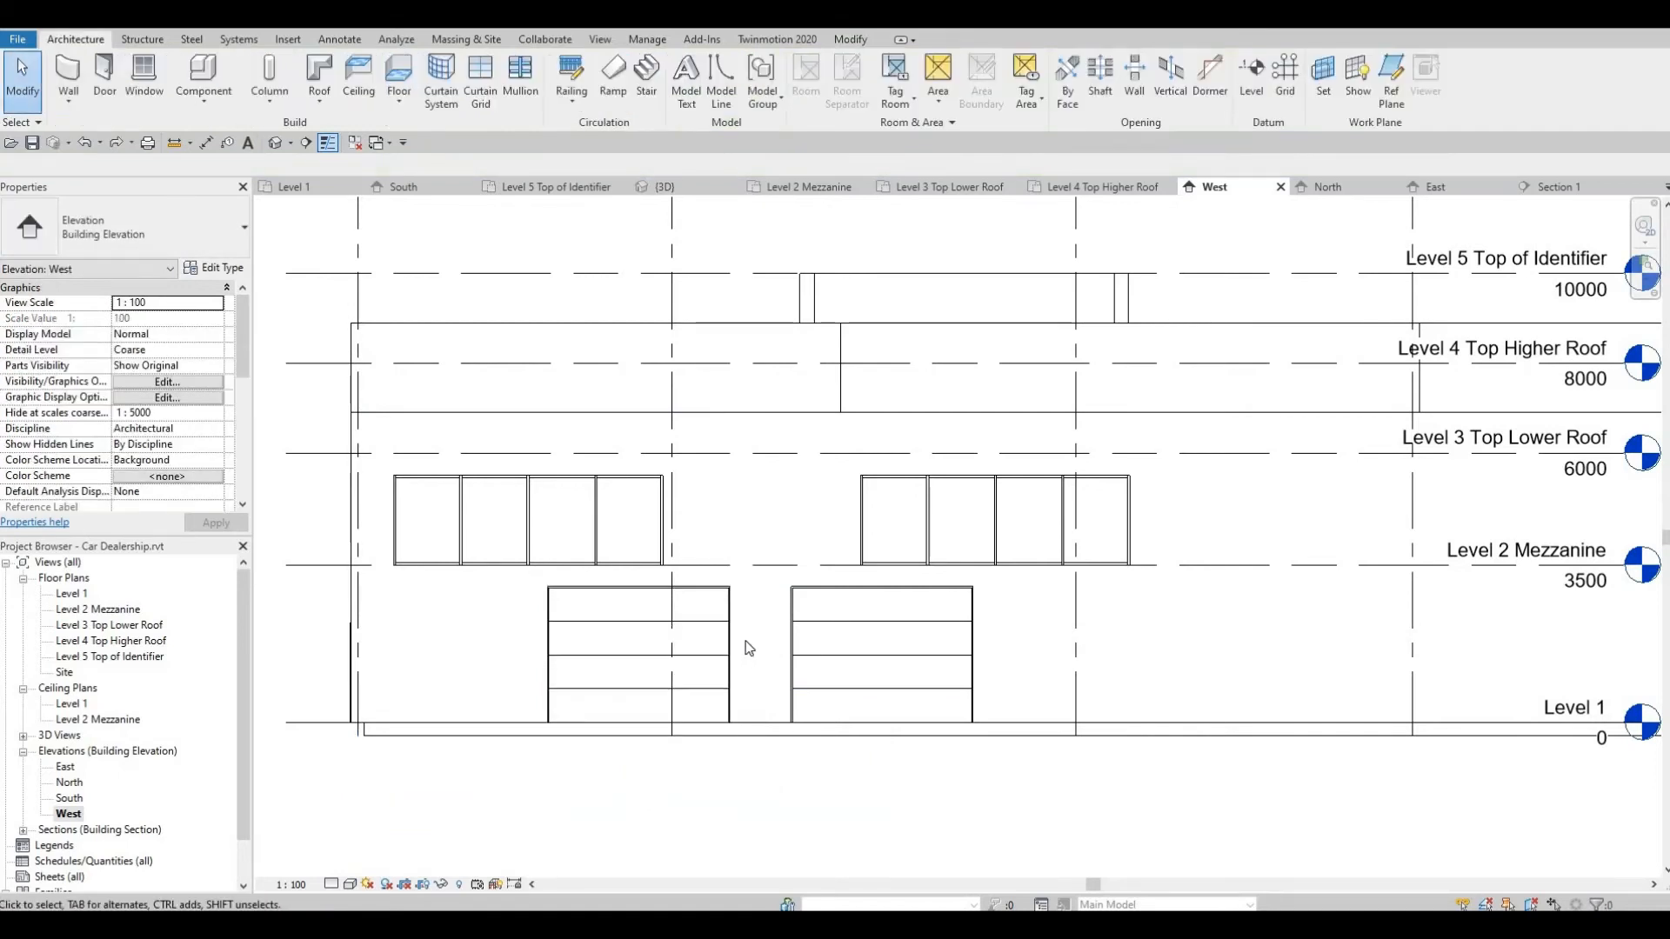
Nudge the first garage door about 400 mm away from grid A and move the second closer, to about 4780 mm between centres
click(729, 631)
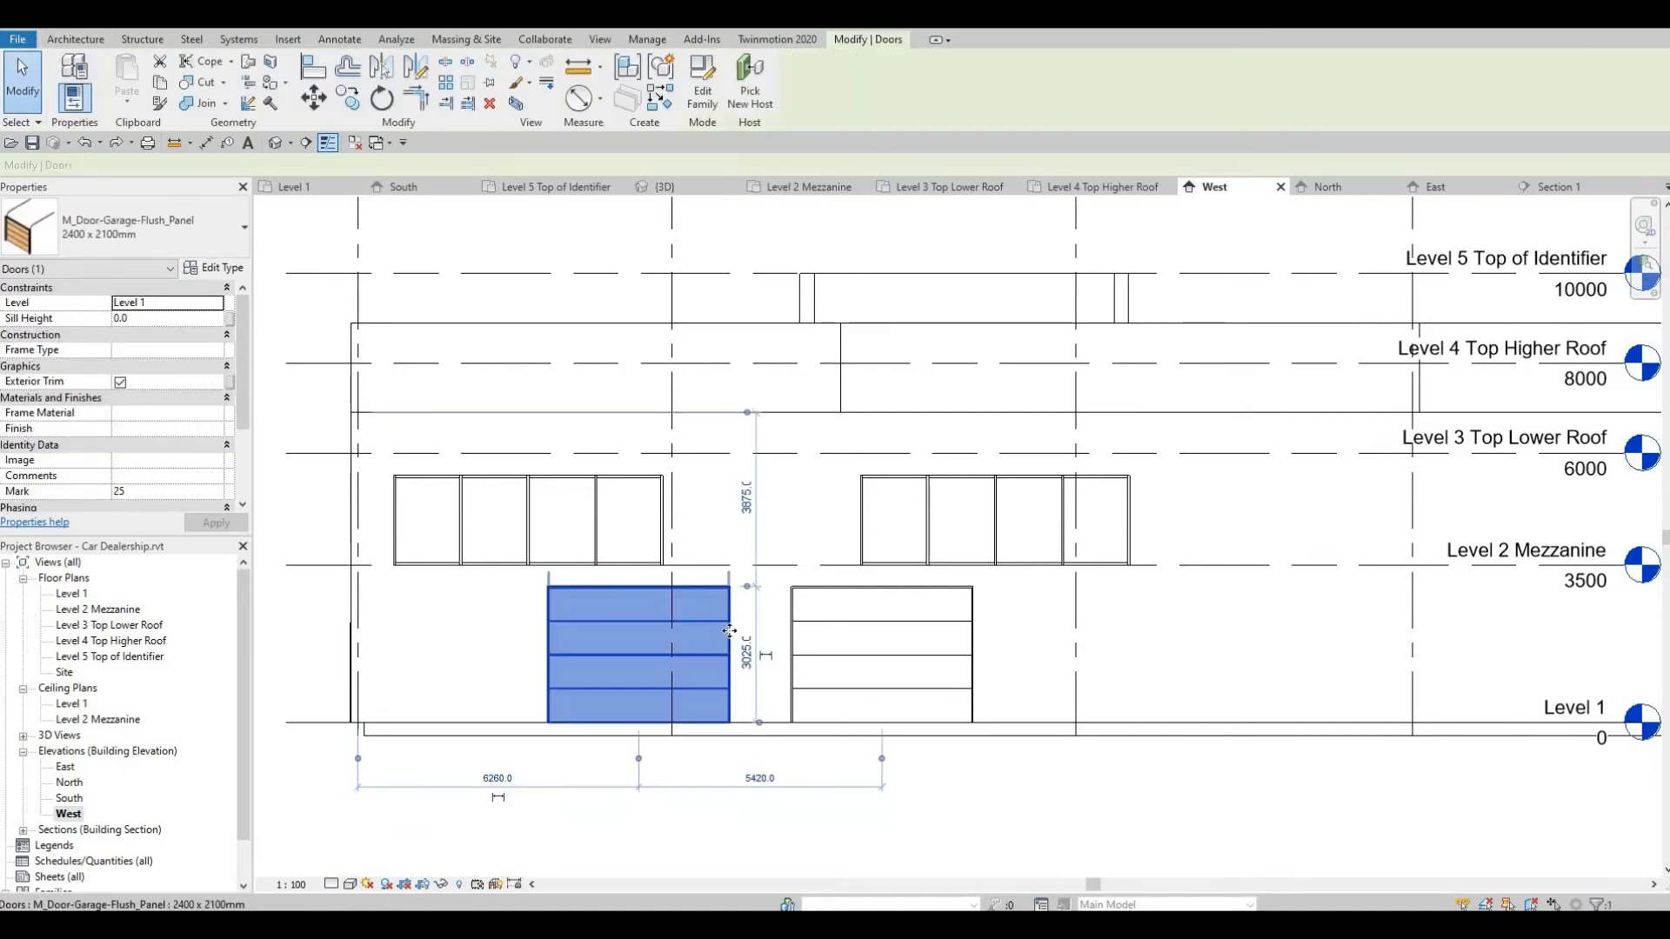
key(Right)
key(Right)
key(Right)
key(Right)
key(Right)
click(797, 633)
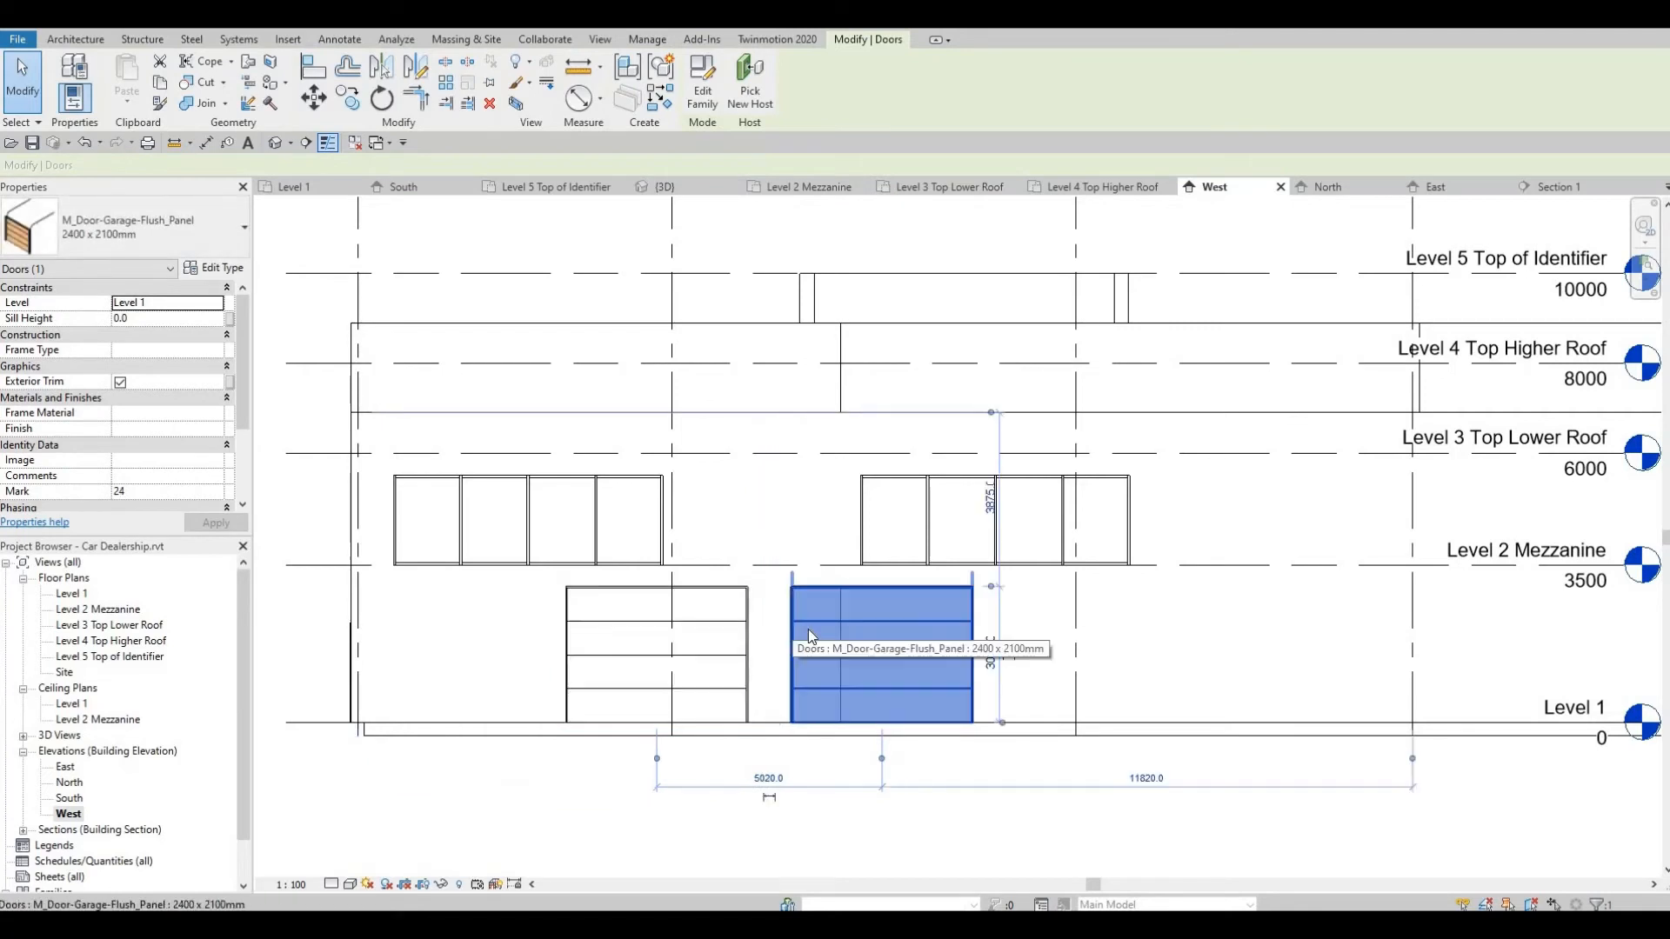
key(Left)
key(Left)
key(Left)
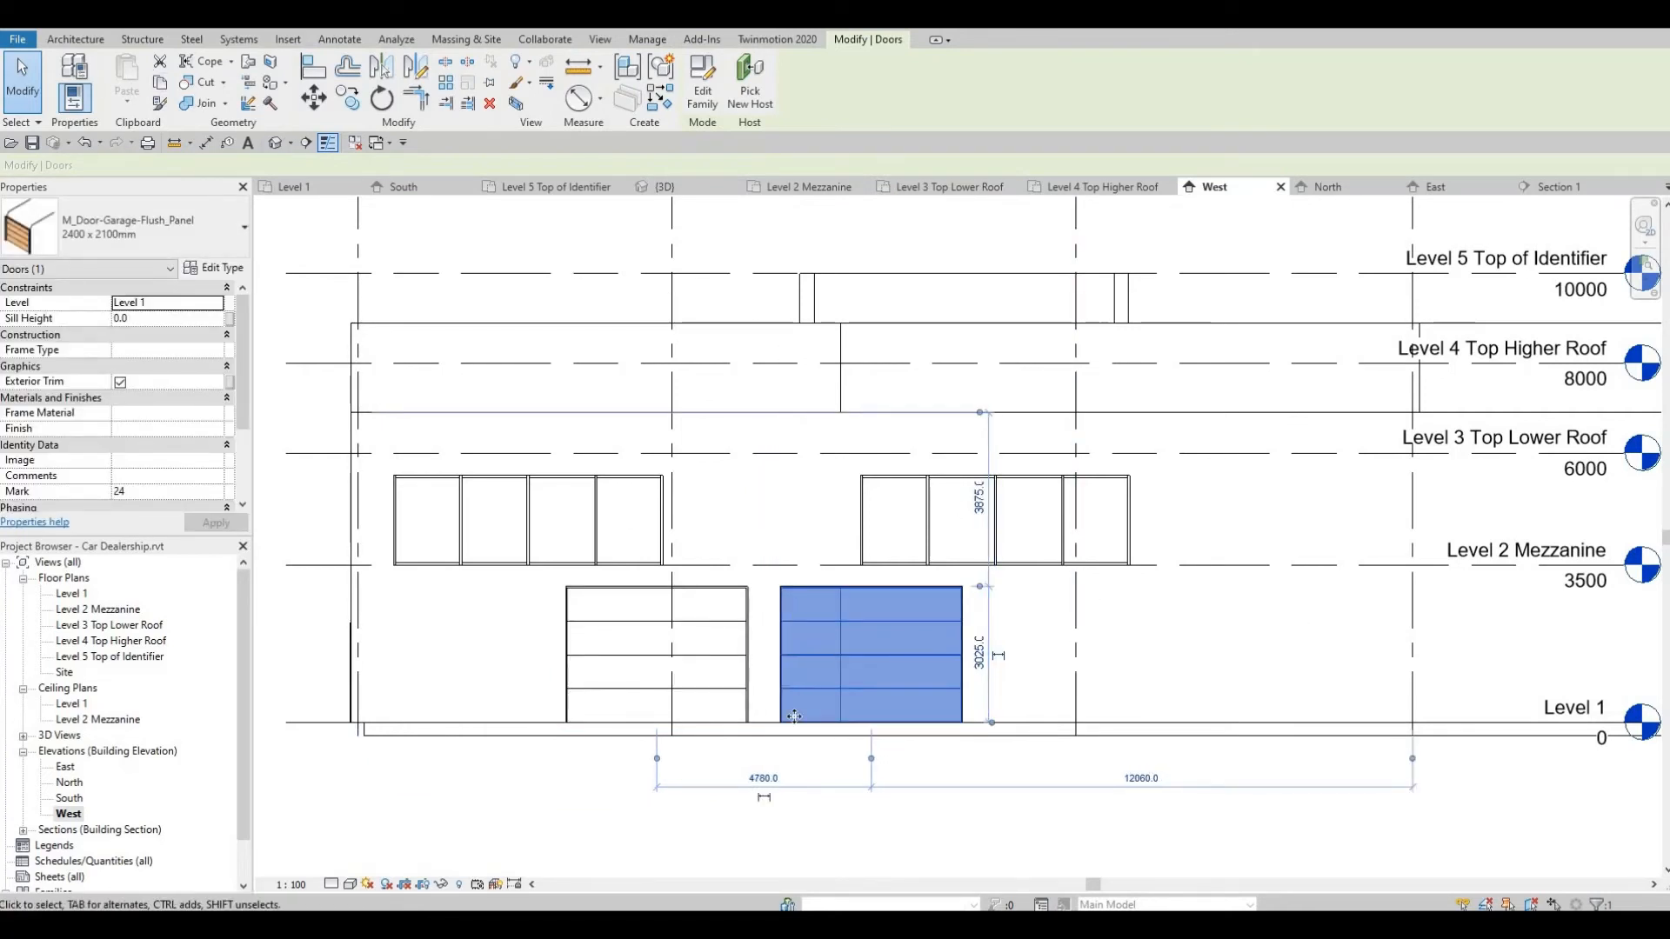
Create a similar garage door in the west wall between grids D and E, about 3300 mm from grid D
key(c)
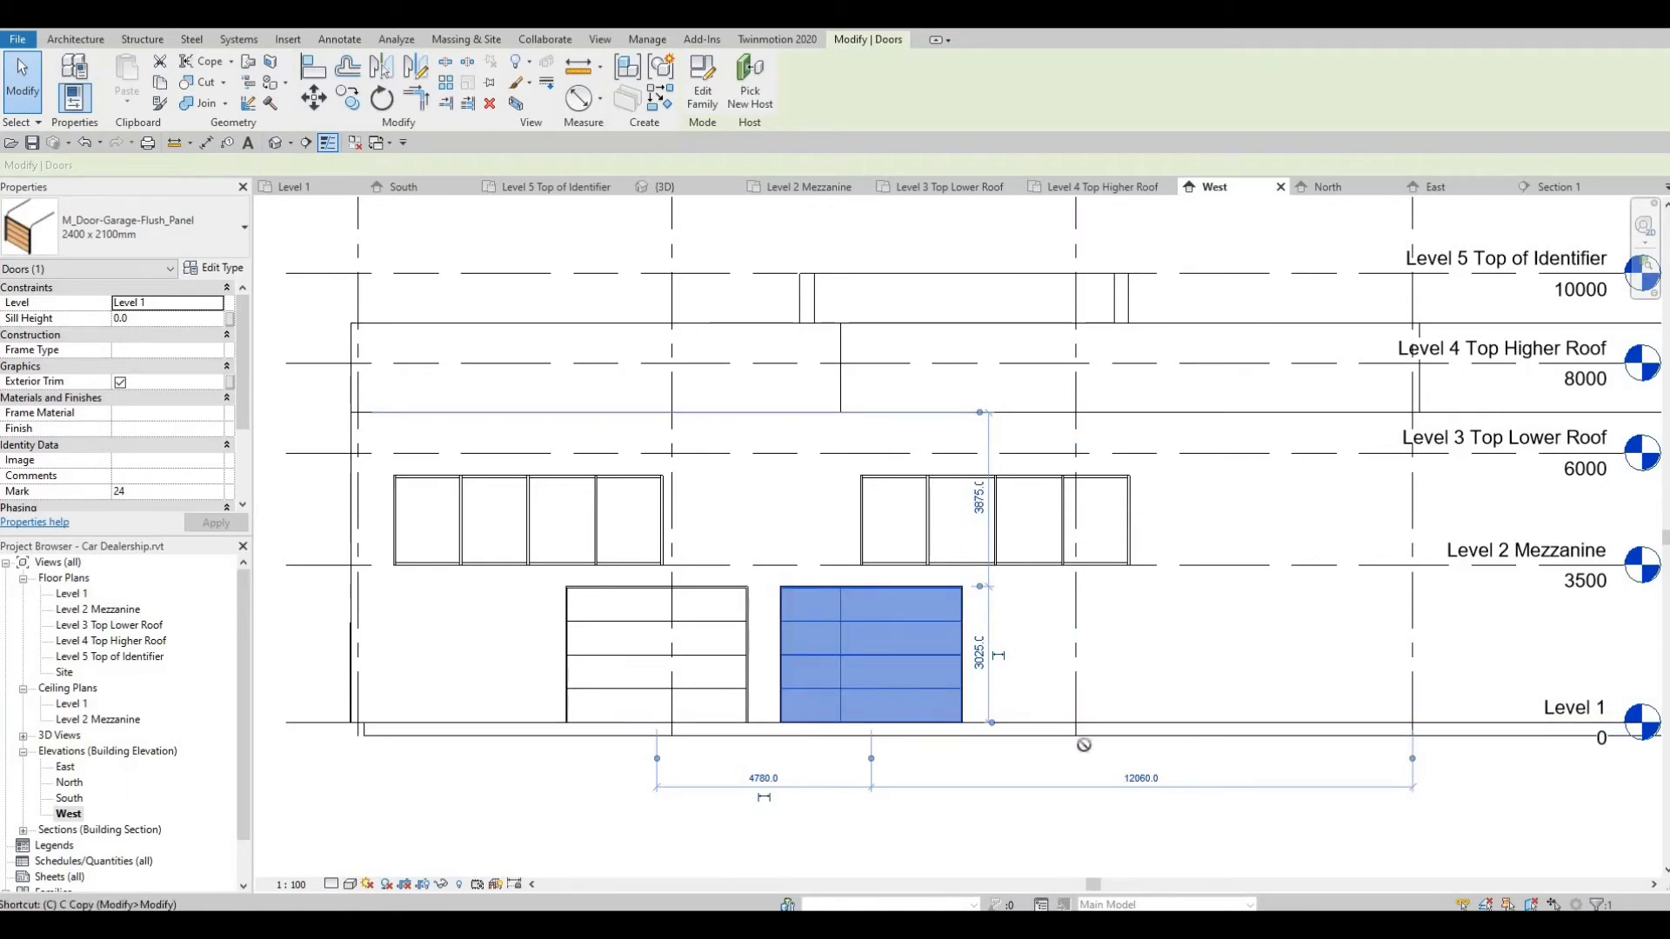
key(s)
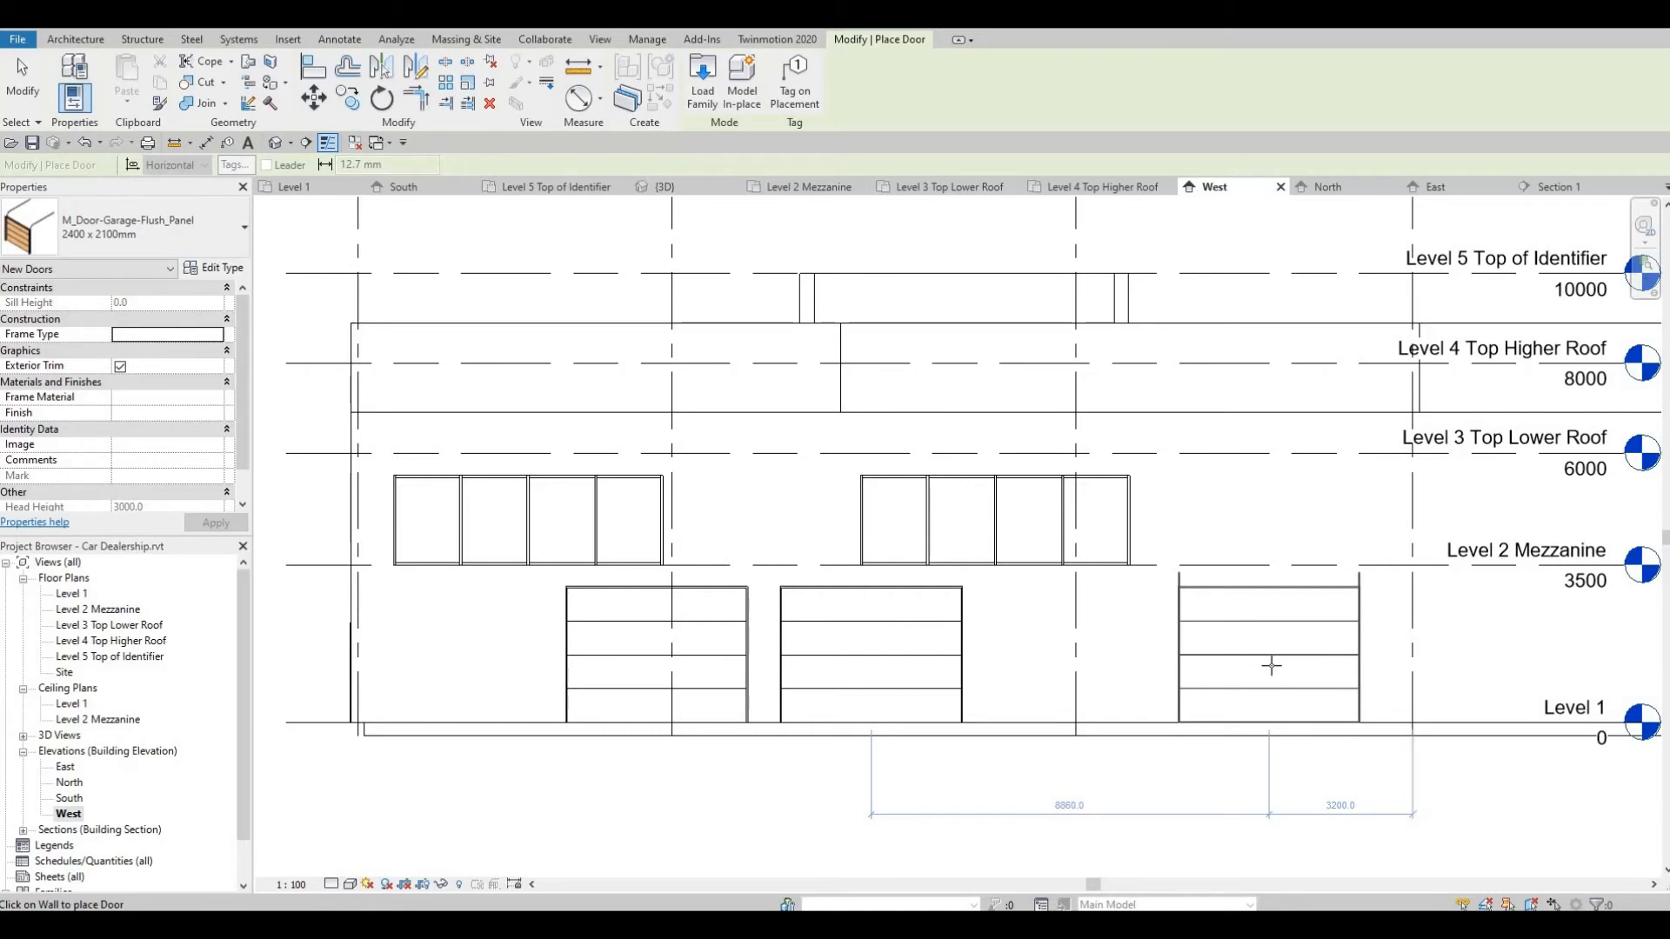
scroll(1288, 664, down, 2)
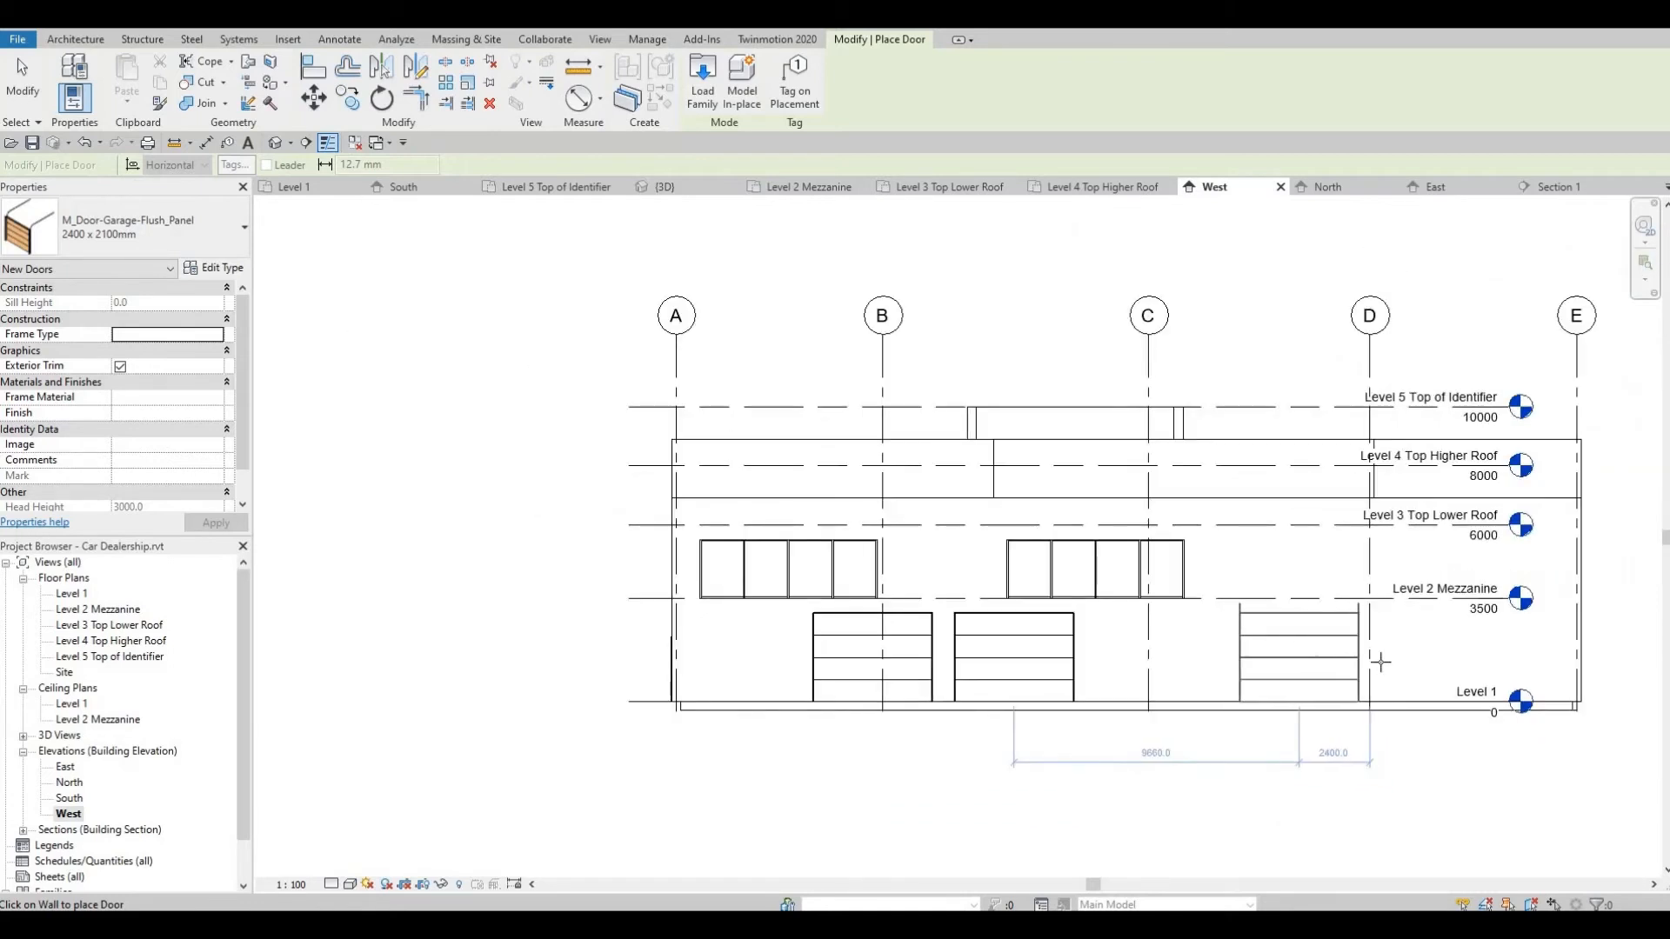
scroll(1245, 686, up, 1)
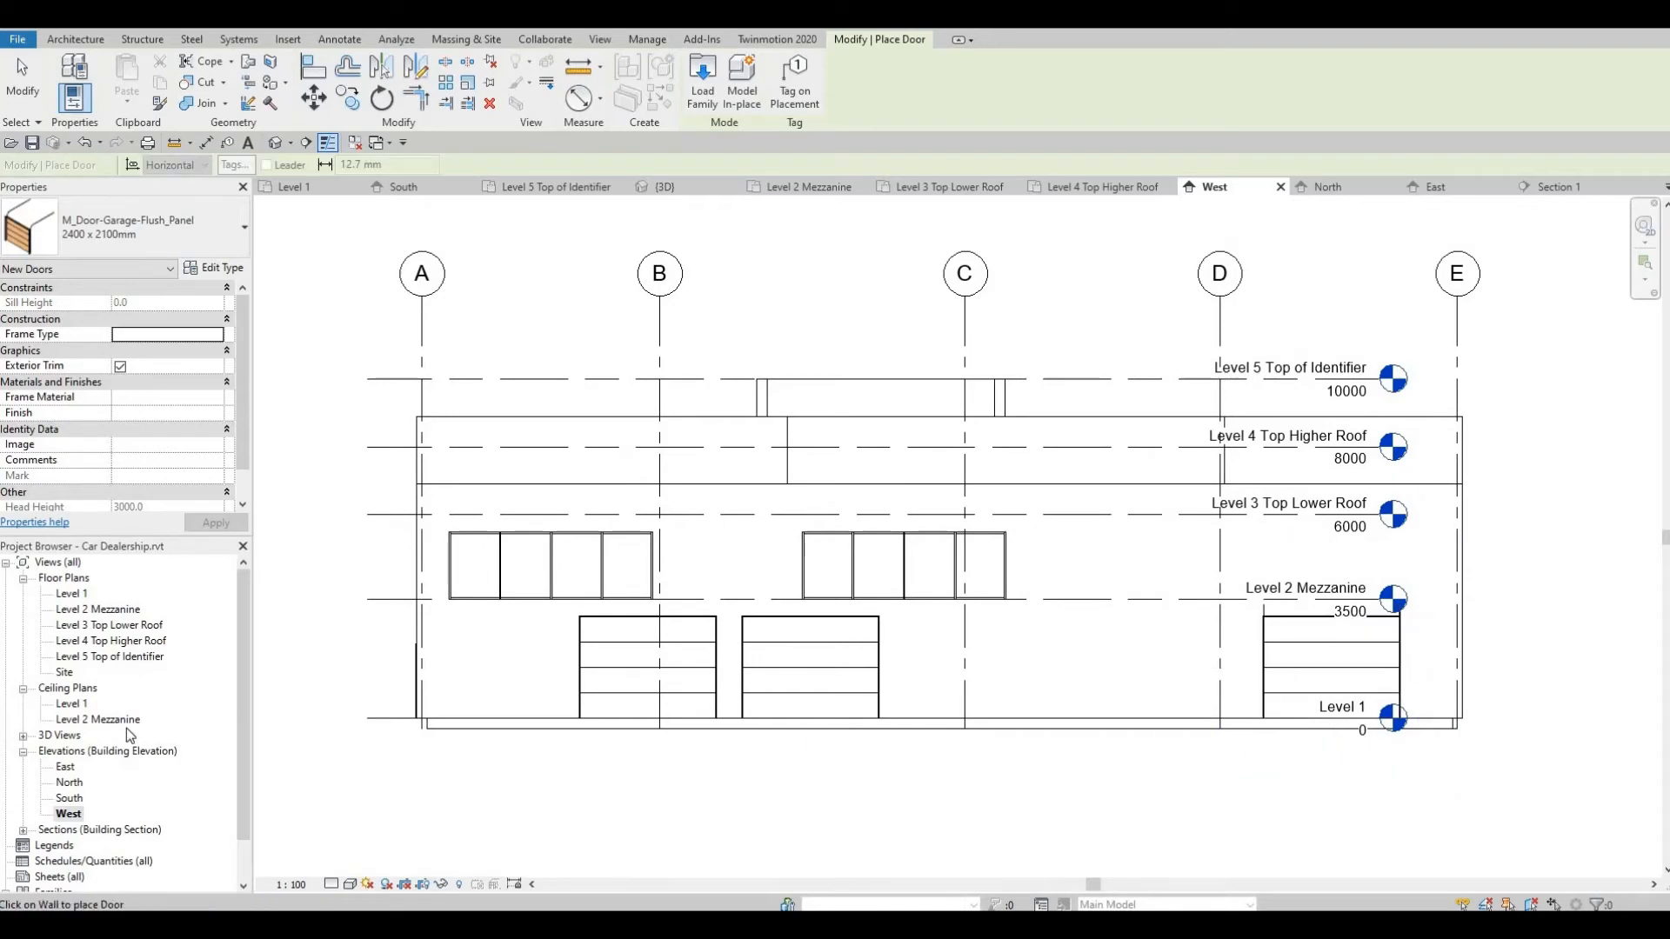
key(Escape)
On the Level 1 plan, flip the Parts Storage garage door's facing so it opens into the room
double_click(70, 598)
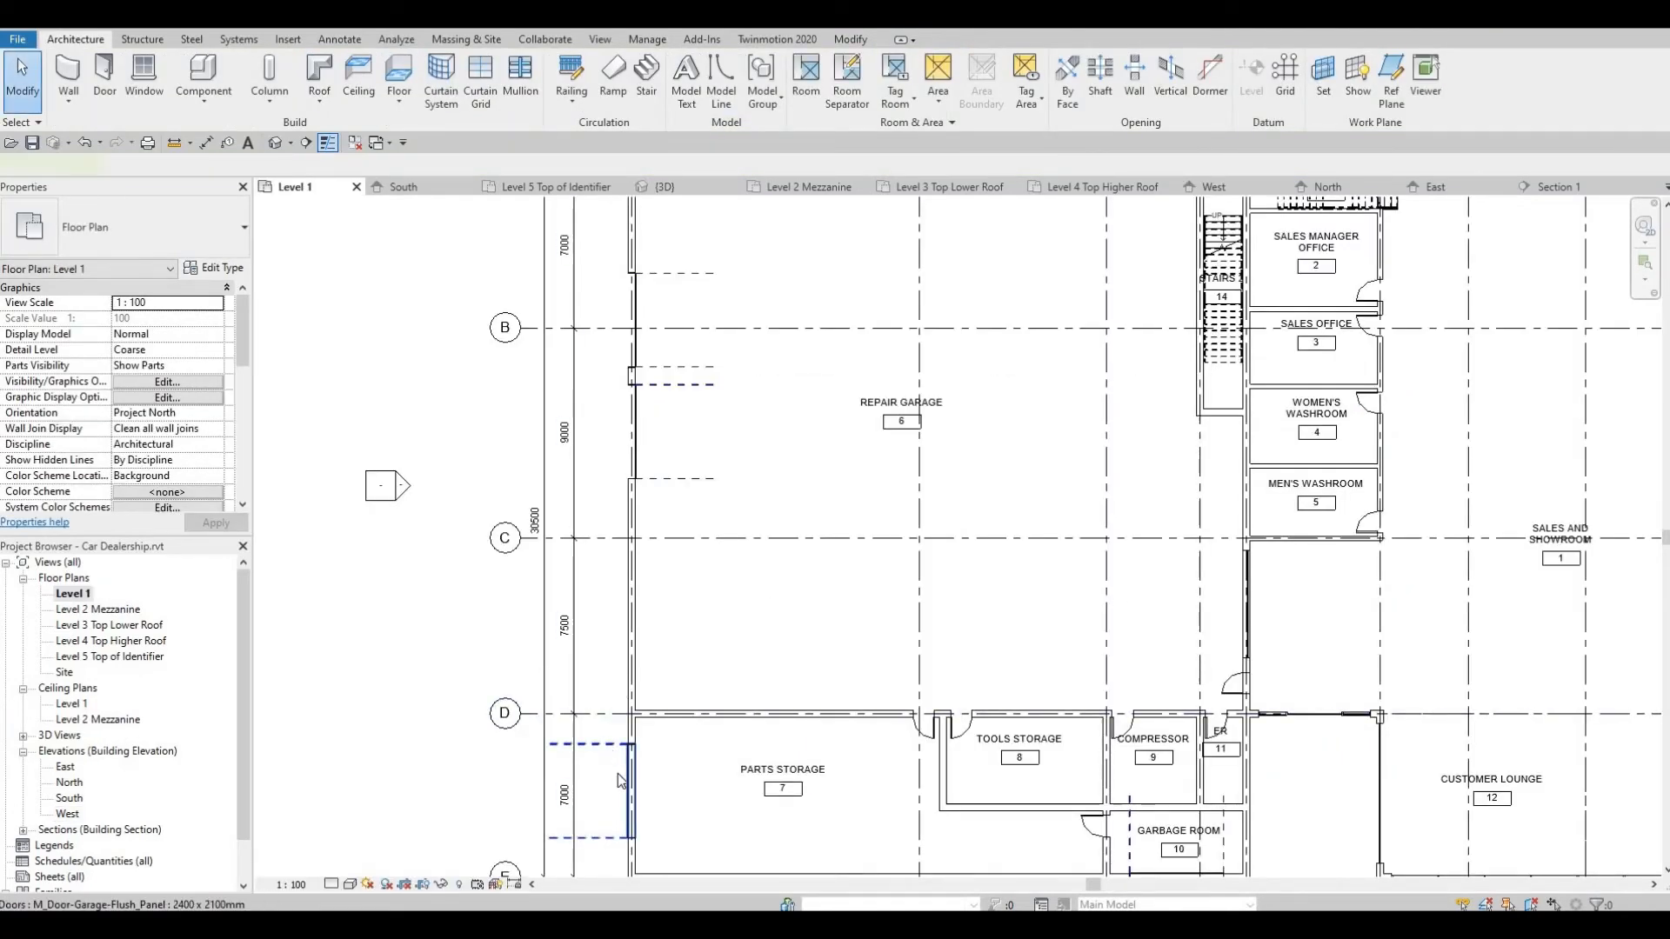
click(623, 779)
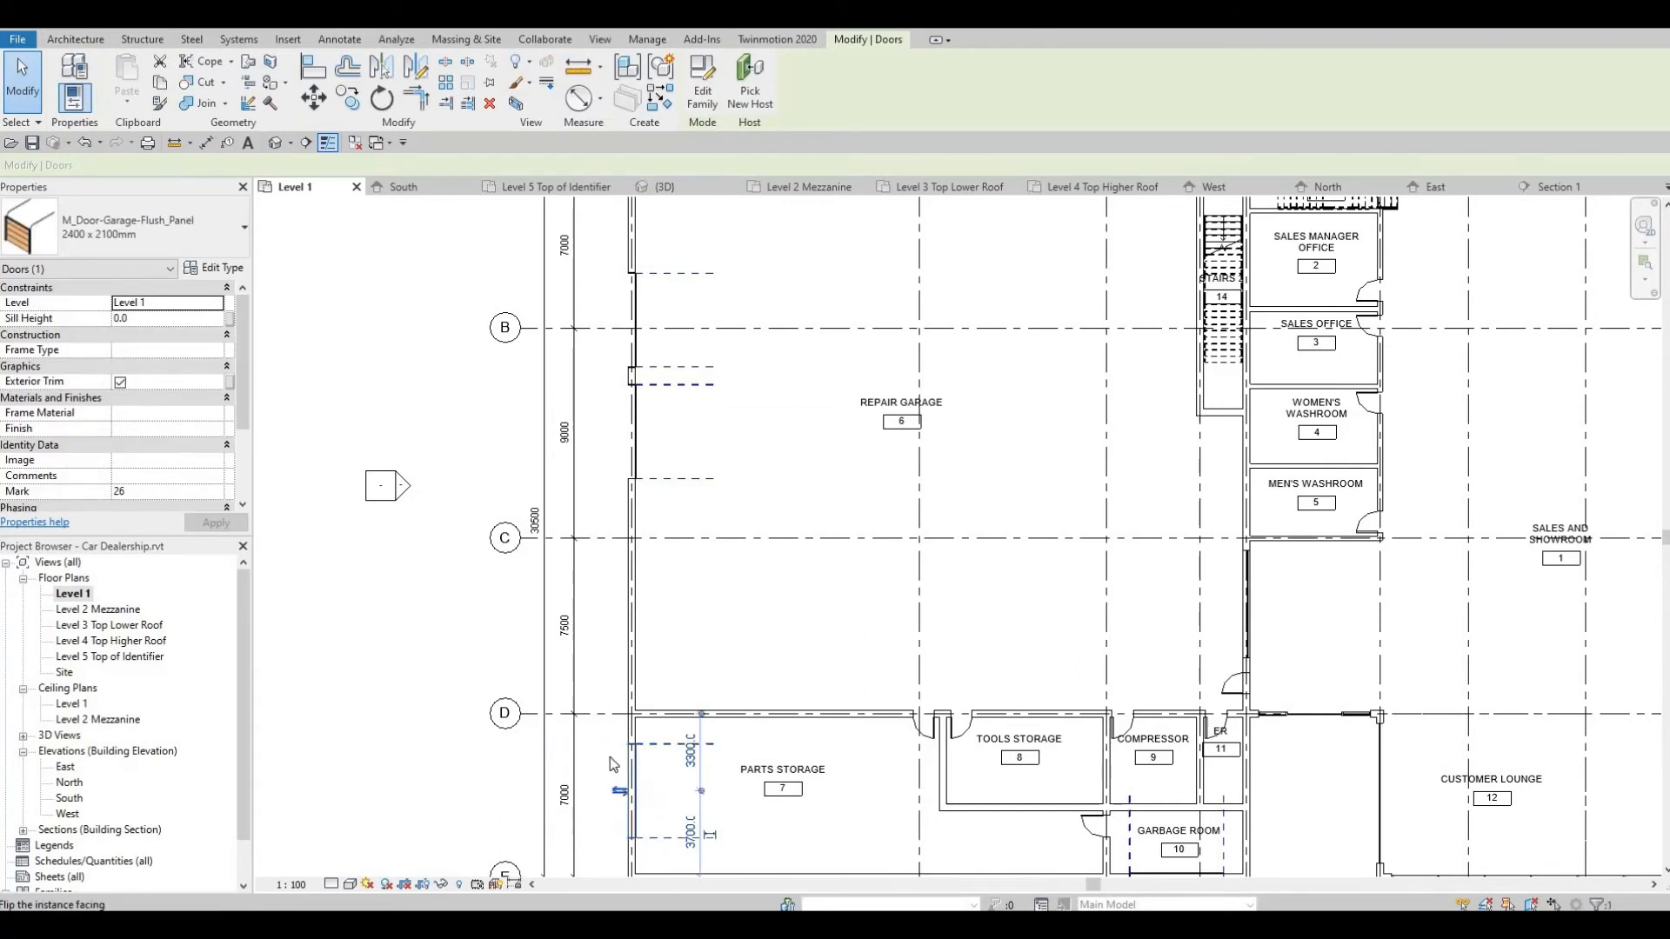
middle_drag(671, 698, 679, 737)
scroll(680, 737, down, 2)
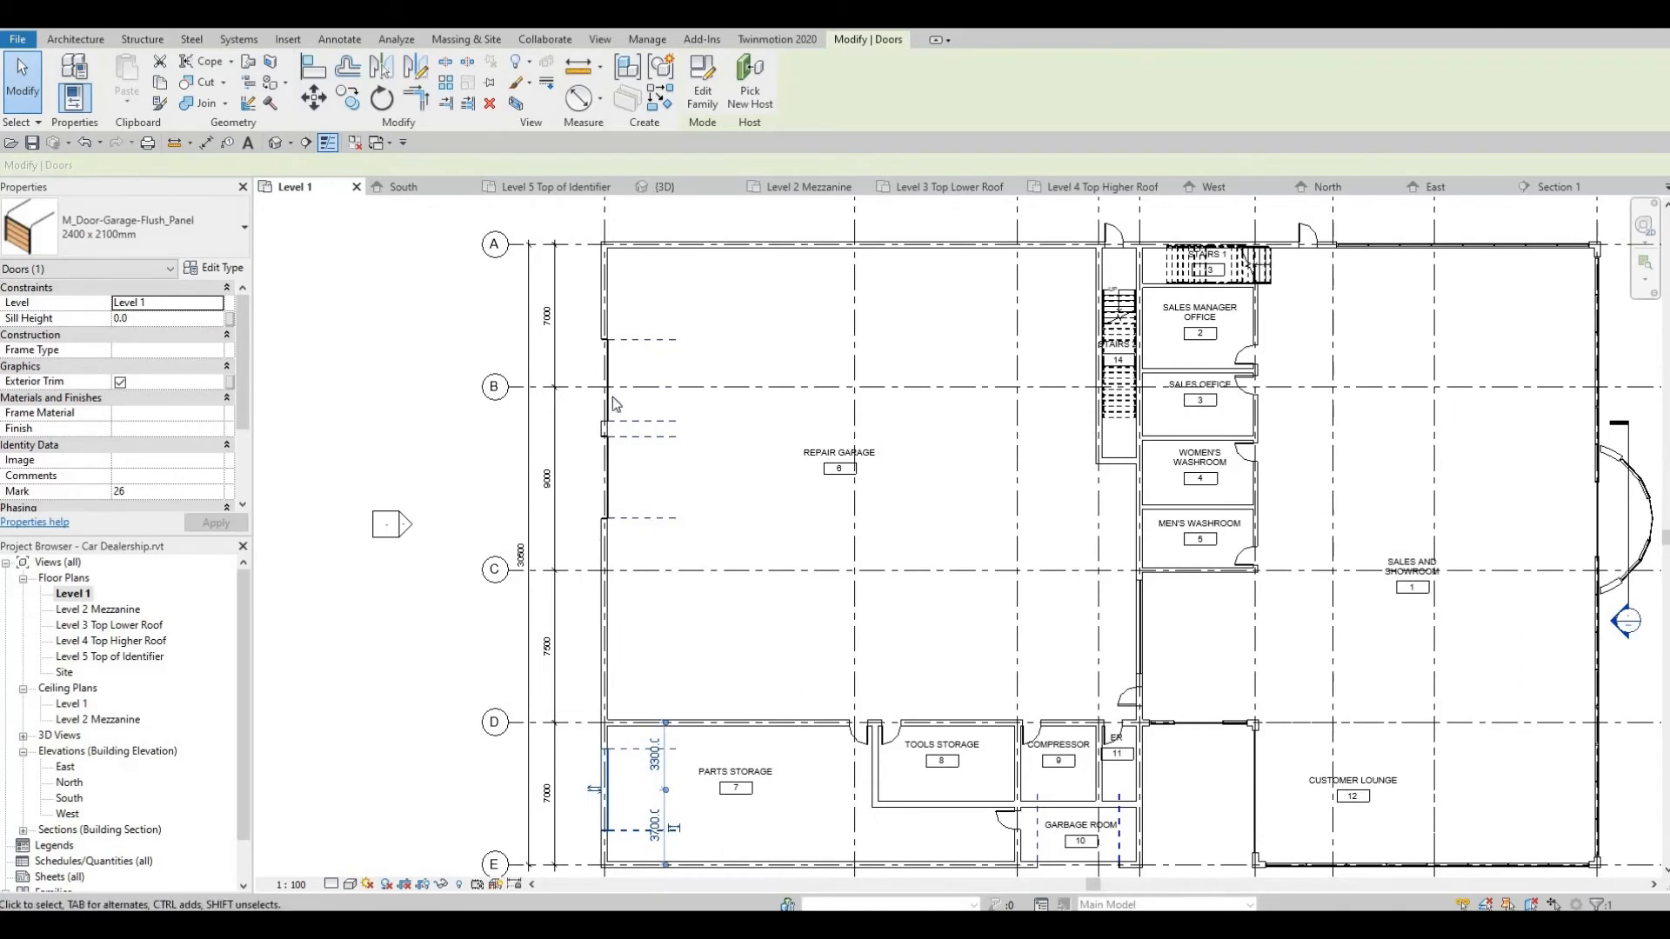
Nudge the Repair Garage door nearer grid C along the wall until its edge sits about on grid C
click(615, 505)
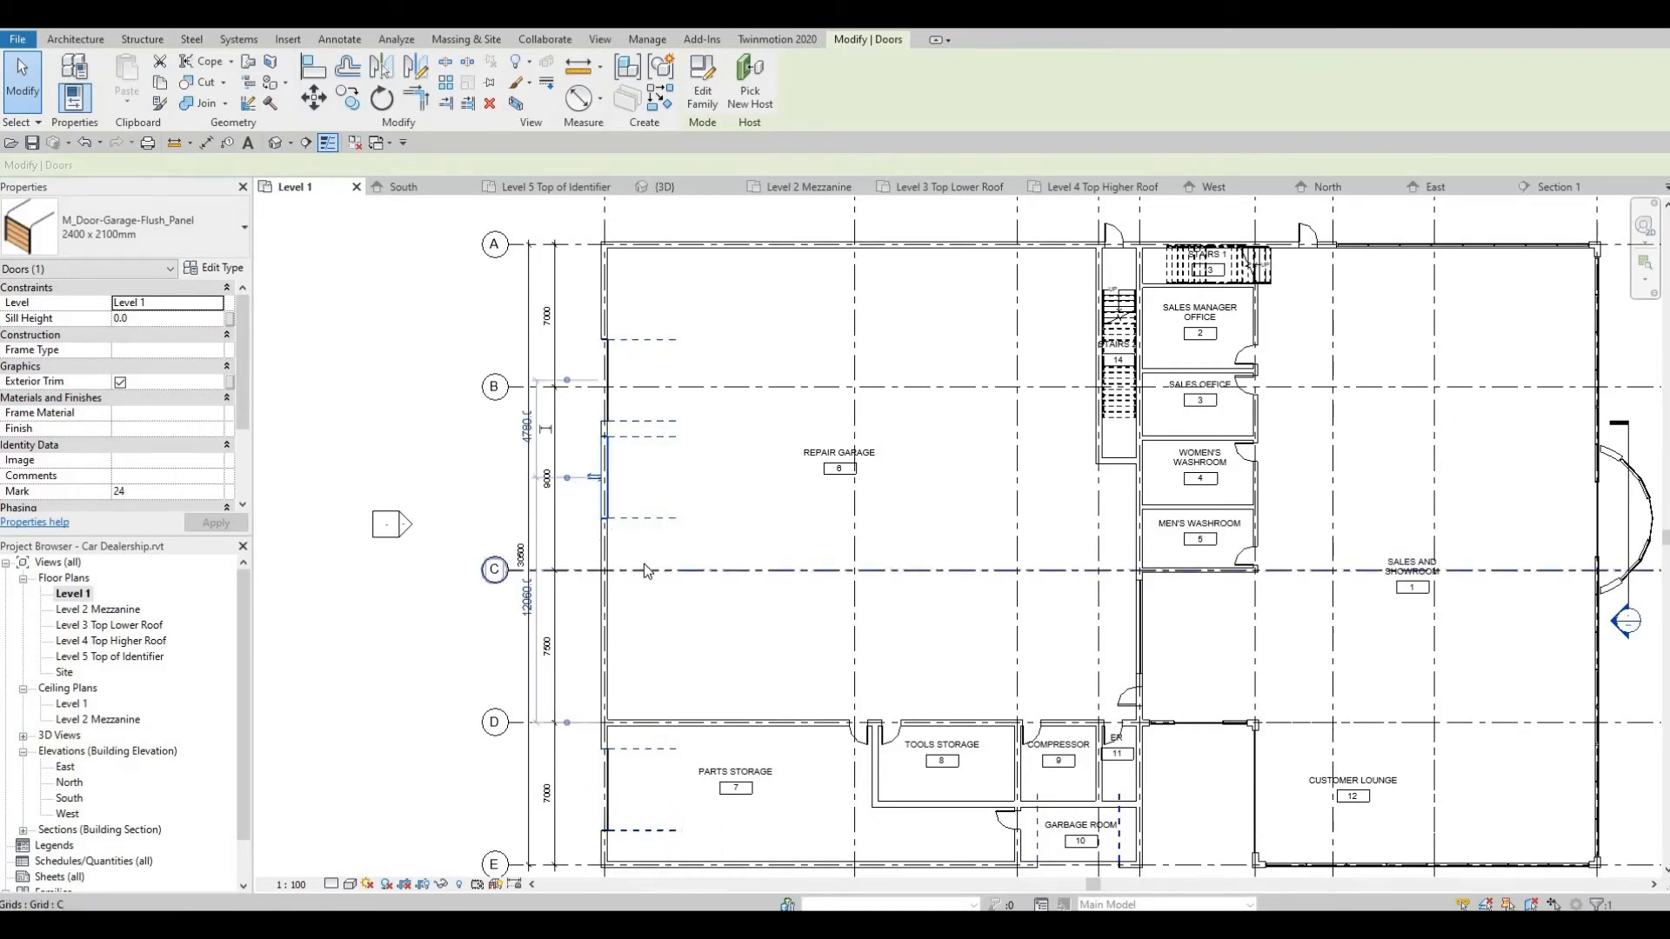
key(Down)
key(Down)
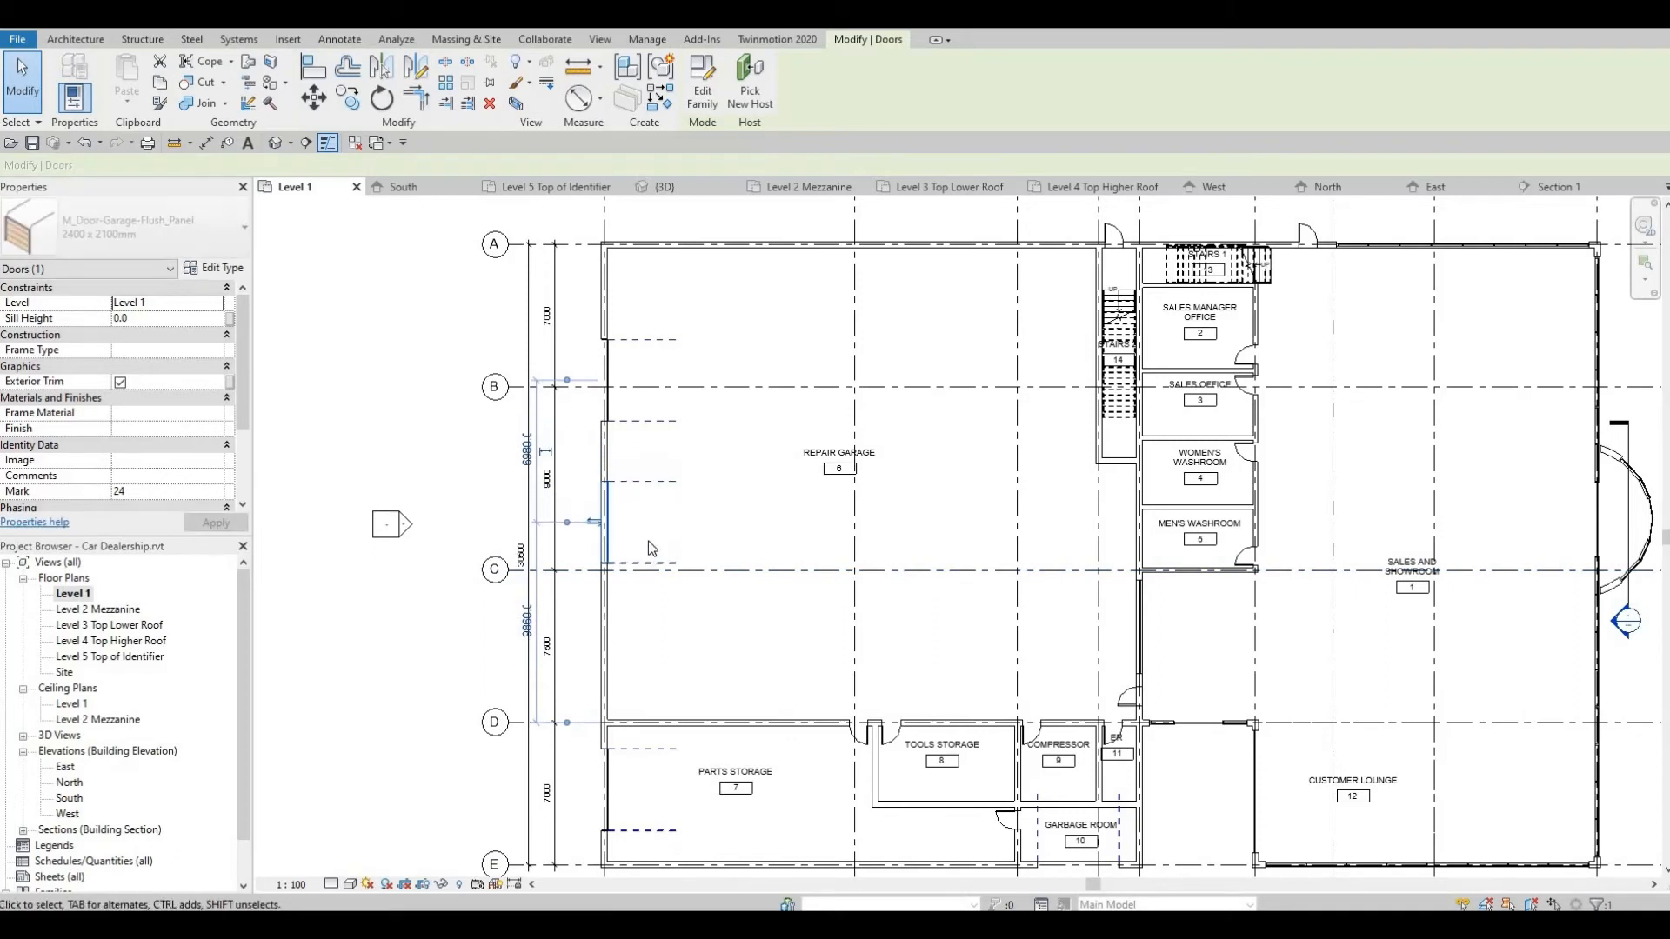
key(Down)
key(Escape)
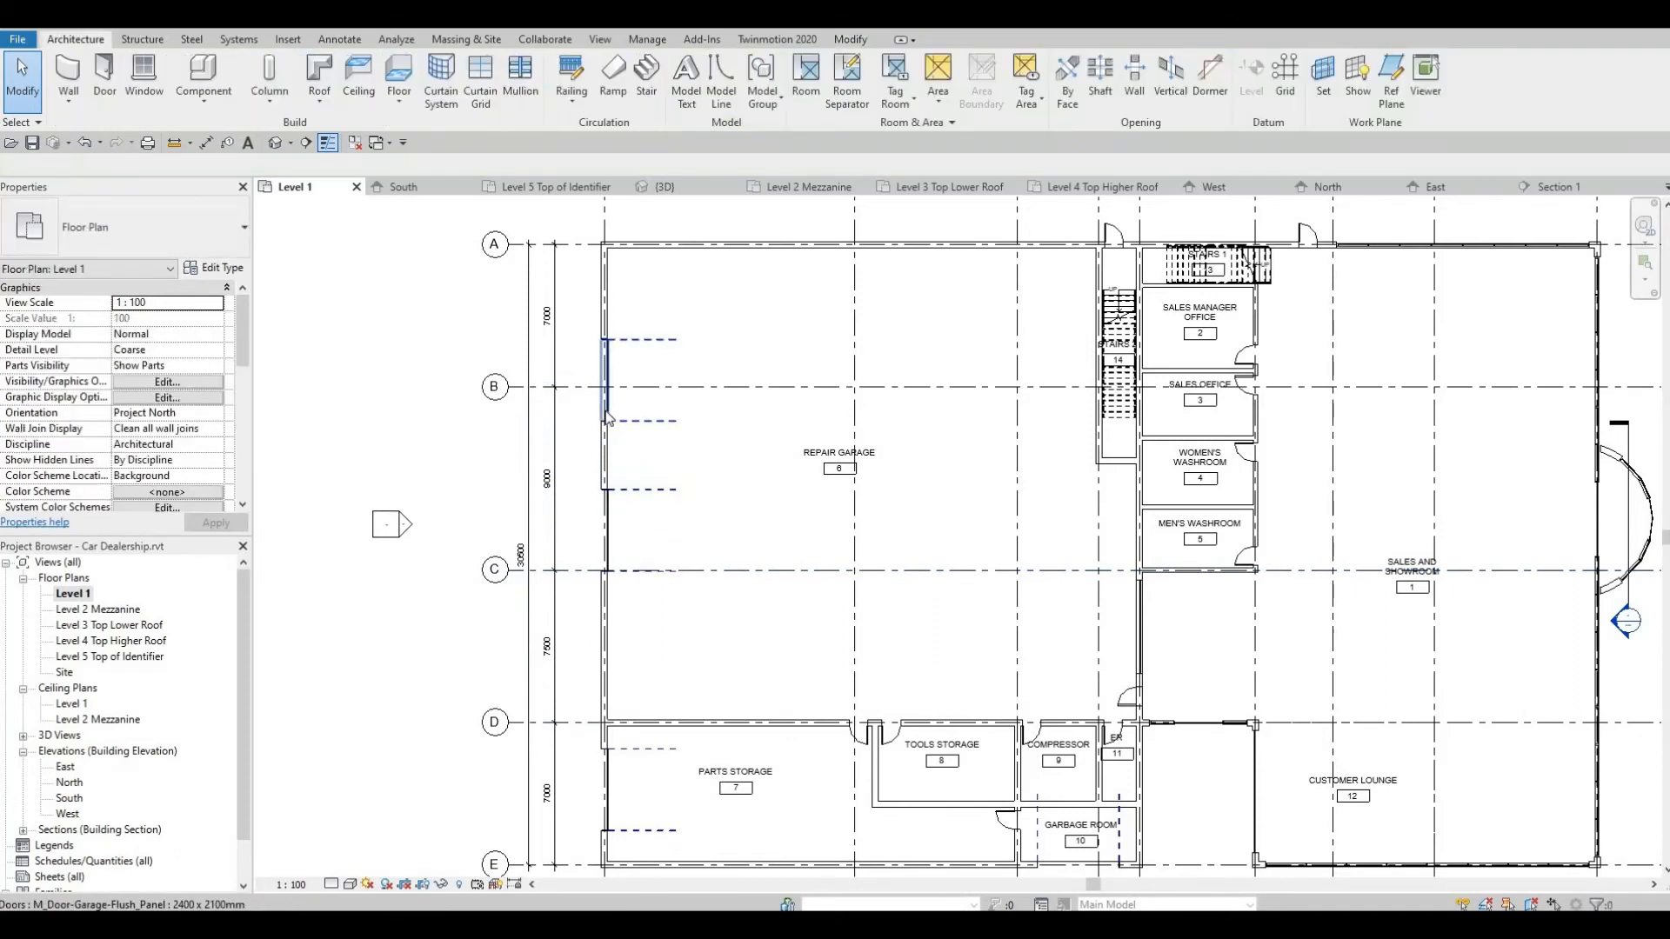
Nudge the Repair Garage door nearer grid A along the west wall until it sits just past grid B
click(669, 452)
key(Down)
key(Down)
key(Down)
key(Down)
key(Down)
key(Down)
key(Down)
key(Down)
key(Down)
key(Down)
key(Down)
key(Down)
key(Down)
key(Down)
key(Down)
key(Down)
key(Down)
key(Down)
key(Down)
key(Down)
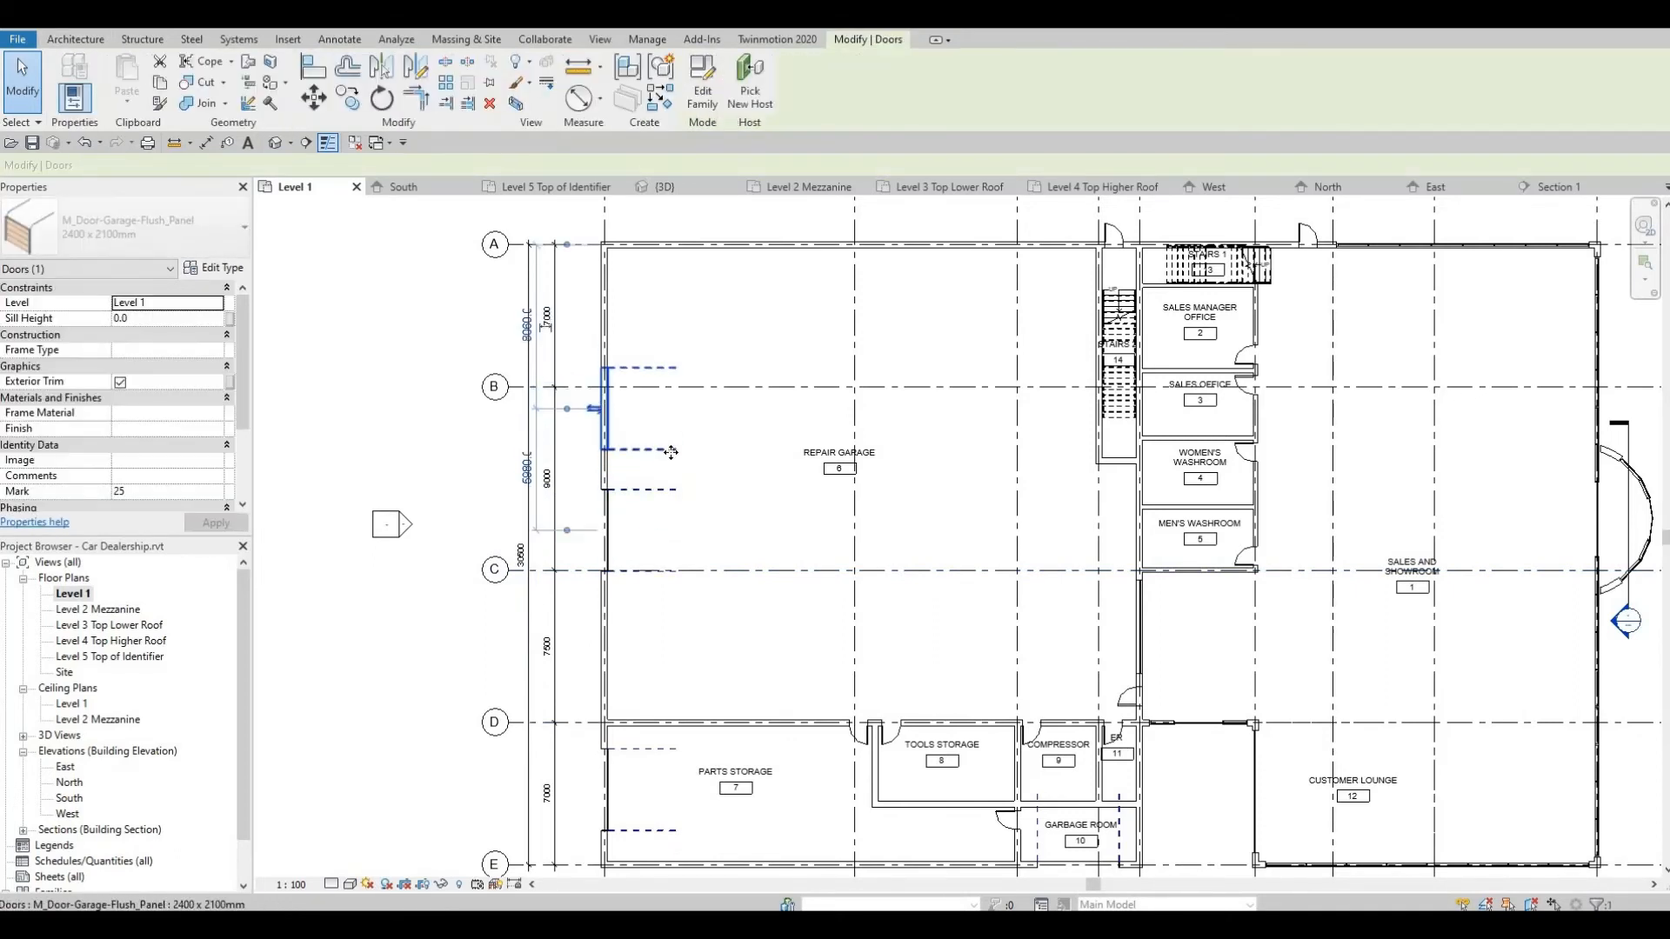
key(Down)
key(Down)
key(Down)
key(Down)
key(Down)
key(Down)
key(Down)
key(Down)
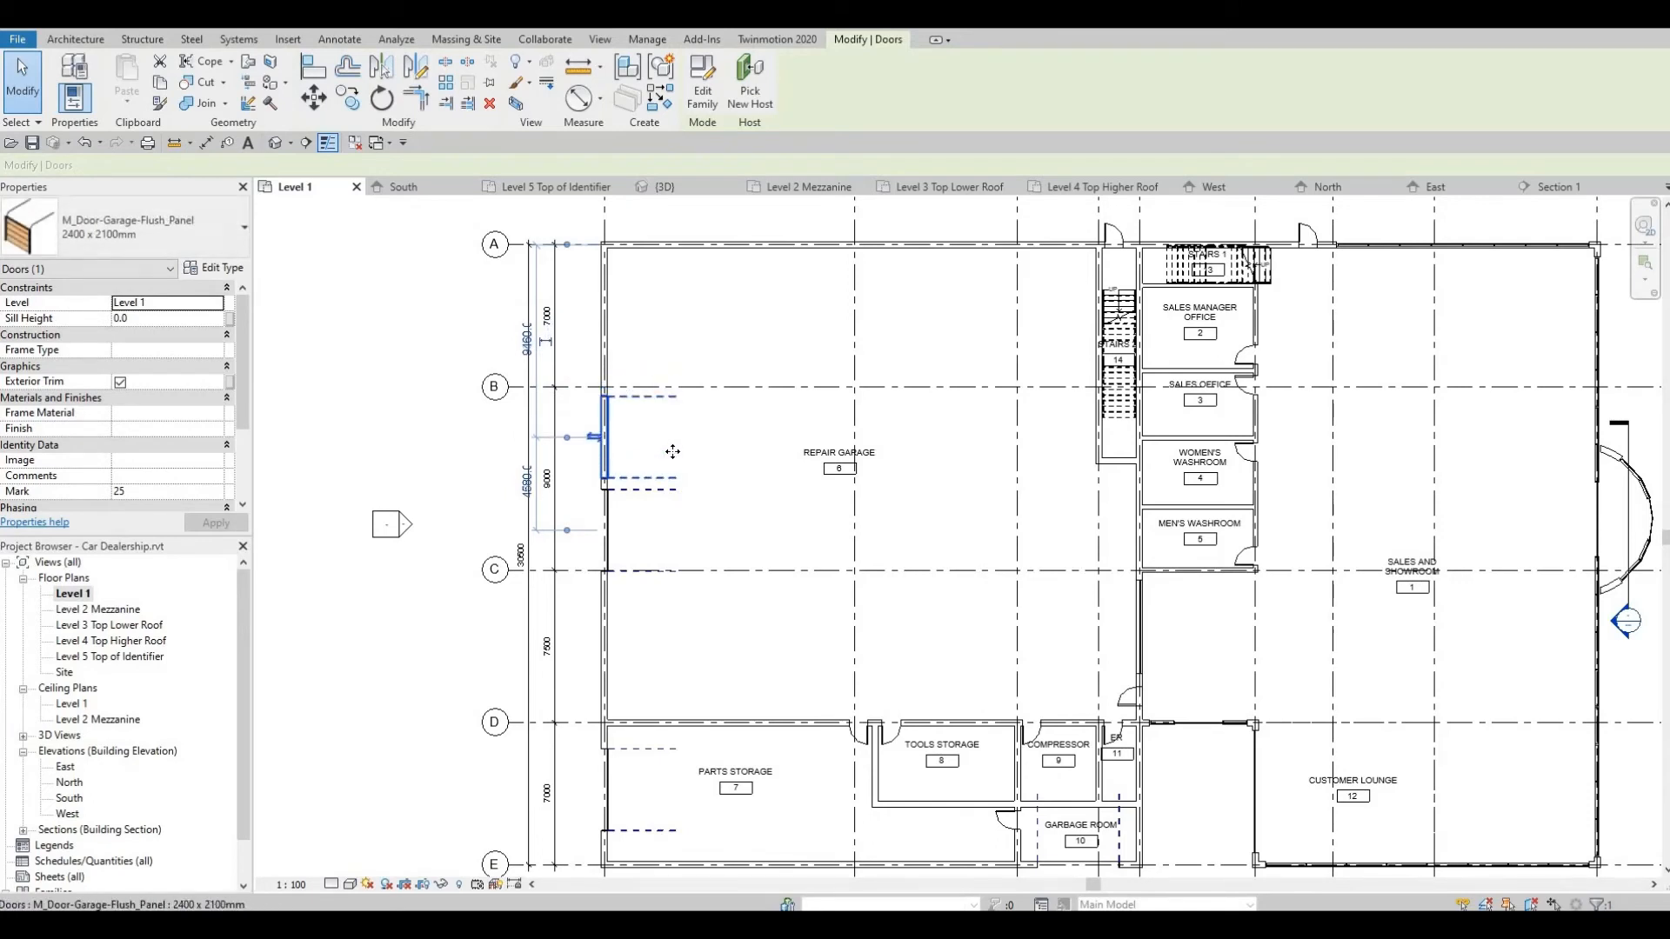
key(Up)
key(Up)
key(Down)
key(Down)
Nudge the Repair Garage door nearer grid C to about 4380 mm between the two garage doors' centres
click(630, 534)
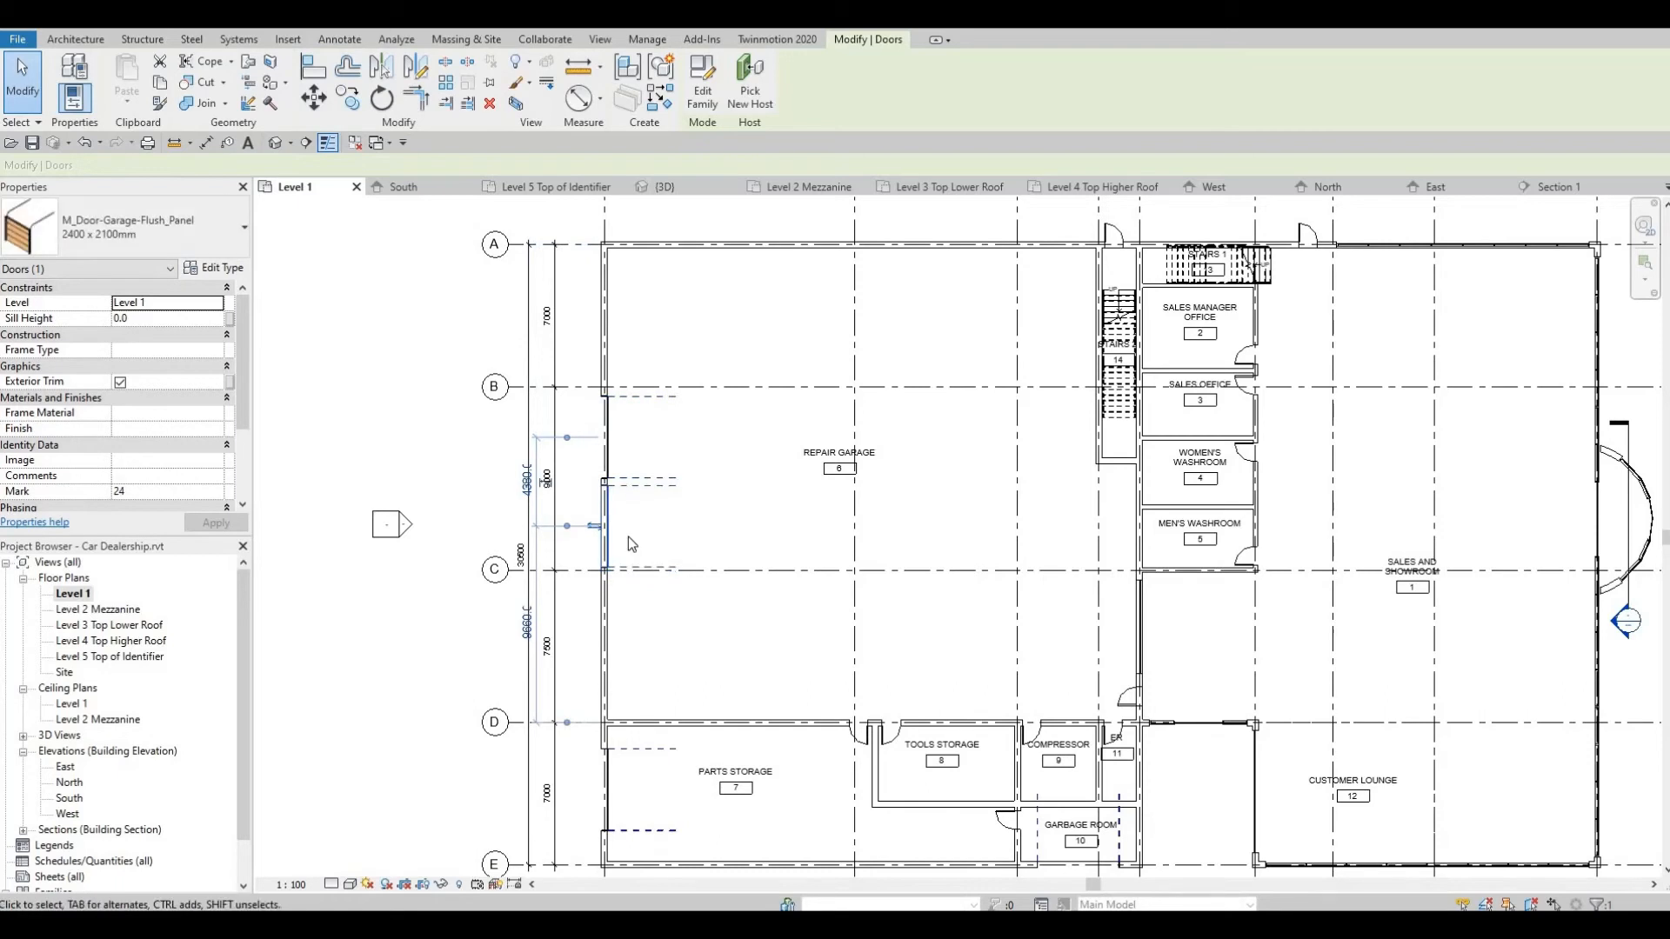
key(Down)
key(Down)
In the West elevation, stretch the curtain wall window at grid C to lie between C and D, about 6850 mm wide, deleting its orphaned mullions
double_click(69, 814)
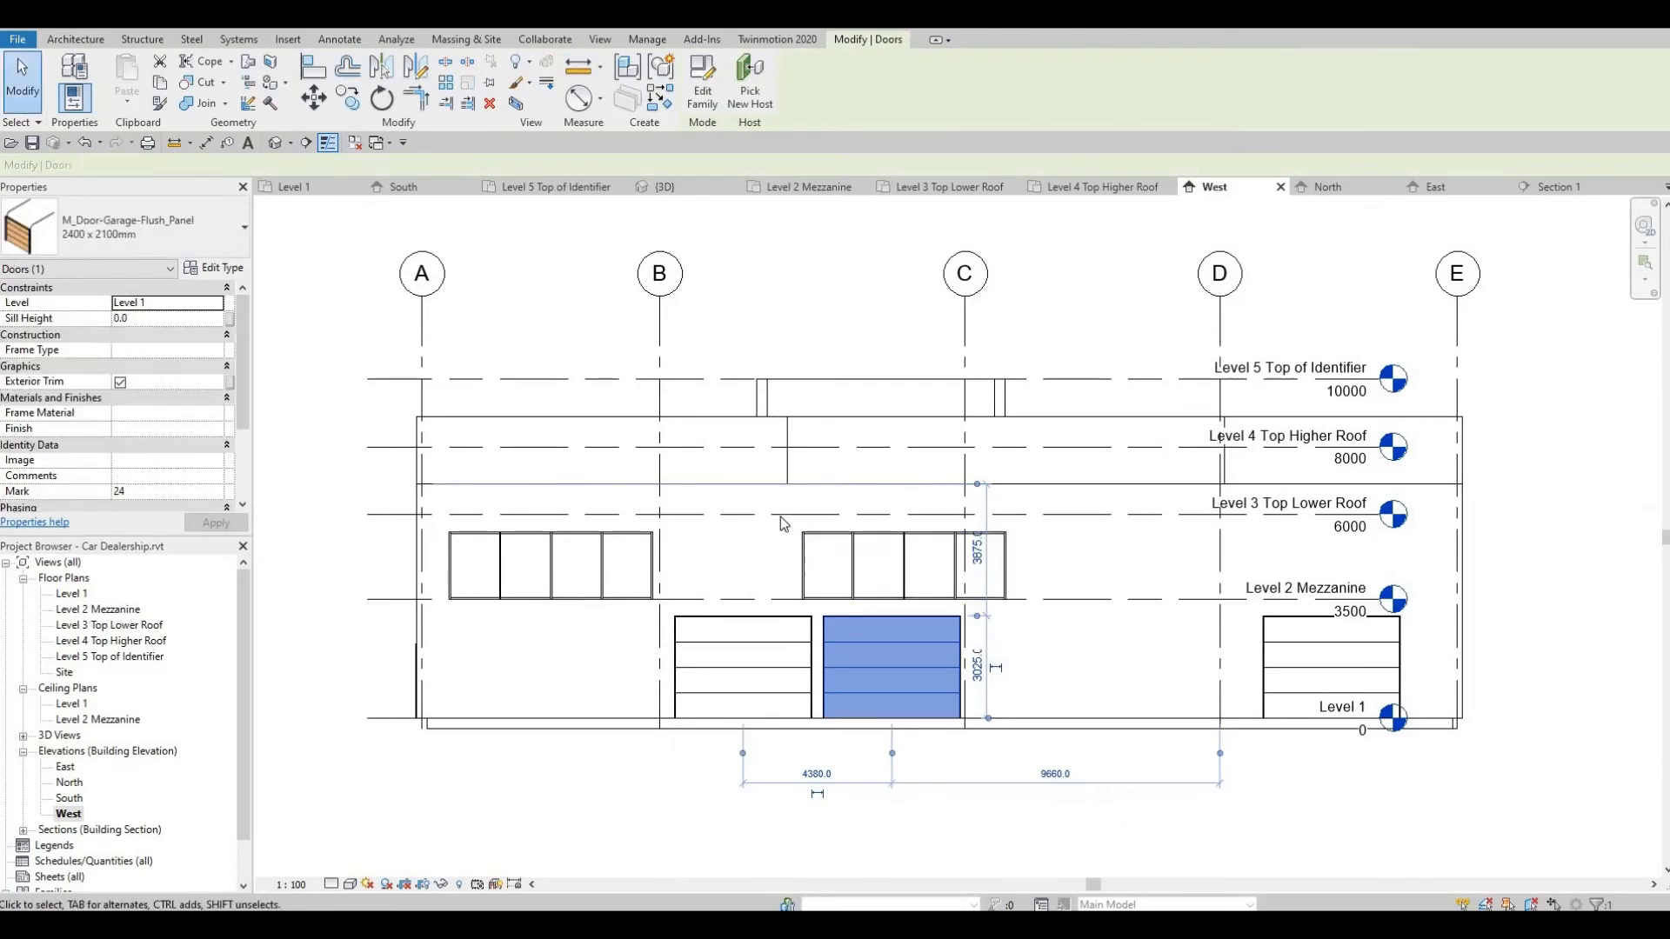
click(781, 514)
key(Escape)
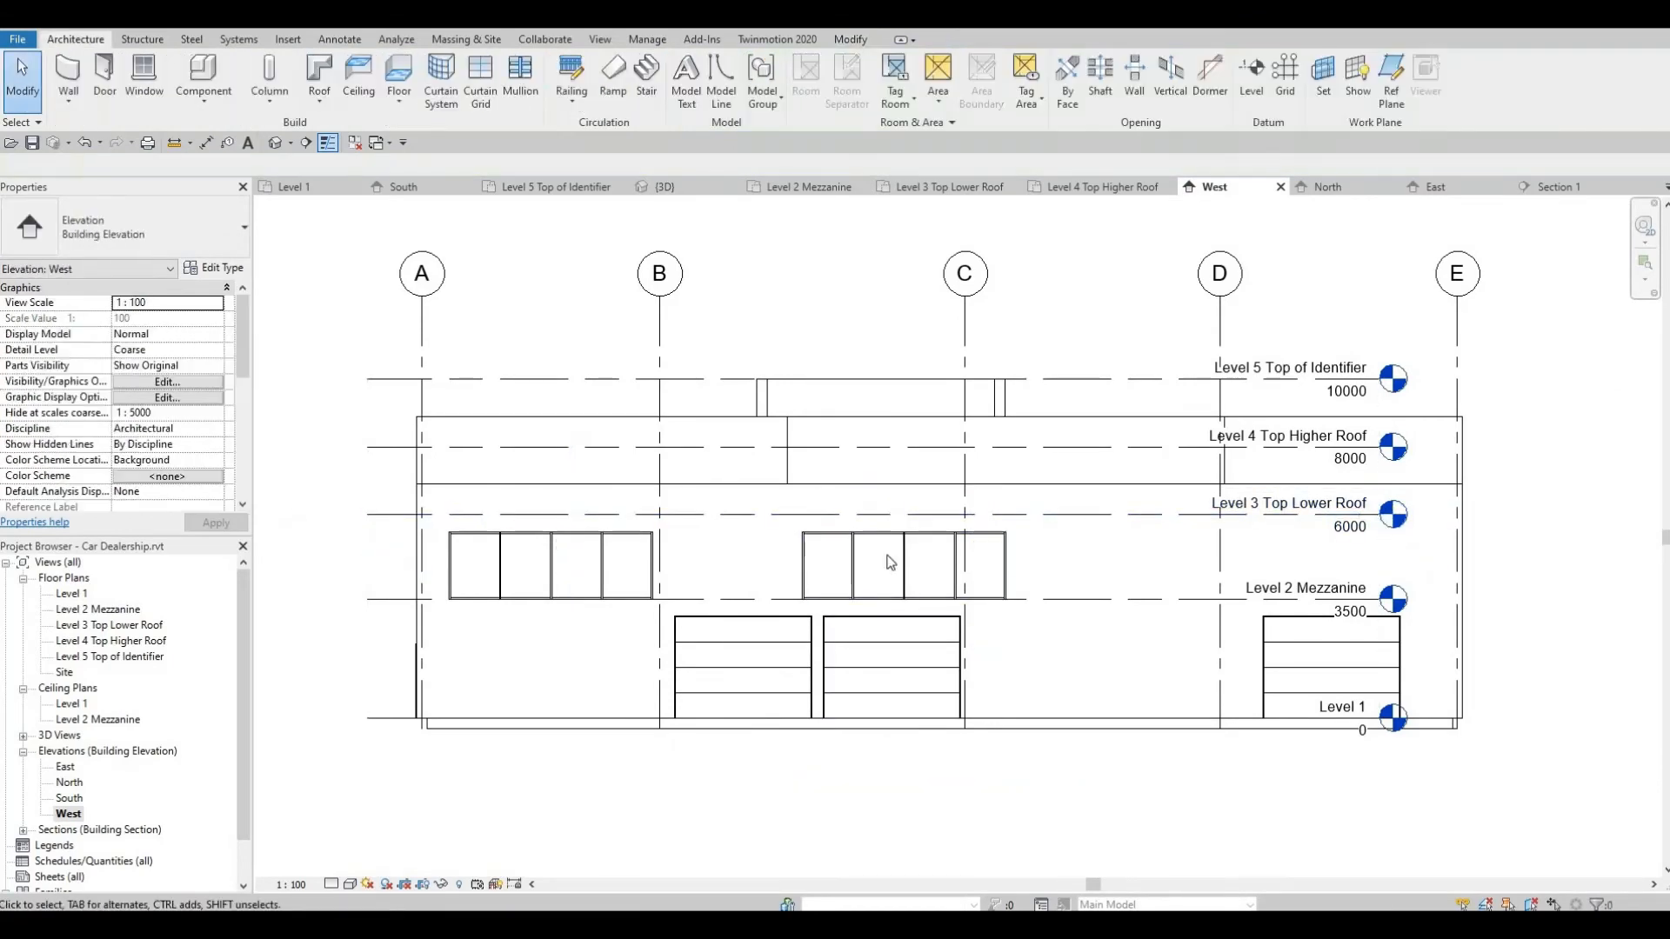
drag(782, 496, 1023, 606)
scroll(851, 564, up, 2)
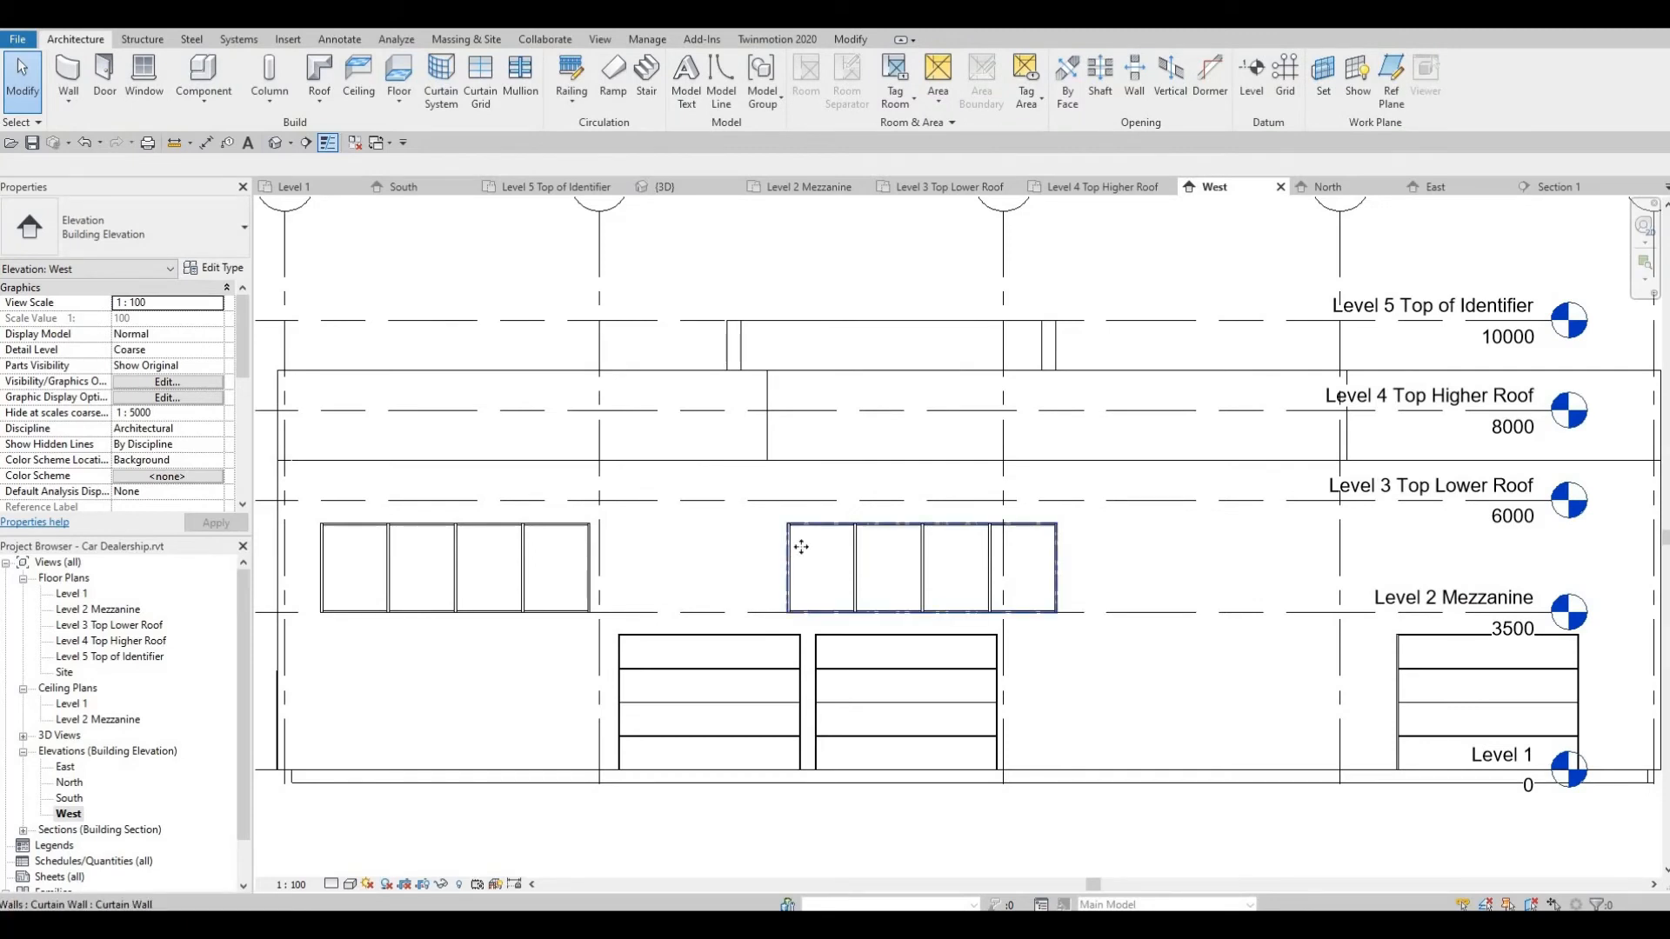
click(896, 567)
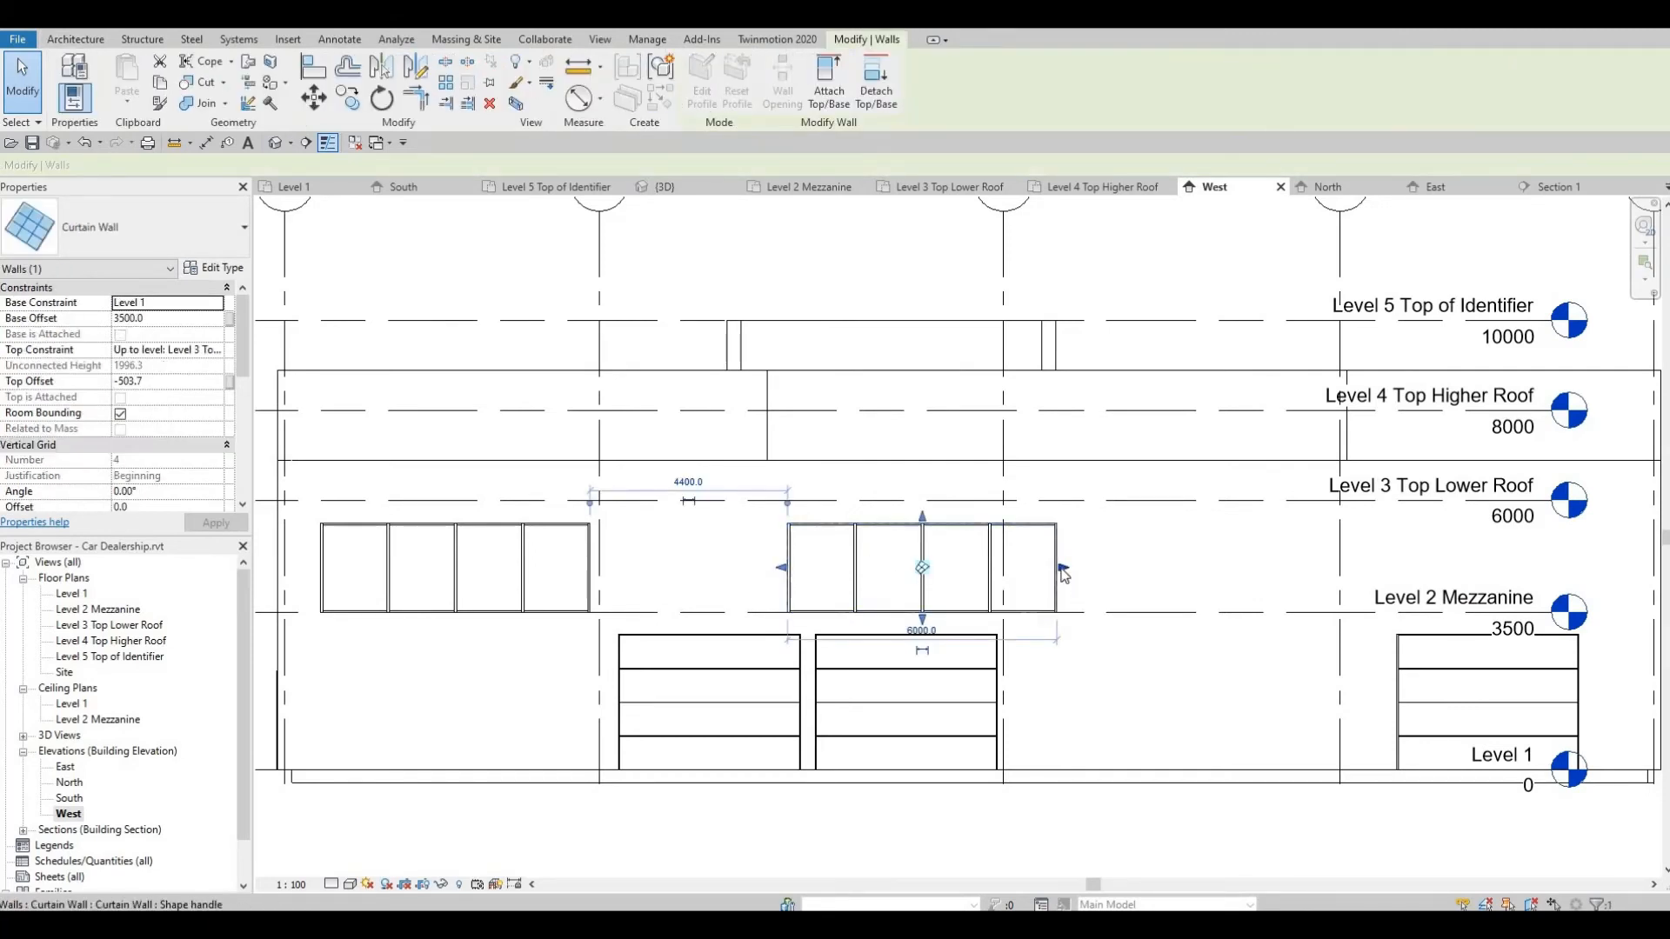
drag(1068, 570, 1333, 582)
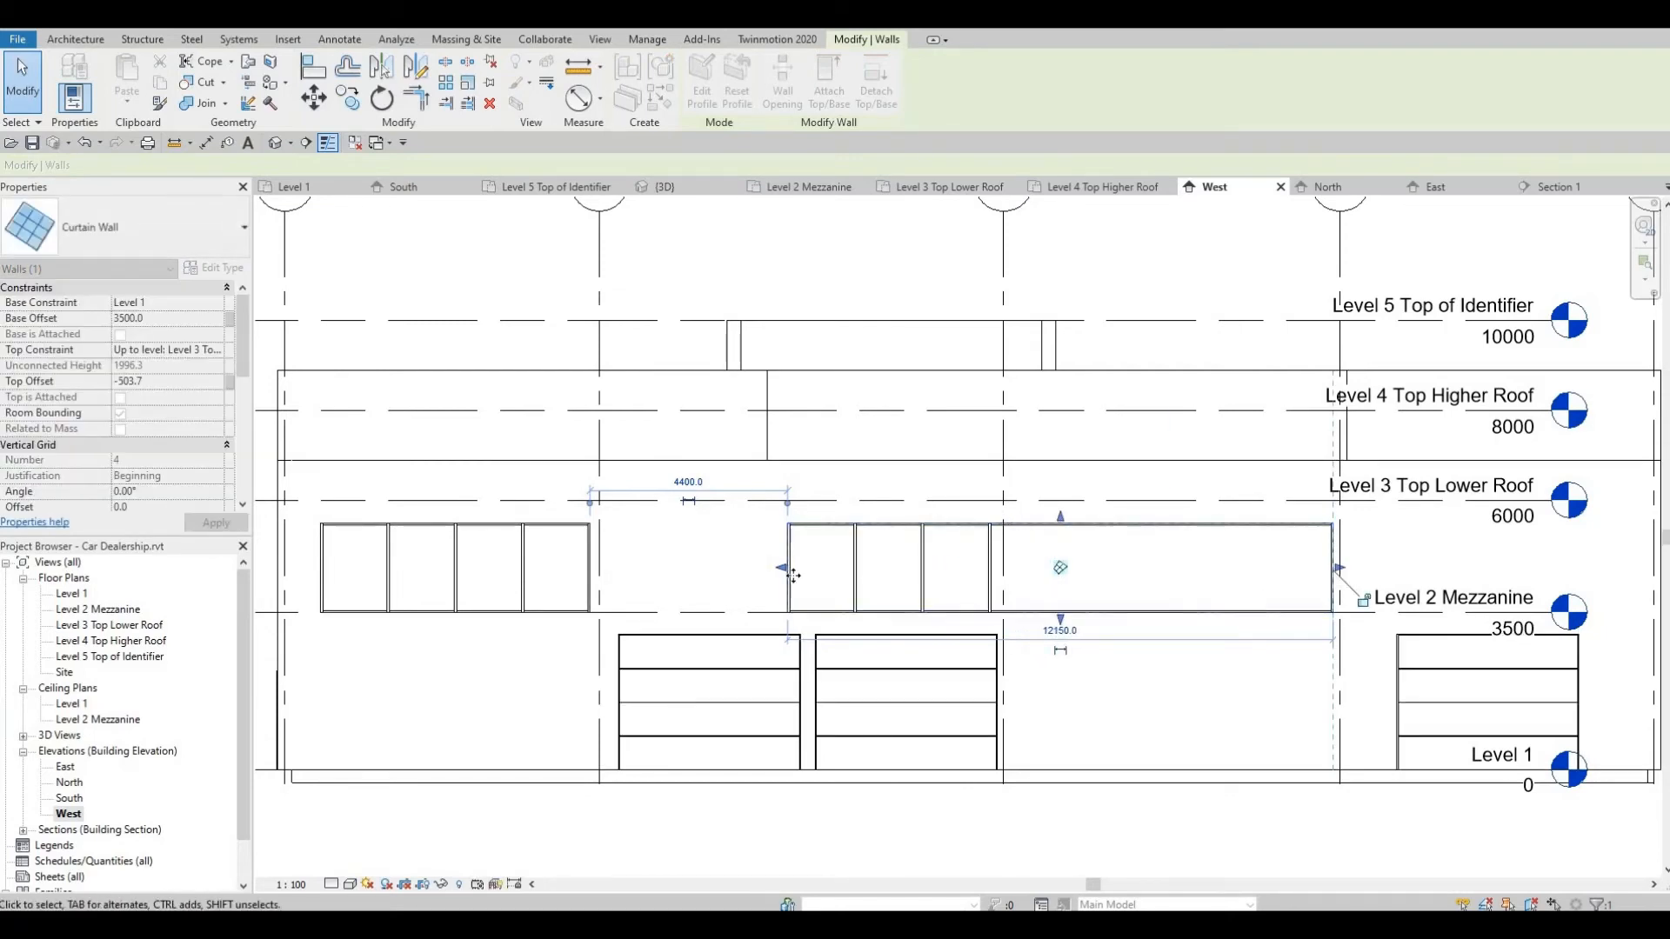
drag(783, 571, 1026, 572)
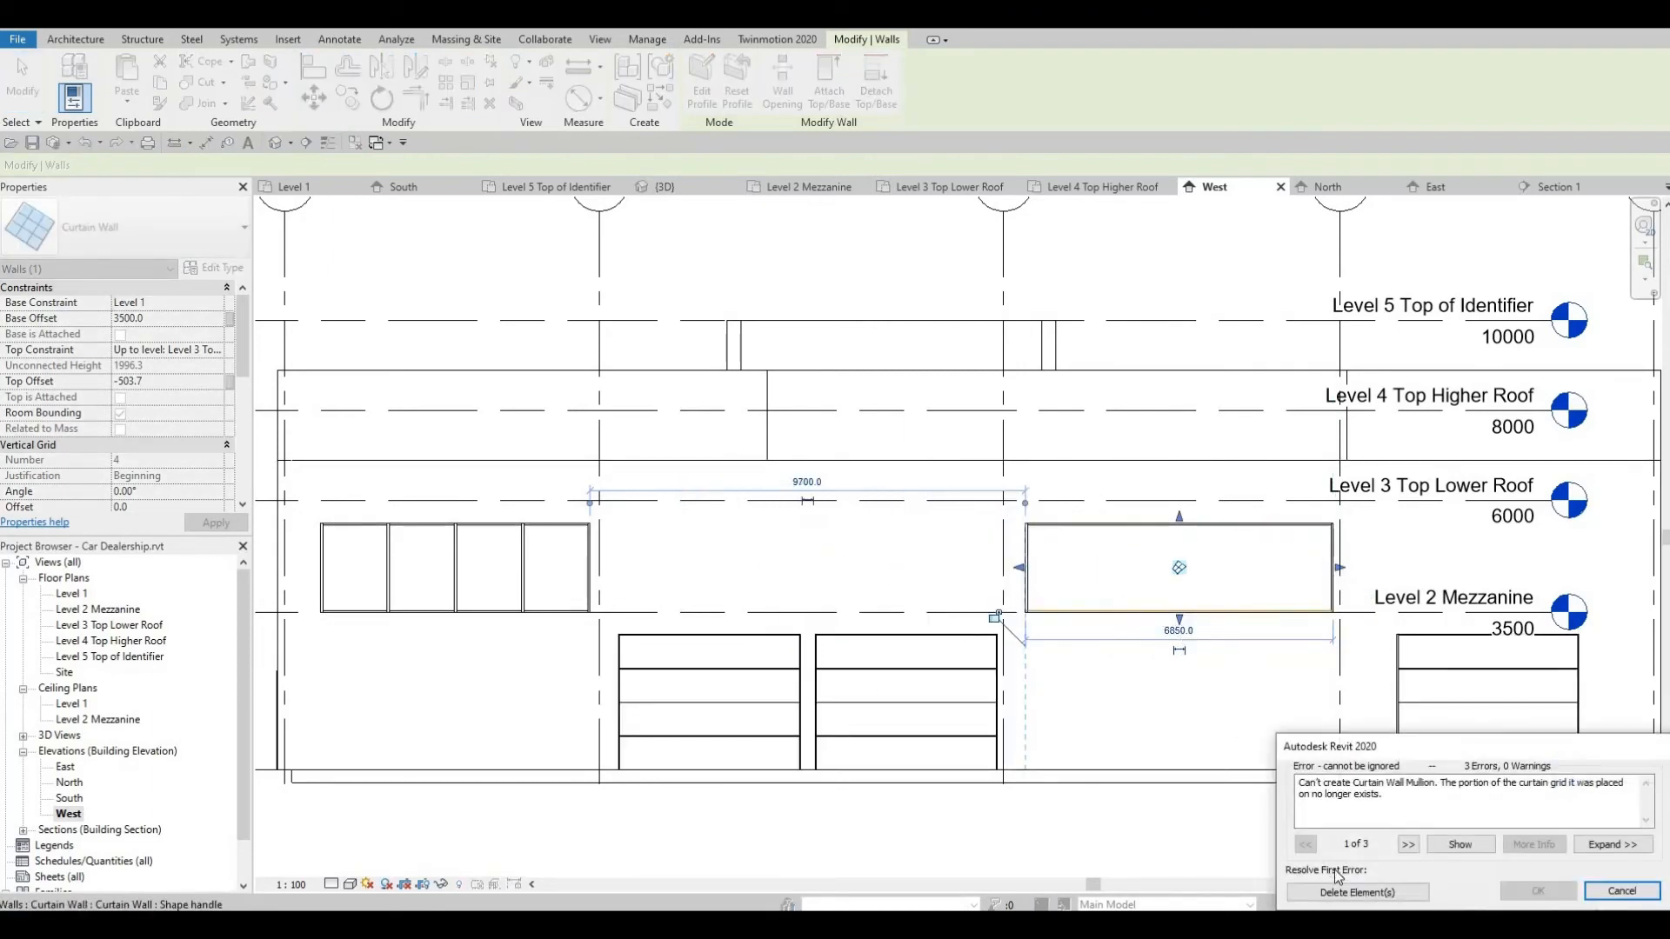
click(1341, 894)
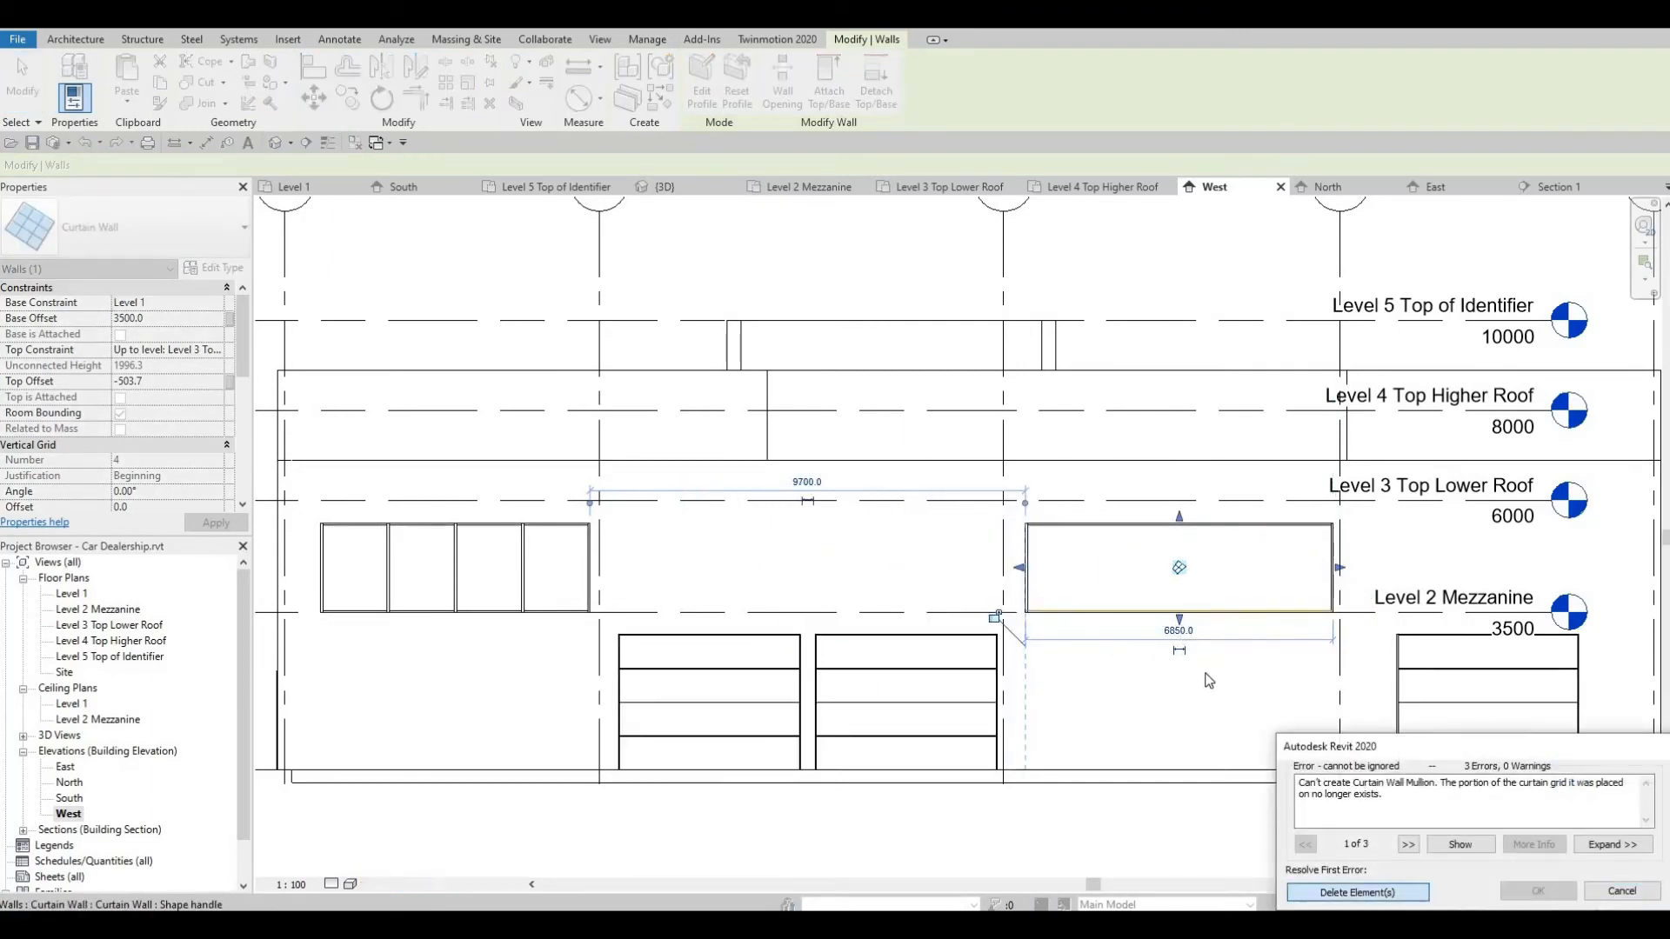
click(1178, 632)
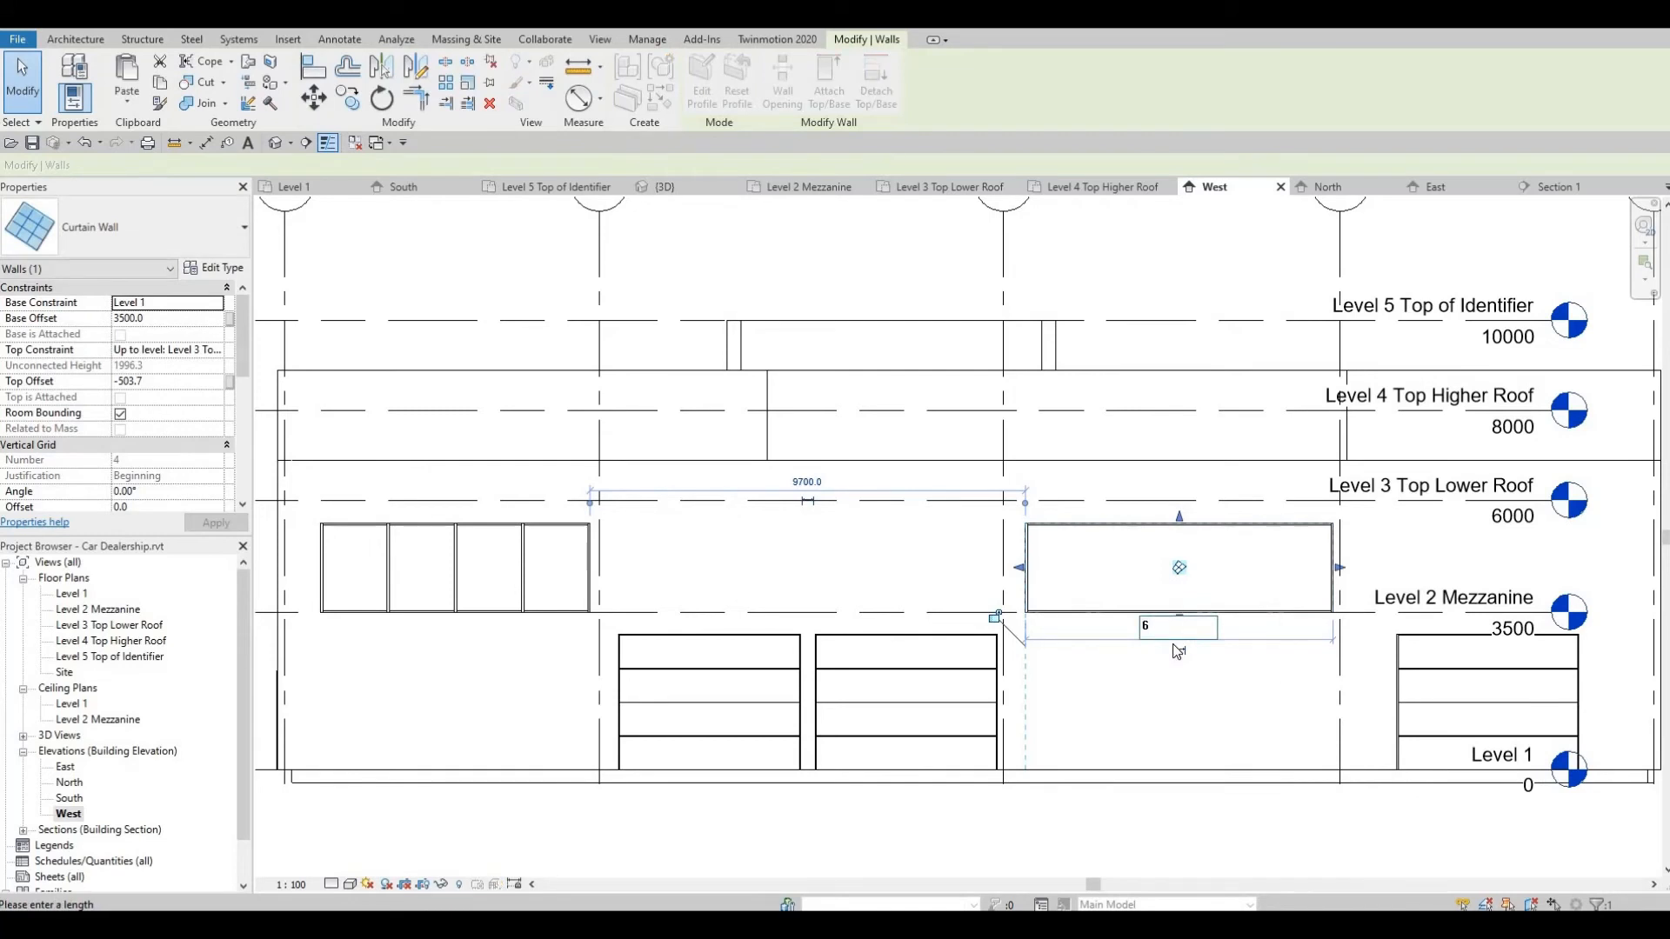
key(Return)
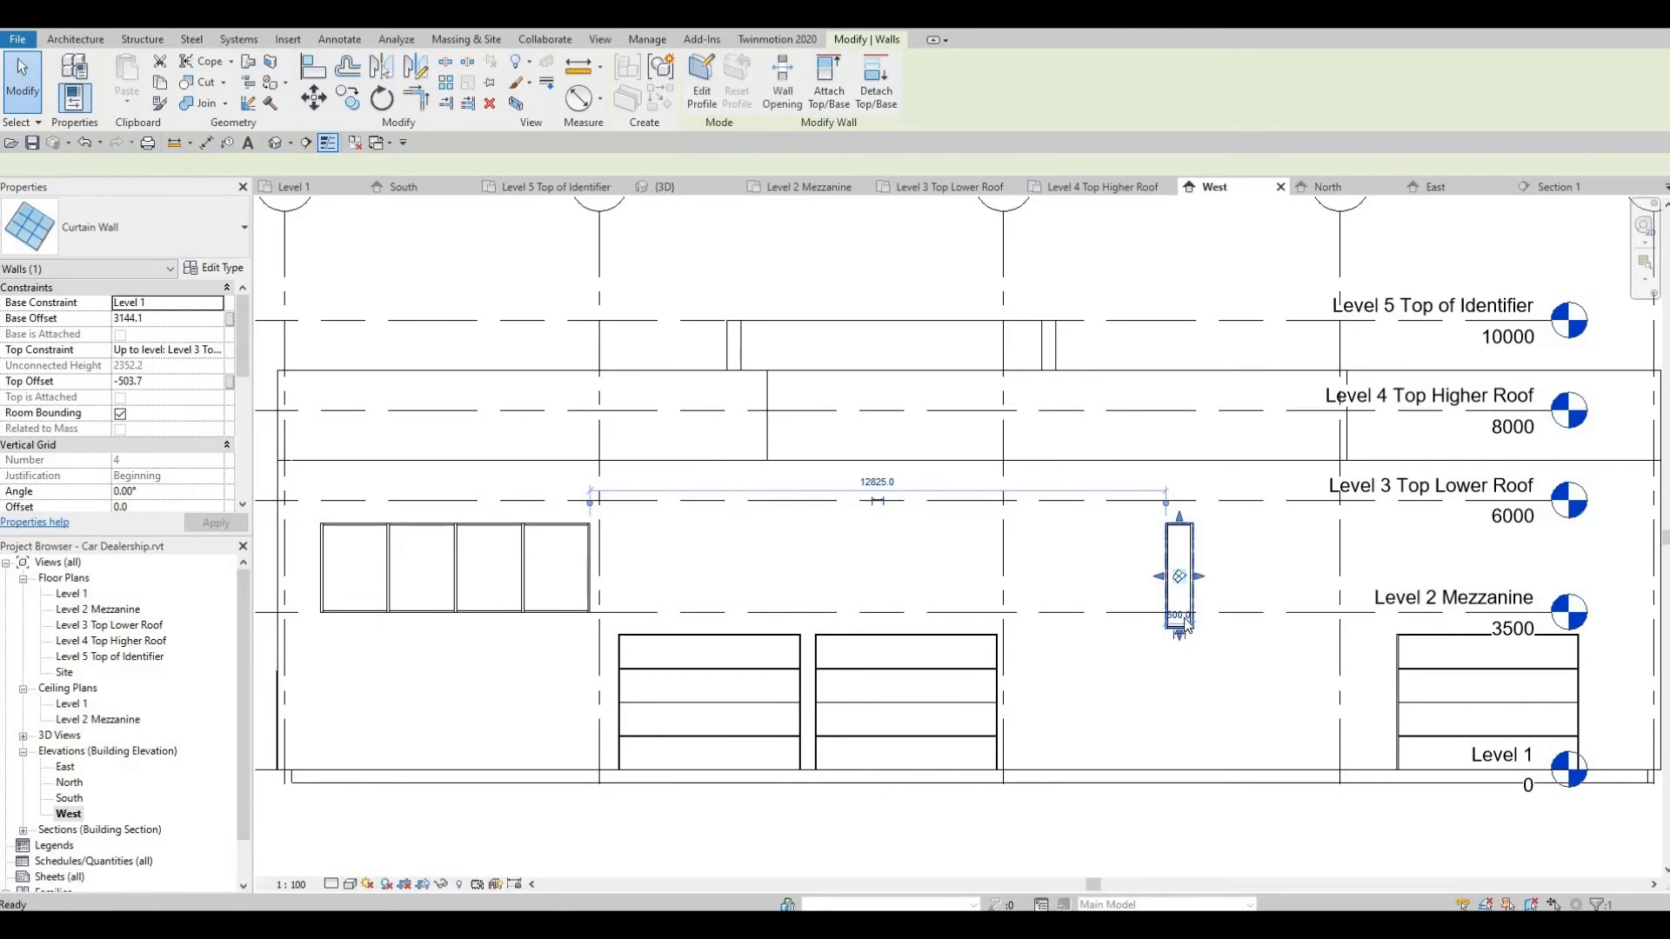
key(ctrl+z)
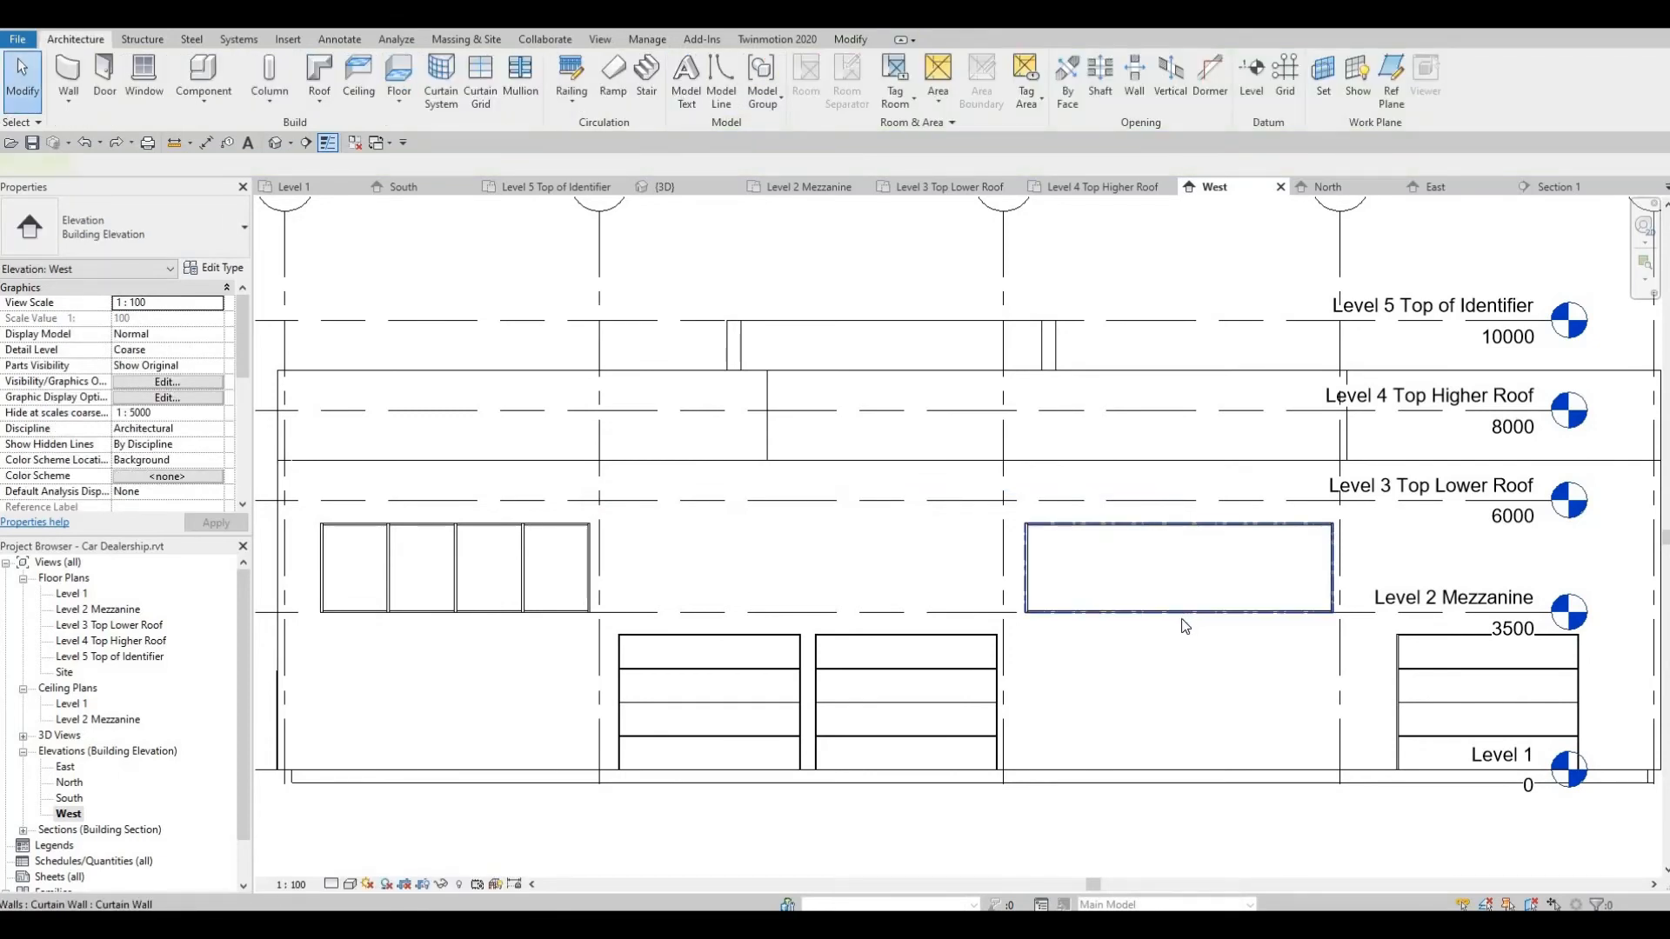
Set the width of the curtain wall window between grids C and D to 6000 mm
click(1184, 622)
click(1166, 625)
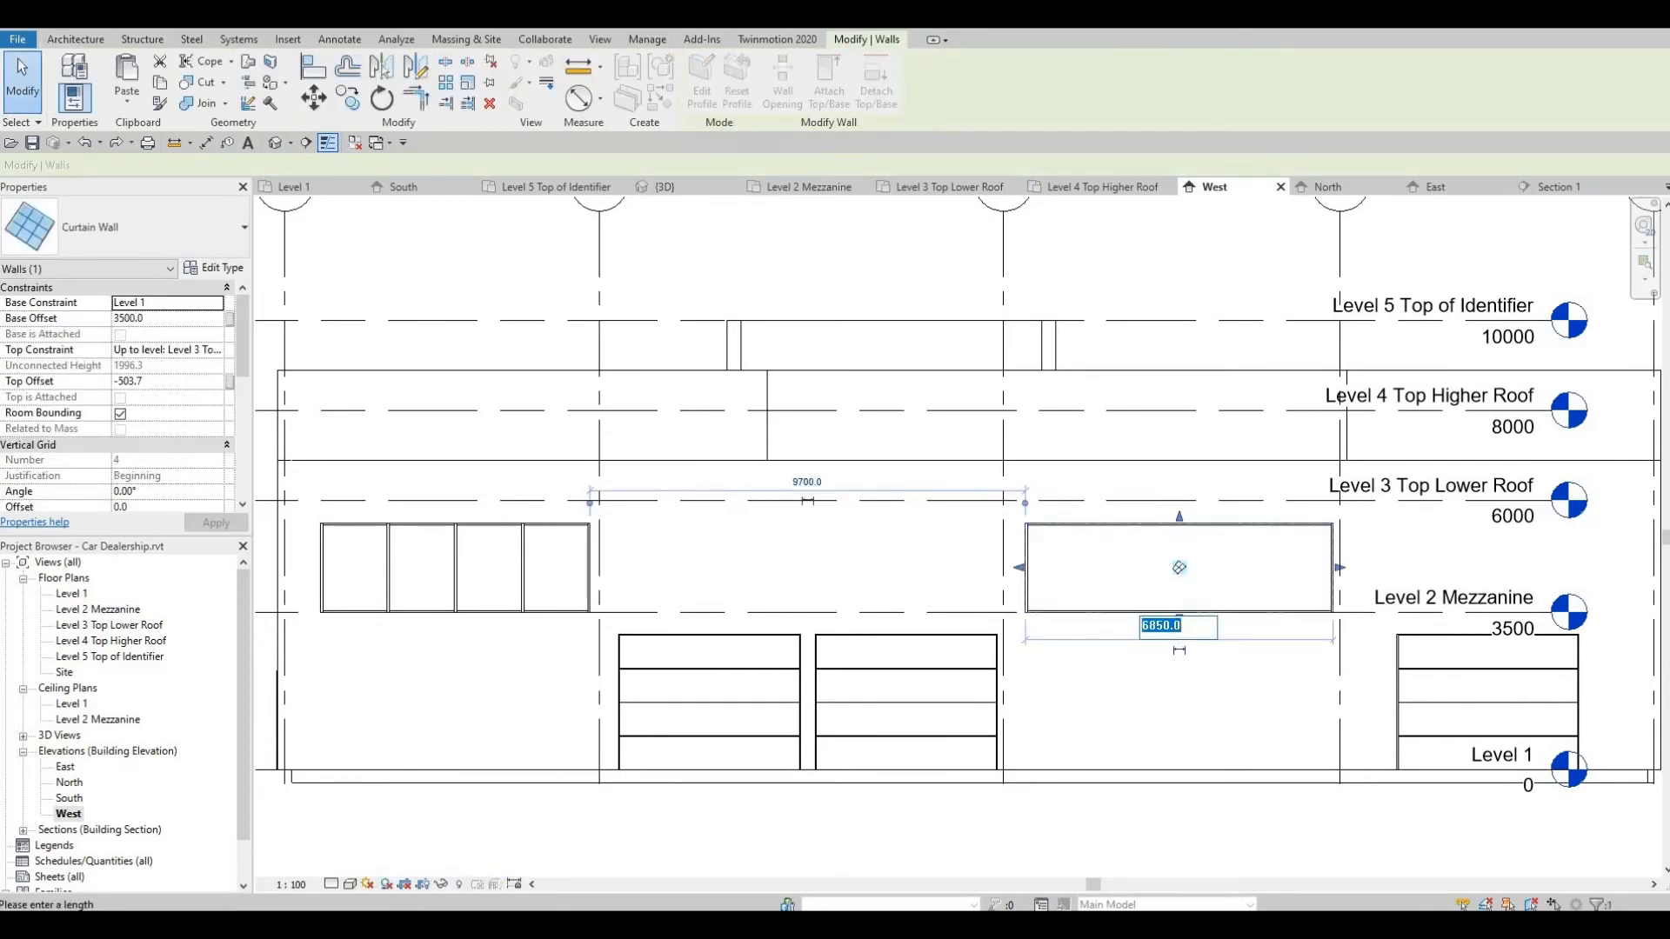
text(6000)
key(Return)
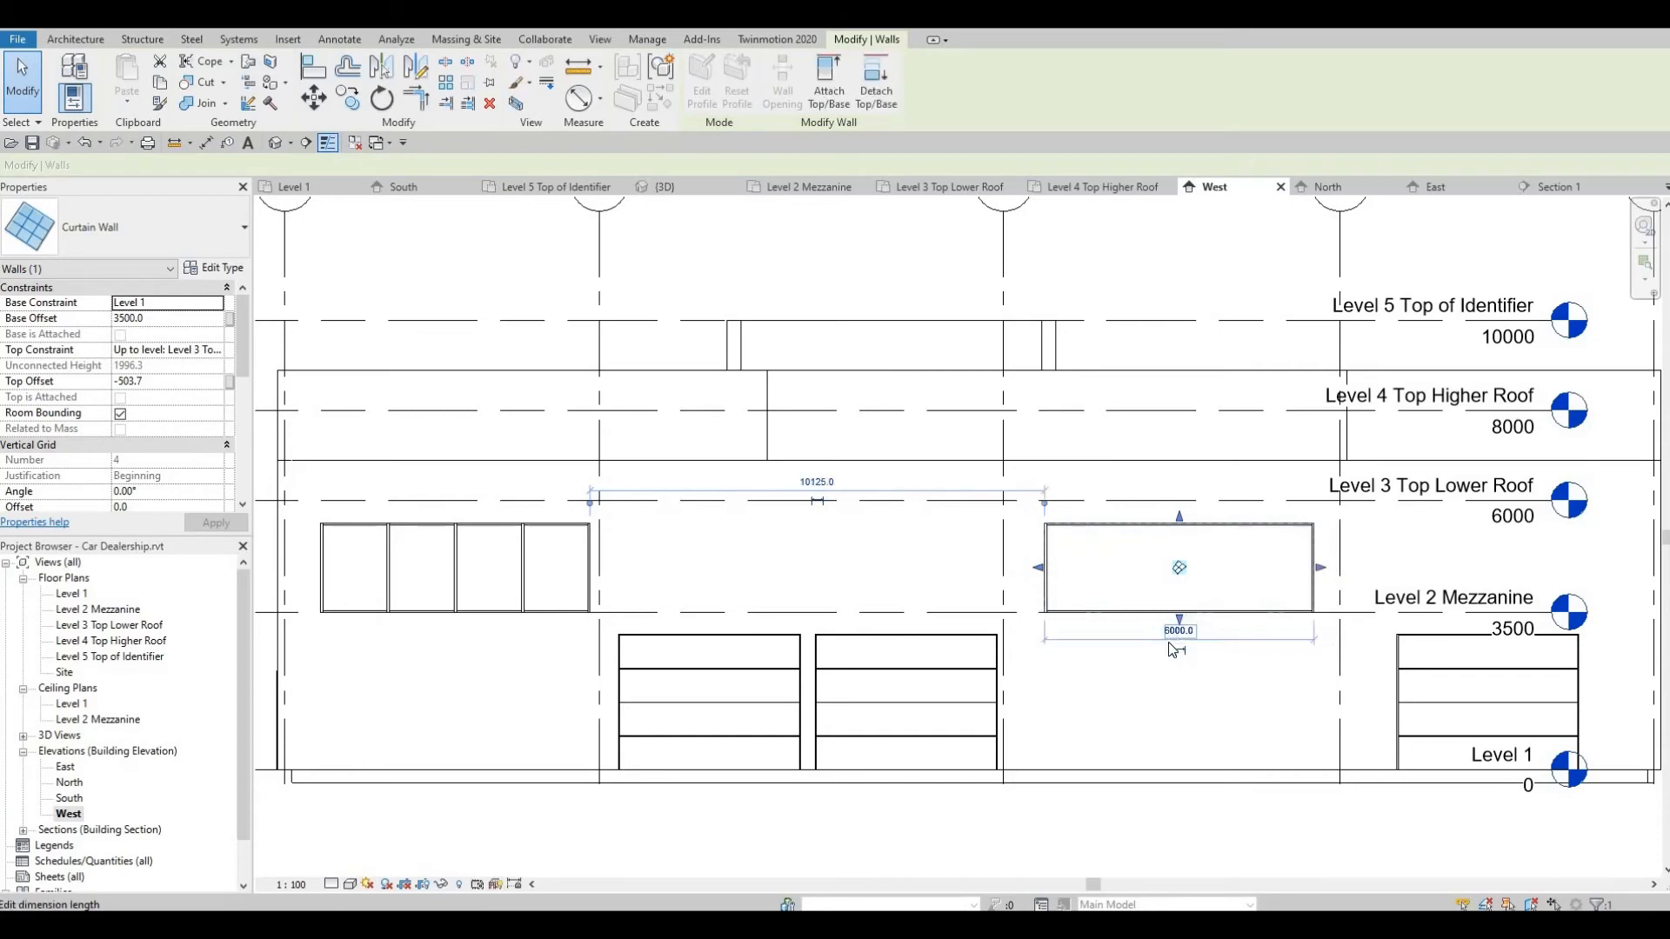
key(Escape)
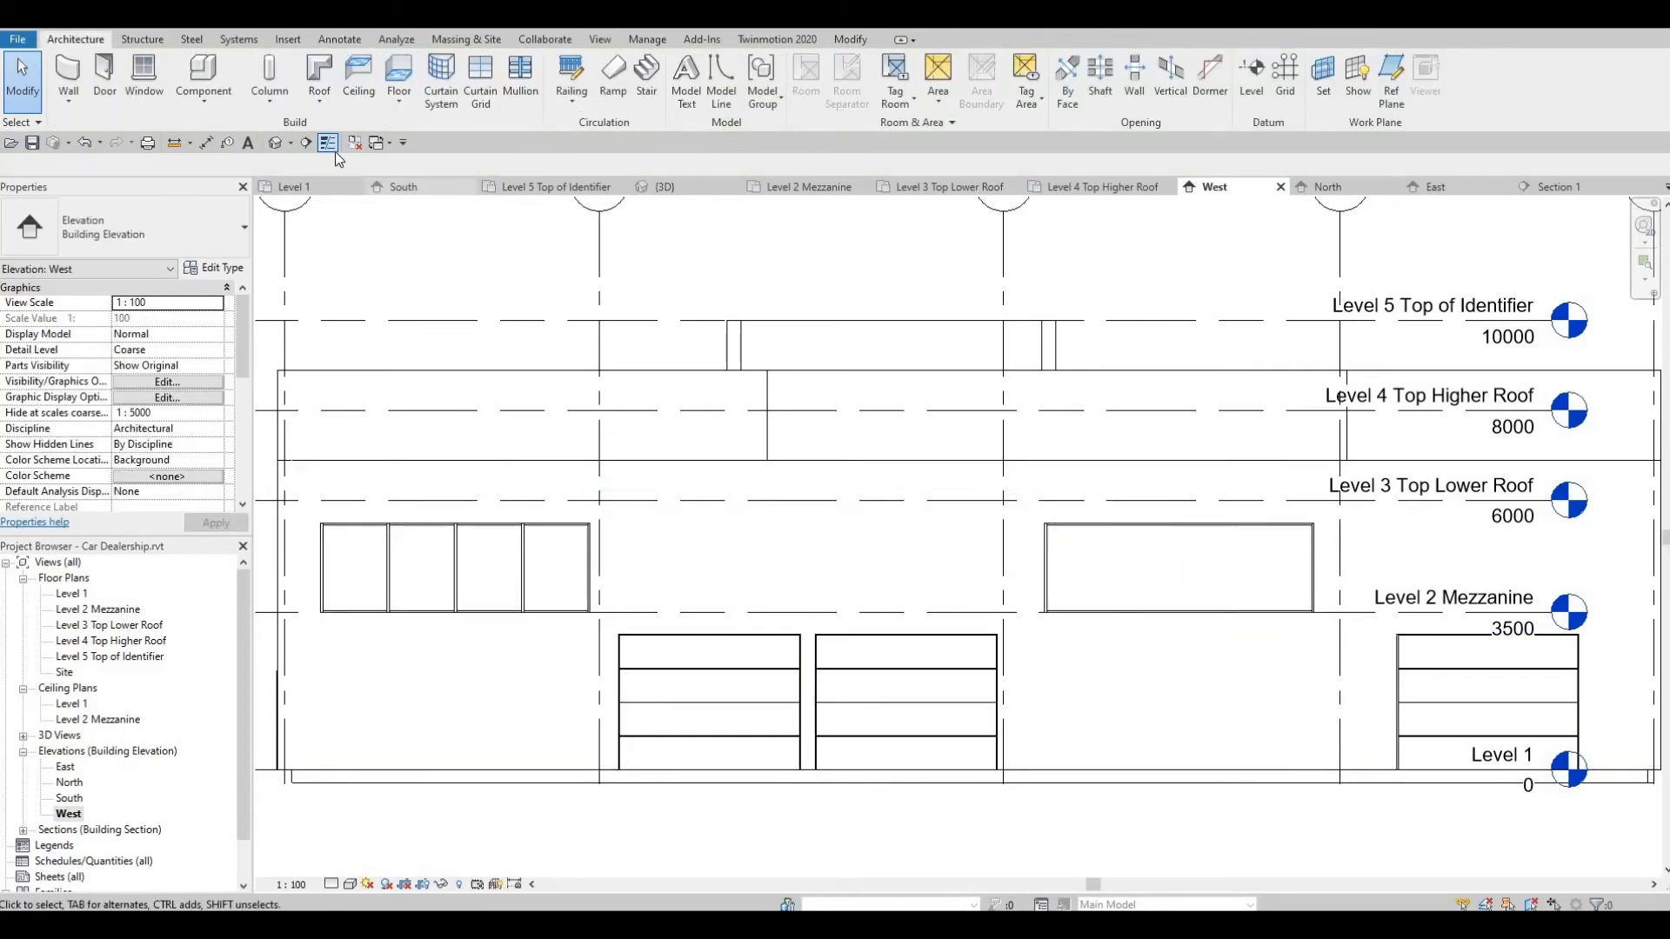
Add three vertical curtain grid lines to the window between grids C and D, dividing it into four 1500 mm panels
click(480, 83)
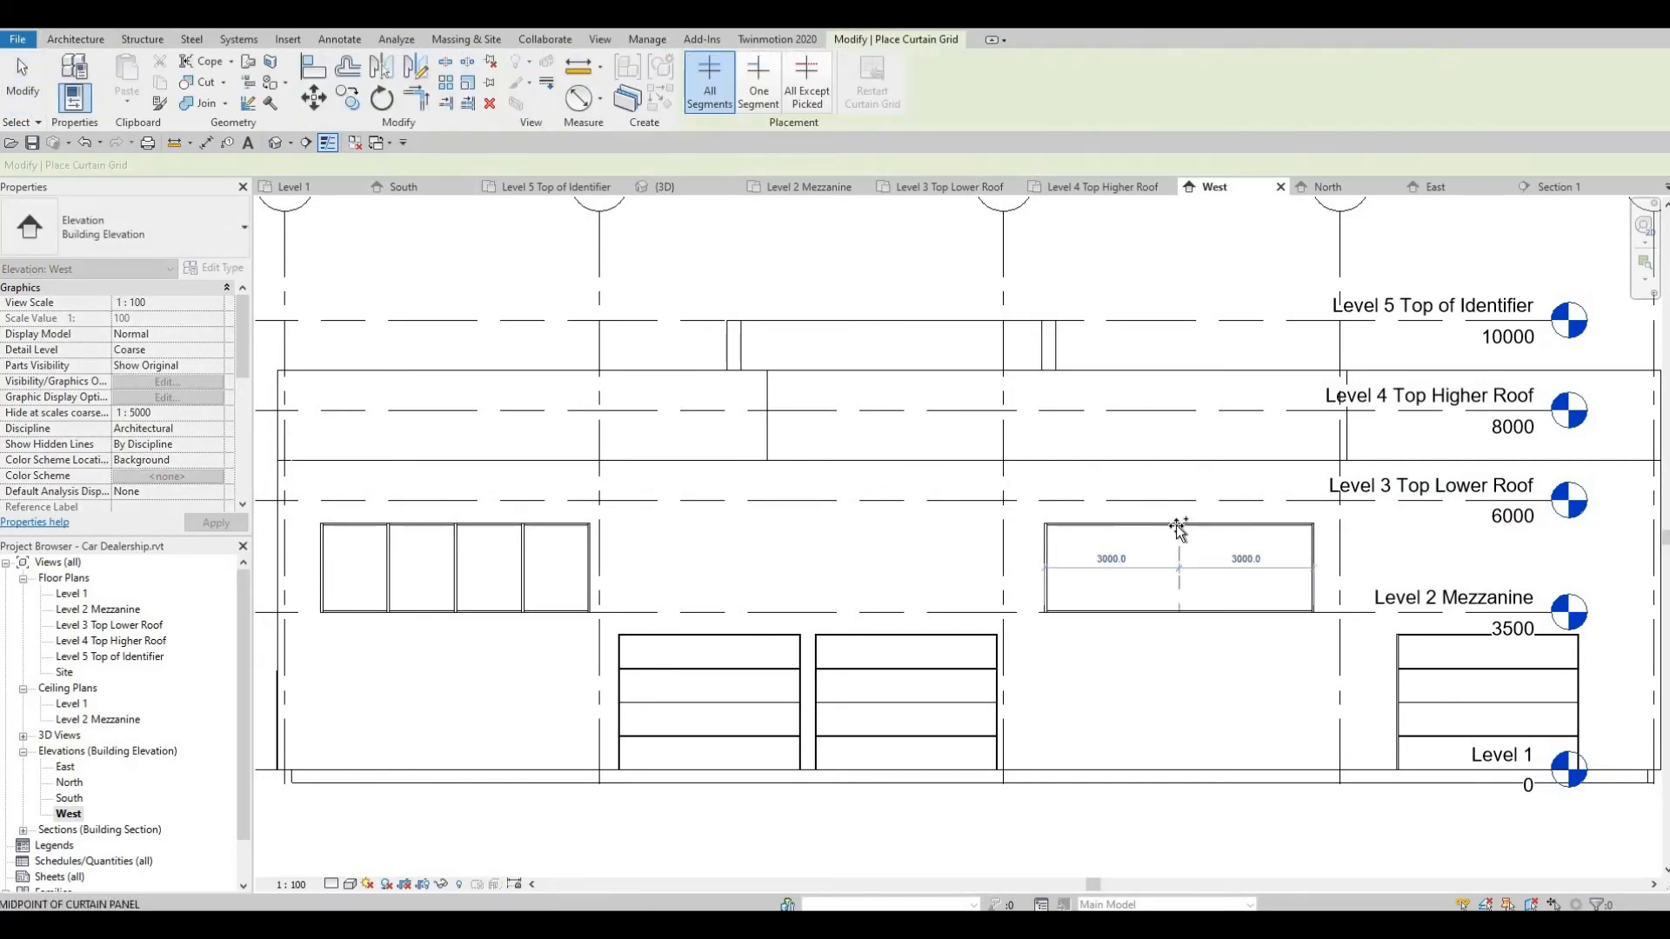
click(1178, 526)
click(1110, 527)
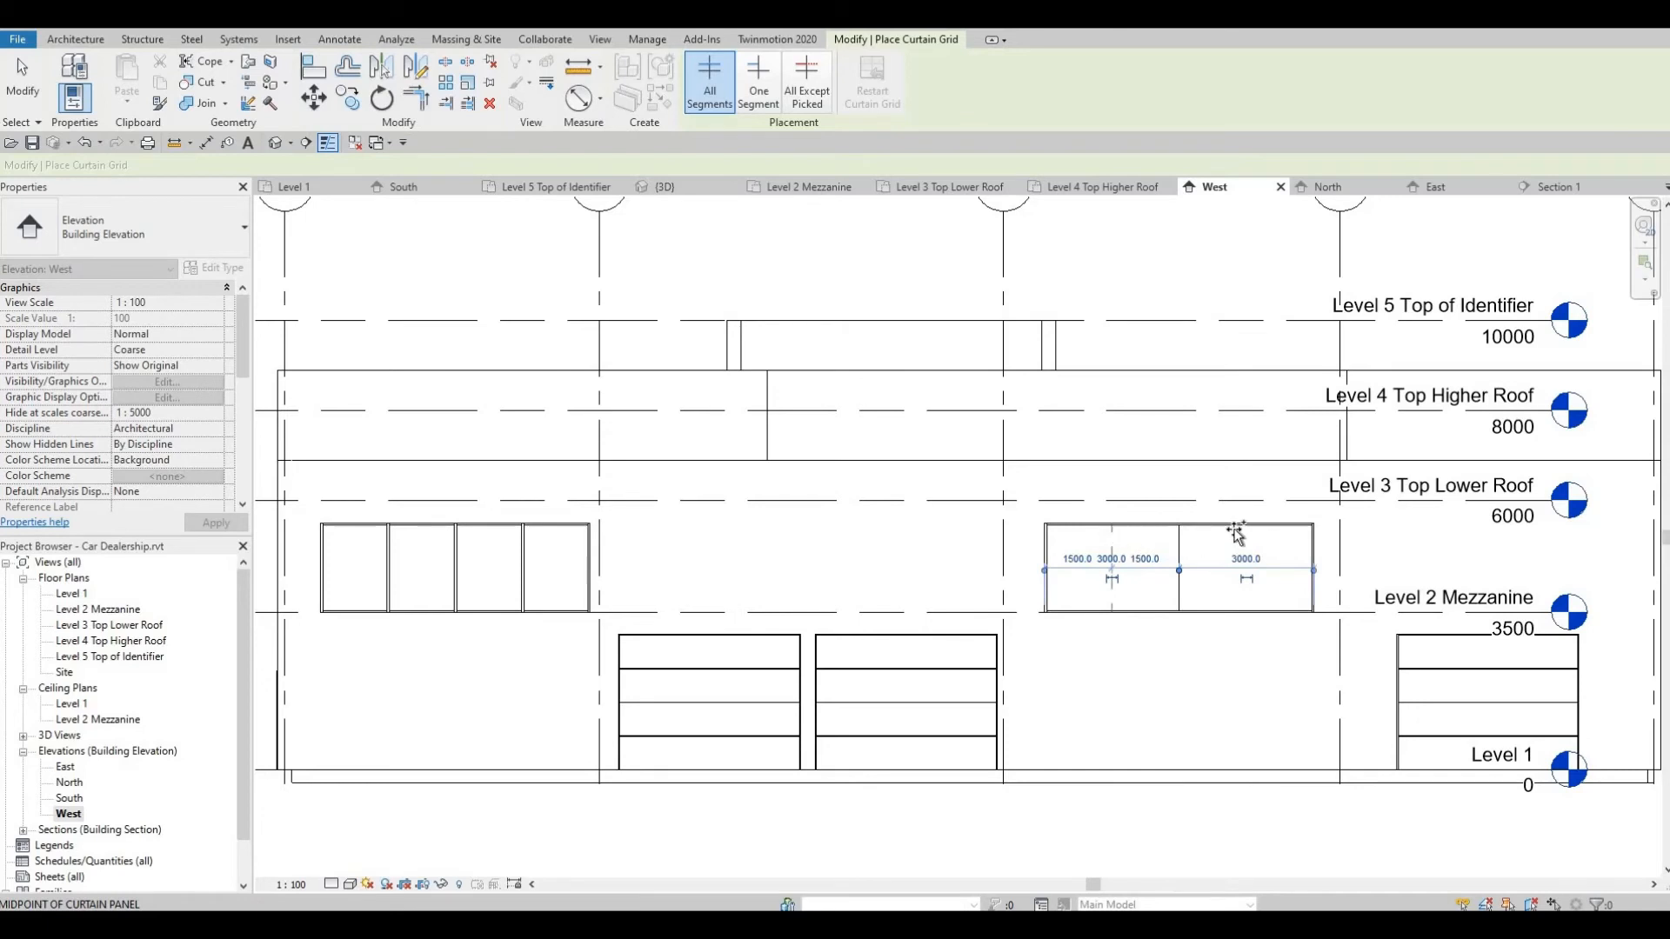
click(1247, 526)
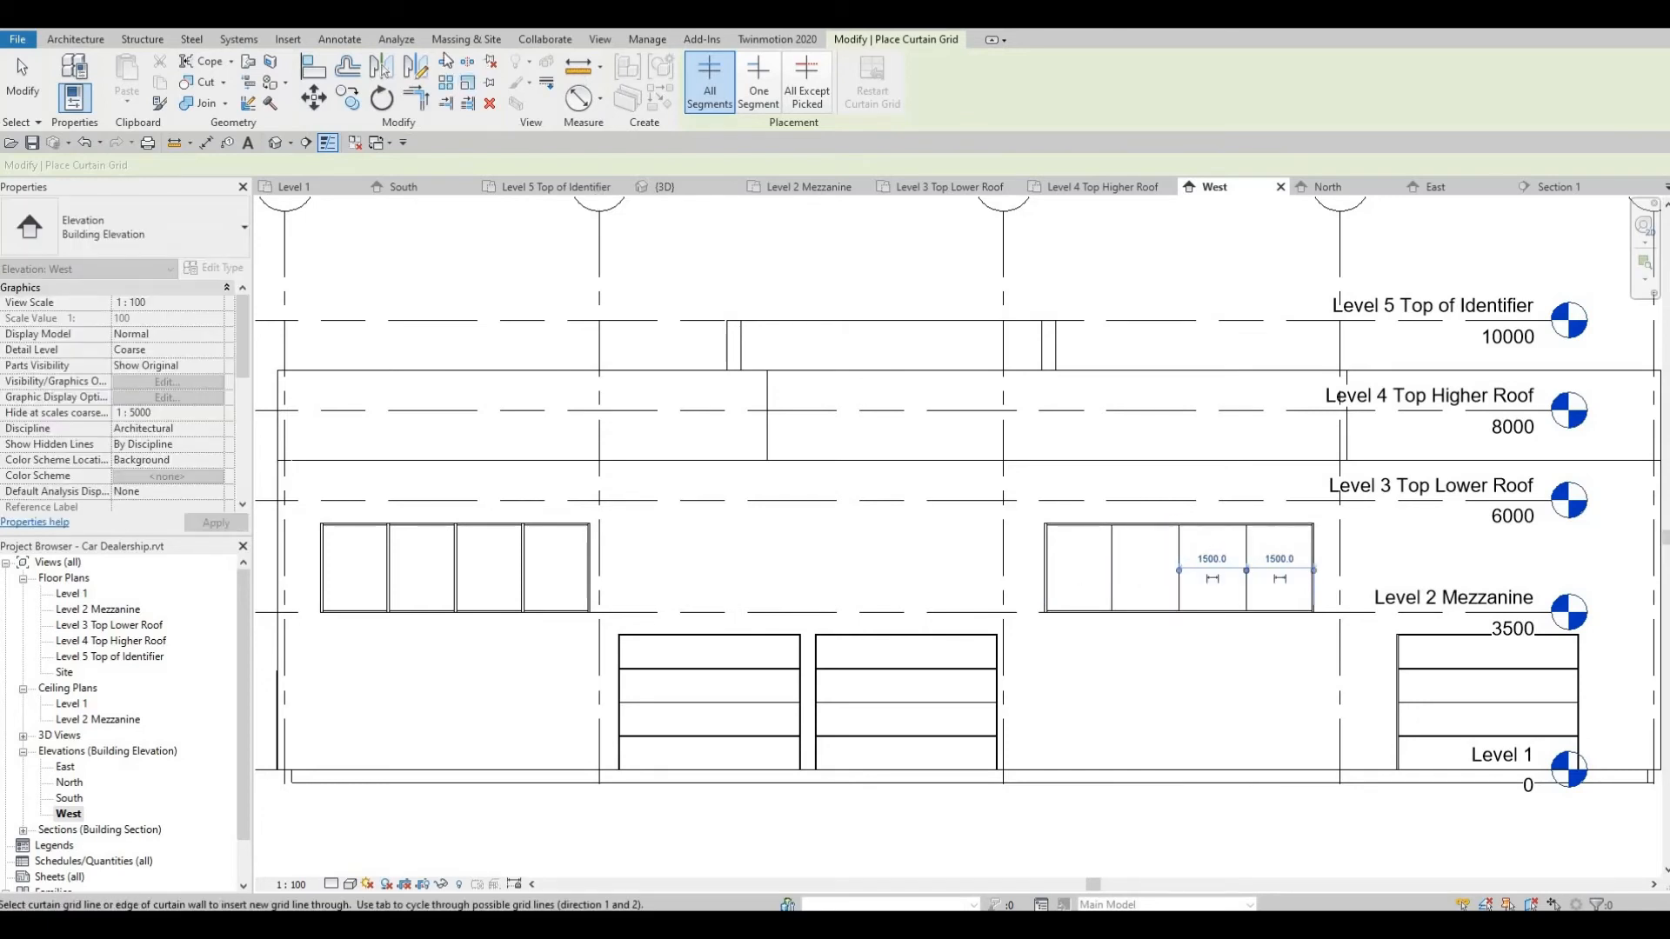
Place 50mm x 150mm Rectangular Mullions on all grid lines of the window between grids C and D
click(76, 39)
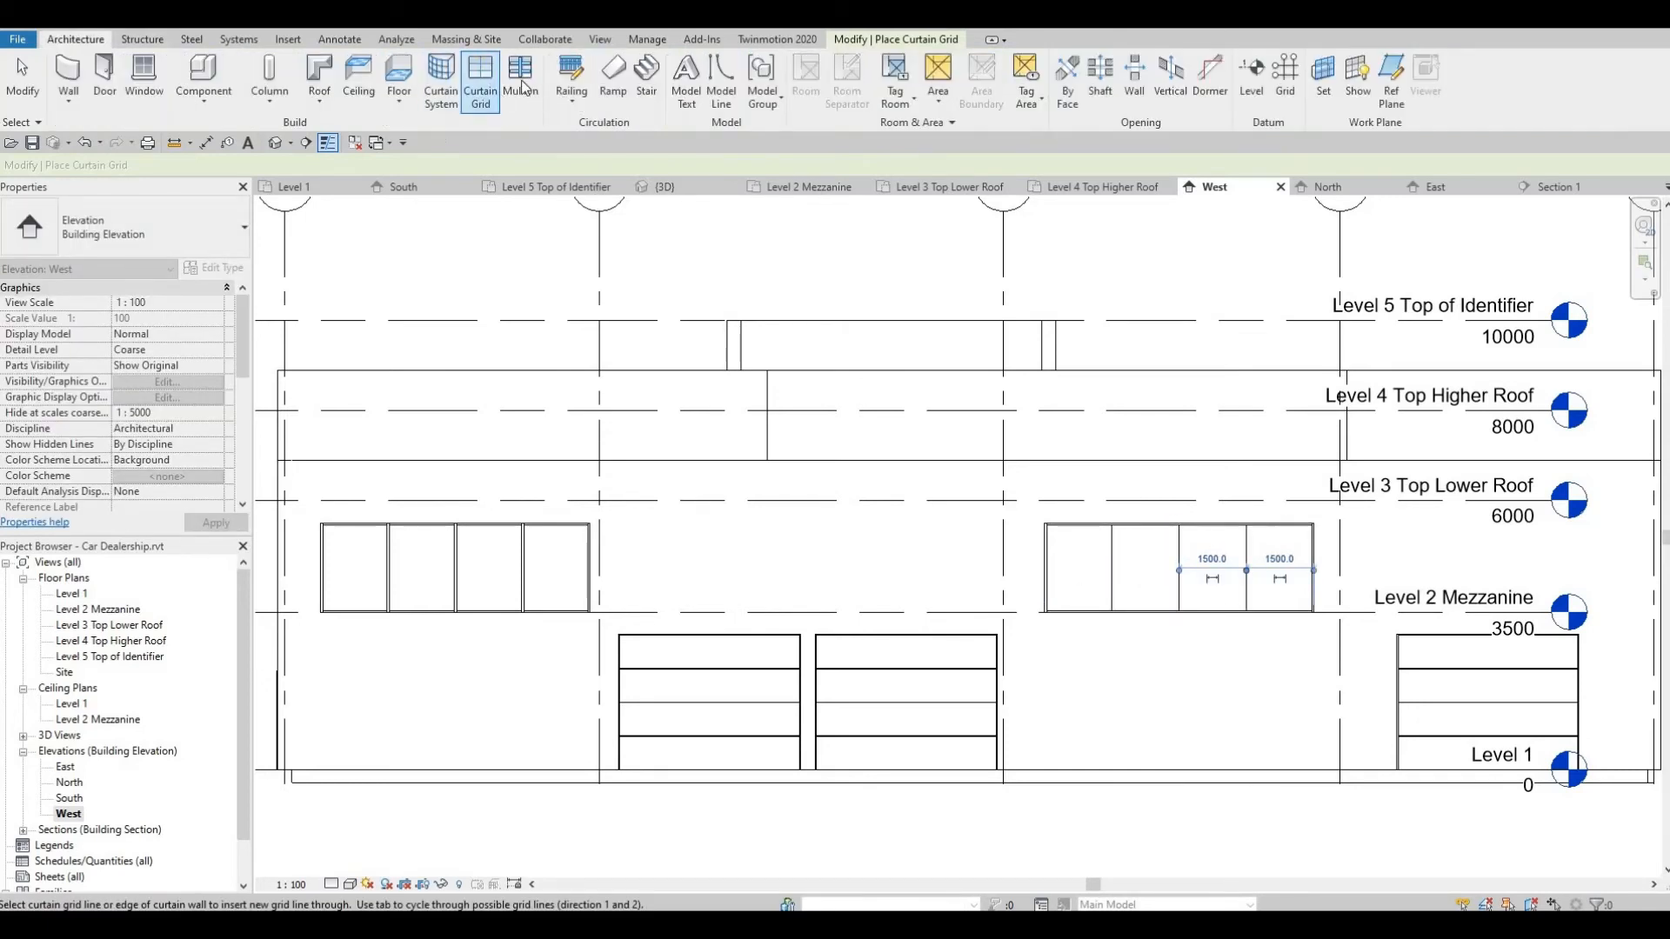
click(520, 83)
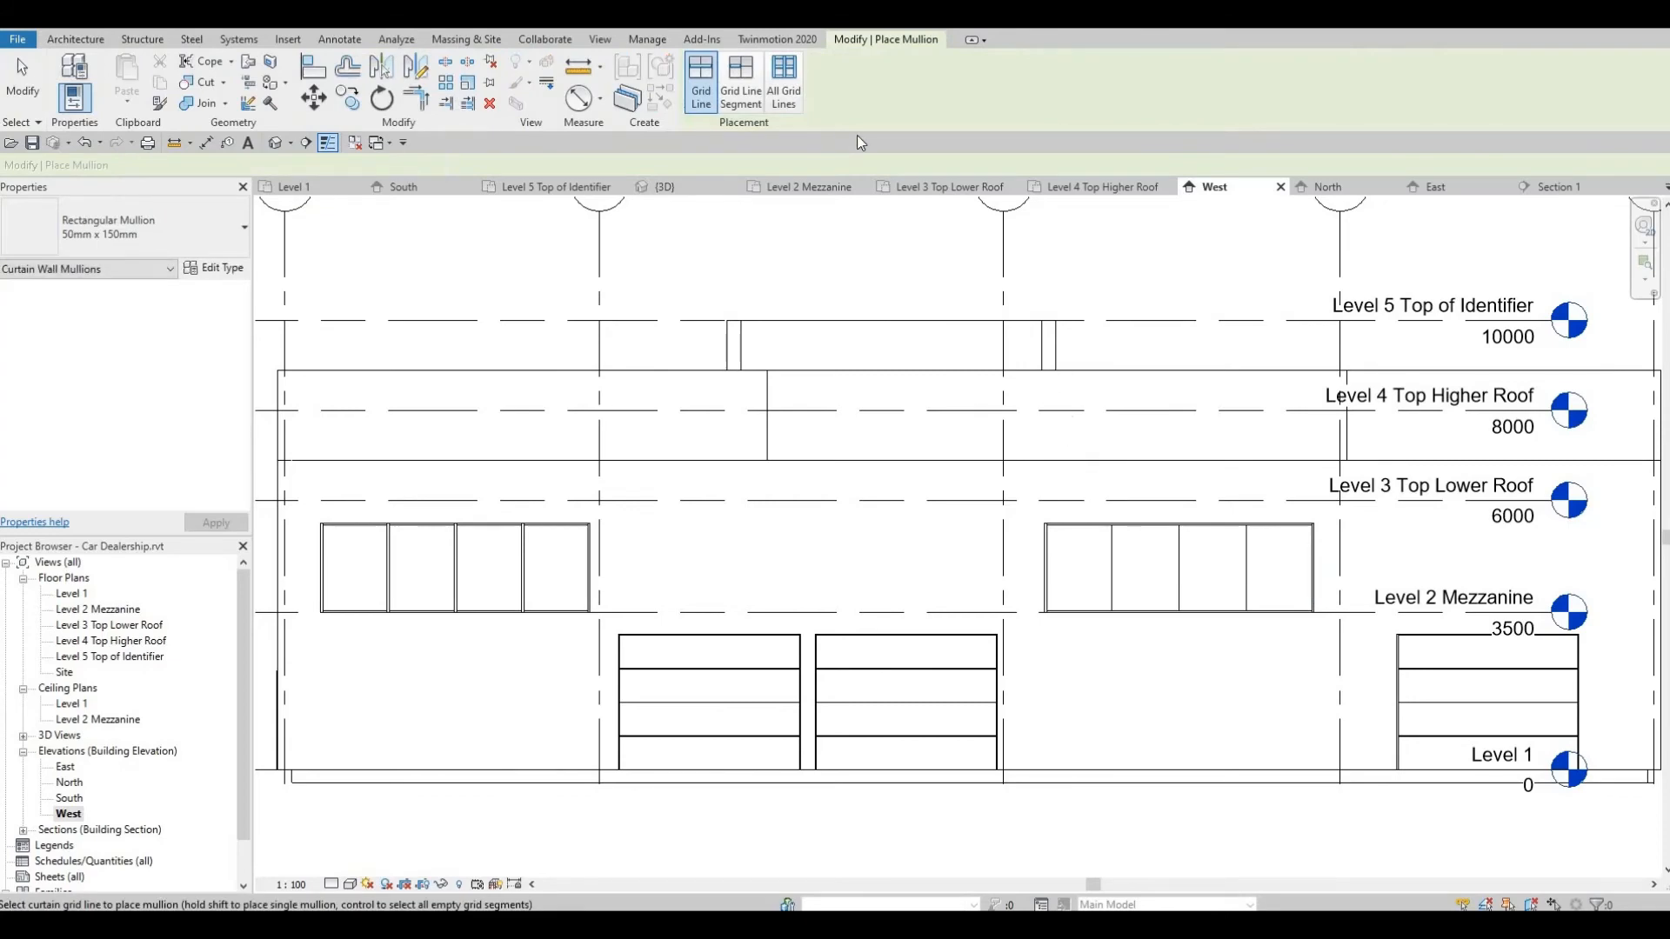
click(799, 89)
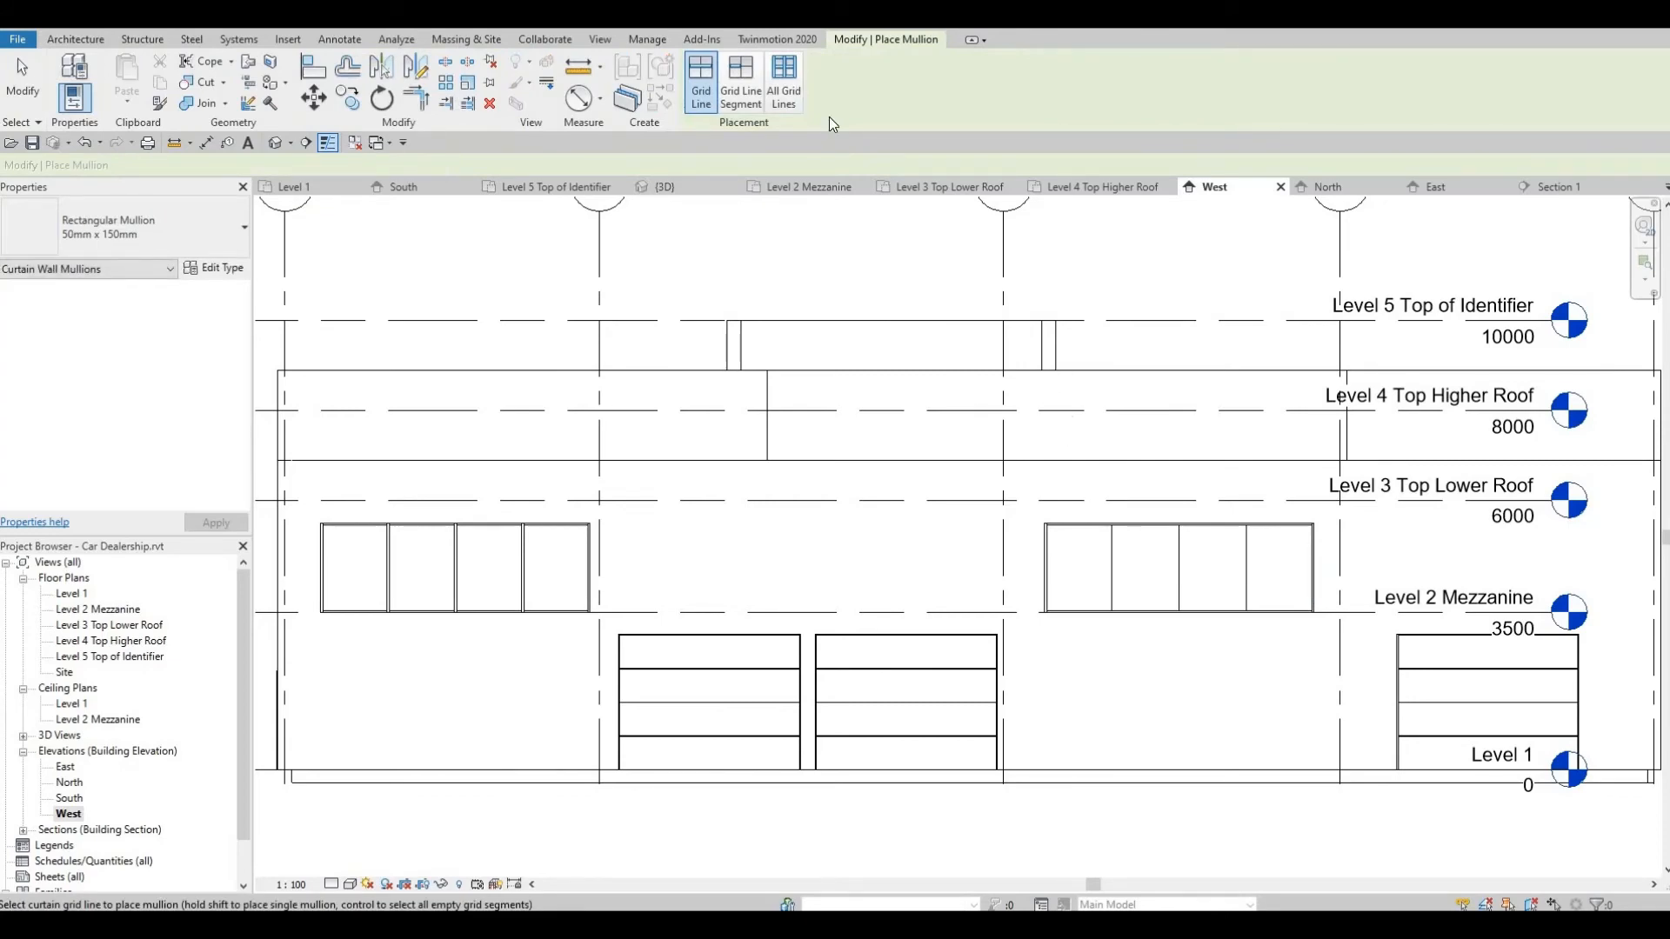
click(1114, 567)
key(Escape)
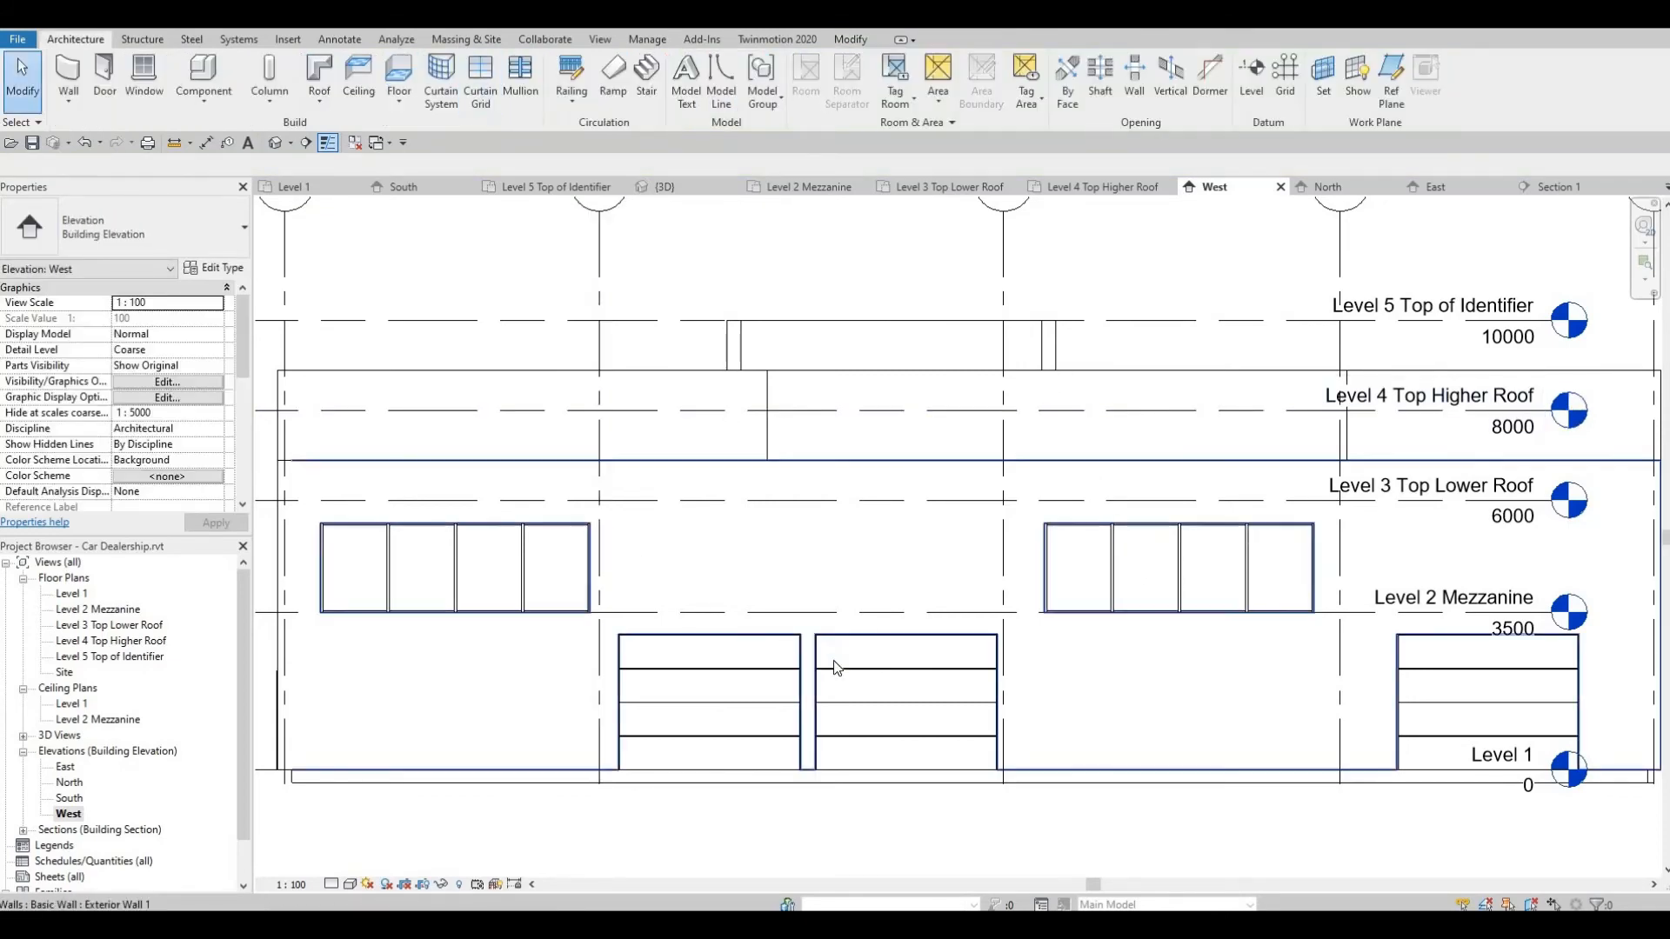
scroll(835, 674, down, 2)
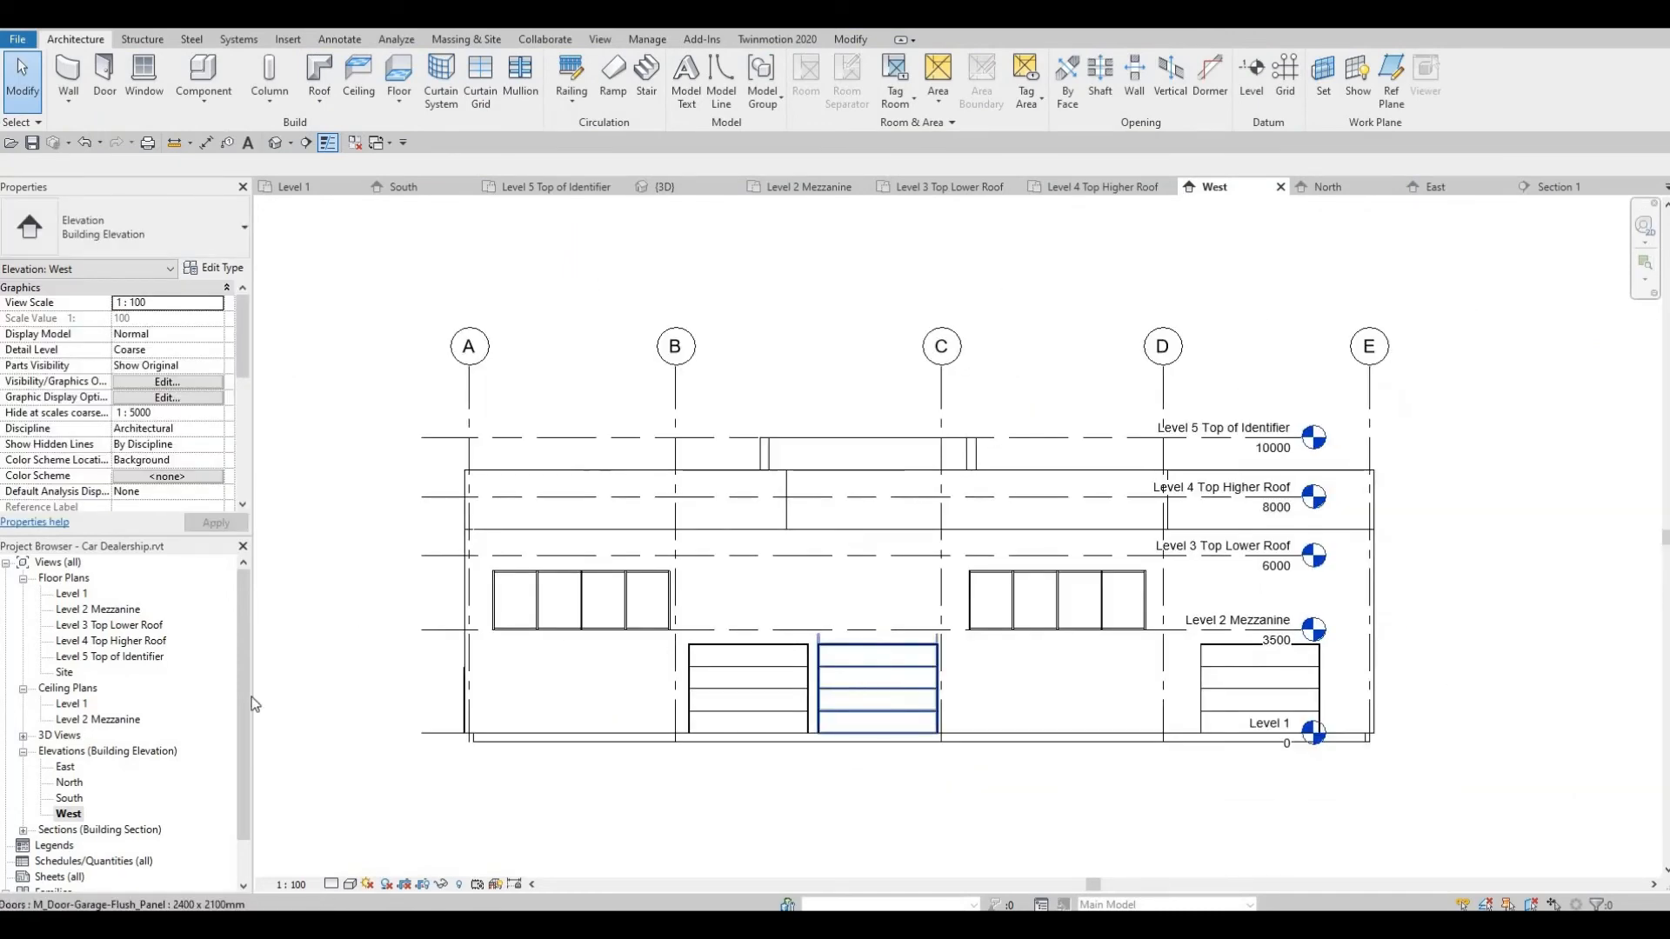
Examine the curved entrance of the Sales and Showroom area on the Level 1 plan
double_click(72, 595)
scroll(1034, 584, down, 3)
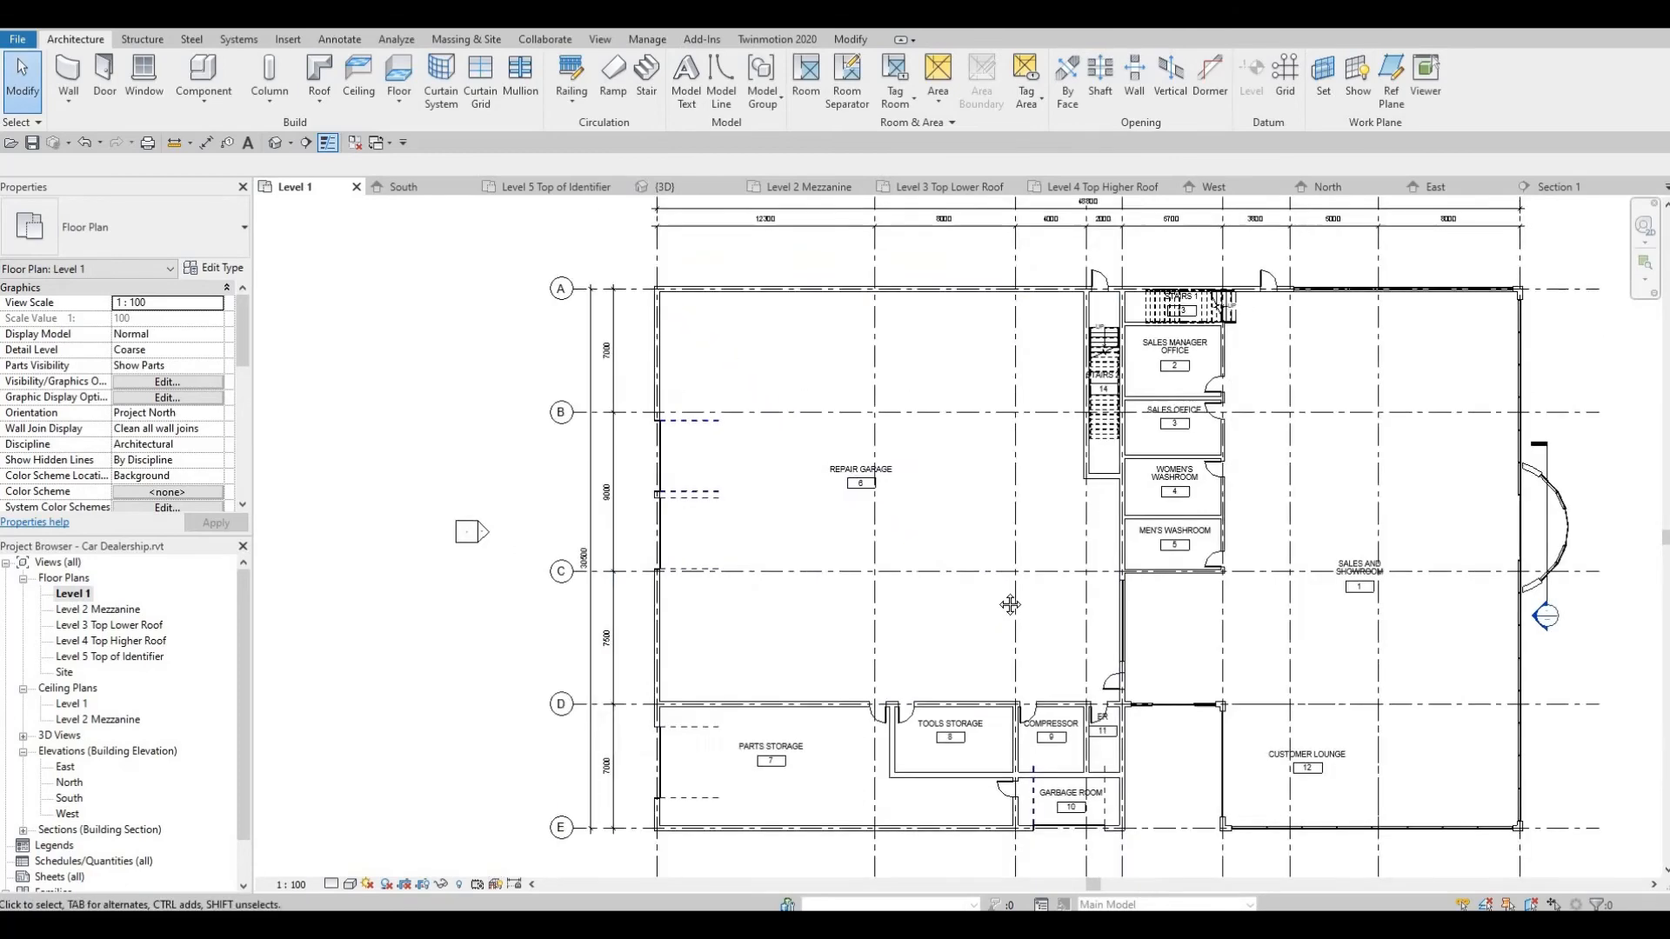
middle_drag(1033, 584, 730, 584)
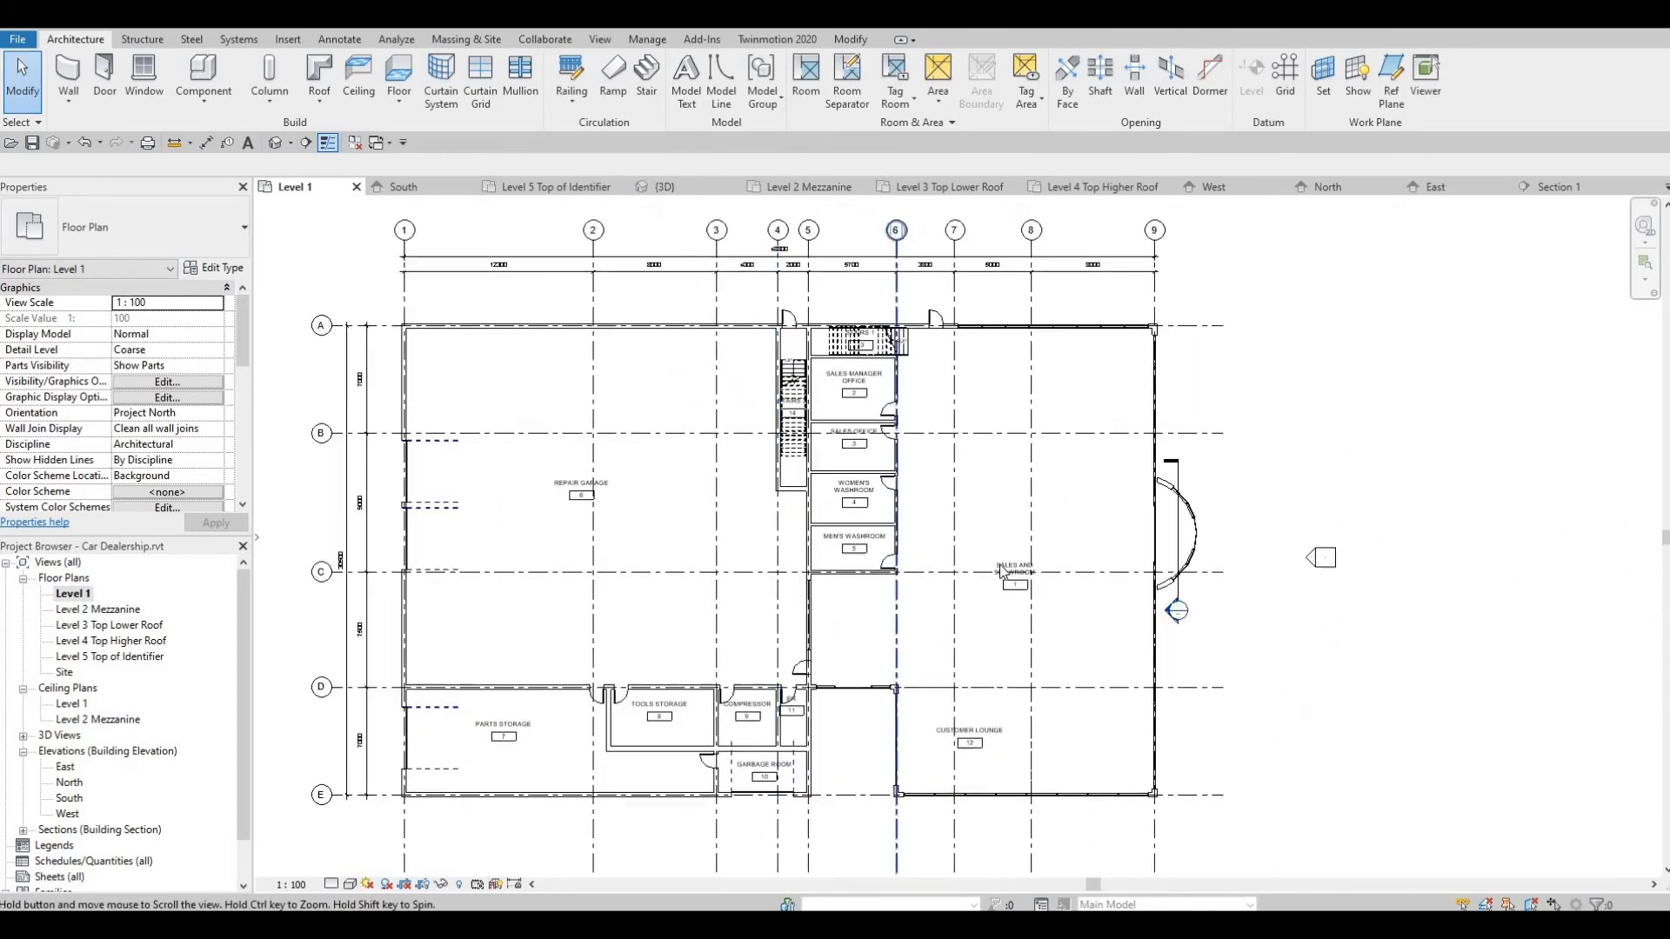
scroll(1142, 538, up, 5)
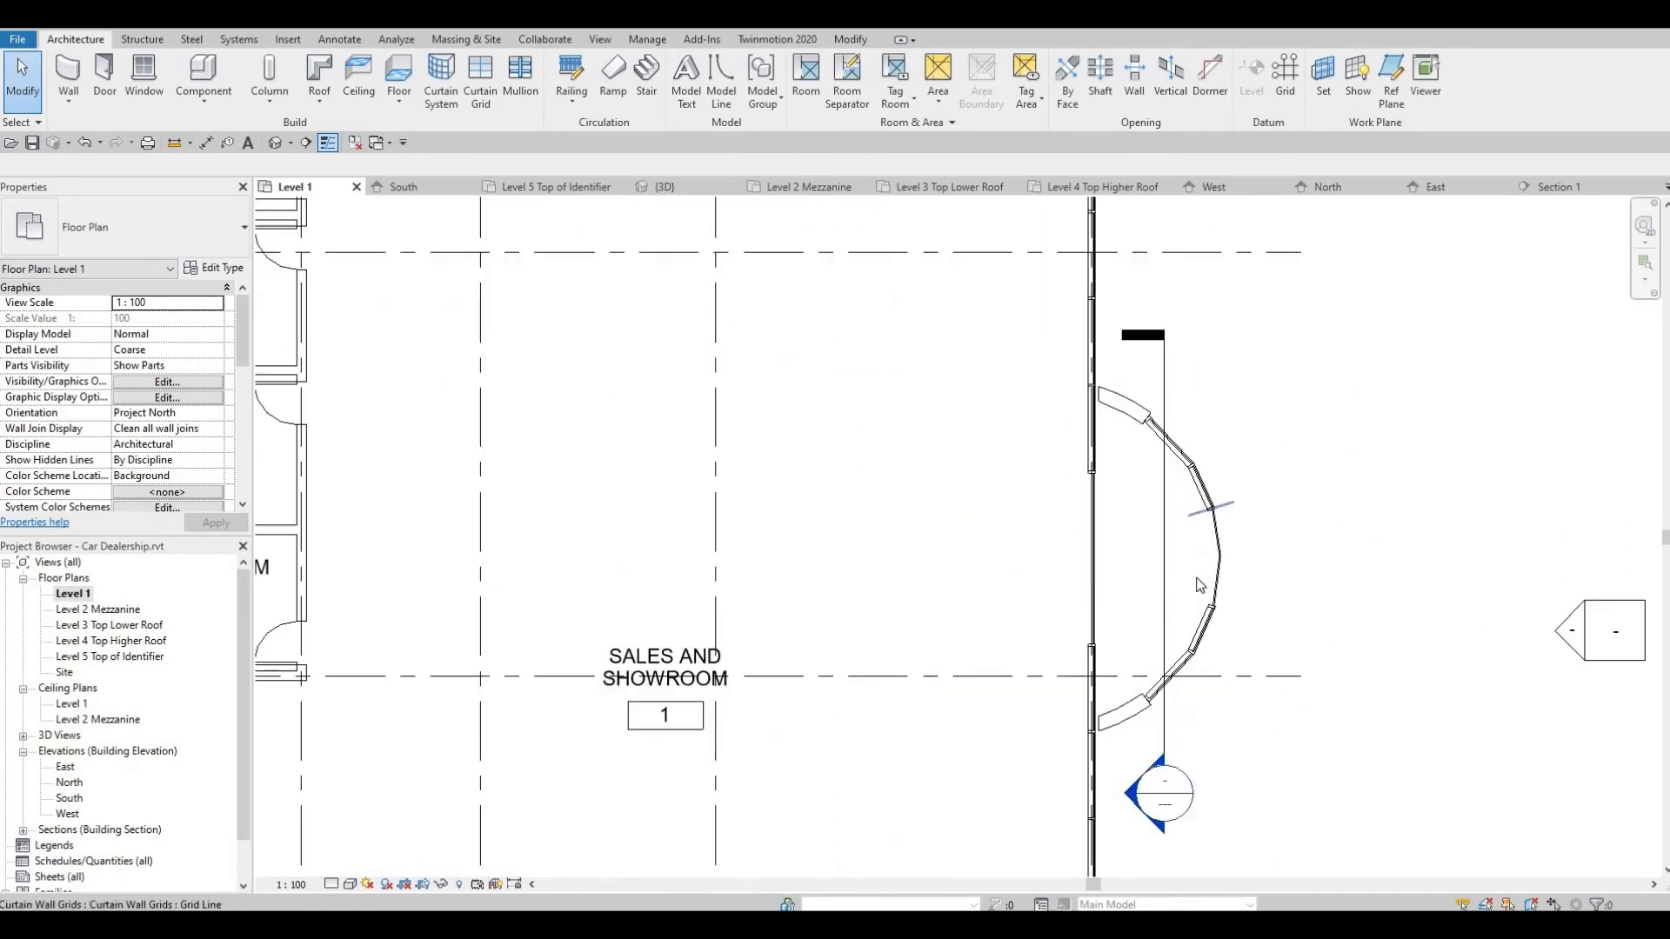
scroll(648, 597, down, 4)
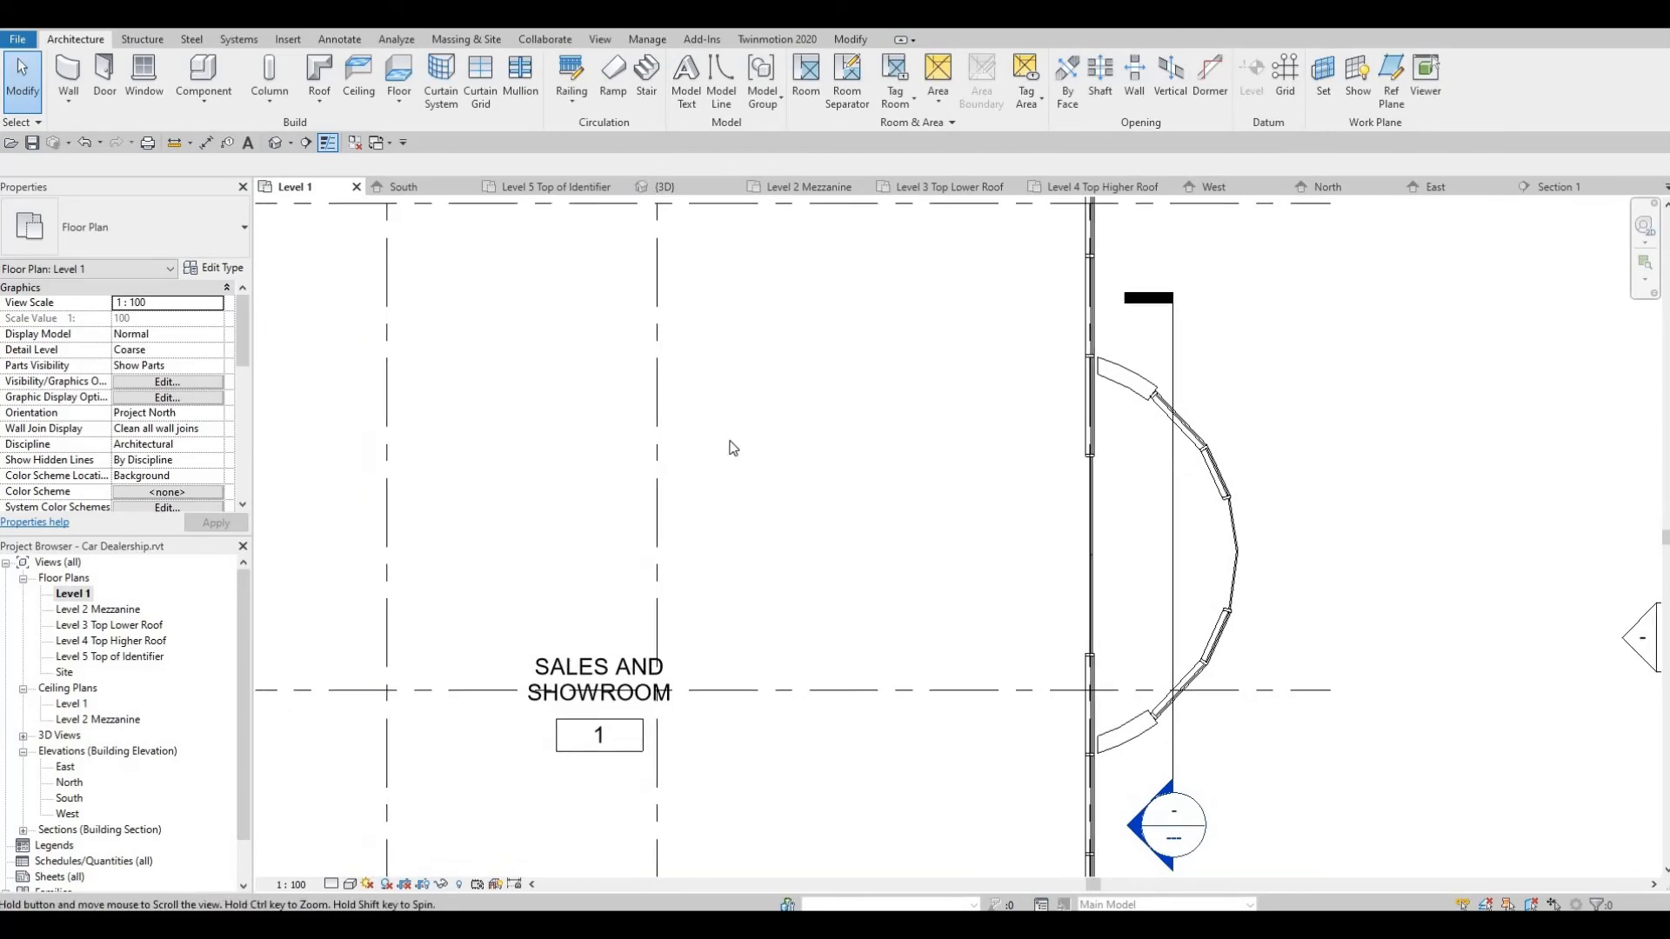
scroll(645, 592, down, 3)
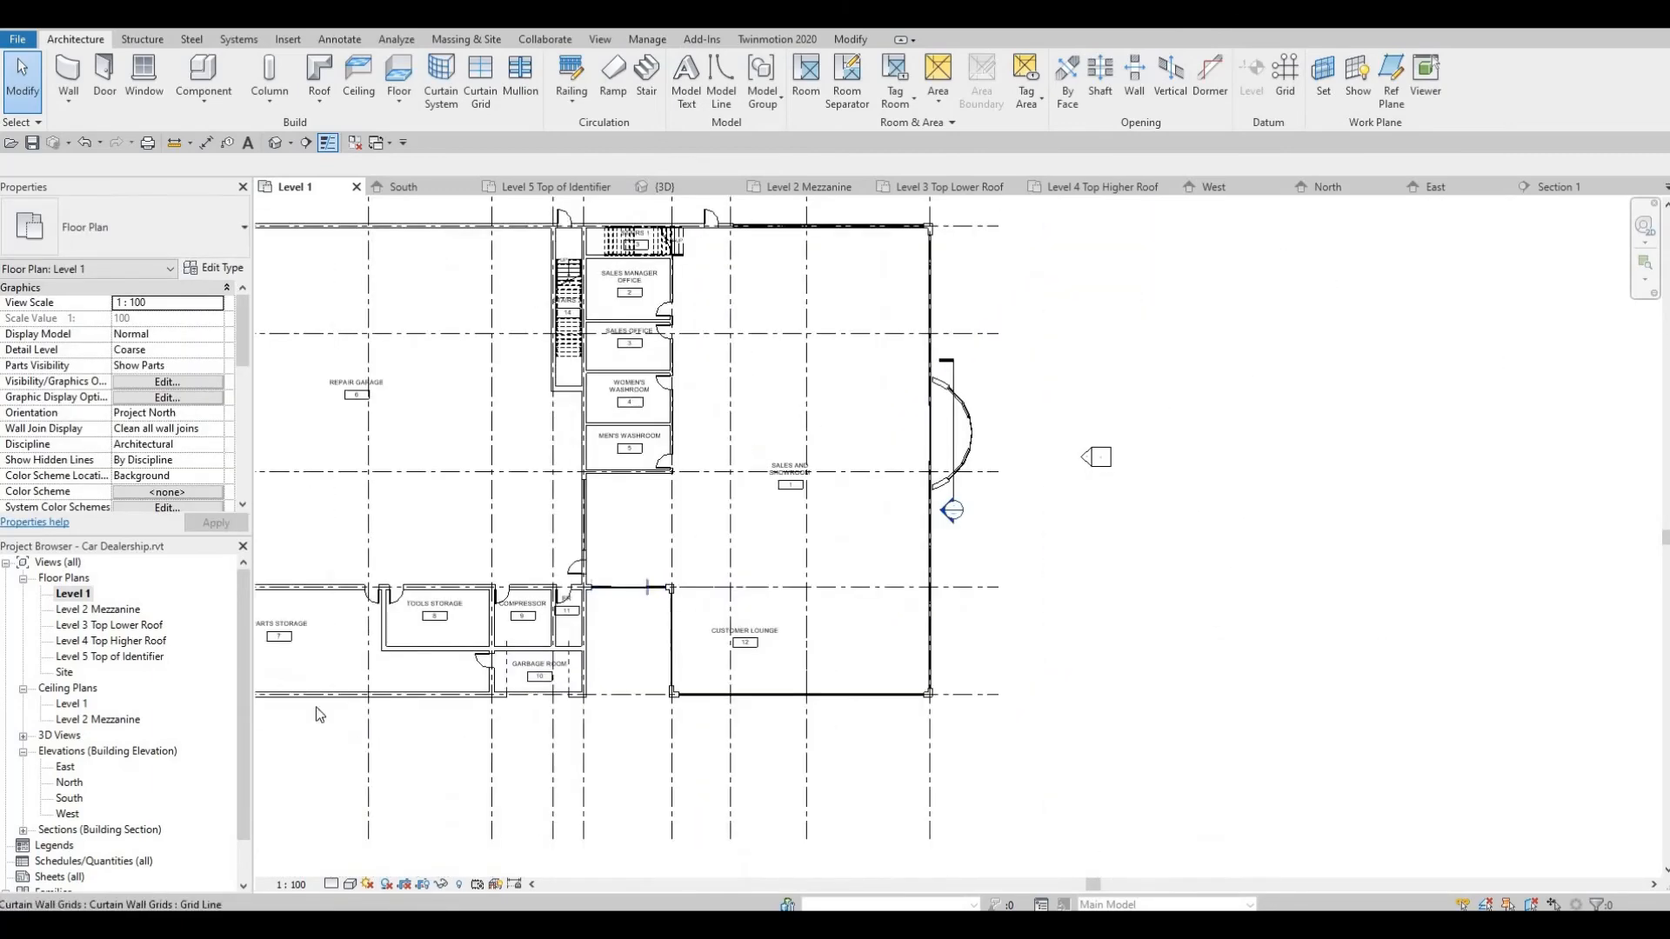
In the South elevation, review the curtain wall door types available for one of the entrance's doorway glass panels
double_click(69, 799)
scroll(691, 577, up, 2)
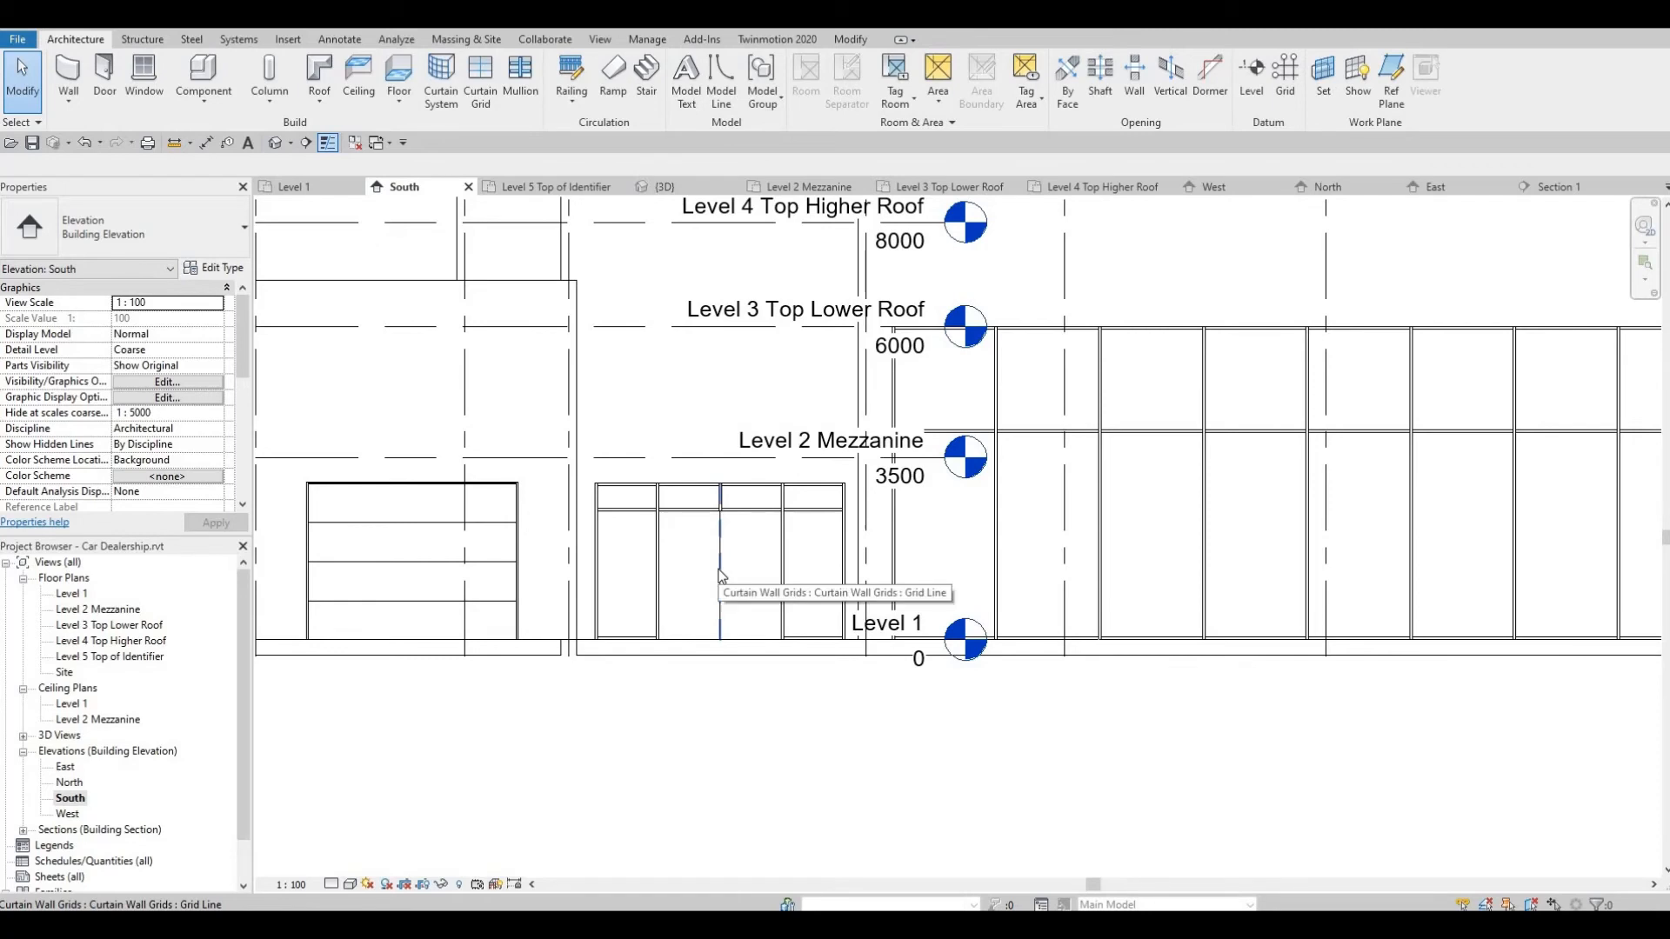
key(Tab)
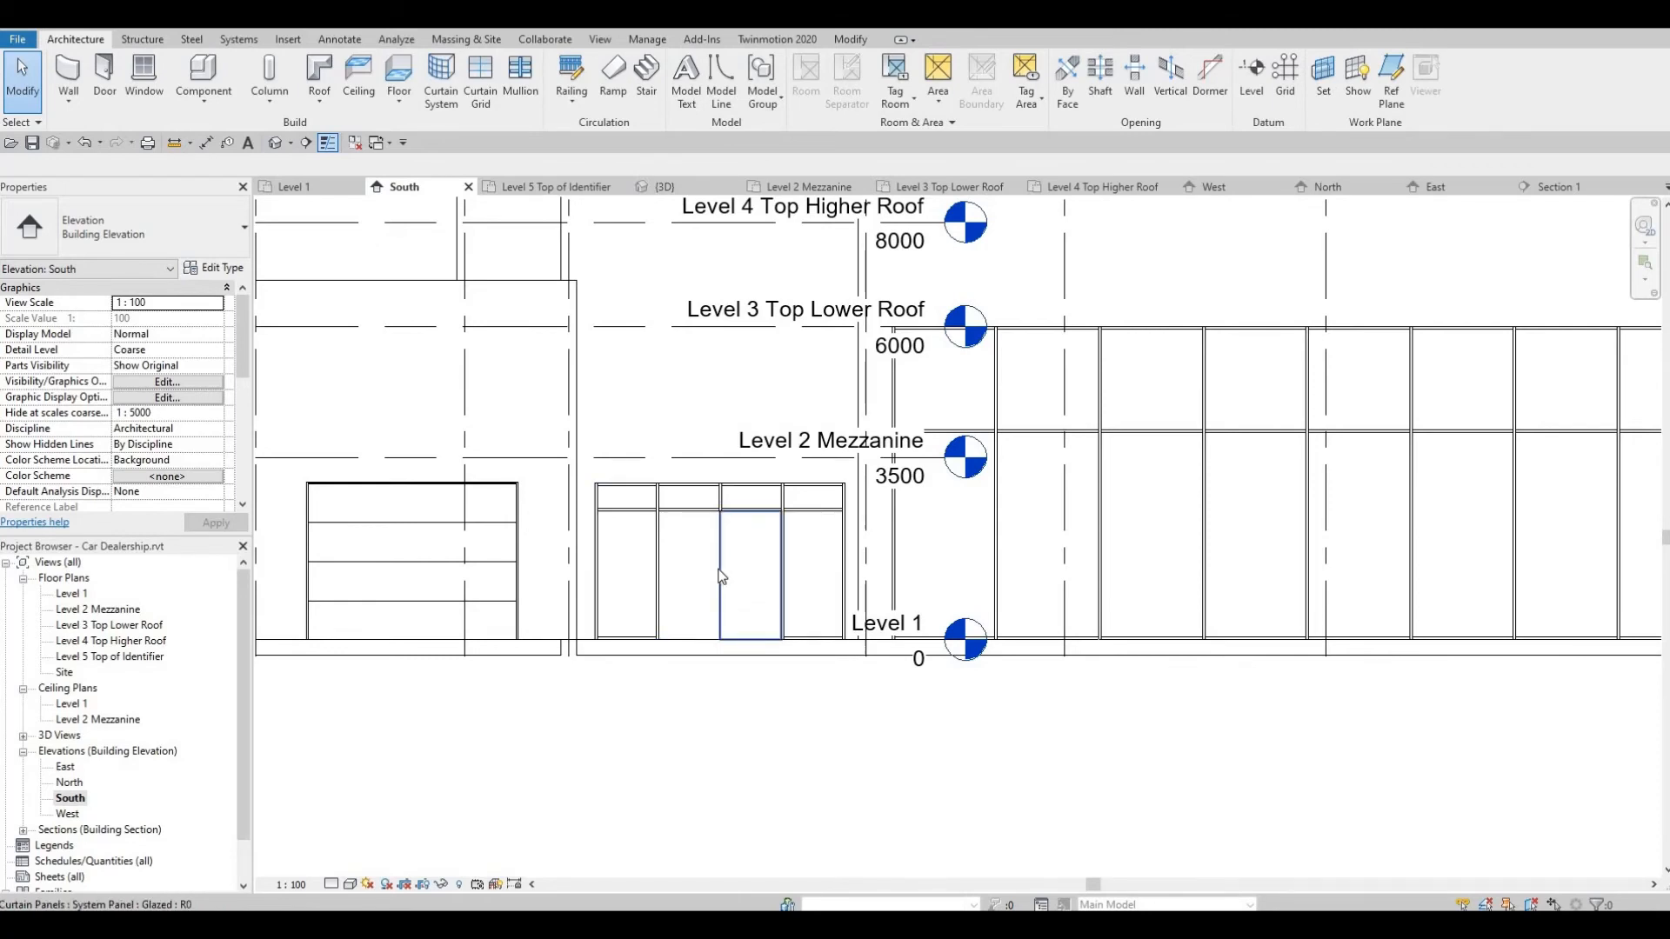
click(720, 576)
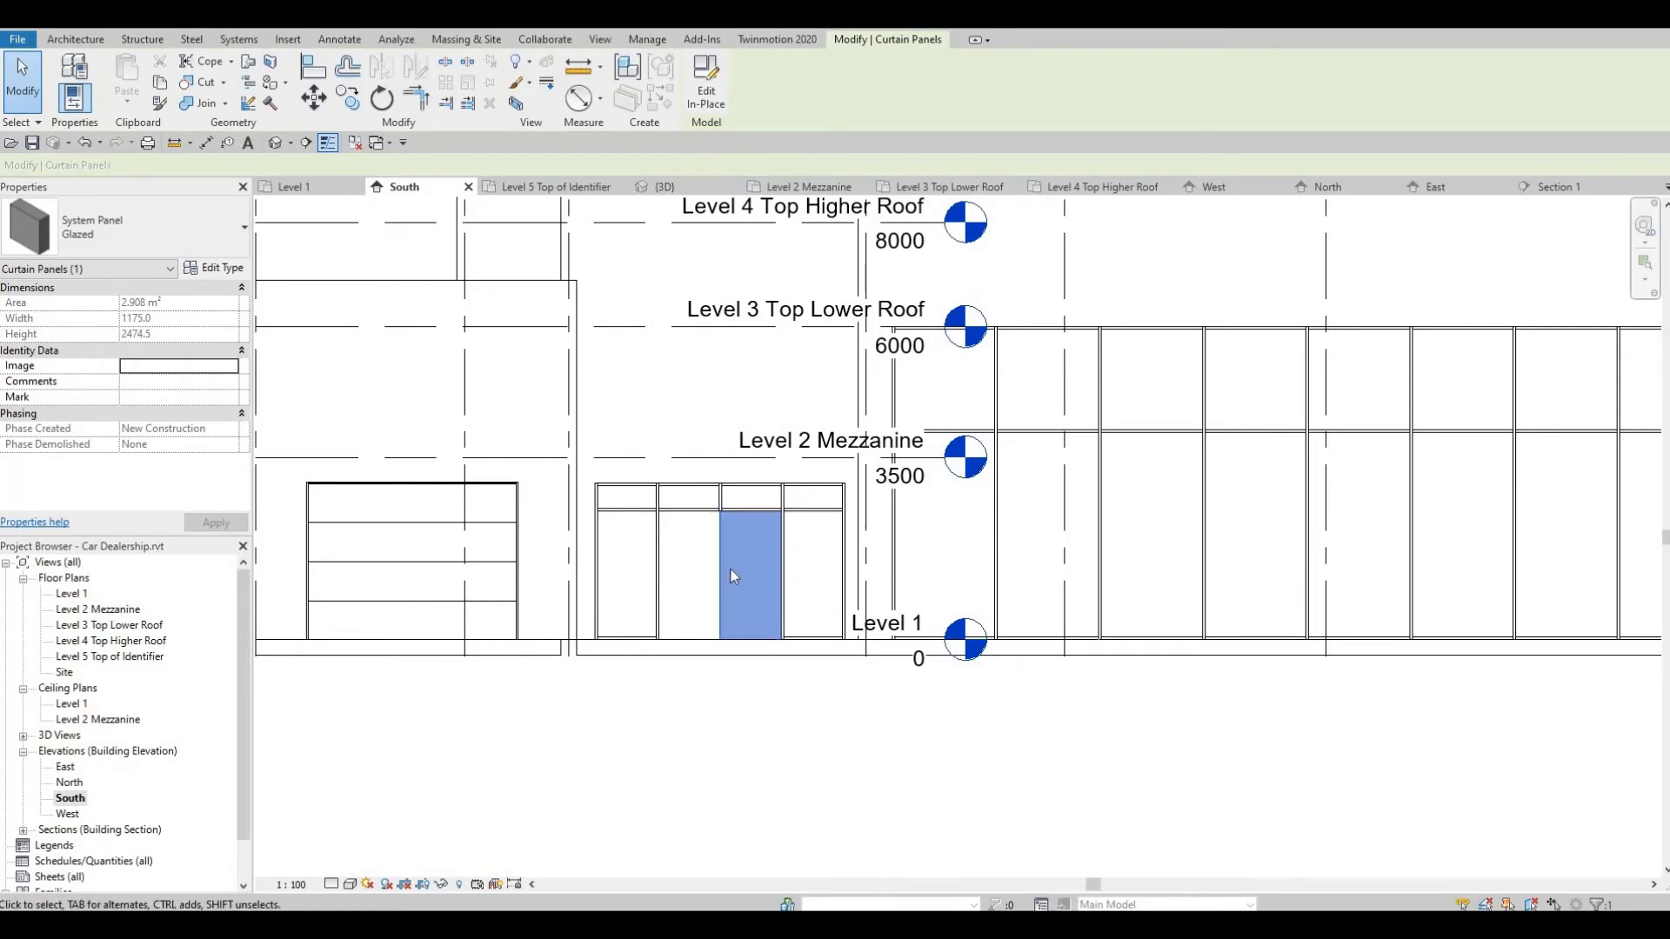
scroll(733, 561, up, 1)
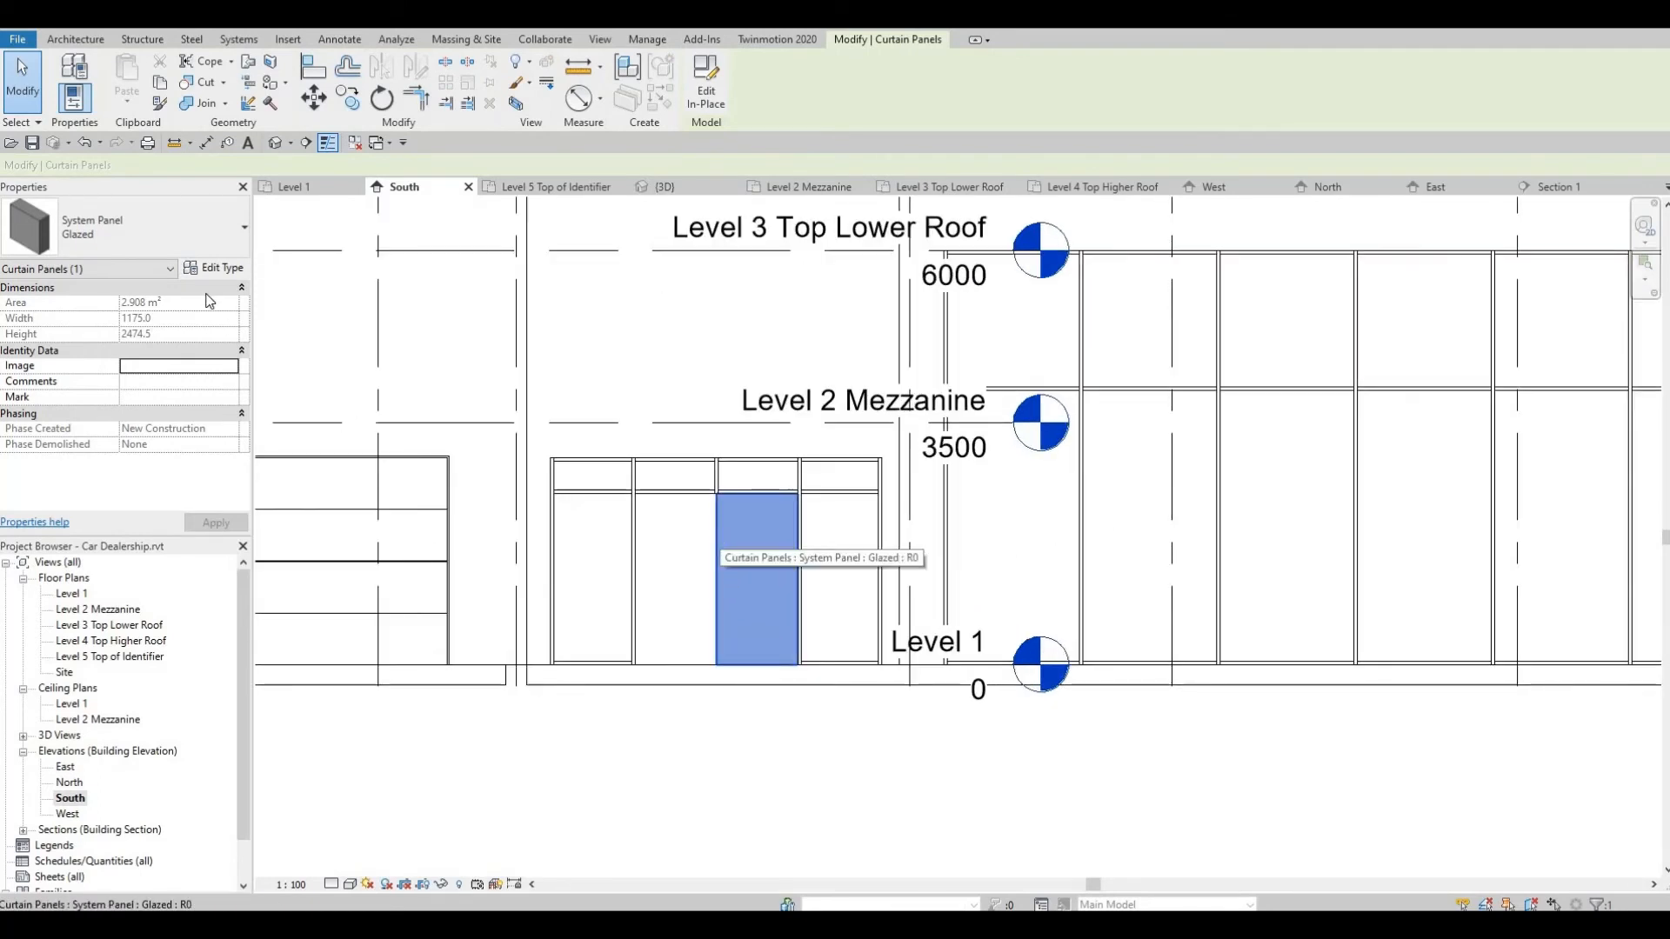
click(221, 220)
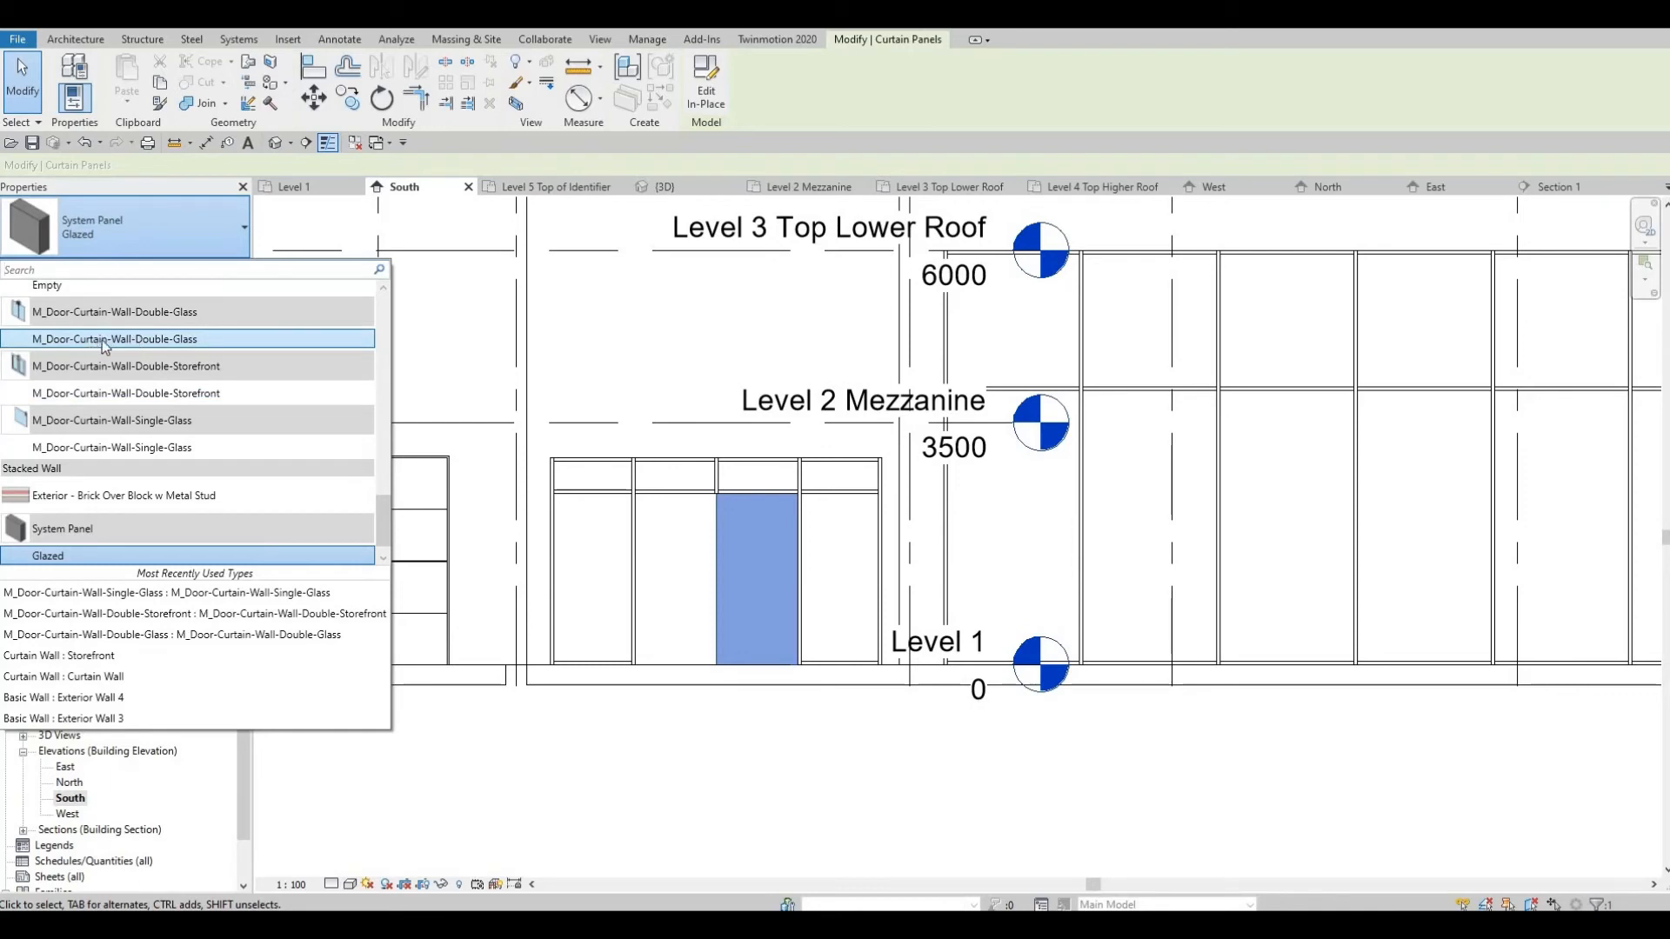
mouse_move(123, 341)
key(Escape)
click(689, 701)
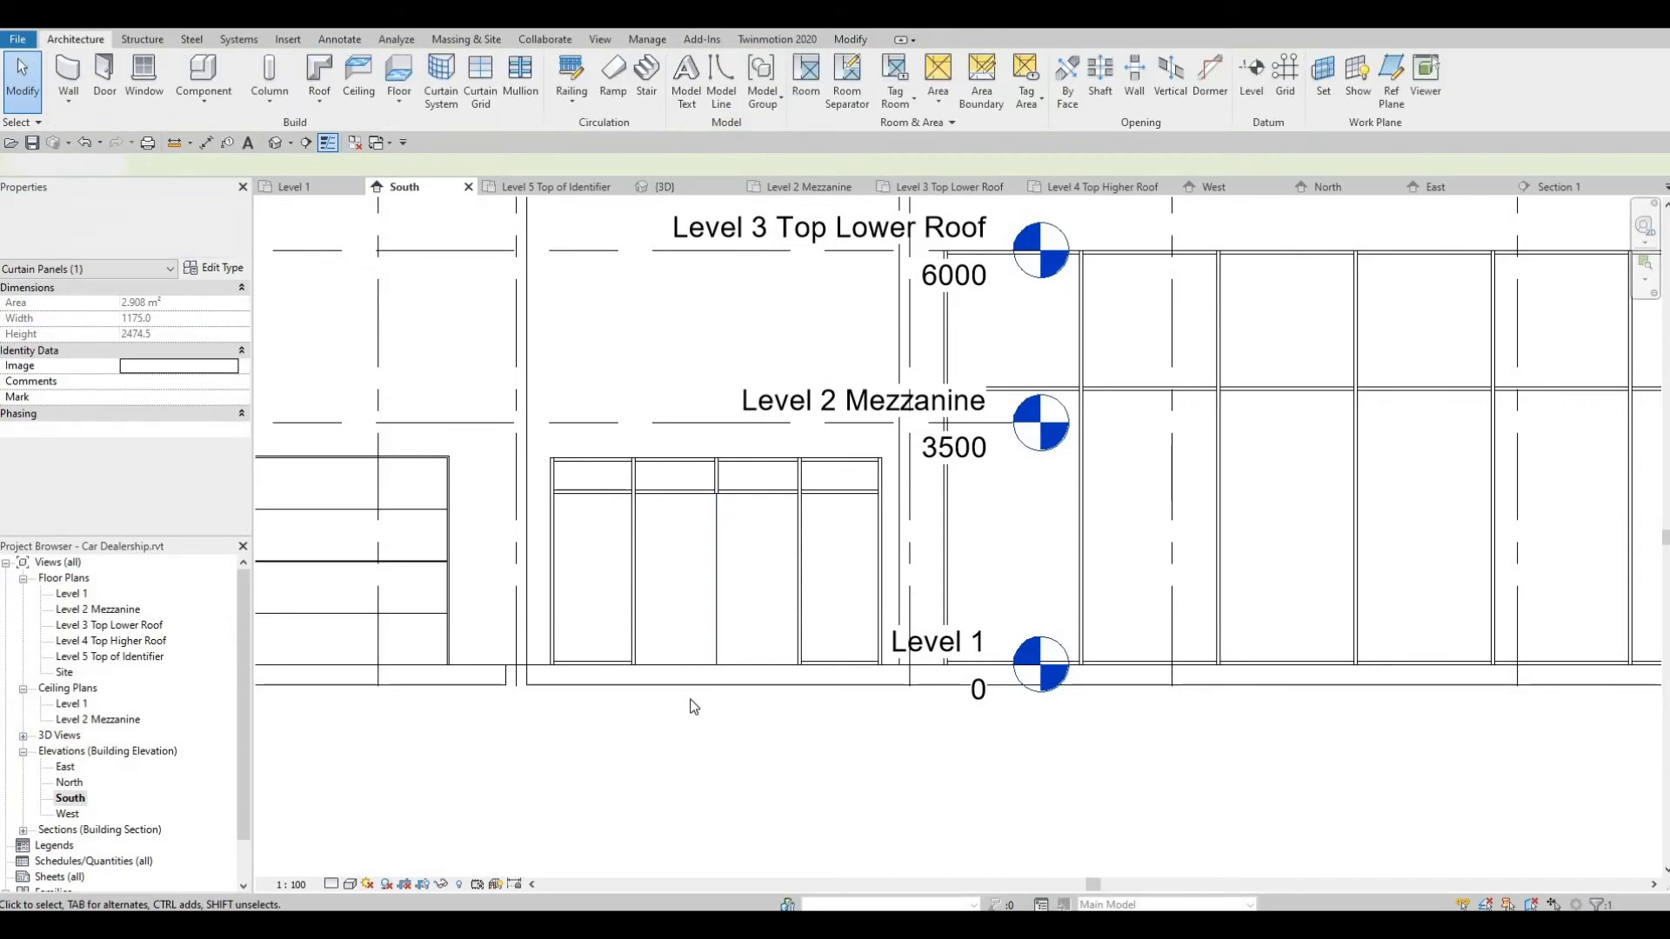
Delete the middle vertical curtain grid line of the entrance curtain wall in the South elevation, merging the two doorway panels
click(721, 581)
key(Escape)
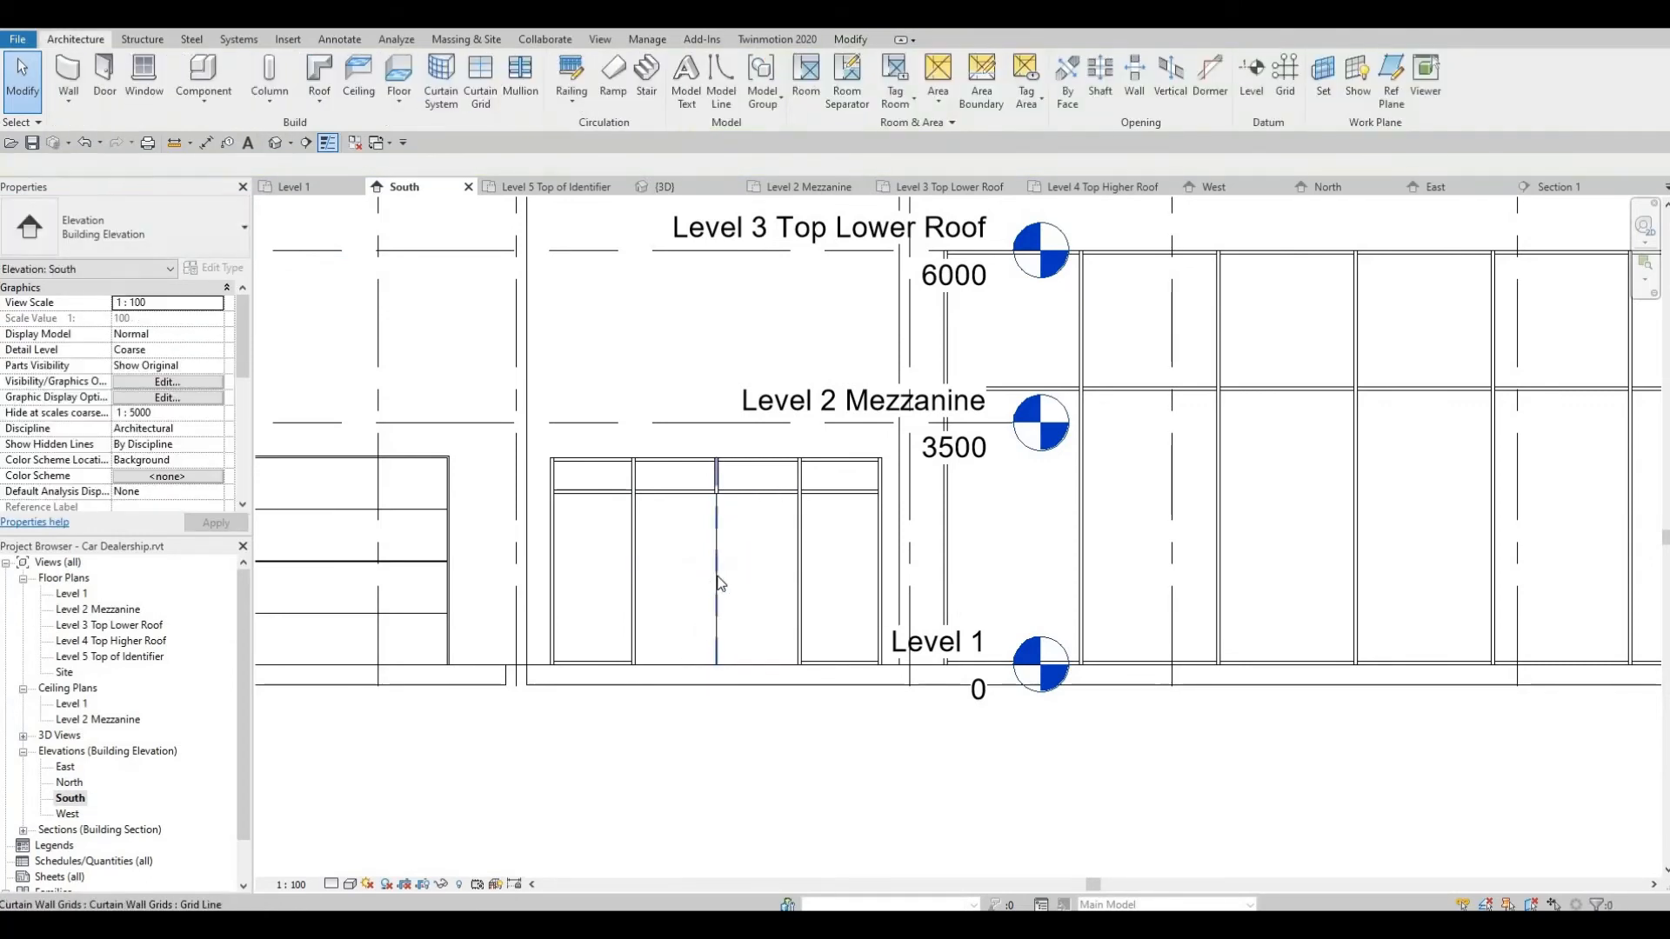
key(Tab)
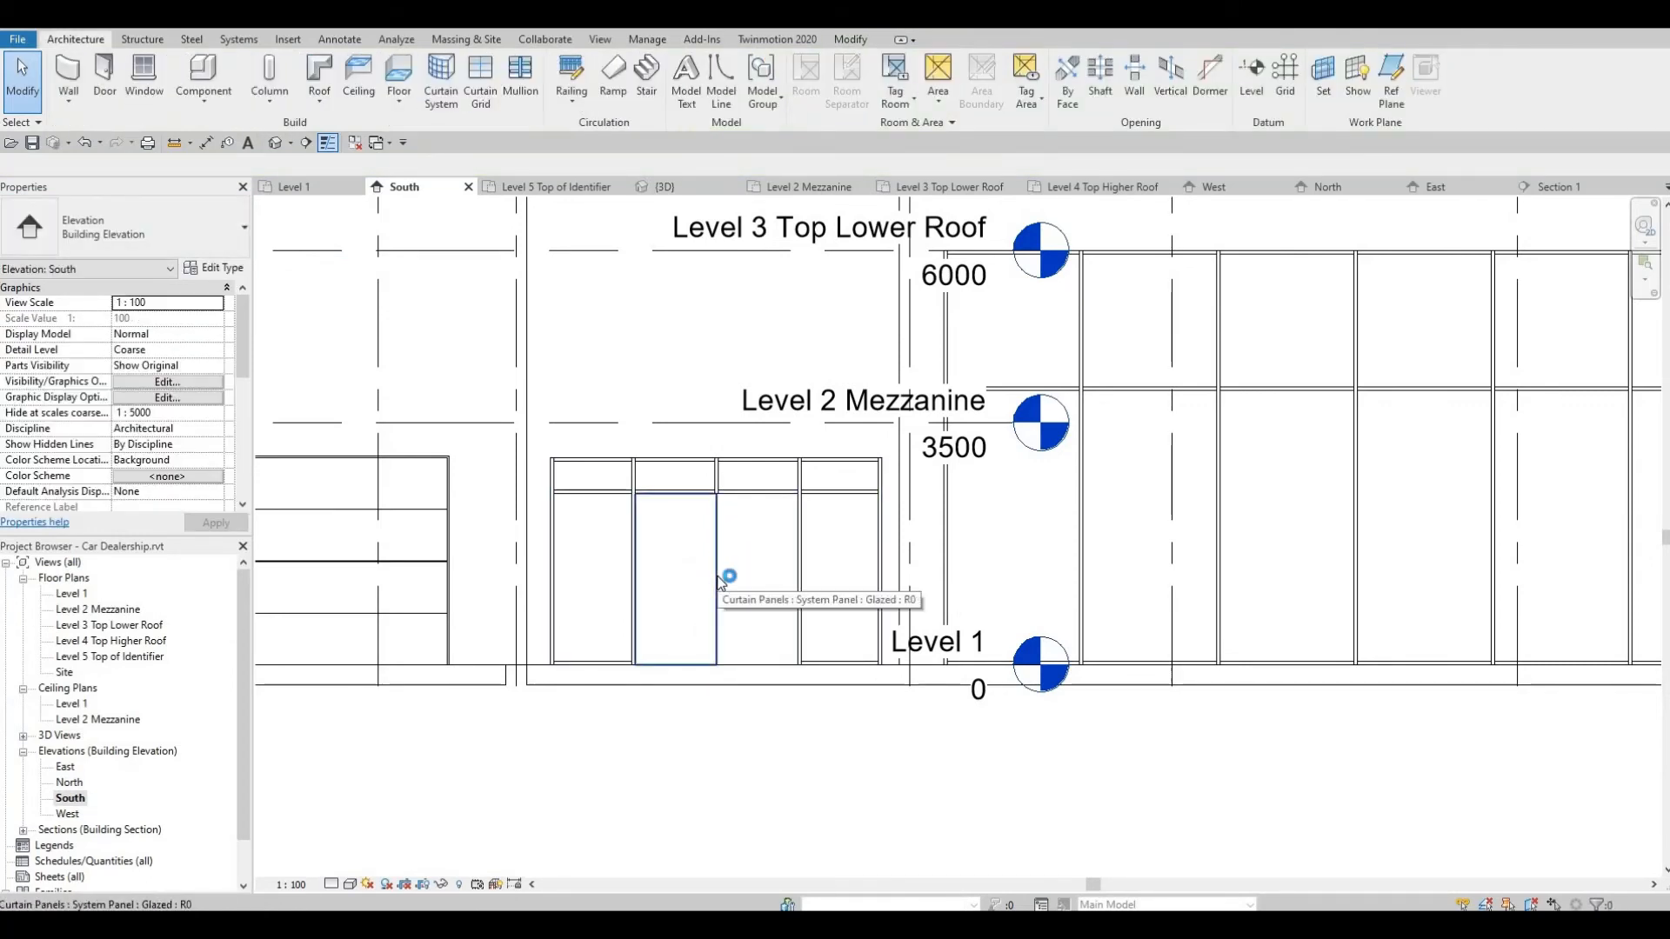
key(Tab)
key(Tab)
key(Tab)
key(Tab)
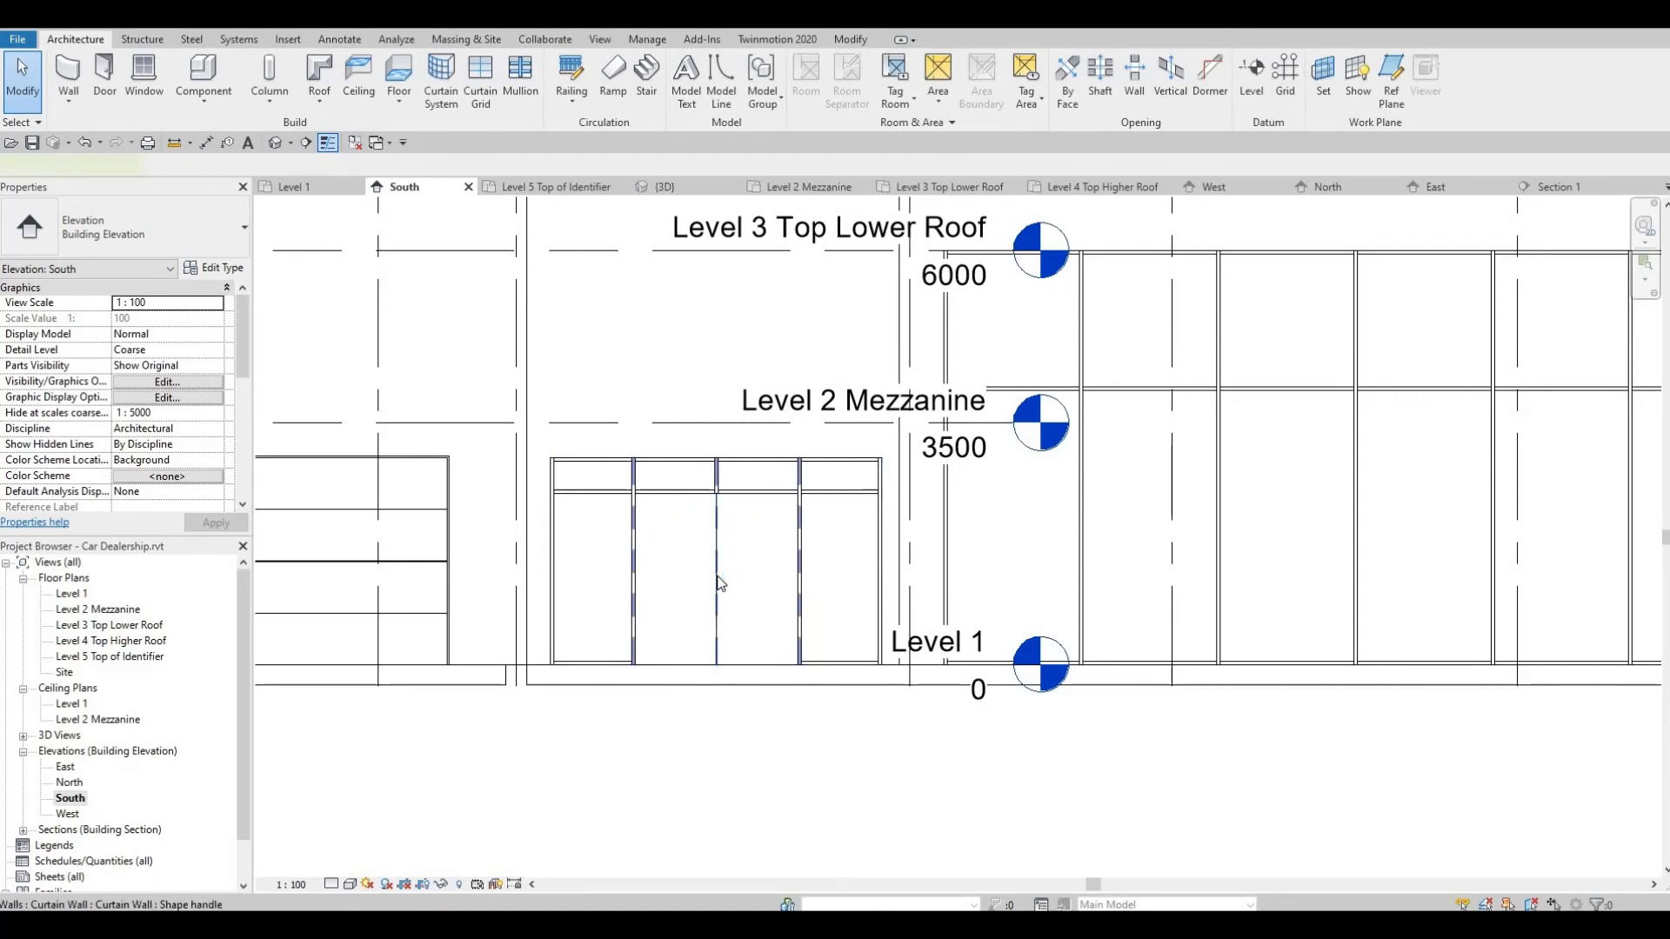
click(718, 582)
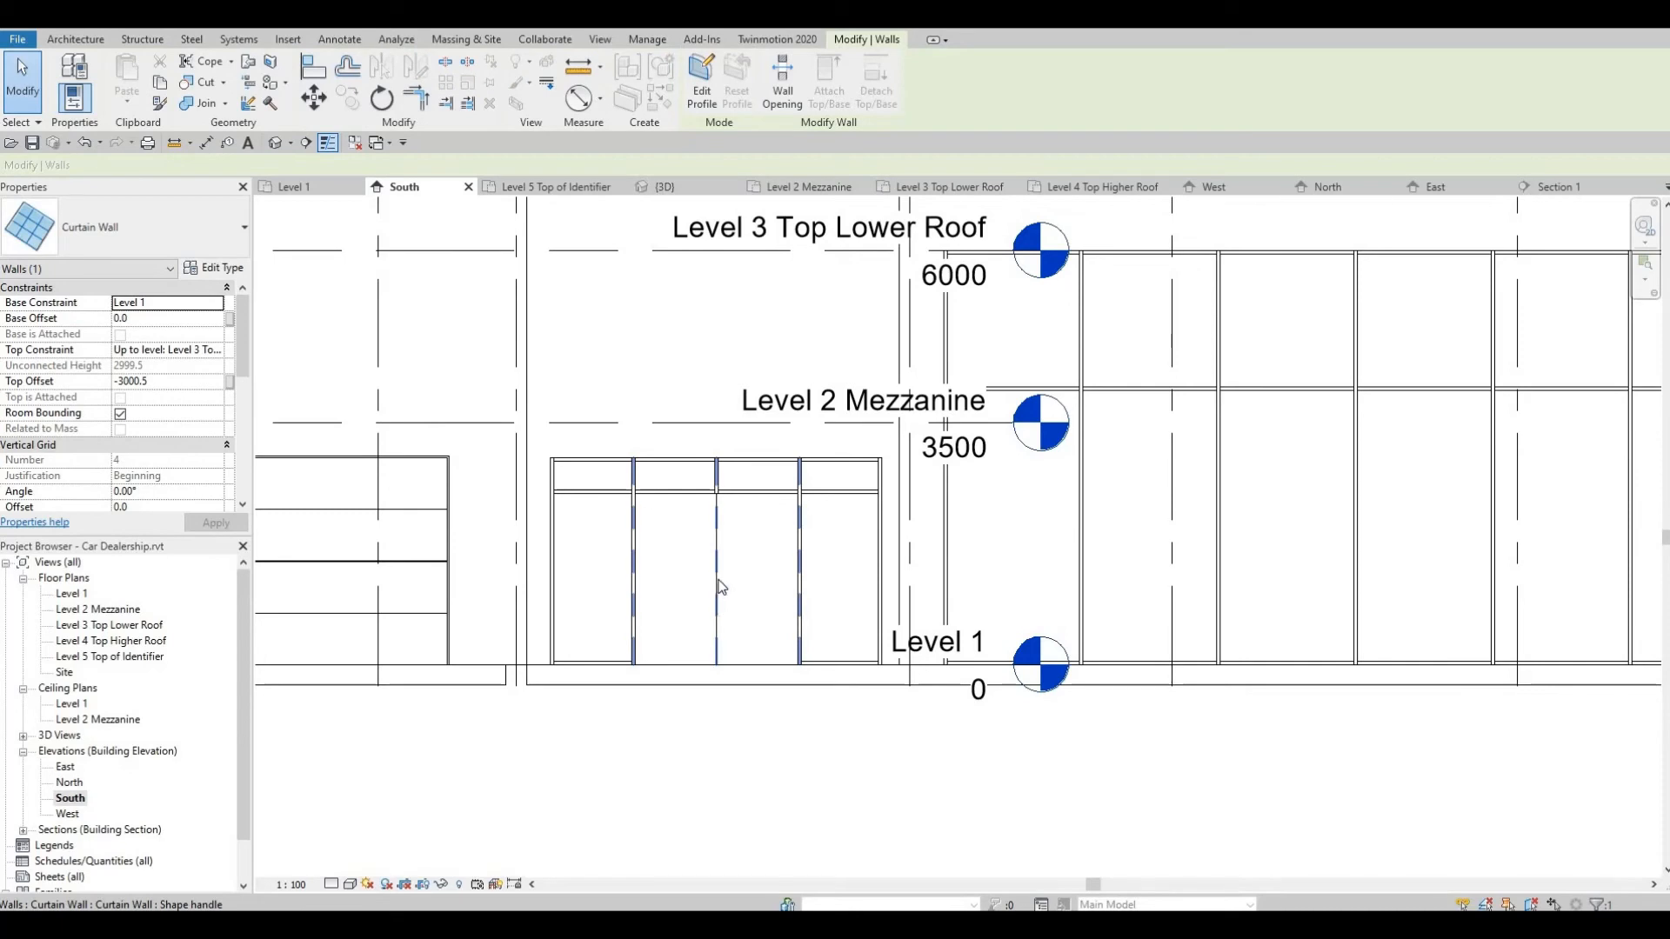
key(Escape)
click(718, 582)
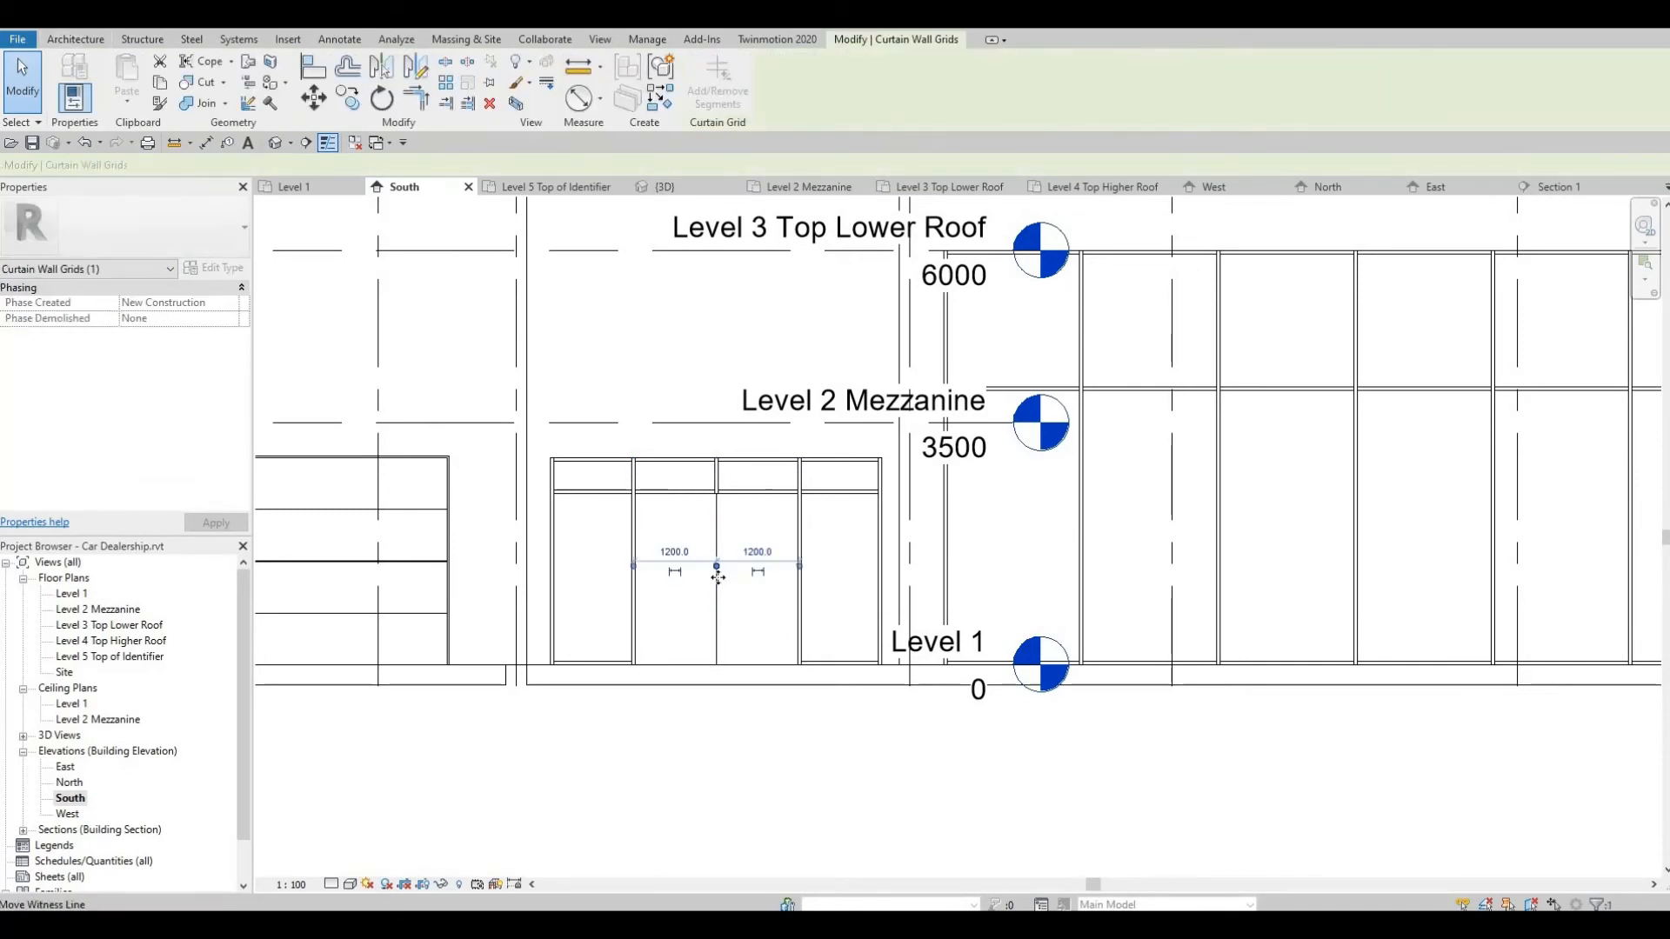
key(Escape)
click(719, 585)
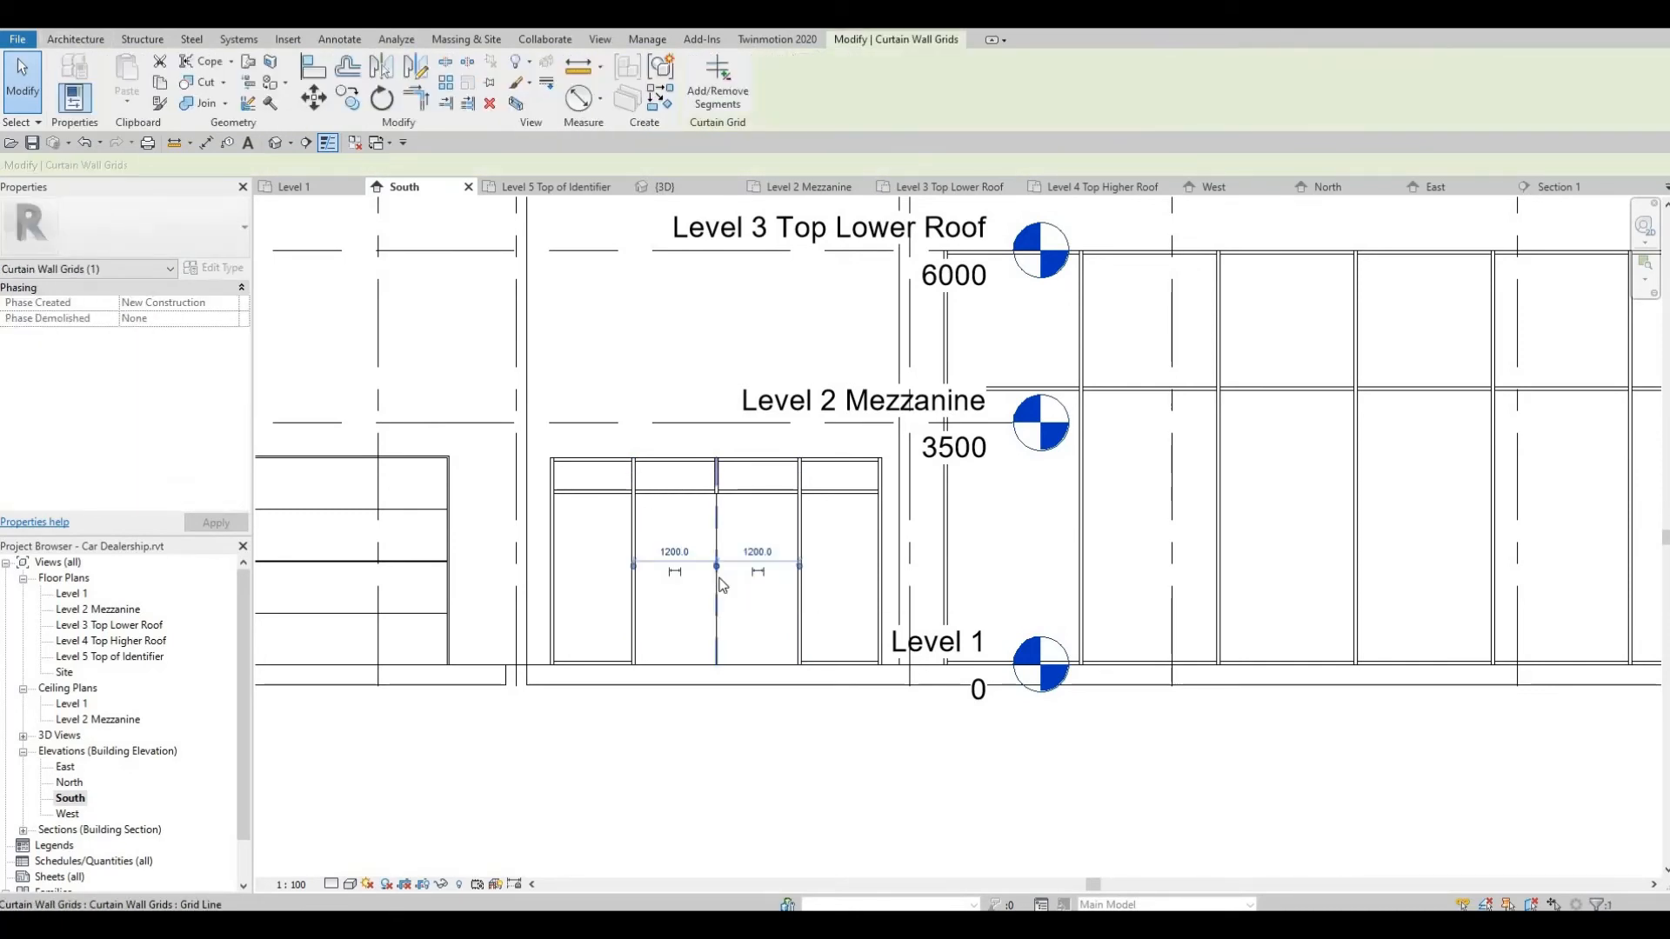
key(Delete)
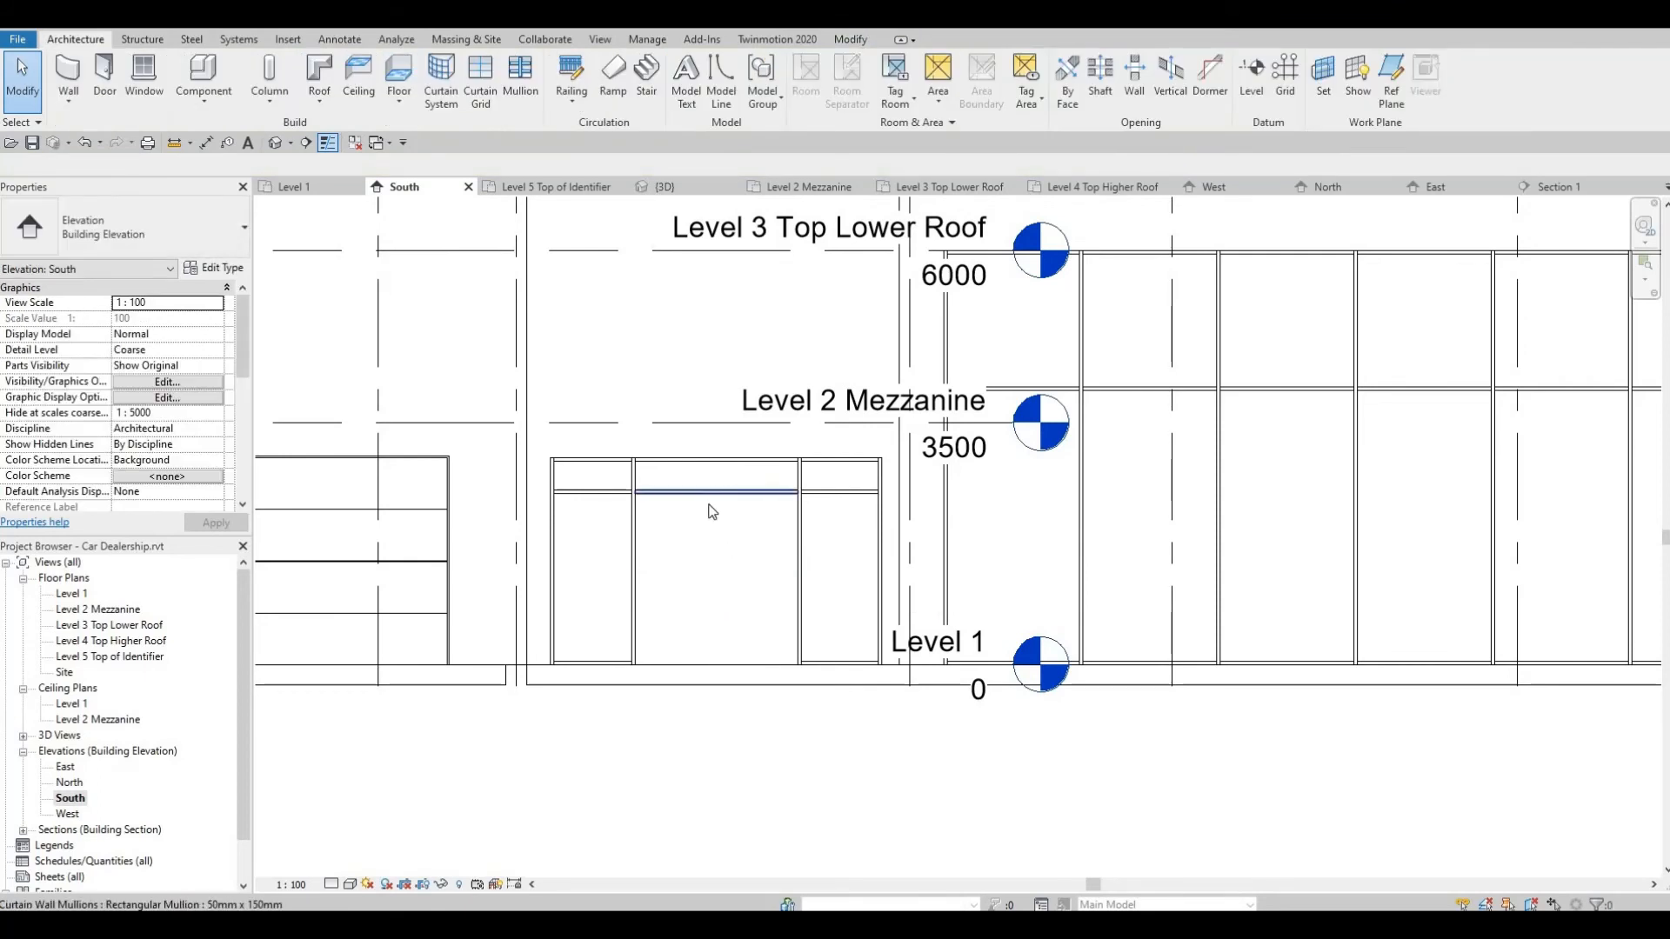
Change the merged doorway panel of the South entrance to the M_Door-Curtain-Wall-Double-Storefront type
click(639, 609)
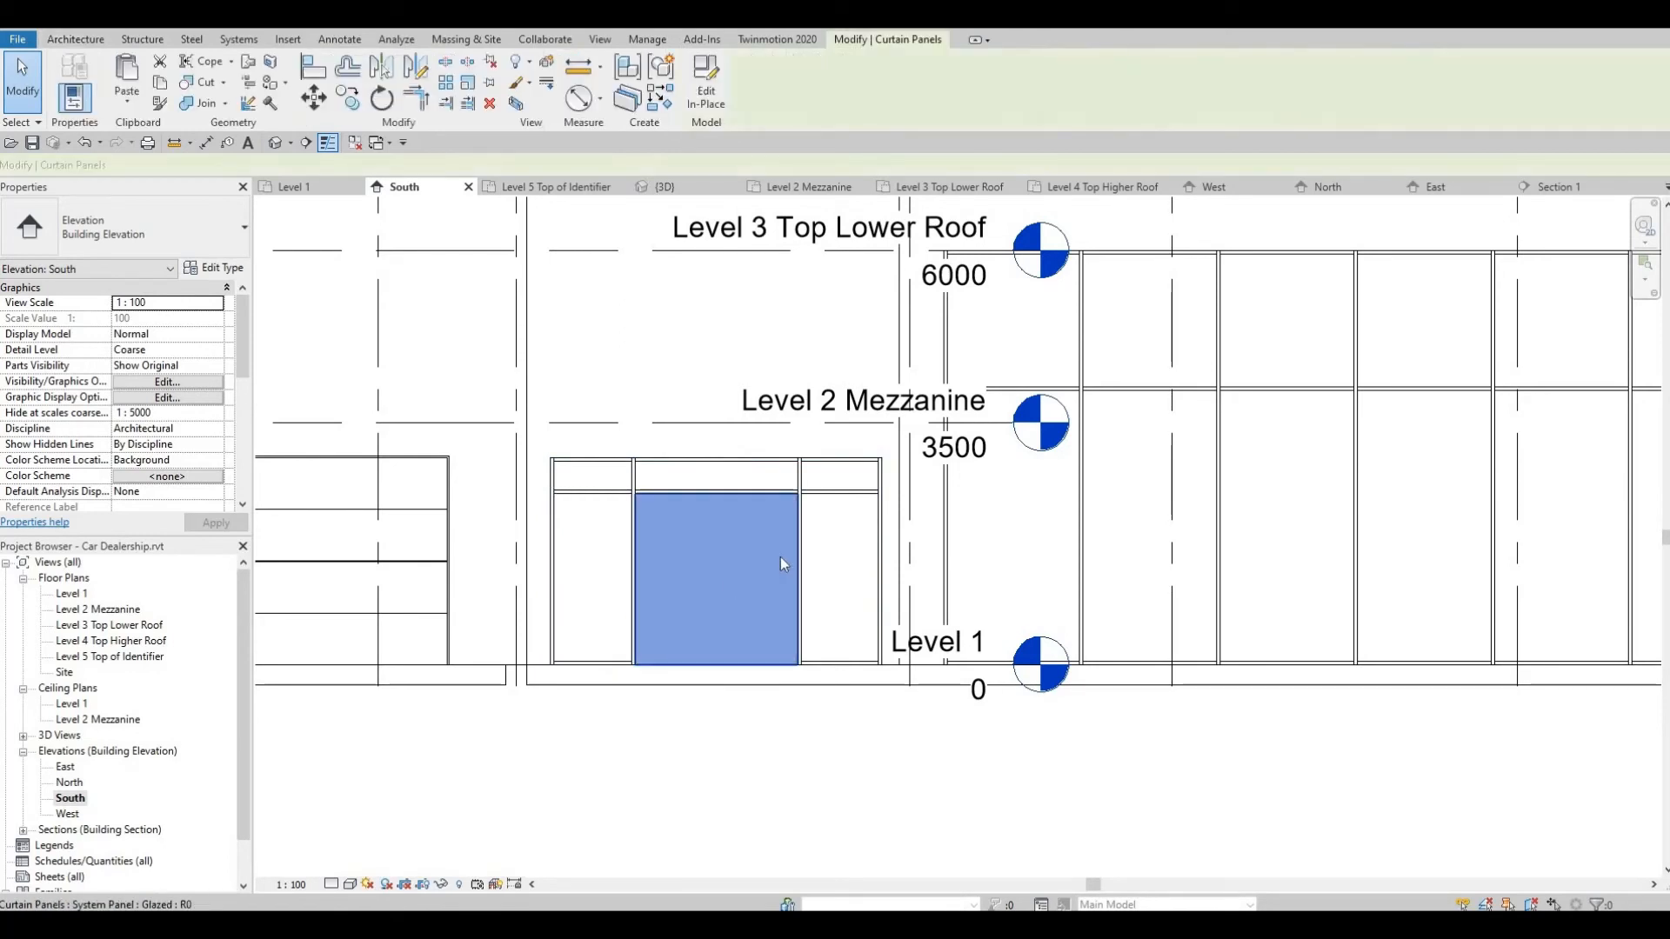
click(190, 223)
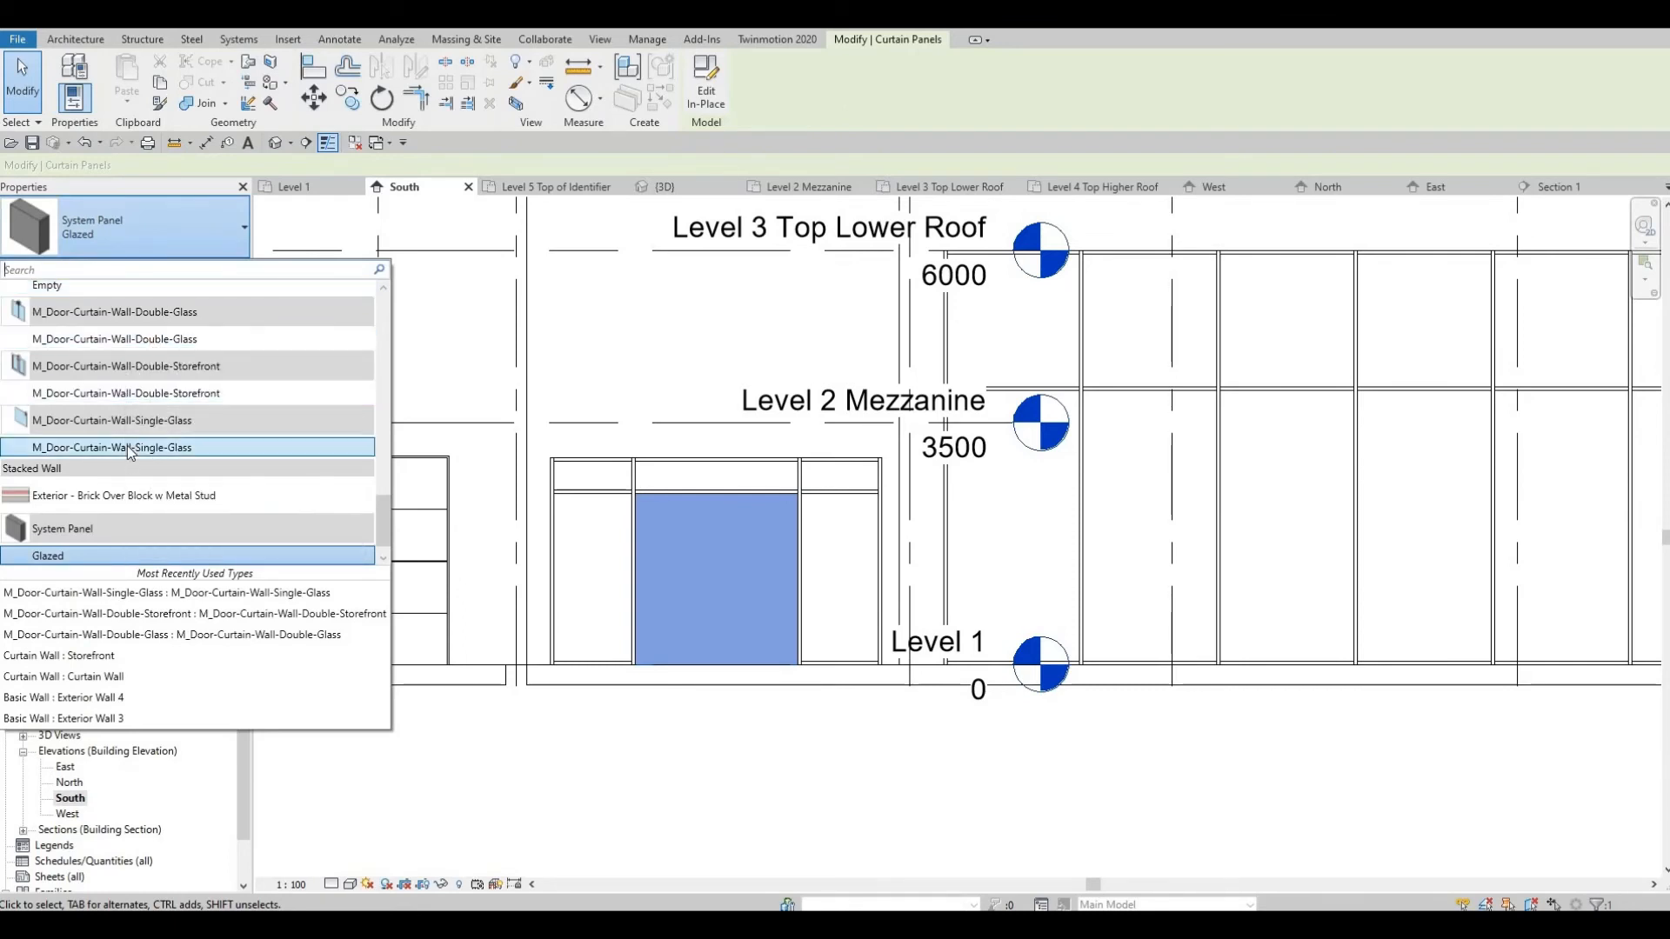
click(130, 392)
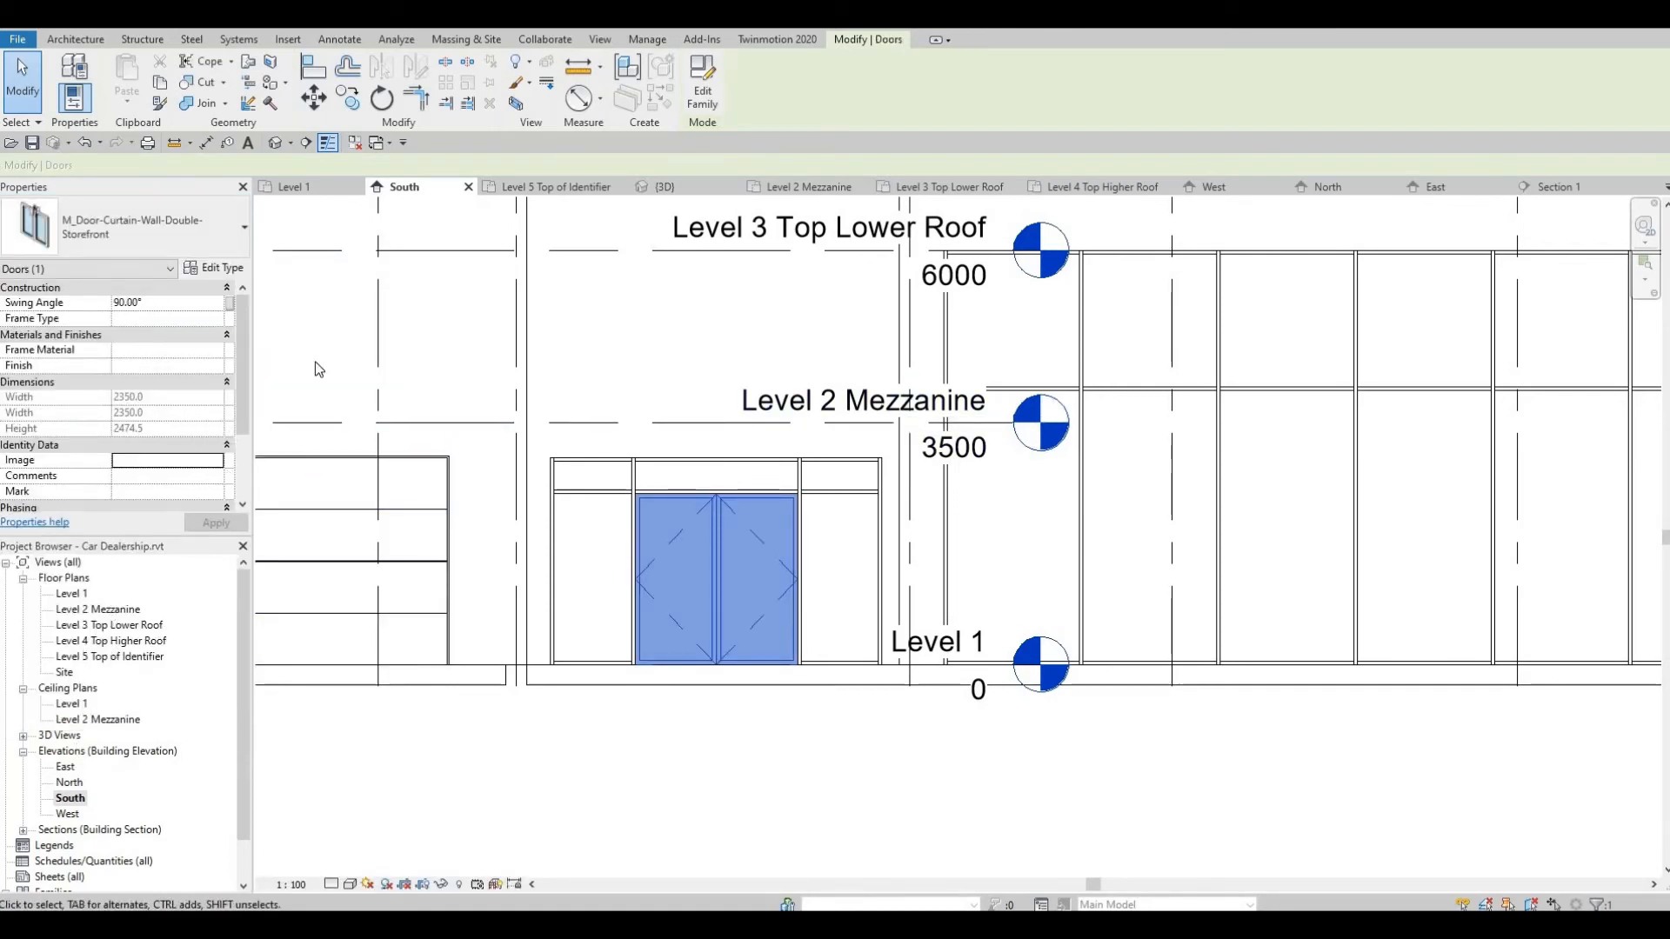
Inspect the South entrance's double storefront door in the 3D view
click(279, 144)
shift+middle_drag(1014, 747, 1311, 519)
scroll(1431, 551, up, 3)
shift+middle_drag(1522, 555, 1609, 555)
middle_drag(1610, 555, 1078, 448)
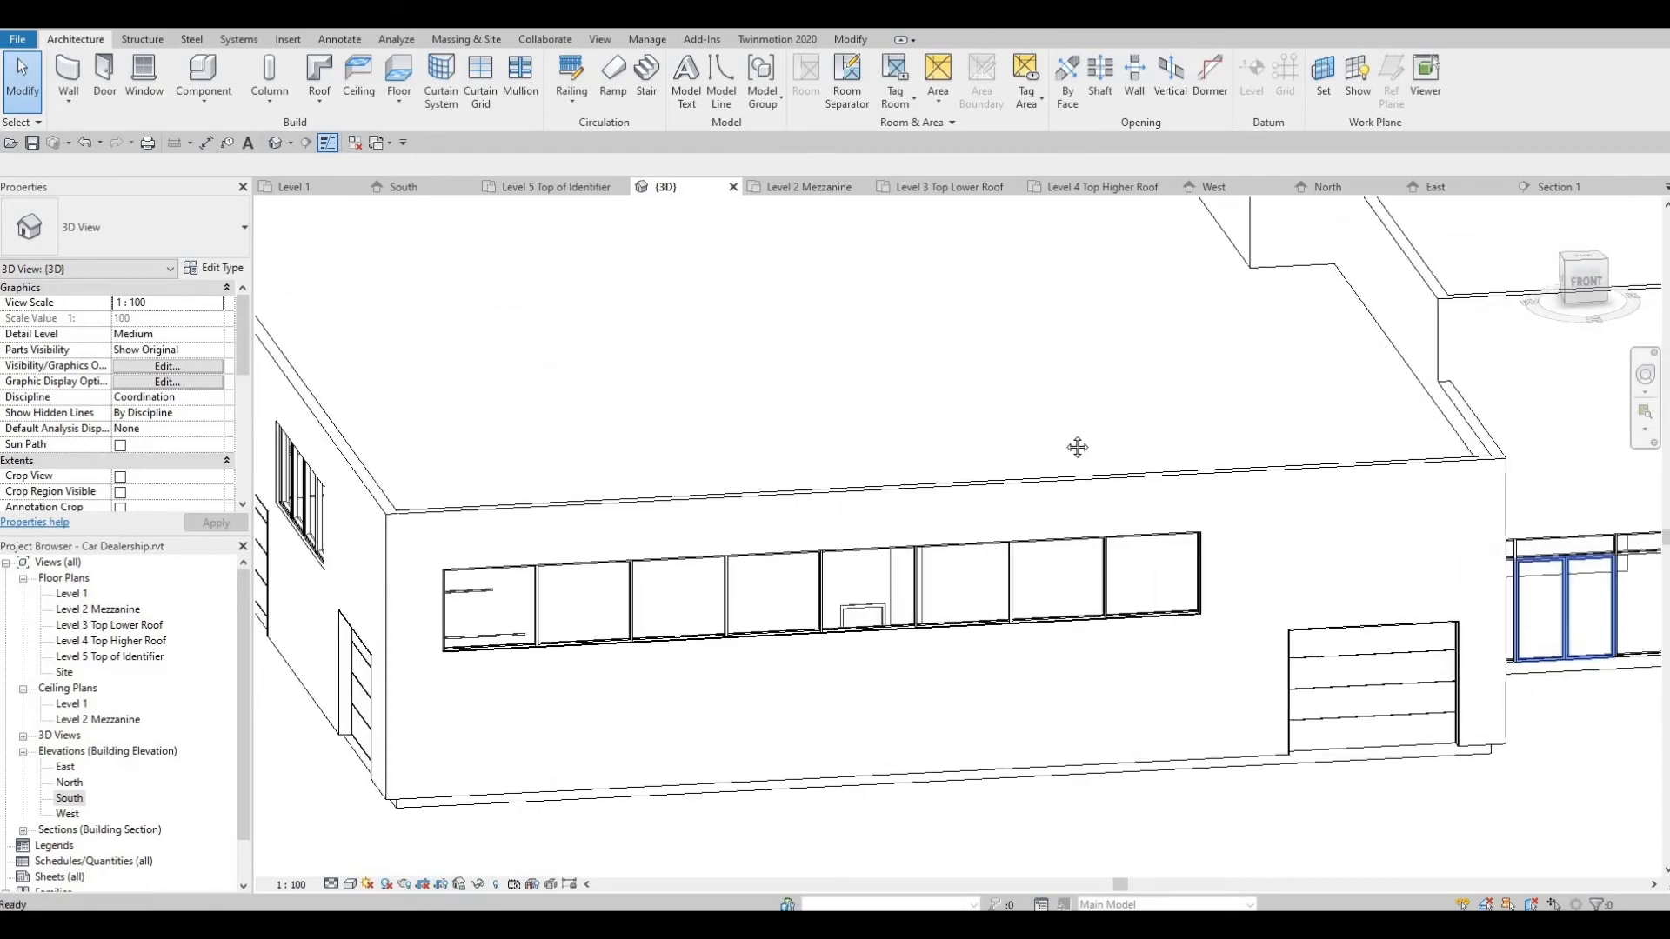
middle_drag(1458, 542, 1015, 427)
scroll(1148, 477, up, 3)
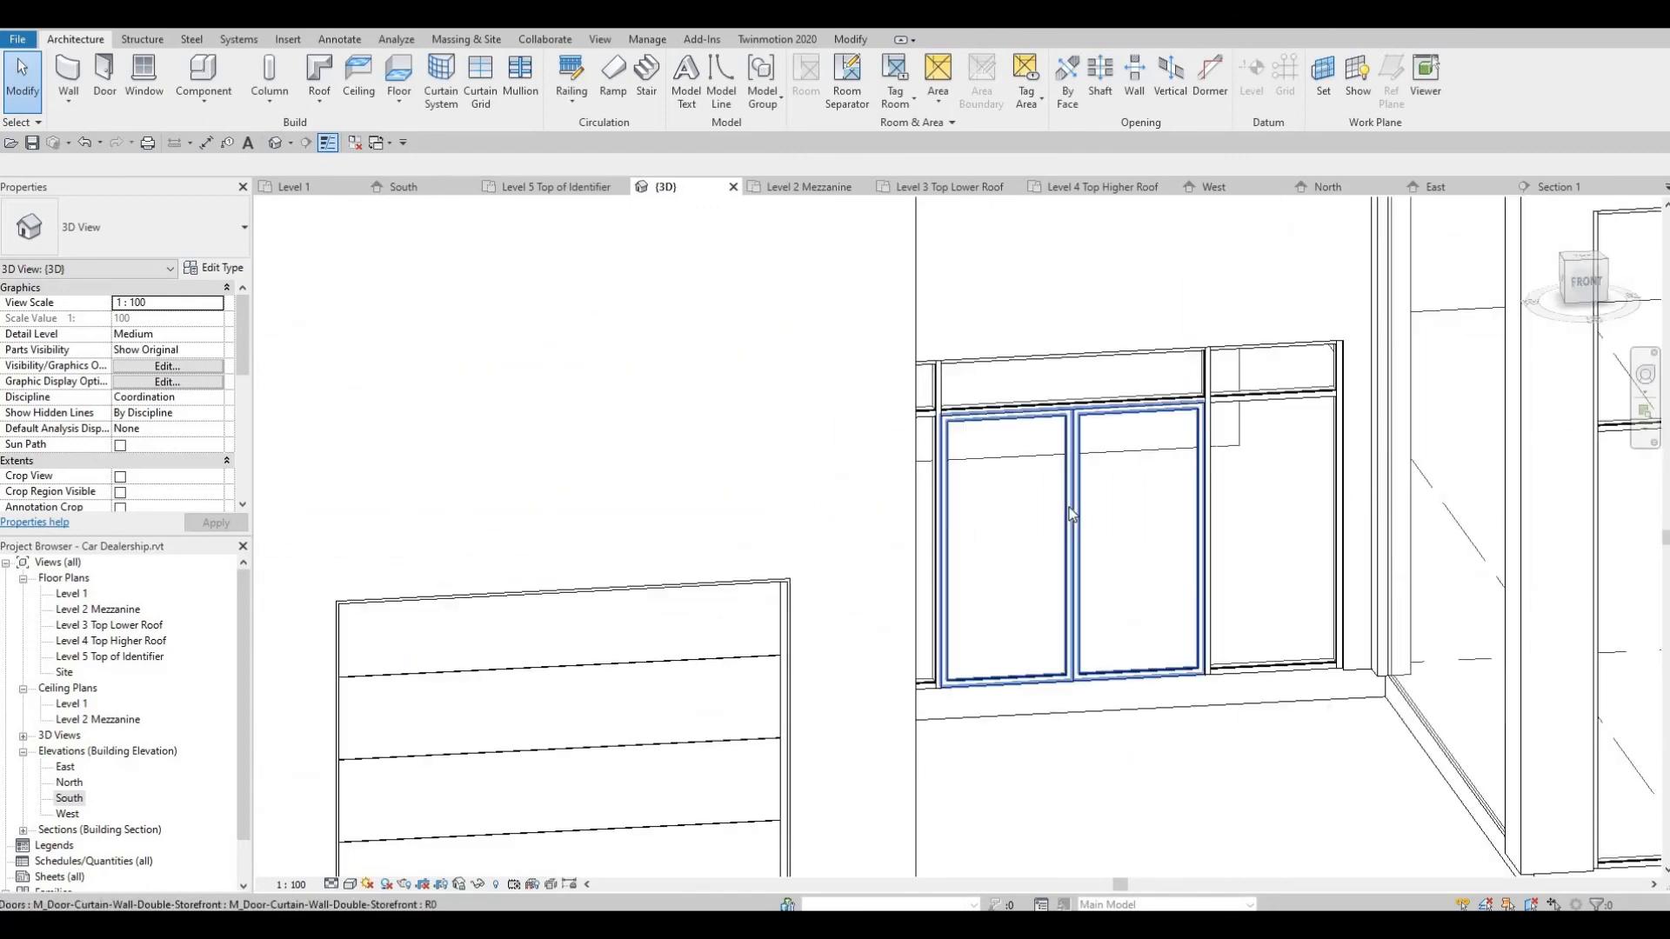
scroll(1071, 514, down, 2)
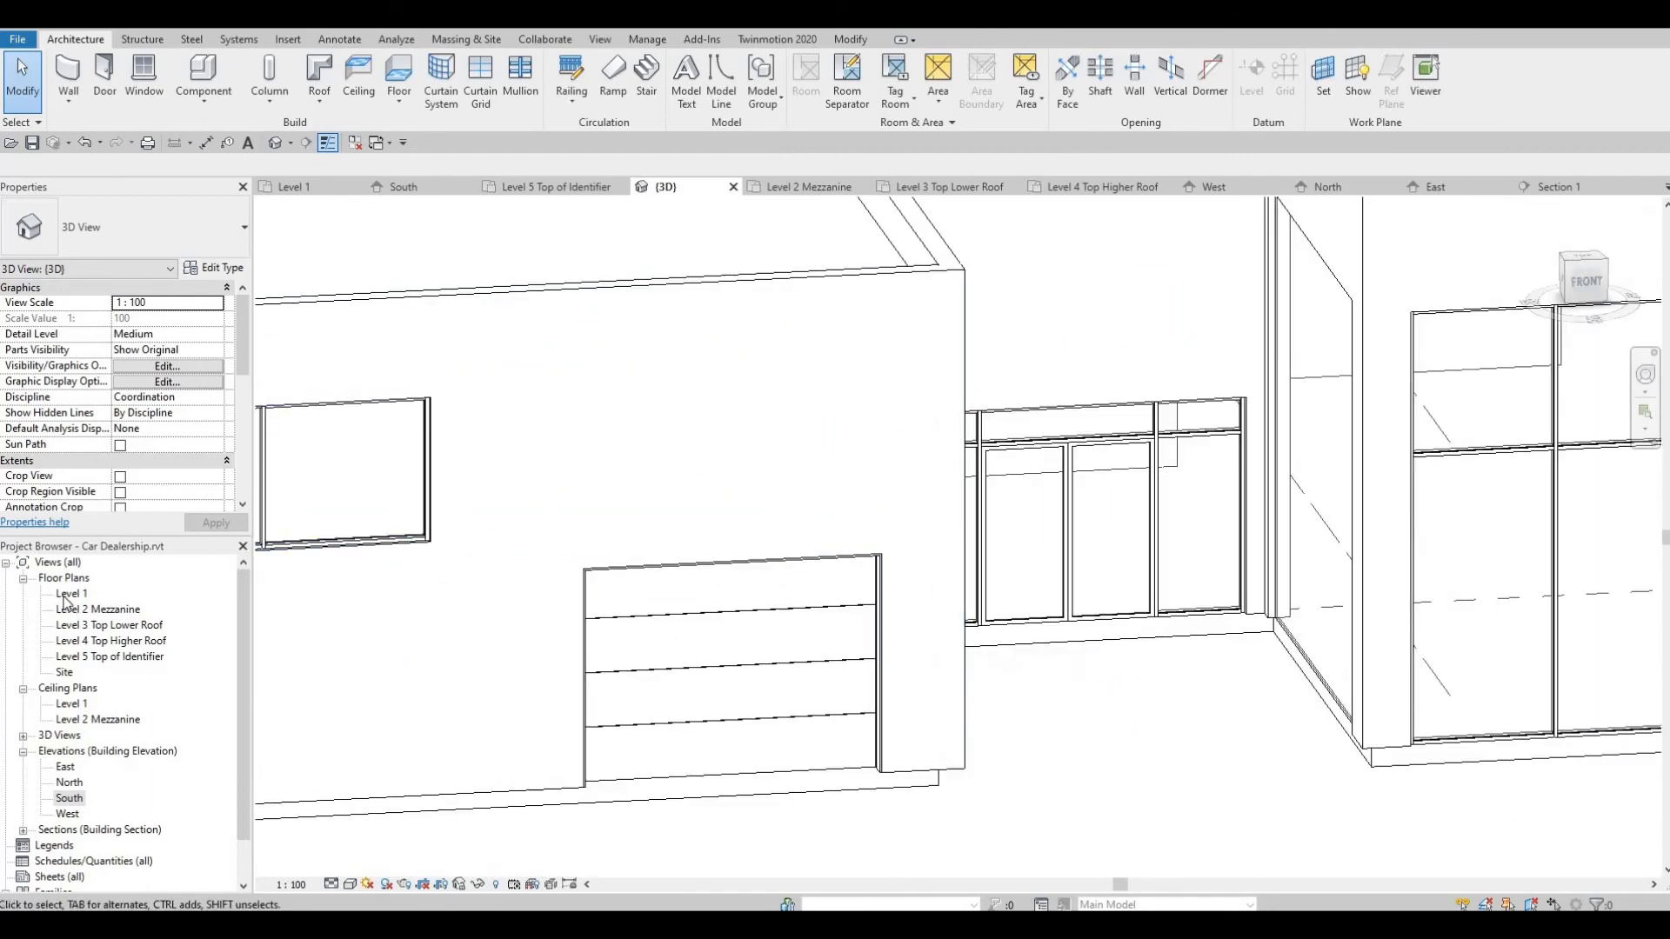
Check the South entrance's double door and its swing direction on the Level 1 floor plan
click(72, 594)
double_click(85, 597)
scroll(677, 584, up, 5)
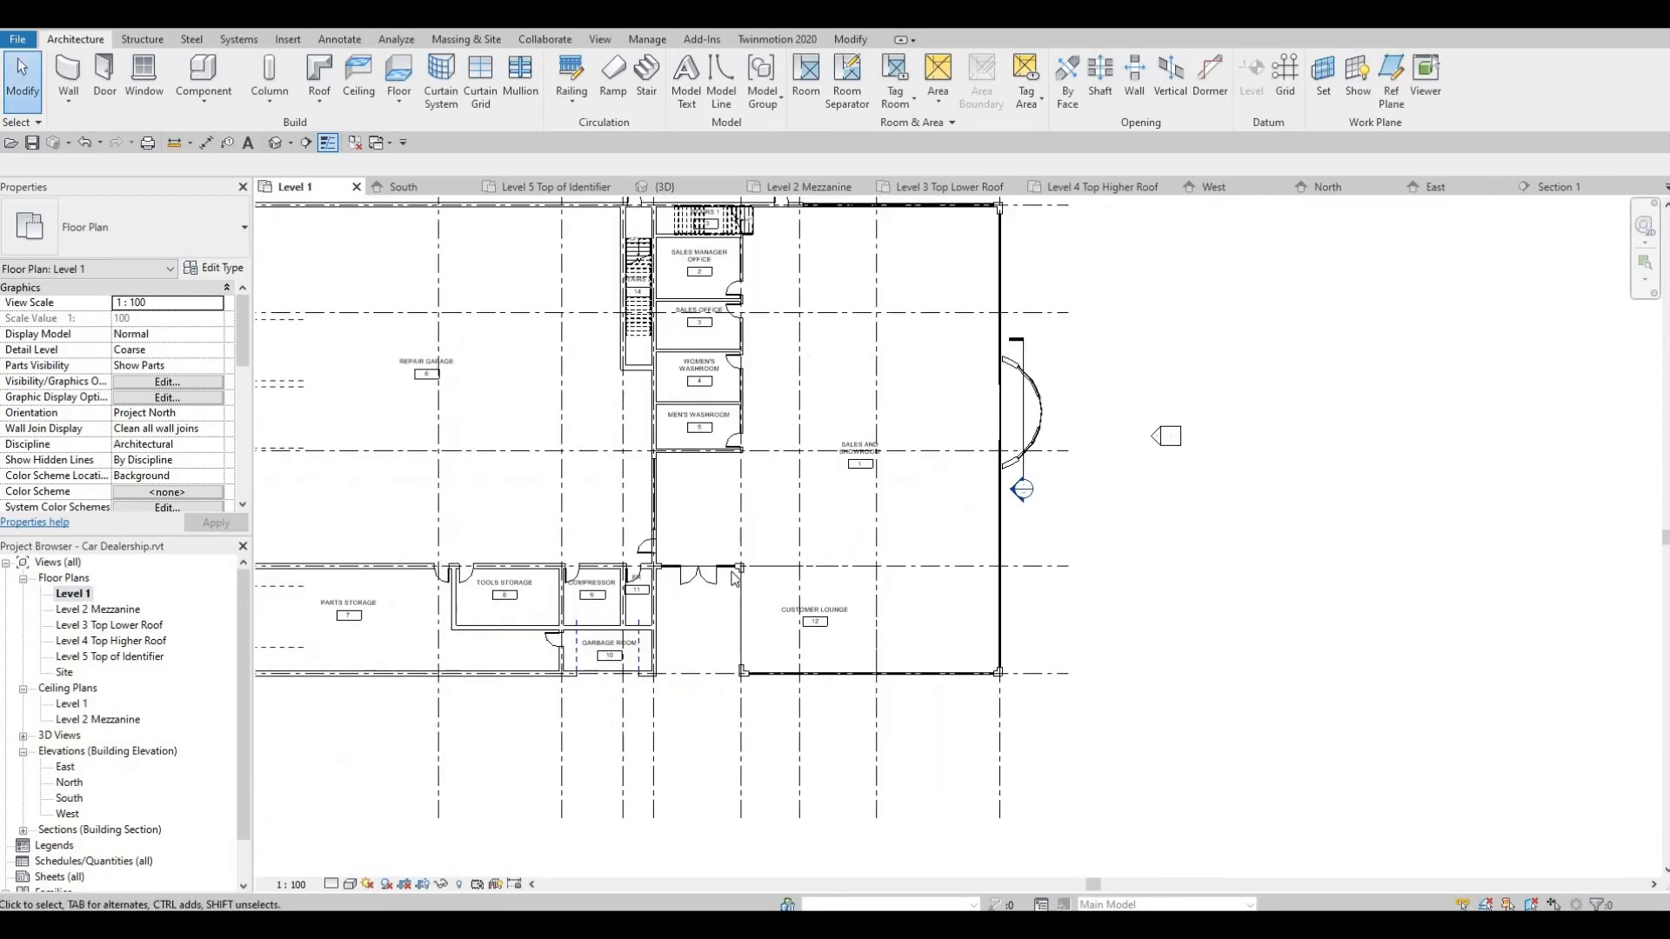
scroll(677, 584, up, 3)
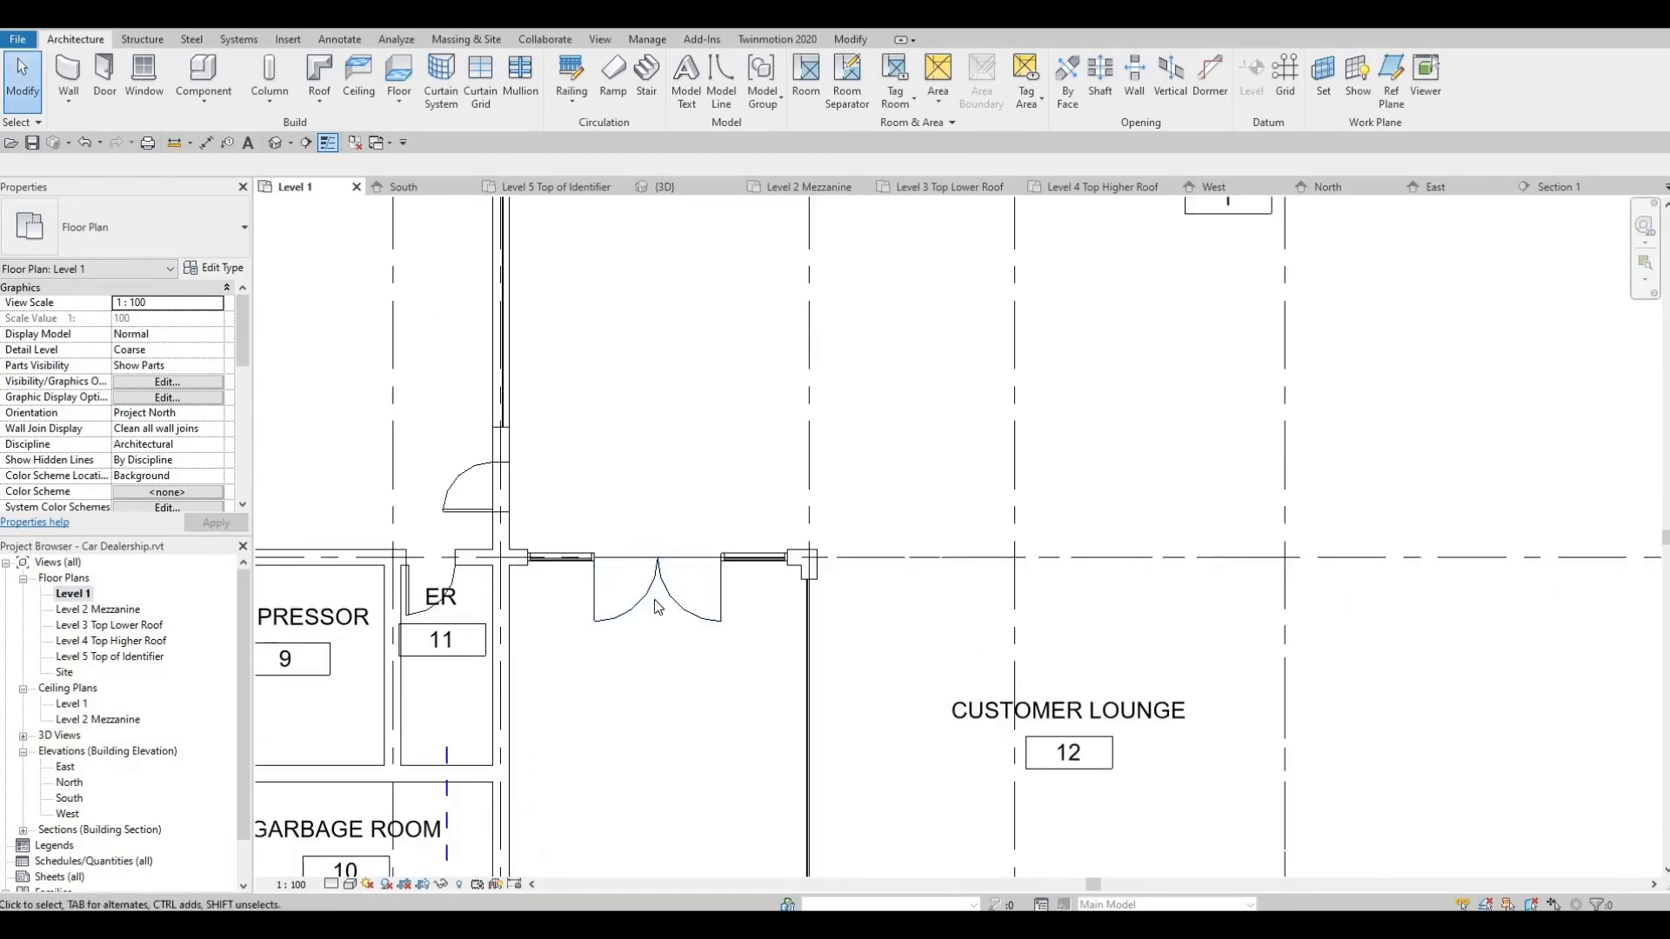
scroll(659, 598, down, 1)
scroll(695, 592, down, 3)
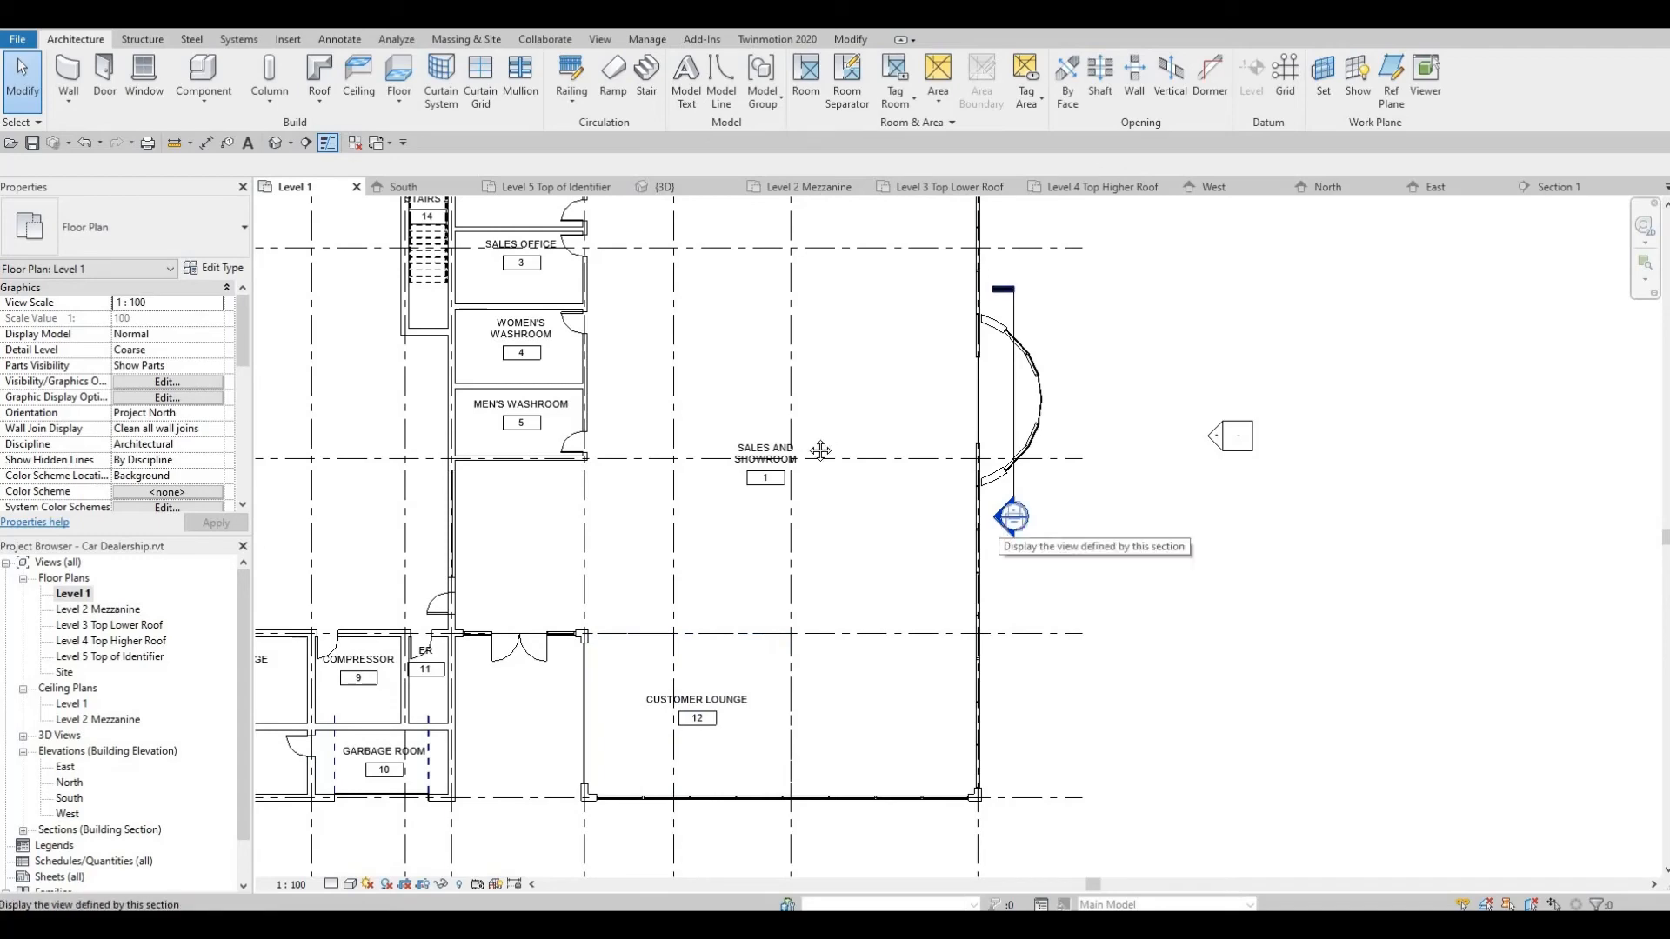
Replace the single door beside Stairs 1 with an outward-opening M_Door-Double-Glass 1800 x 2100mm, centred 1500 mm from the curtain wall's end
ctrl+scroll(648, 343, up, 5)
click(648, 344)
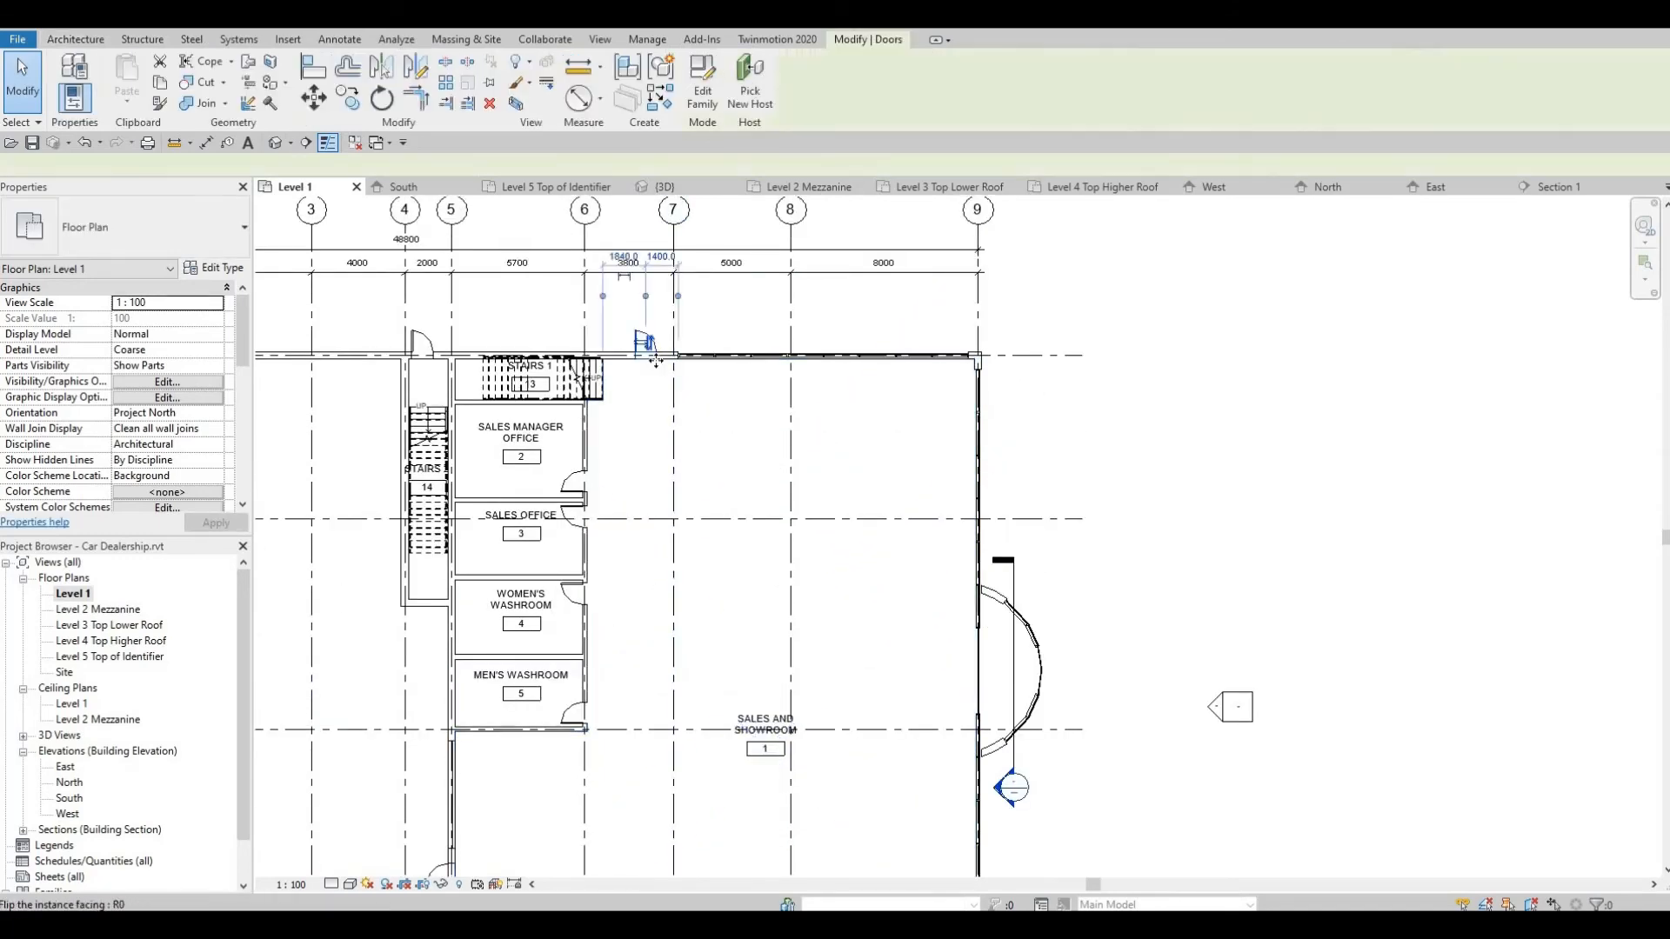
drag(644, 343, 400, 309)
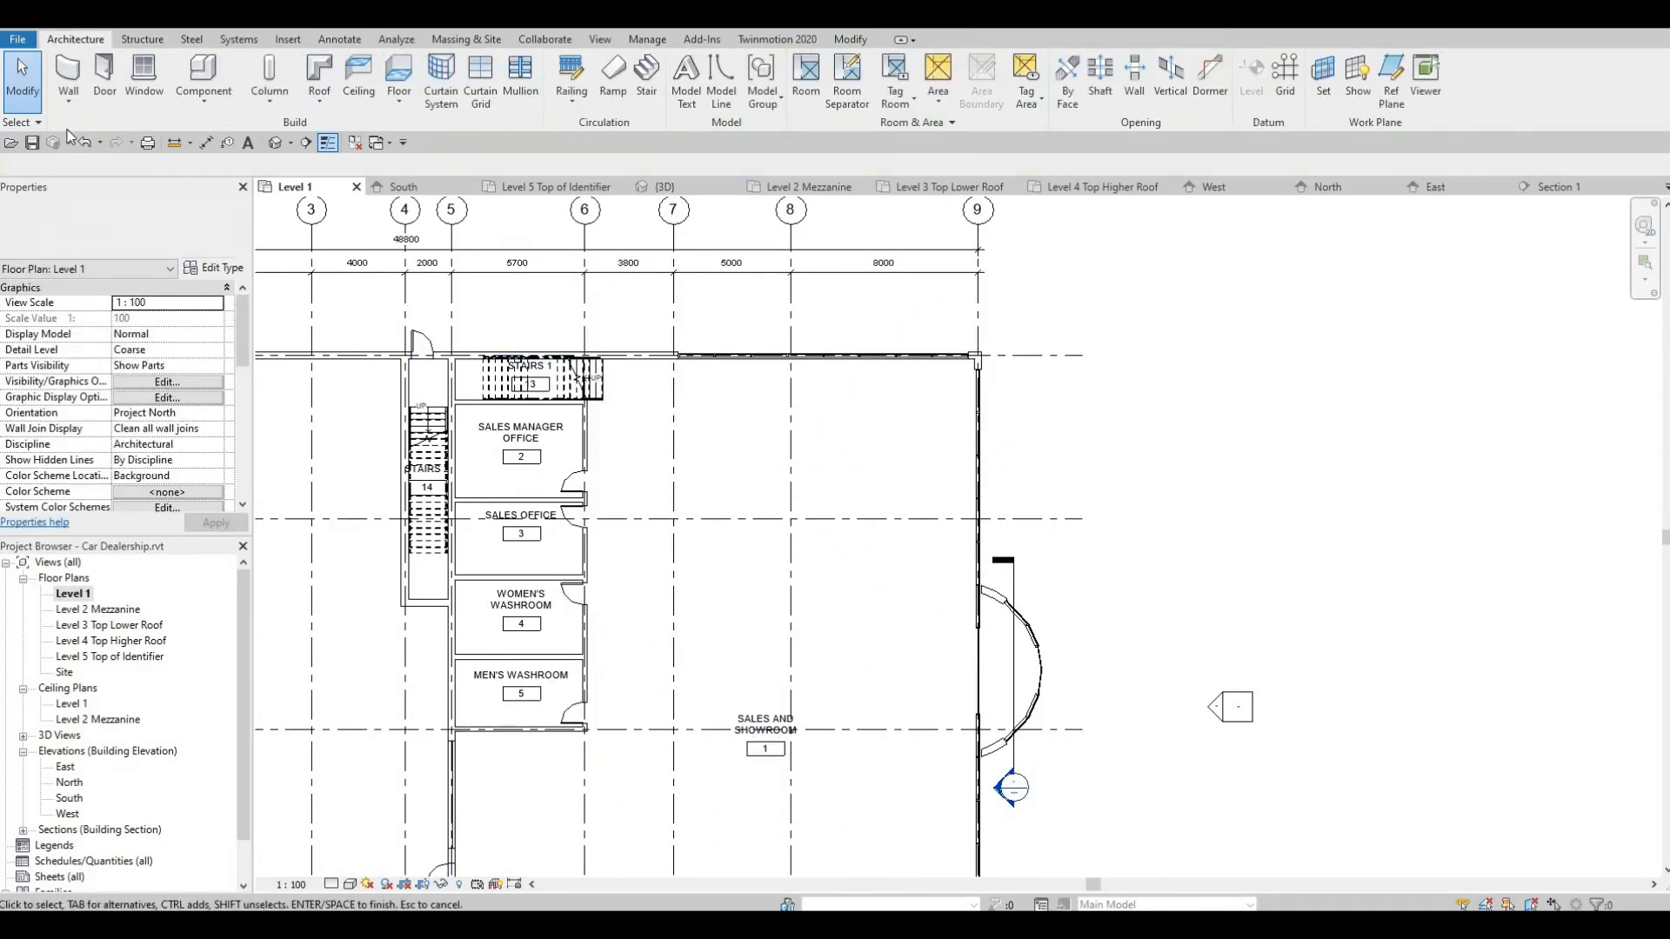
click(104, 74)
click(175, 239)
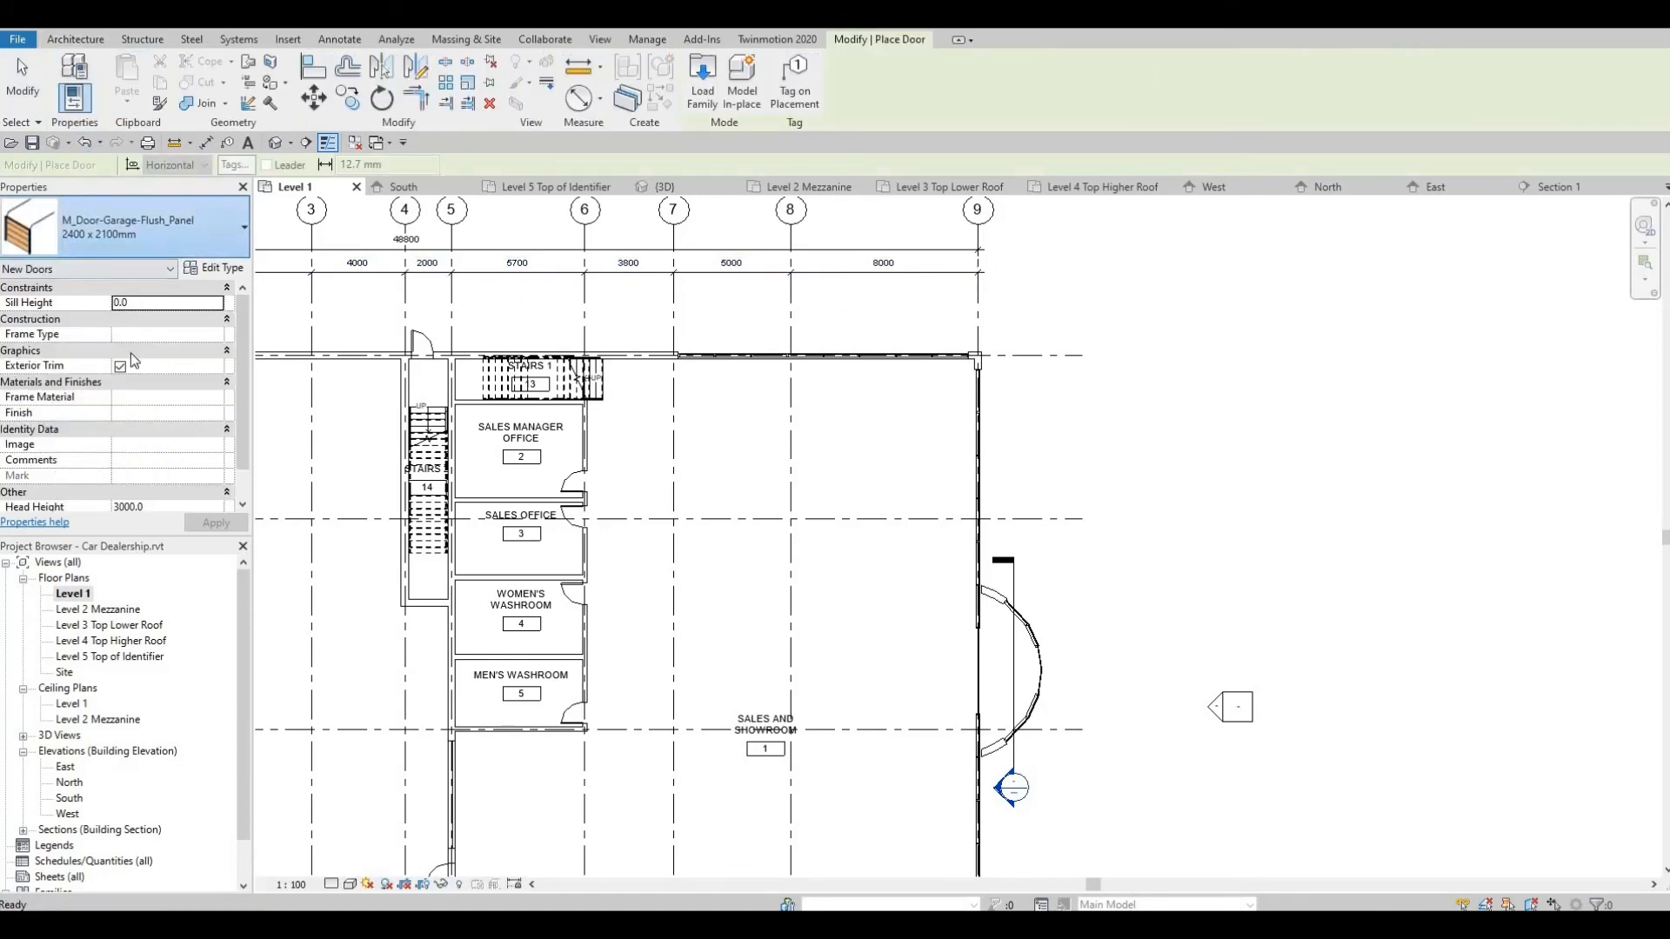
scroll(116, 360, up, 1)
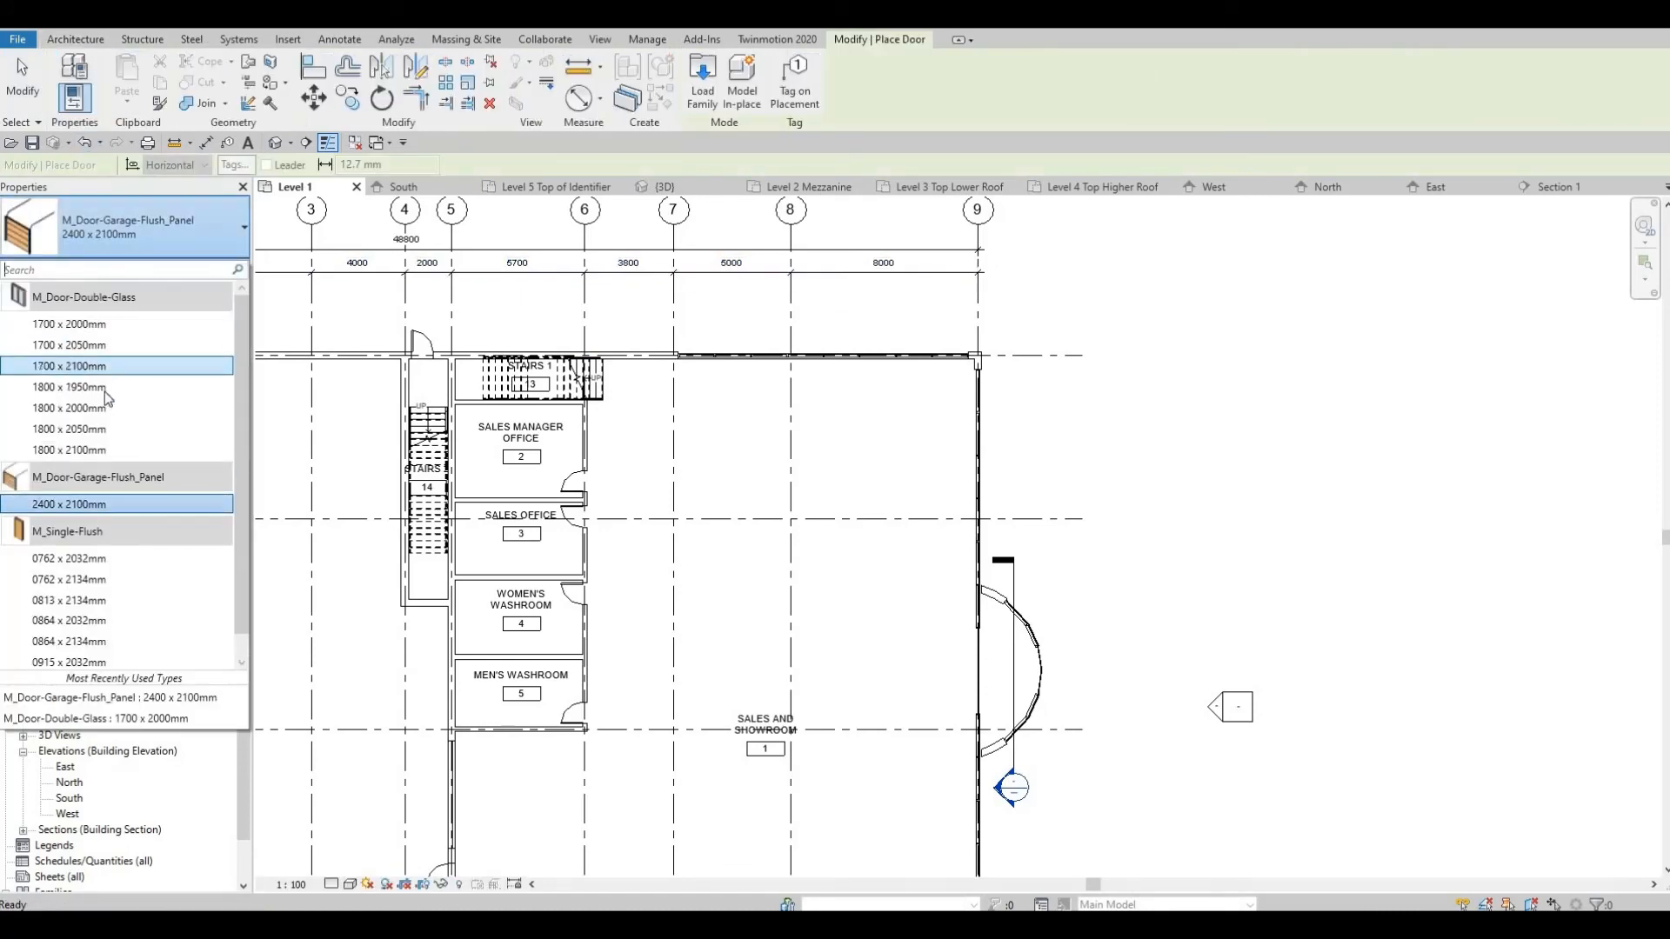
click(91, 453)
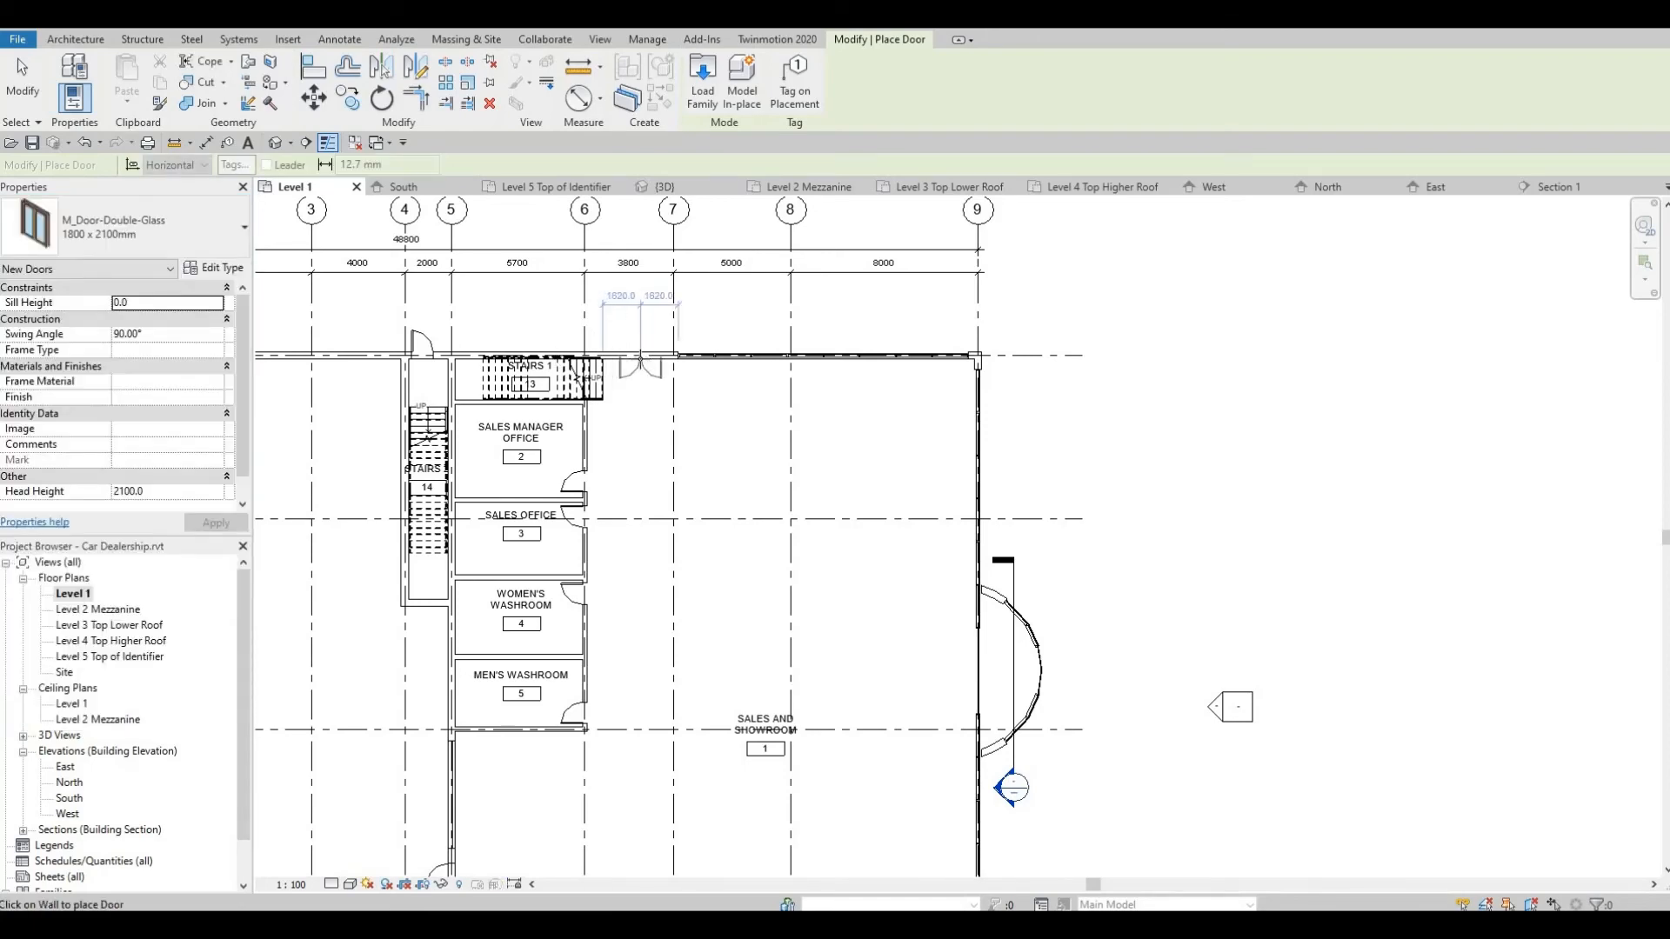
scroll(644, 355, up, 4)
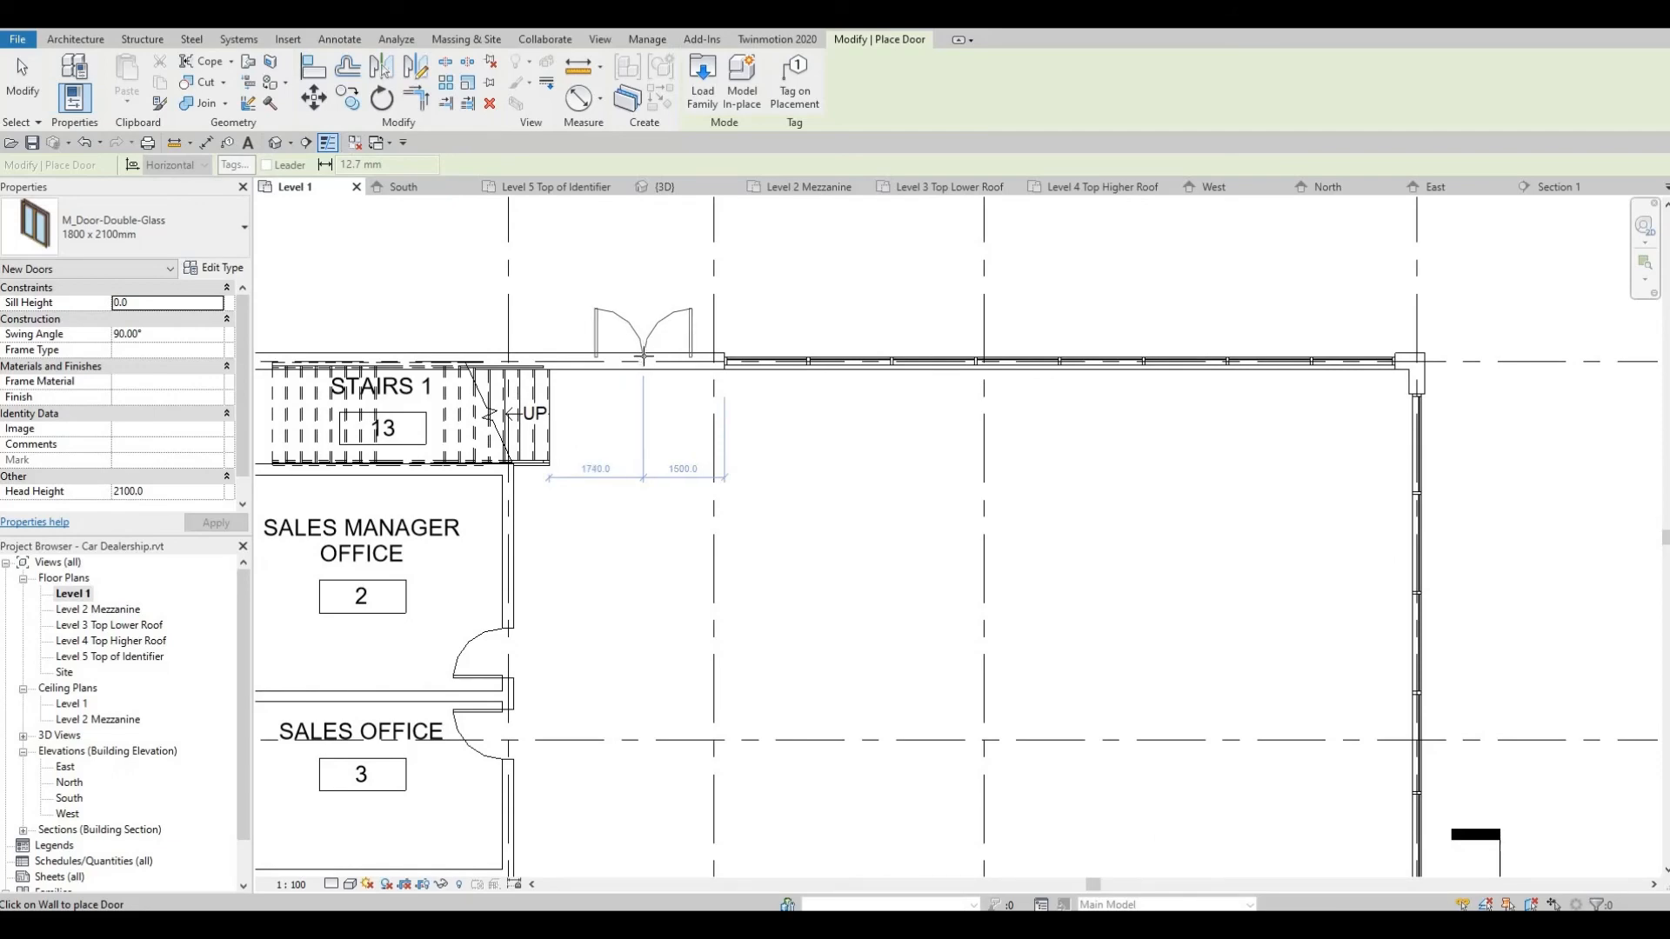
scroll(701, 488, down, 3)
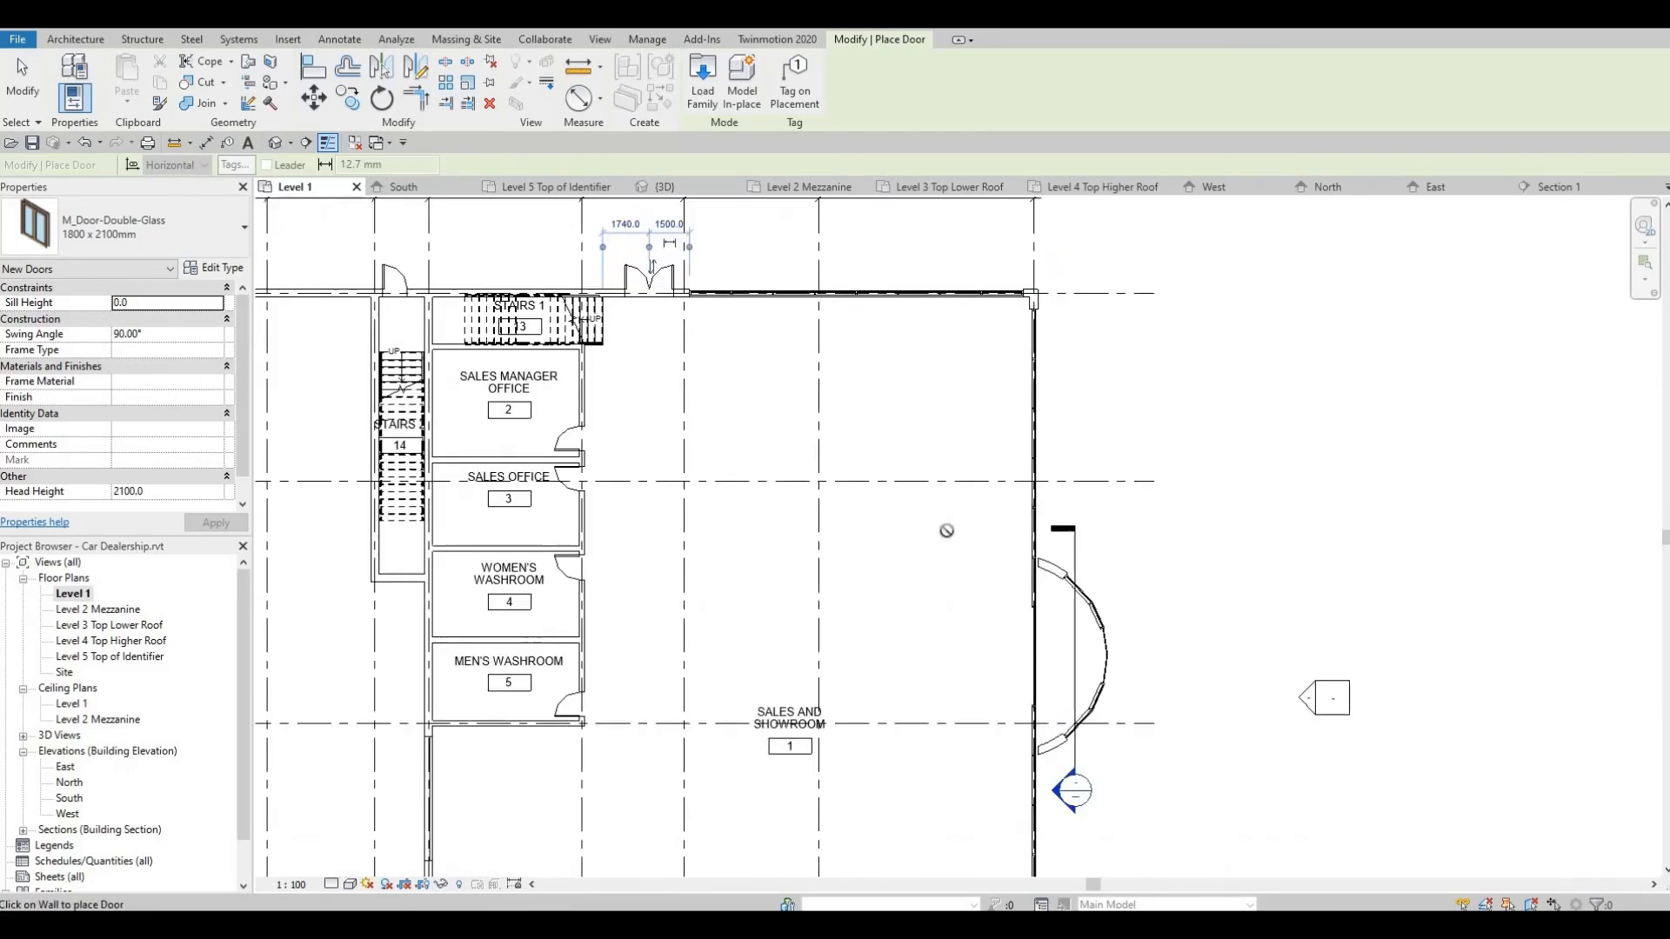
scroll(894, 526, down, 4)
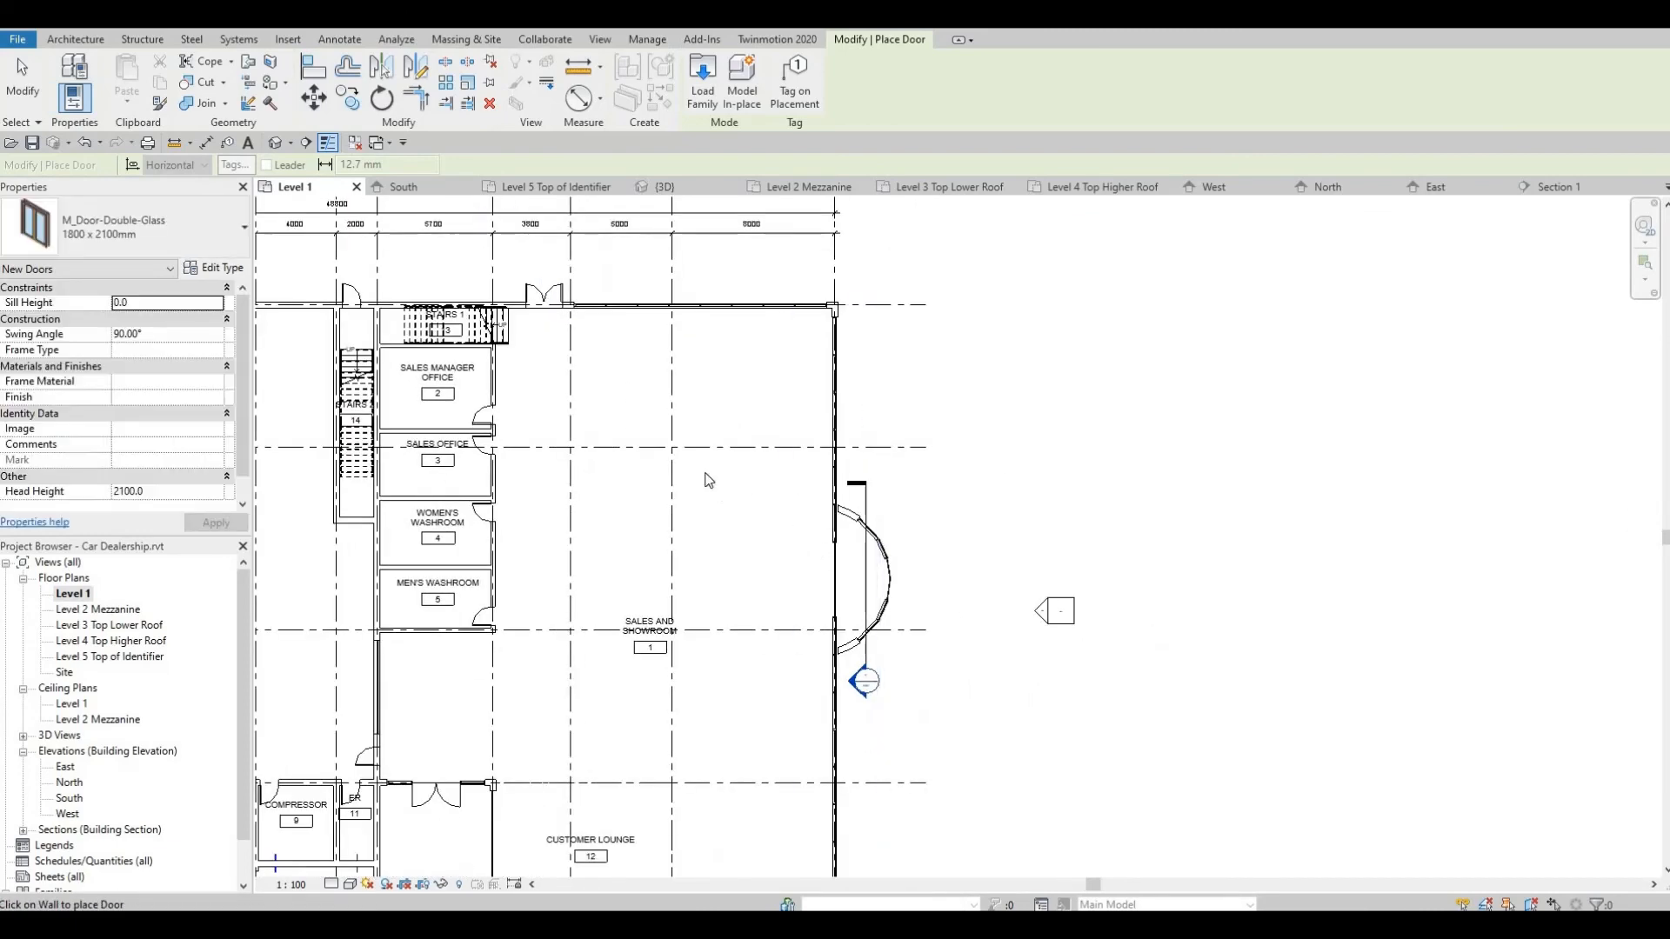
scroll(722, 491, up, 2)
key(Escape)
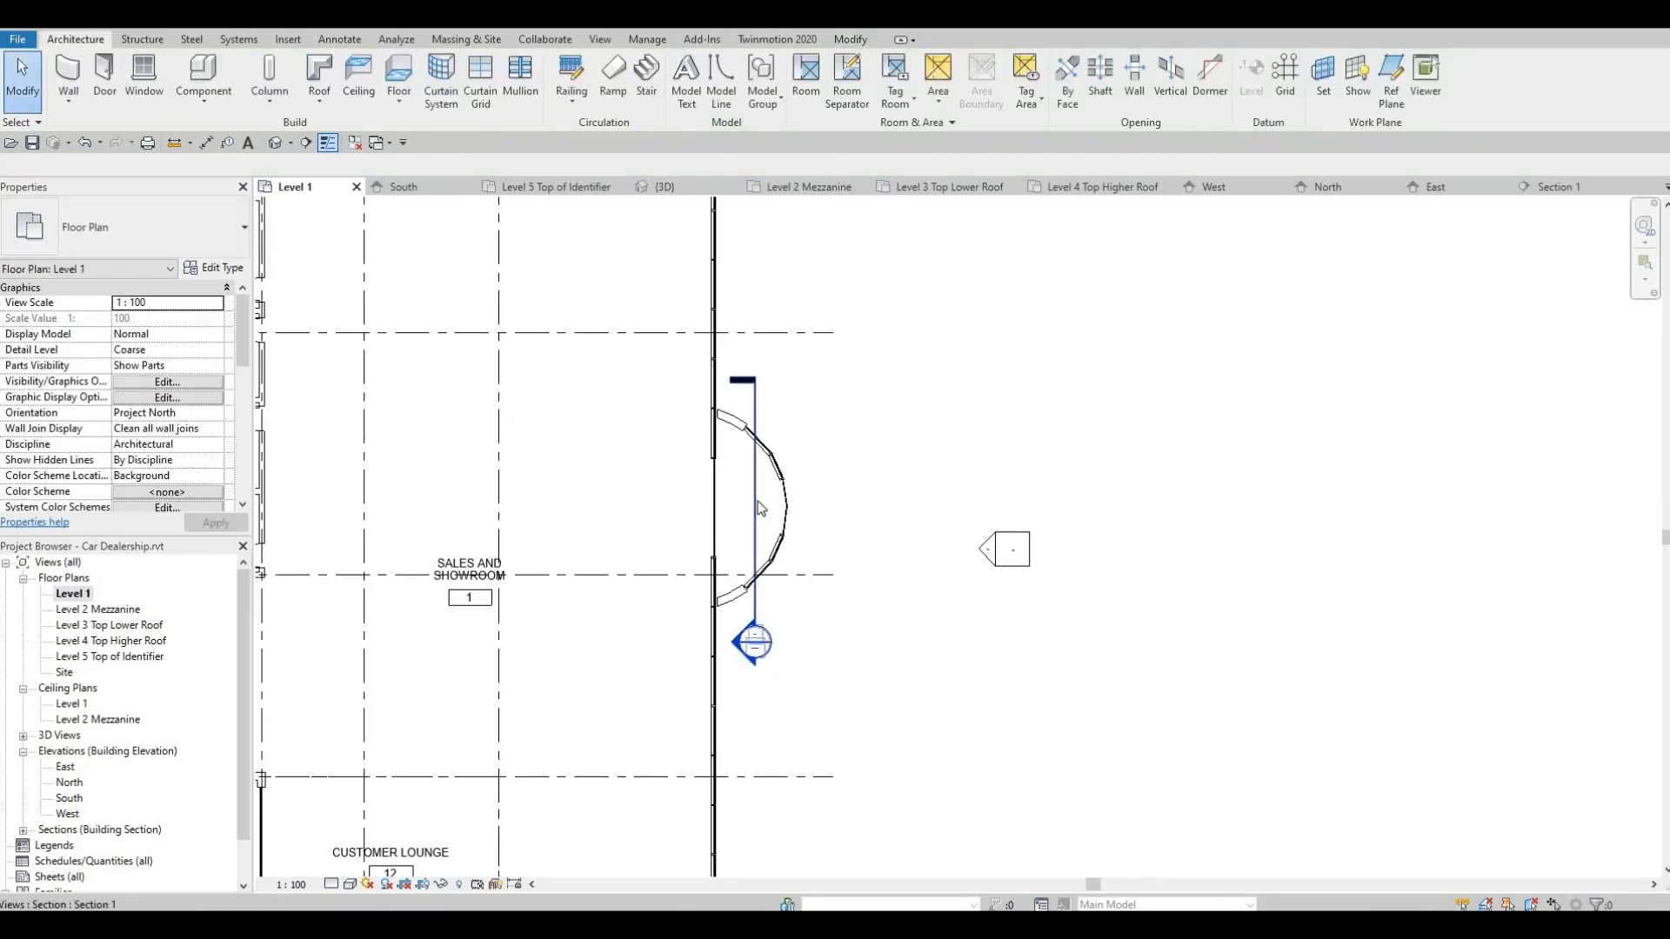
Open Section 1 through the curved entrance and delete the middle vertical curtain grid line of its central bay
click(760, 509)
key(Escape)
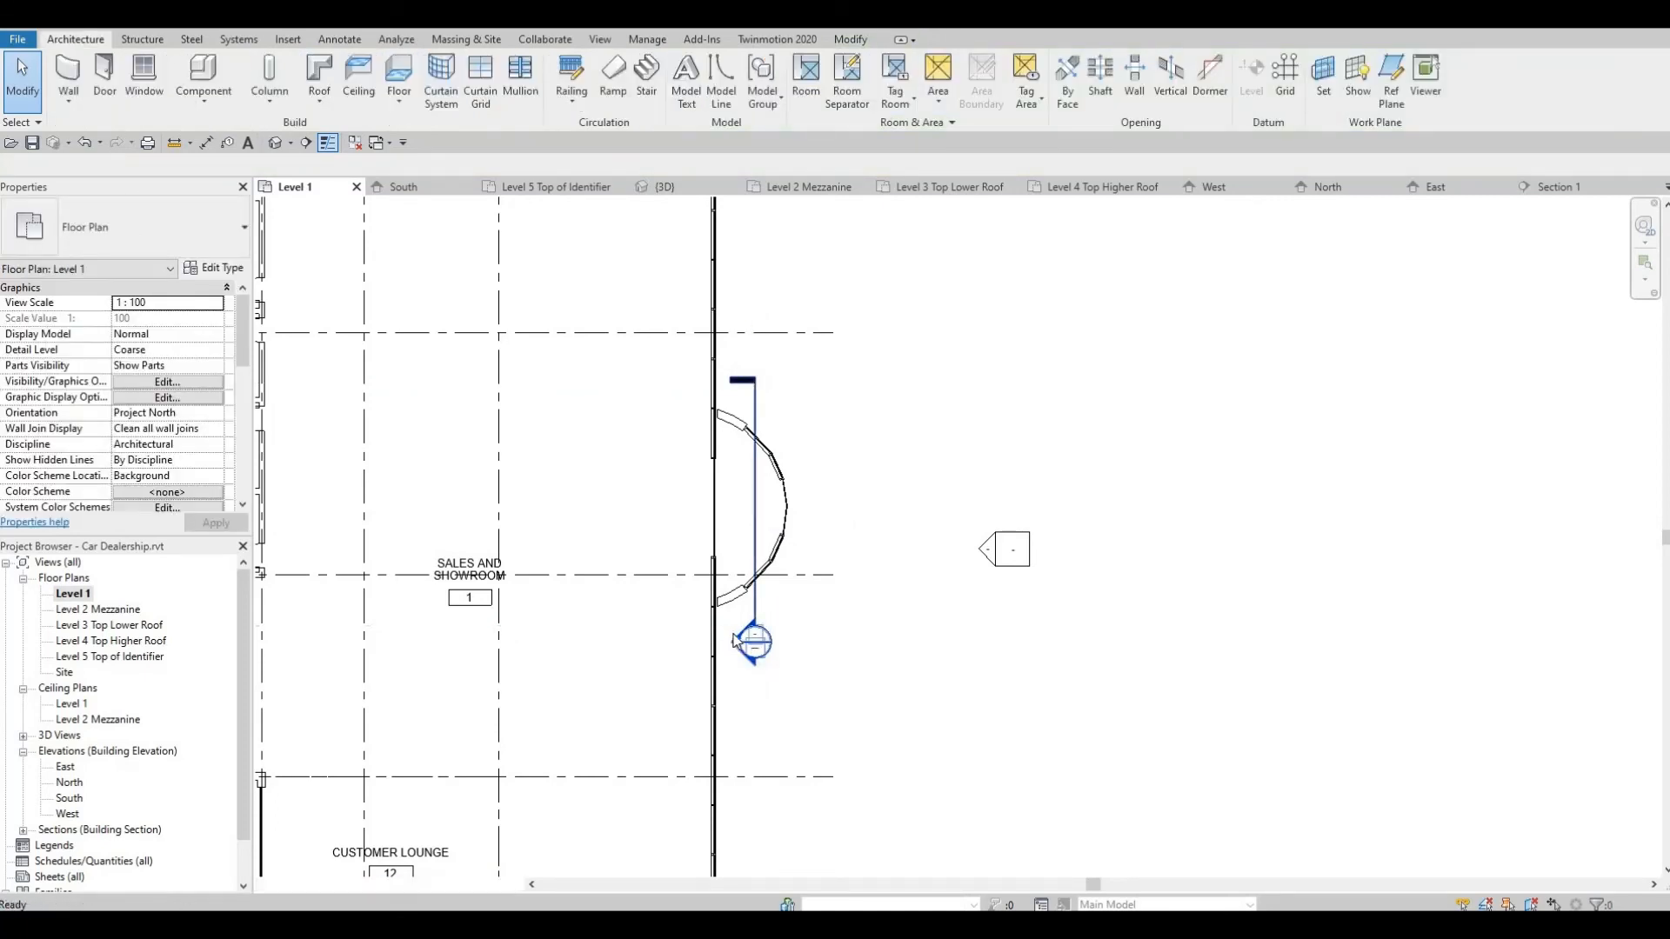
double_click(735, 643)
scroll(835, 488, down, 2)
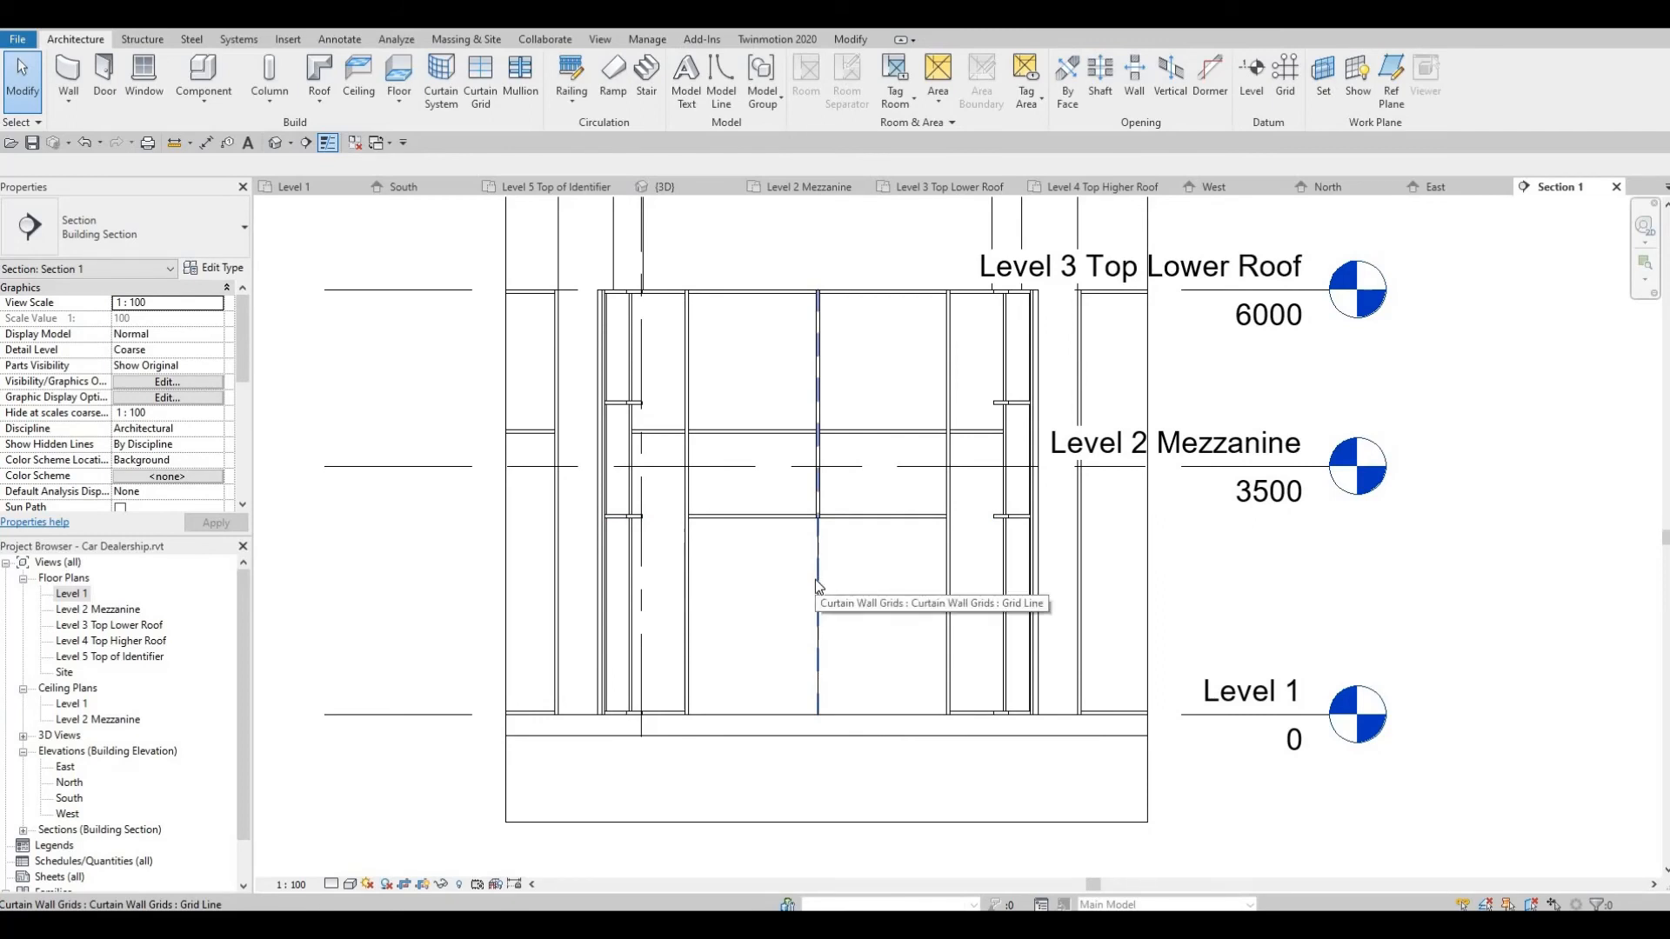
click(816, 579)
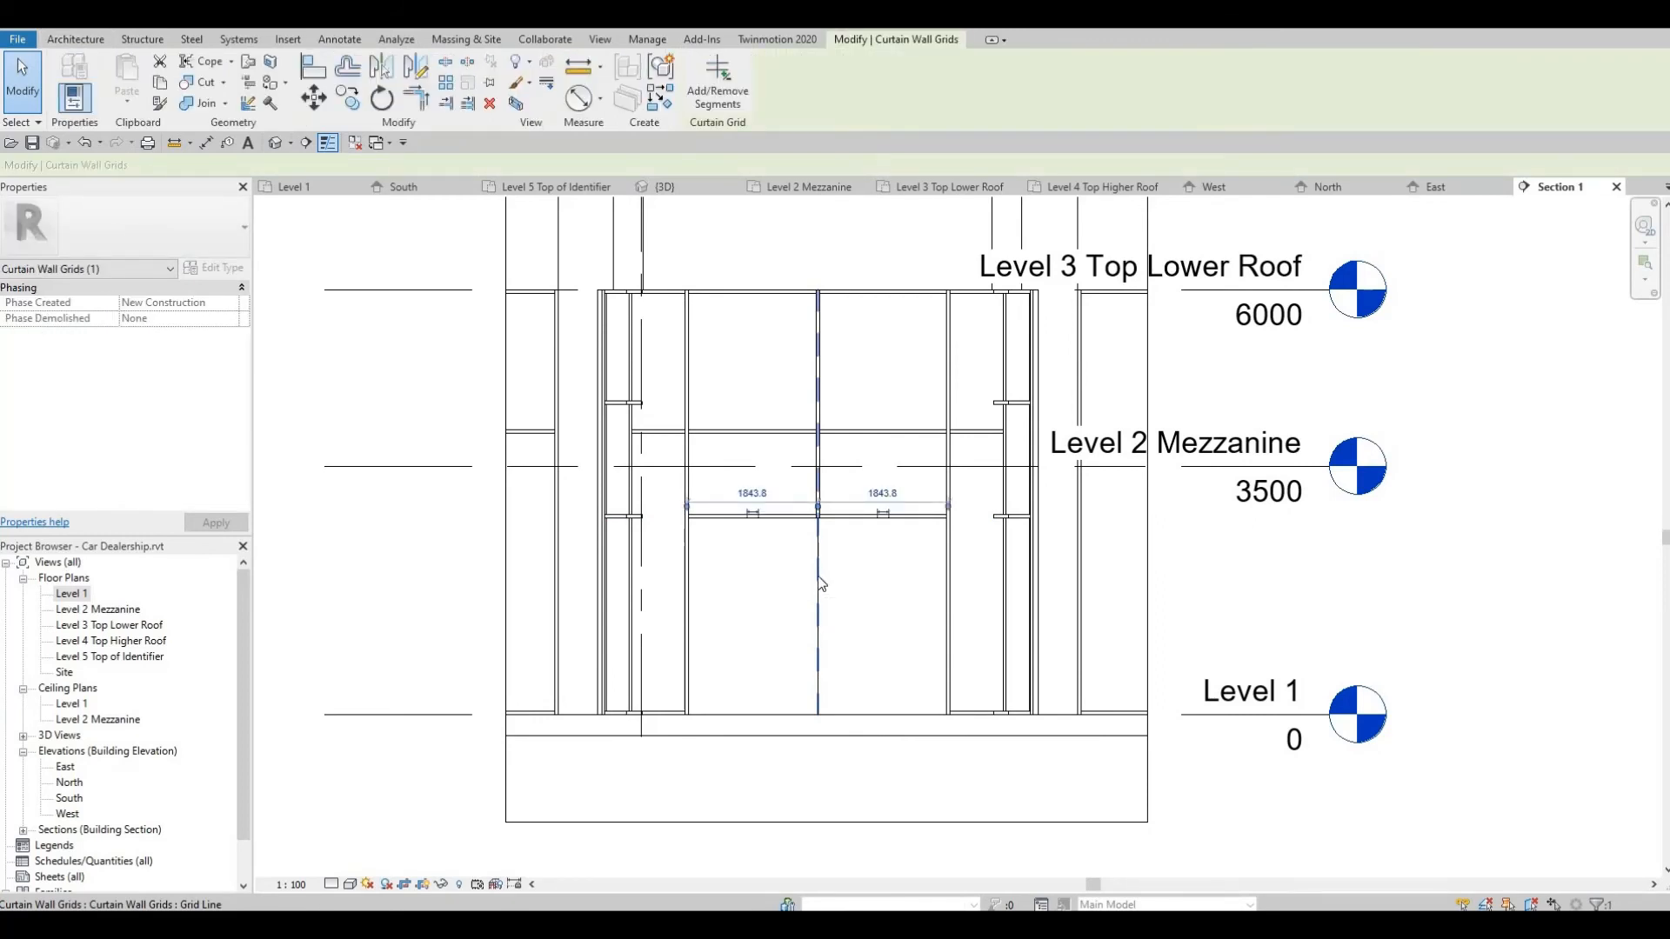
key(Delete)
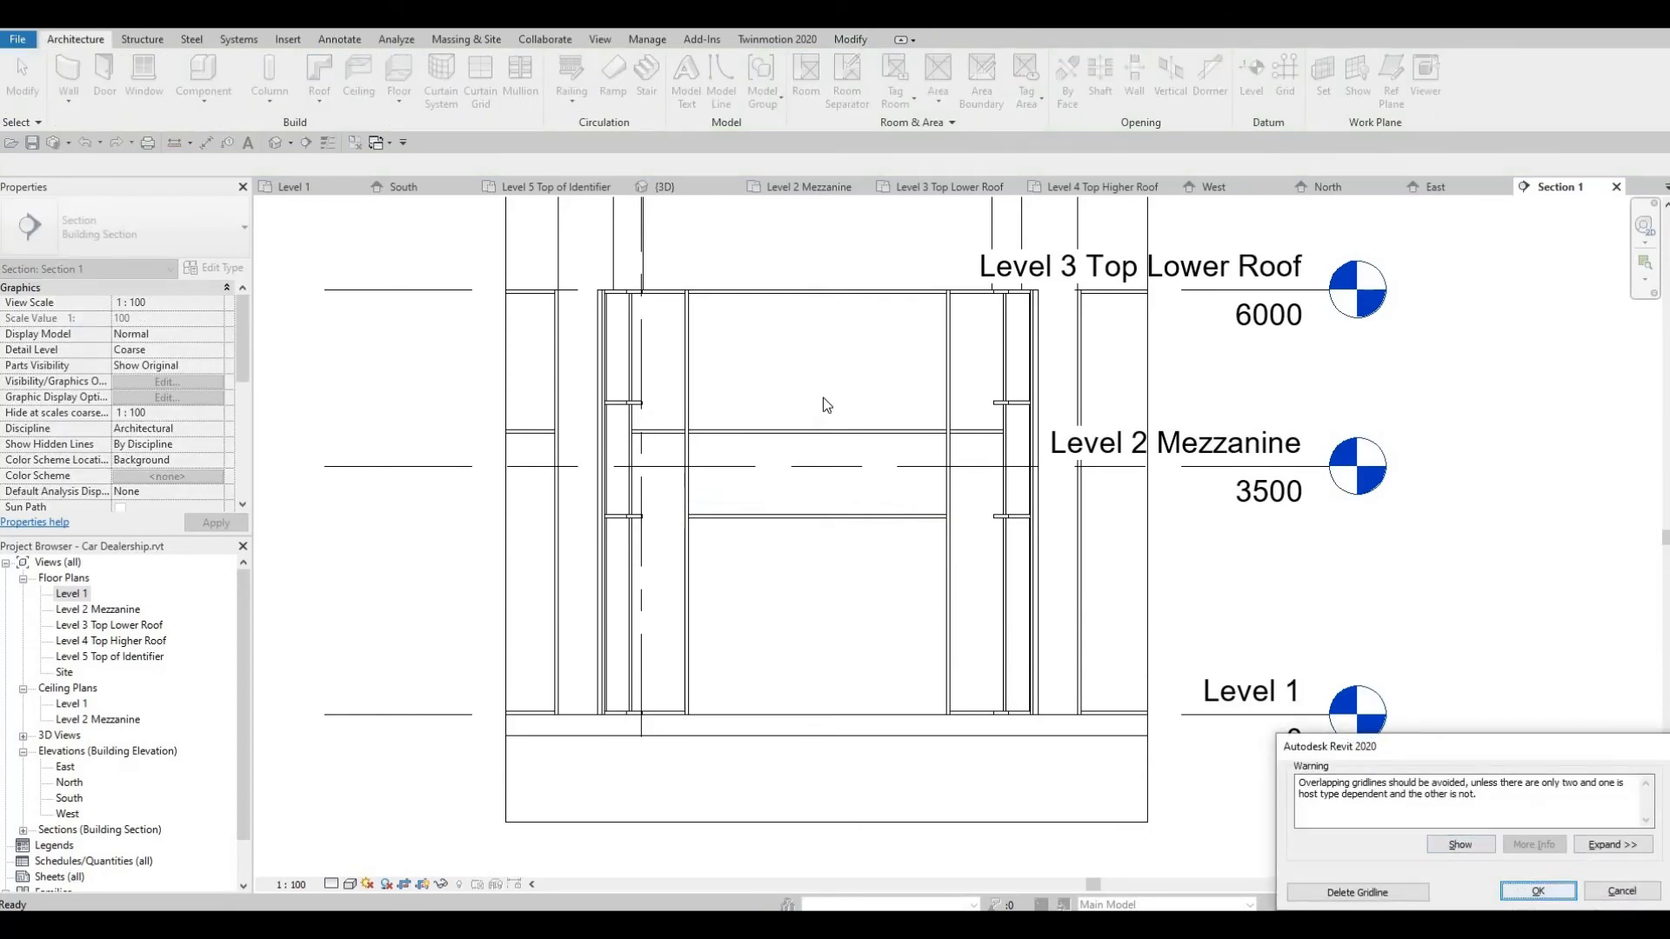
click(1537, 892)
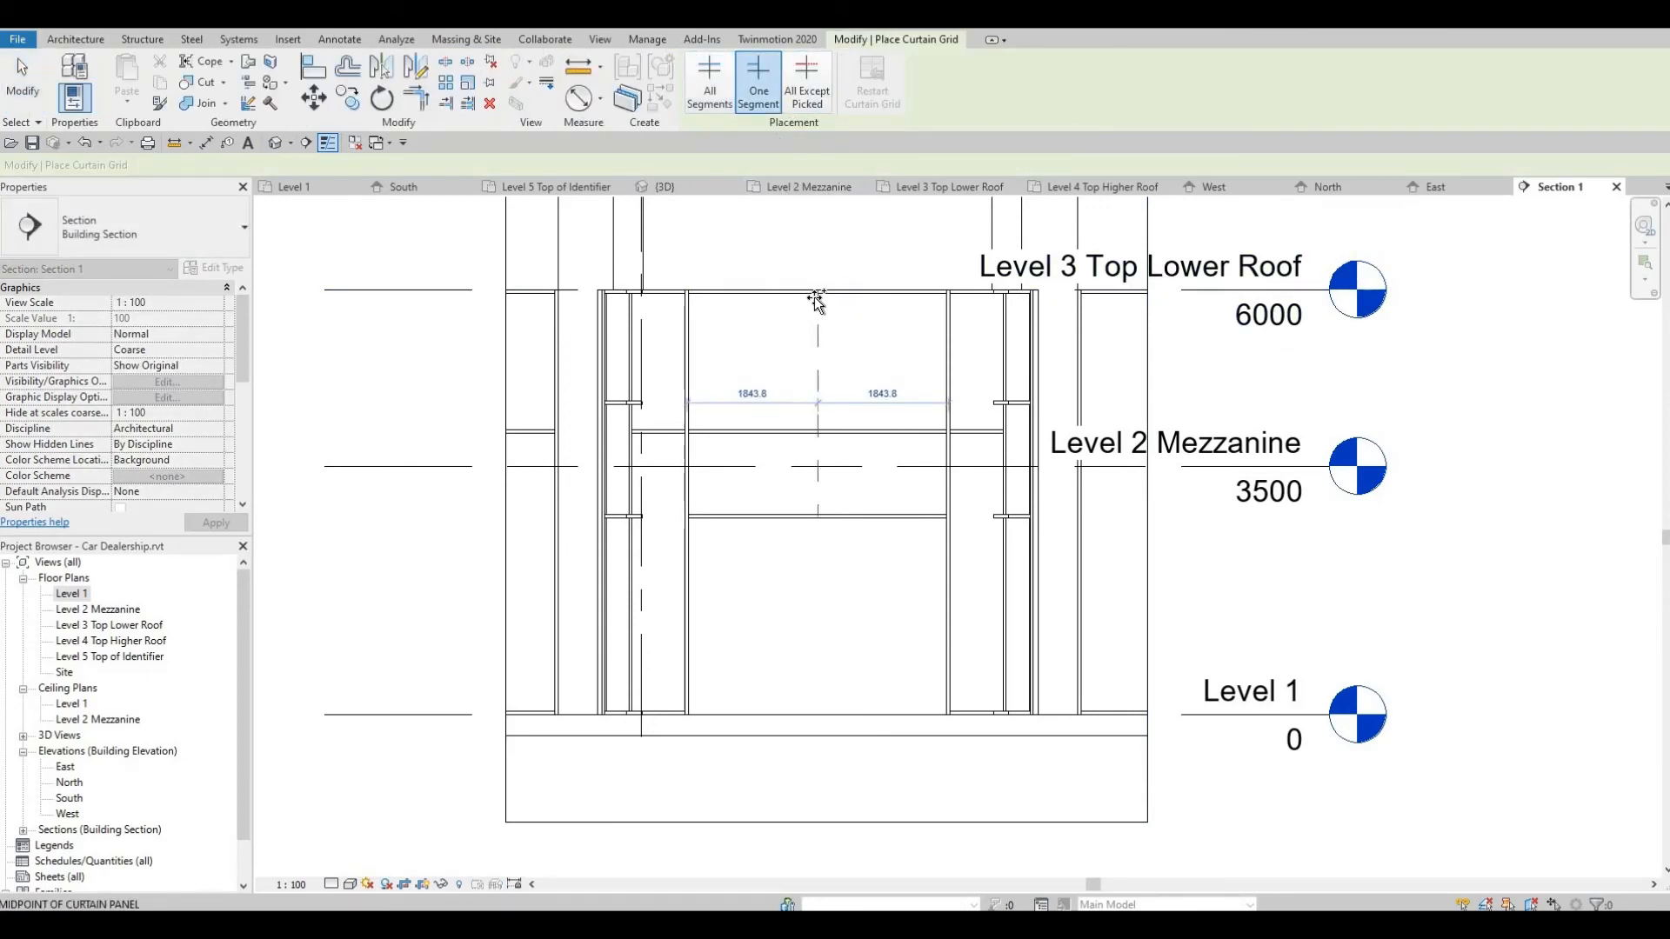
Try to add a one-segment vertical curtain grid line at the midpoint of the panel above the curved entrance's doorway
click(815, 298)
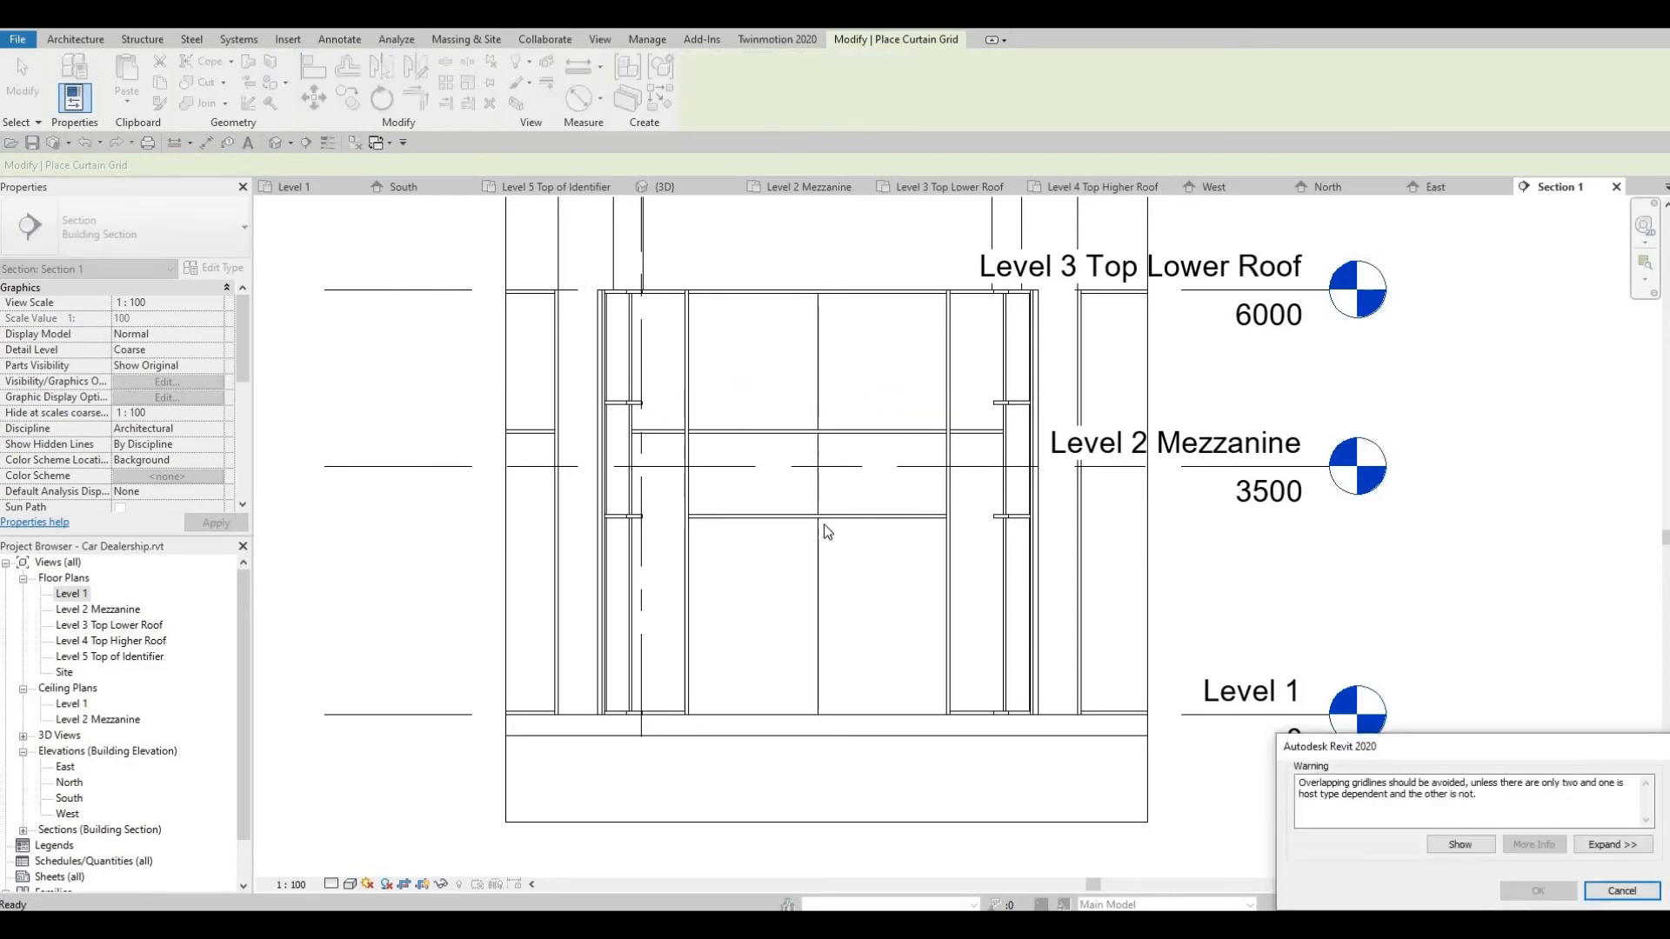
key(Escape)
key(Escape)
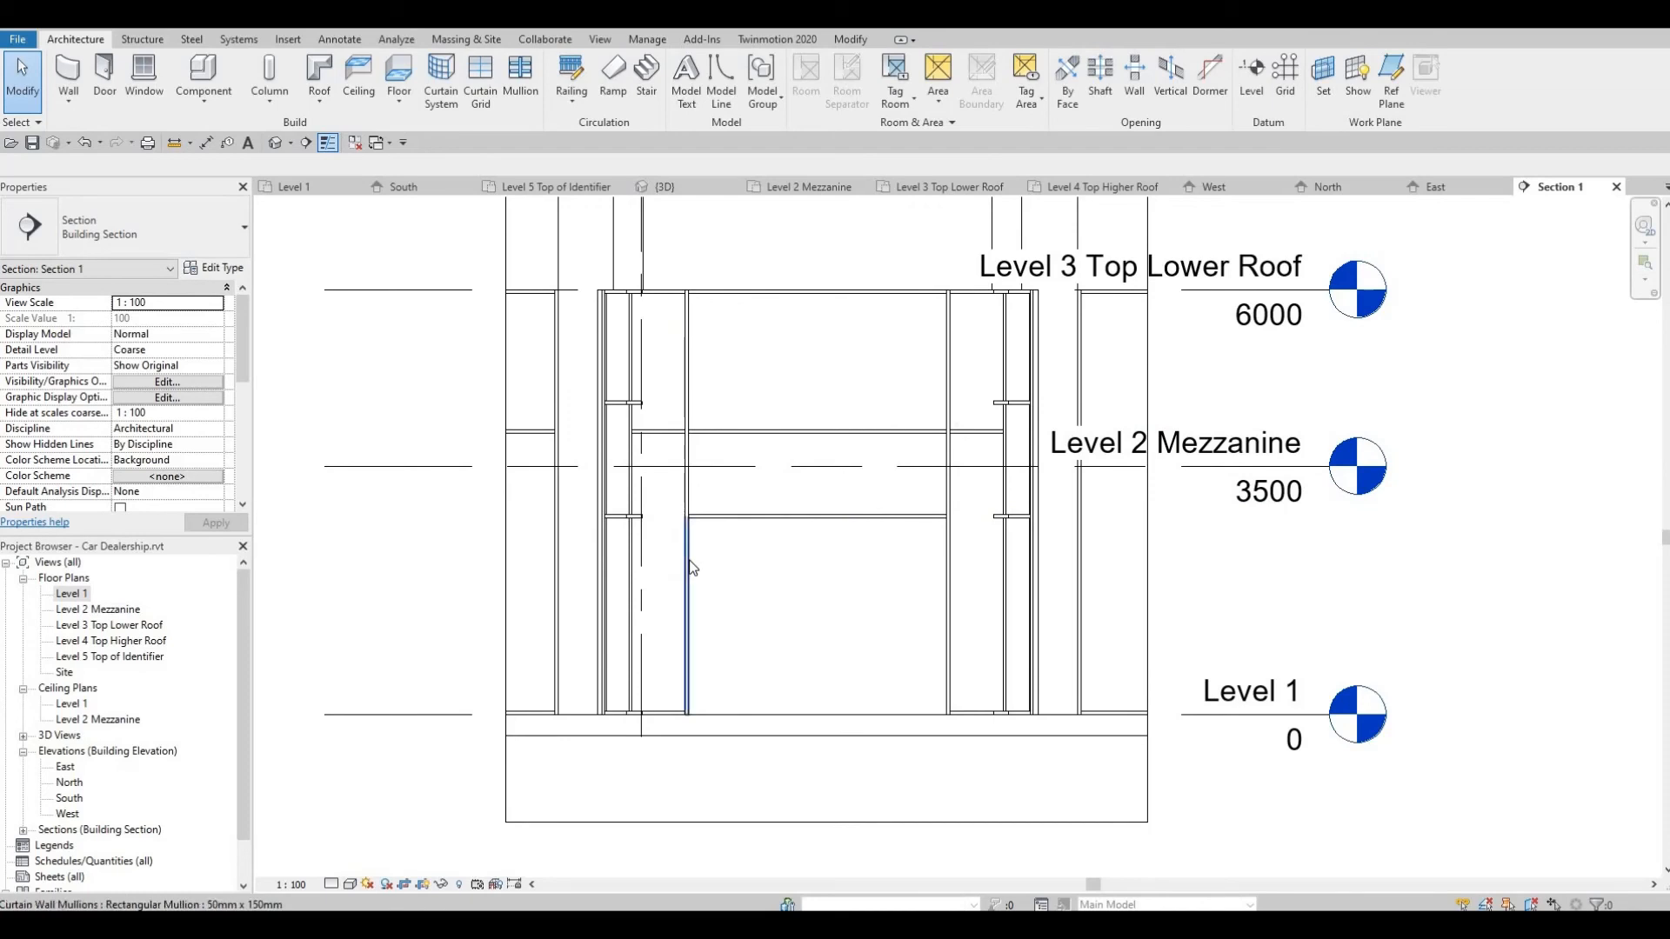
Change the merged glazed panel in the curved entrance's central bay to M_Door-Curtain-Wall-Double-Storefront
key(Tab)
key(Tab)
key(Tab)
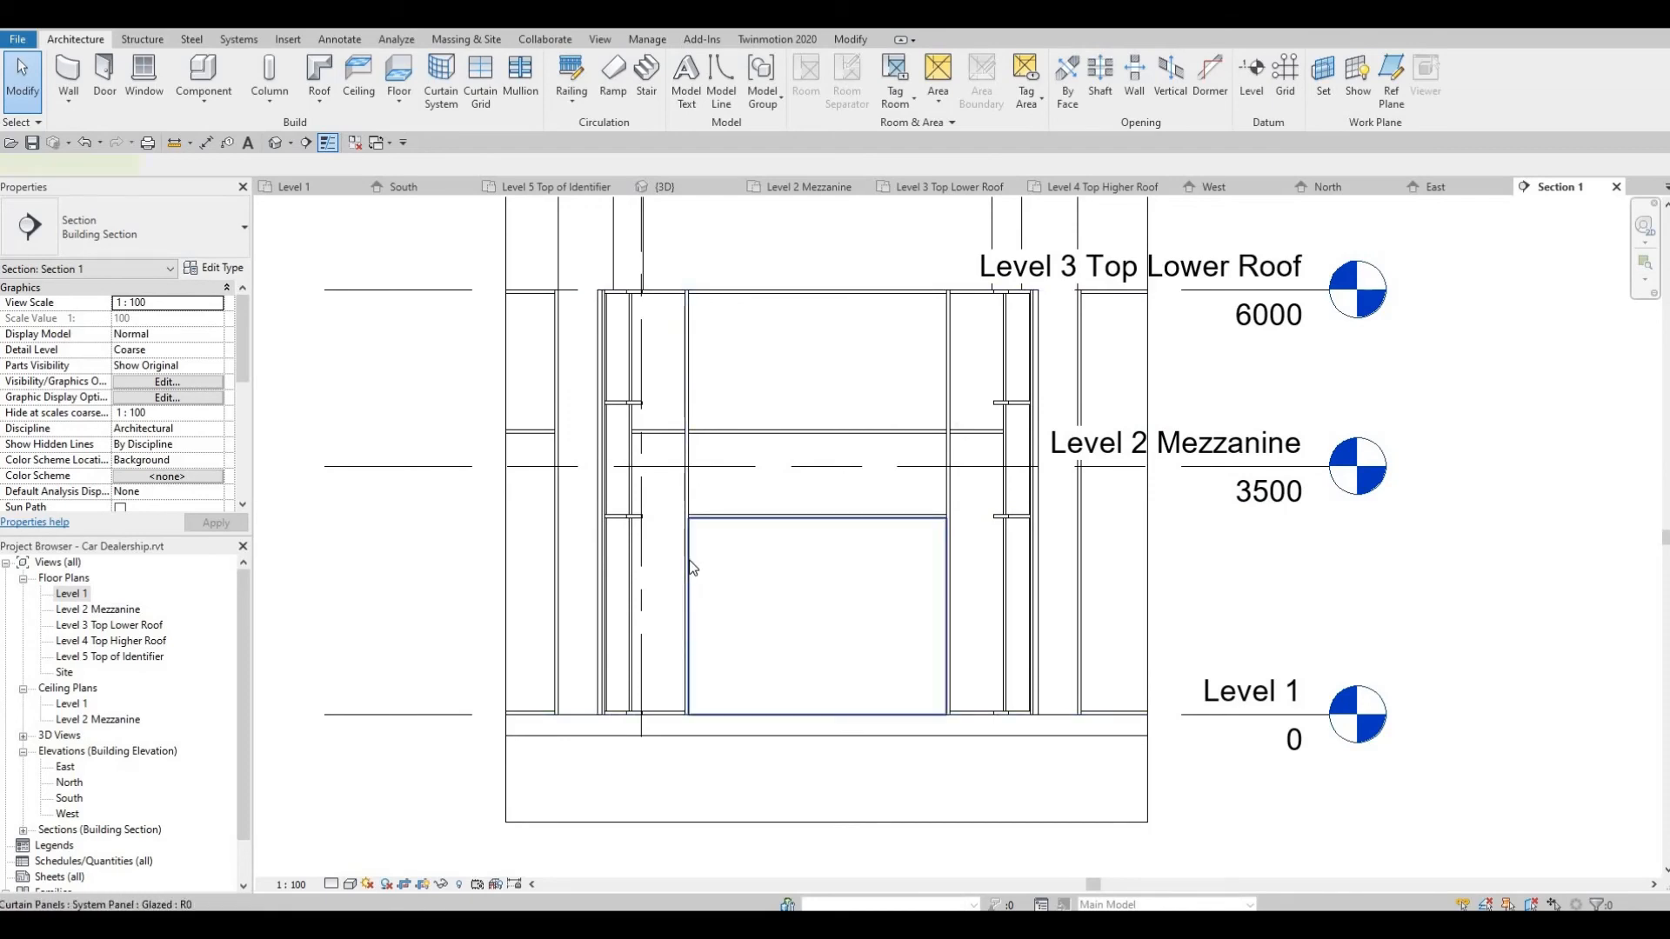
click(694, 567)
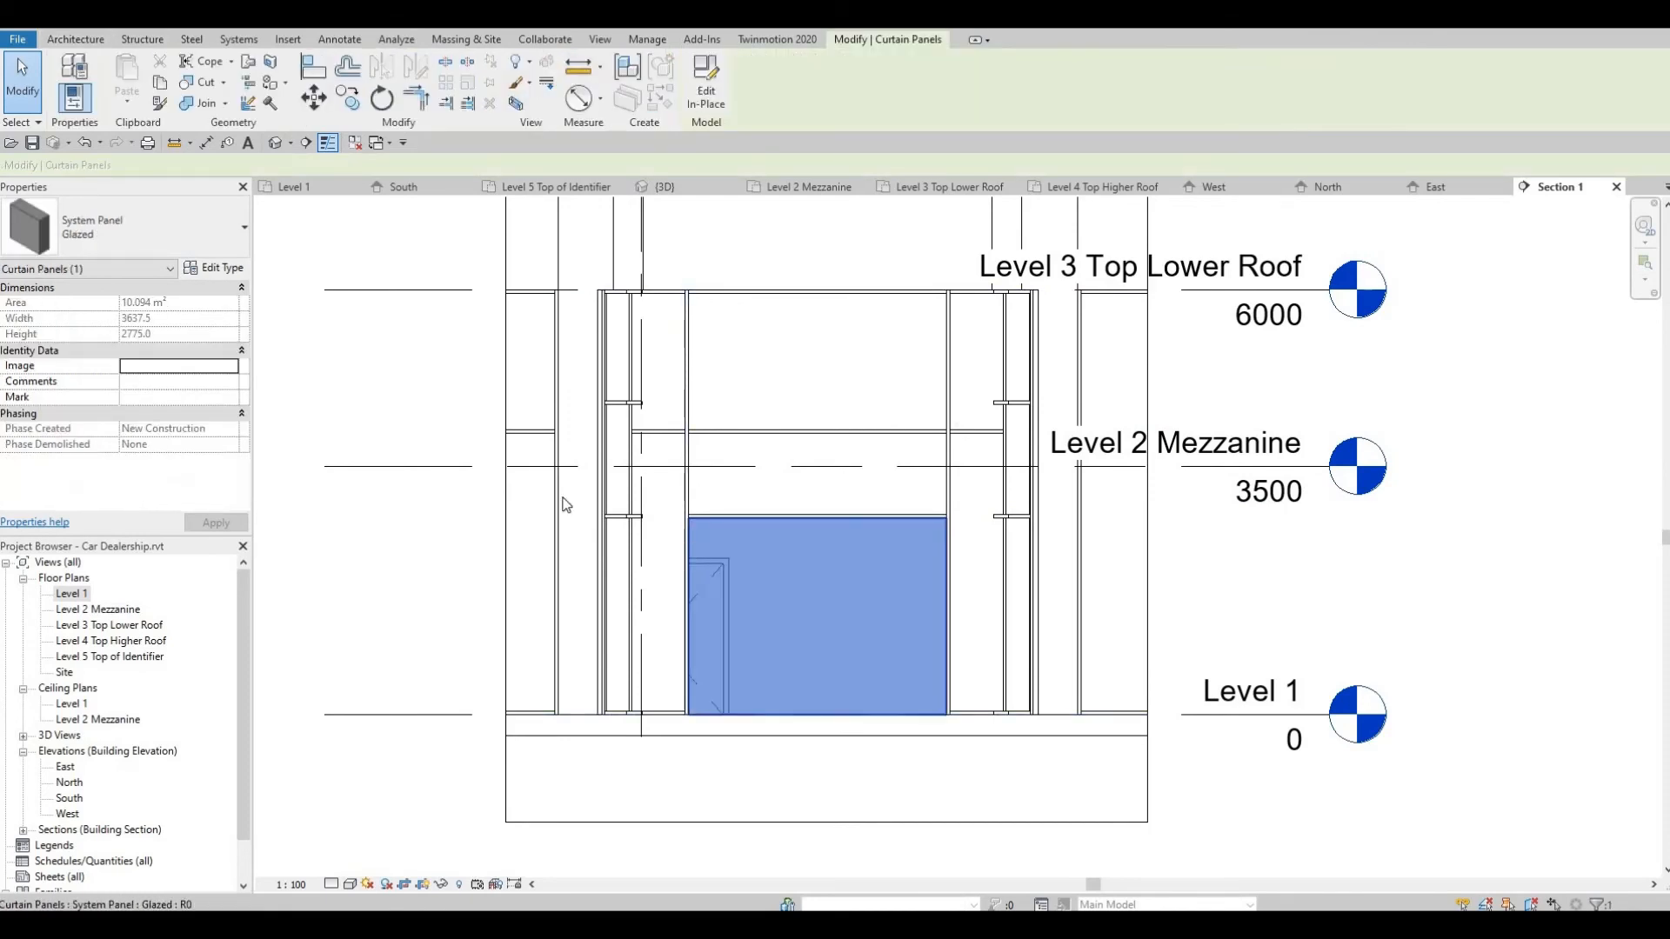
click(182, 233)
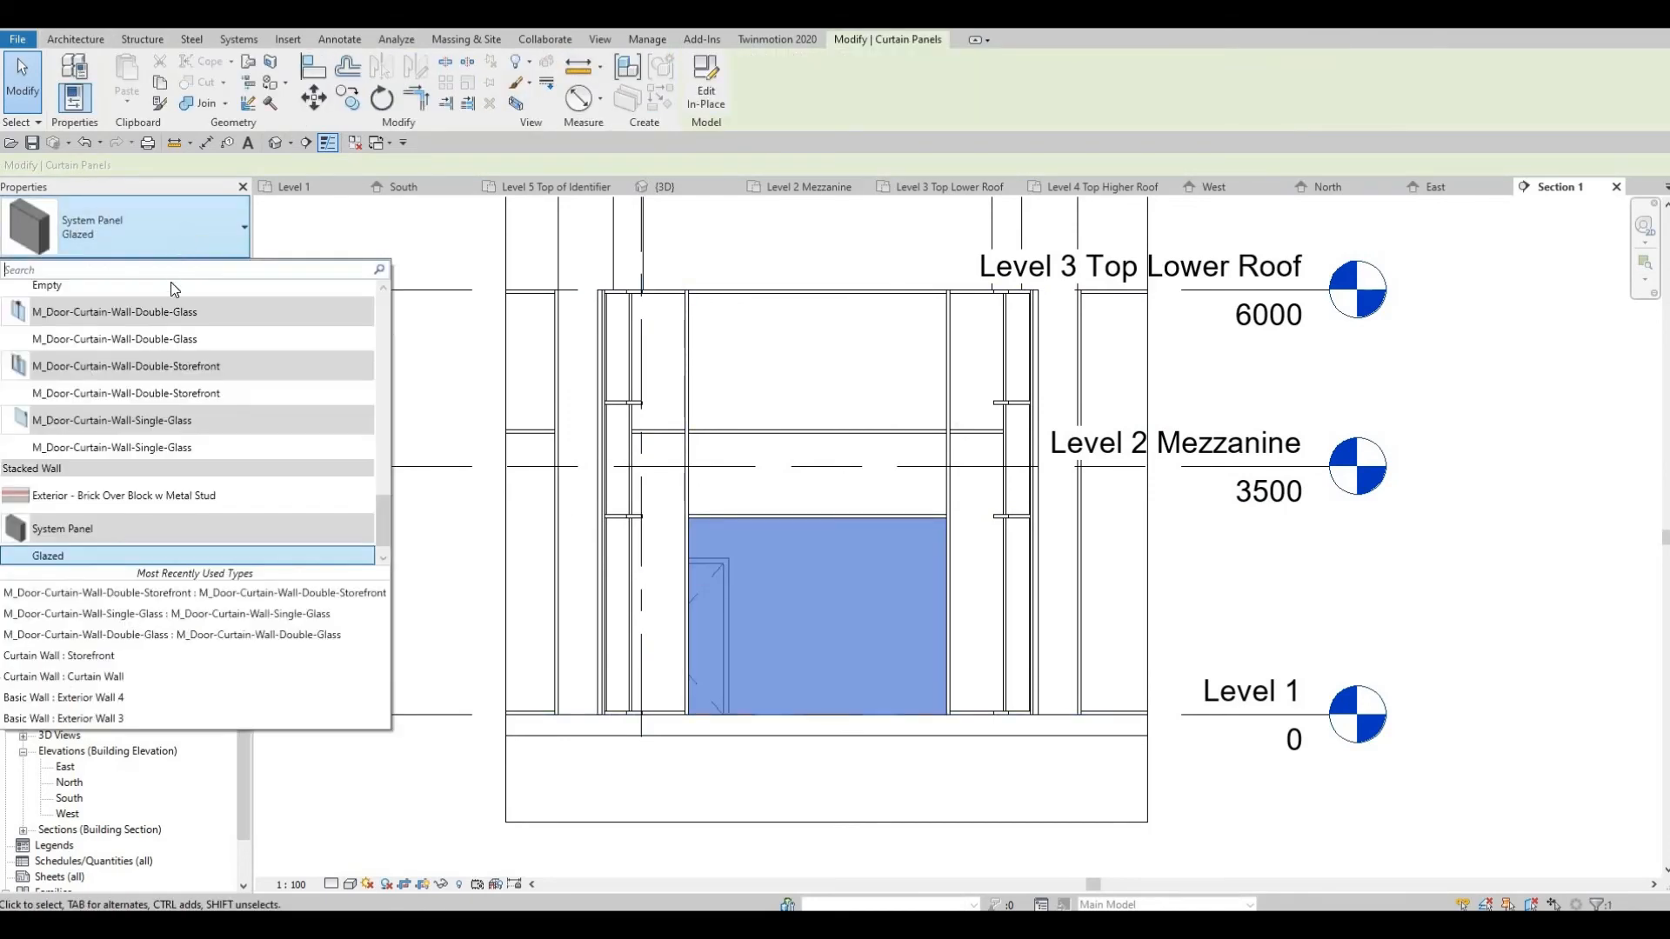
click(133, 401)
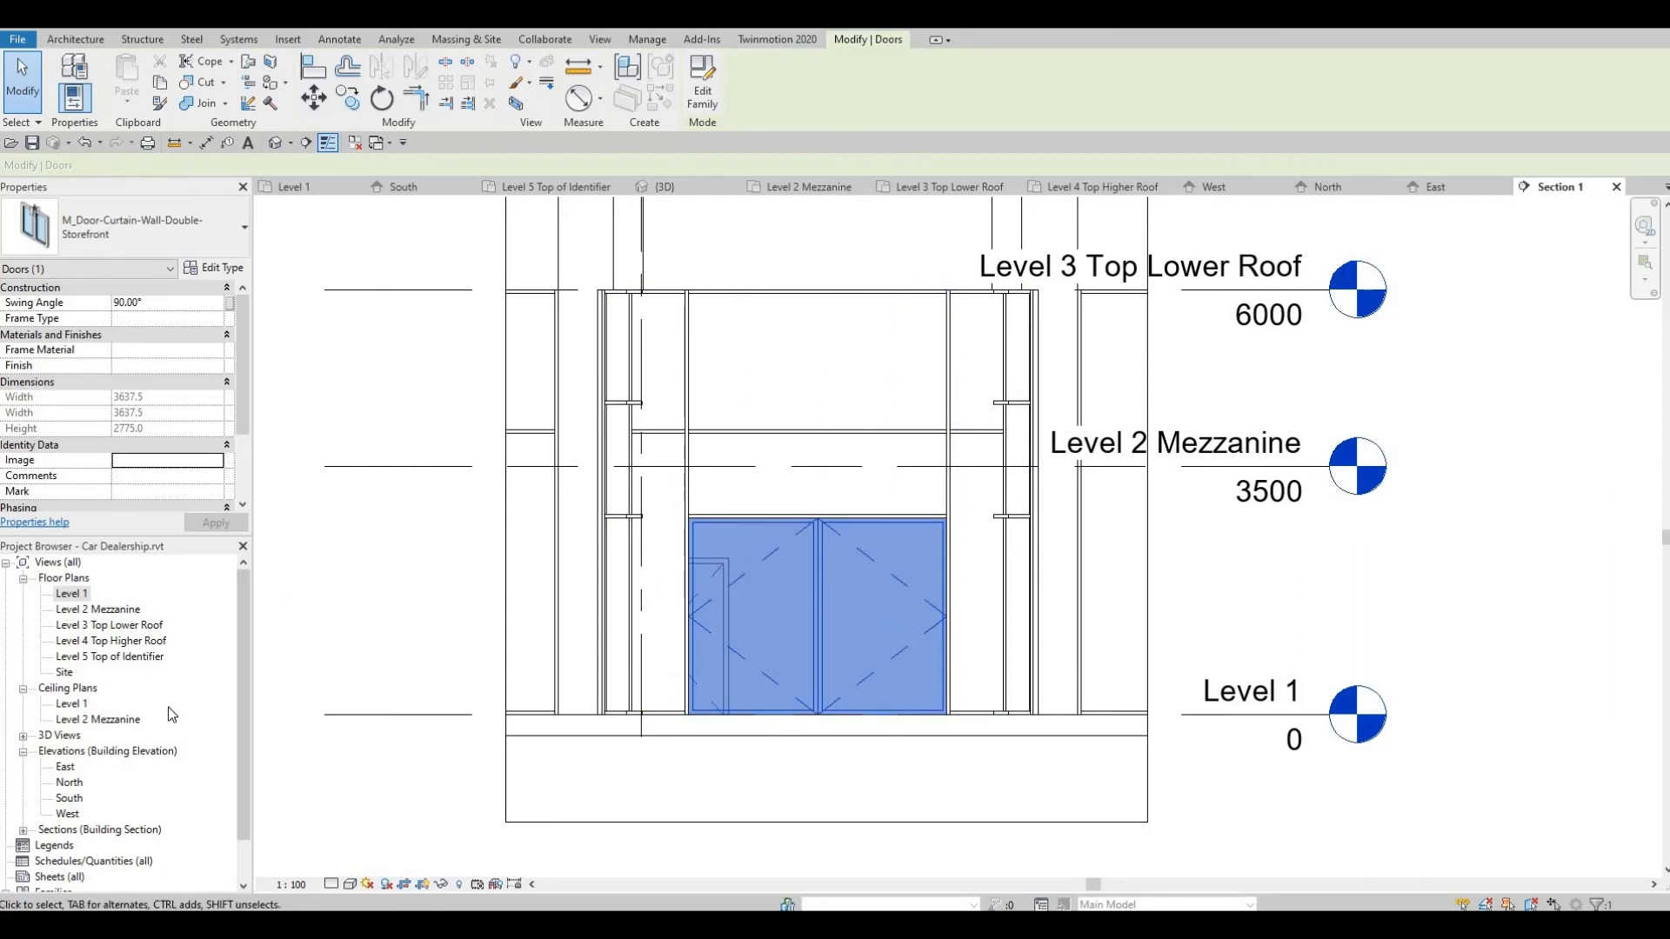
scroll(571, 631, down, 3)
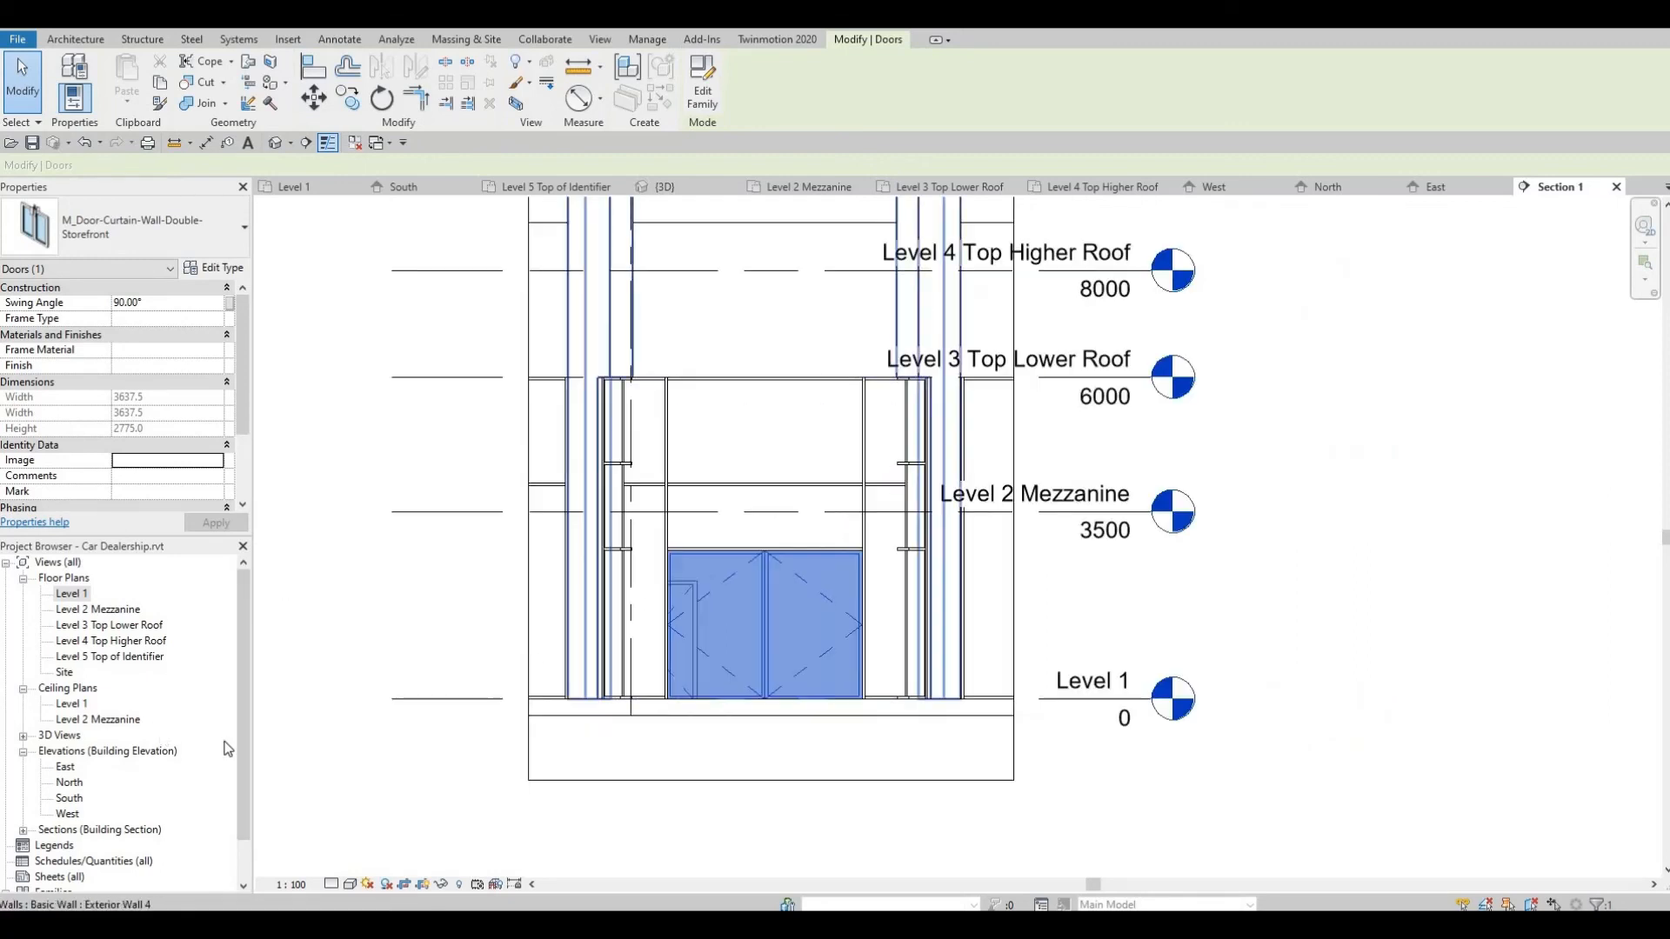
Open the East elevation and inspect the two central ground-level panels of the curved entrance's curtain wall
double_click(68, 769)
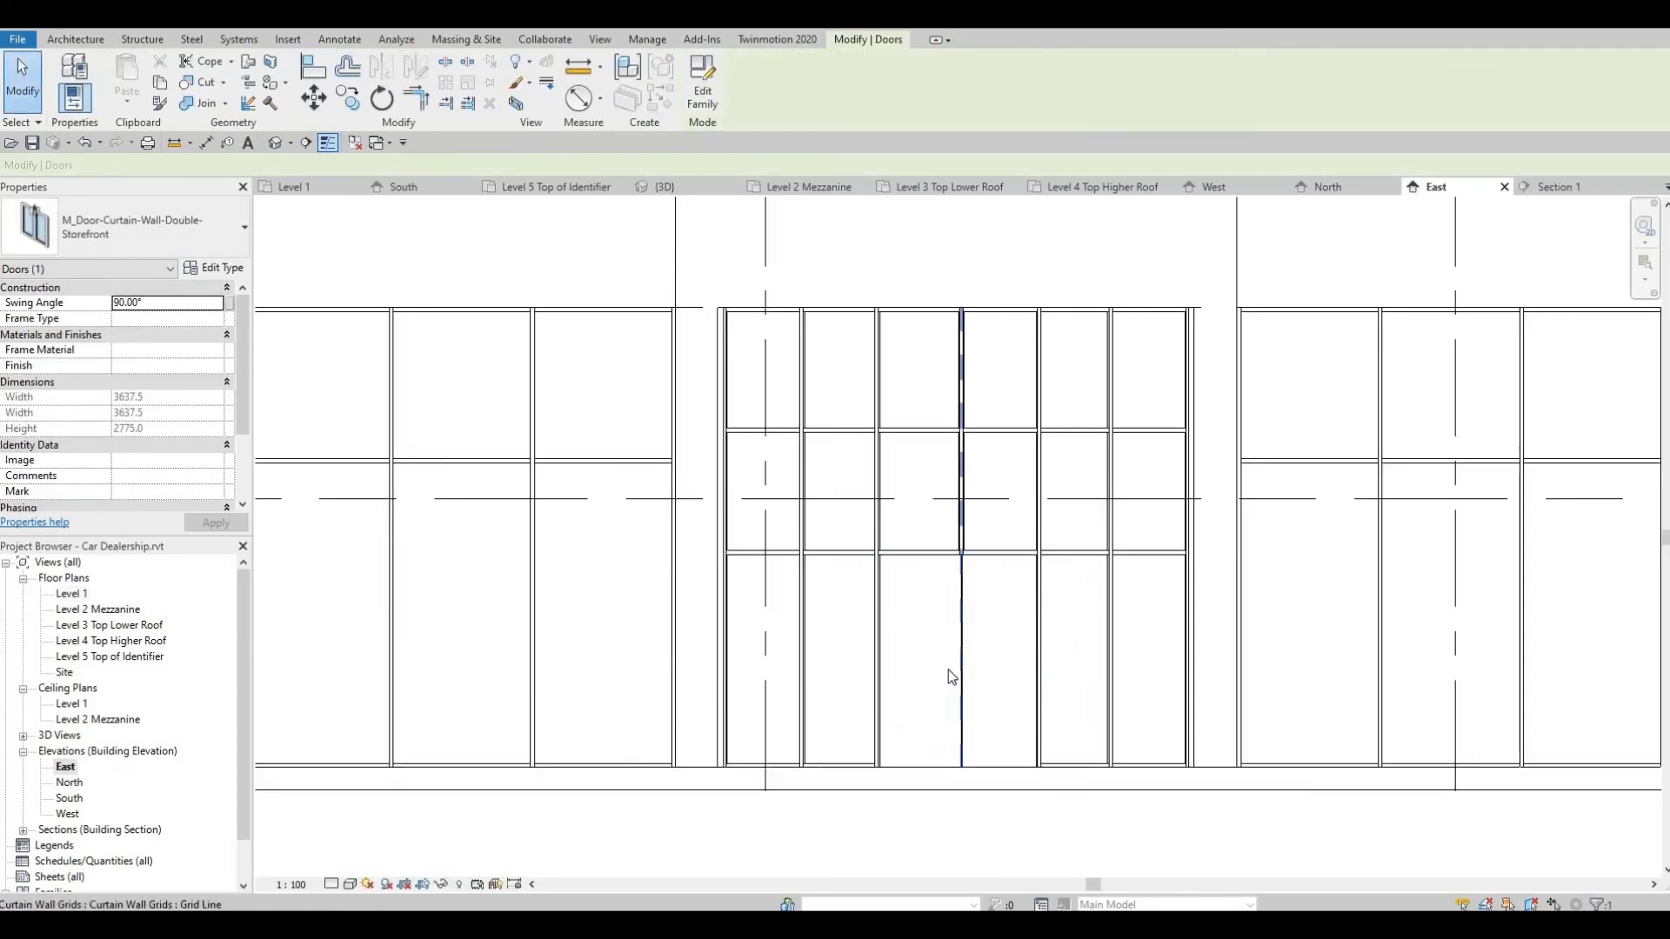
key(Escape)
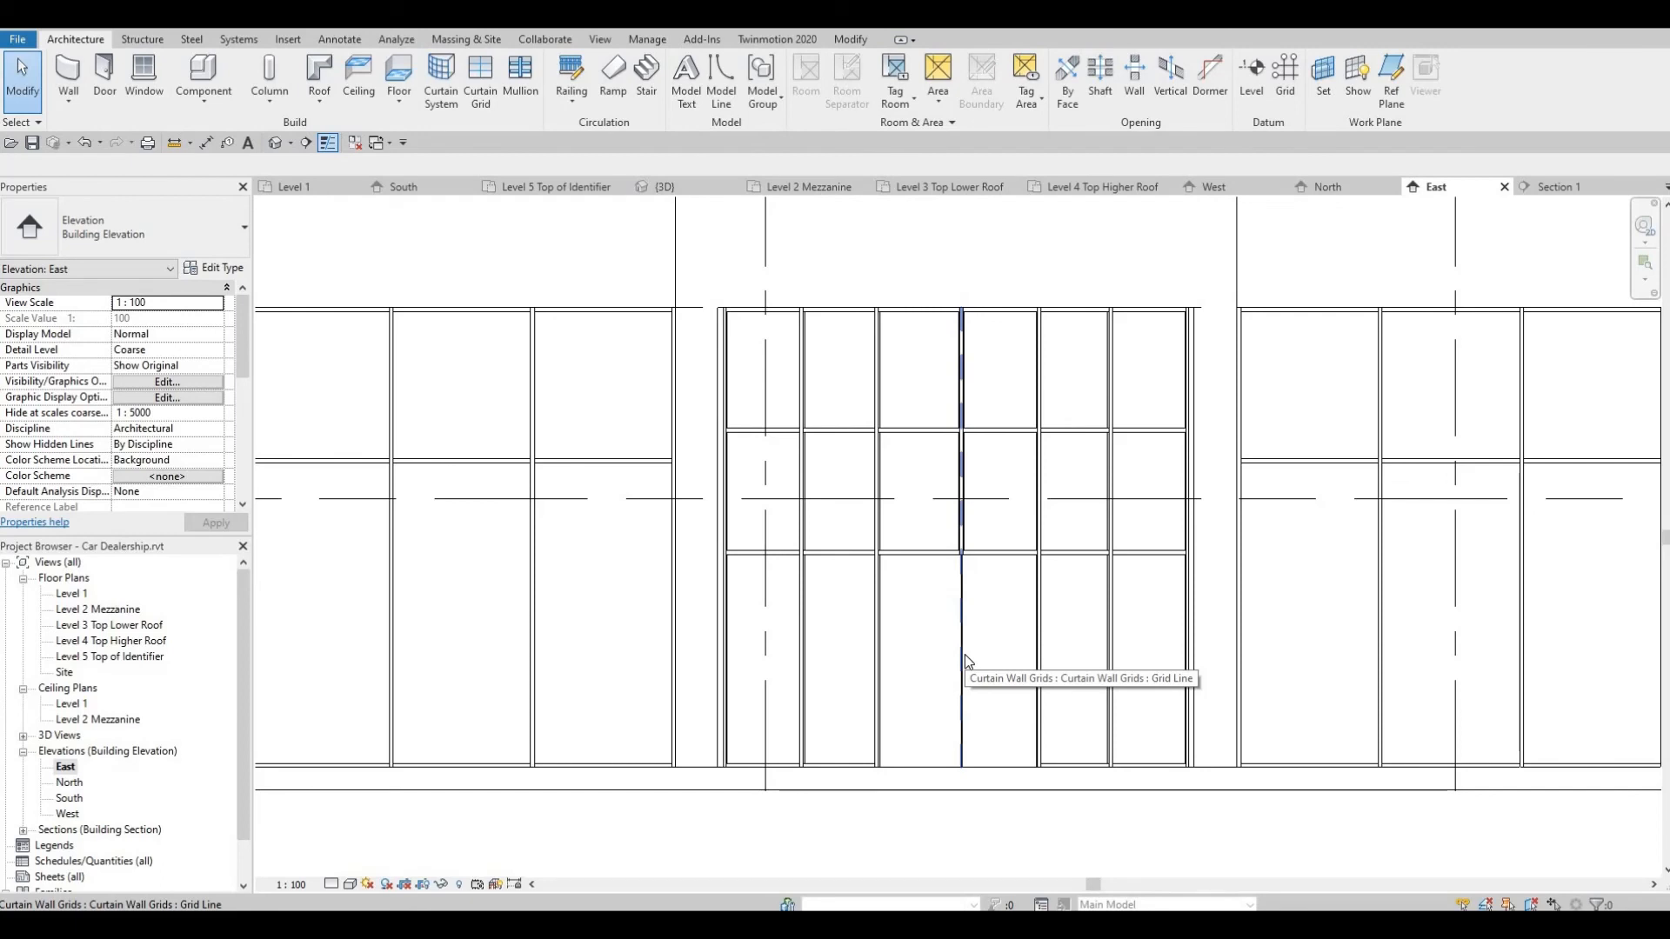
key(Tab)
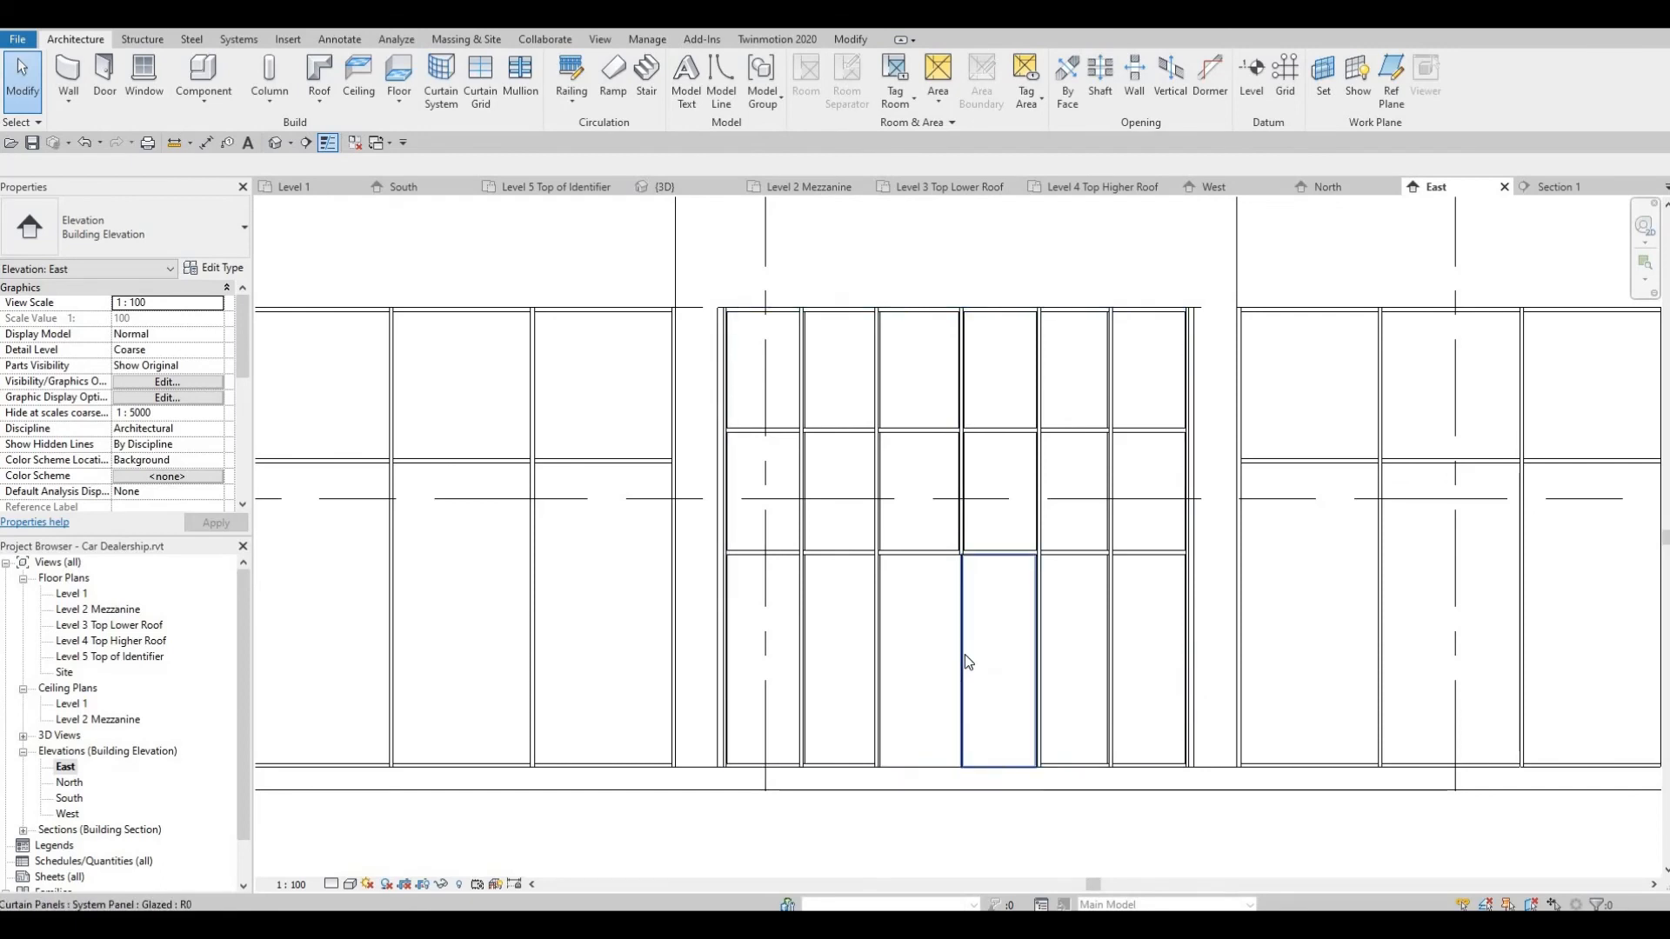
key(Tab)
key(Tab)
key(Tab)
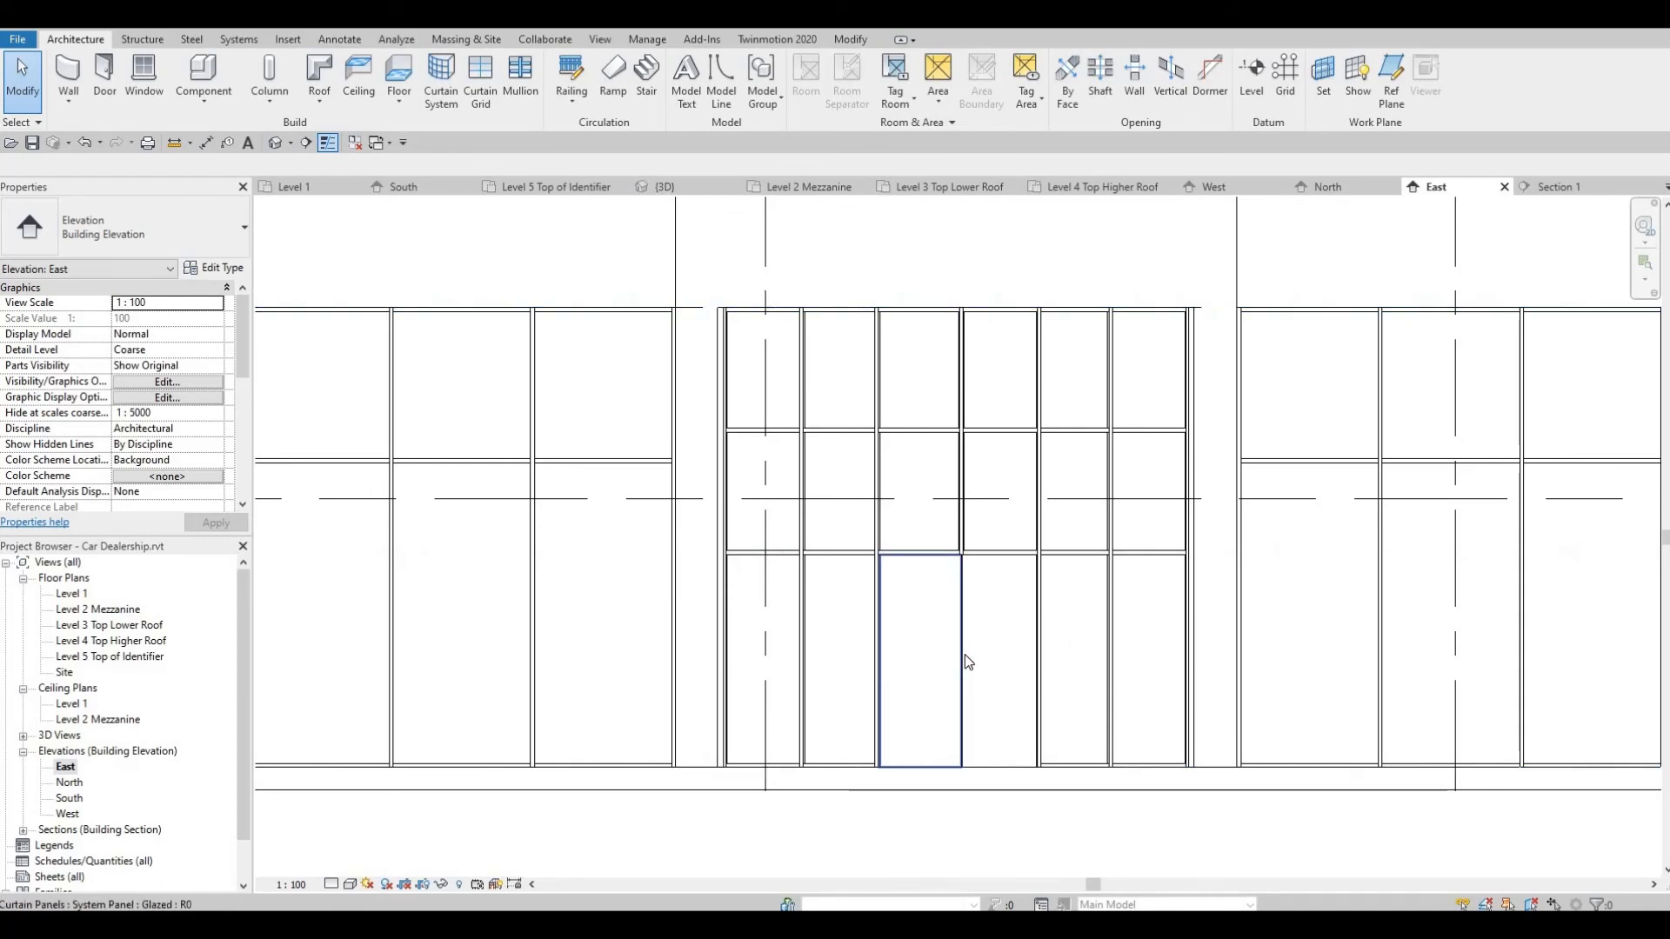
Try to remove the ground-level segment of the curved entrance's middle vertical curtain grid line
click(964, 621)
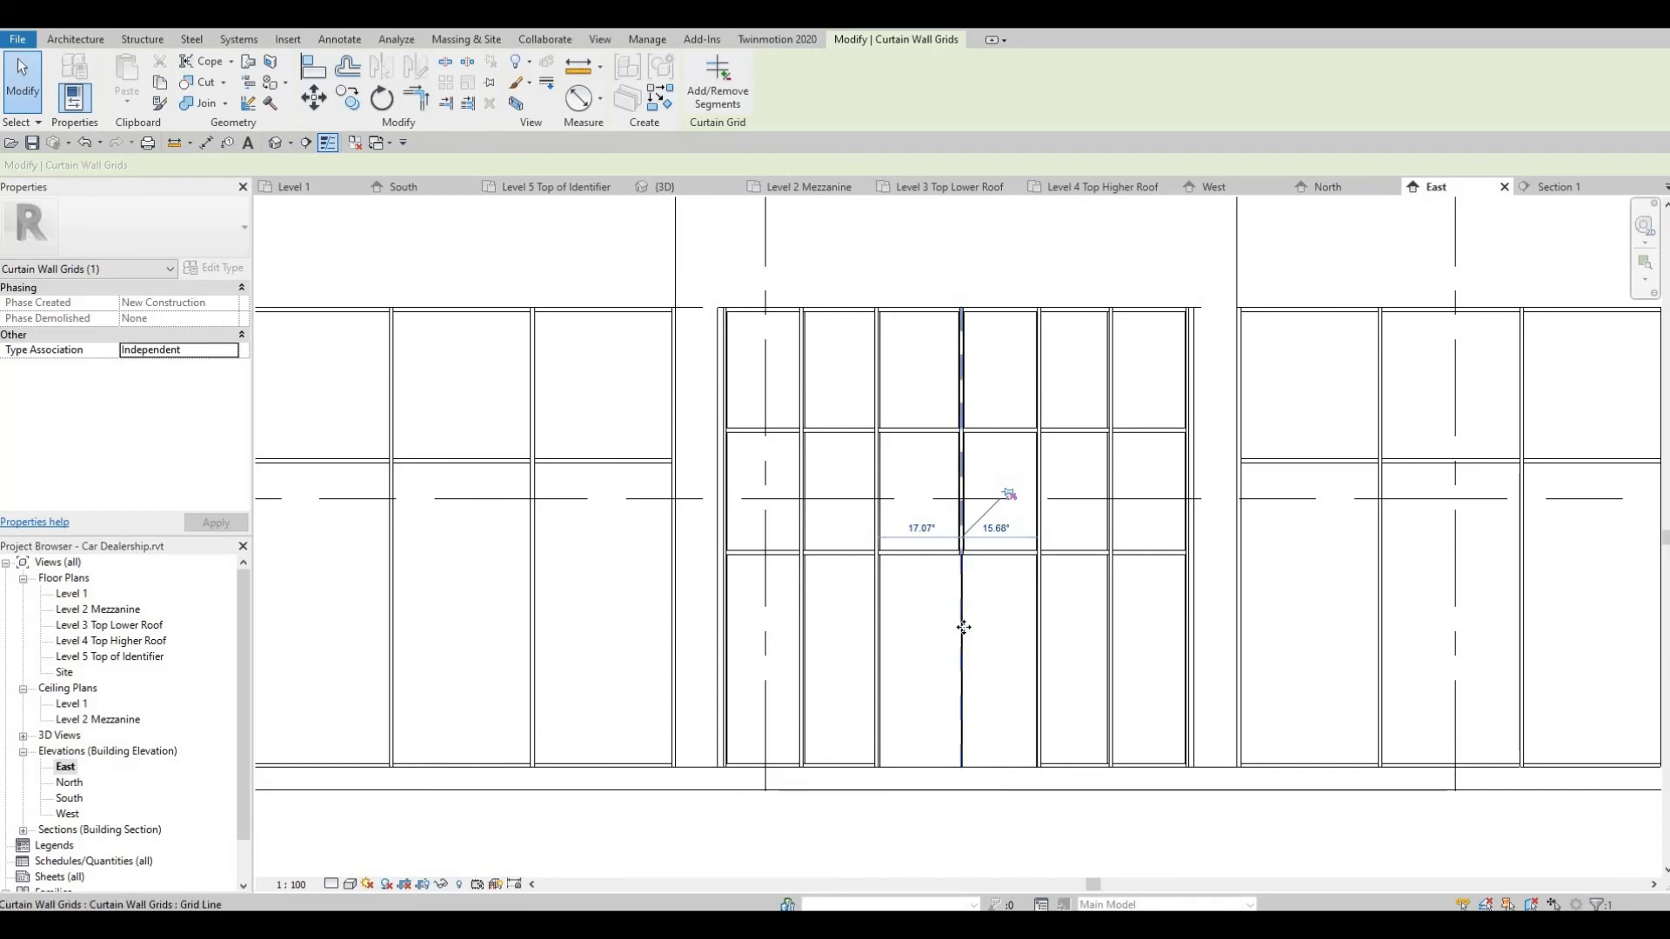
click(715, 86)
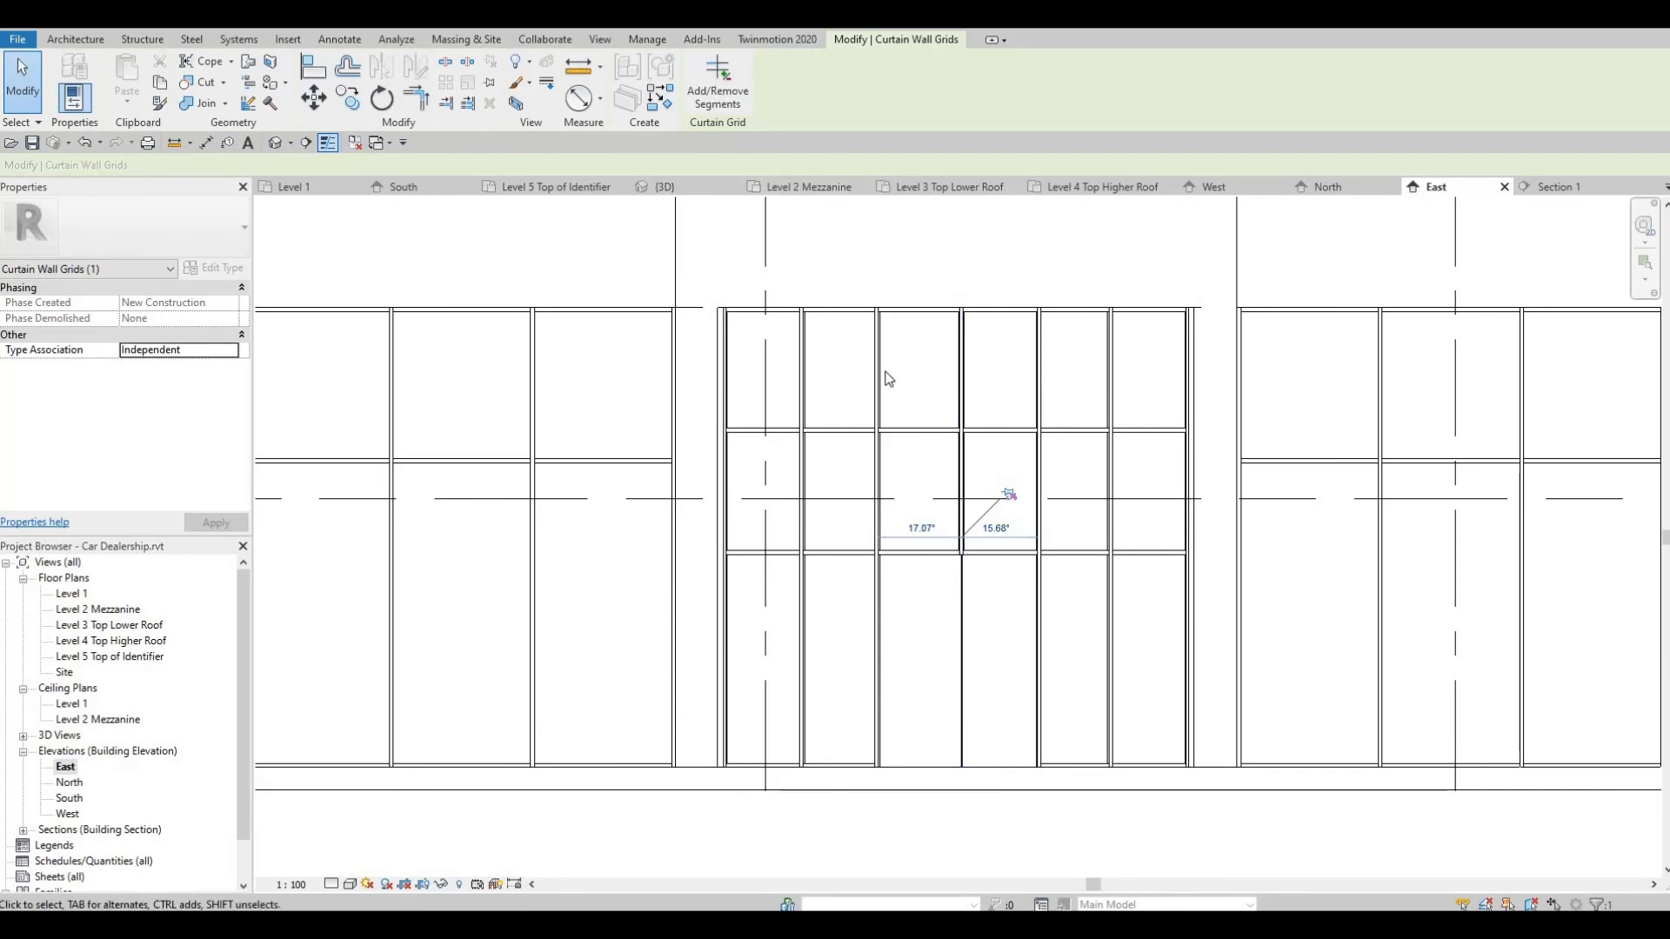
click(964, 597)
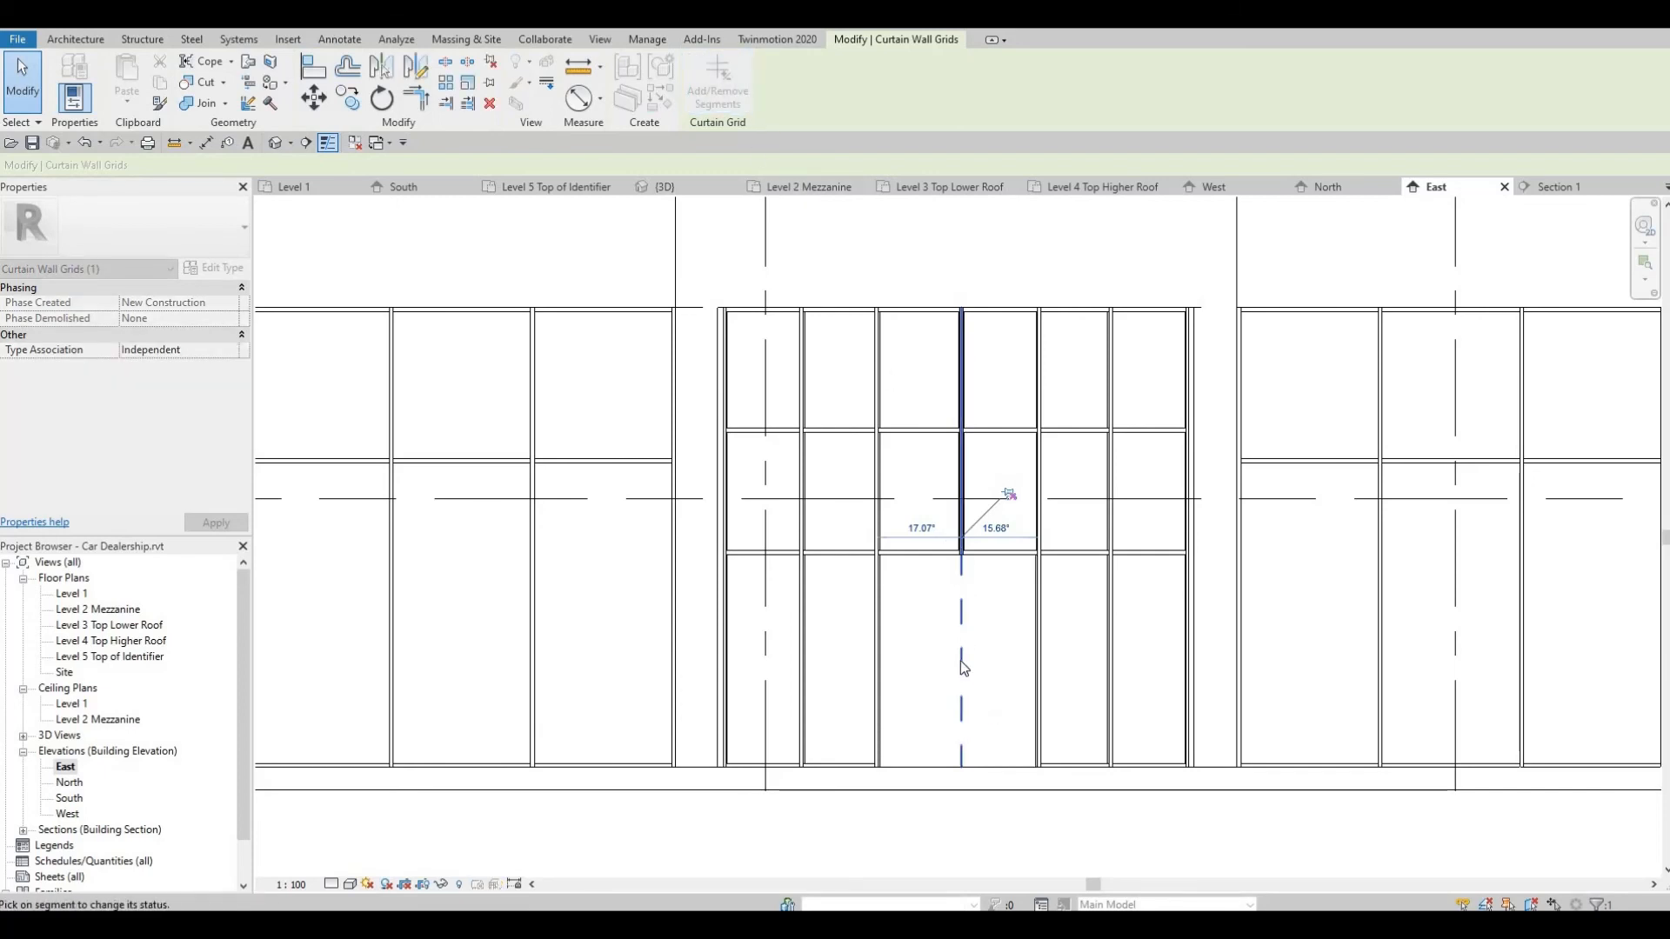
key(Escape)
key(Escape)
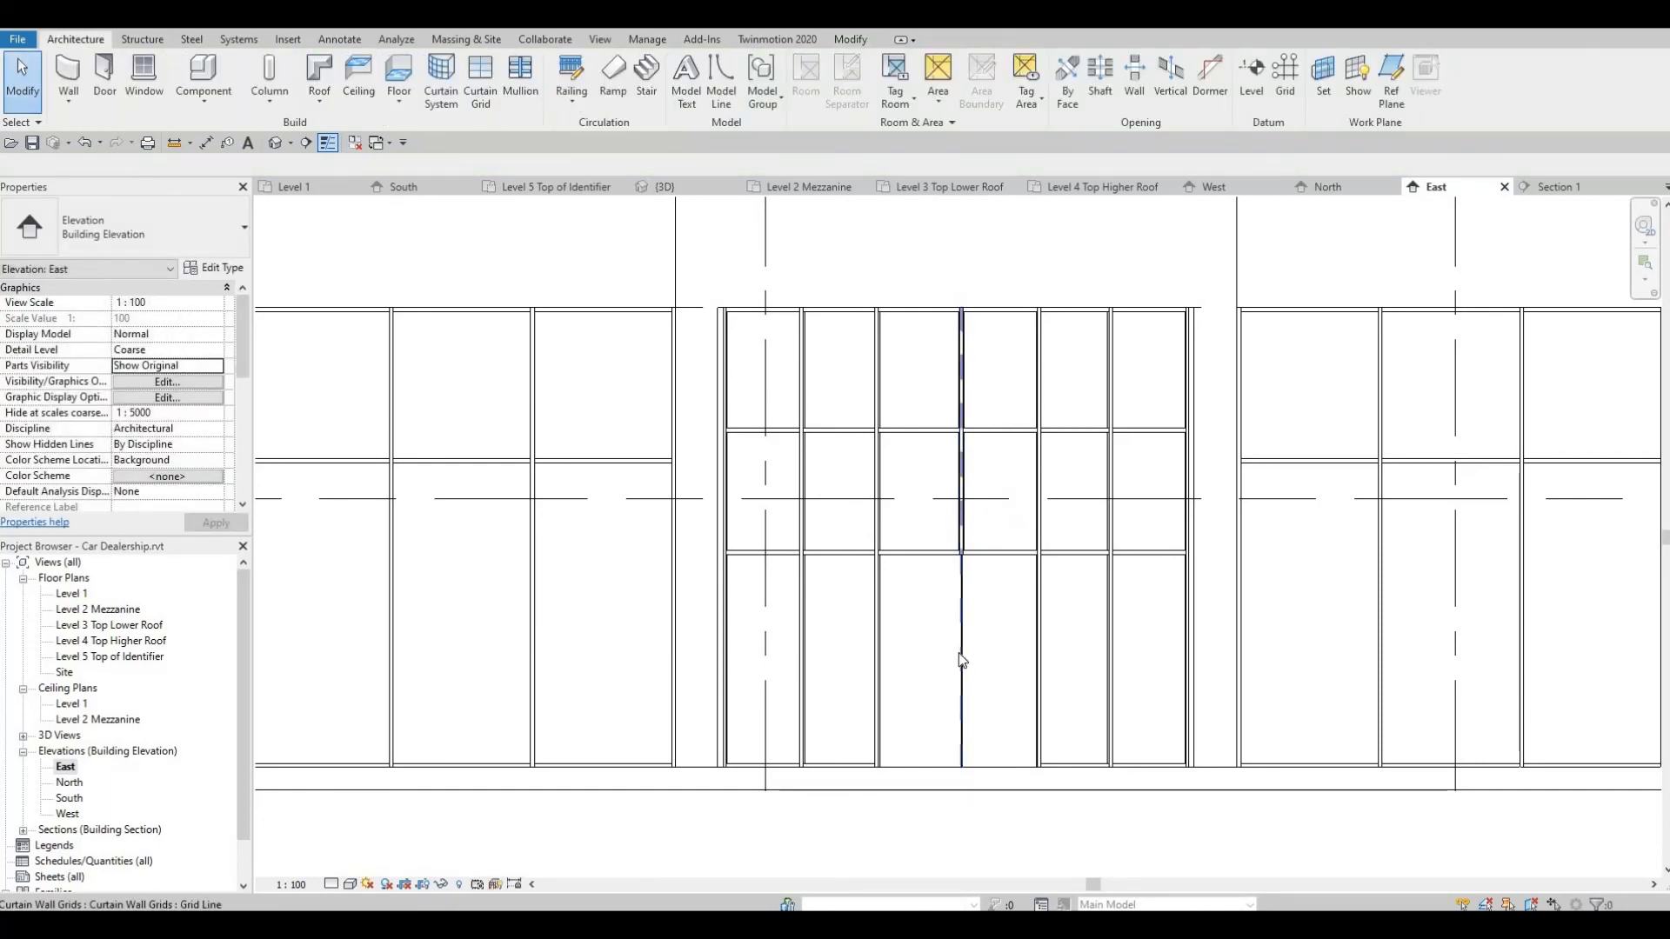
click(962, 661)
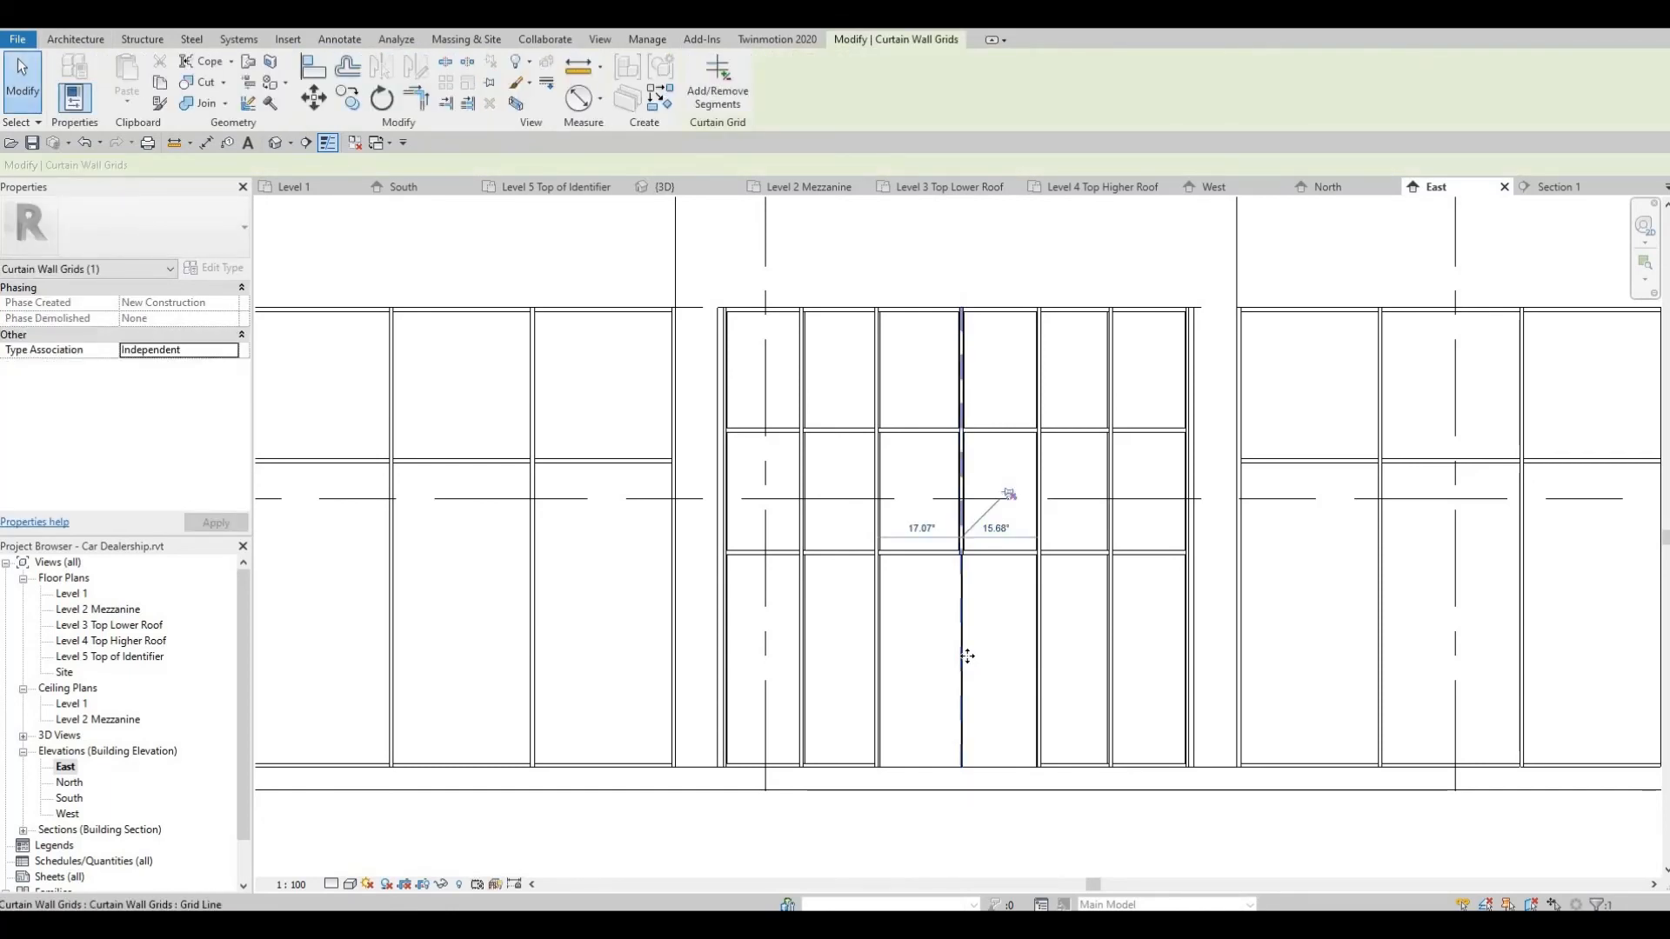
scroll(944, 670, up, 1)
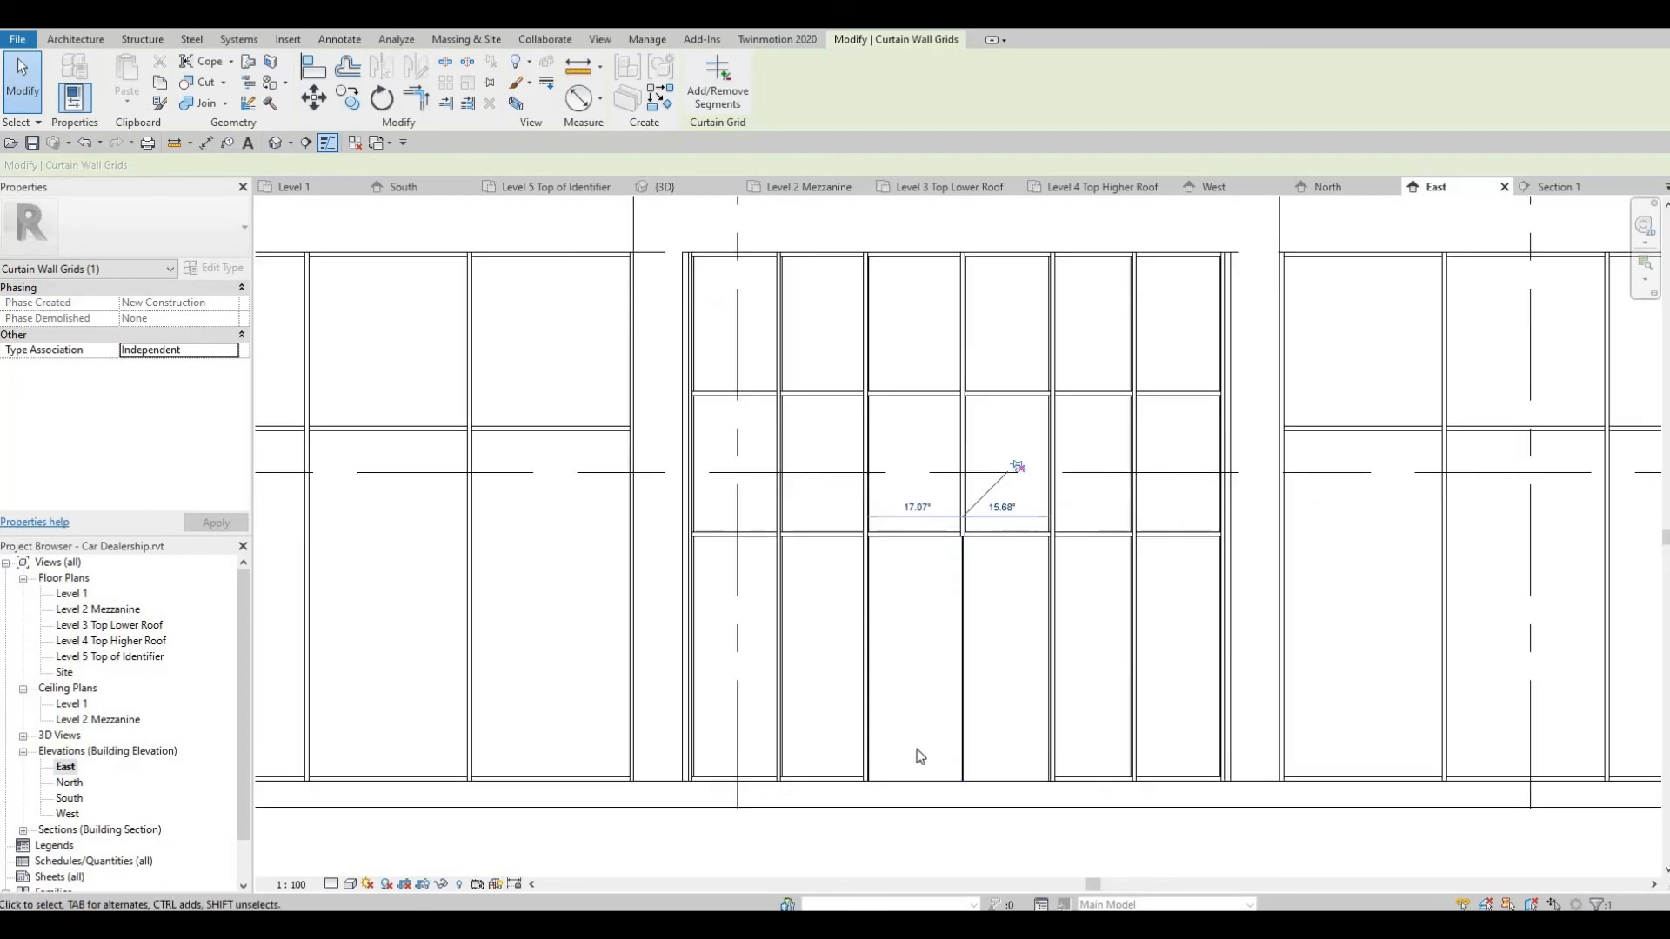
key(Escape)
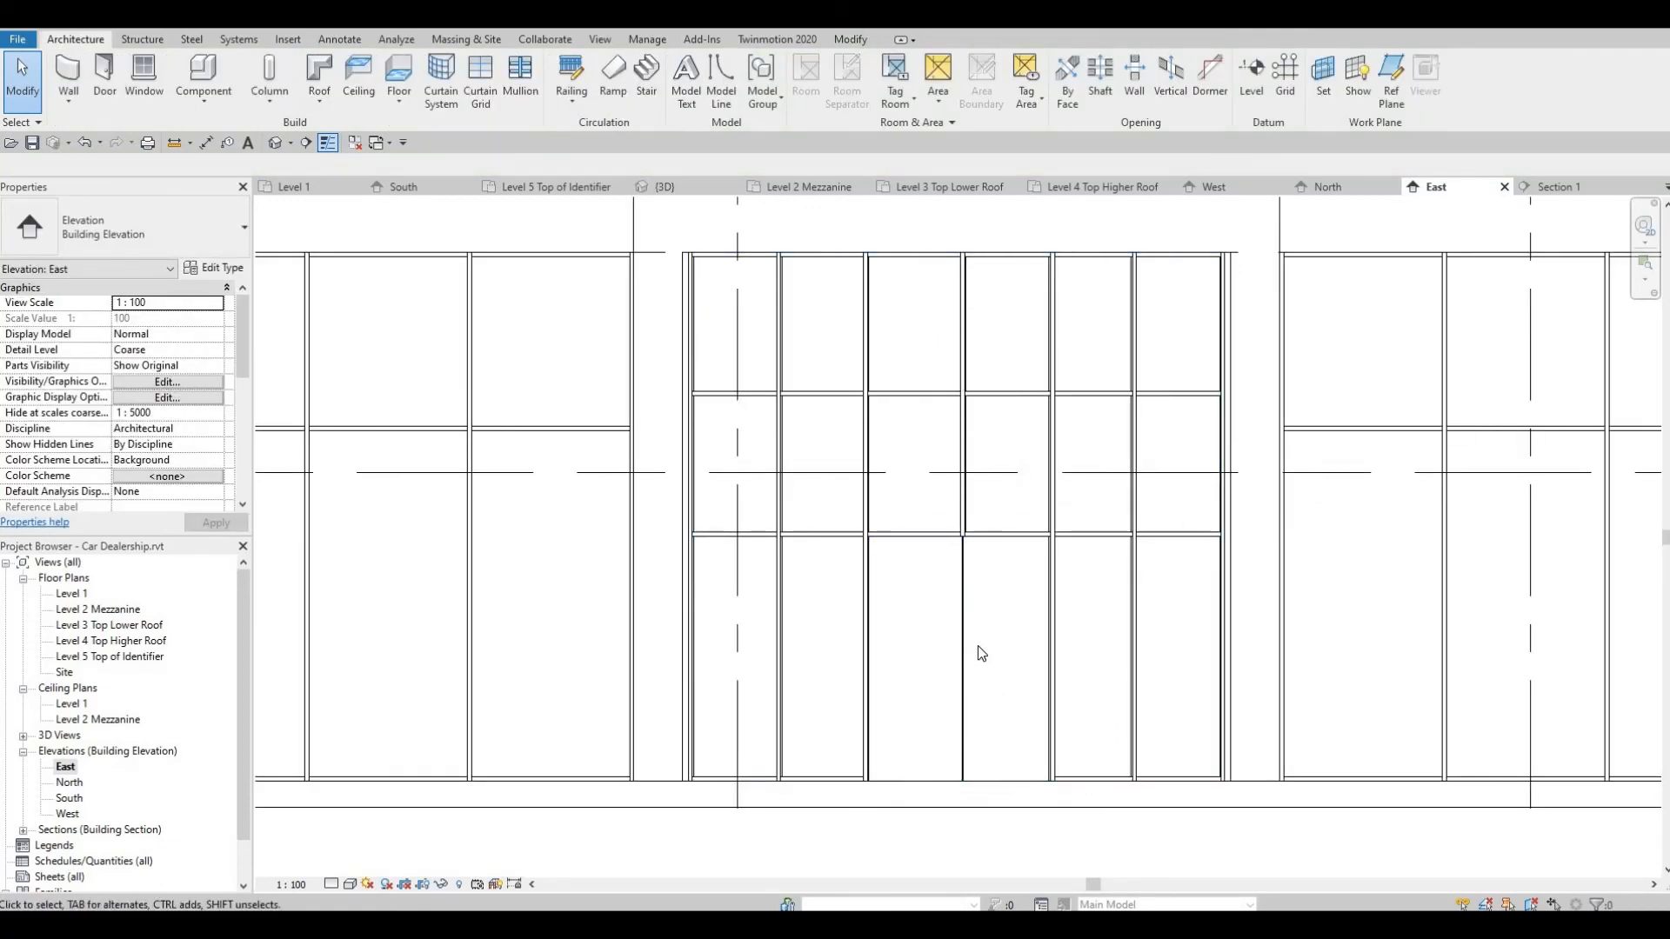
Remove the lowest segment of the curved curtain wall's middle vertical grid line to merge its two central ground-level panels
click(967, 619)
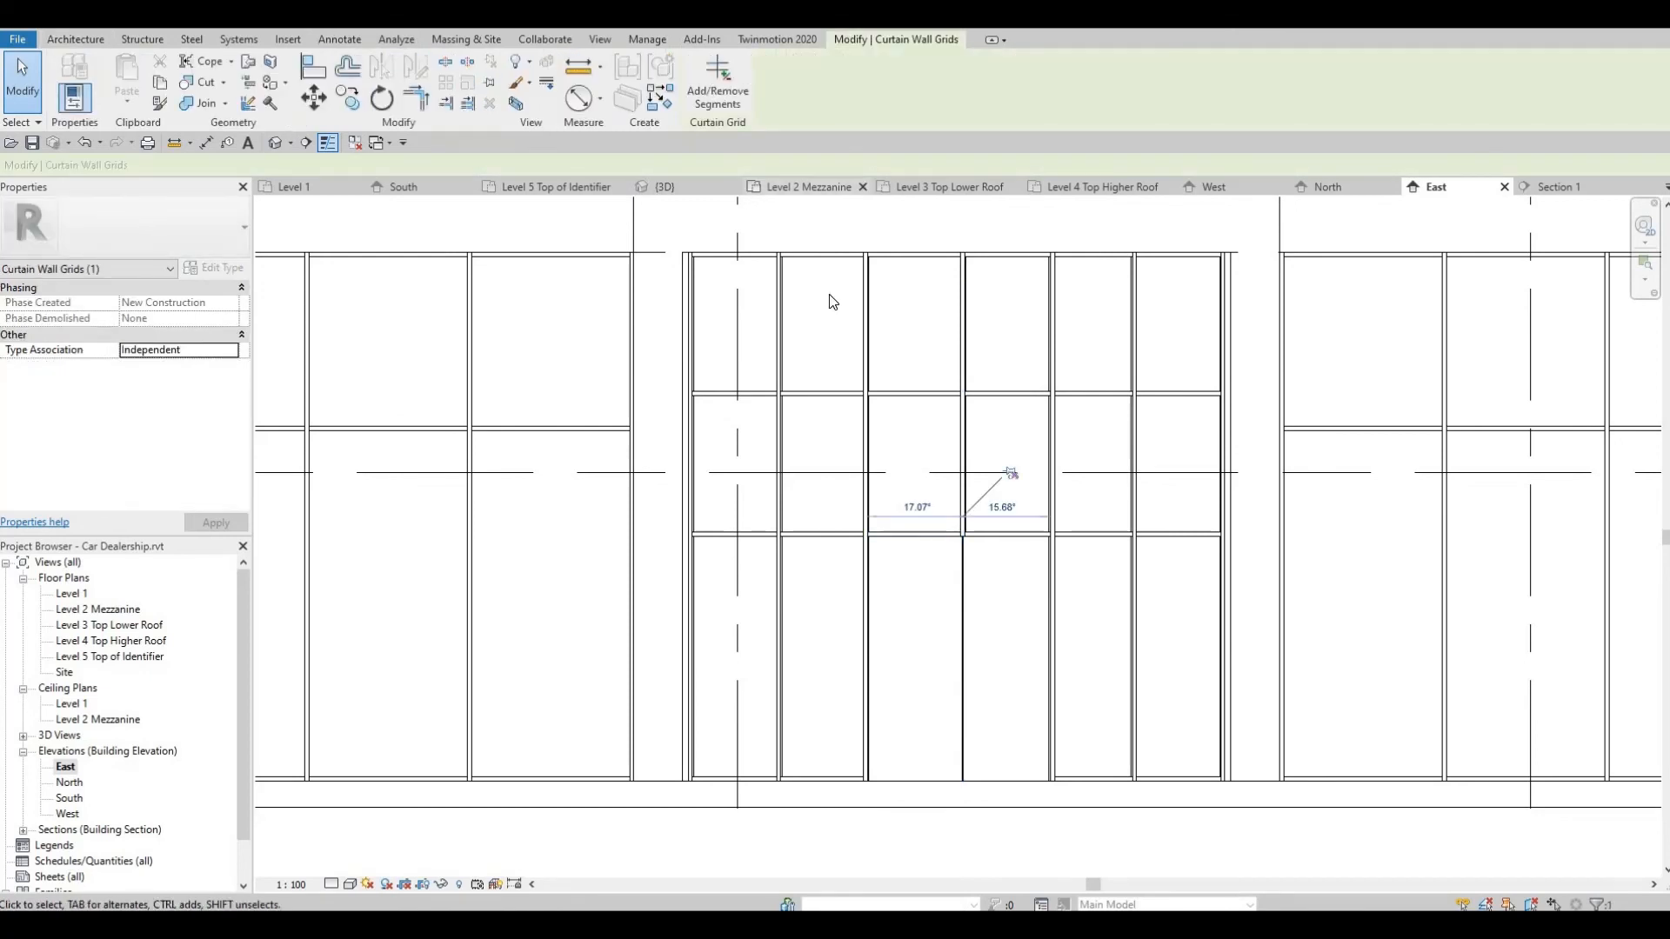
click(718, 88)
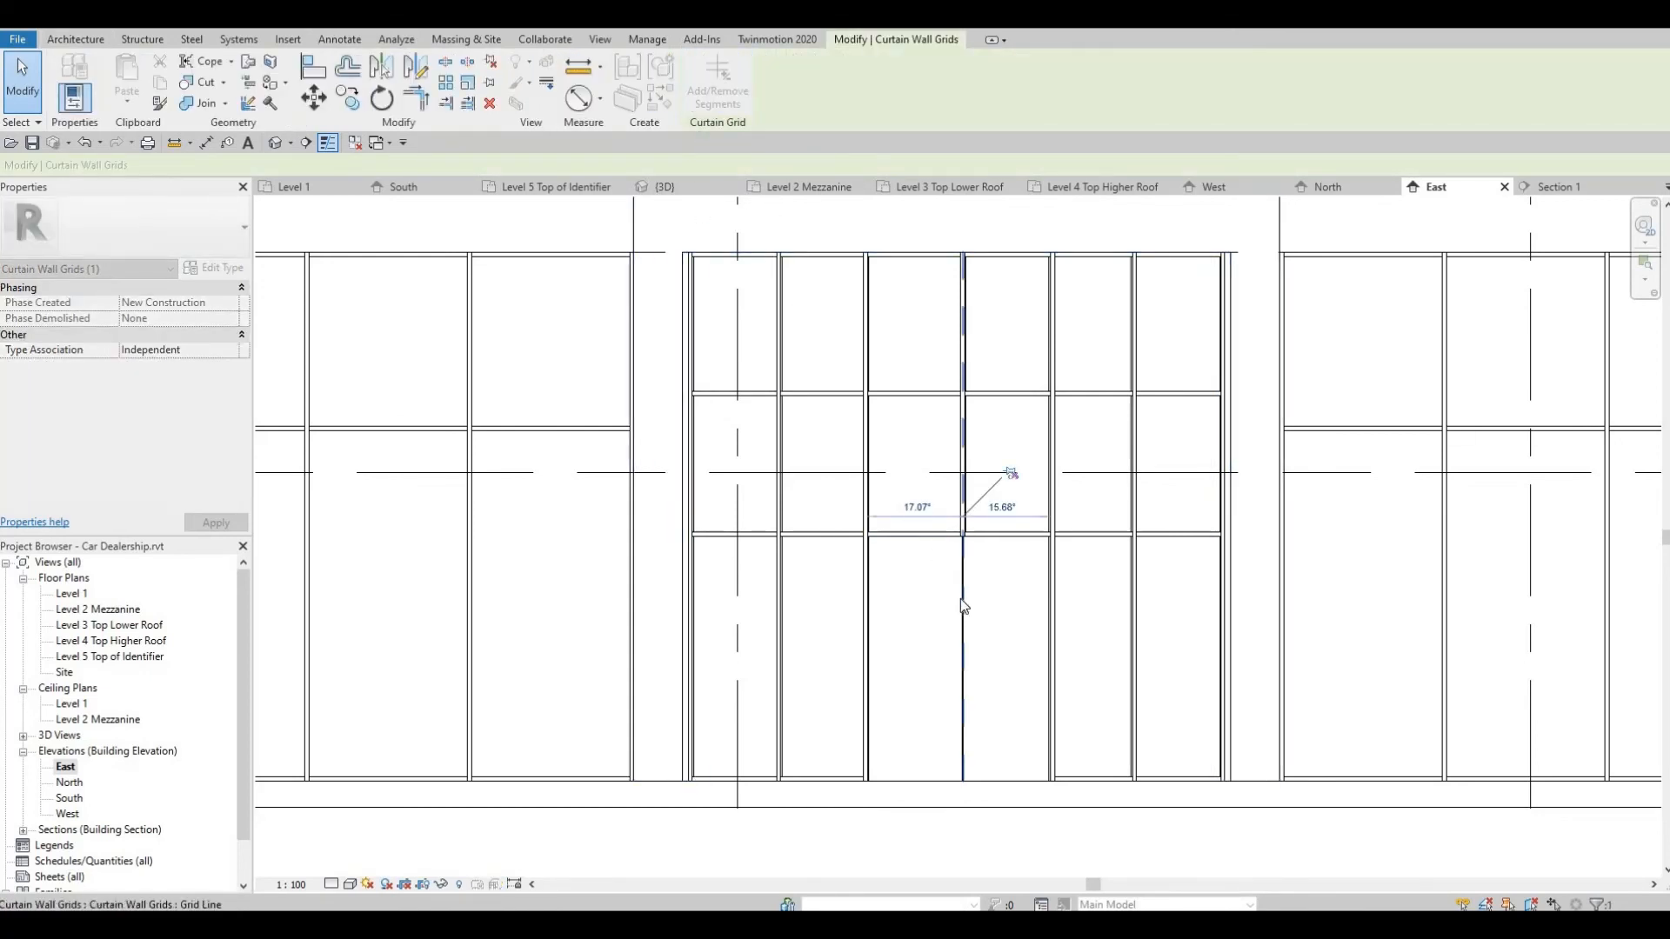
scroll(962, 570, up, 2)
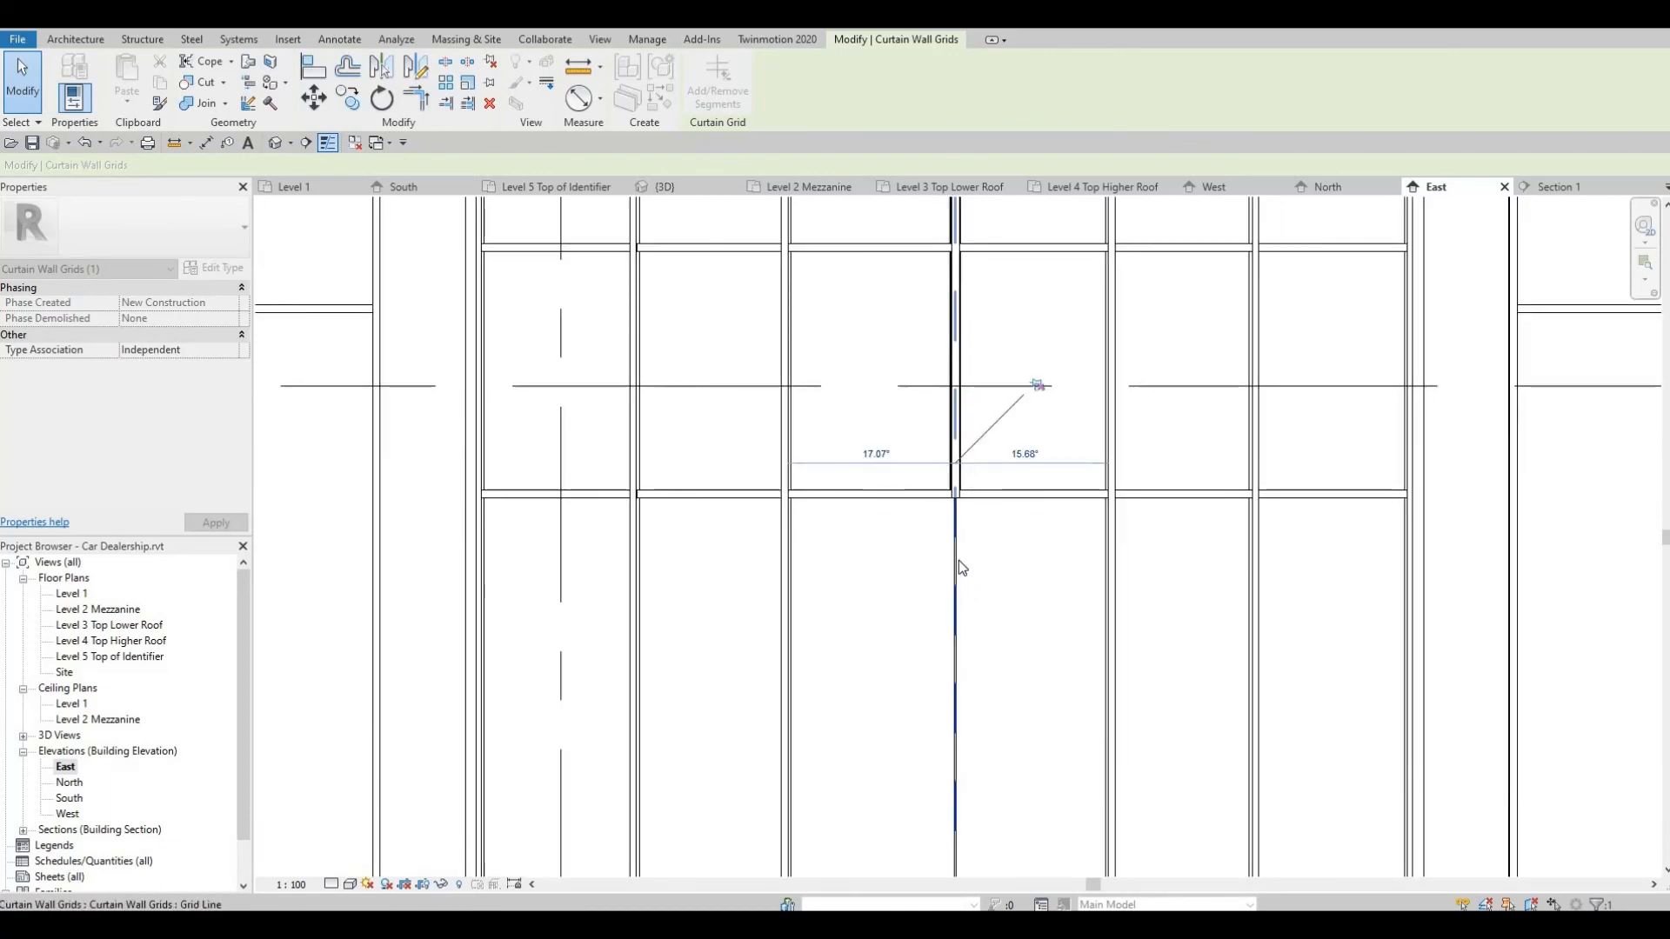
click(959, 563)
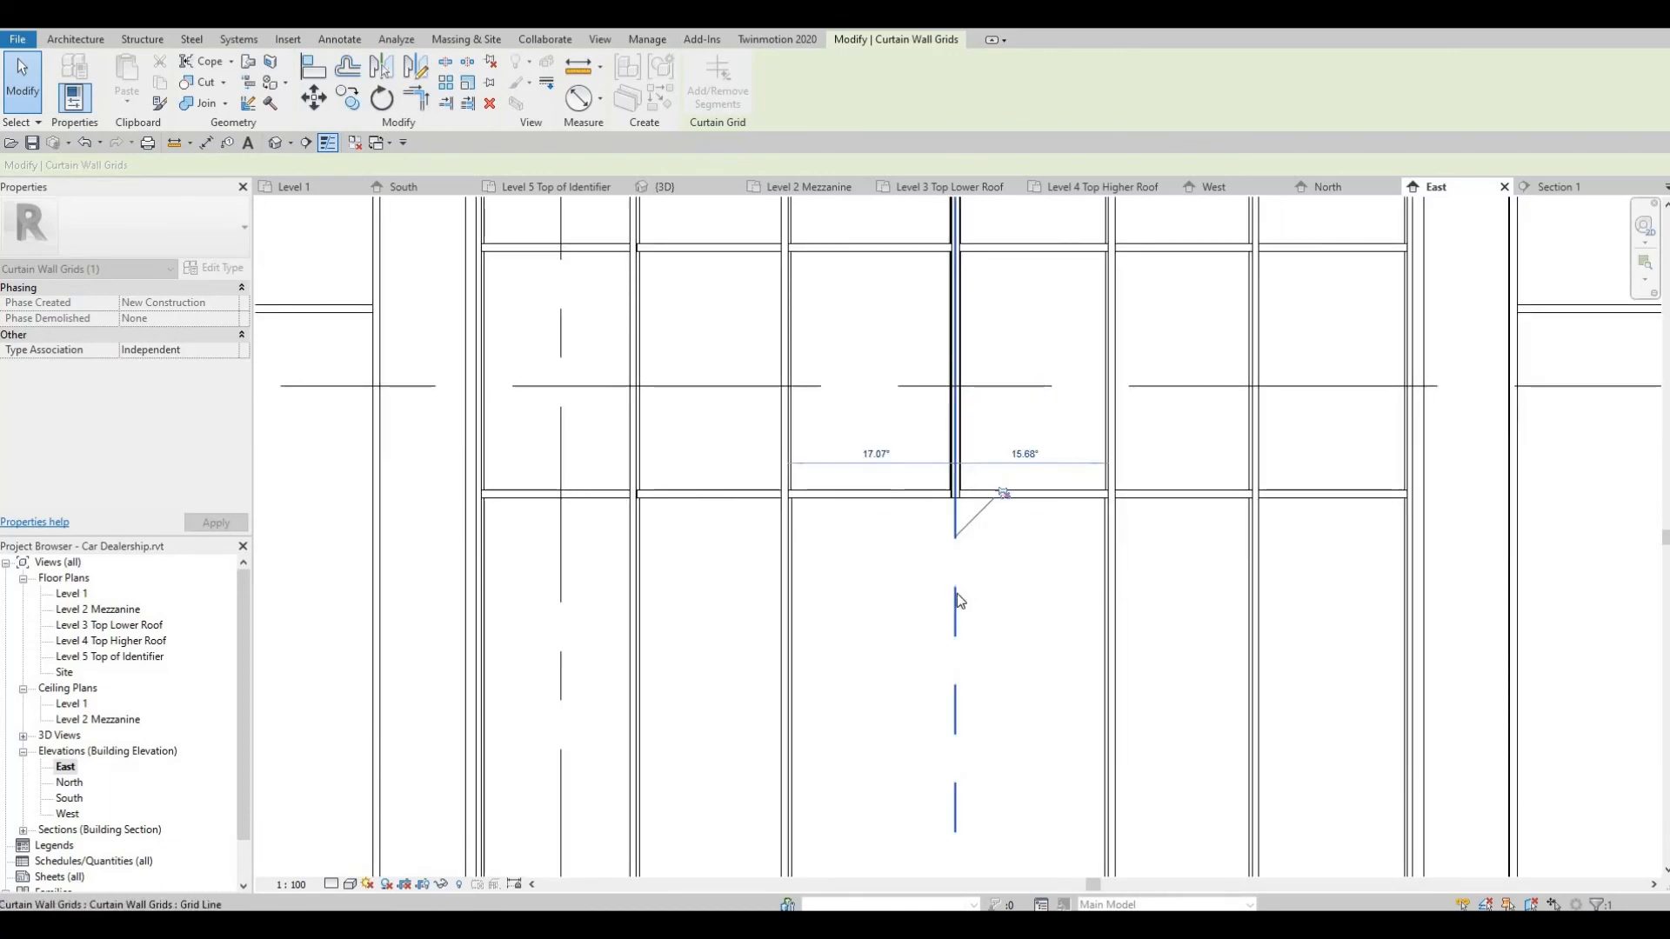
key(Escape)
key(Escape)
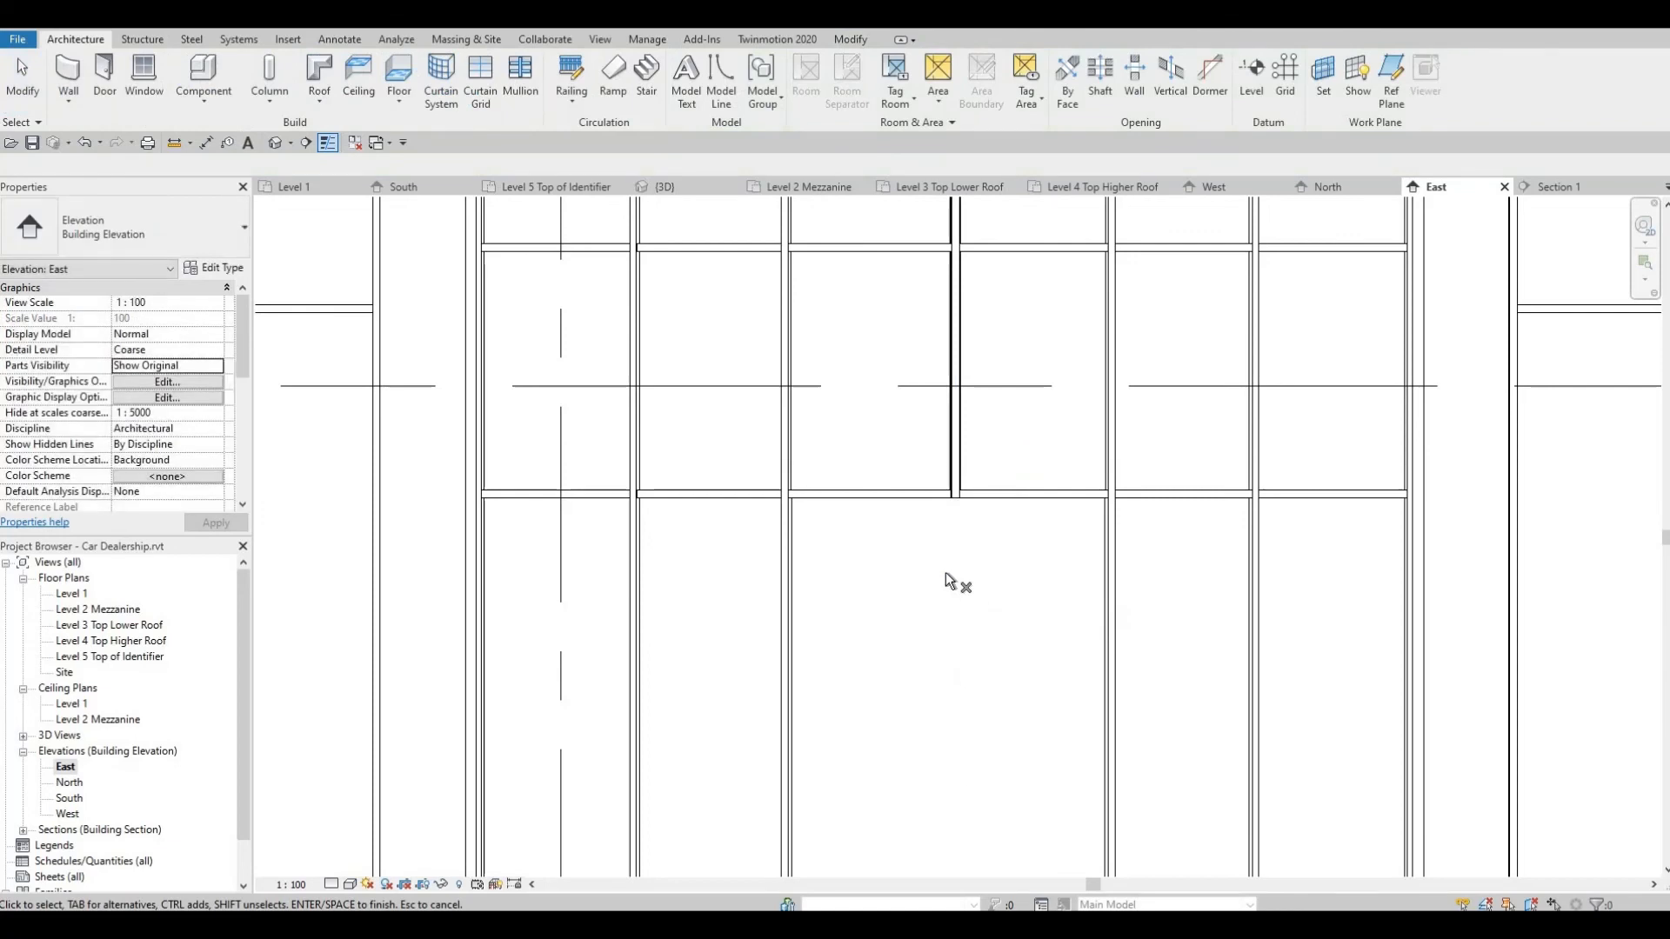
scroll(915, 539, down, 3)
scroll(918, 540, down, 1)
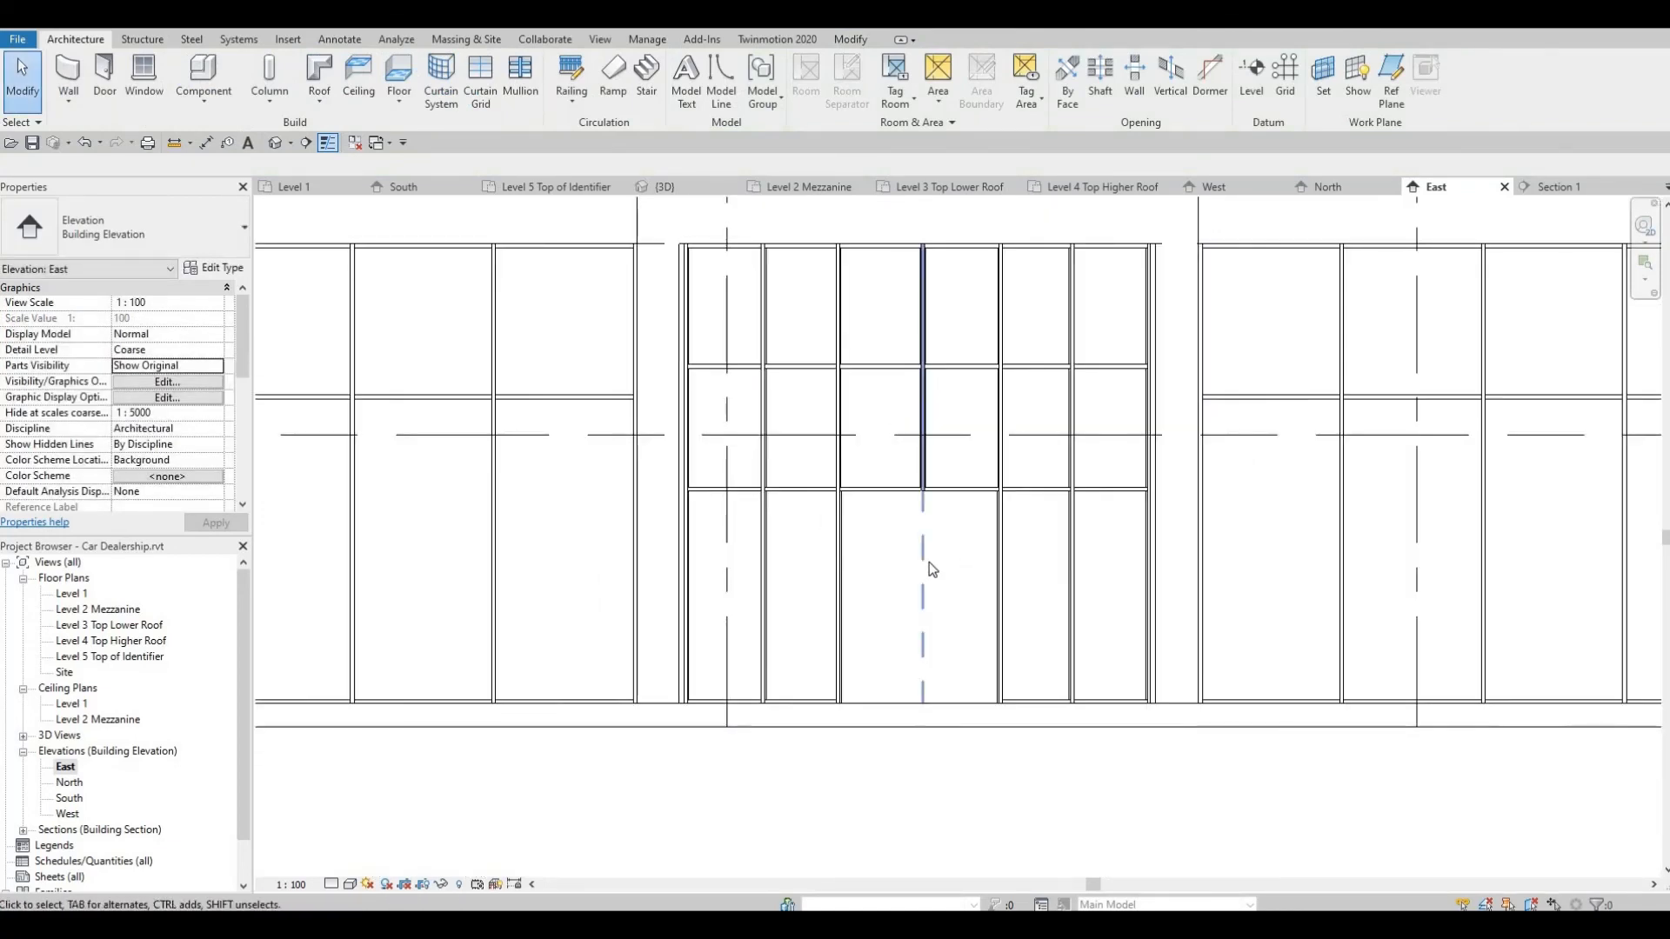
Unpin the curved wall's merged ground-level panel and change it to M_Door-Curtain-Wall-Double-Storefront
click(841, 632)
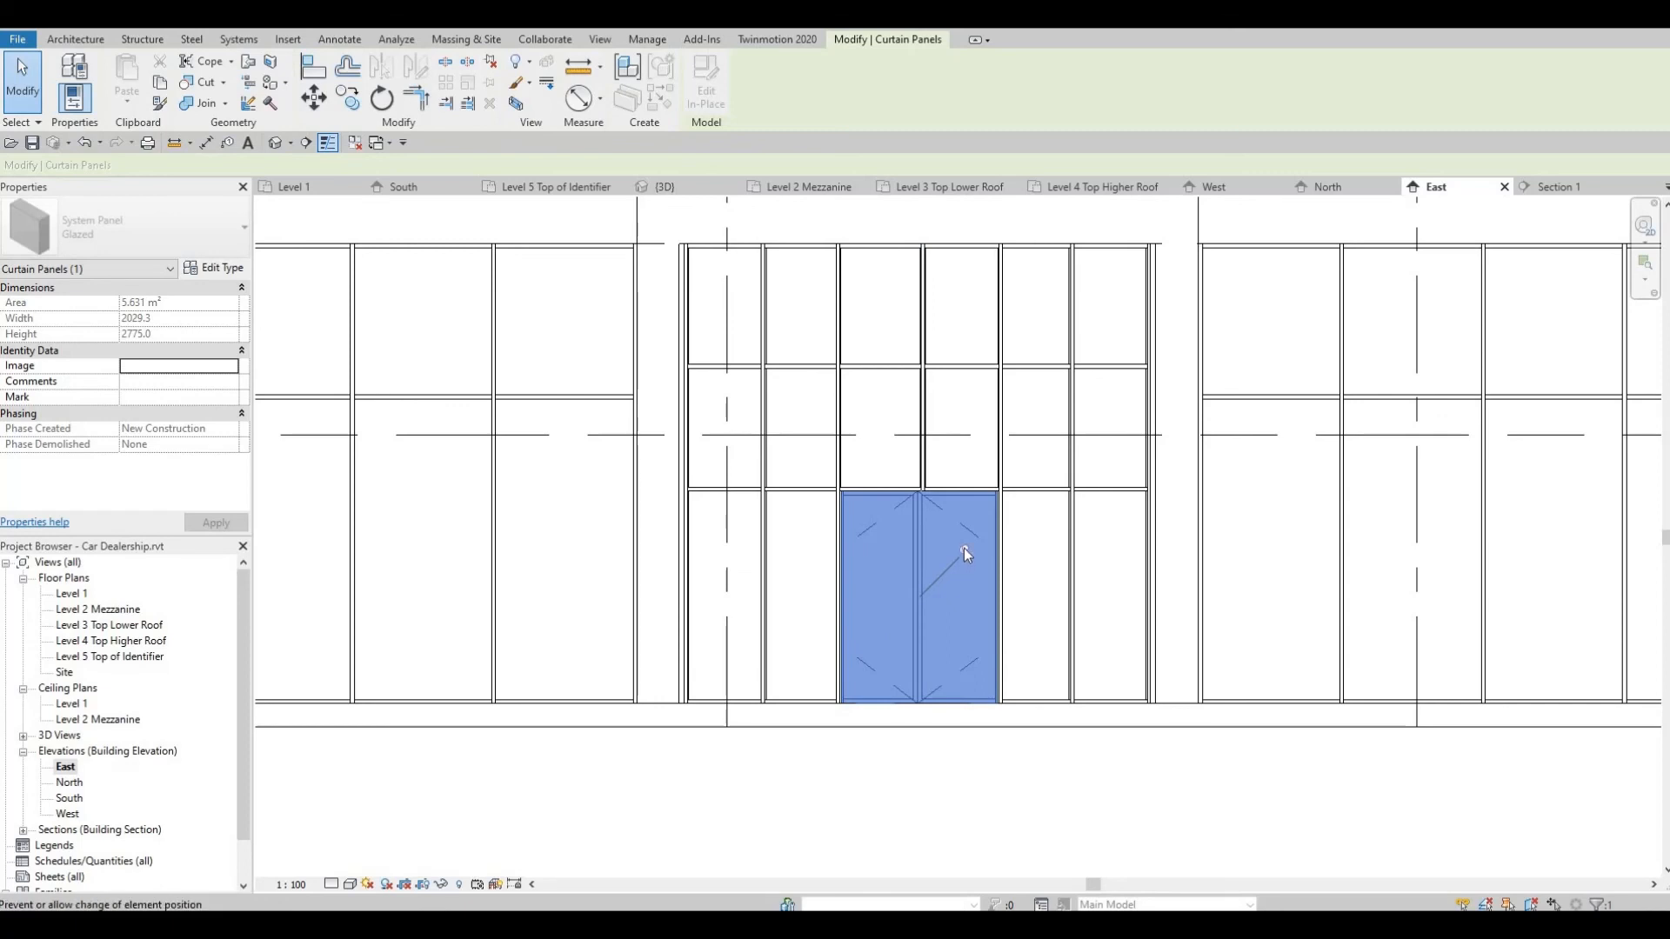
click(965, 552)
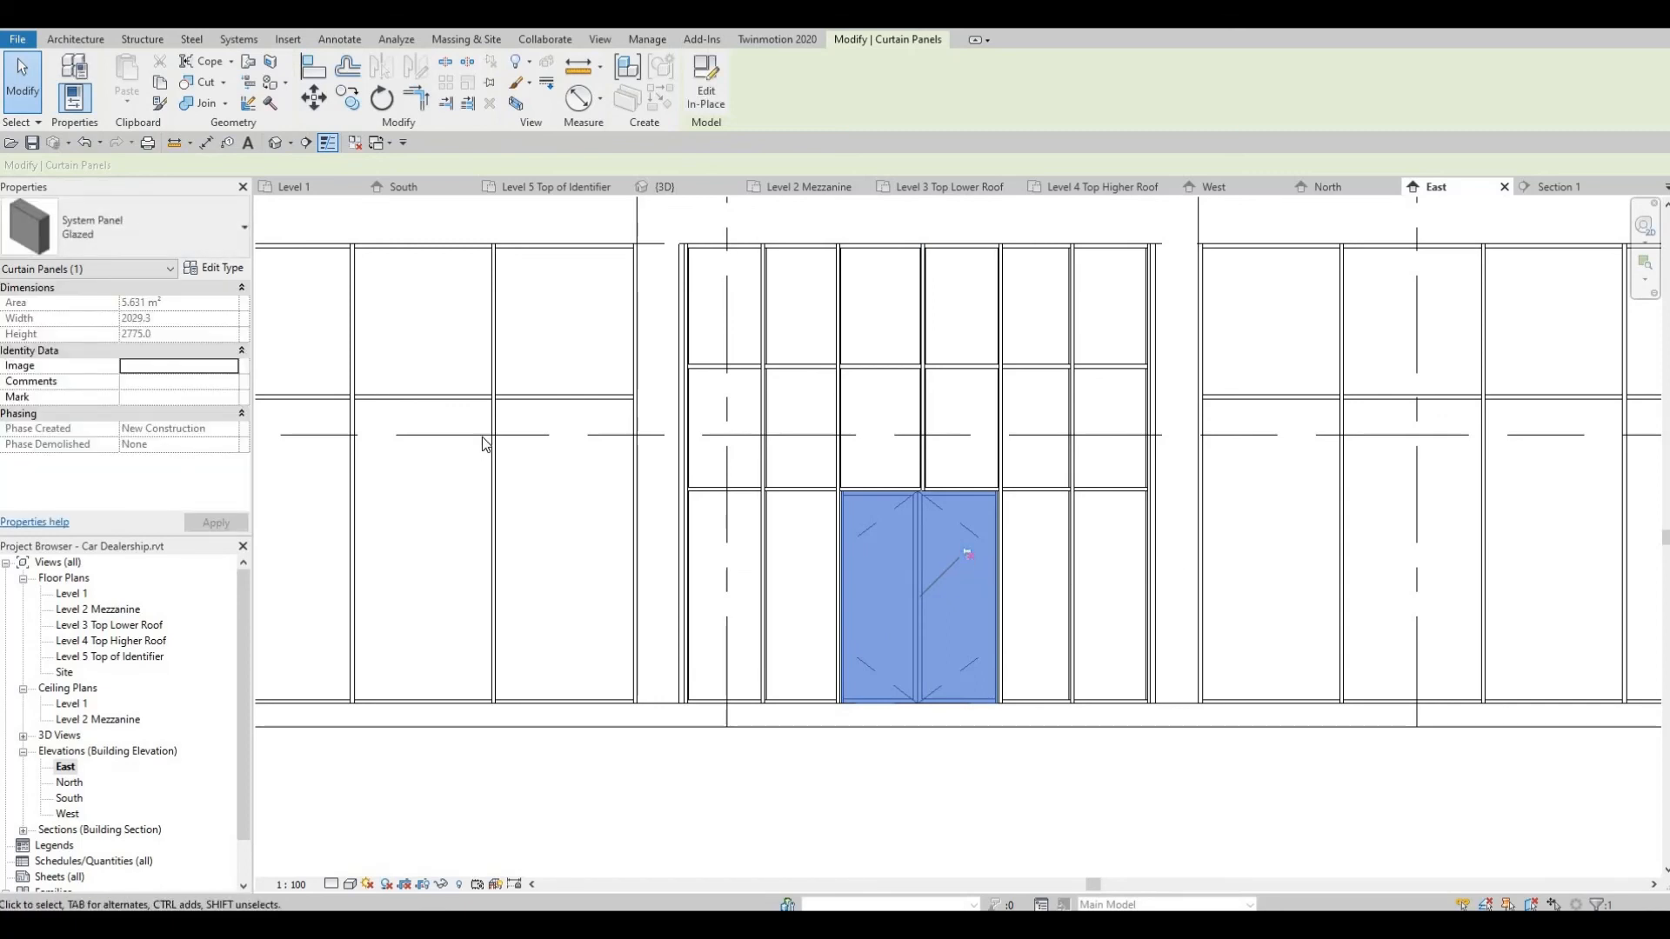
click(216, 231)
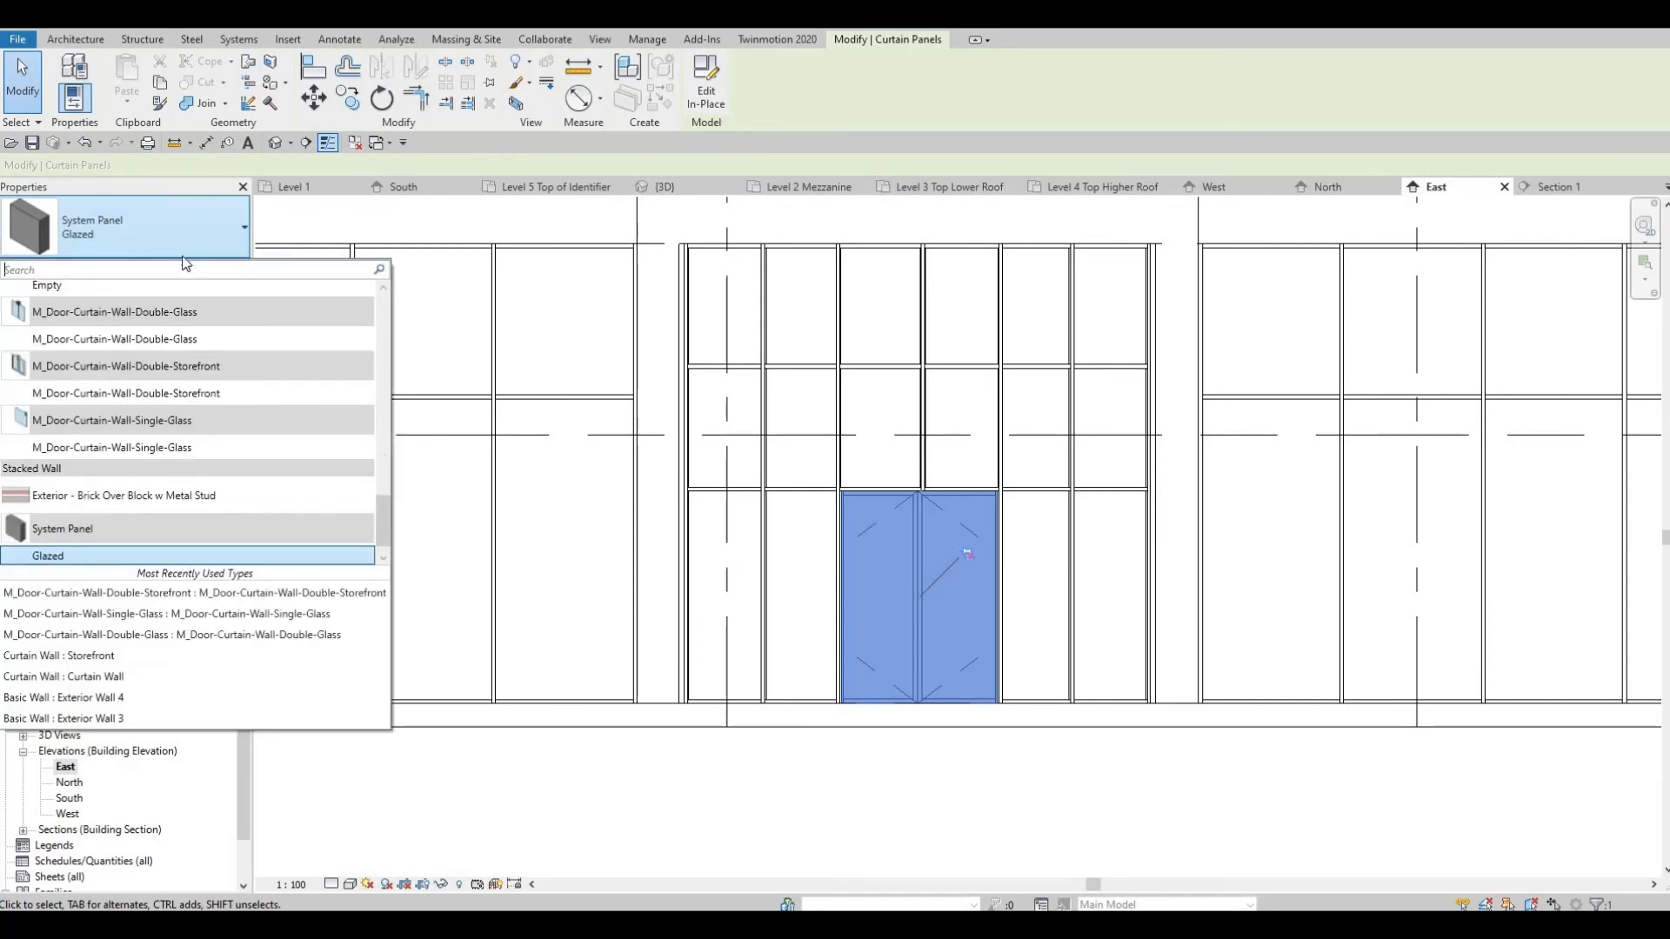
click(141, 394)
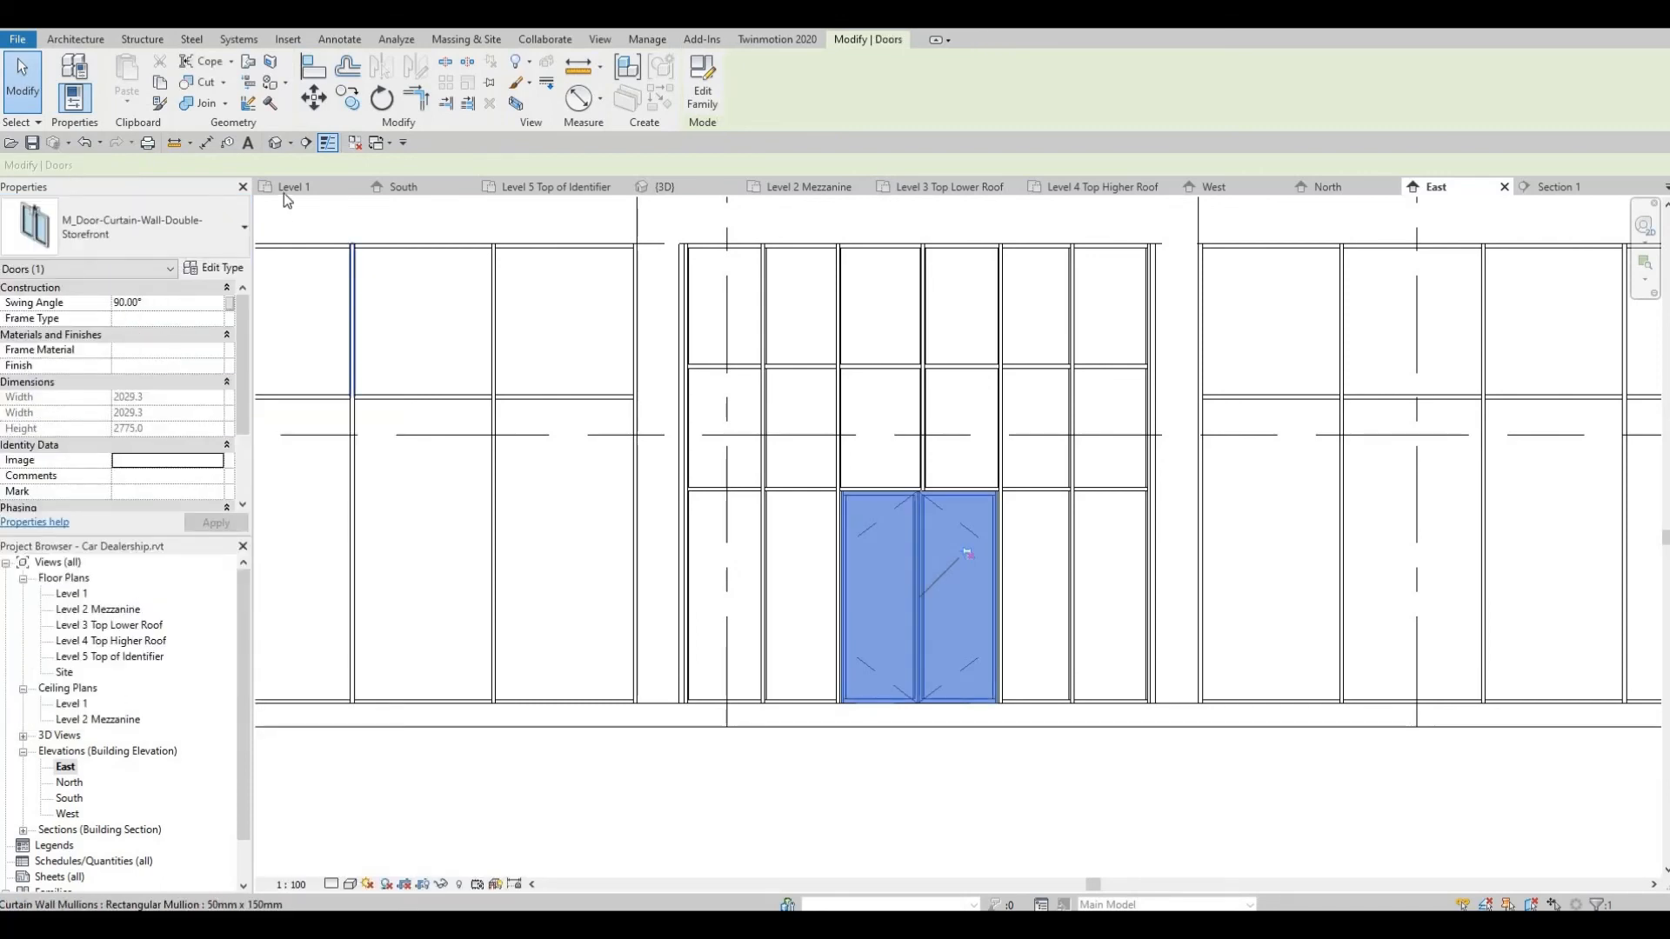
Examine the curved entrance and its double doors in the 3D view
click(275, 145)
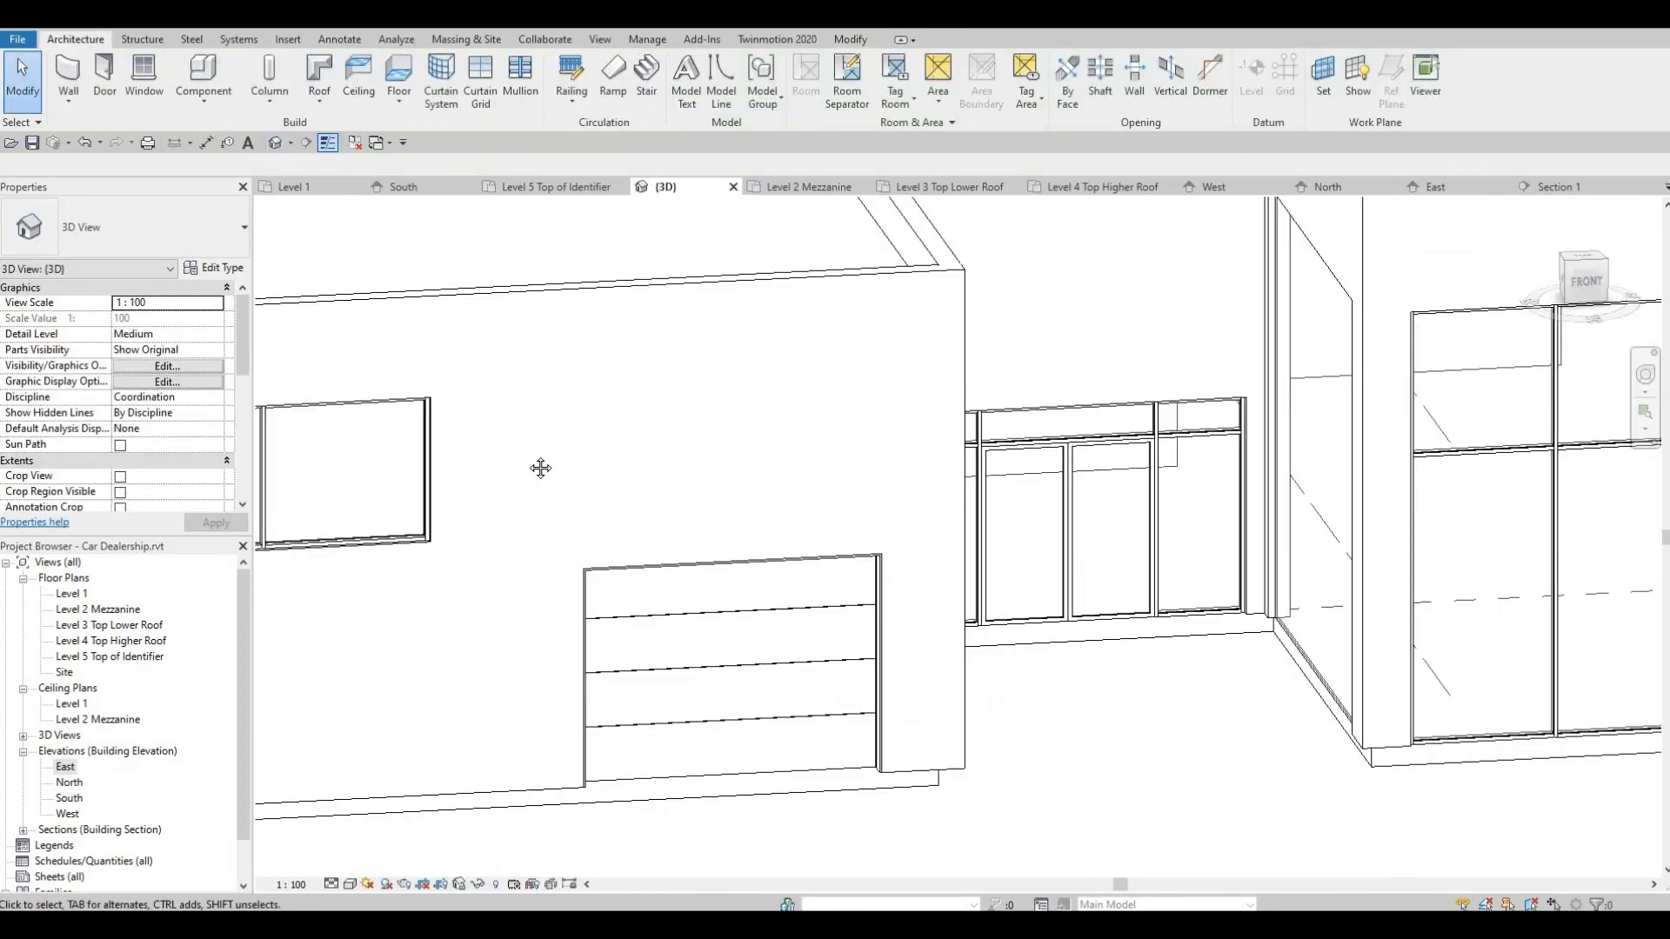
scroll(541, 466, up, 2)
middle_drag(541, 467, 545, 534)
scroll(638, 489, down, 3)
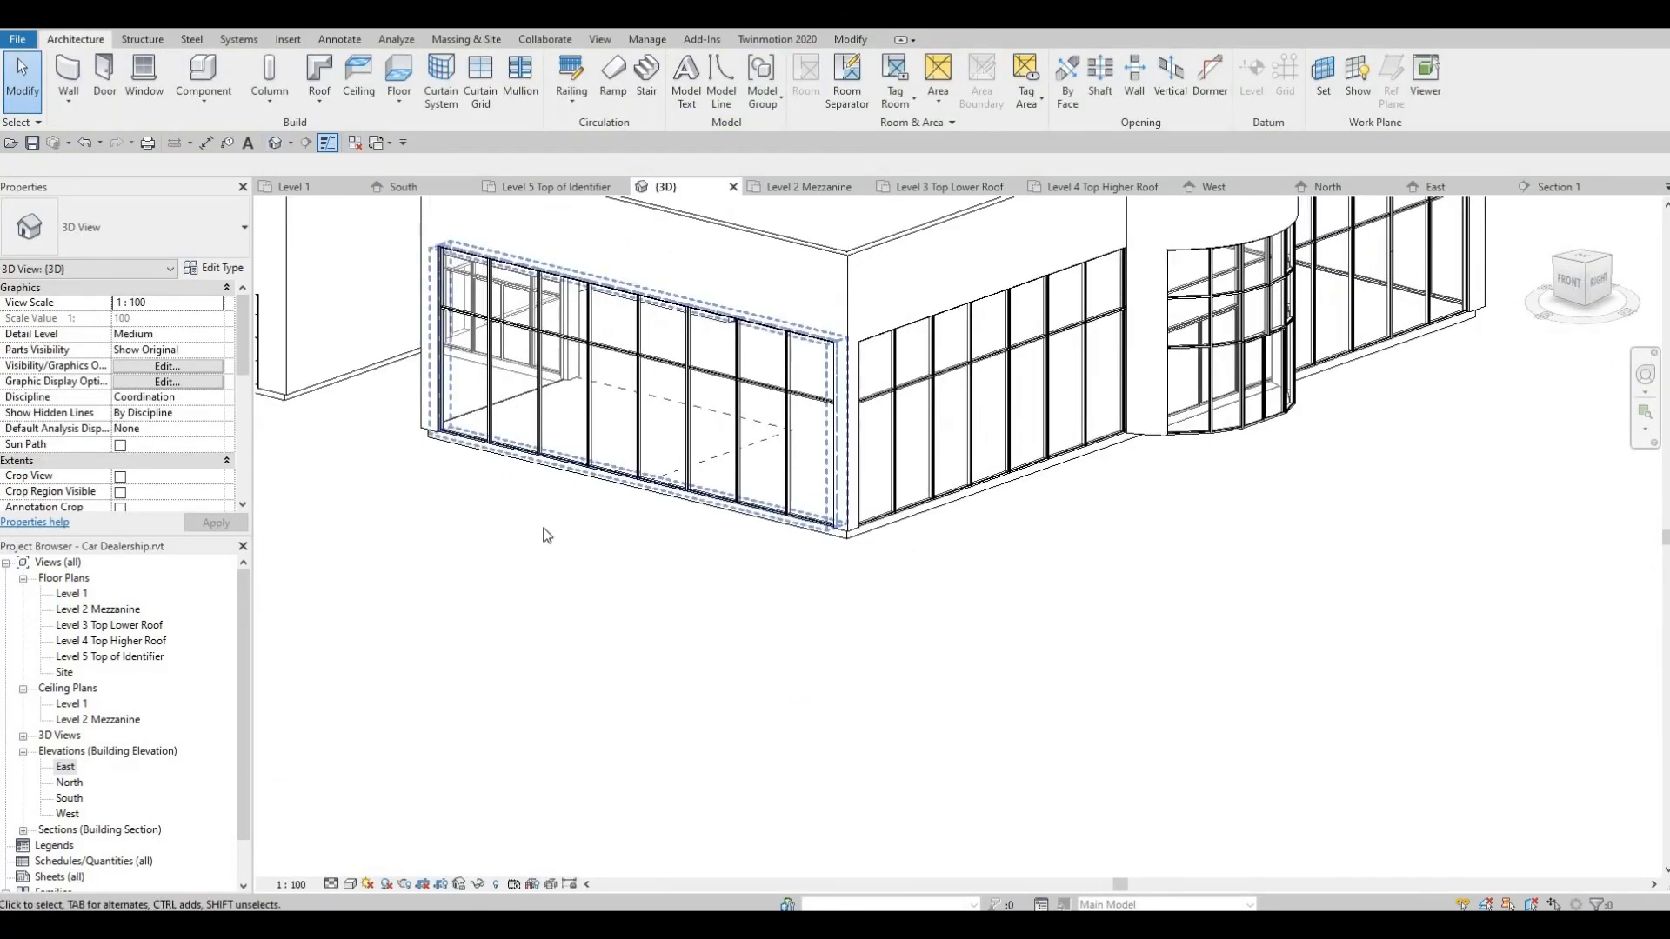
scroll(943, 377, up, 3)
scroll(943, 378, up, 5)
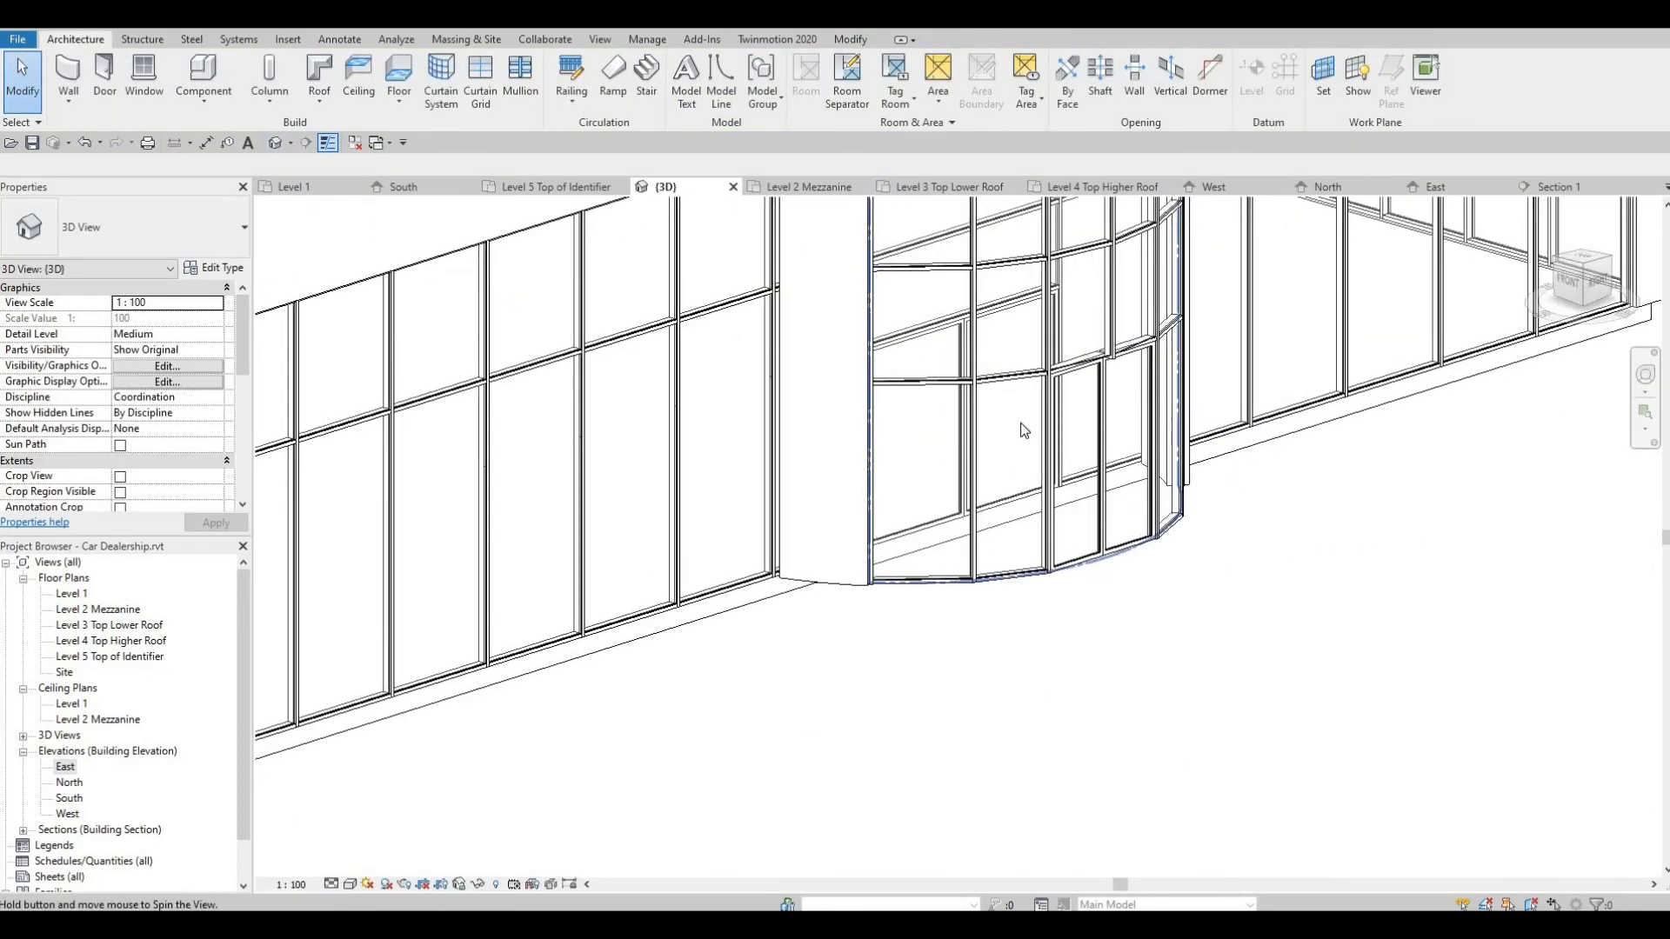
scroll(1081, 423, up, 1)
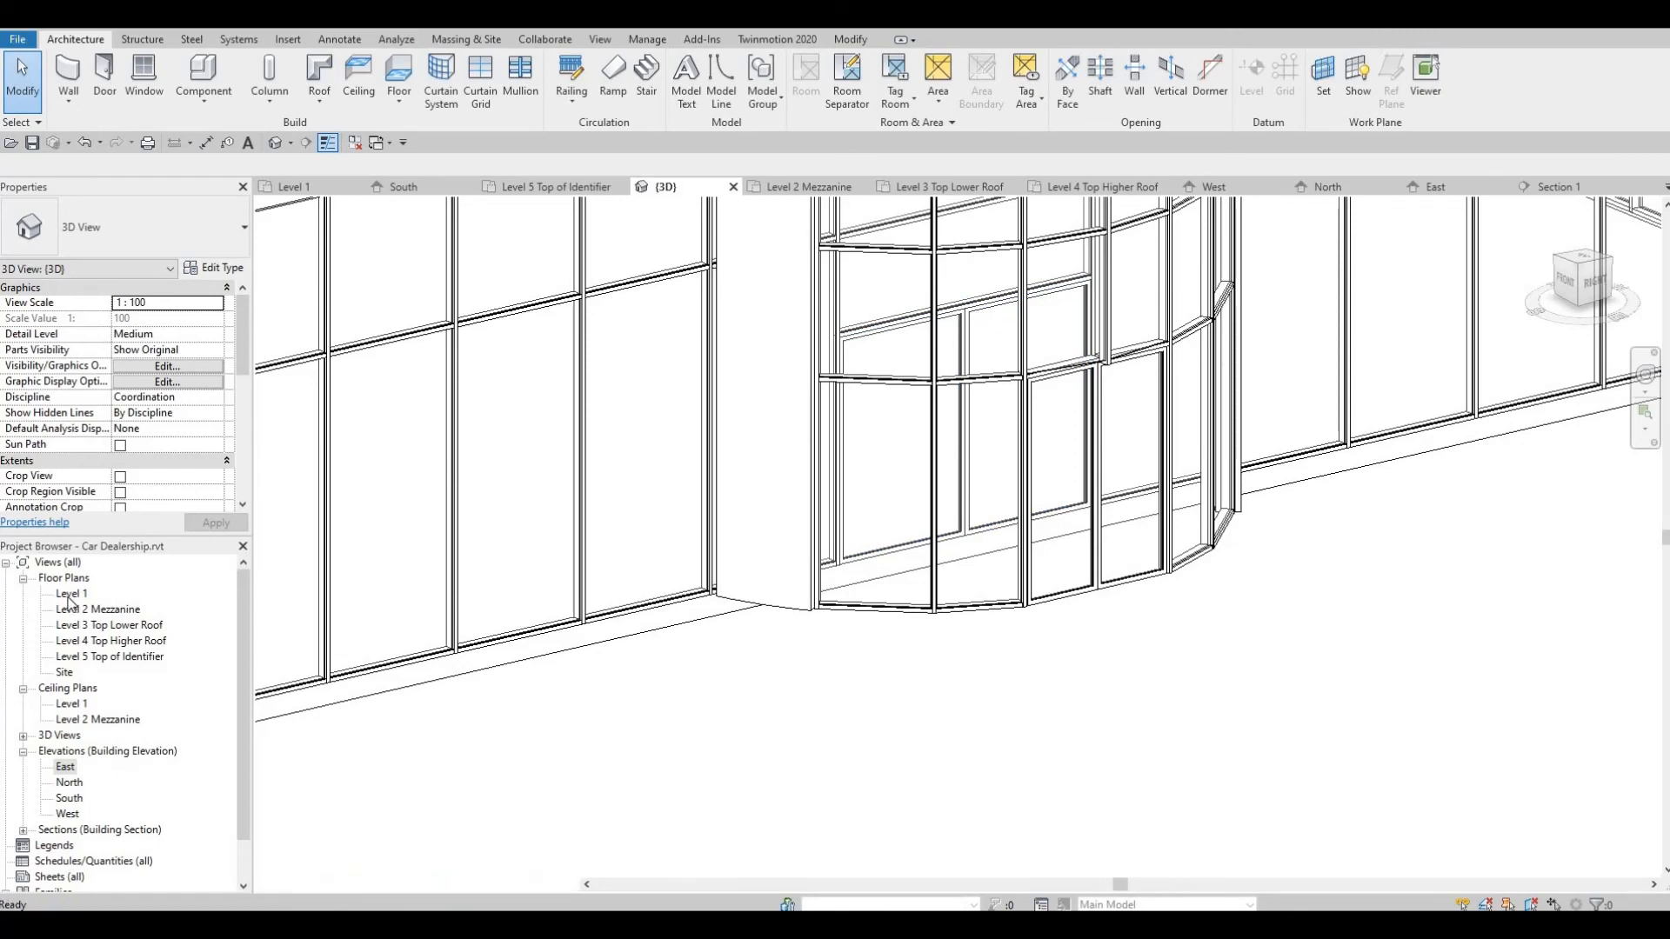
On the Level 1 floor plan, flip the curved entrance's inner double door so it swings into the showroom
double_click(72, 594)
scroll(737, 495, up, 2)
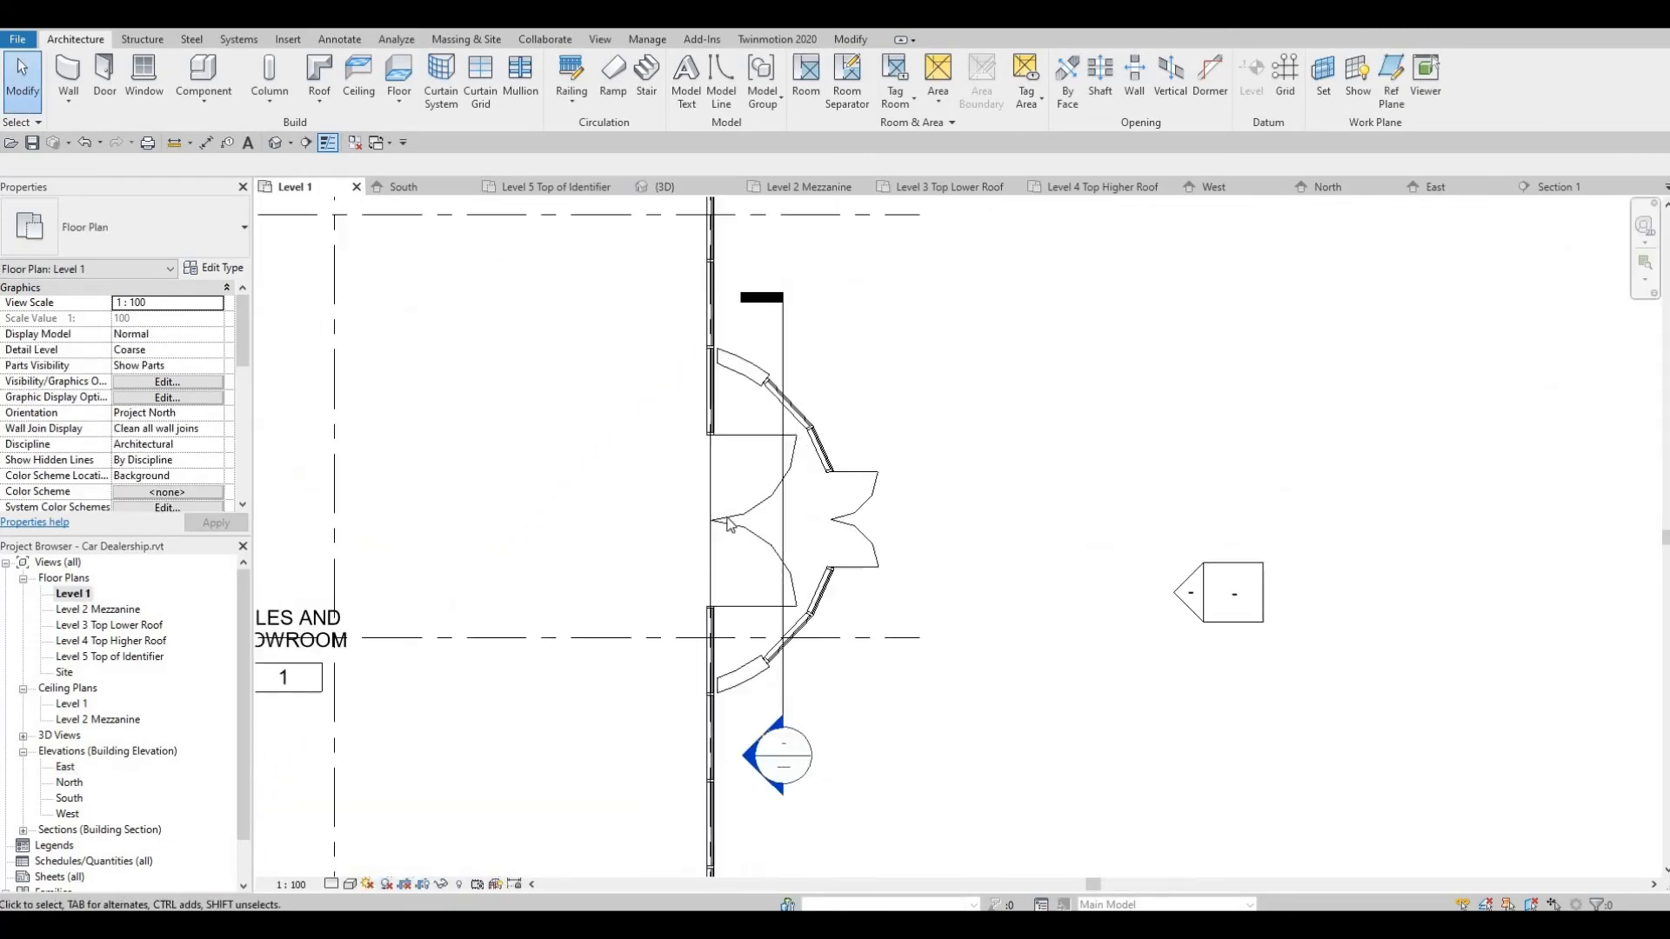
click(746, 528)
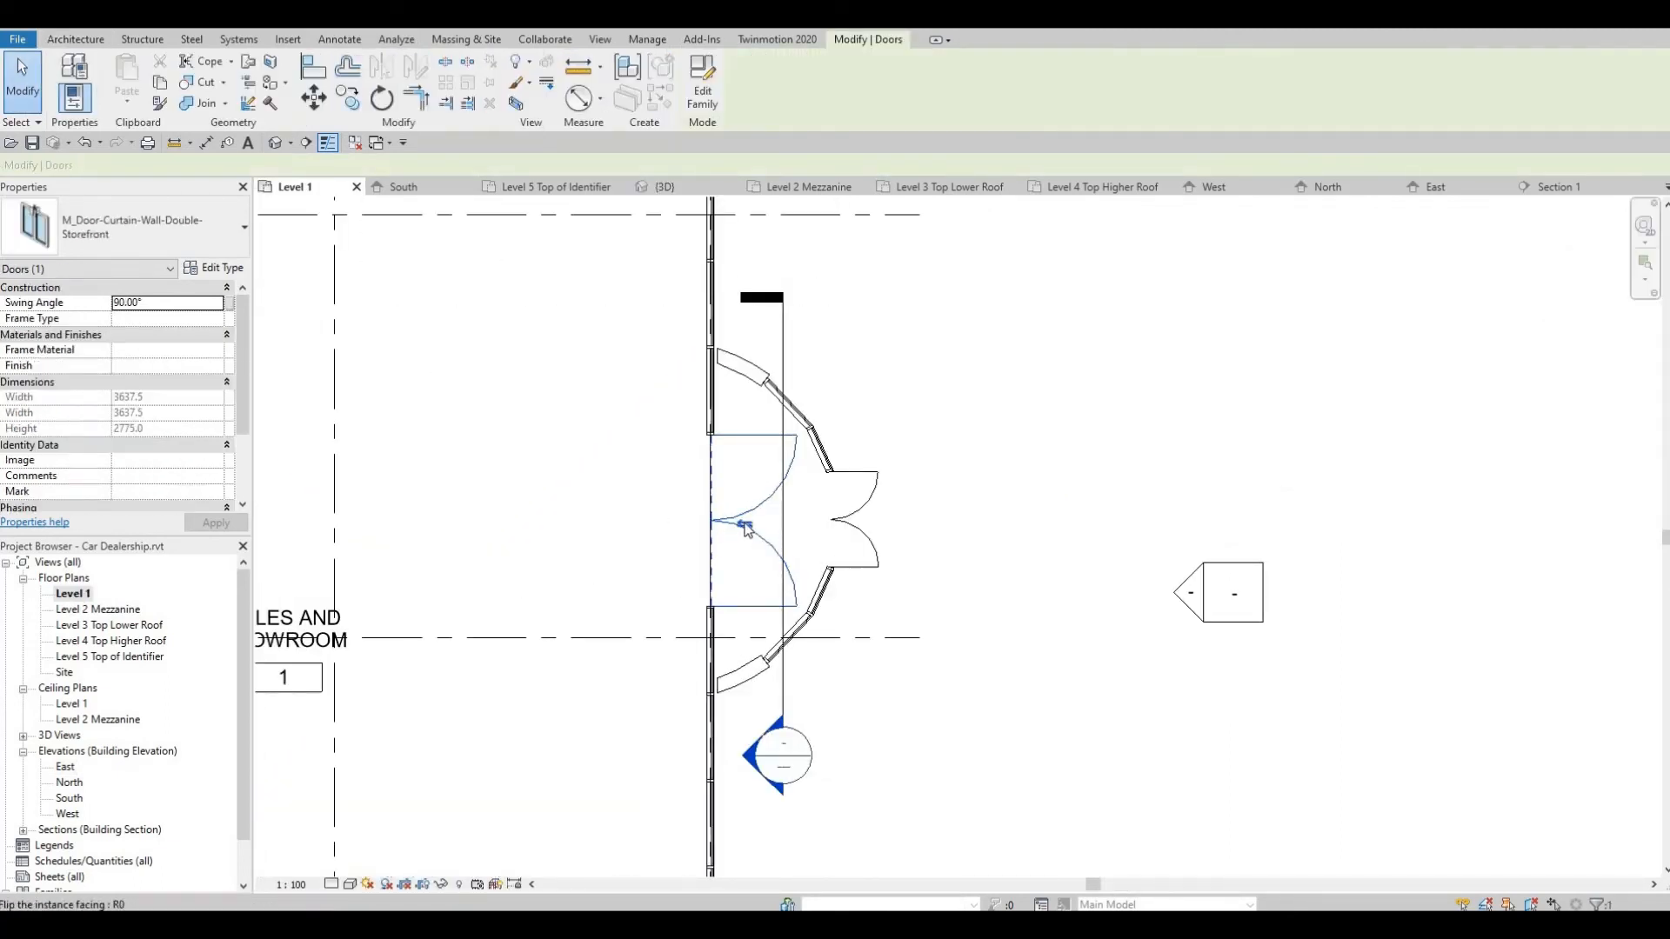
click(745, 528)
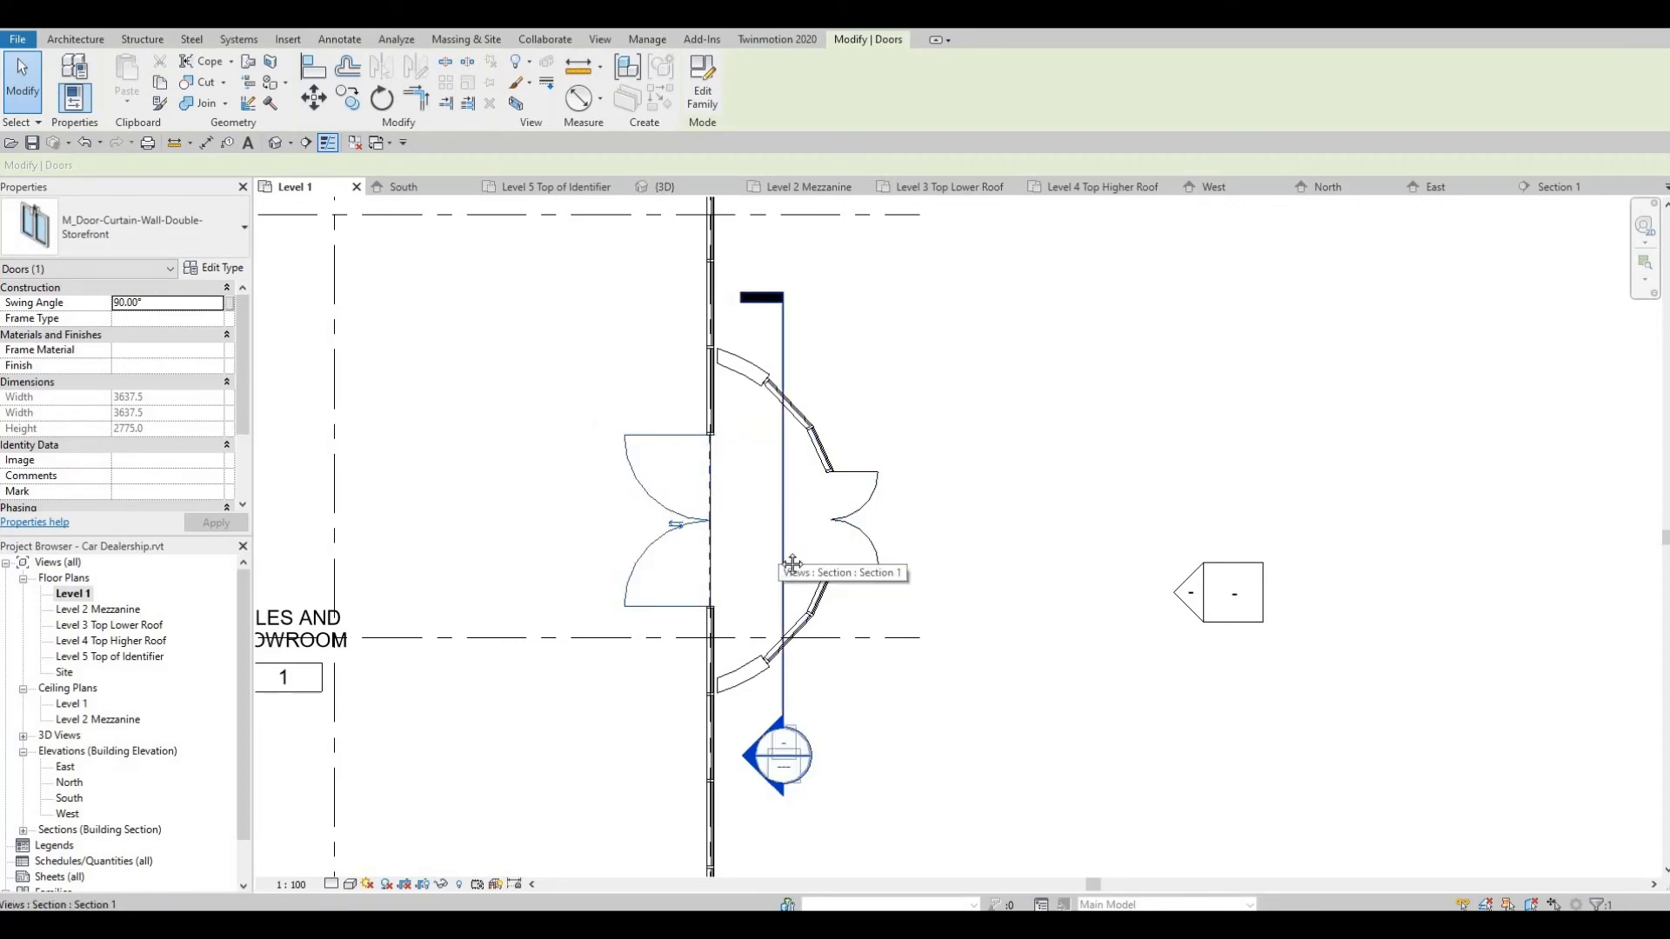
middle_drag(793, 564, 843, 586)
scroll(855, 452, down, 2)
scroll(801, 420, down, 1)
key(Escape)
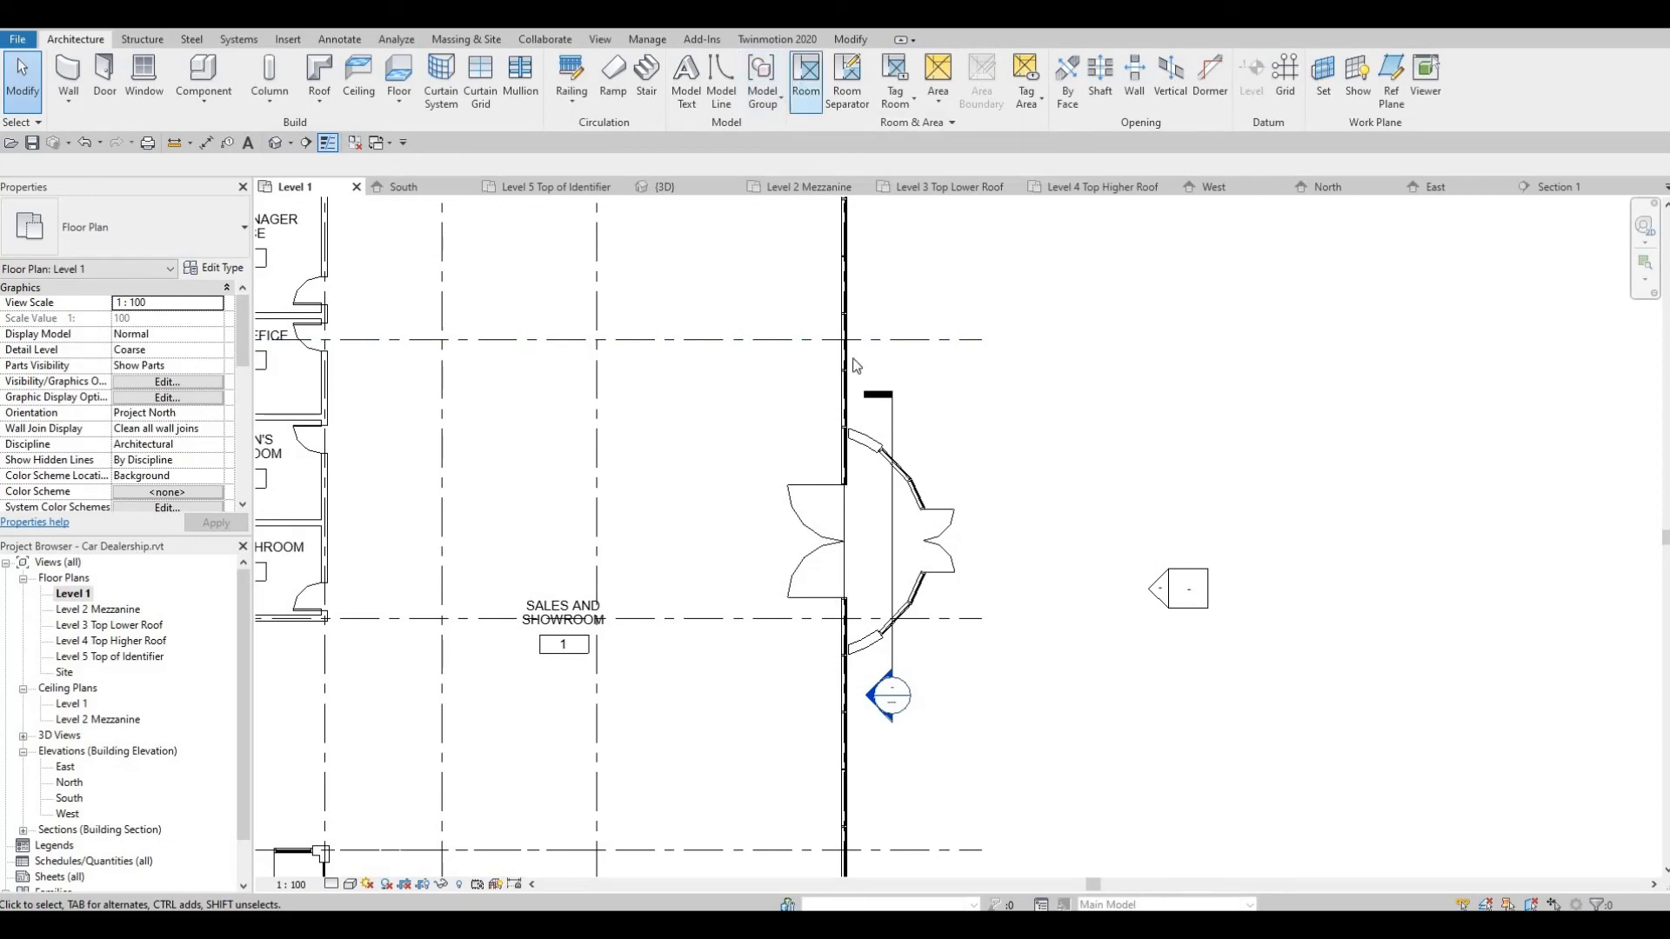
Place a tagged room inside the curved entrance enclosure on the Level 1 floor plan
click(806, 78)
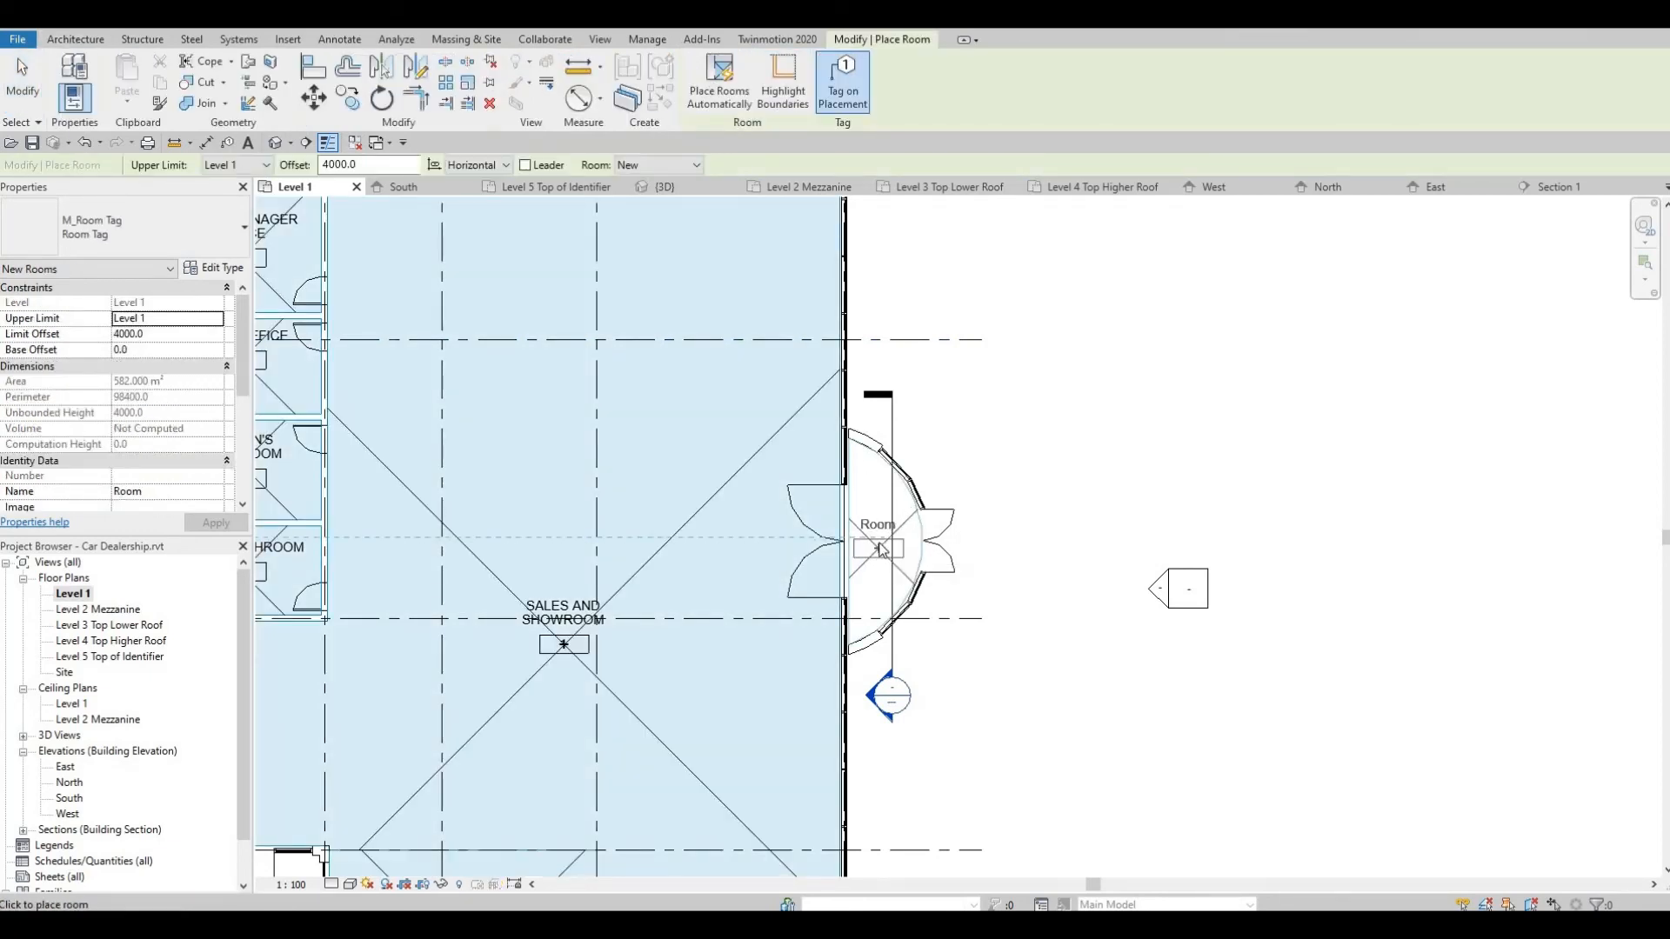
click(880, 546)
key(Escape)
key(Escape)
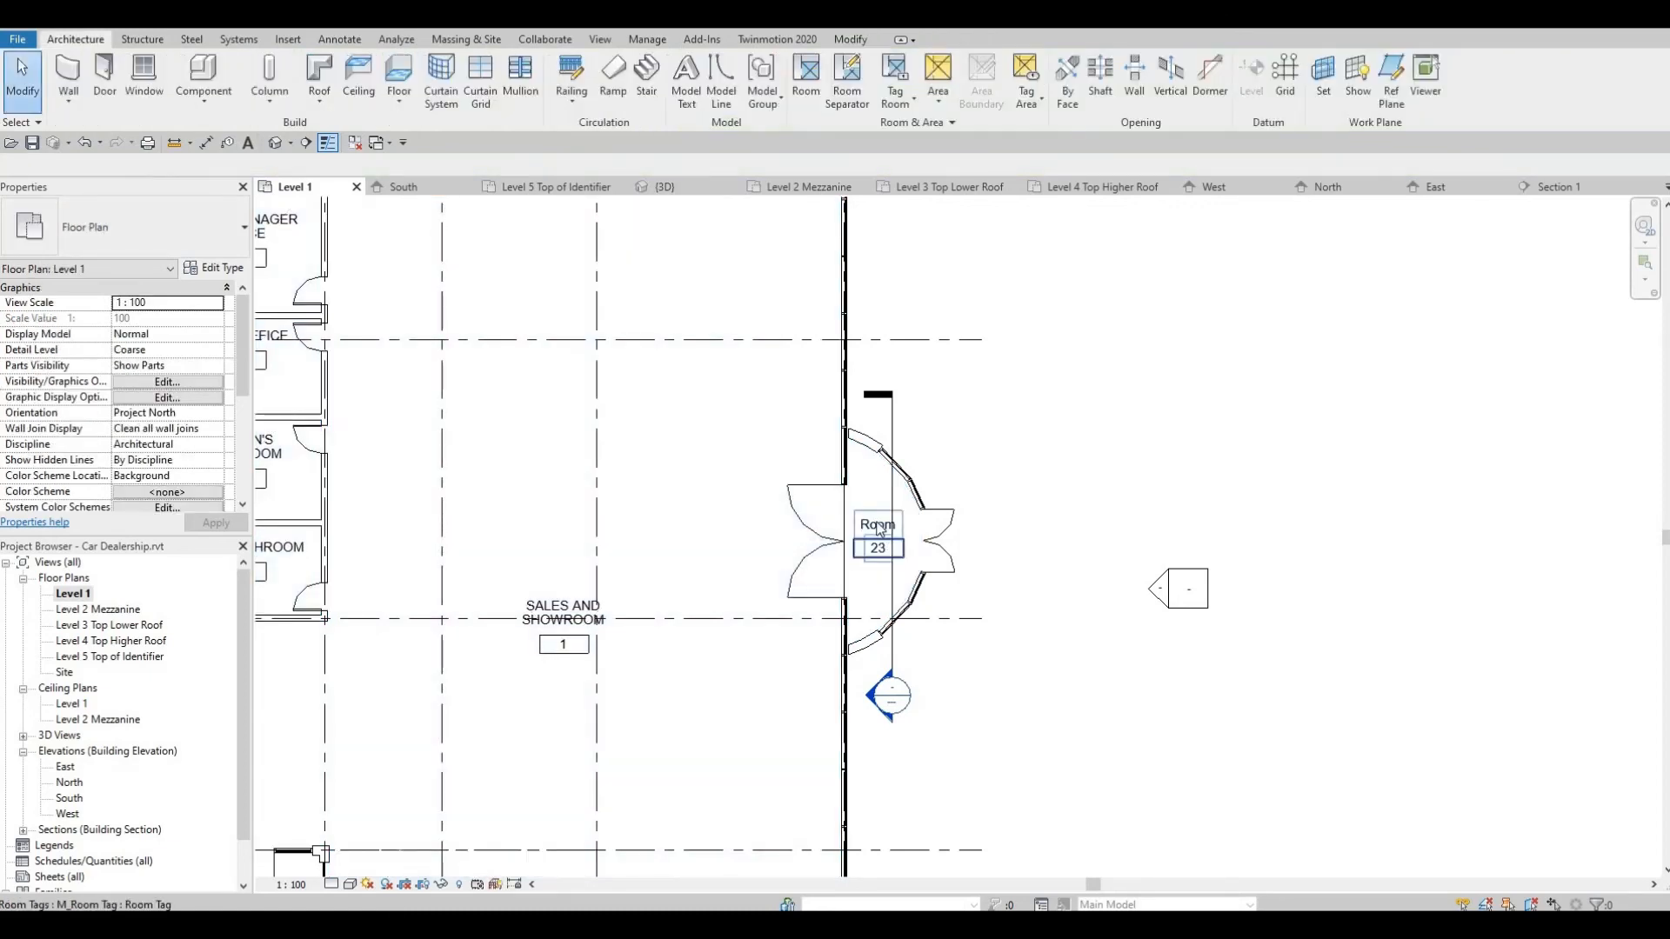
Rename the curved entrance's new room to Vestibule through its room tag
double_click(878, 522)
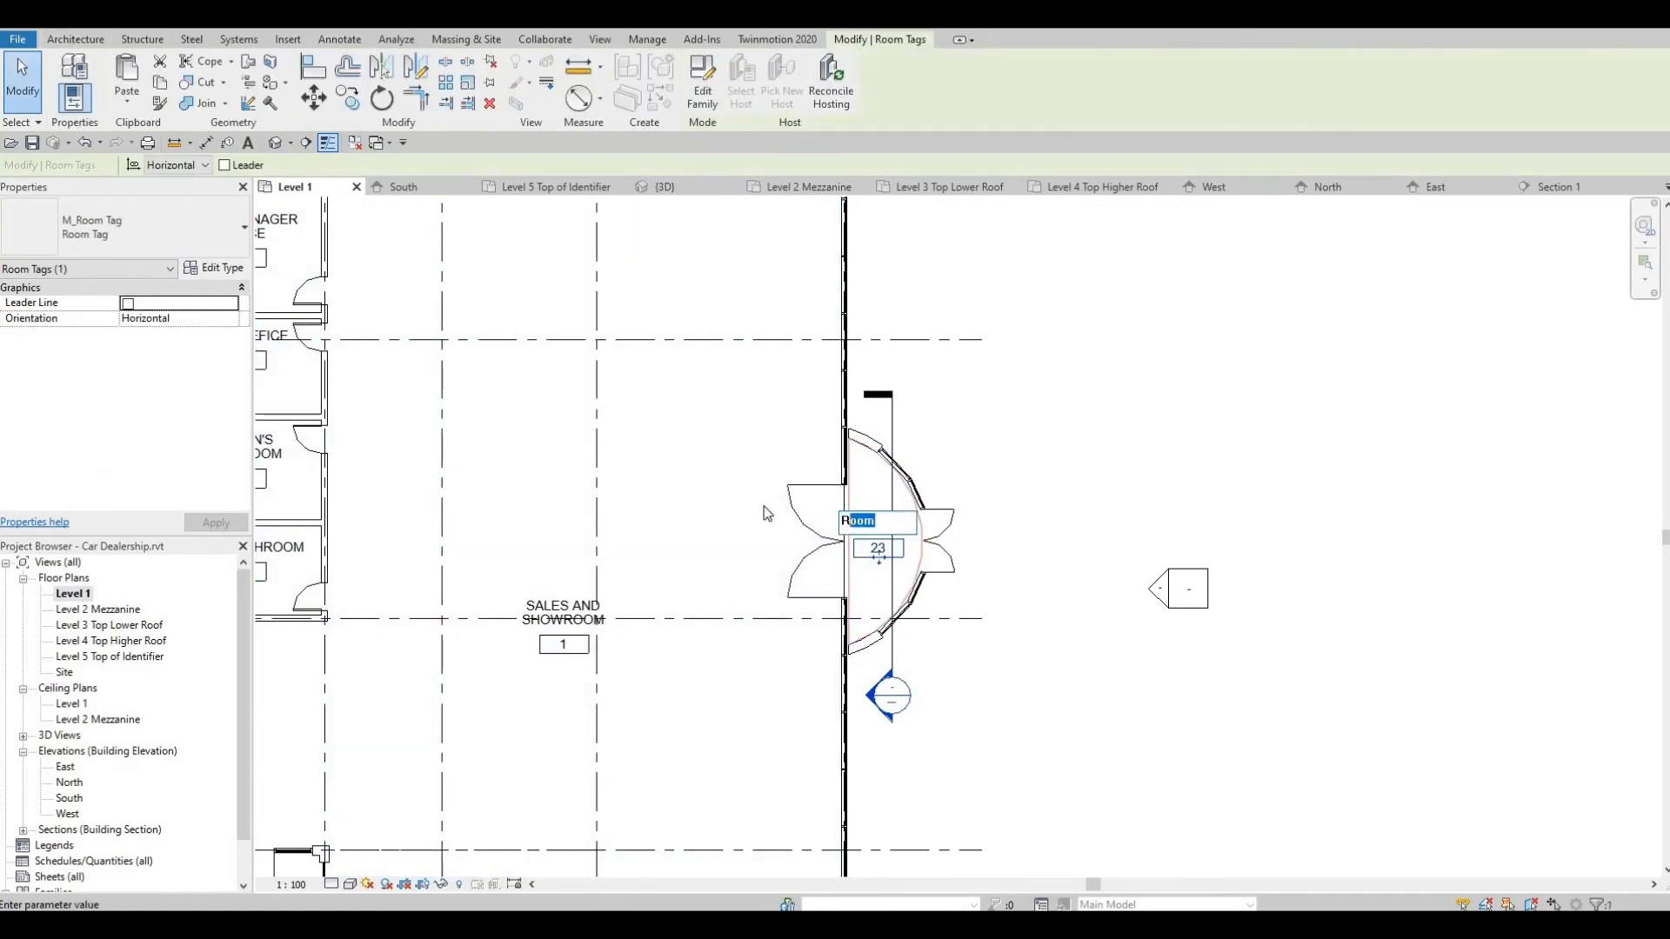
text(vestibule)
key(Home)
key(Delete)
text(V)
key(Return)
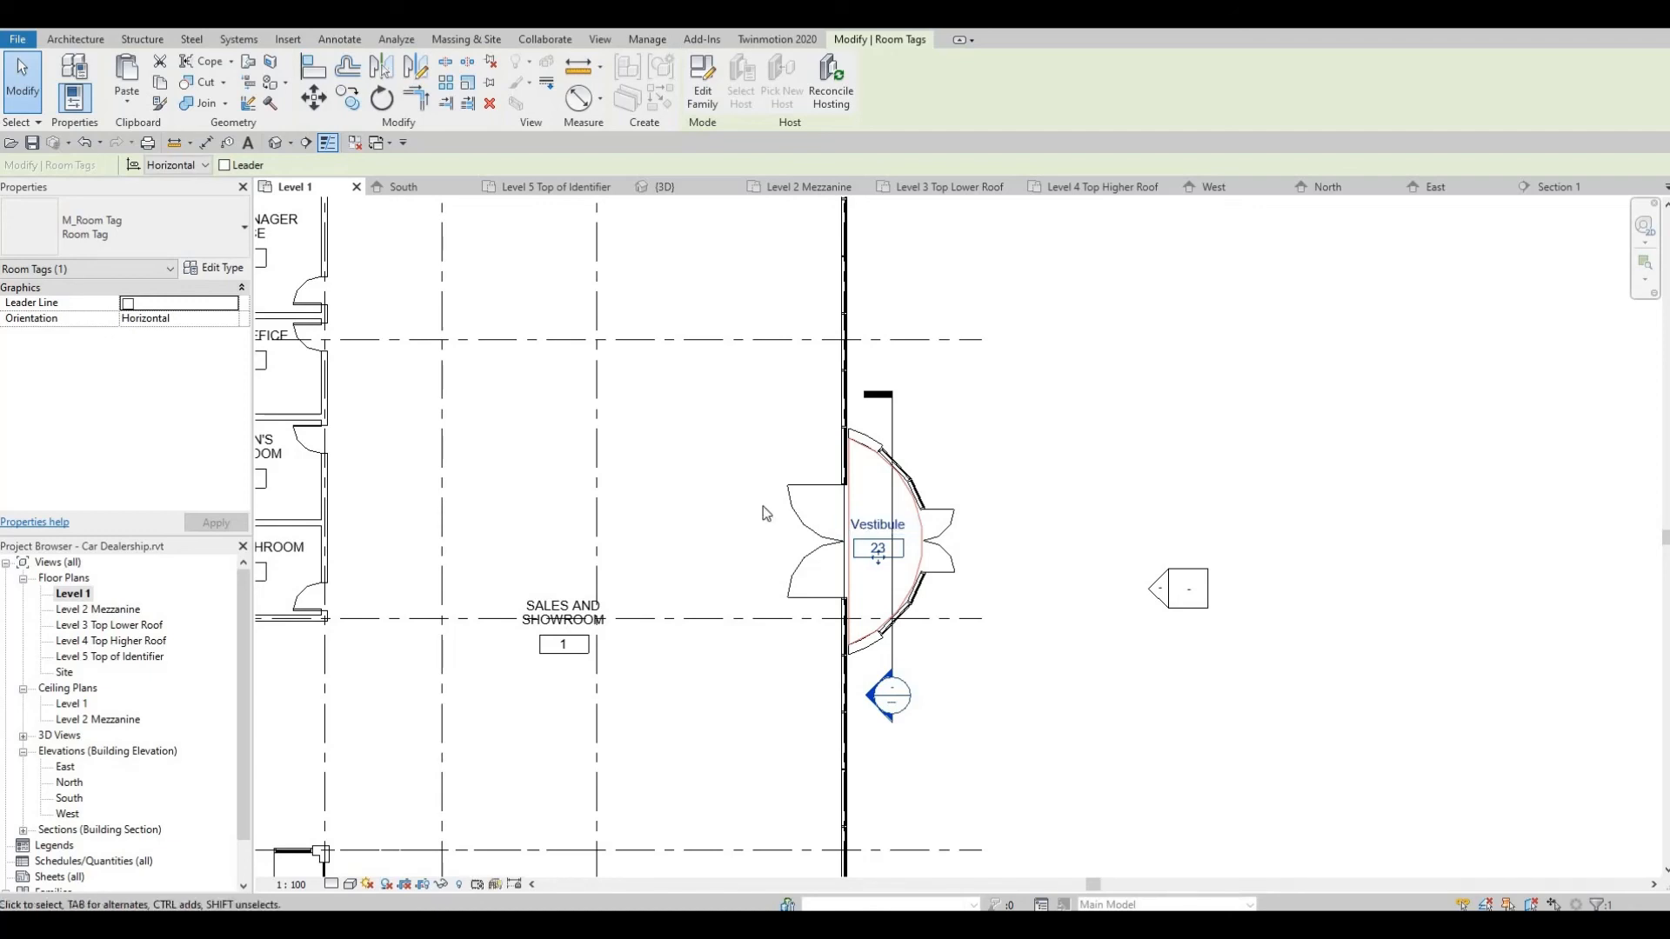
click(1059, 468)
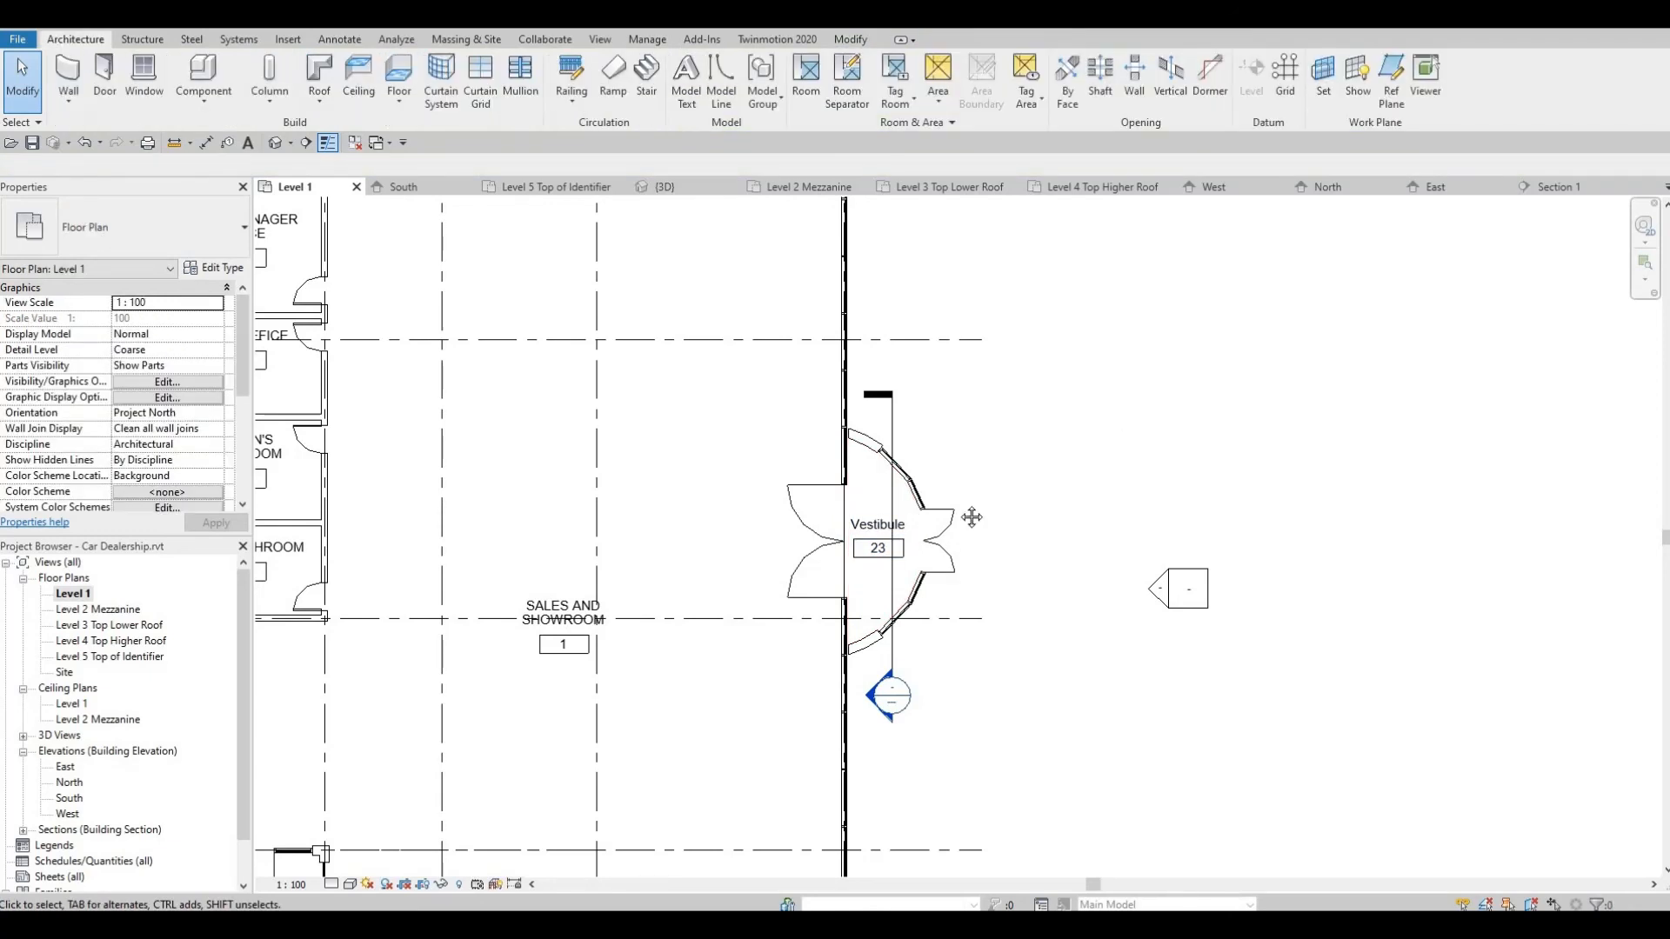
Review the Level 1 plan around the showroom and service rooms, and save the project
scroll(842, 458, down, 2)
middle_drag(676, 553, 739, 473)
scroll(577, 550, down, 1)
middle_drag(664, 554, 708, 548)
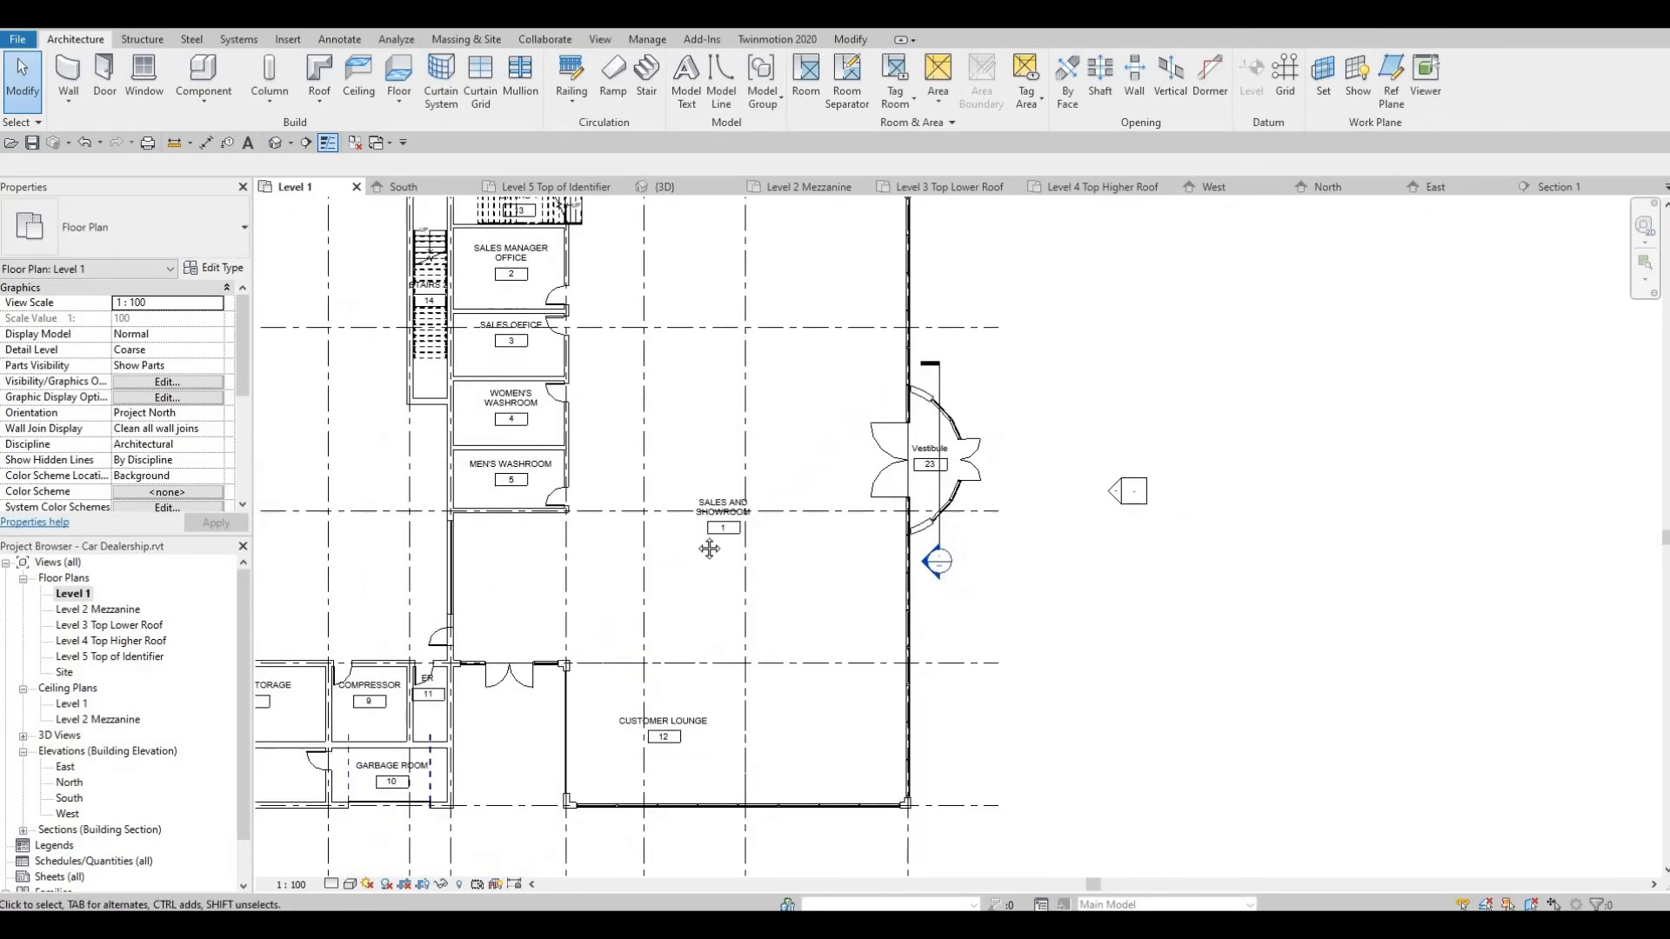
middle_drag(606, 544, 709, 540)
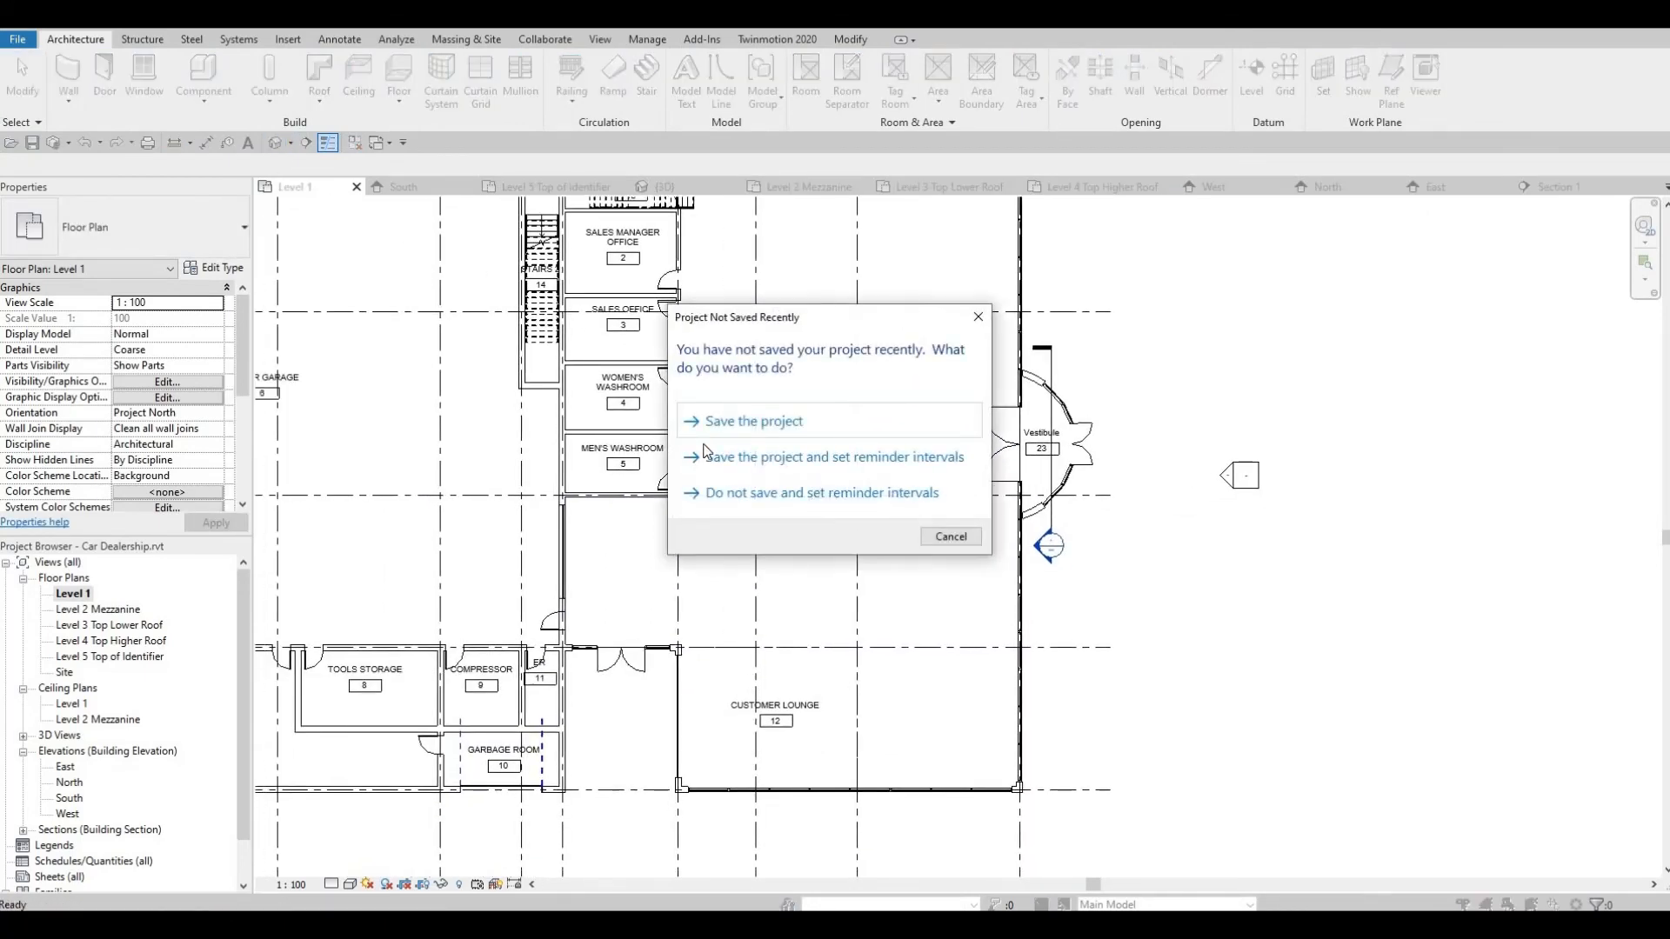
click(709, 422)
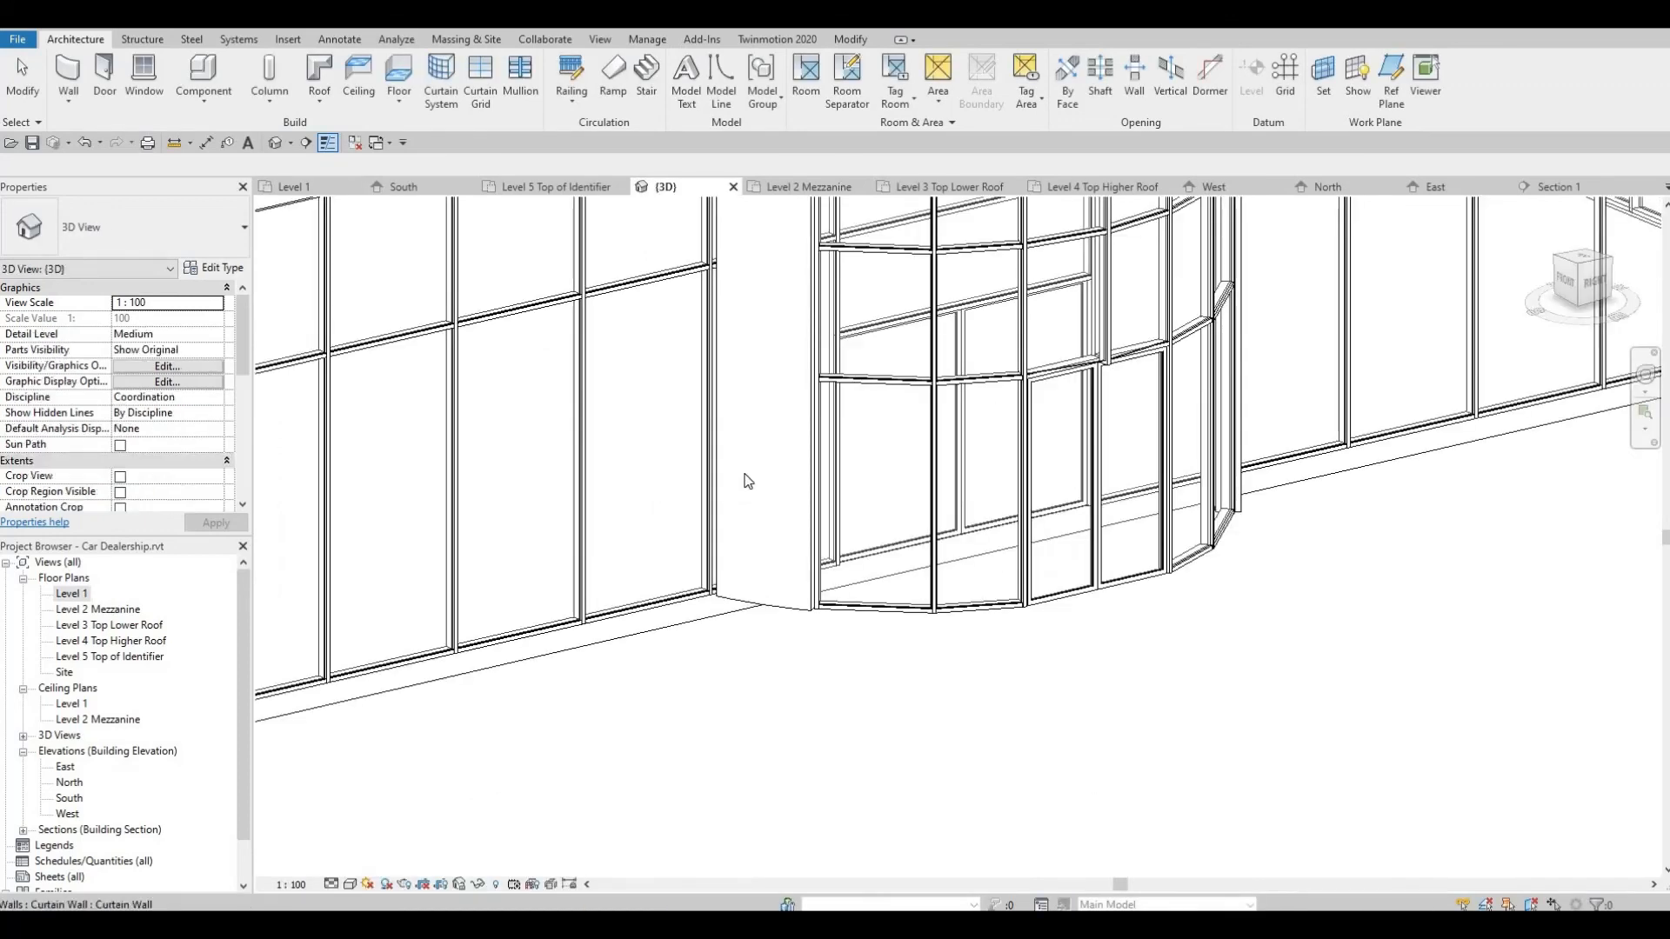
Examine the whole dealership building with its curved entrance in the 3D view
scroll(748, 480, down, 2)
middle_drag(838, 549, 1087, 720)
scroll(838, 550, down, 2)
scroll(1078, 713, down, 2)
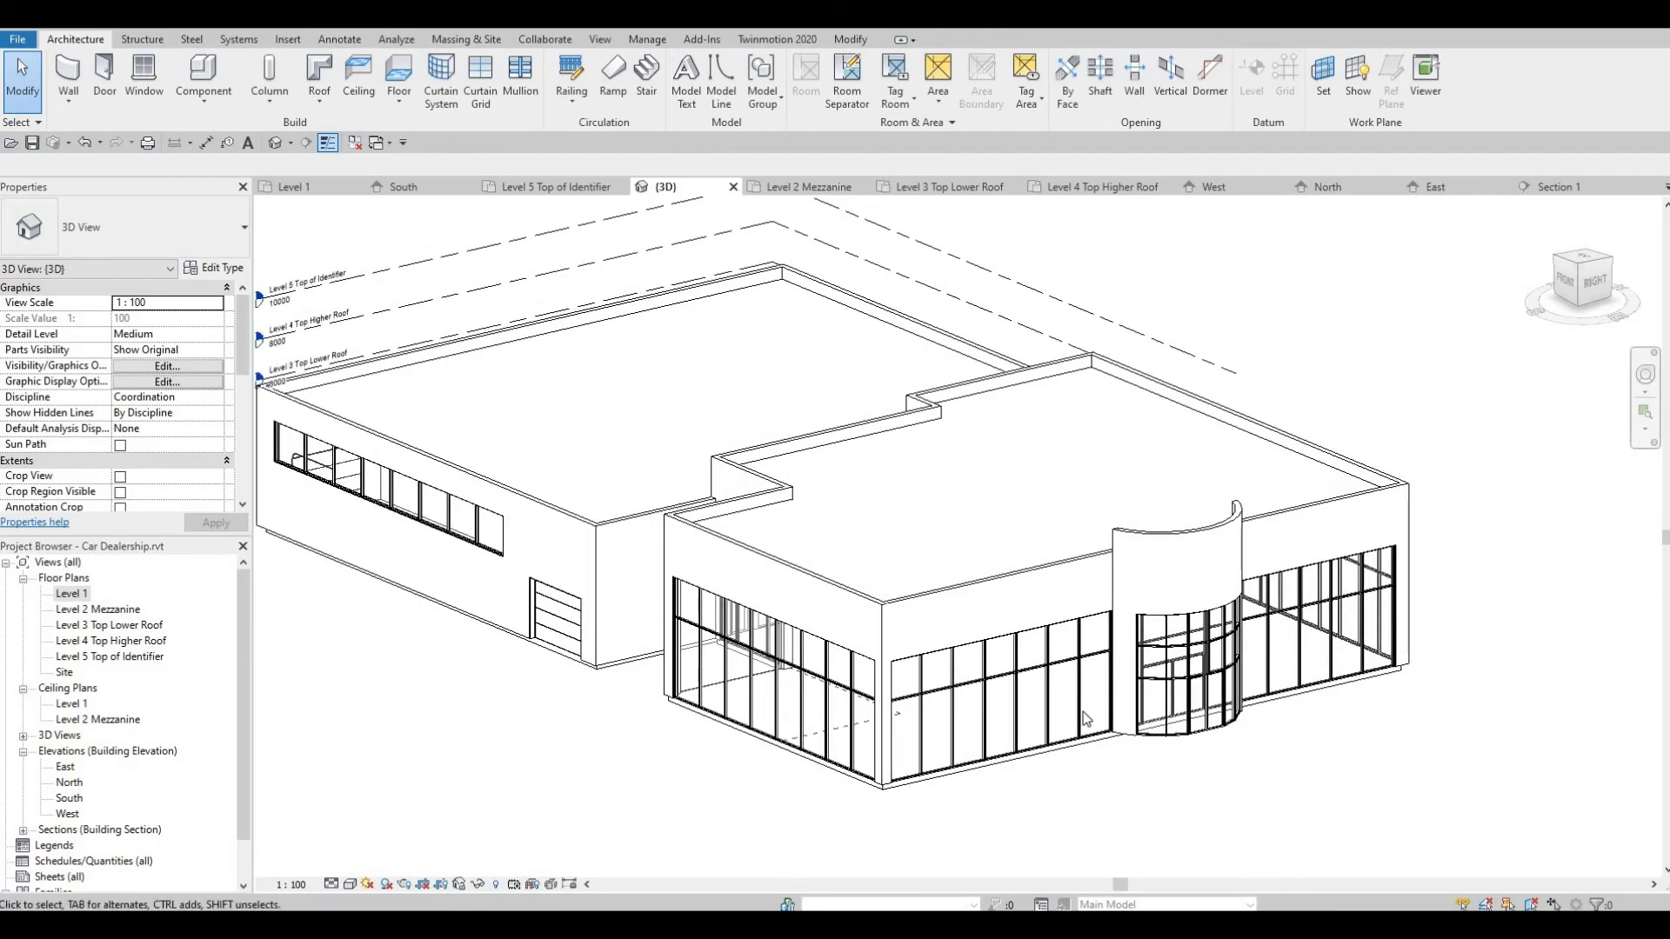